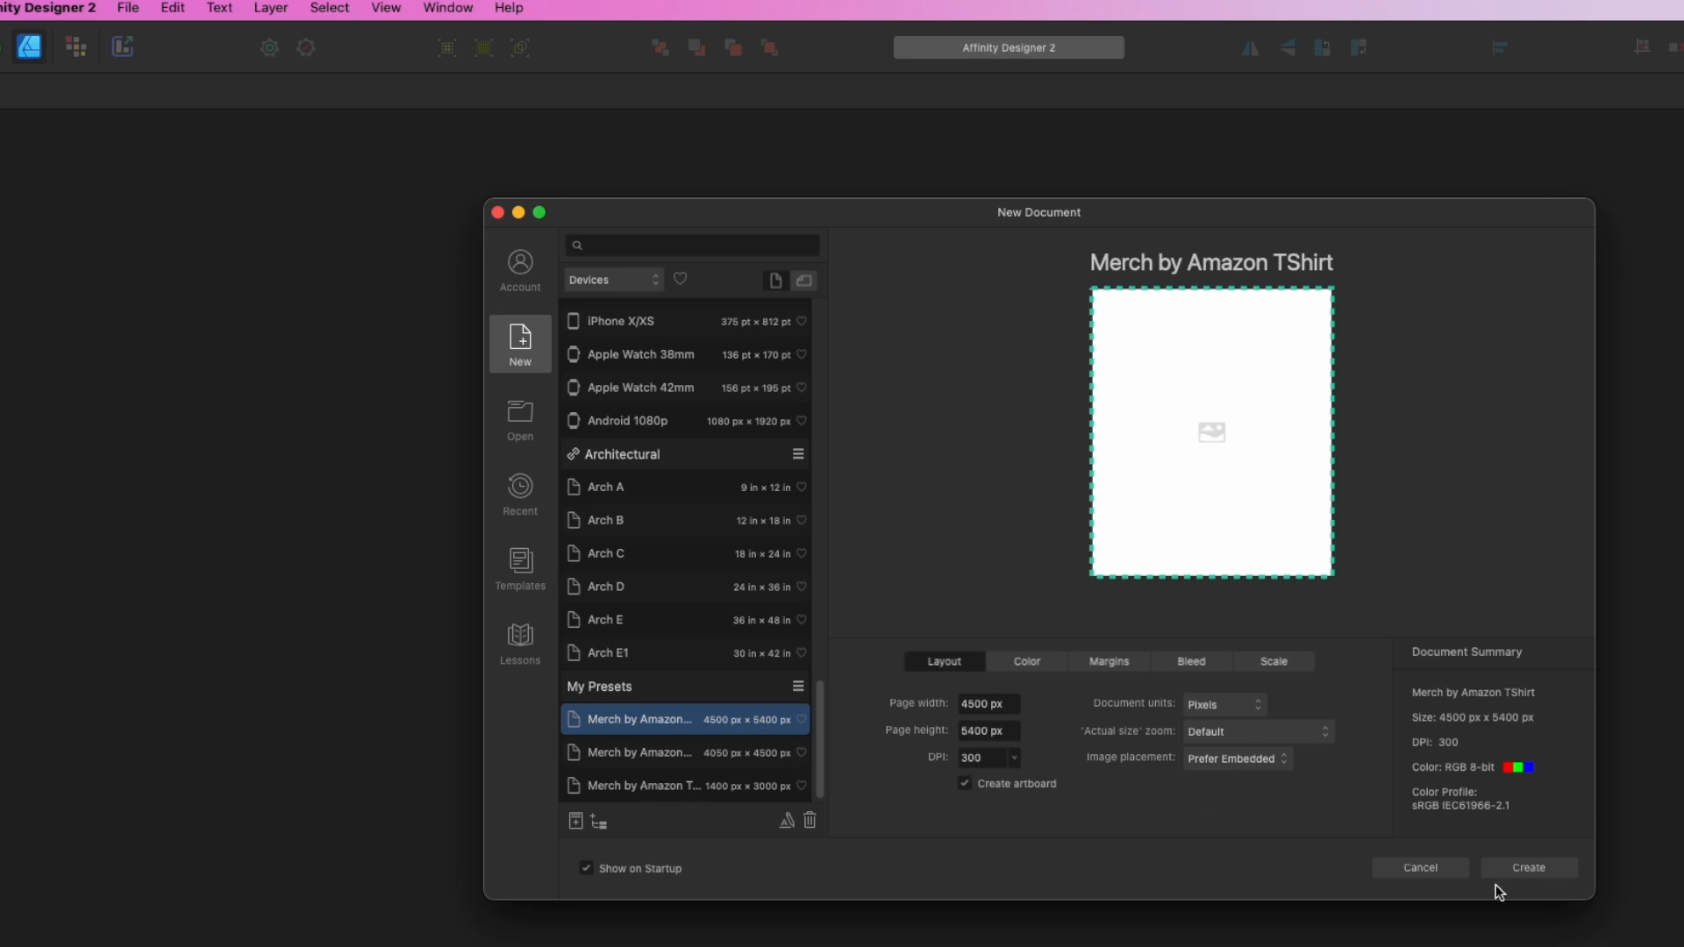
- Create the blank Artboard1 document and draw a large trapezoid on it
{"action": "left_click", "coordinate": [1539, 868]}
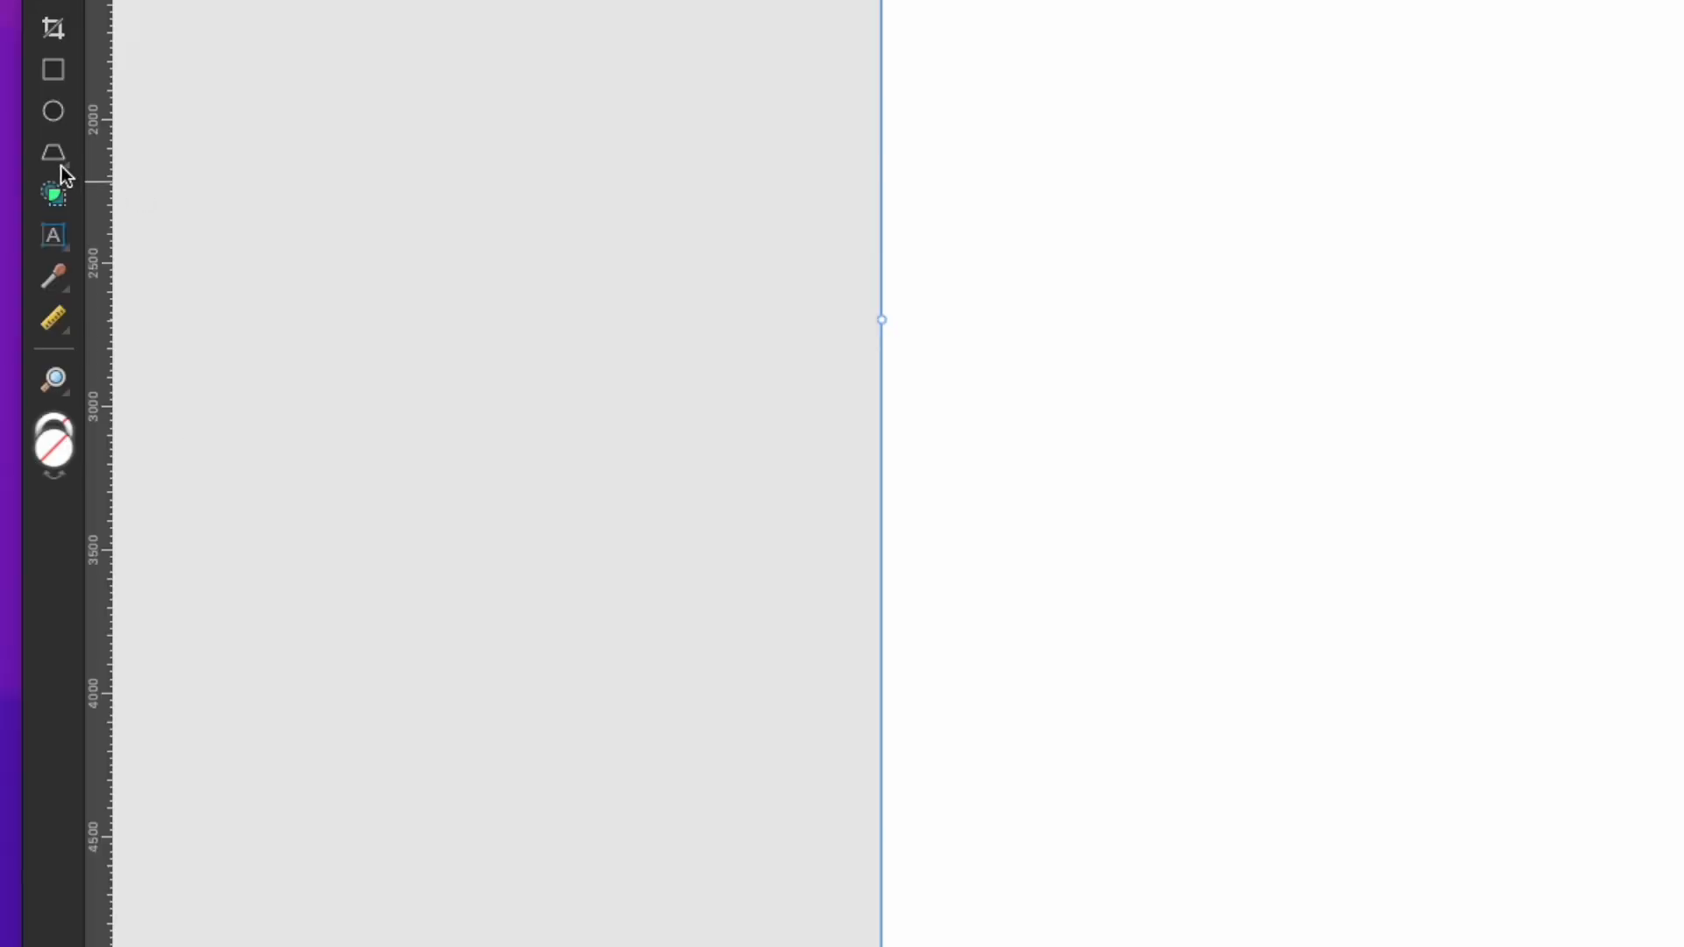
{"action": "left_click_drag", "start_coordinate": [63, 167], "coordinate": [192, 274]}
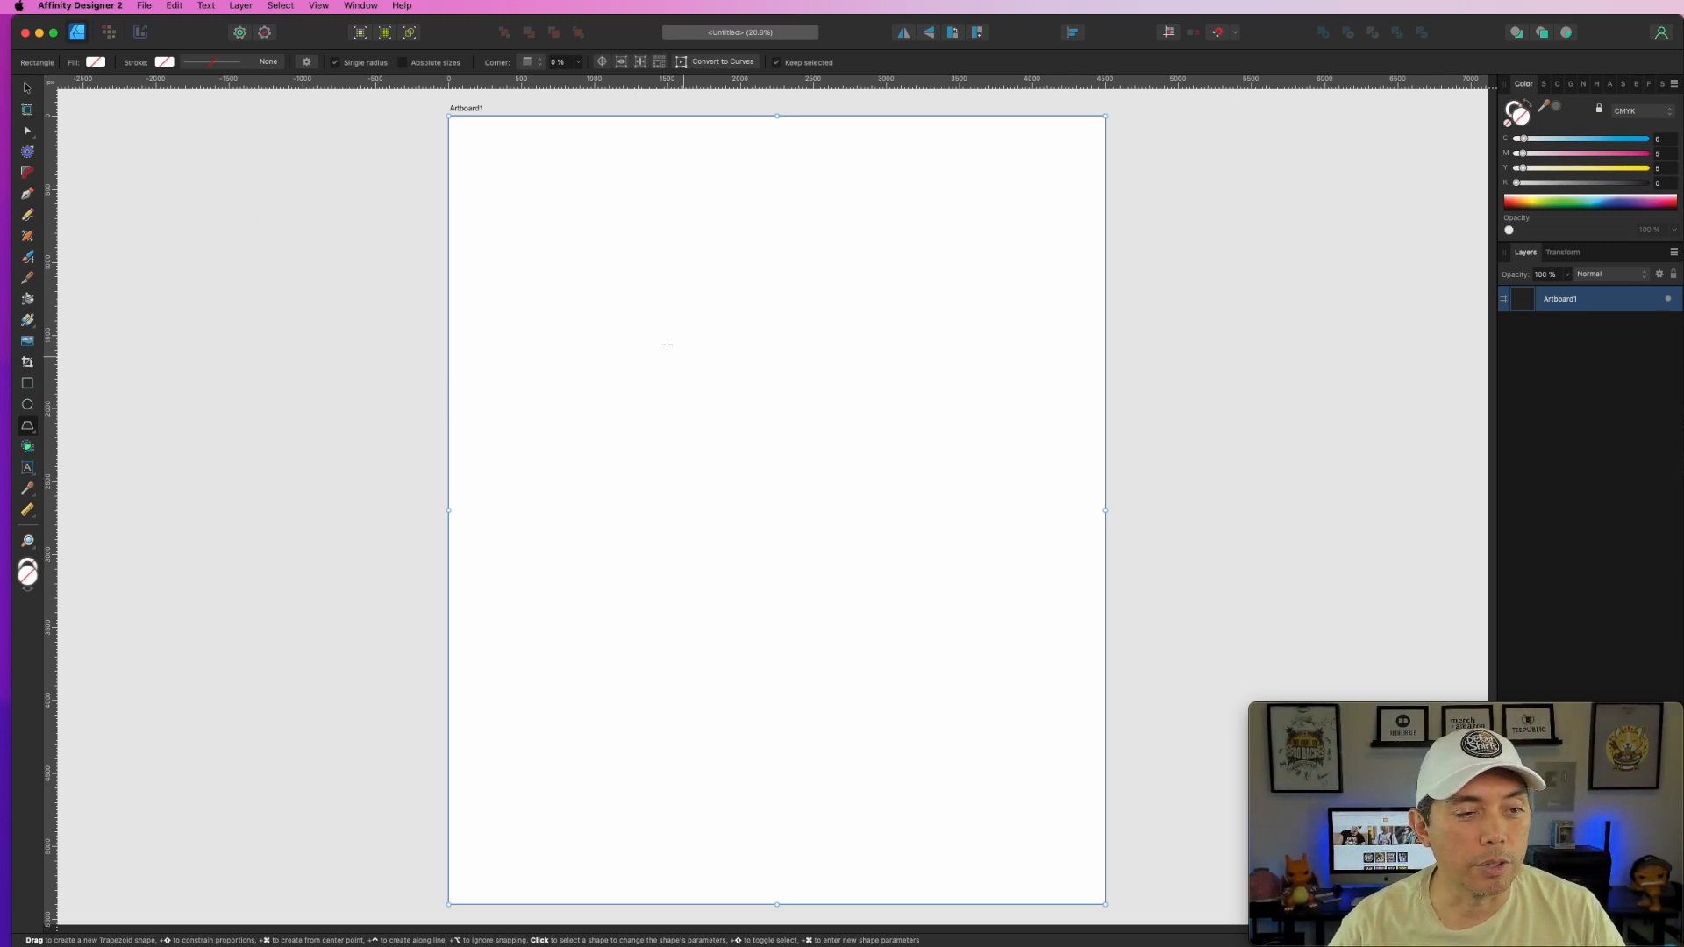
{"action": "left_click_drag", "start_coordinate": [542, 306], "coordinate": [1057, 826]}
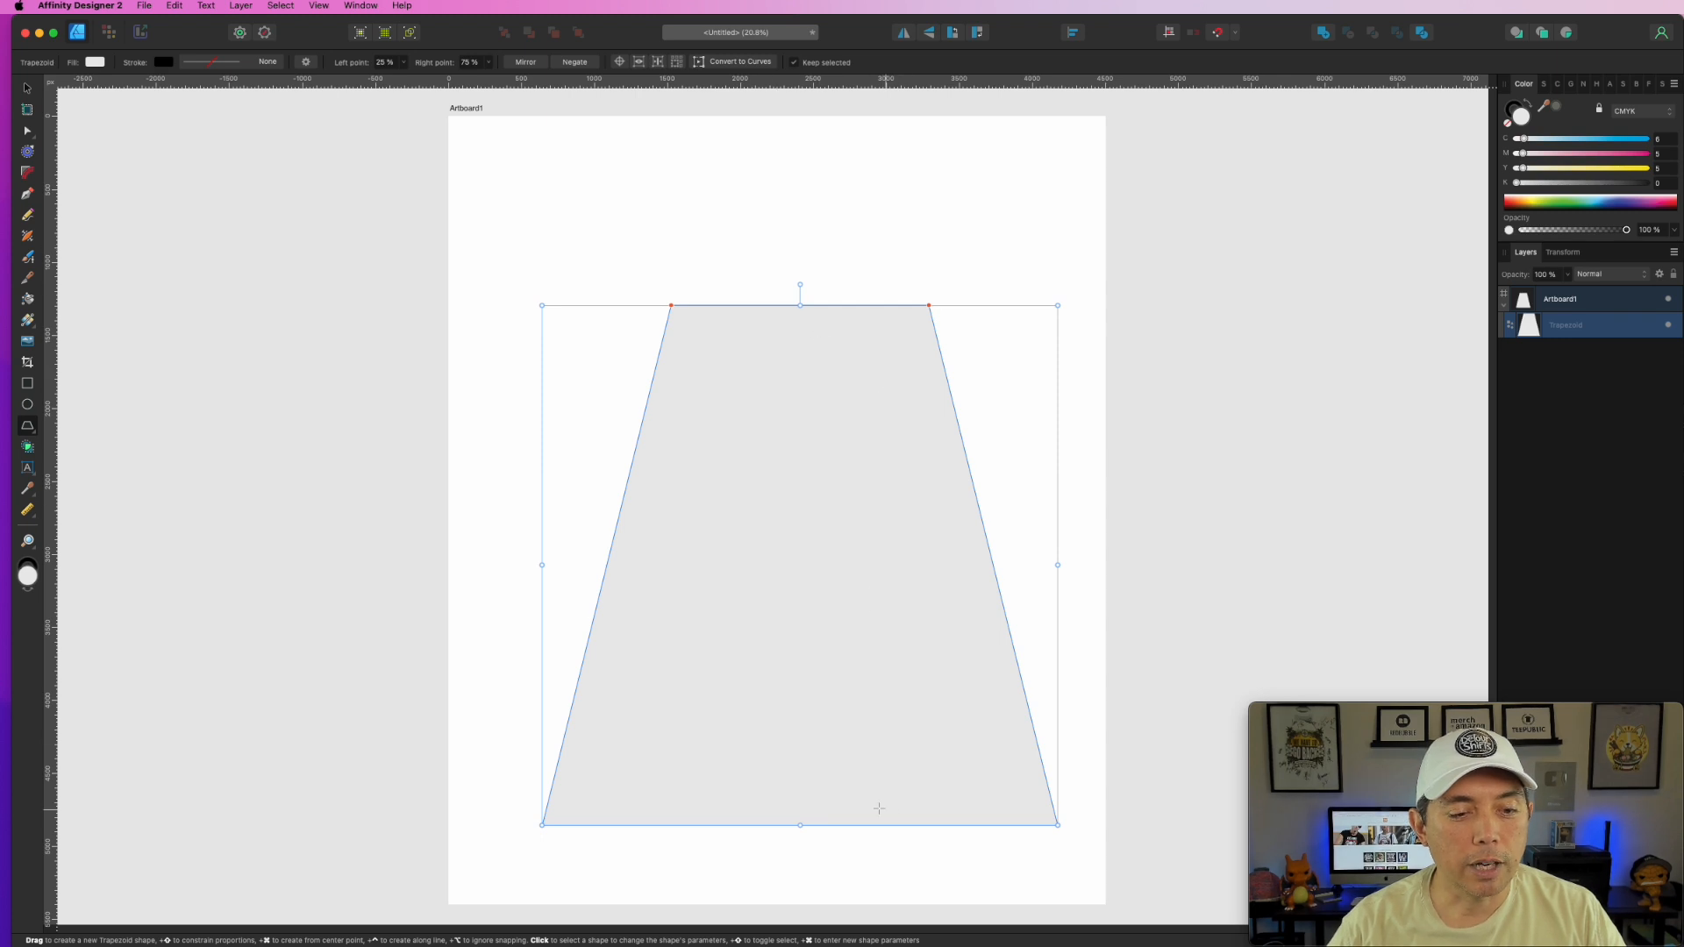
- Flip the trapezoid upside down and stretch it down the artboard
{"action": "left_click_drag", "start_coordinate": [800, 825], "coordinate": [798, 183]}
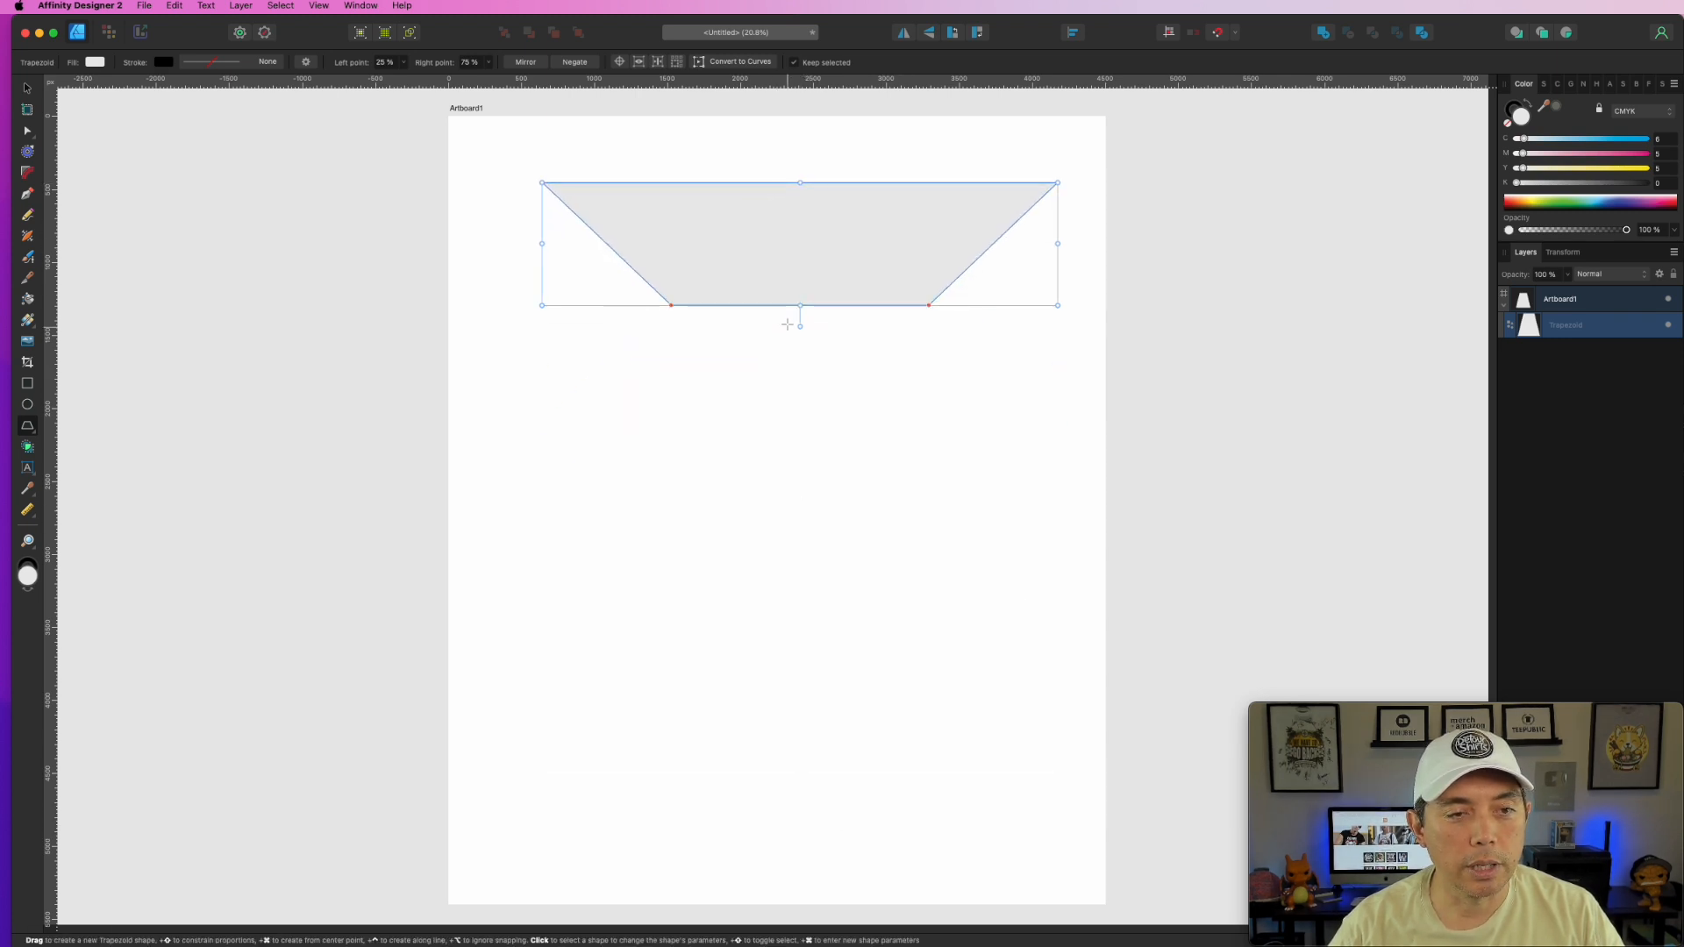
{"action": "left_click_drag", "start_coordinate": [787, 324], "coordinate": [837, 820]}
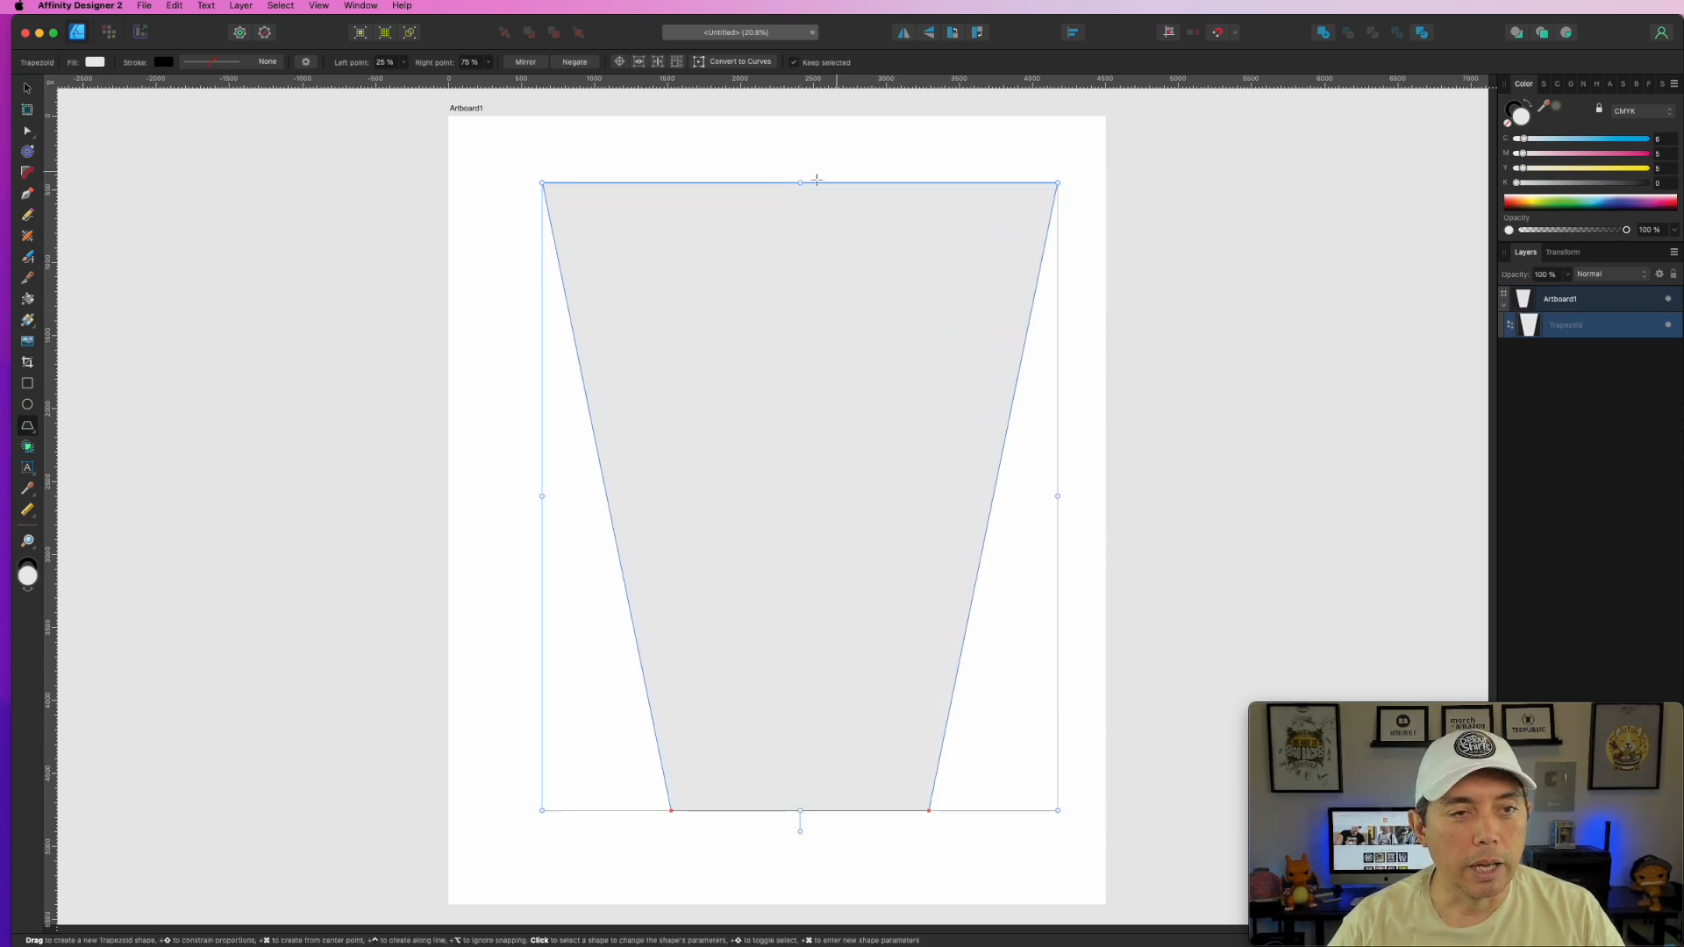
{"action": "left_click_drag", "start_coordinate": [800, 182], "coordinate": [800, 257]}
{"action": "mouse_move", "coordinate": [811, 432]}
{"action": "left_mouse_down"}
{"action": "mouse_move", "coordinate": [797, 443]}
{"action": "mouse_move", "coordinate": [858, 413]}
{"action": "left_mouse_up"}
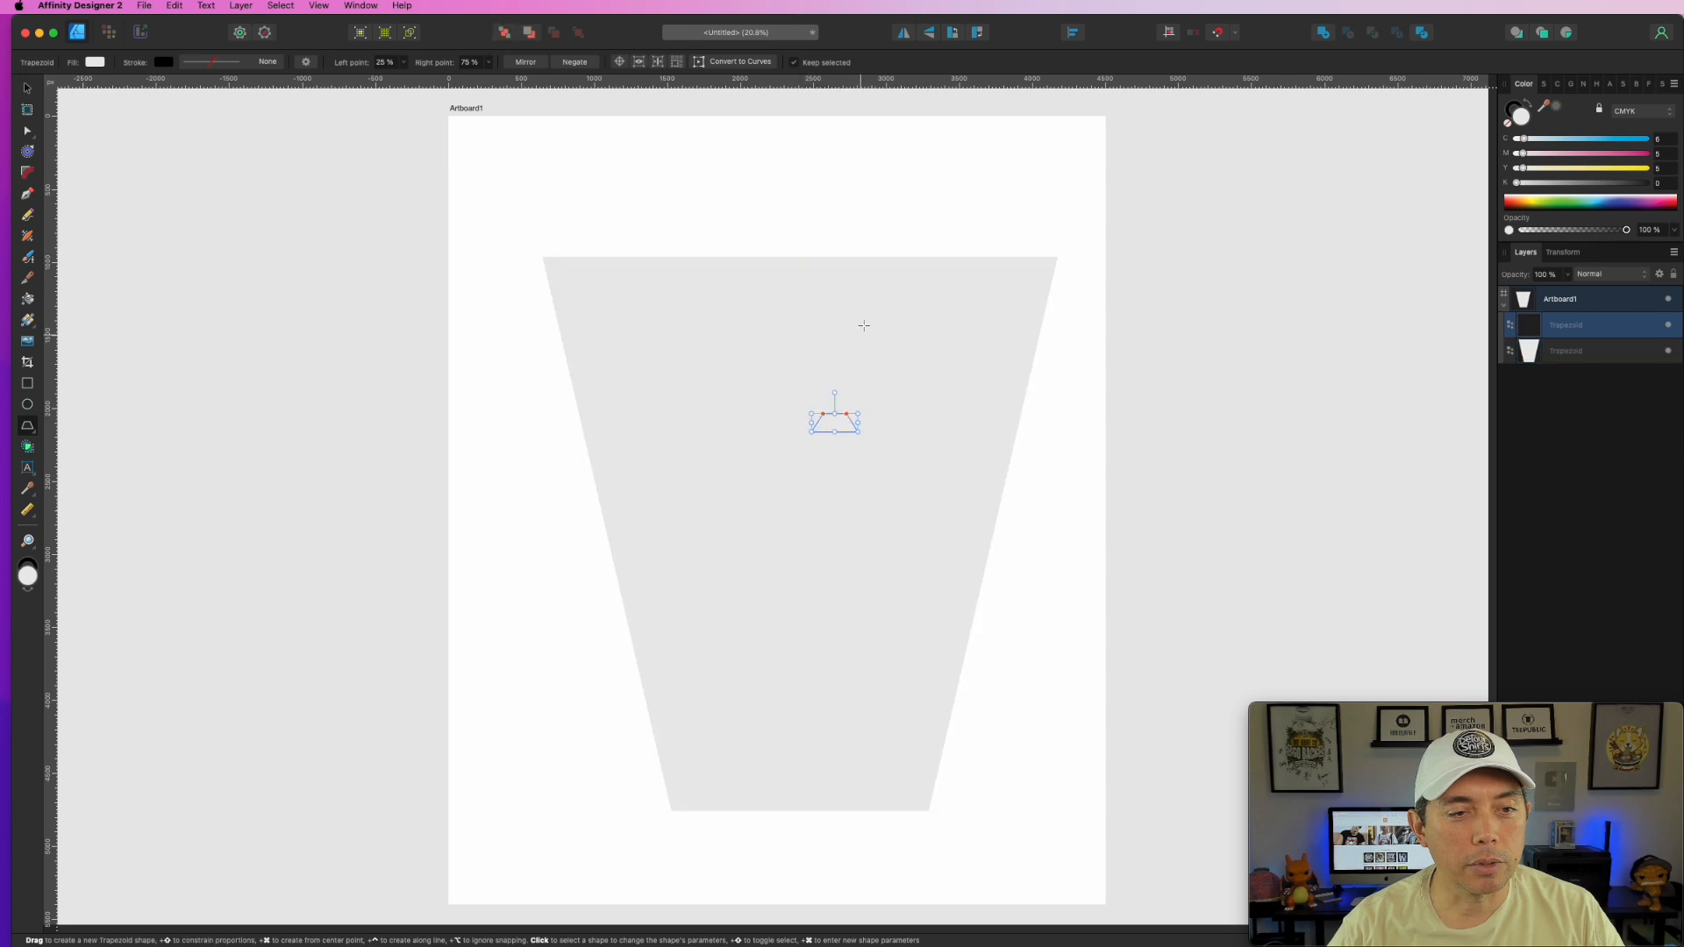
{"action": "key", "text": "super+z"}
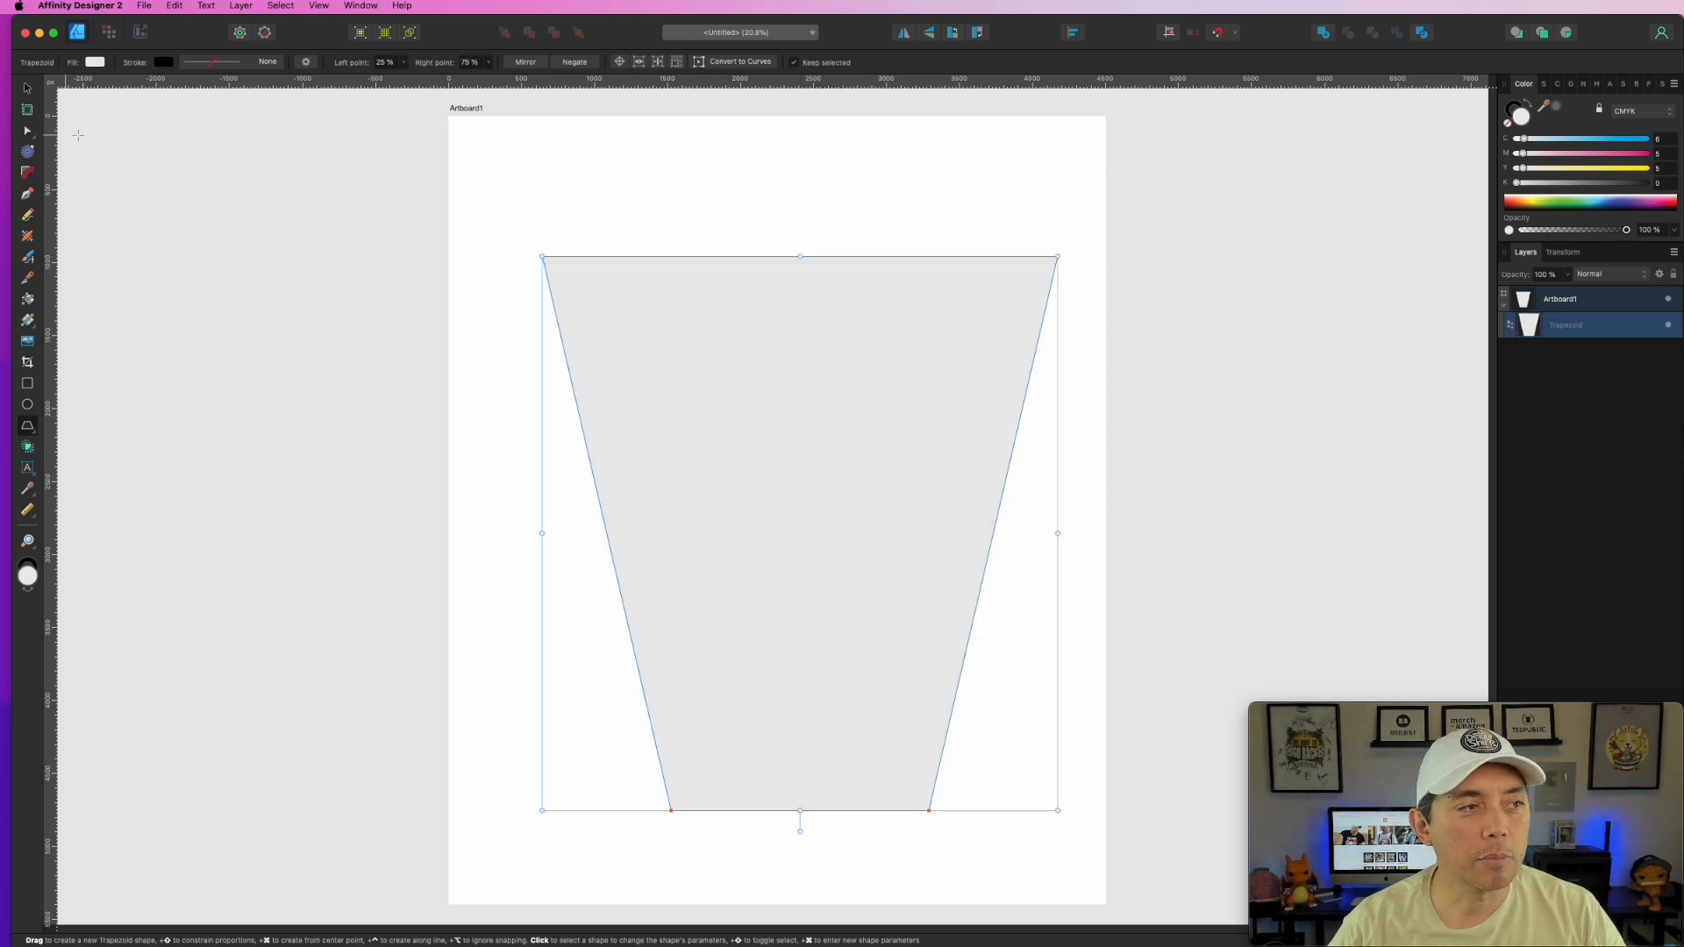
- Move and resize the inverted trapezoid so it fills the lower artboard
{"action": "left_click", "coordinate": [29, 90]}
{"action": "left_click_drag", "start_coordinate": [797, 396], "coordinate": [744, 395]}
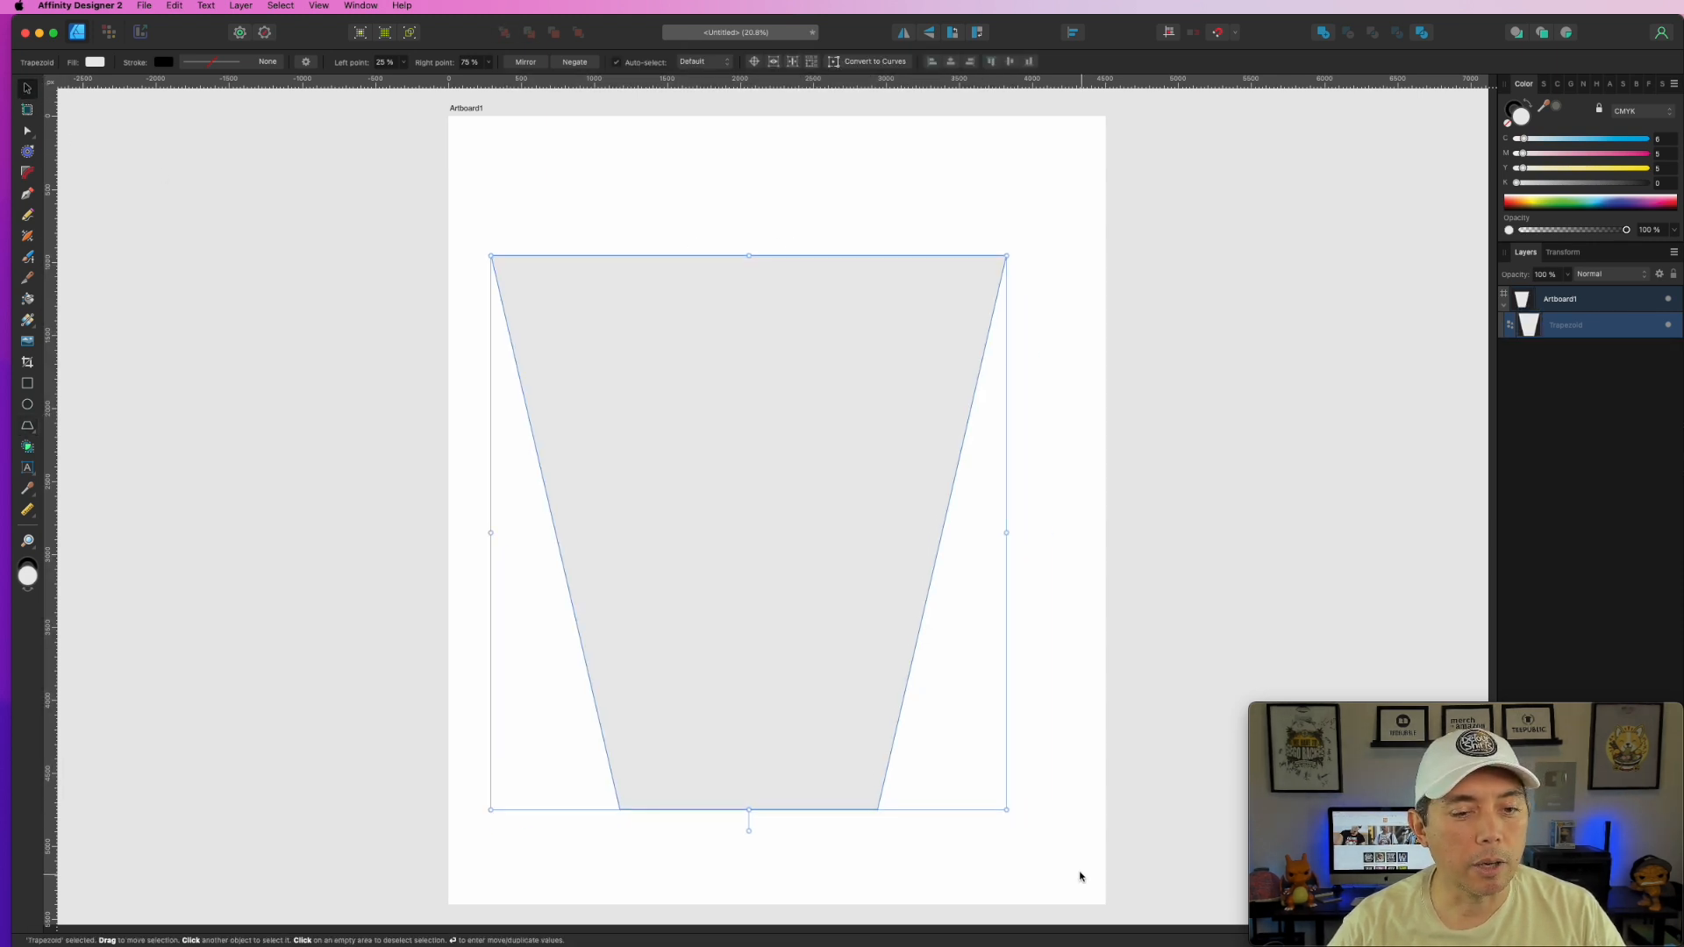
{"action": "left_click_drag", "start_coordinate": [1007, 810], "coordinate": [1063, 842]}
{"action": "left_click_drag", "start_coordinate": [879, 579], "coordinate": [860, 617]}
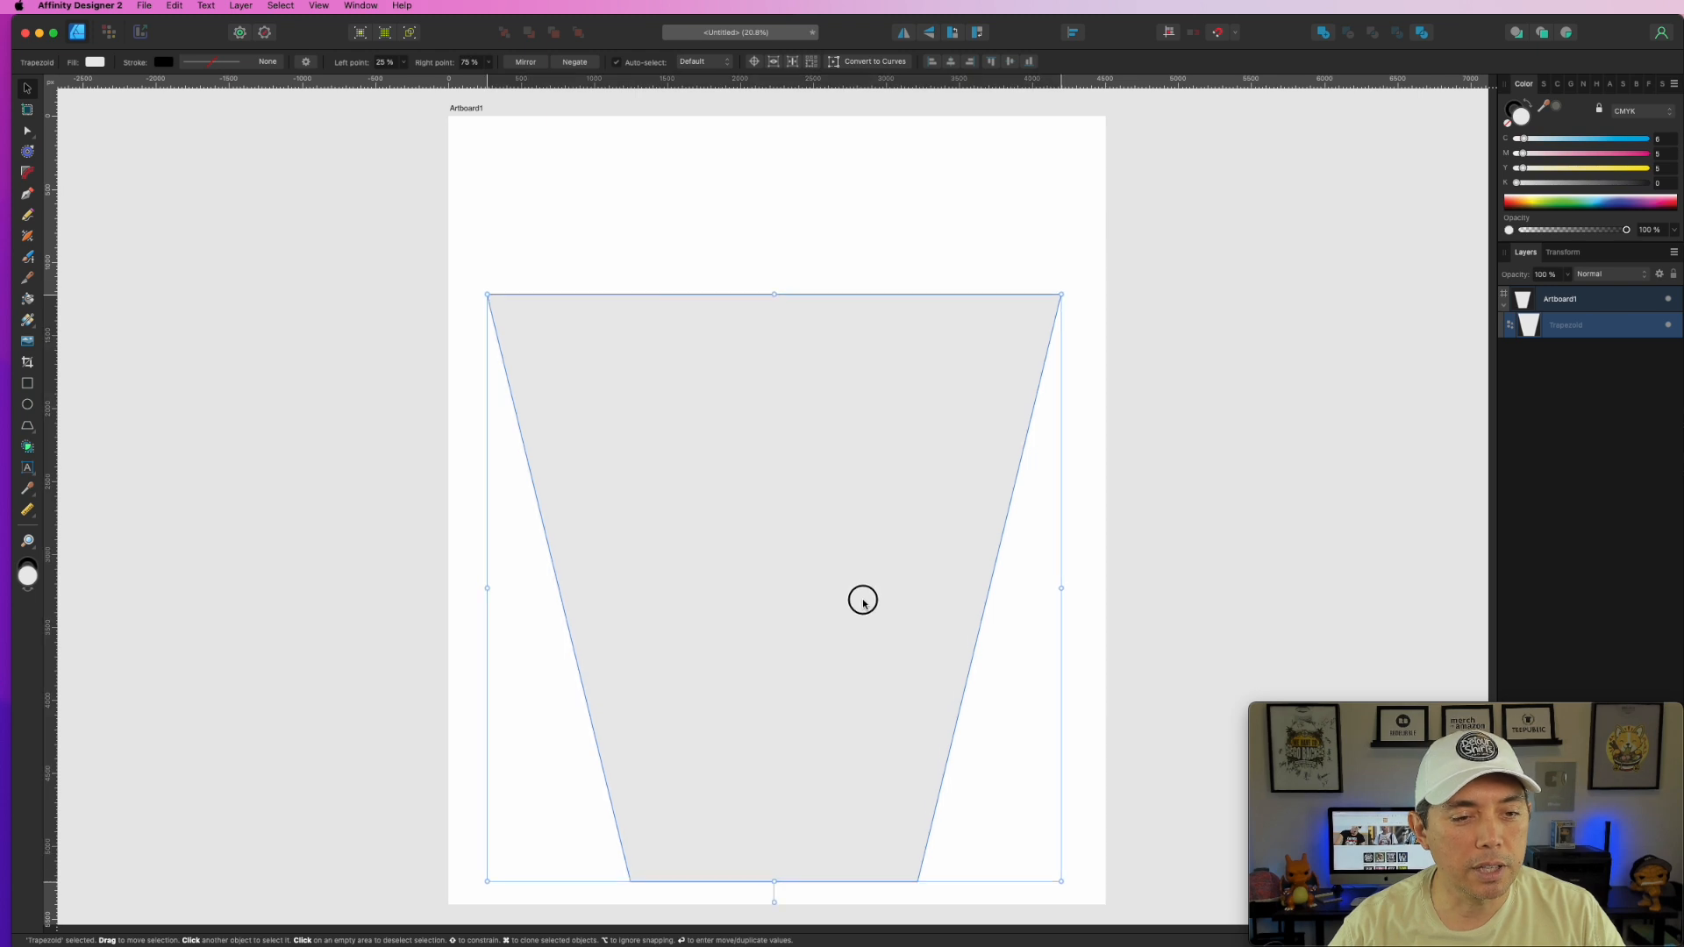
{"action": "left_click_drag", "start_coordinate": [773, 880], "coordinate": [777, 794]}
{"action": "left_click_drag", "start_coordinate": [770, 597], "coordinate": [771, 628]}
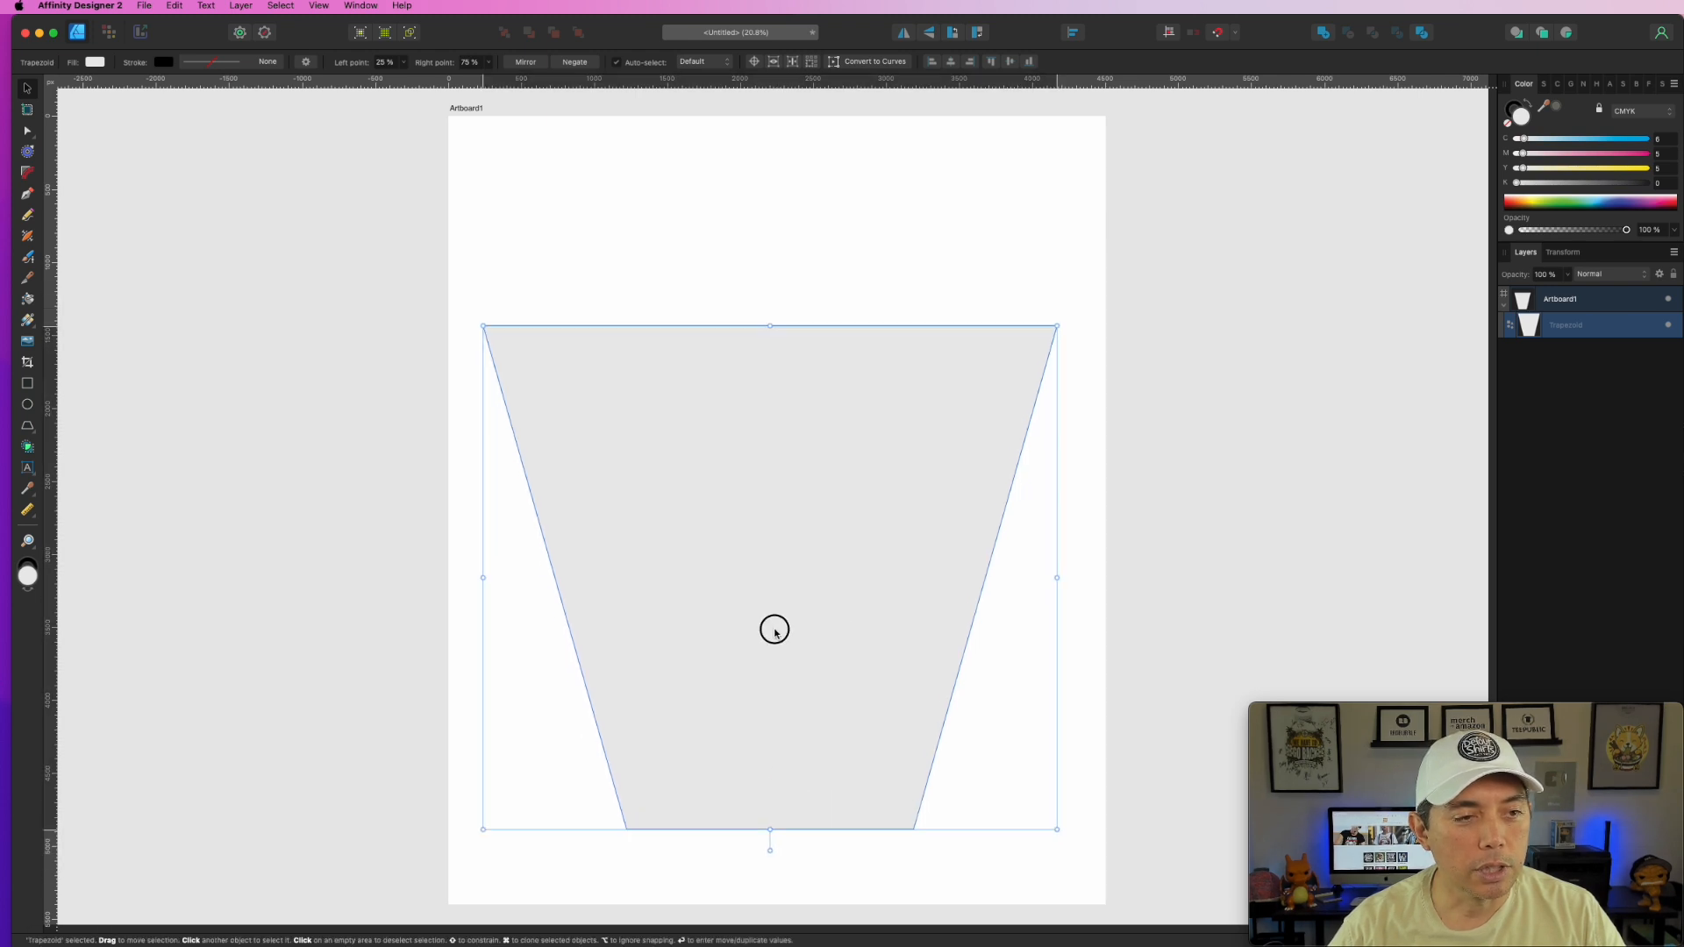
{"action": "left_click_drag", "start_coordinate": [771, 829], "coordinate": [770, 865]}
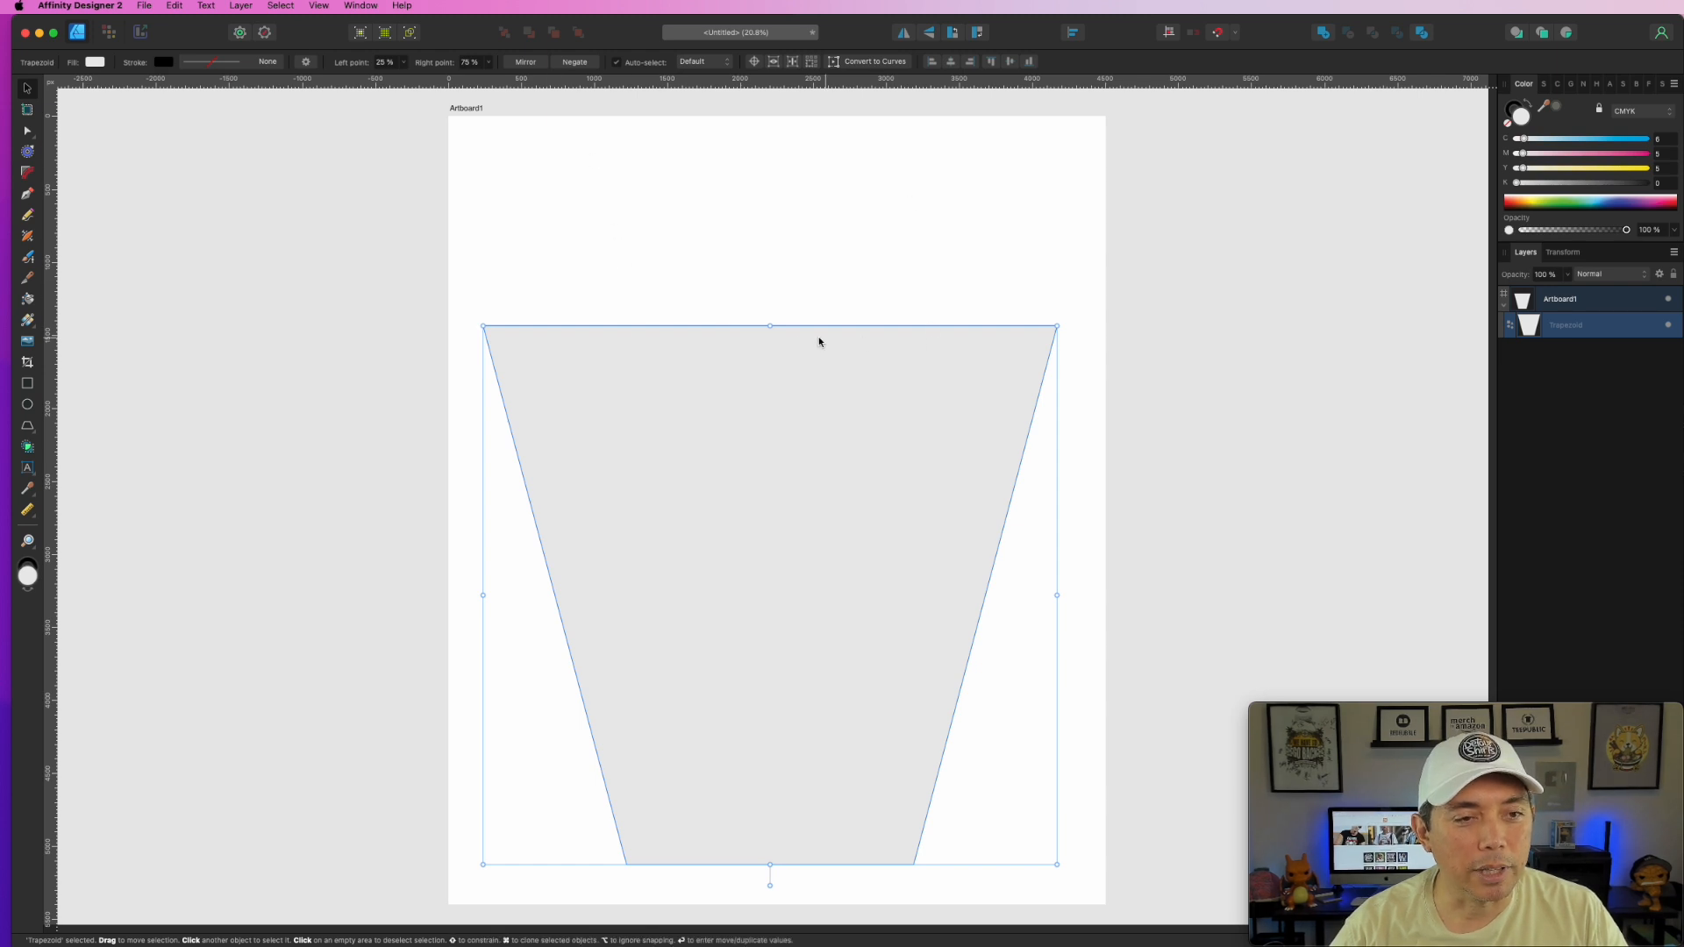
{"action": "left_click_drag", "start_coordinate": [770, 326], "coordinate": [769, 336]}
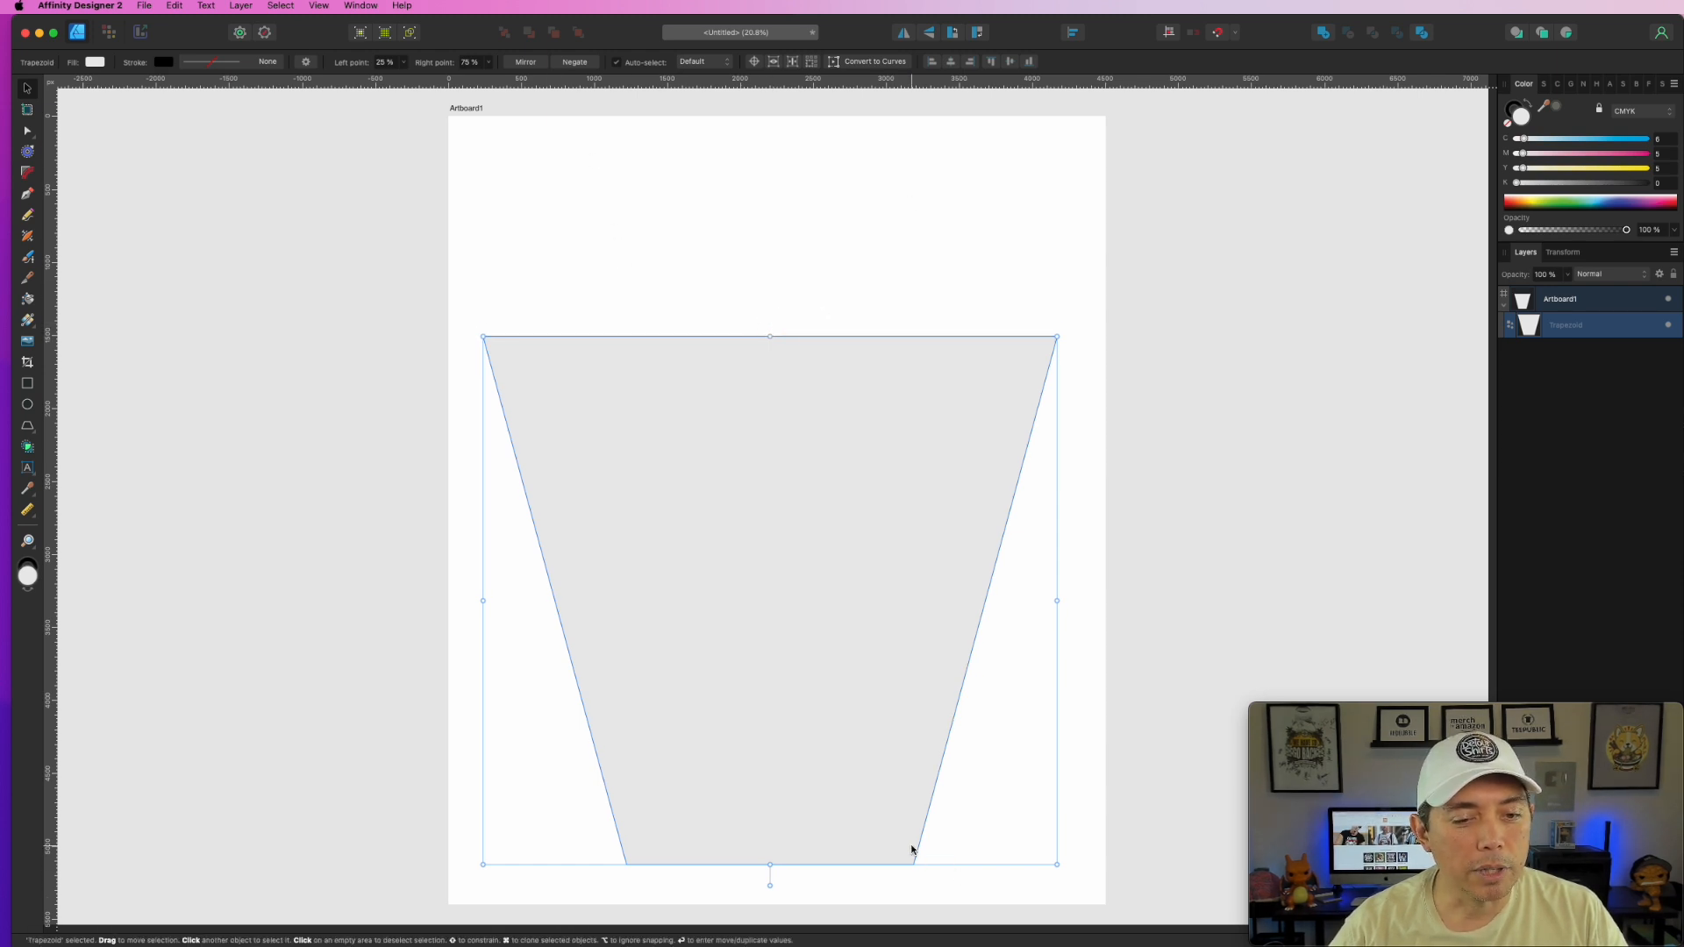
- Spread the trapezoid's bottom corners outward so its points sit at 13% and 88%
{"action": "key", "text": "a"}
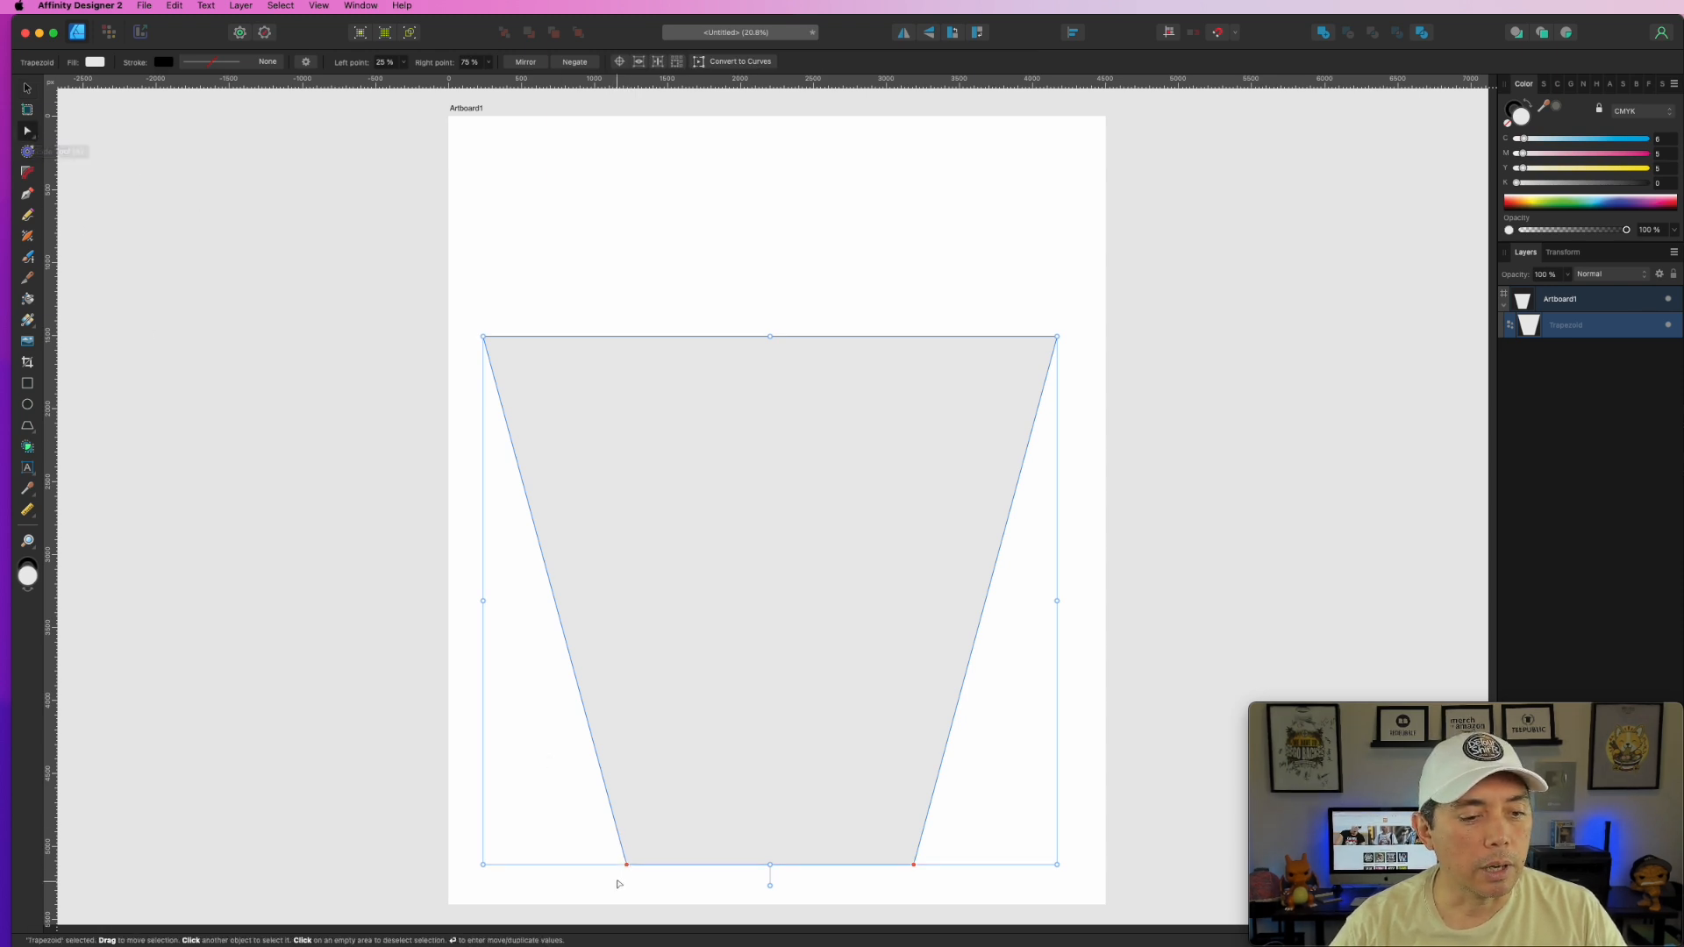
{"action": "left_click_drag", "start_coordinate": [627, 865], "coordinate": [572, 865]}
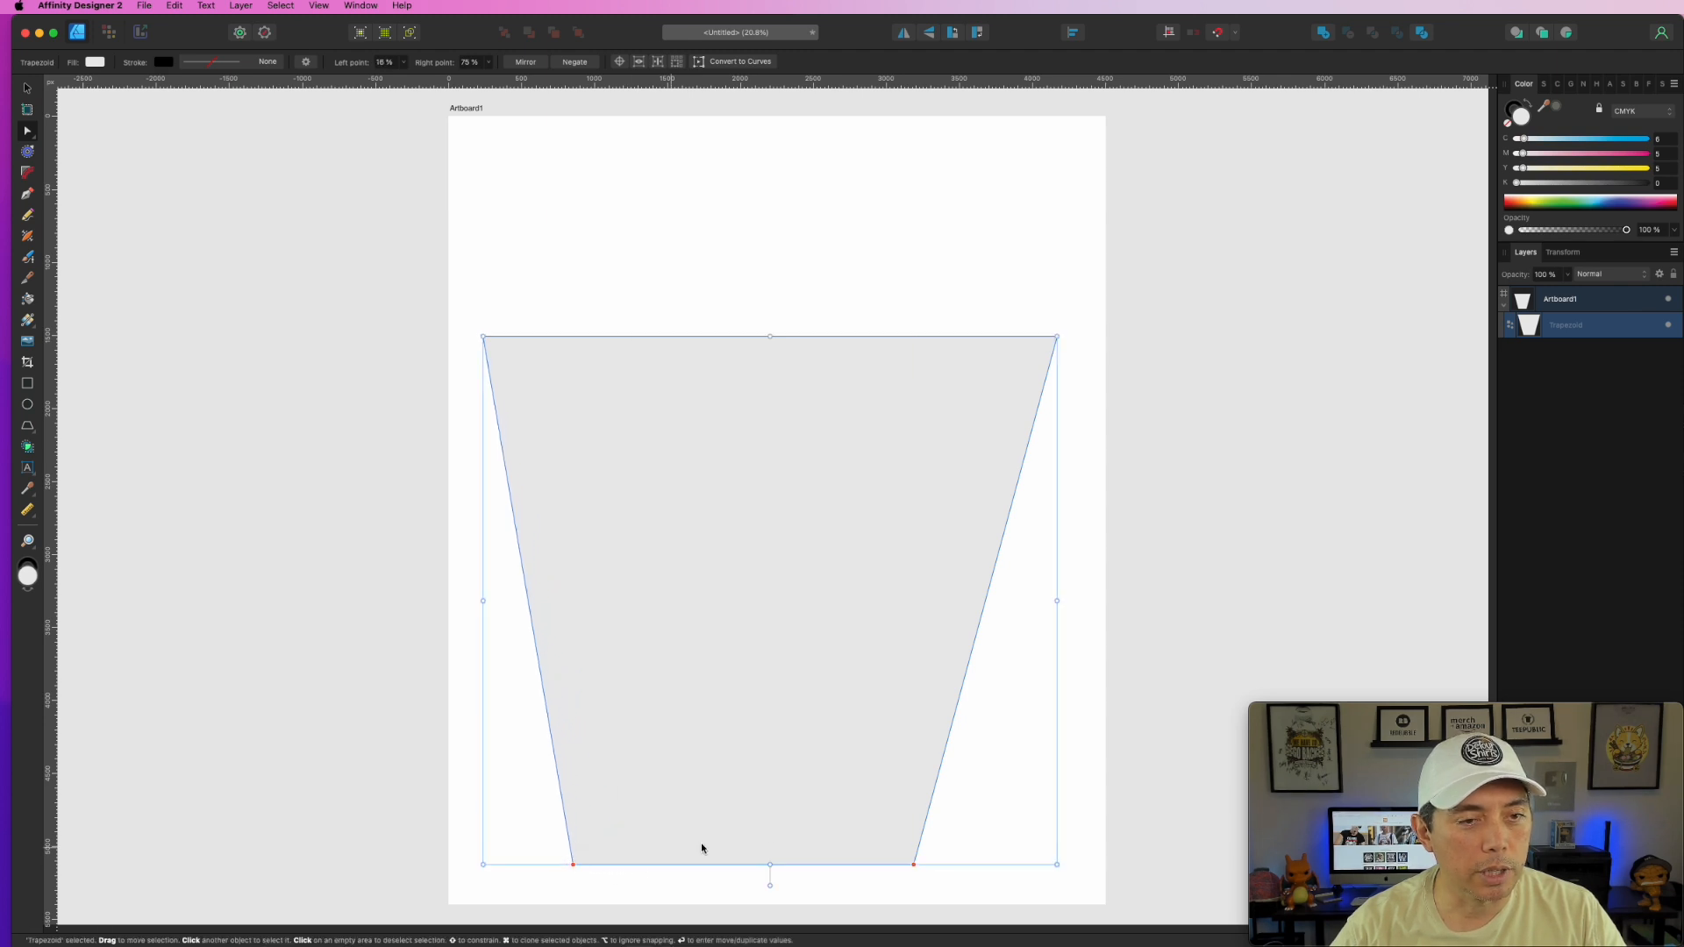
{"action": "left_click_drag", "start_coordinate": [913, 865], "coordinate": [966, 859]}
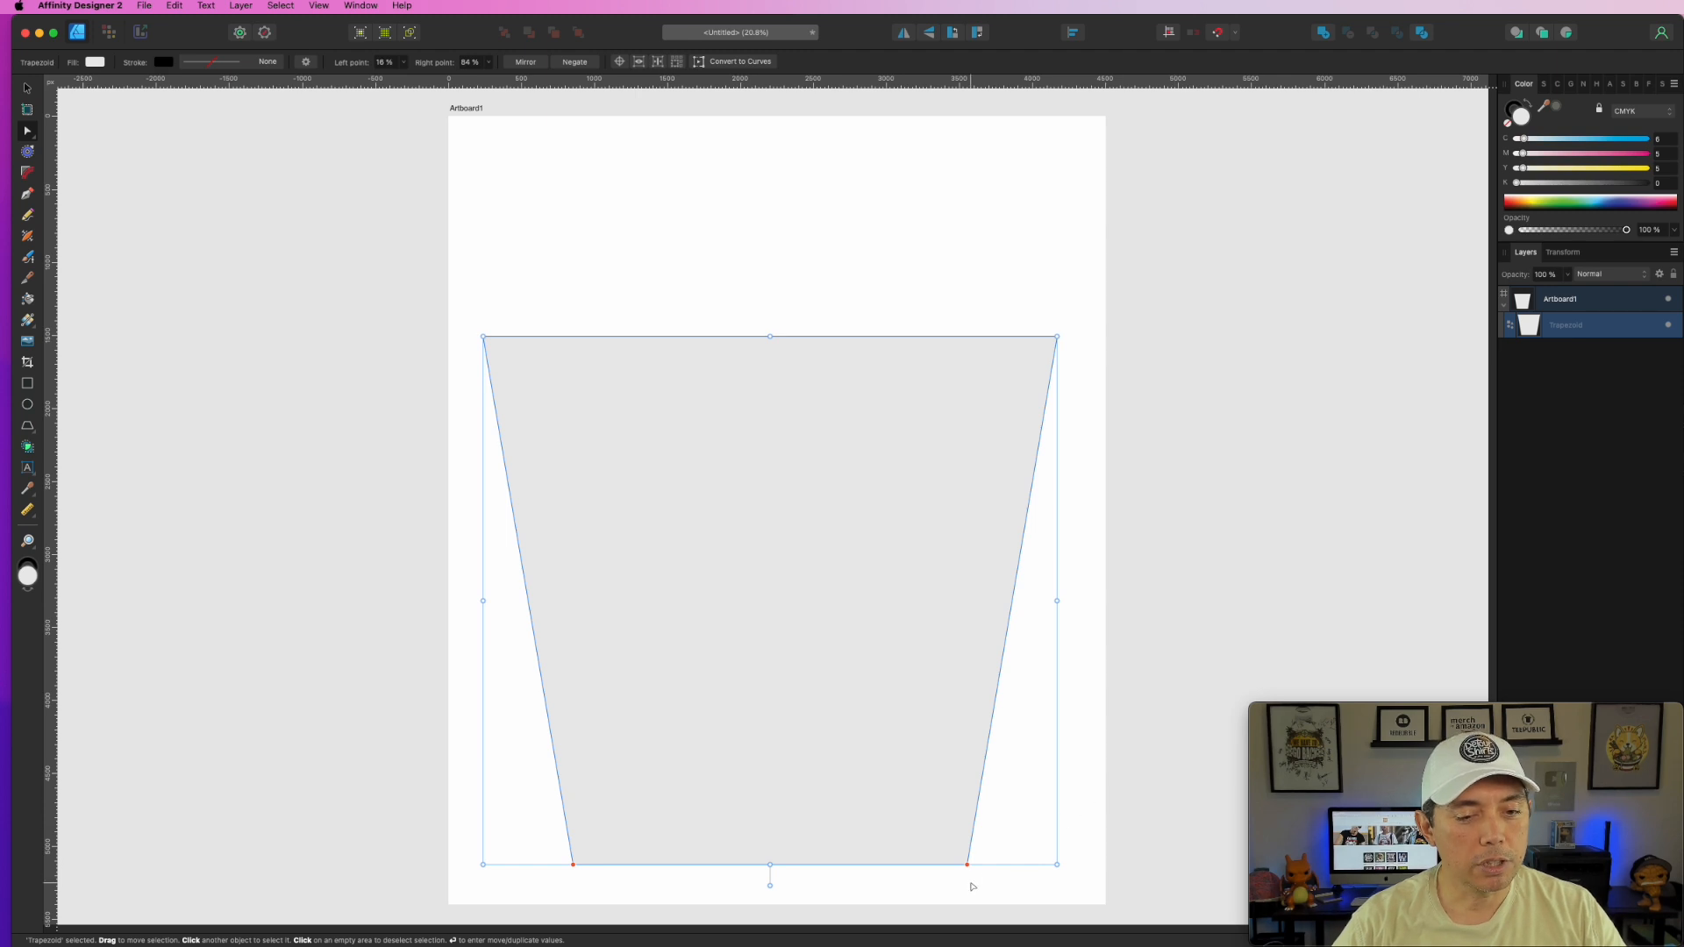
{"action": "left_click_drag", "start_coordinate": [966, 864], "coordinate": [989, 863]}
{"action": "left_click_drag", "start_coordinate": [574, 864], "coordinate": [556, 863]}
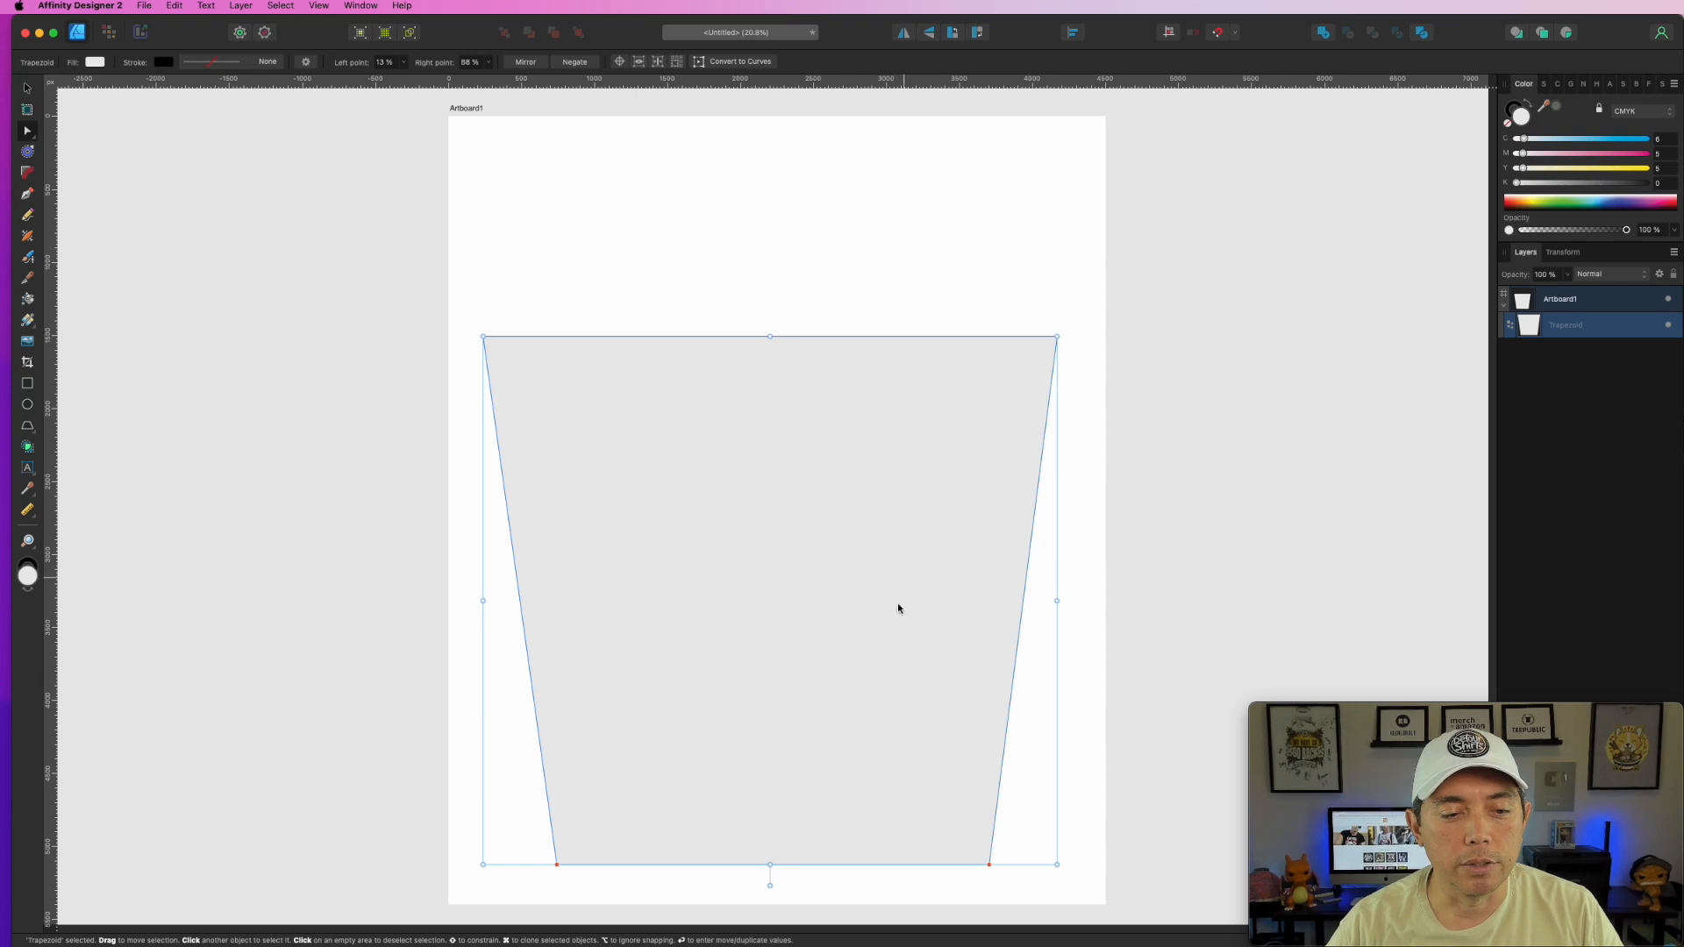
{"action": "left_click", "coordinate": [1160, 459]}
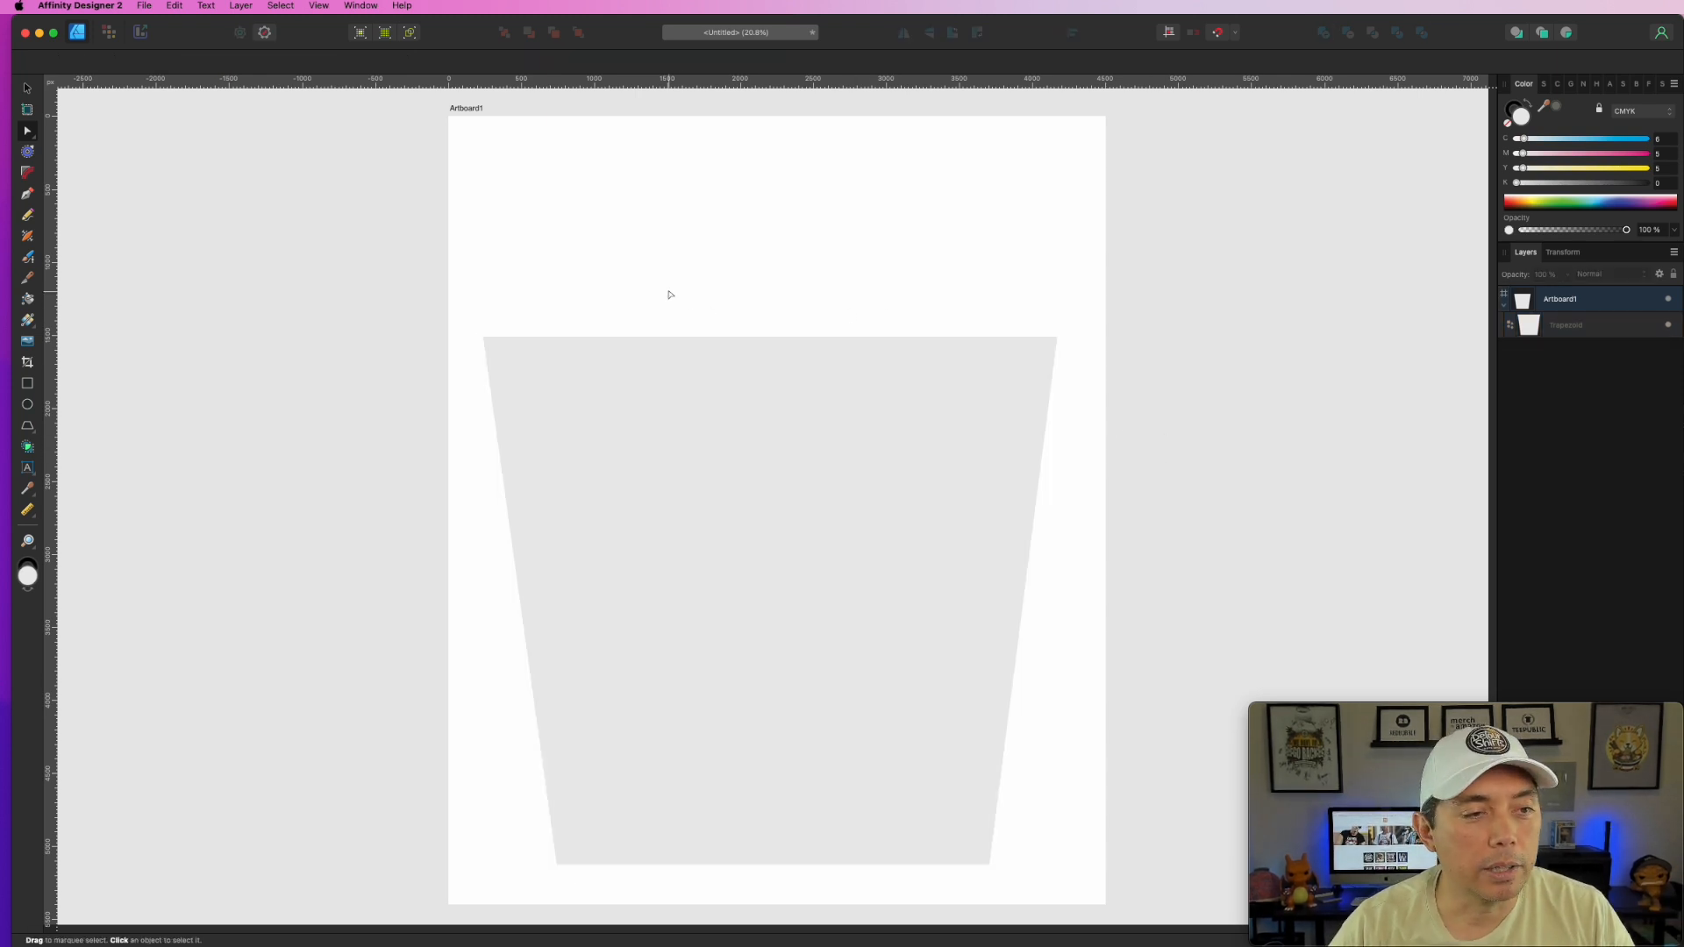
- Draw a second, flipped trapezoid near the artboard top and size it above the body
{"action": "left_click", "coordinate": [27, 426]}
{"action": "left_click_drag", "start_coordinate": [596, 217], "coordinate": [997, 500]}
{"action": "left_click_drag", "start_coordinate": [794, 500], "coordinate": [786, 140]}
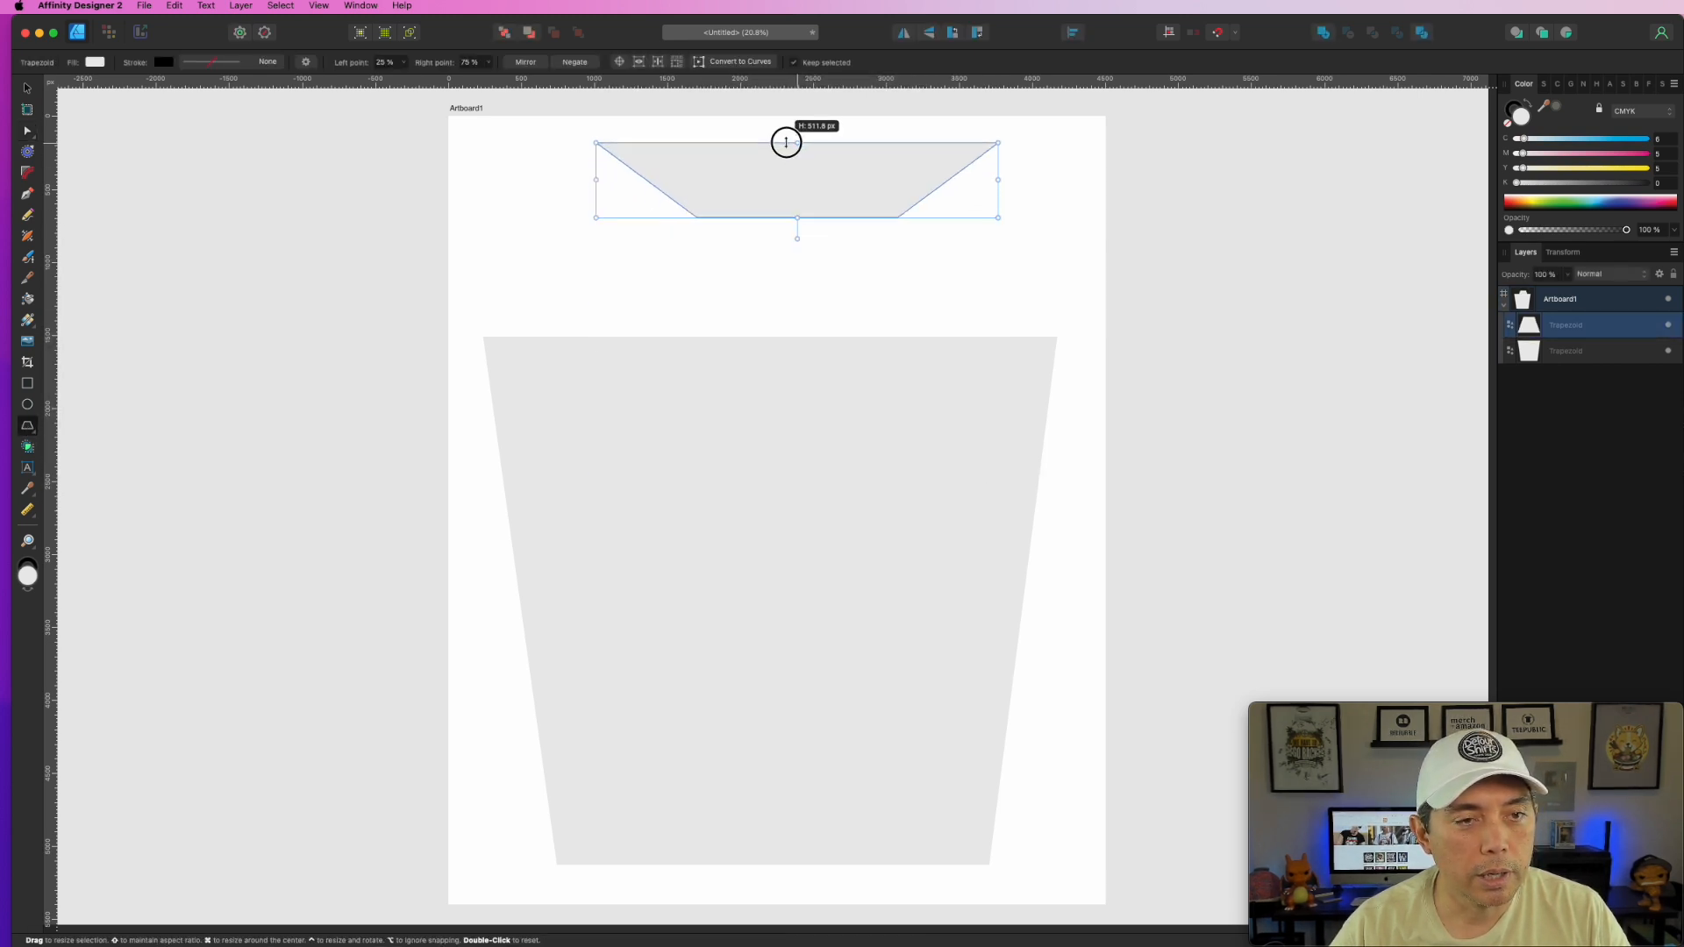
{"action": "left_click_drag", "start_coordinate": [797, 217], "coordinate": [805, 372]}
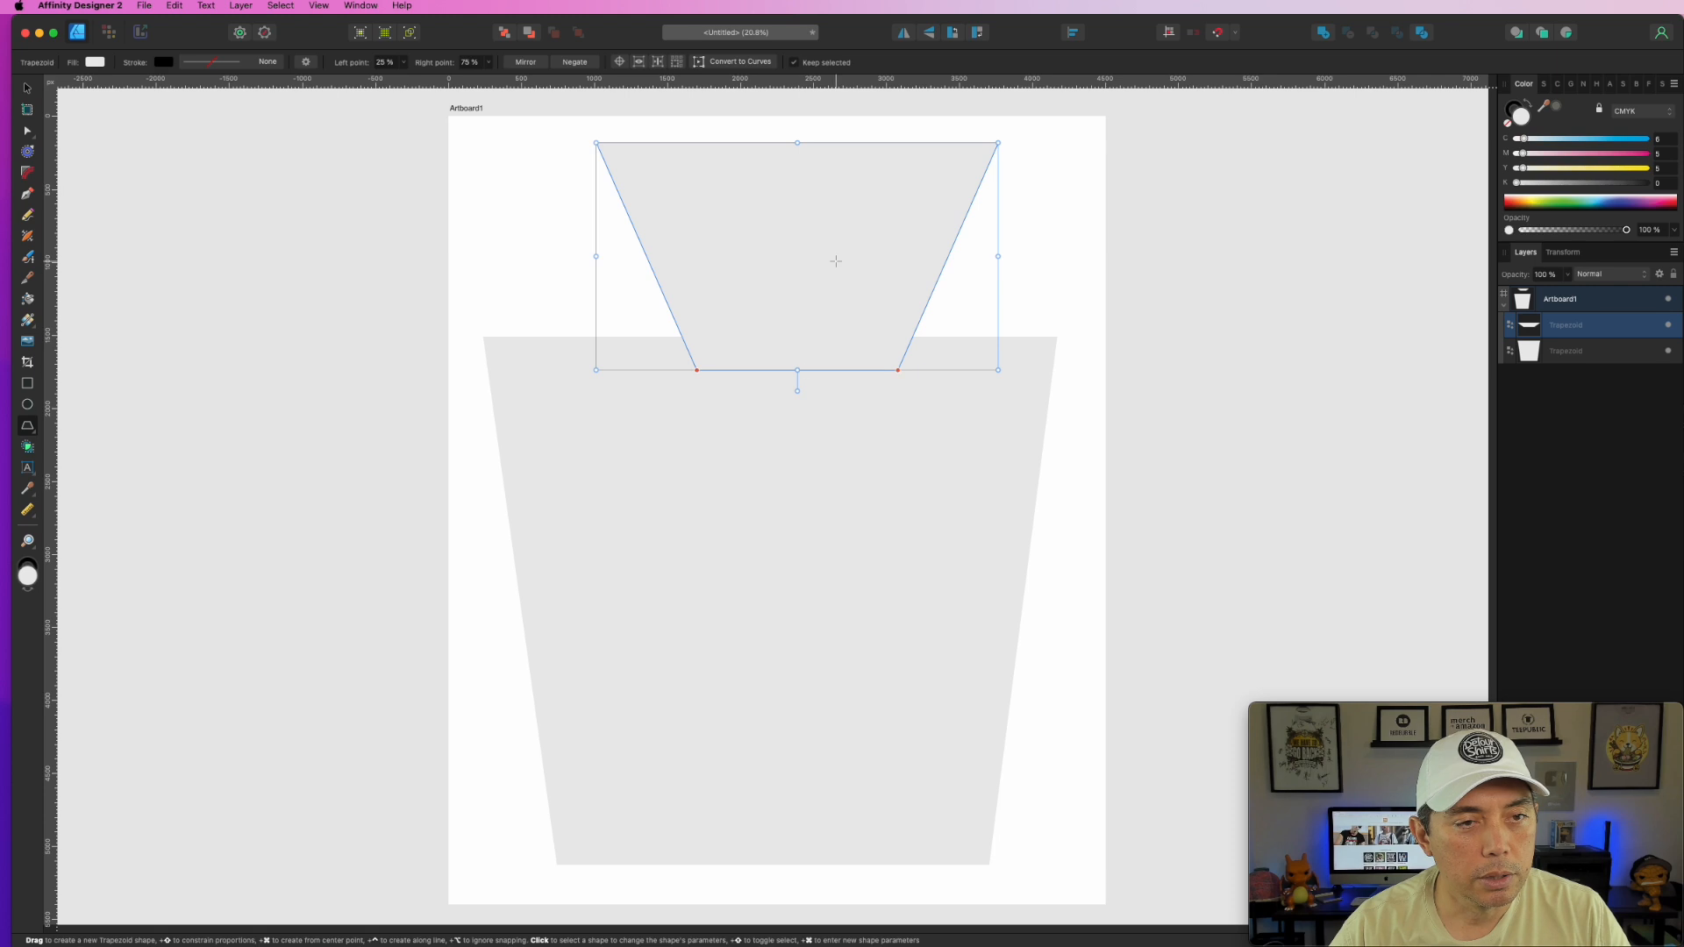
{"action": "left_click", "coordinate": [27, 89]}
{"action": "left_click_drag", "start_coordinate": [849, 214], "coordinate": [775, 289]}
{"action": "left_click_drag", "start_coordinate": [923, 331], "coordinate": [1054, 330]}
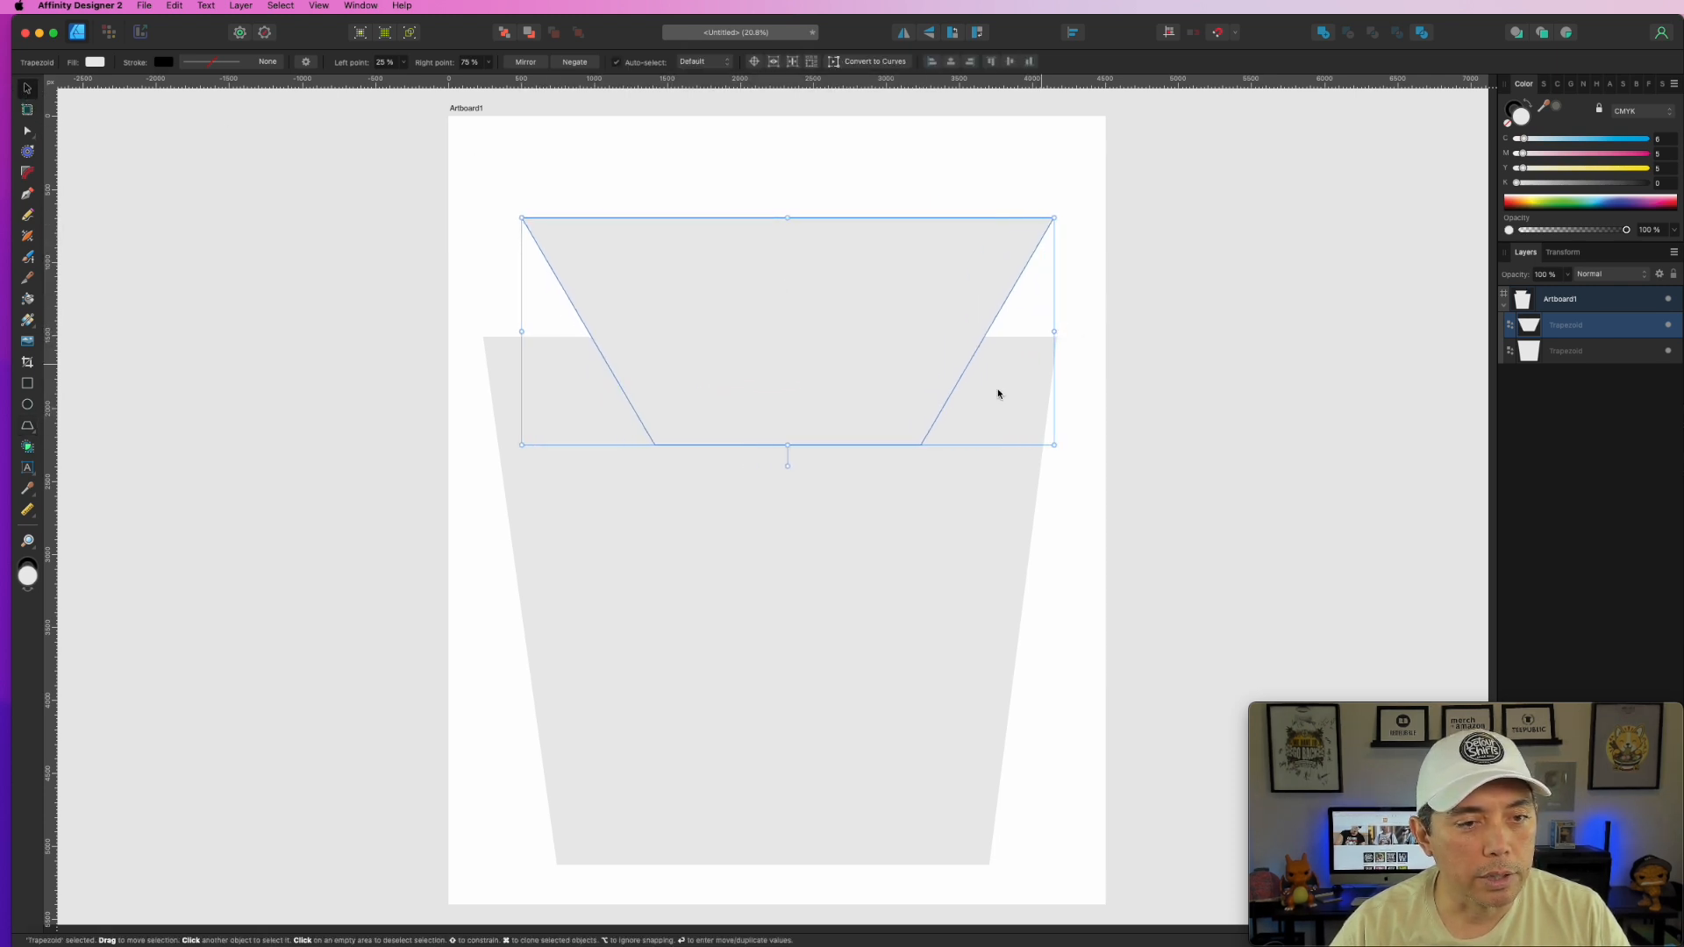
{"action": "left_click_drag", "start_coordinate": [789, 446], "coordinate": [789, 378]}
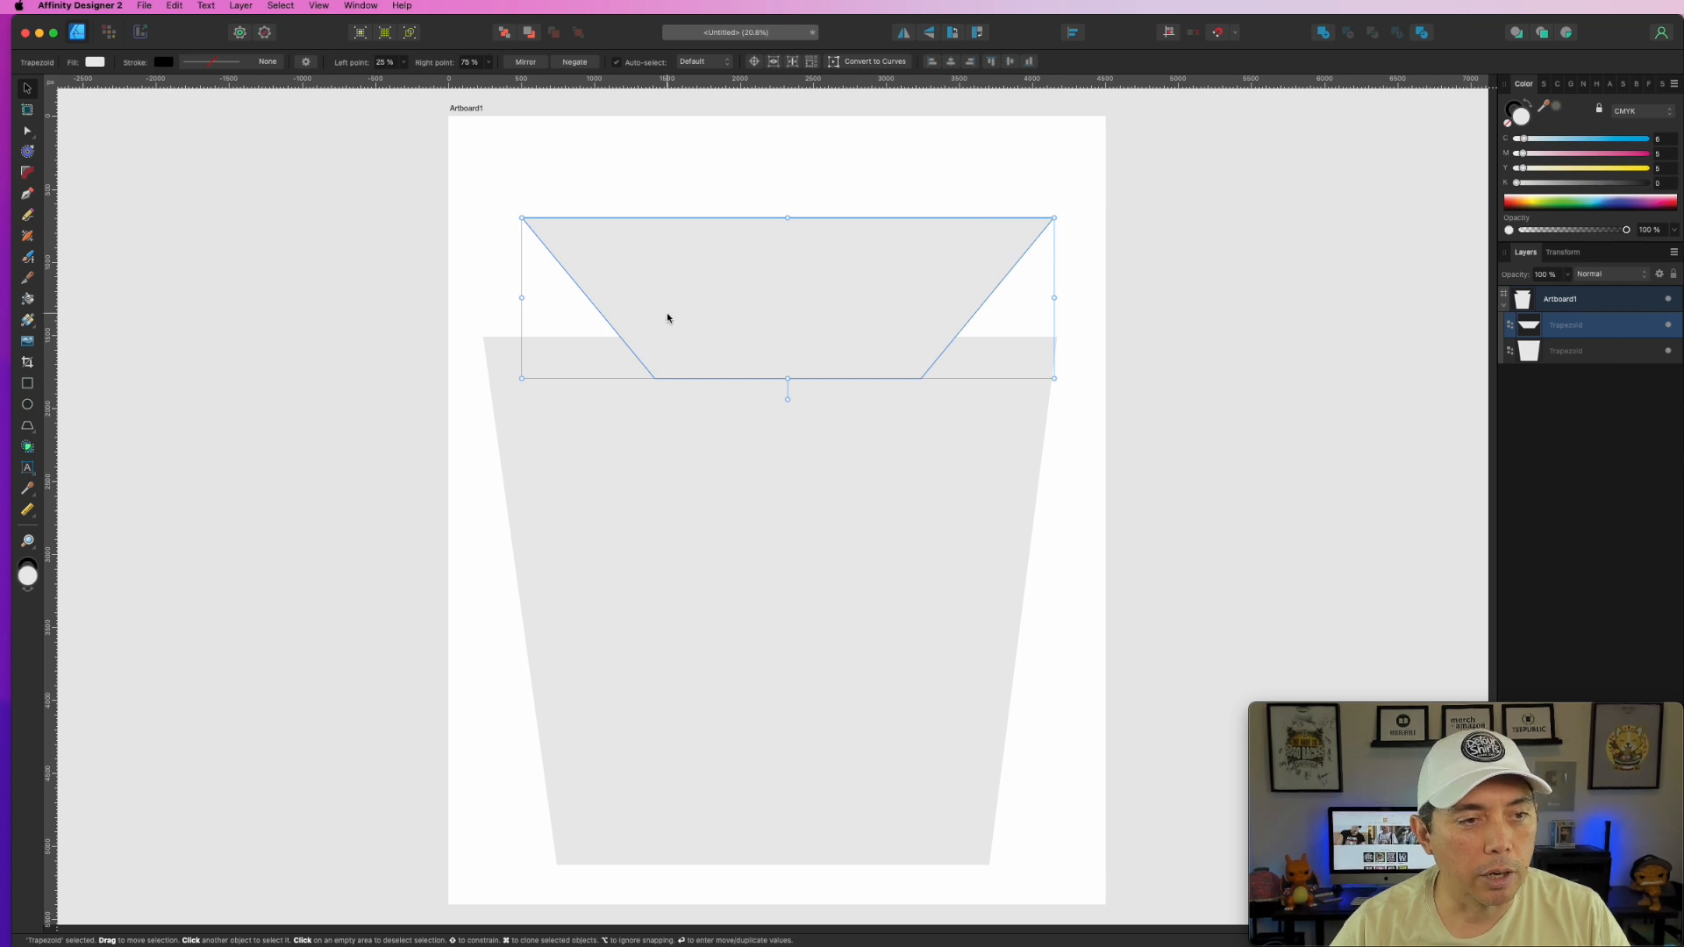
- Pull the upper trapezoid's bottom corners outward so it tapers
{"action": "left_click", "coordinate": [27, 134]}
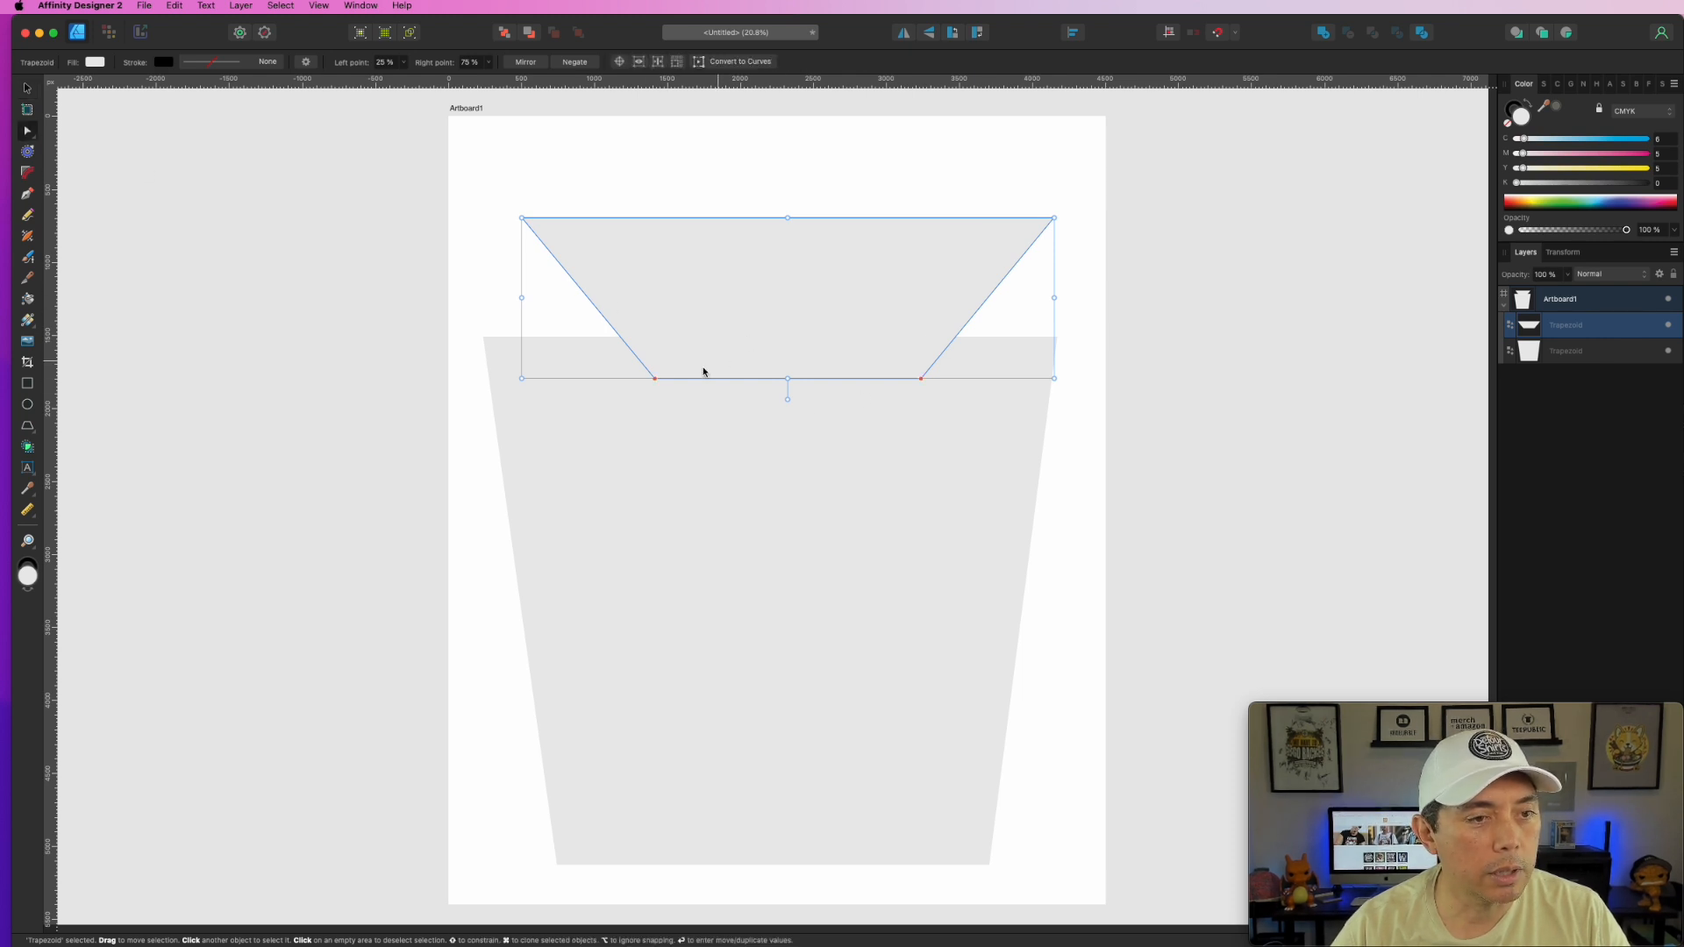
{"action": "left_click_drag", "start_coordinate": [649, 378], "coordinate": [577, 378]}
{"action": "left_click_drag", "start_coordinate": [921, 377], "coordinate": [996, 376]}
{"action": "left_click", "coordinate": [1429, 508]}
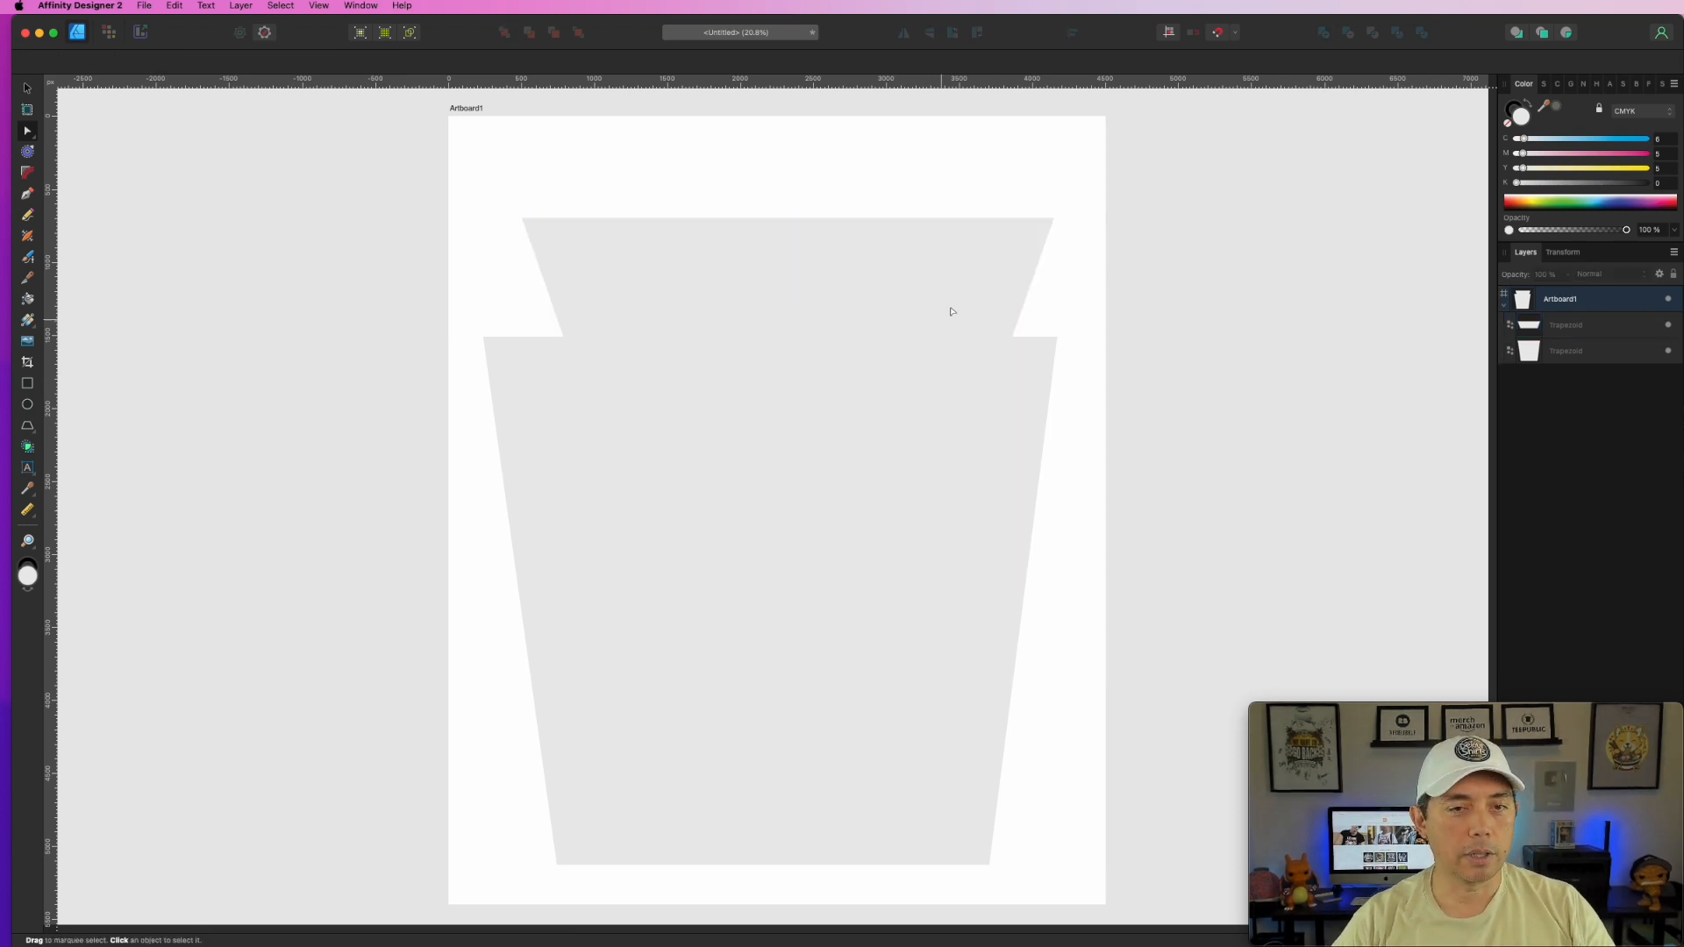
- Centre the upper and lower trapezoids horizontally on the artboard
{"action": "key", "text": "v"}
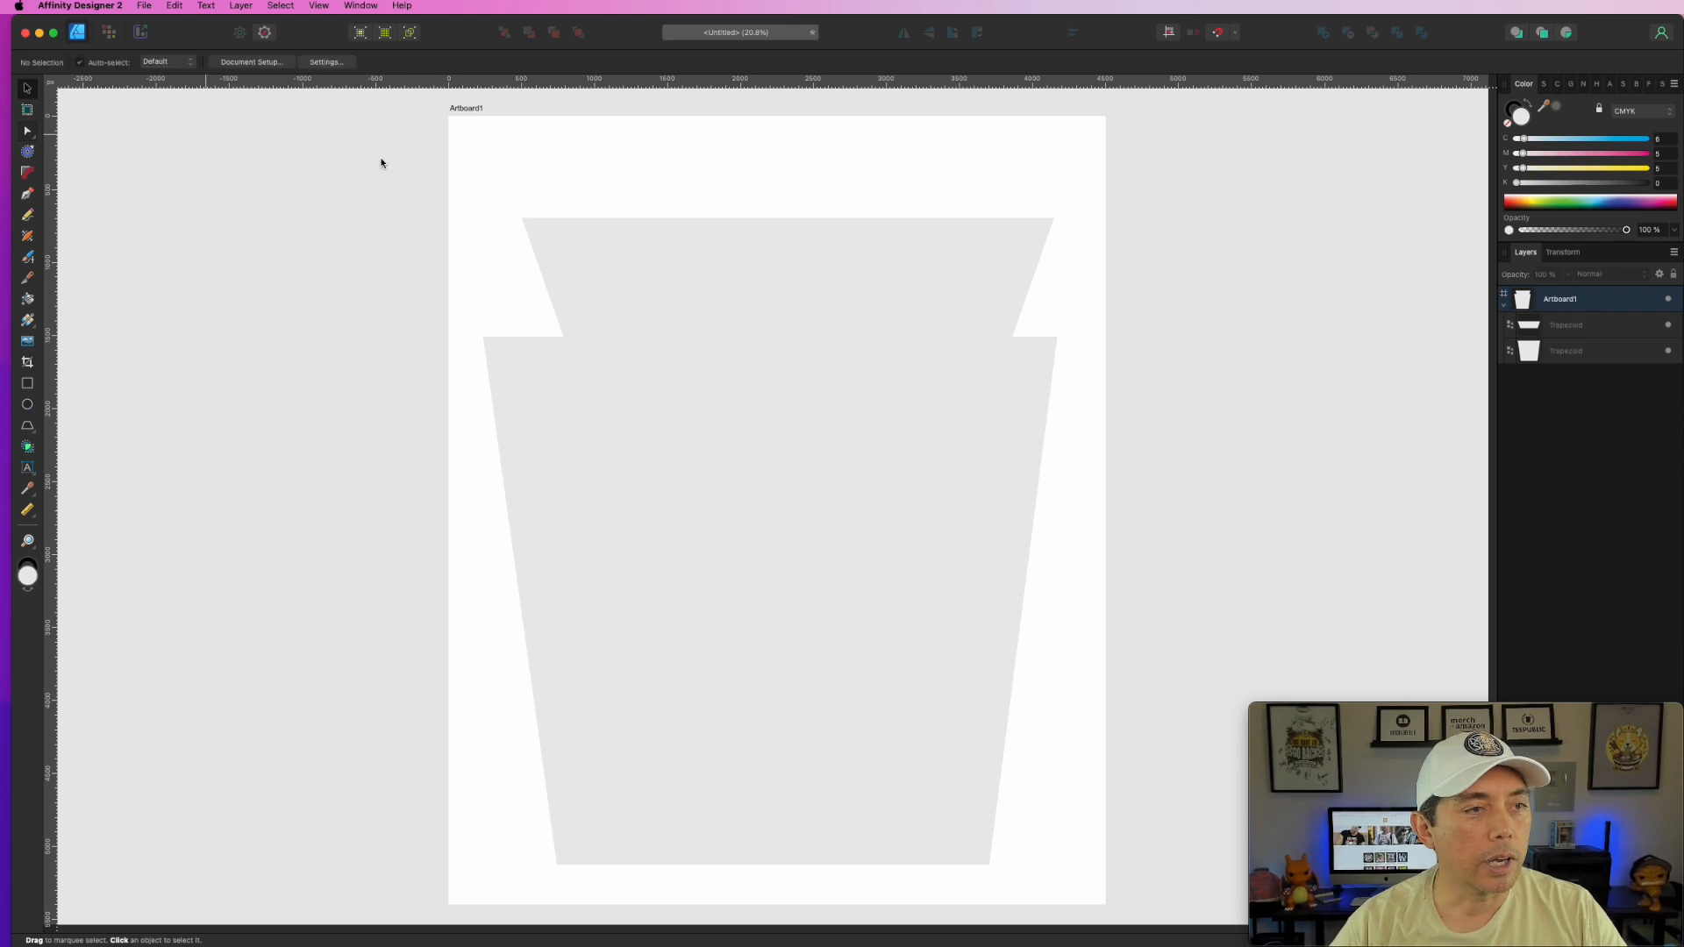
{"action": "left_click", "coordinate": [840, 261]}
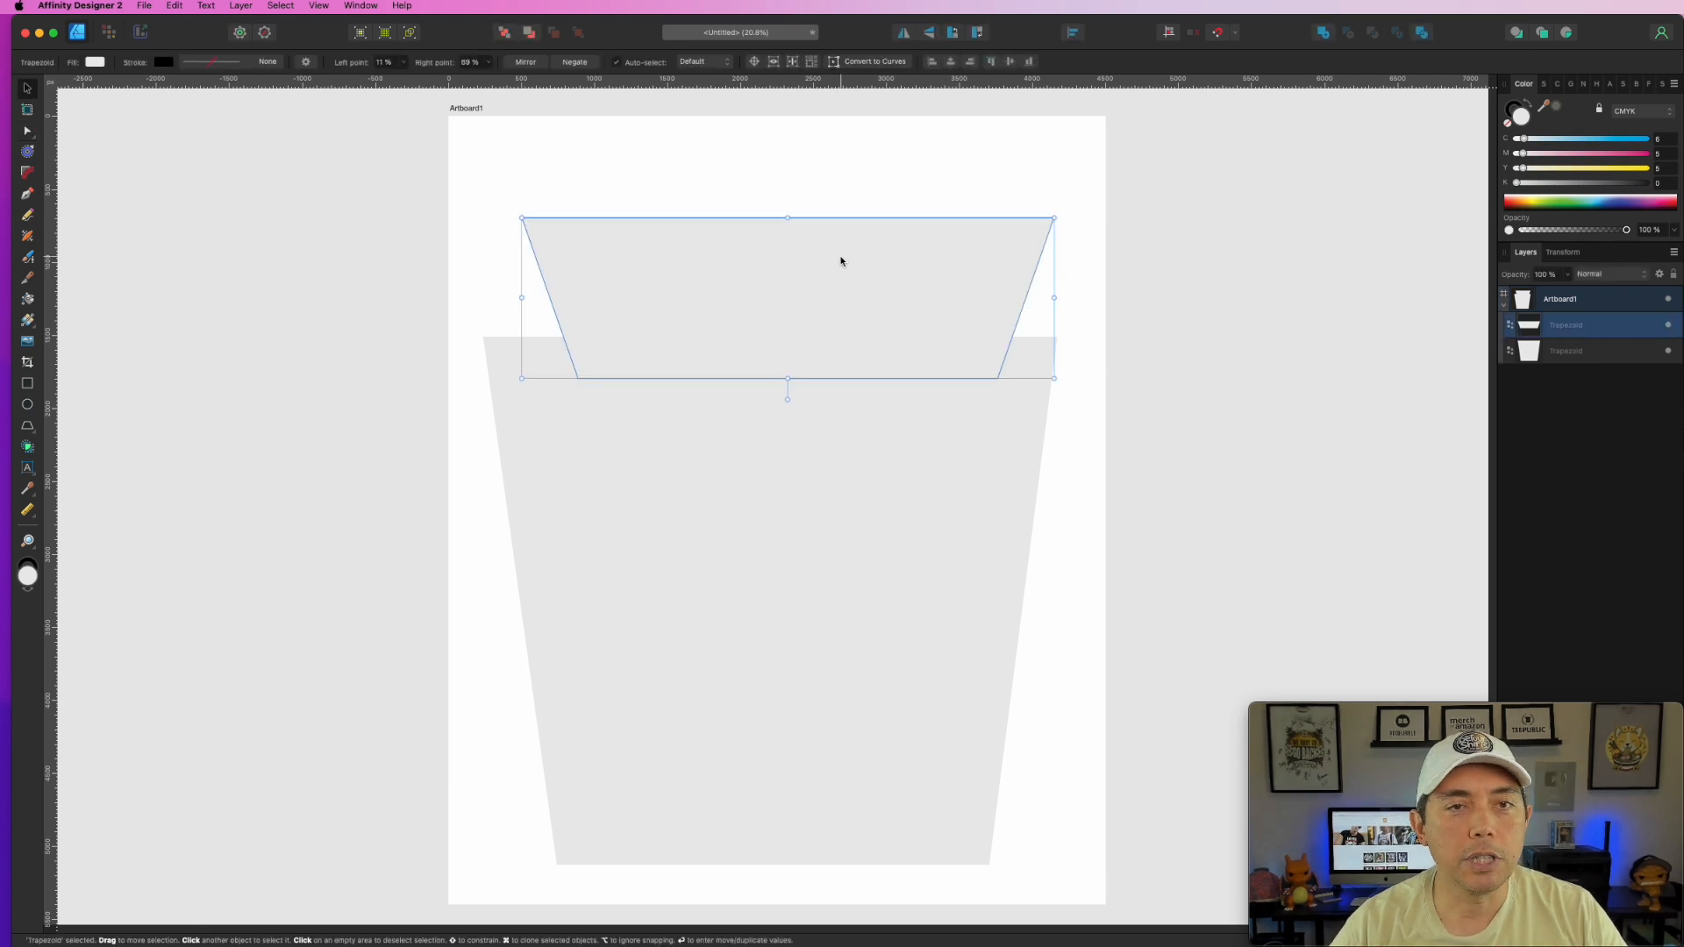
{"action": "left_click", "coordinate": [1073, 33]}
{"action": "left_click", "coordinate": [1101, 73]}
{"action": "left_click", "coordinate": [973, 526]}
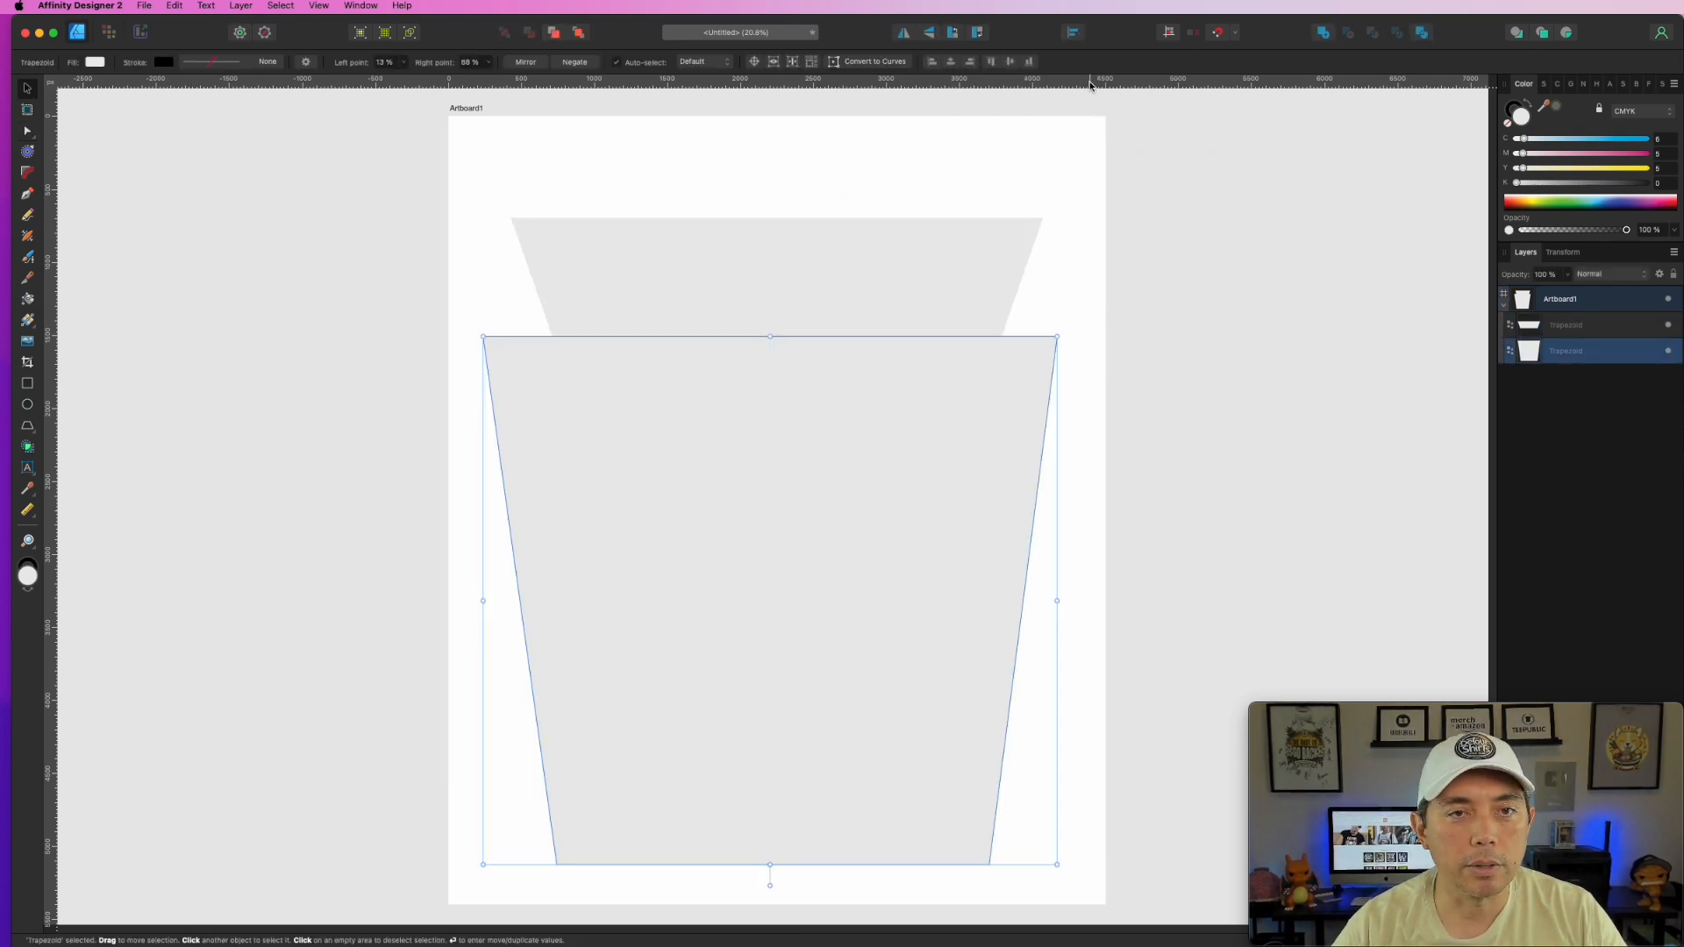
{"action": "left_click", "coordinate": [1072, 32]}
{"action": "left_click", "coordinate": [1101, 74]}
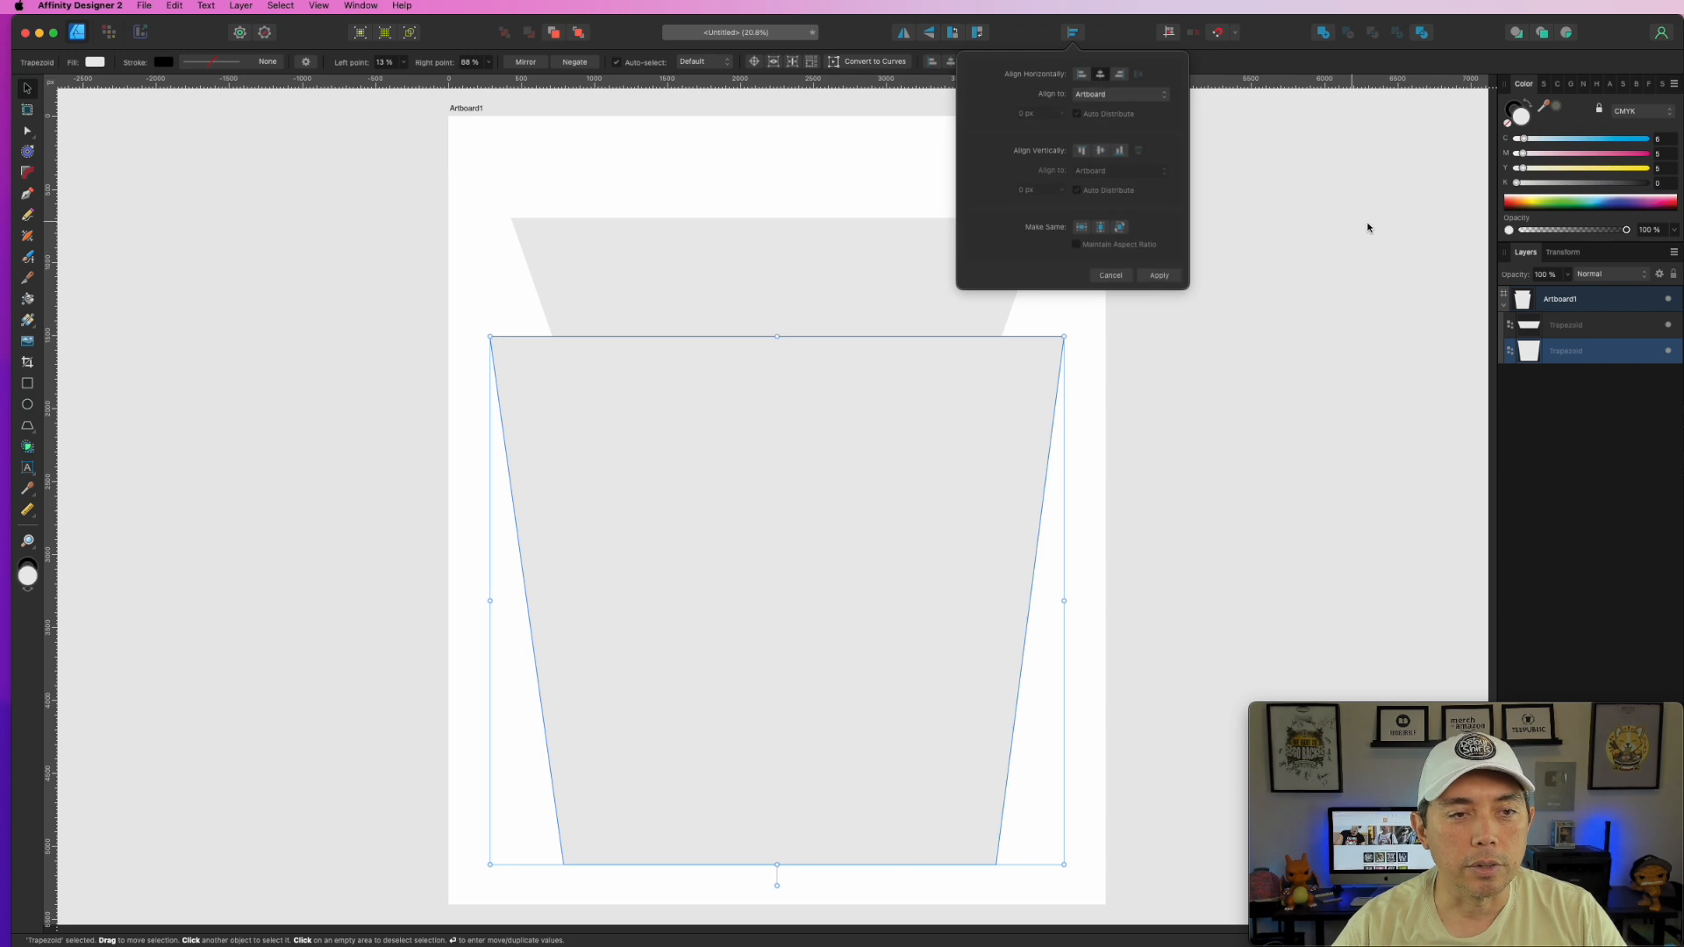
{"action": "left_click", "coordinate": [1530, 415]}
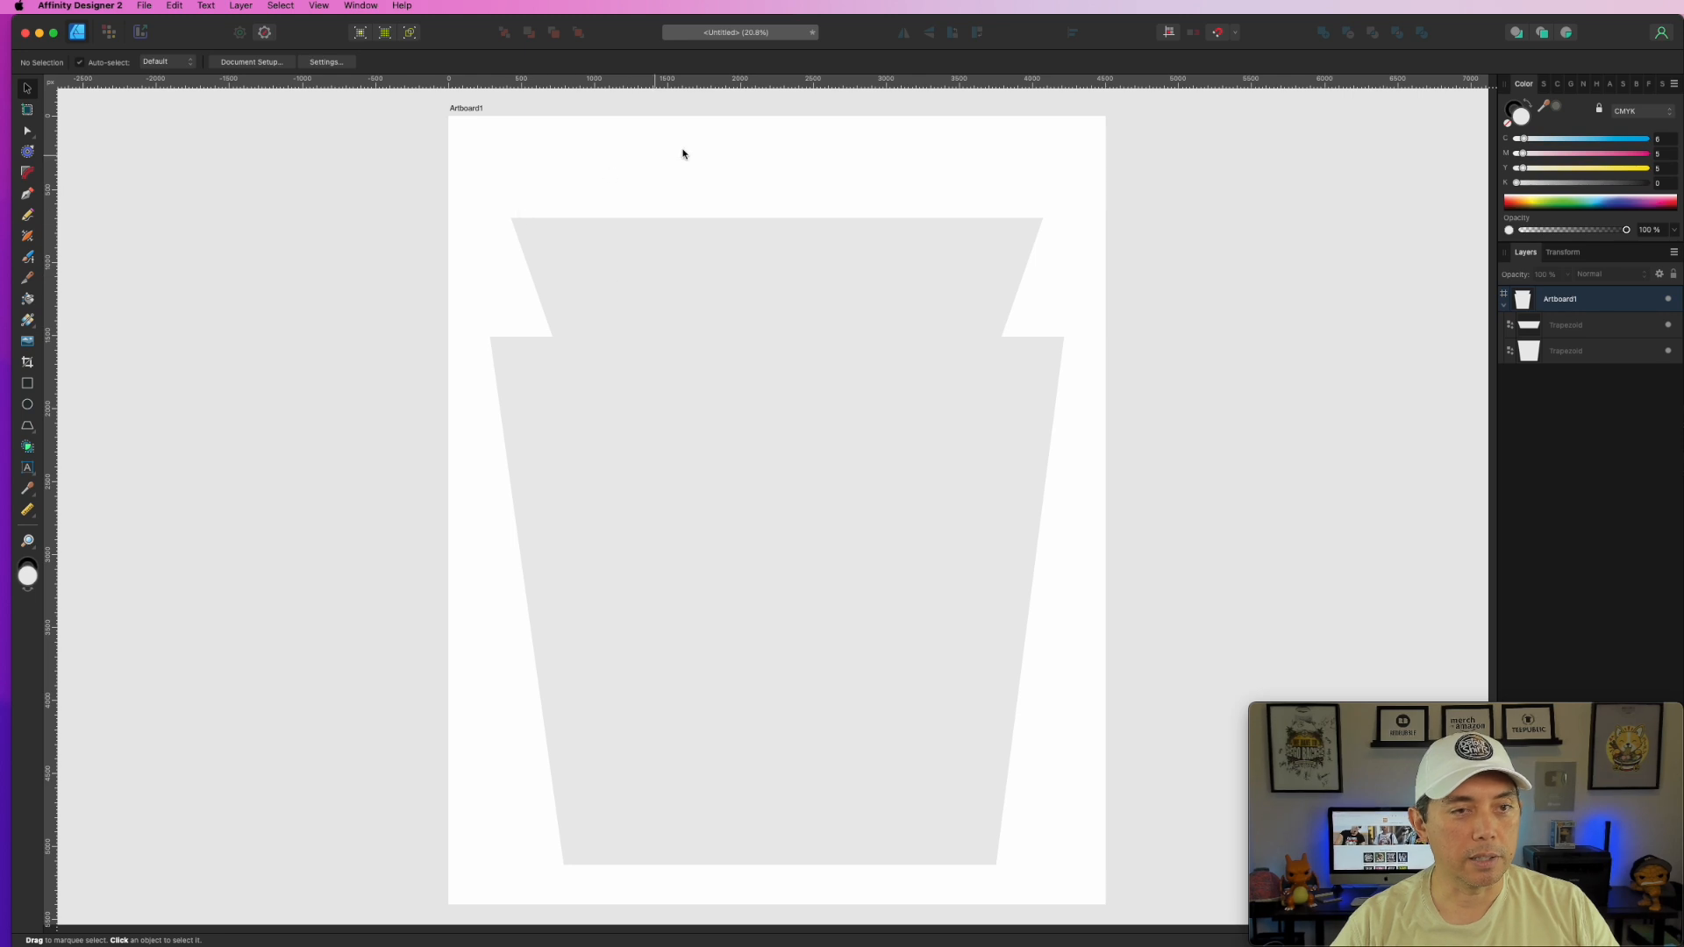
{"action": "left_click", "coordinate": [27, 405]}
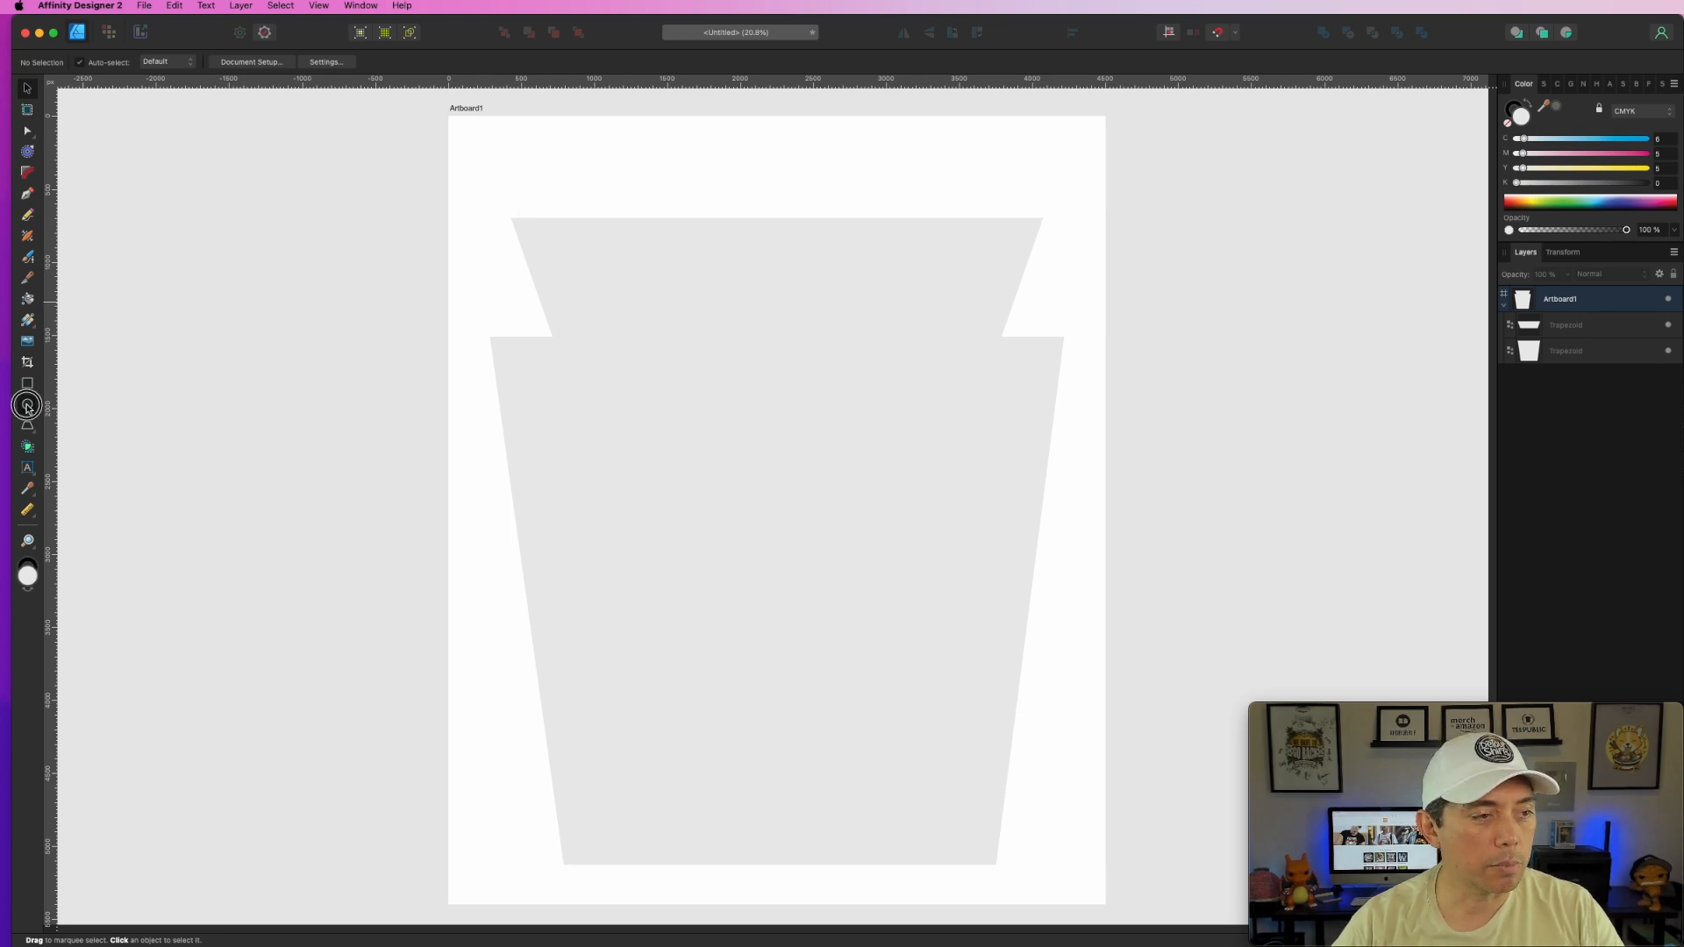
- Draw a wide ellipse with no fill and a 3.5 pt black stroke, centred horizontally
{"action": "left_click_drag", "start_coordinate": [495, 155], "coordinate": [1105, 375]}
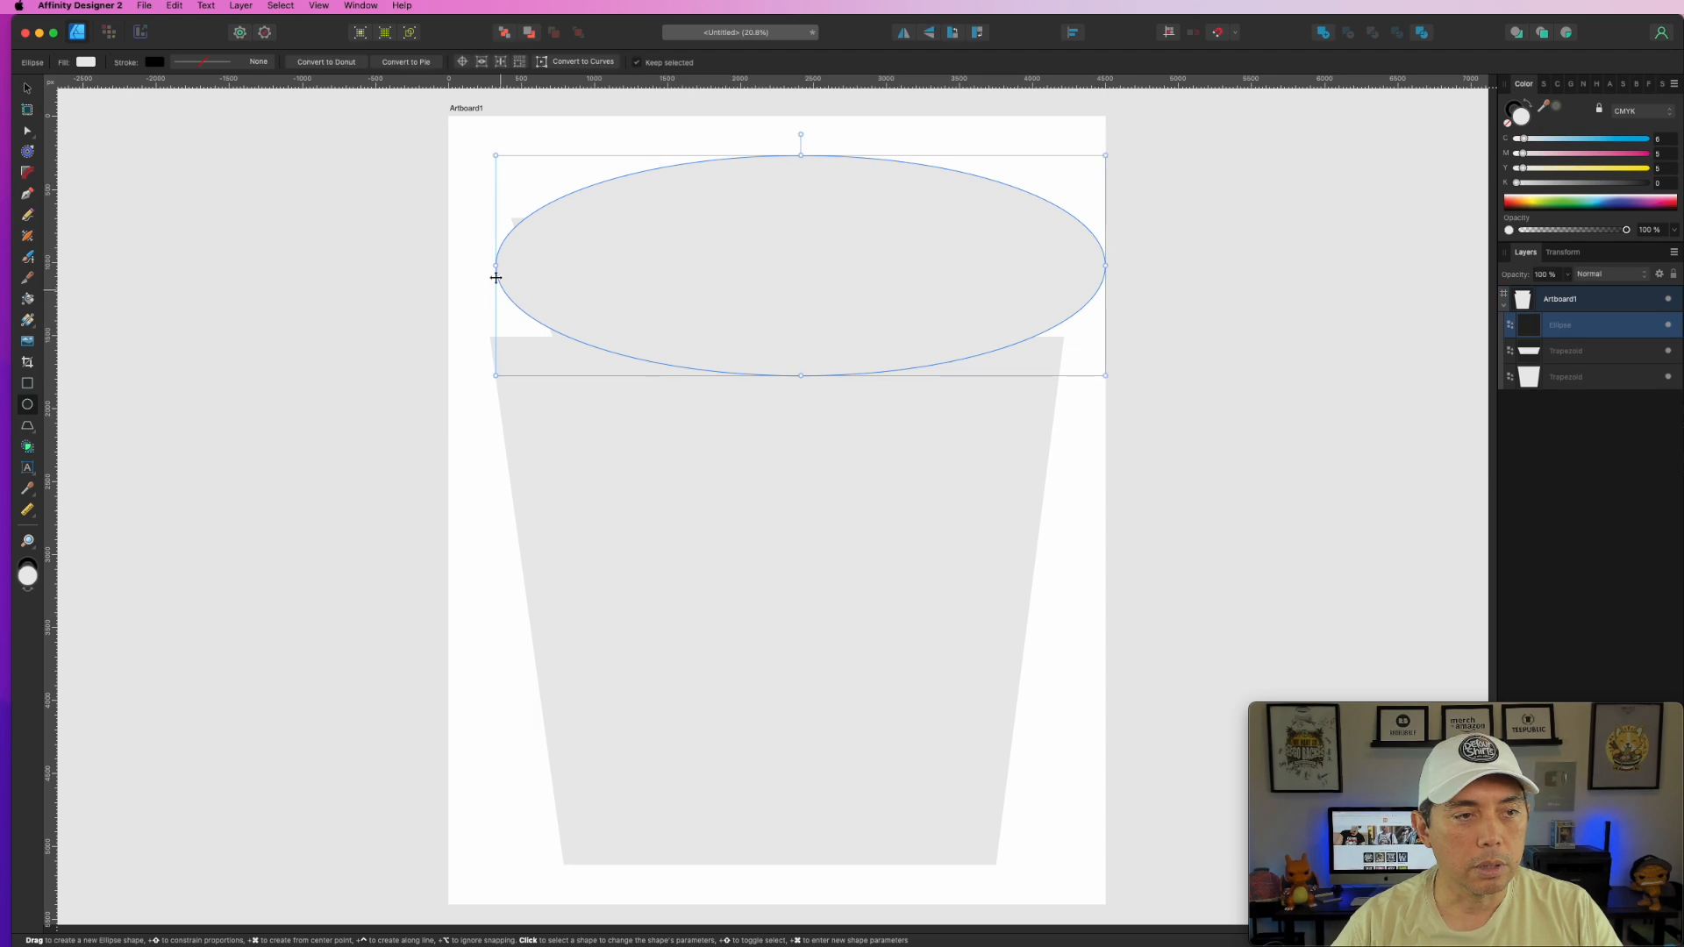
{"action": "left_click_drag", "start_coordinate": [495, 265], "coordinate": [468, 264]}
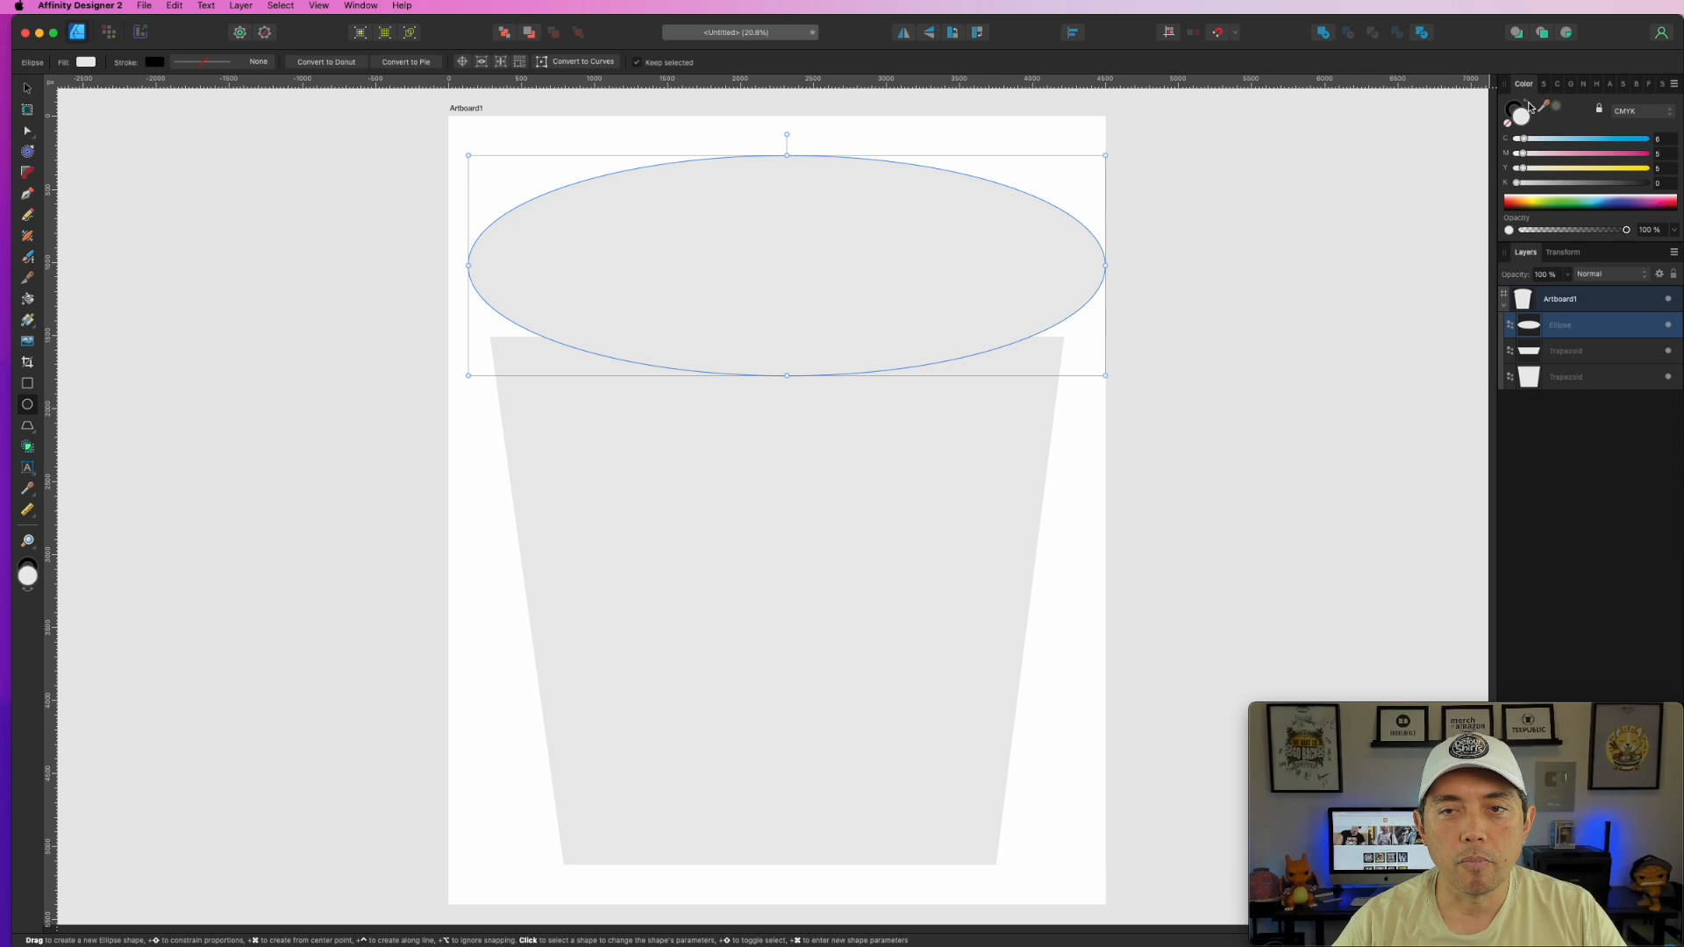
{"action": "left_click", "coordinate": [1508, 125]}
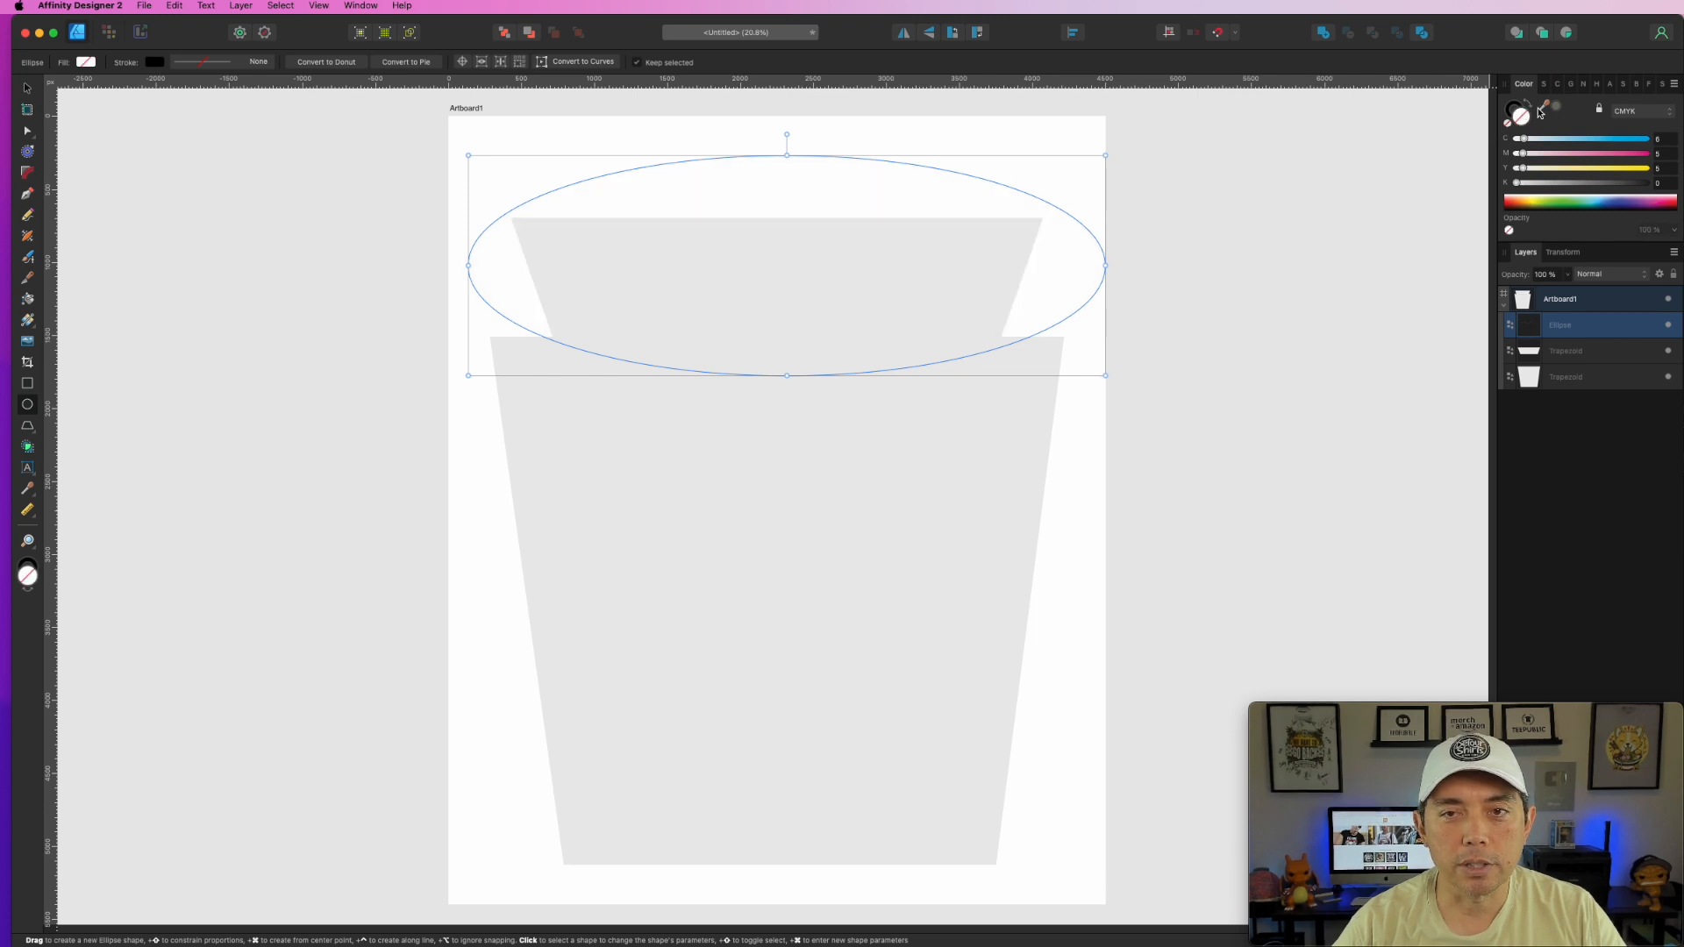
{"action": "left_click", "coordinate": [1544, 85]}
{"action": "mouse_move", "coordinate": [1532, 127]}
{"action": "left_mouse_down"}
{"action": "mouse_move", "coordinate": [1579, 127]}
{"action": "mouse_move", "coordinate": [1559, 127]}
{"action": "left_mouse_up"}
{"action": "left_click", "coordinate": [1074, 34]}
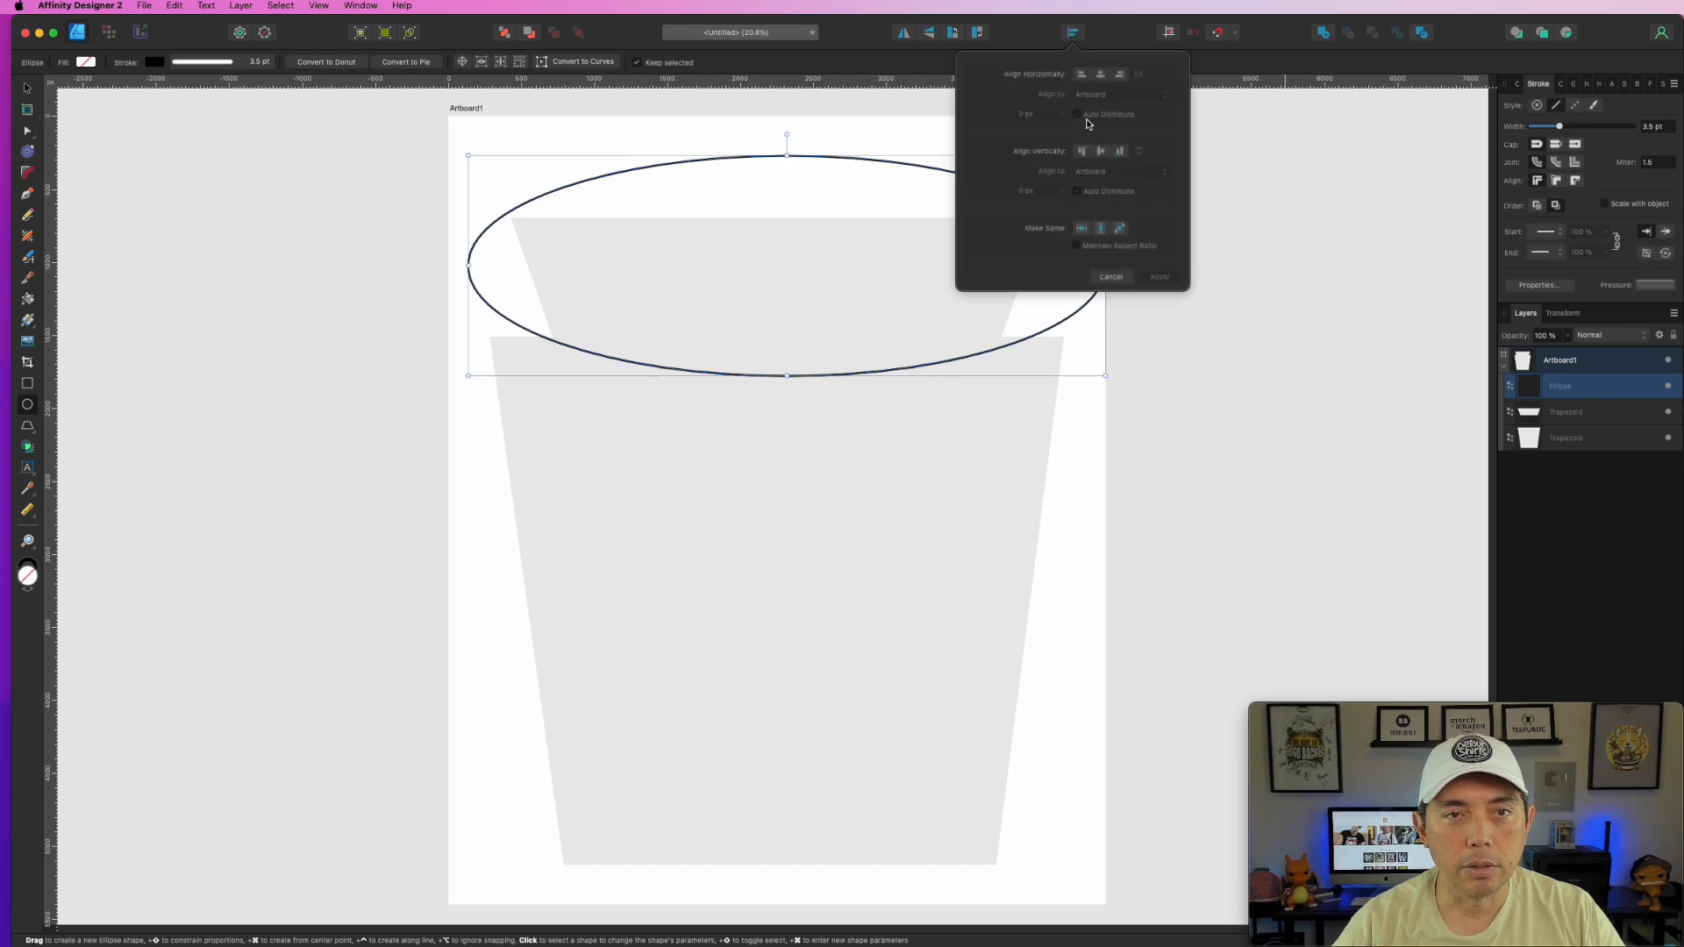
{"action": "left_click", "coordinate": [1101, 78]}
{"action": "left_click", "coordinate": [942, 210]}
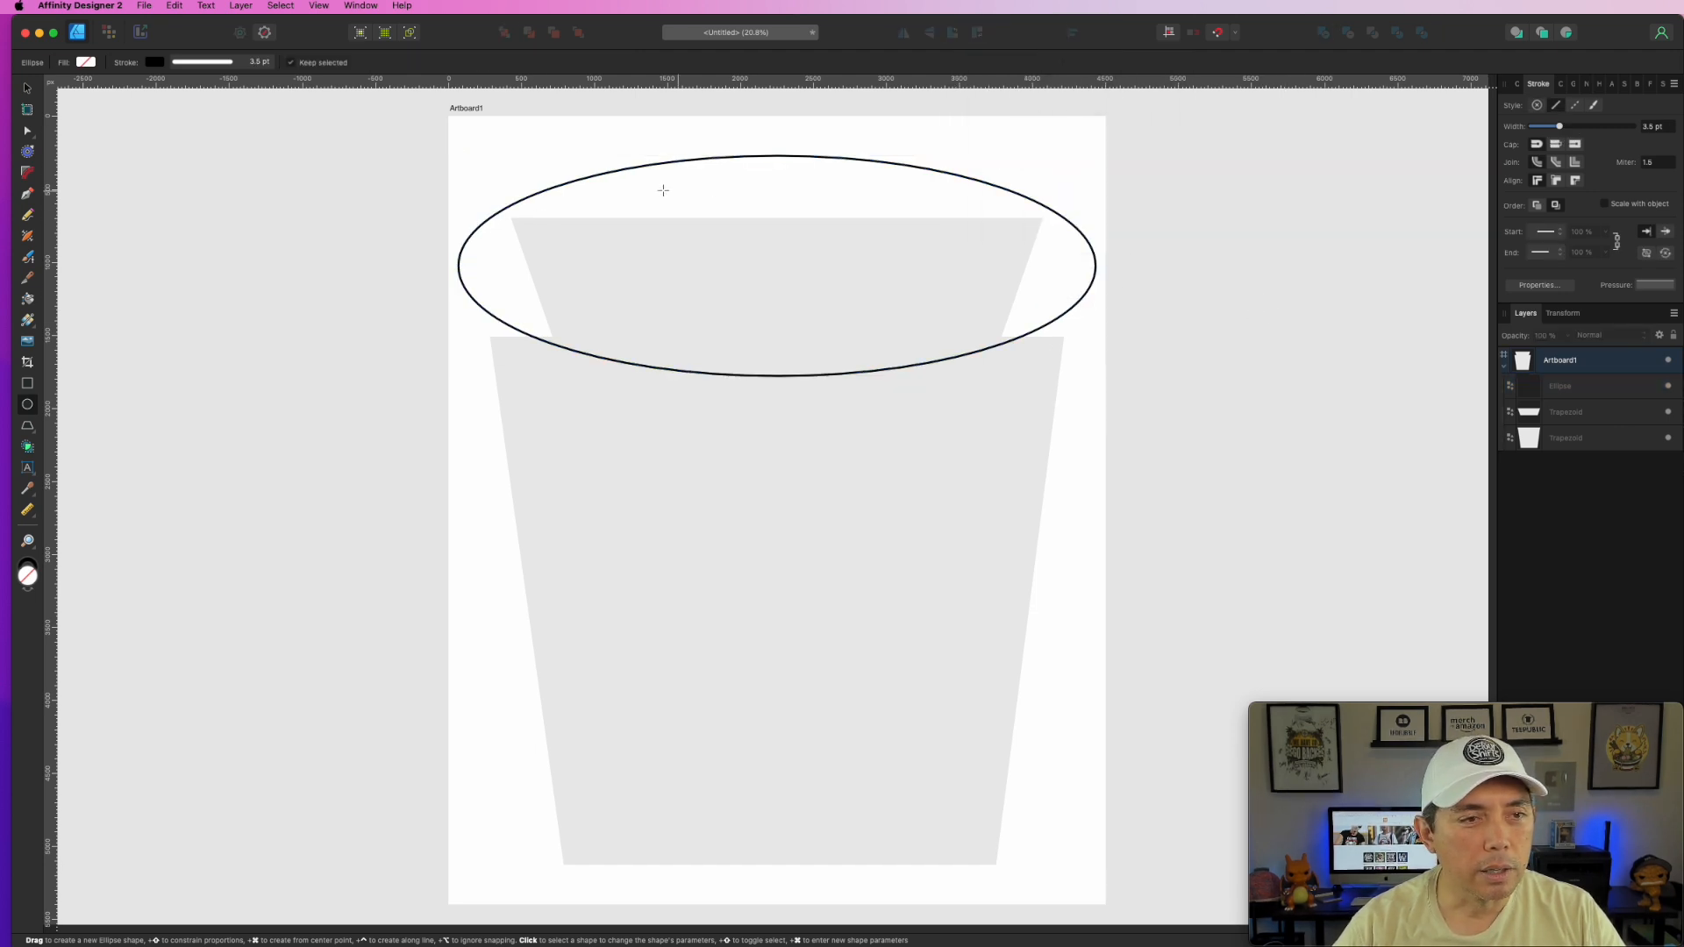
- Make the ellipse slightly shorter and stretch it wider on both sides
{"action": "left_click", "coordinate": [27, 88]}
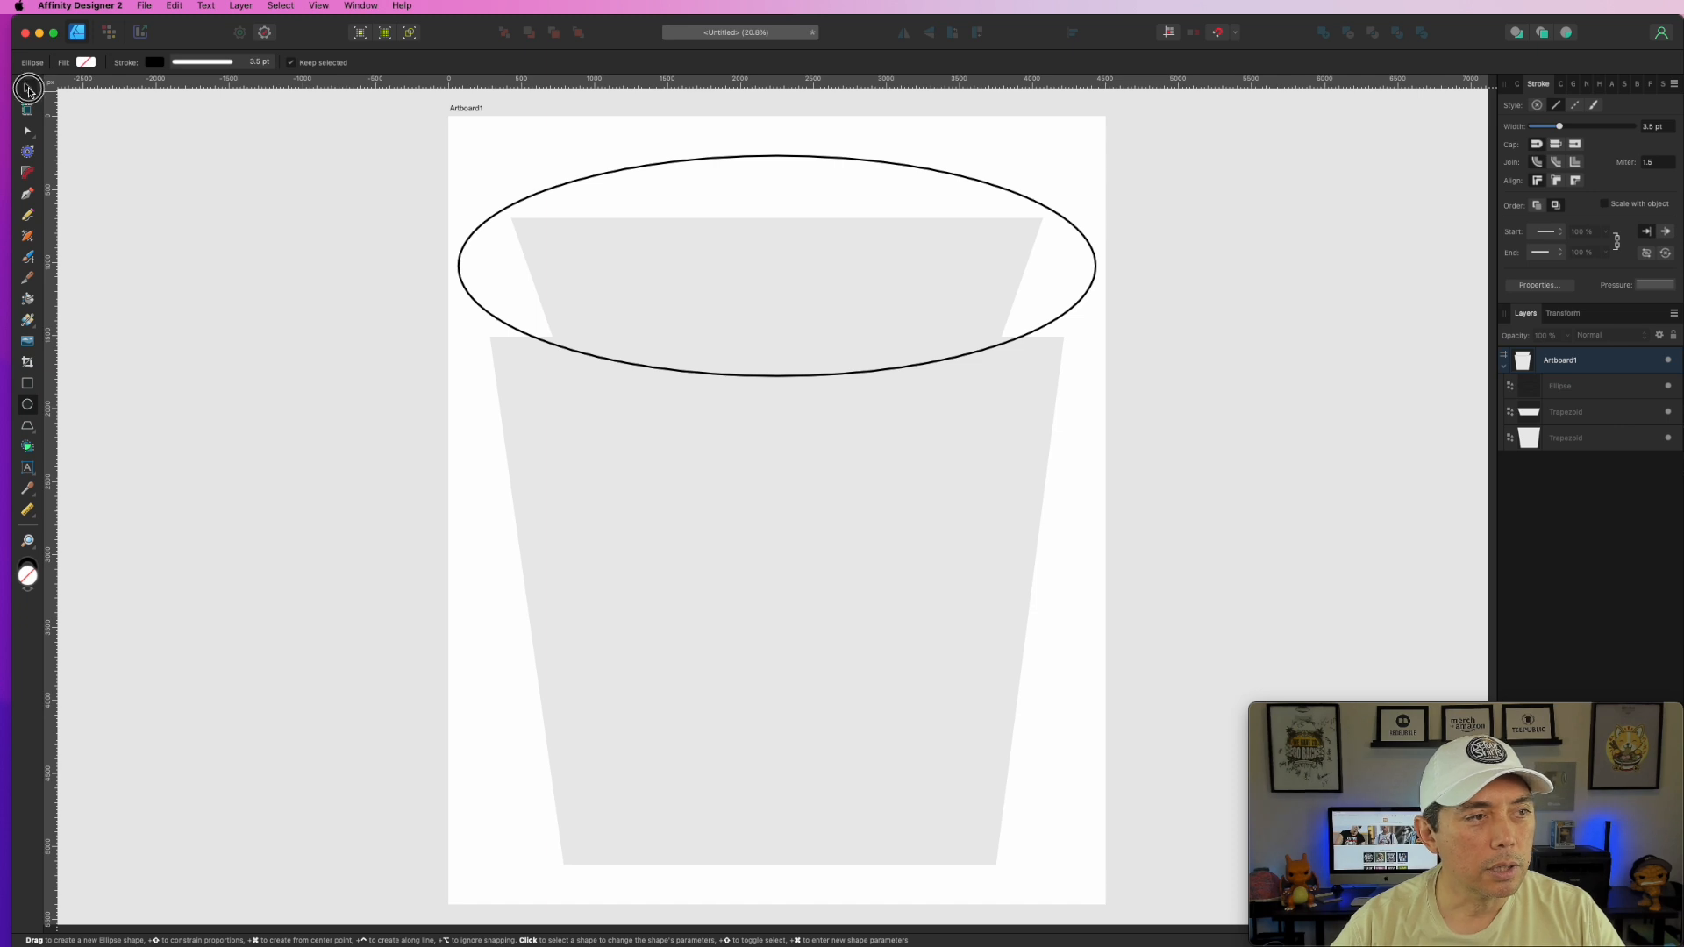
{"action": "left_click", "coordinate": [803, 159]}
{"action": "left_click_drag", "start_coordinate": [776, 155], "coordinate": [781, 174]}
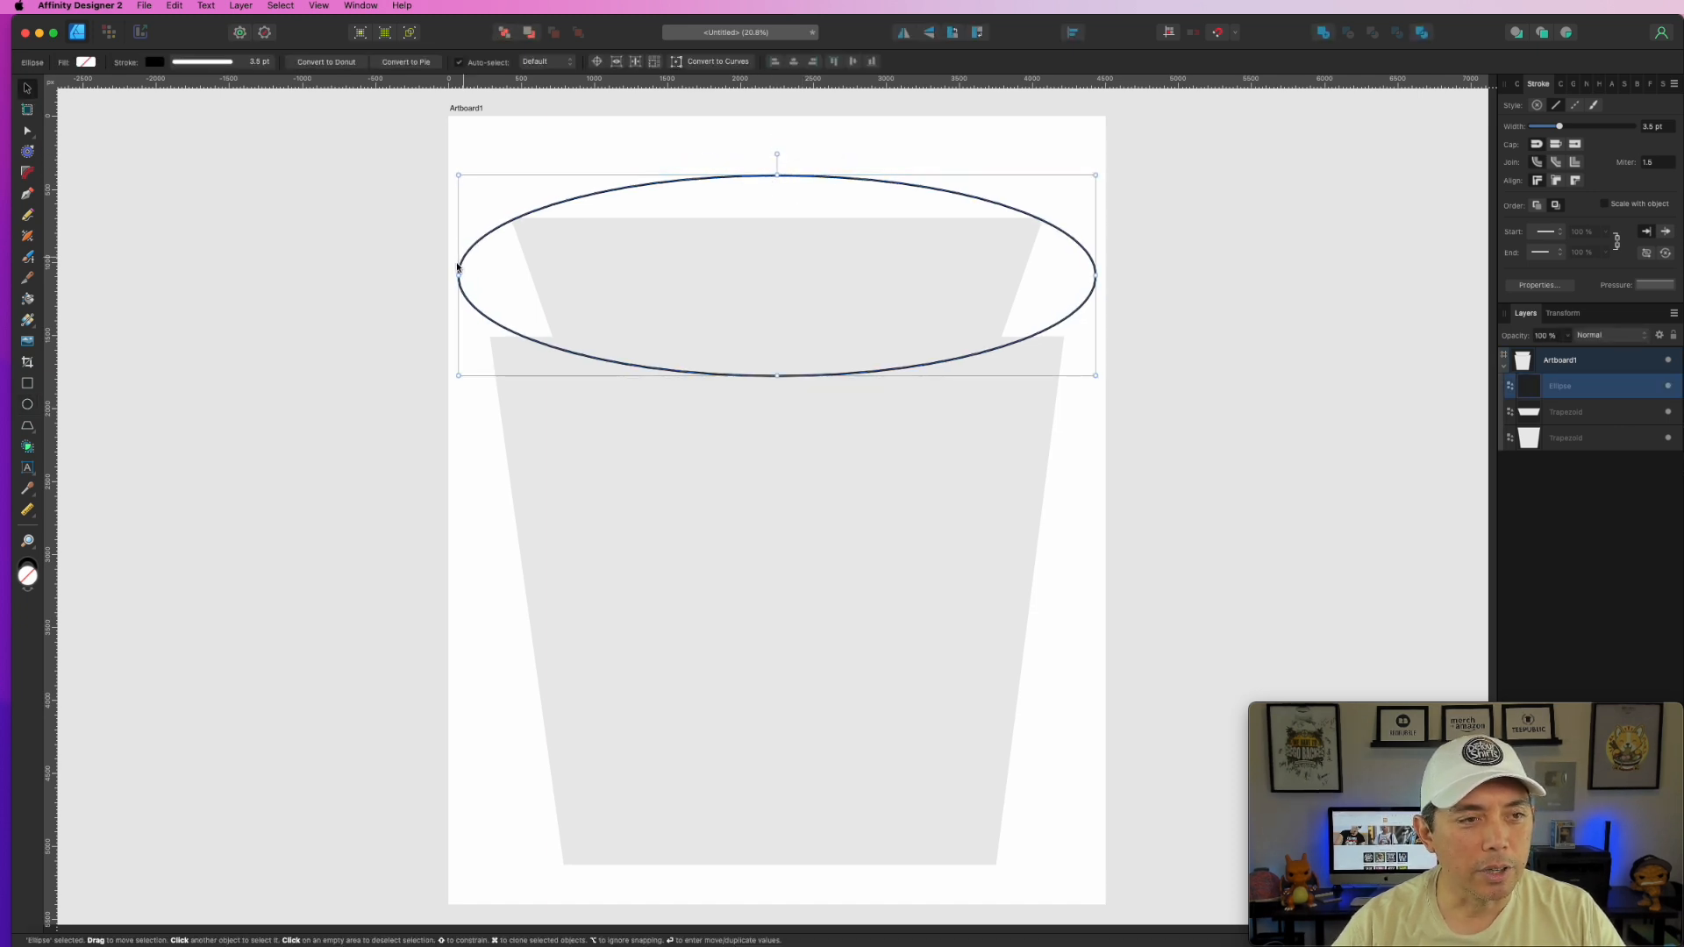
{"action": "left_click_drag", "start_coordinate": [460, 274], "coordinate": [454, 275]}
{"action": "left_click_drag", "start_coordinate": [1095, 274], "coordinate": [1101, 275]}
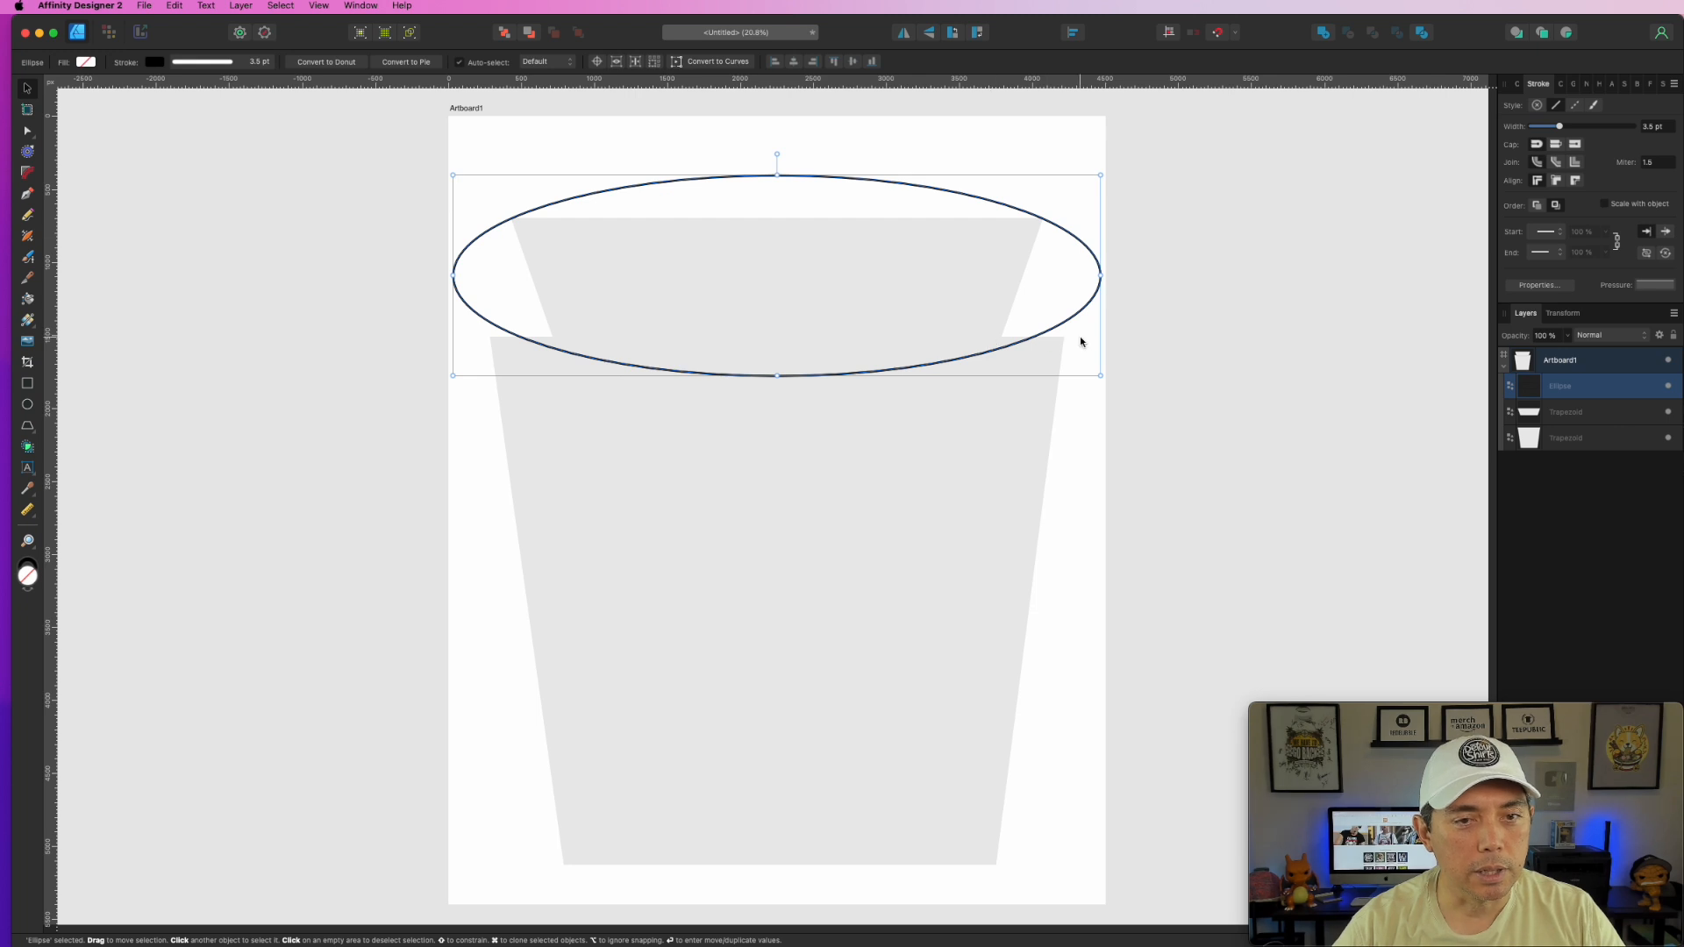
- Widen the lower trapezoid on both sides and make the upper trapezoid taller
{"action": "left_click", "coordinate": [1015, 440]}
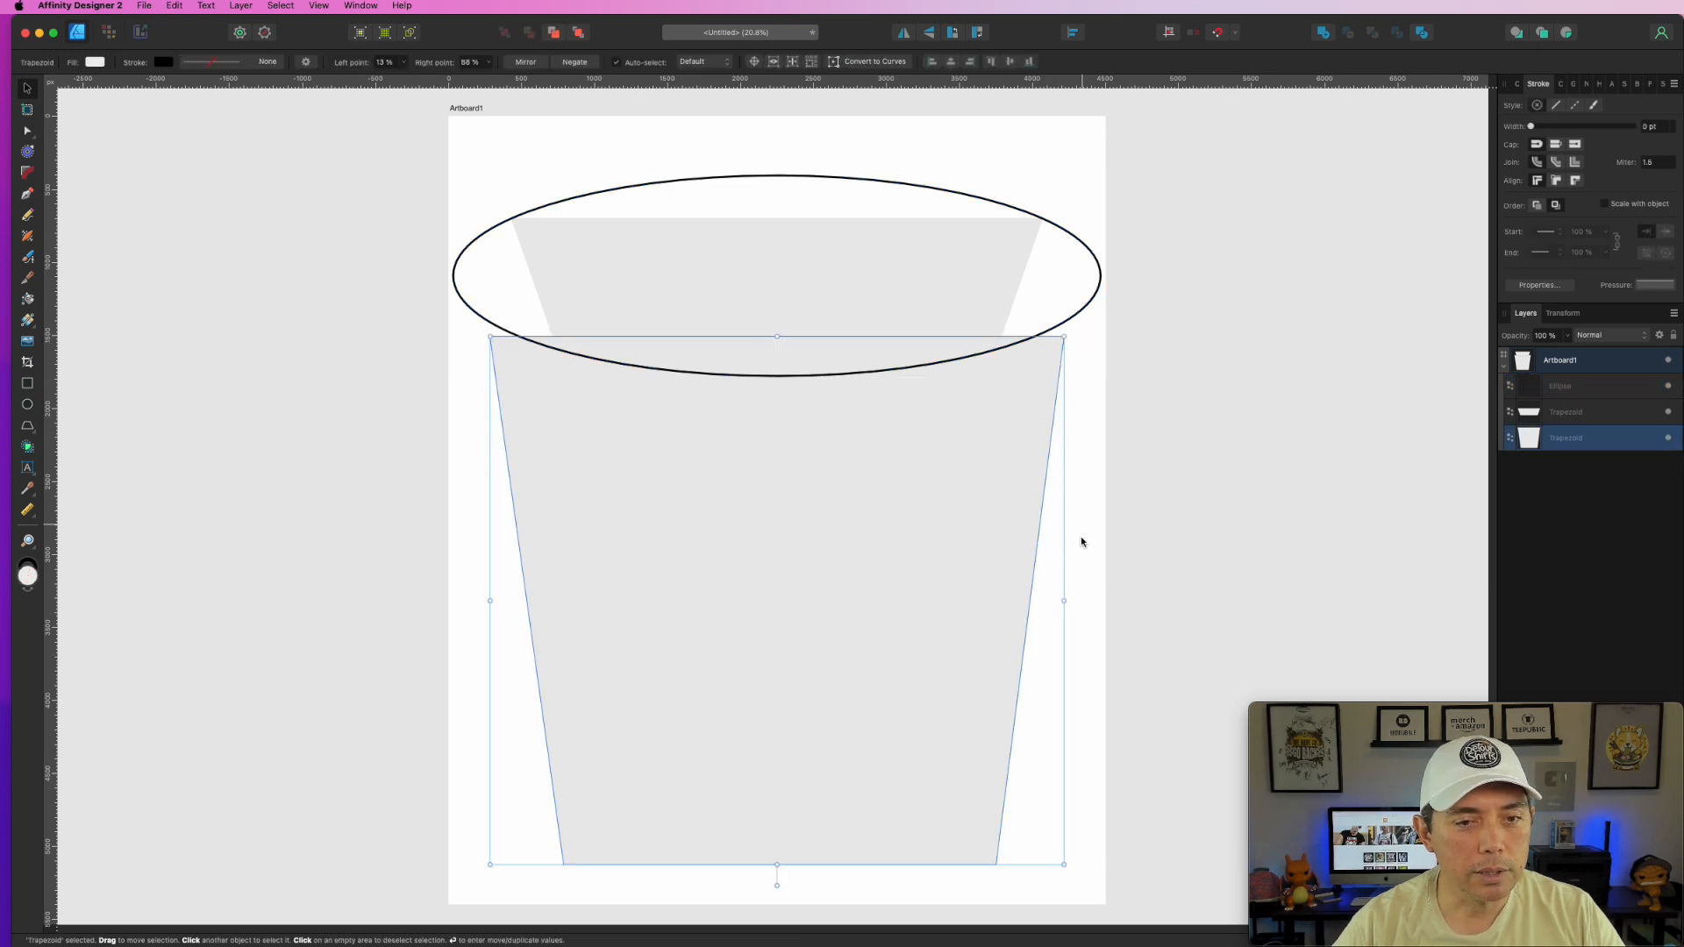
{"action": "left_click_drag", "start_coordinate": [1064, 601], "coordinate": [1079, 601]}
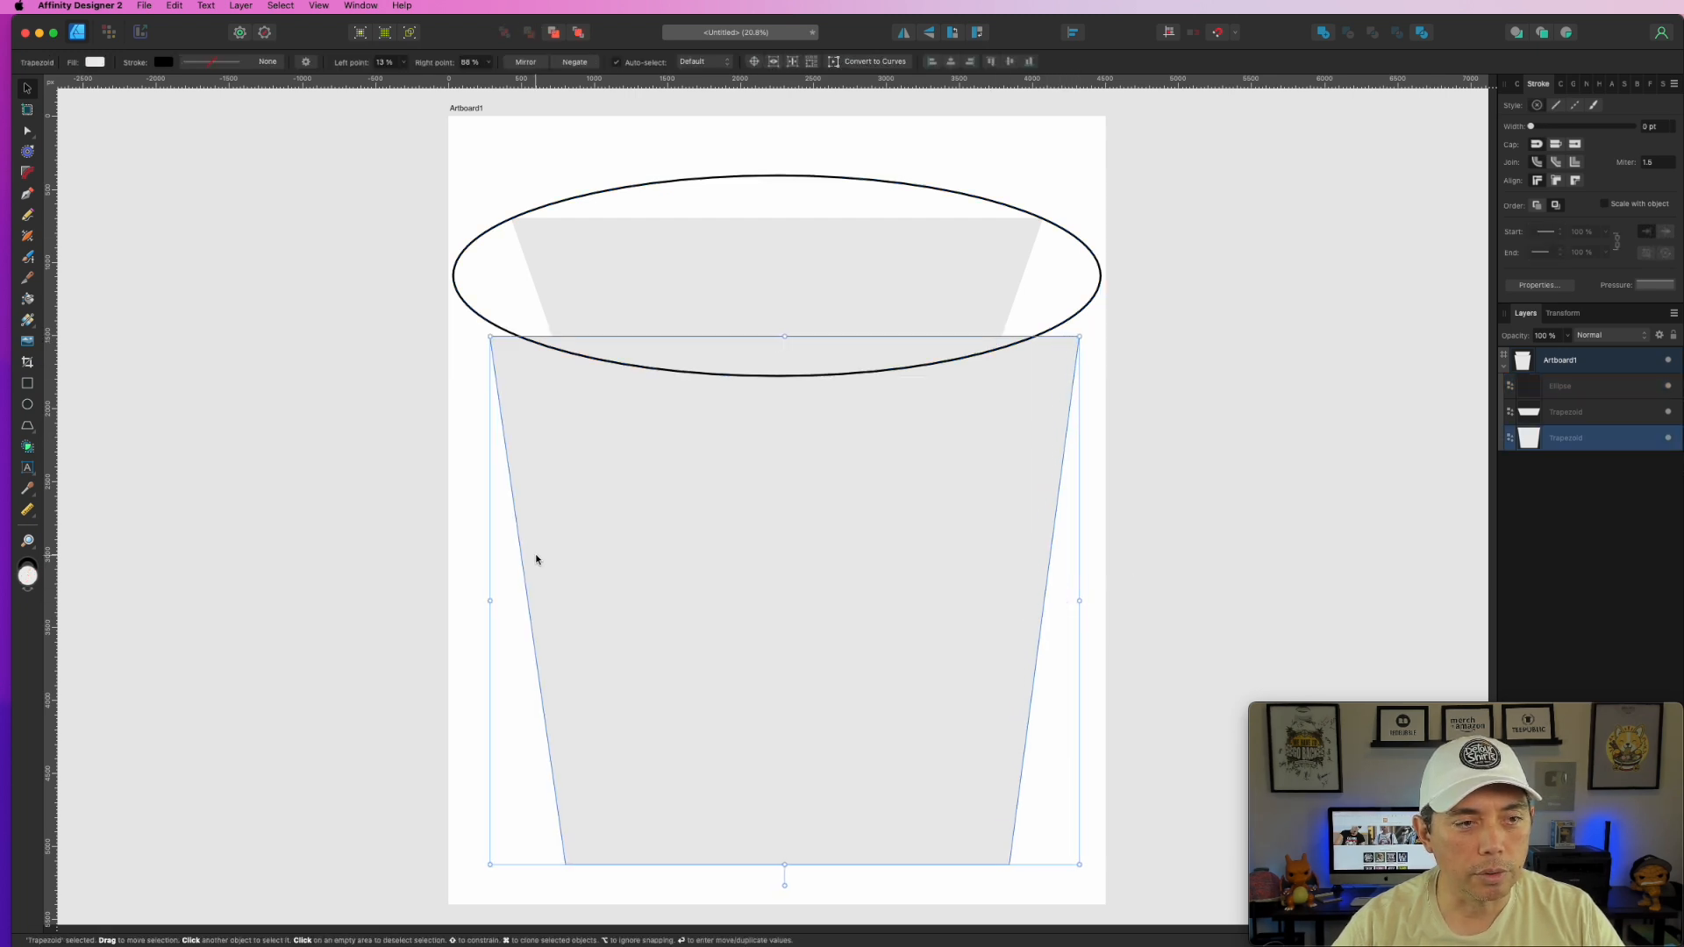
{"action": "left_click_drag", "start_coordinate": [489, 601], "coordinate": [473, 600]}
{"action": "left_click", "coordinate": [1231, 214]}
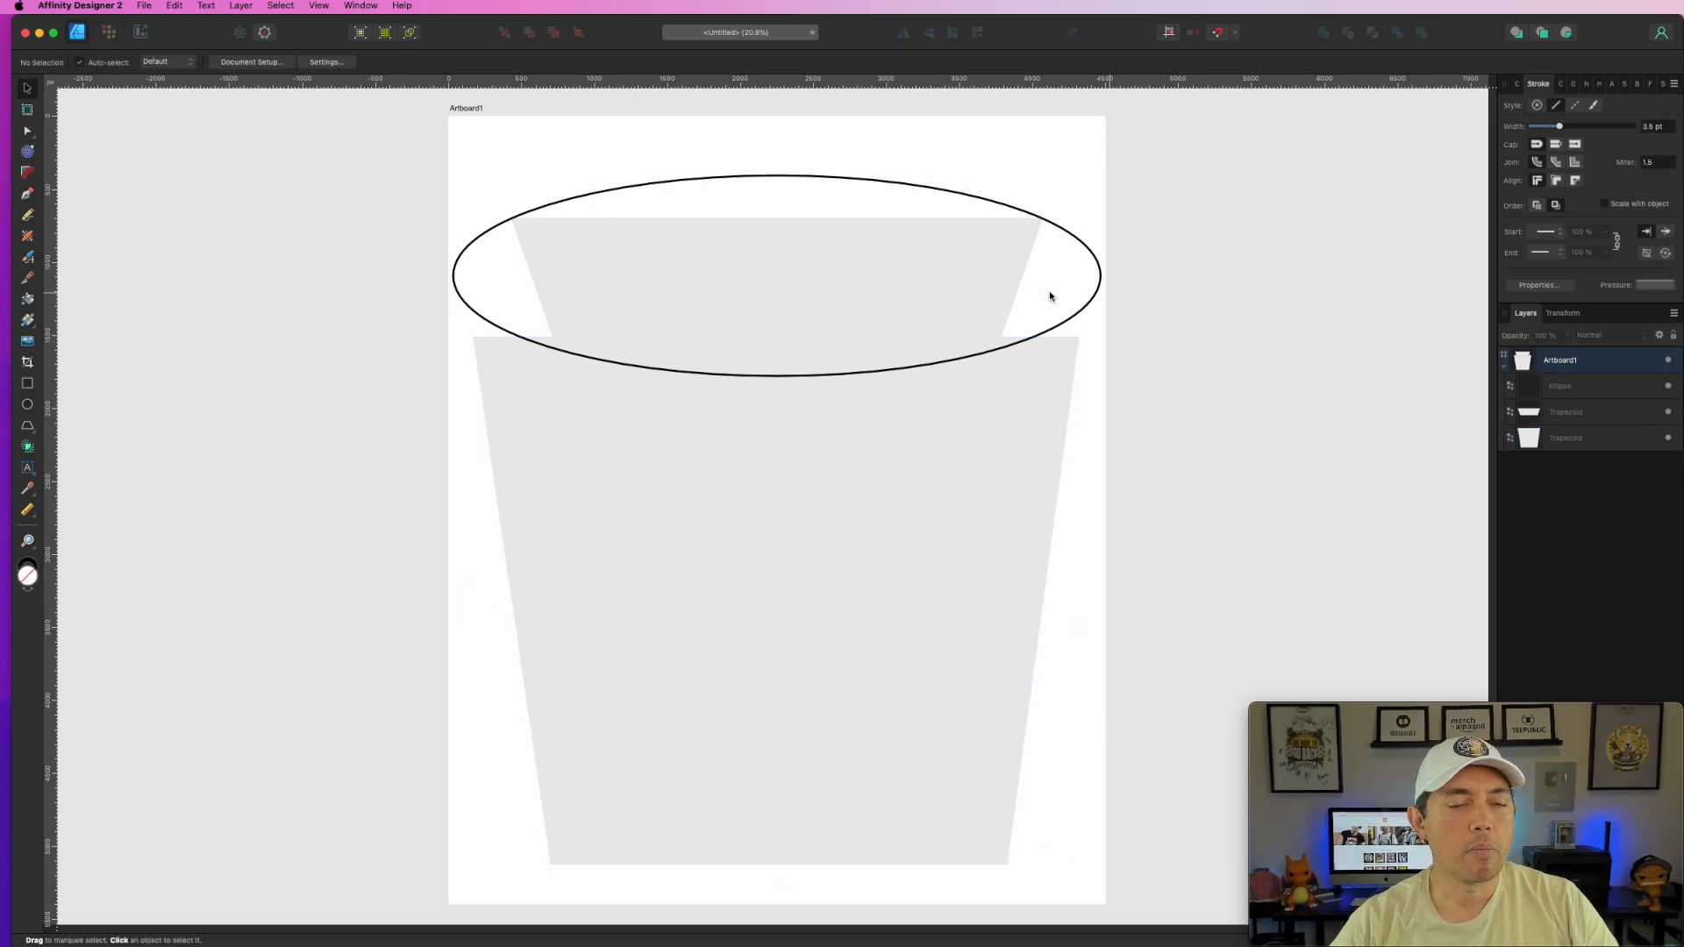
{"action": "left_click", "coordinate": [971, 279]}
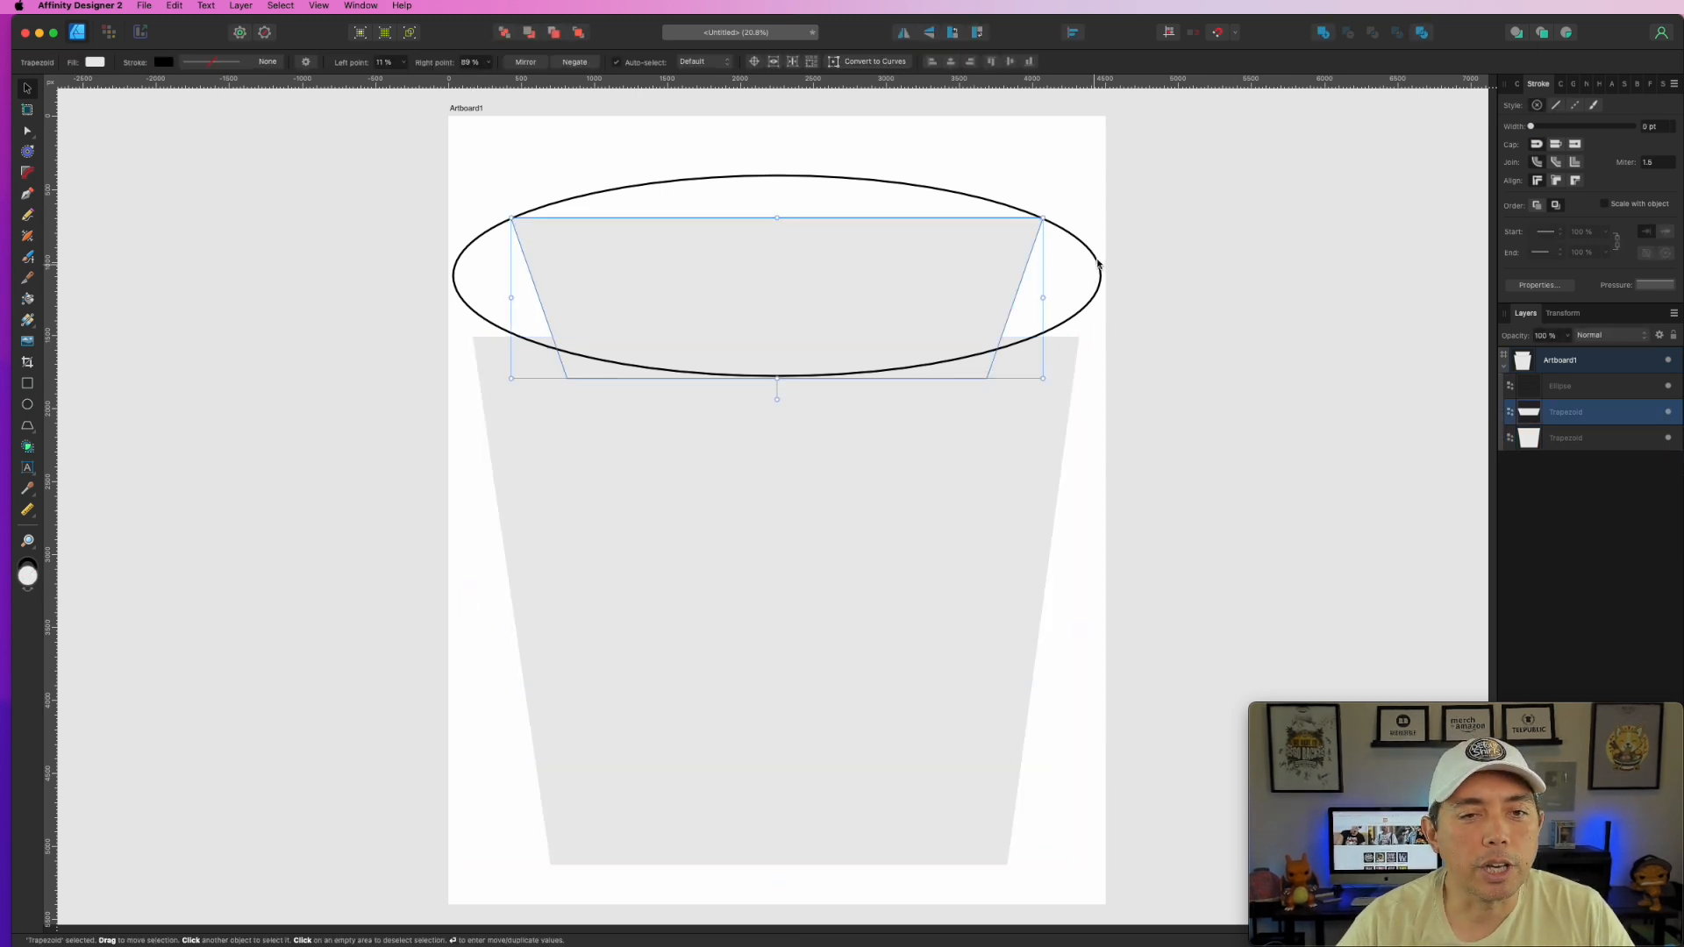
{"action": "left_click", "coordinate": [1098, 260]}
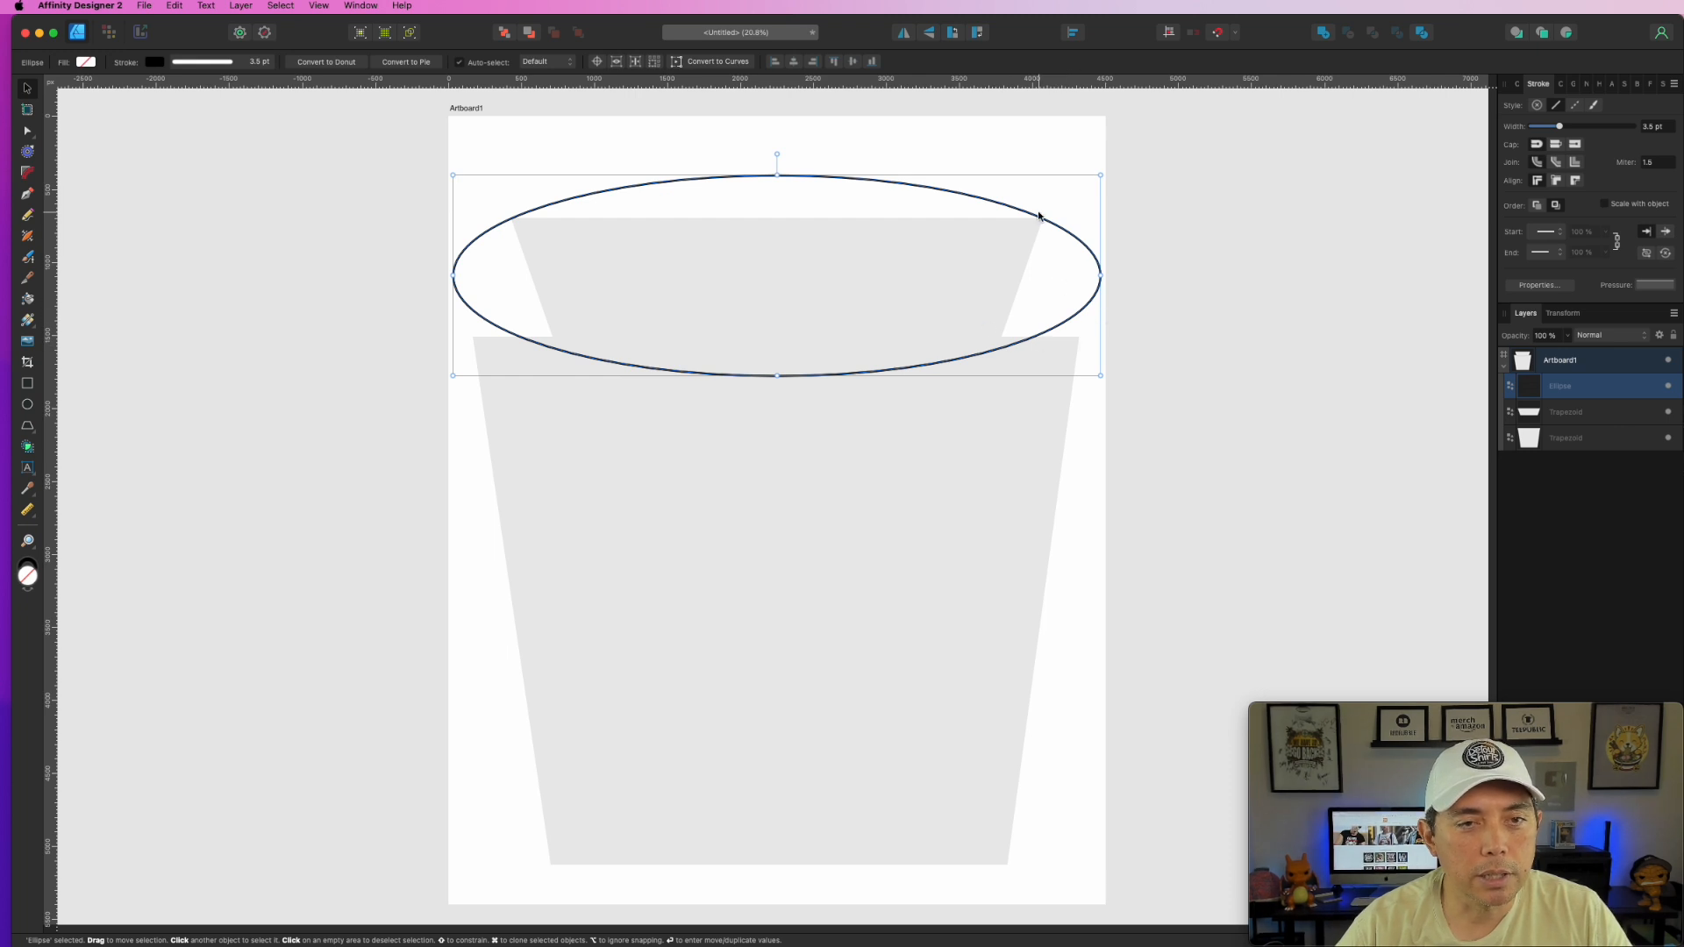
{"action": "left_click", "coordinate": [695, 254]}
{"action": "left_click_drag", "start_coordinate": [775, 214], "coordinate": [771, 193]}
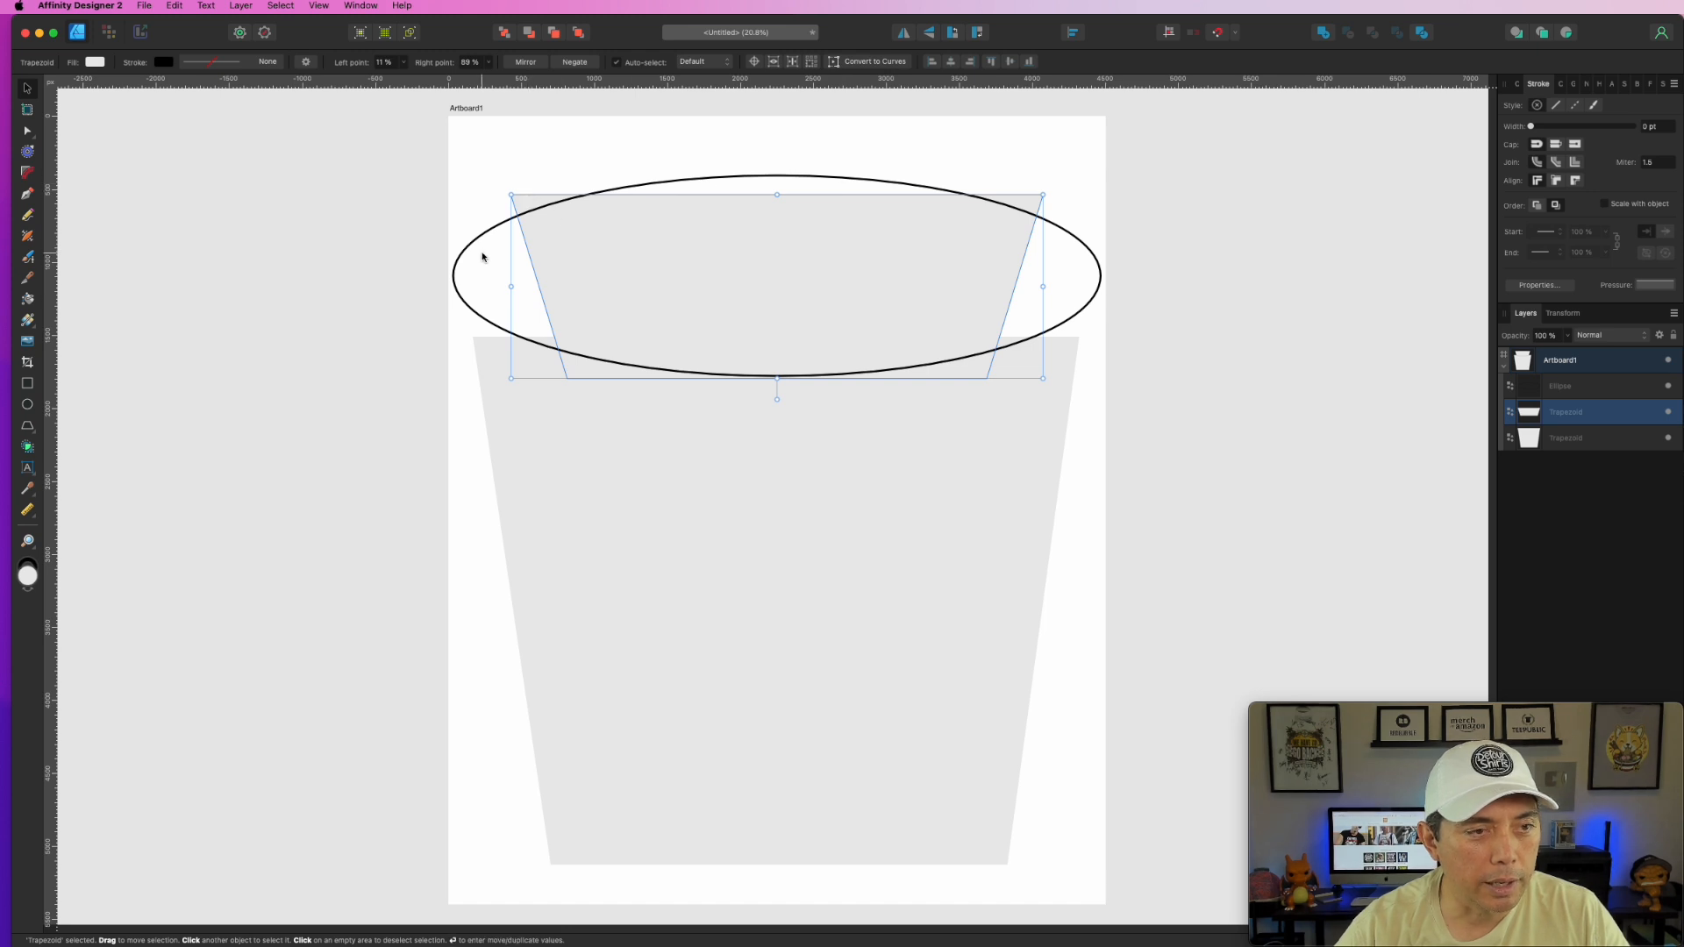
- Recheck the horizontal alignment of the ellipse and both trapezoids
{"action": "left_click", "coordinate": [1280, 326]}
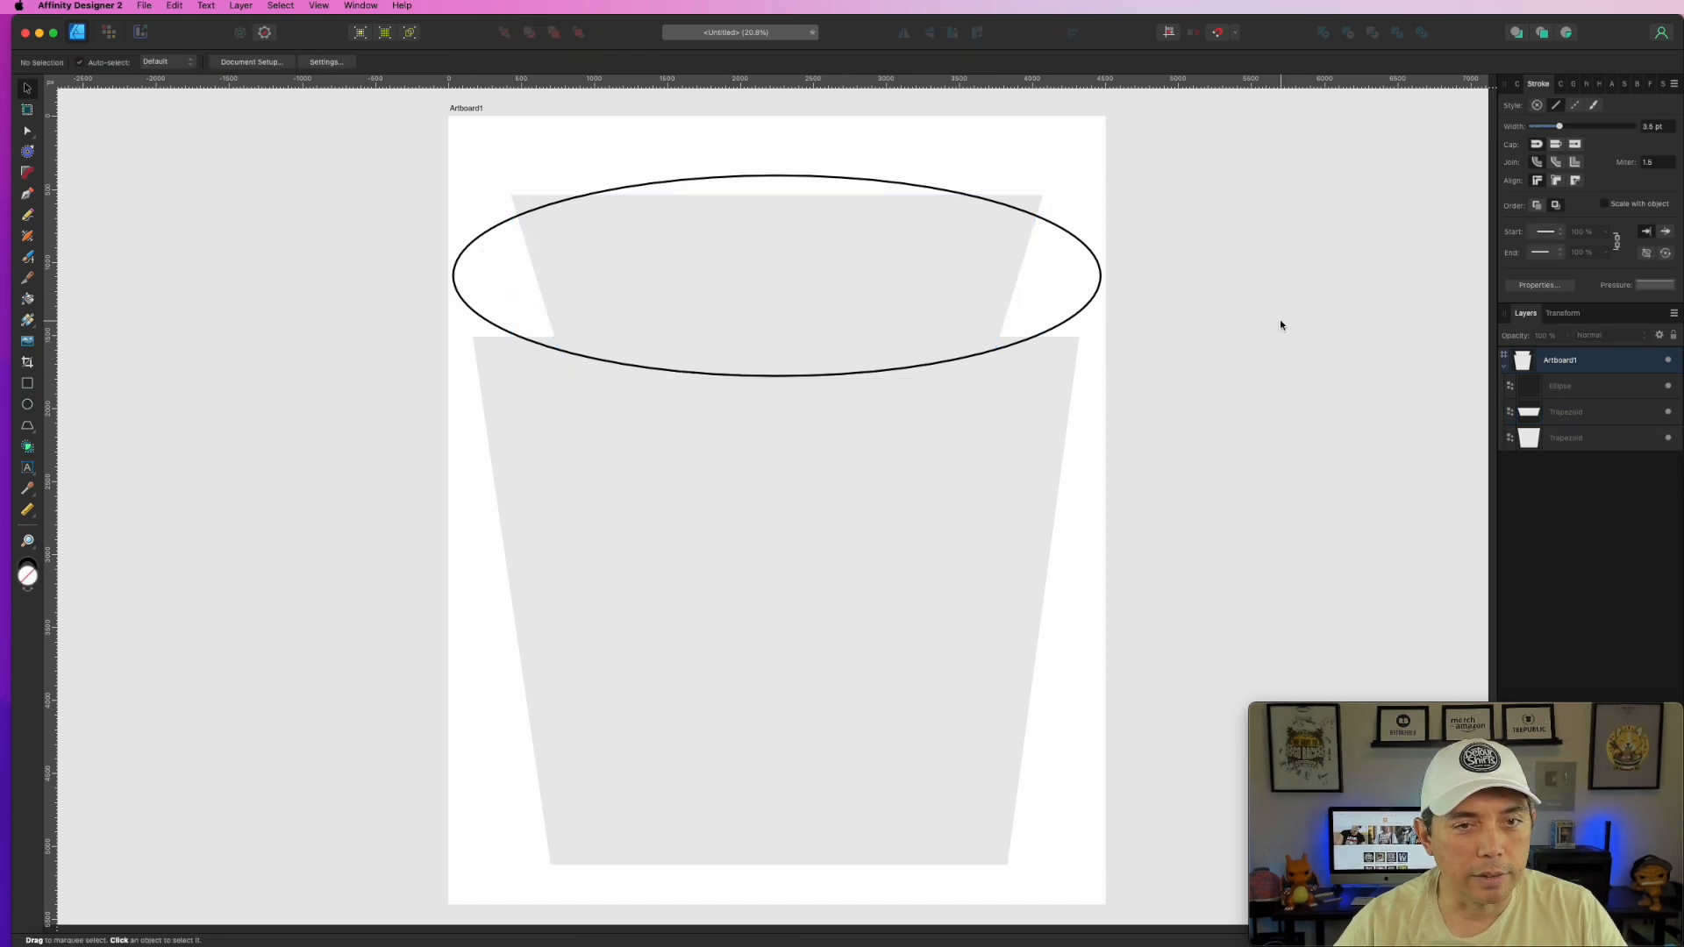
{"action": "left_click", "coordinate": [477, 239]}
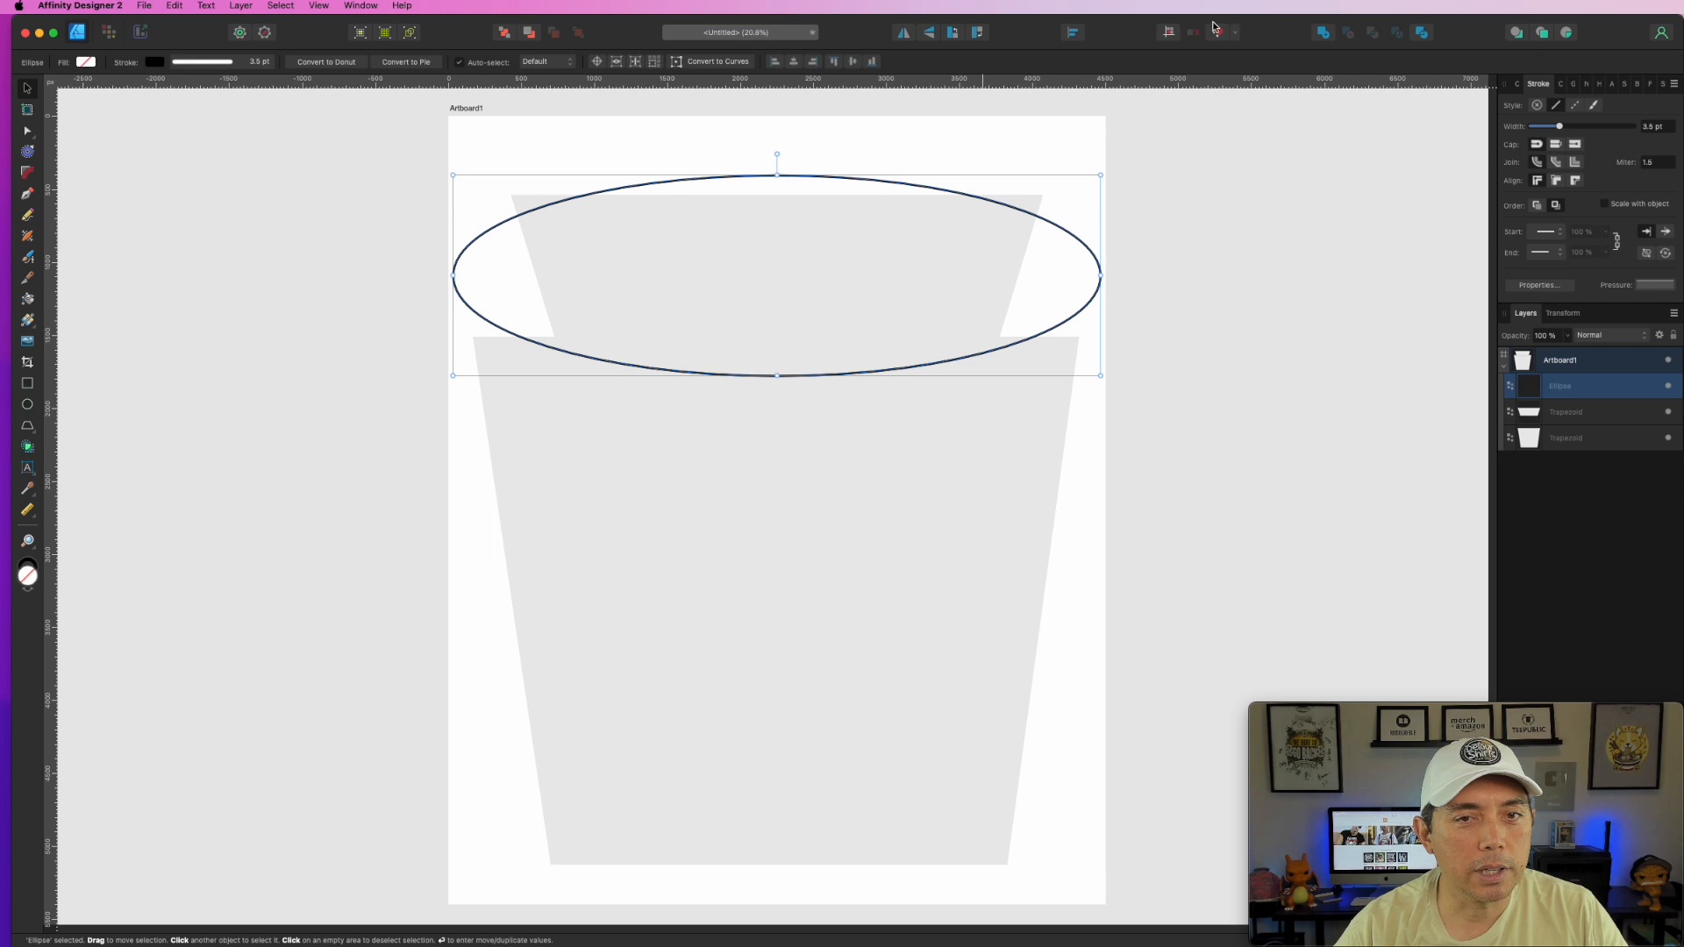
{"action": "left_click", "coordinate": [1073, 33]}
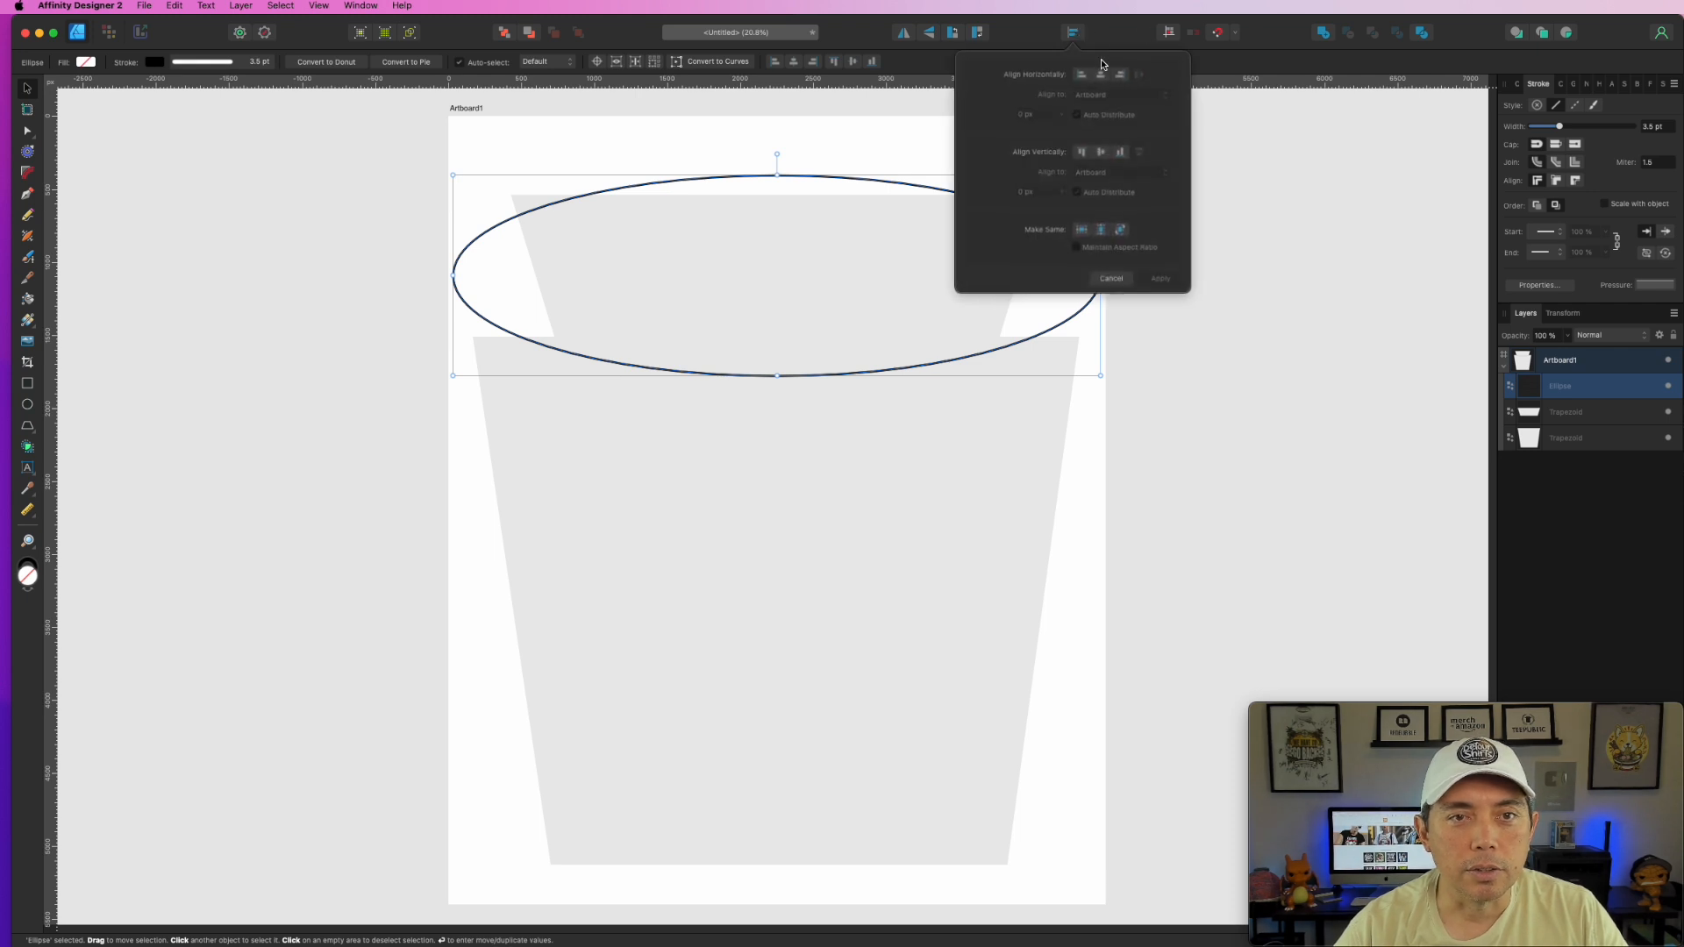
{"action": "left_click", "coordinate": [834, 275]}
{"action": "left_click", "coordinate": [1071, 32]}
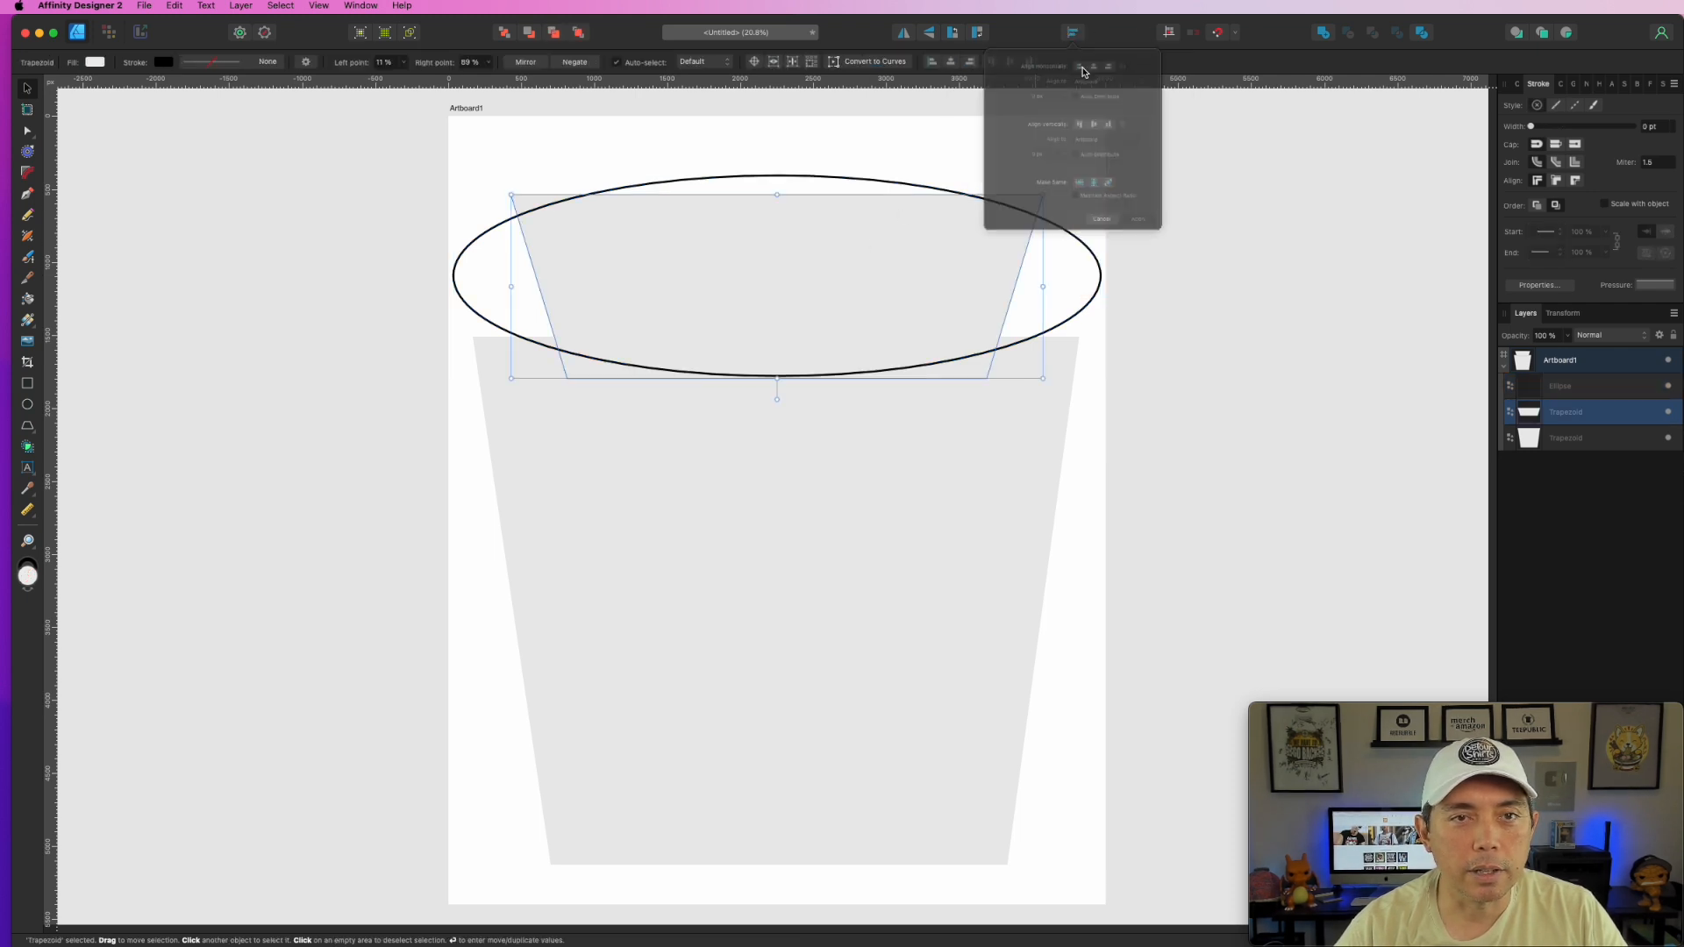
{"action": "left_click", "coordinate": [897, 518]}
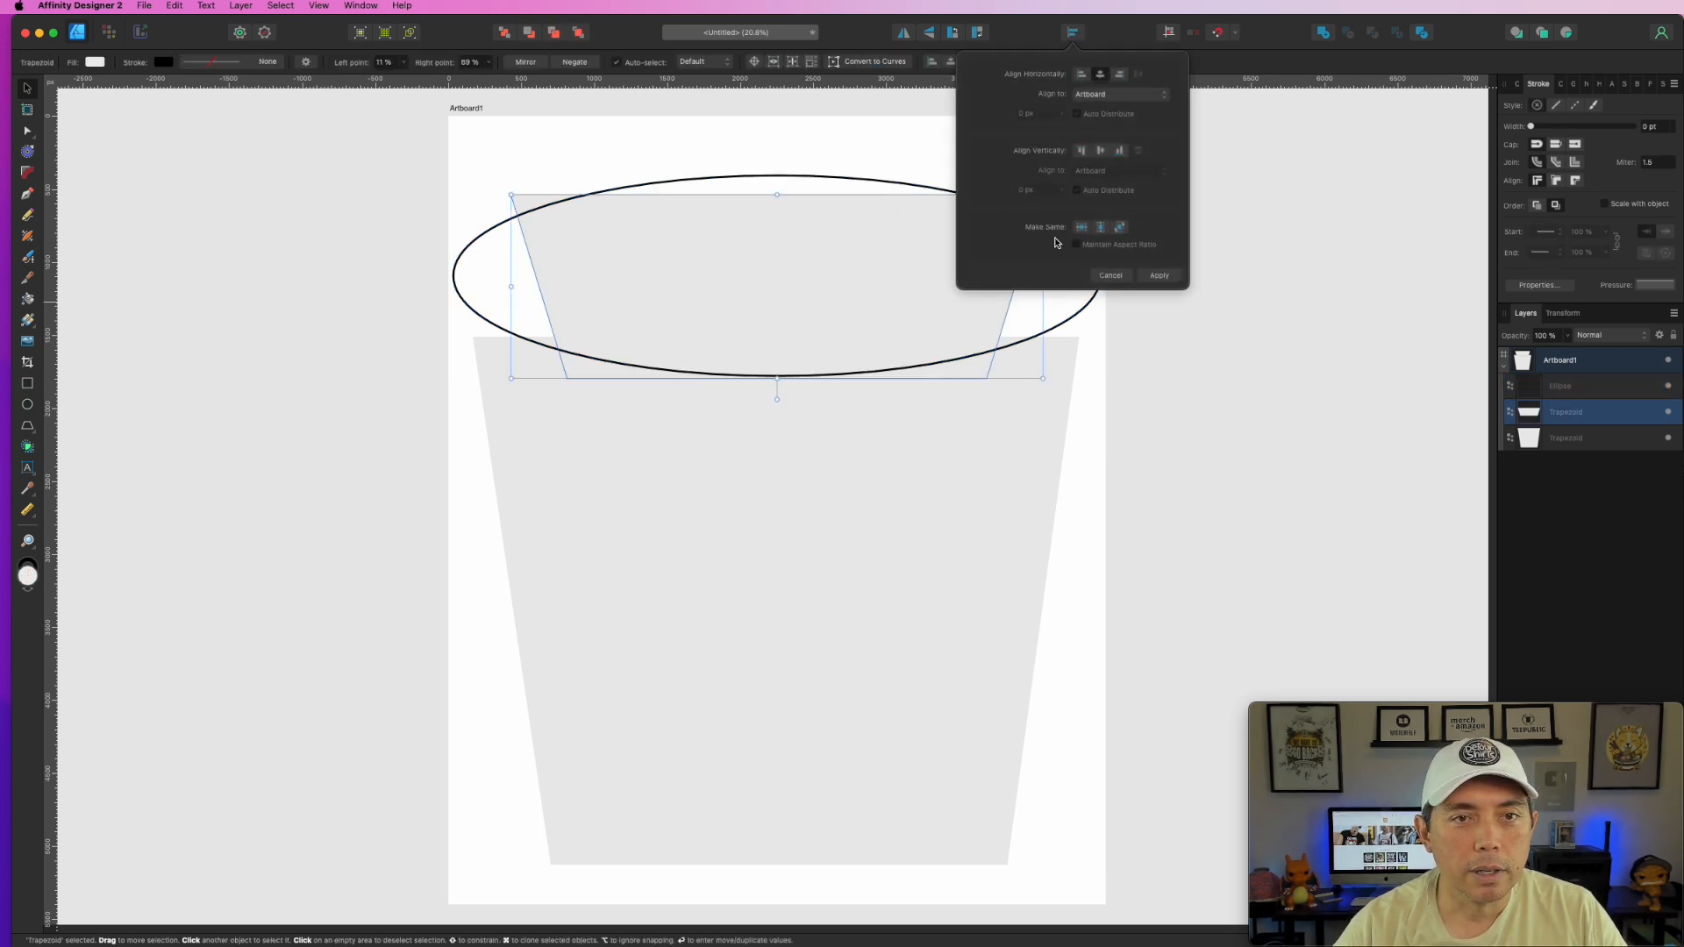
{"action": "left_click", "coordinate": [1072, 32]}
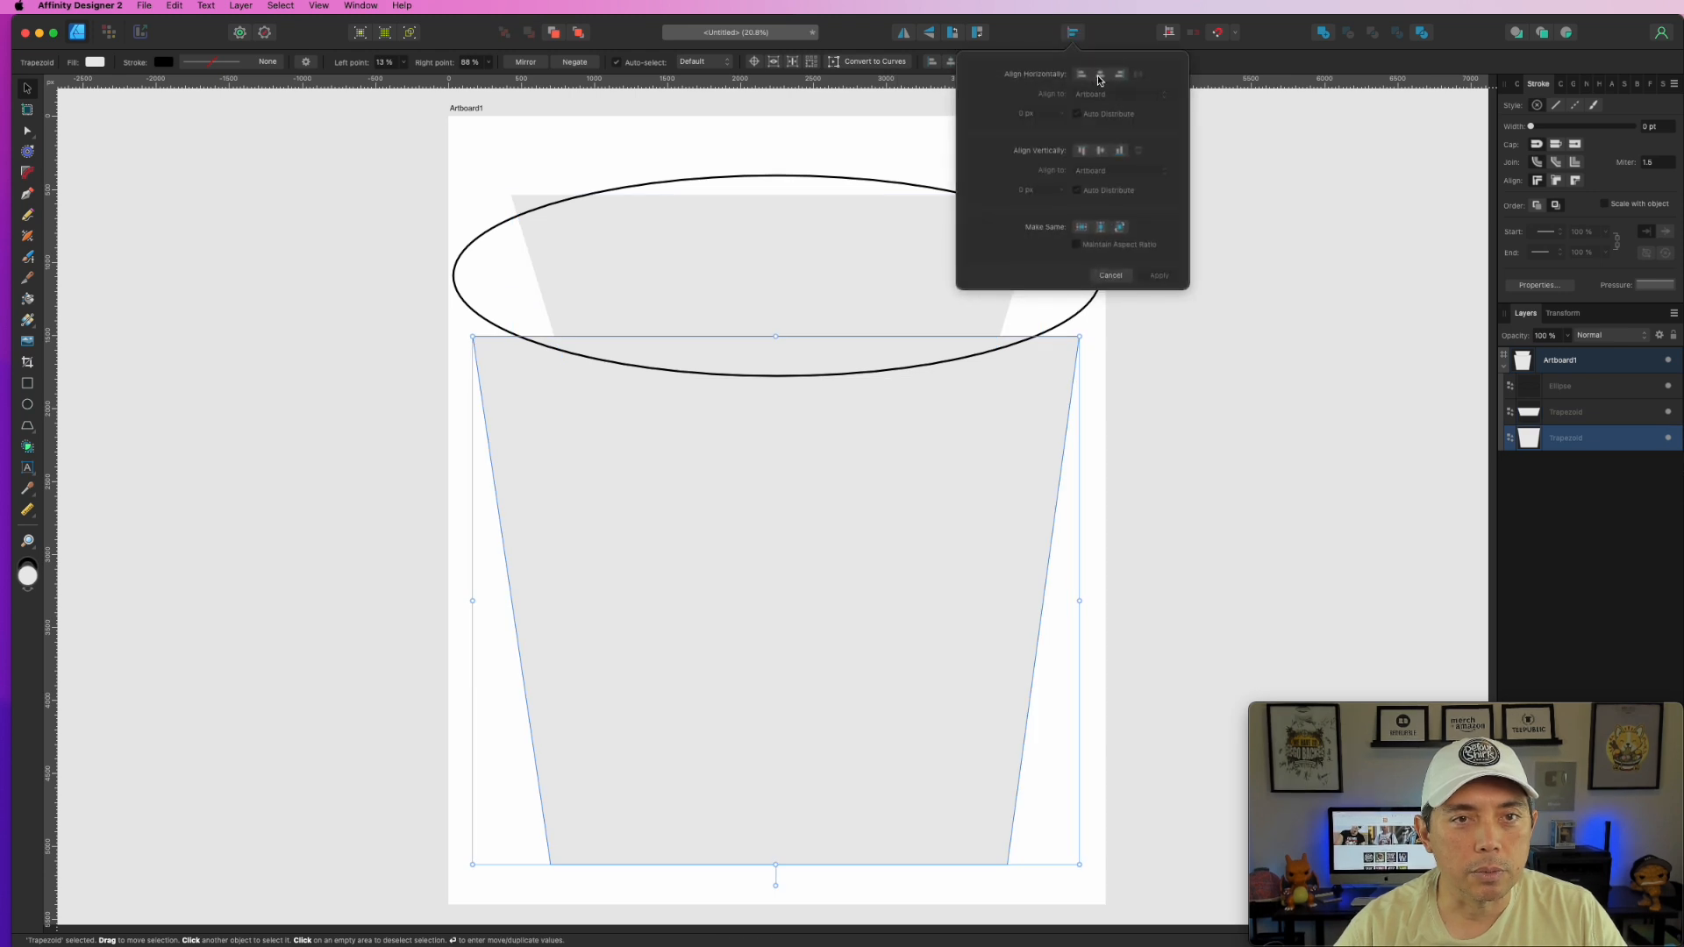
{"action": "left_click", "coordinate": [1433, 286]}
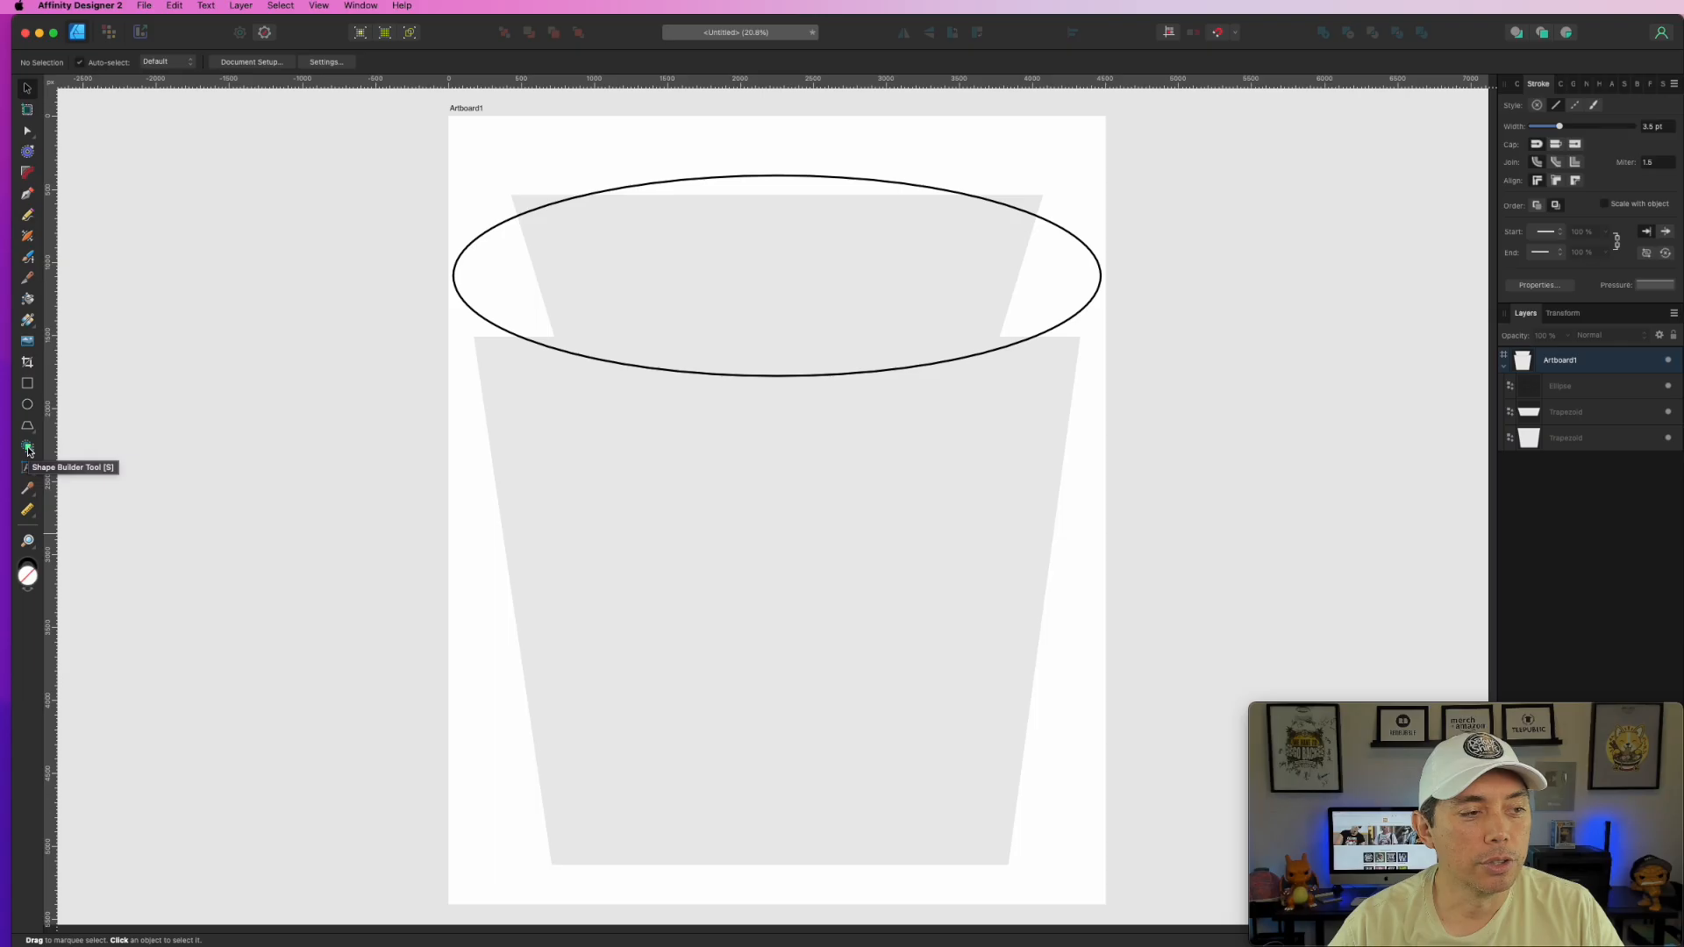
- Load the ellipse and both trapezoids into the Shape Builder, trial-mark regions, then clear them
{"action": "left_click", "coordinate": [28, 448]}
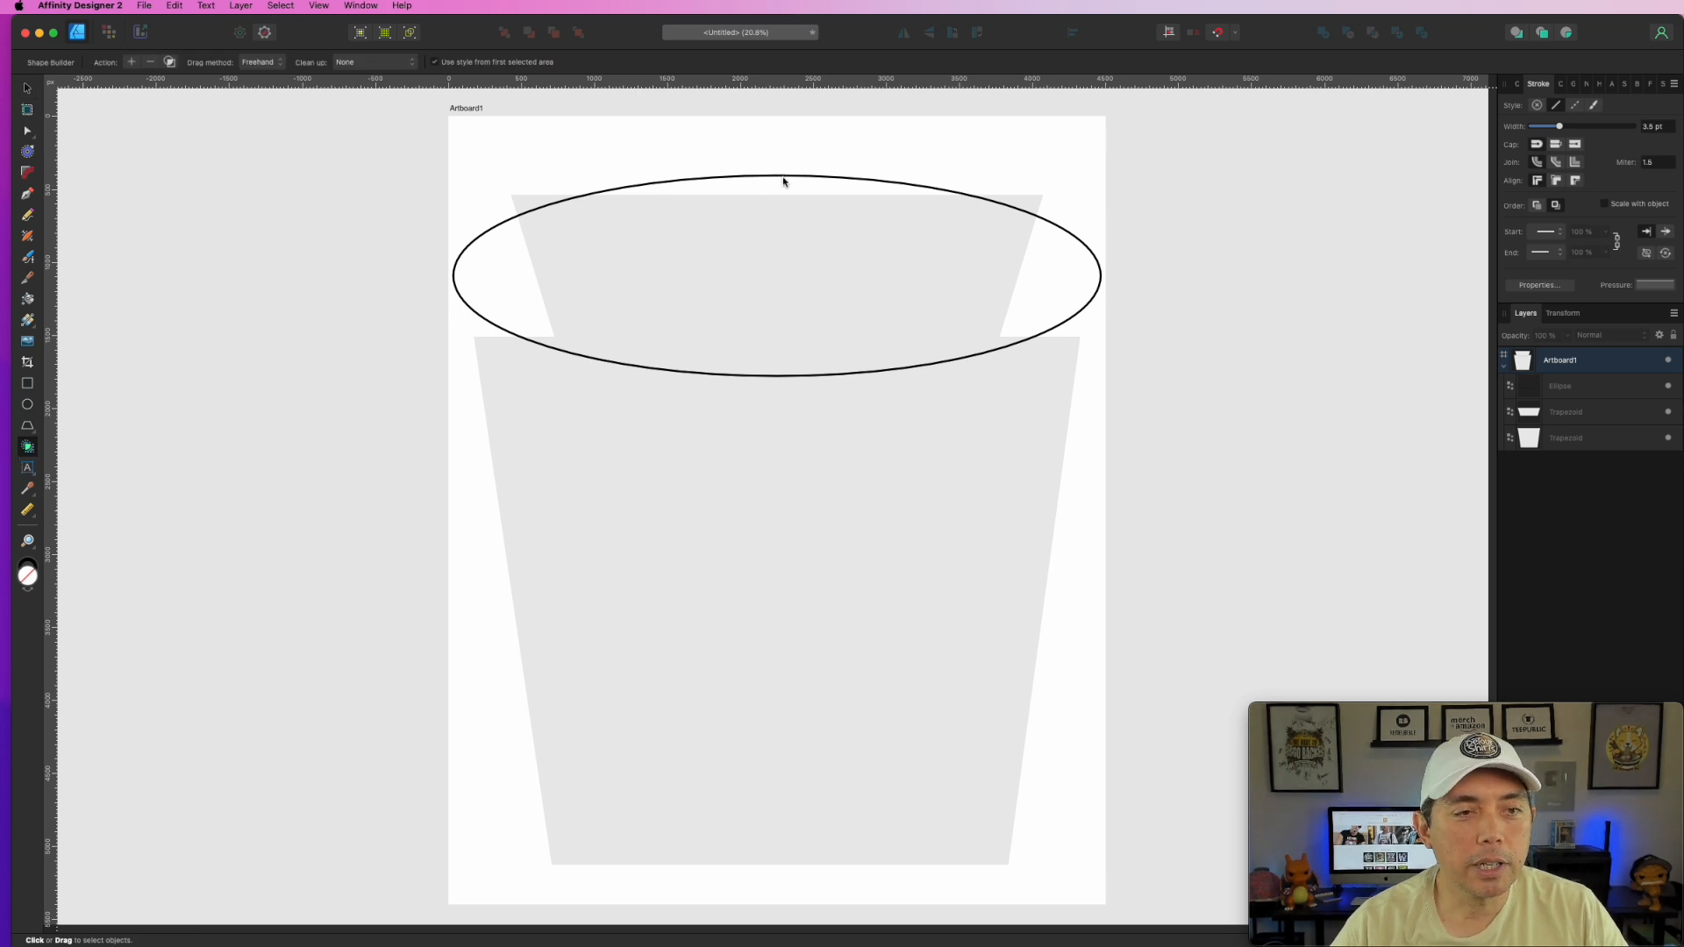
{"action": "left_click_drag", "start_coordinate": [353, 127], "coordinate": [1180, 921]}
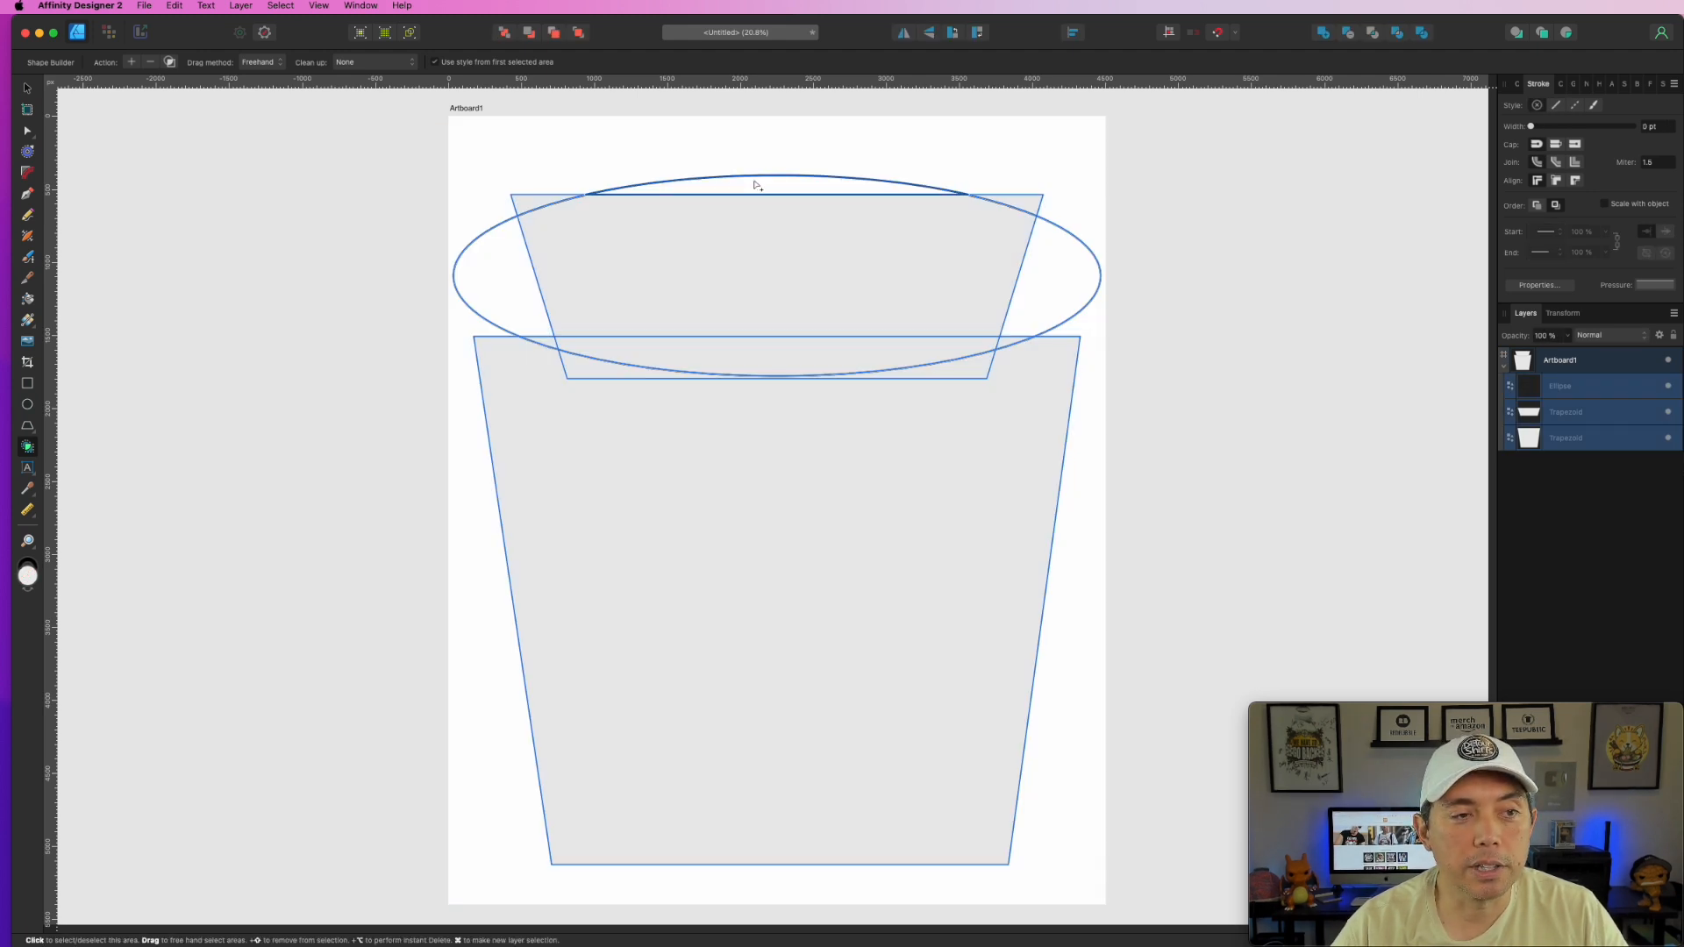
{"action": "left_click", "coordinate": [756, 185]}
{"action": "left_click", "coordinate": [716, 241]}
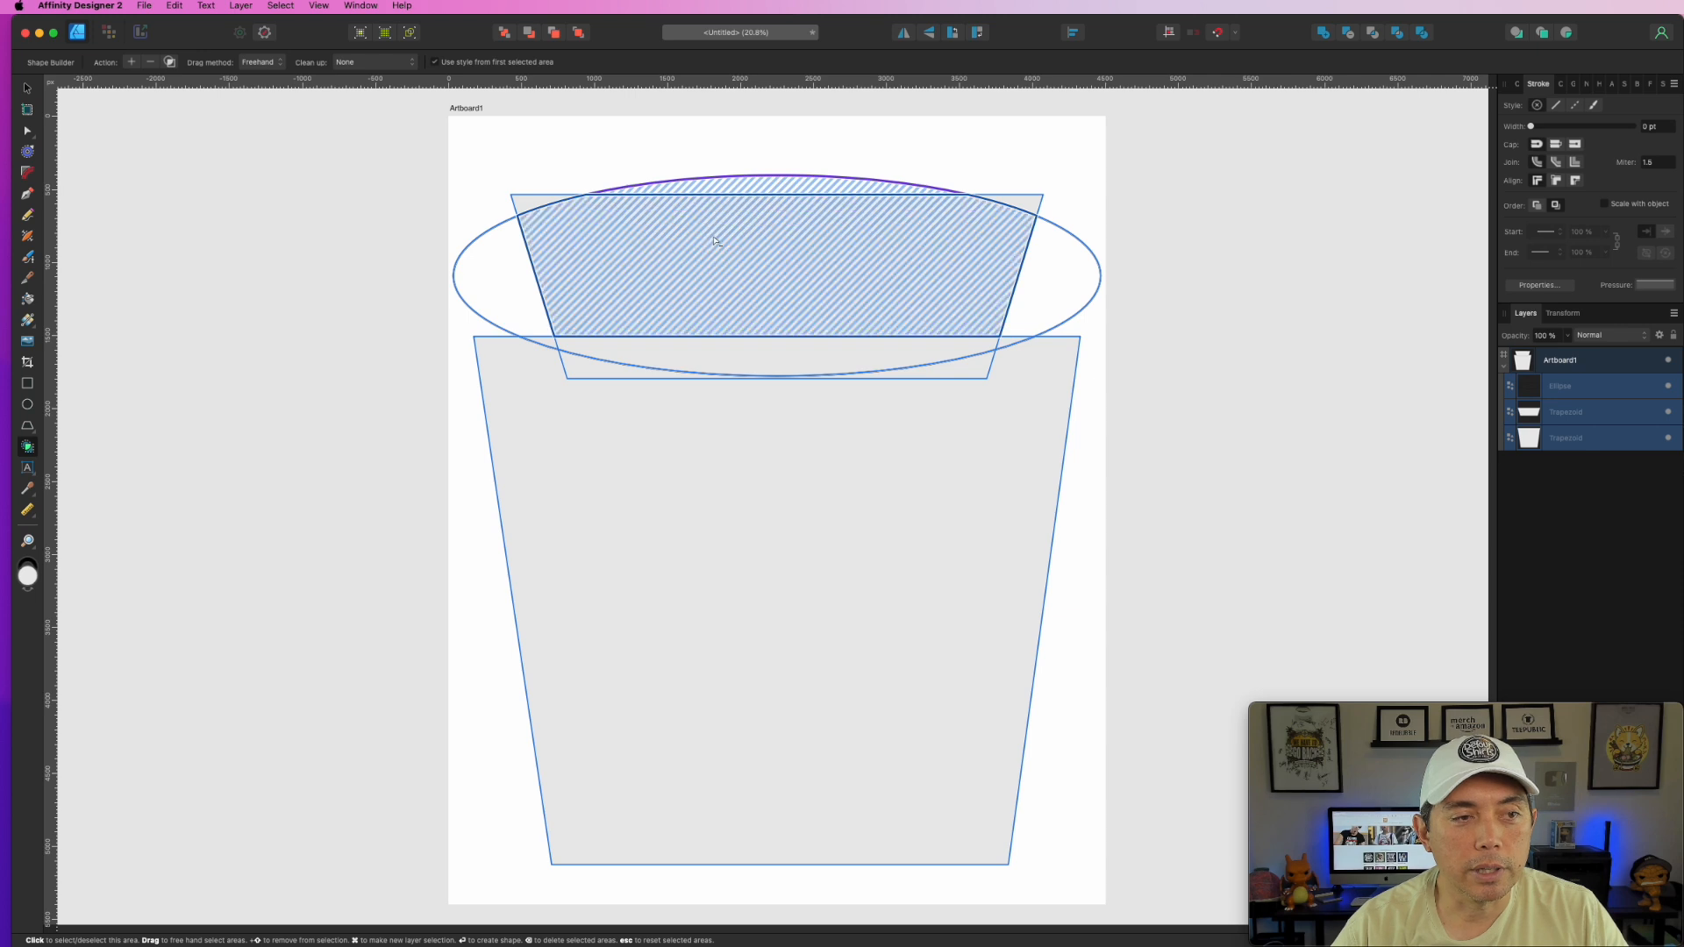
{"action": "left_click", "coordinate": [698, 355]}
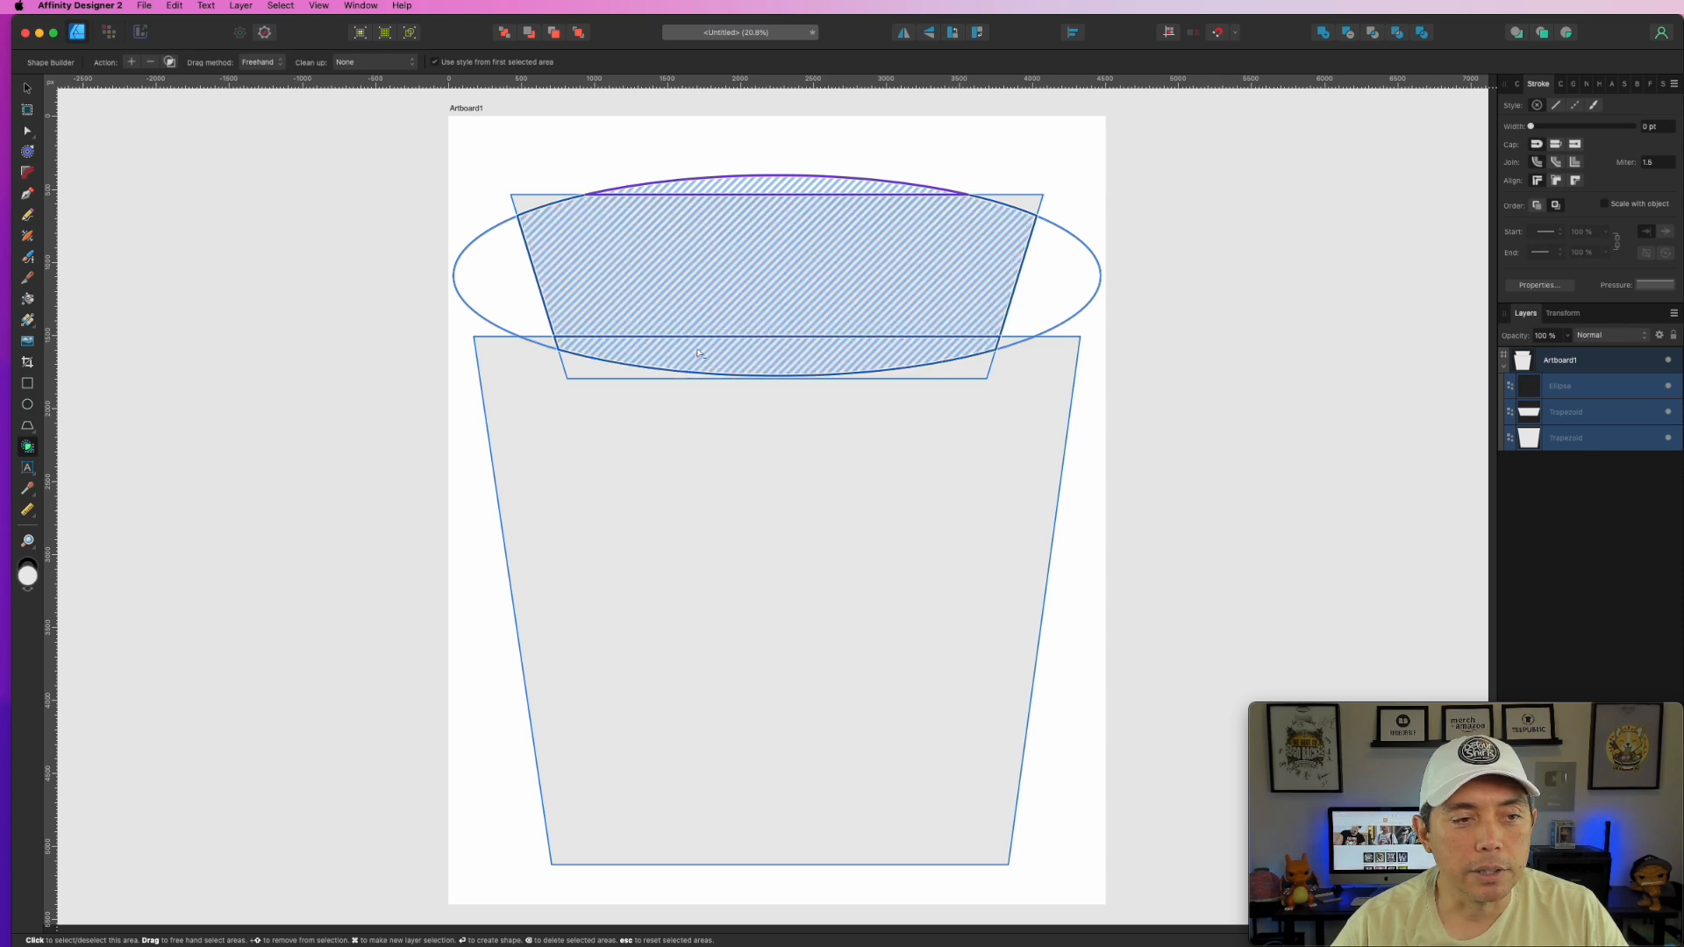
{"action": "left_click", "coordinate": [593, 371]}
{"action": "left_click", "coordinate": [994, 454]}
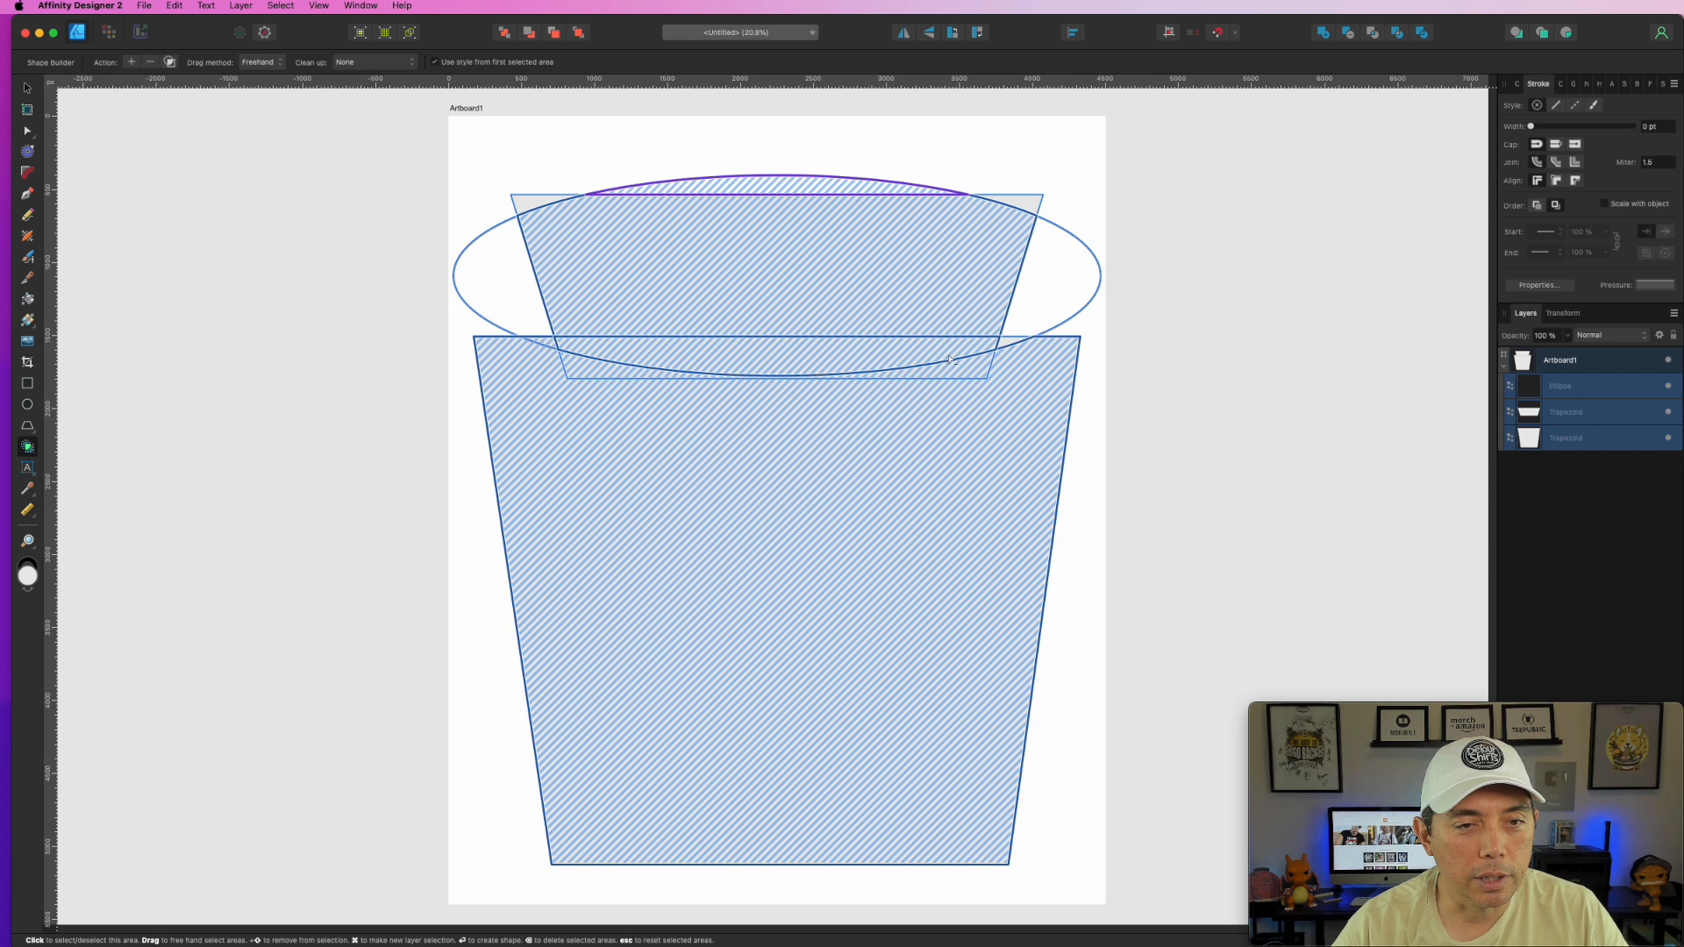
{"action": "left_click", "coordinate": [1008, 341]}
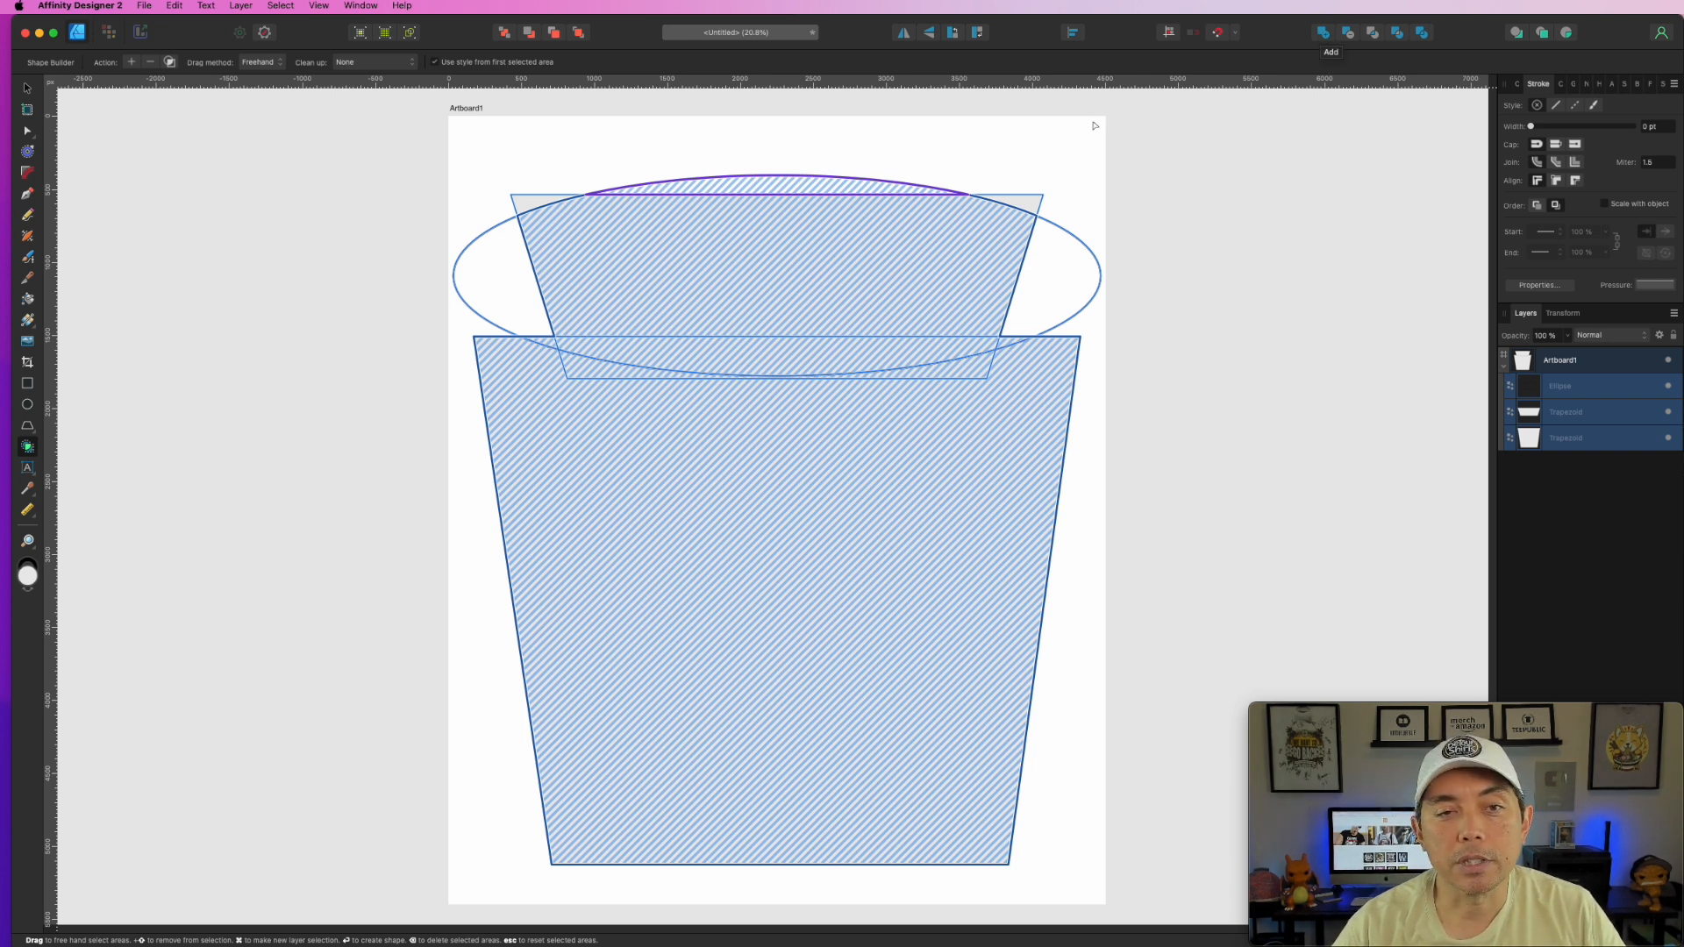
{"action": "left_click", "coordinate": [1065, 159]}
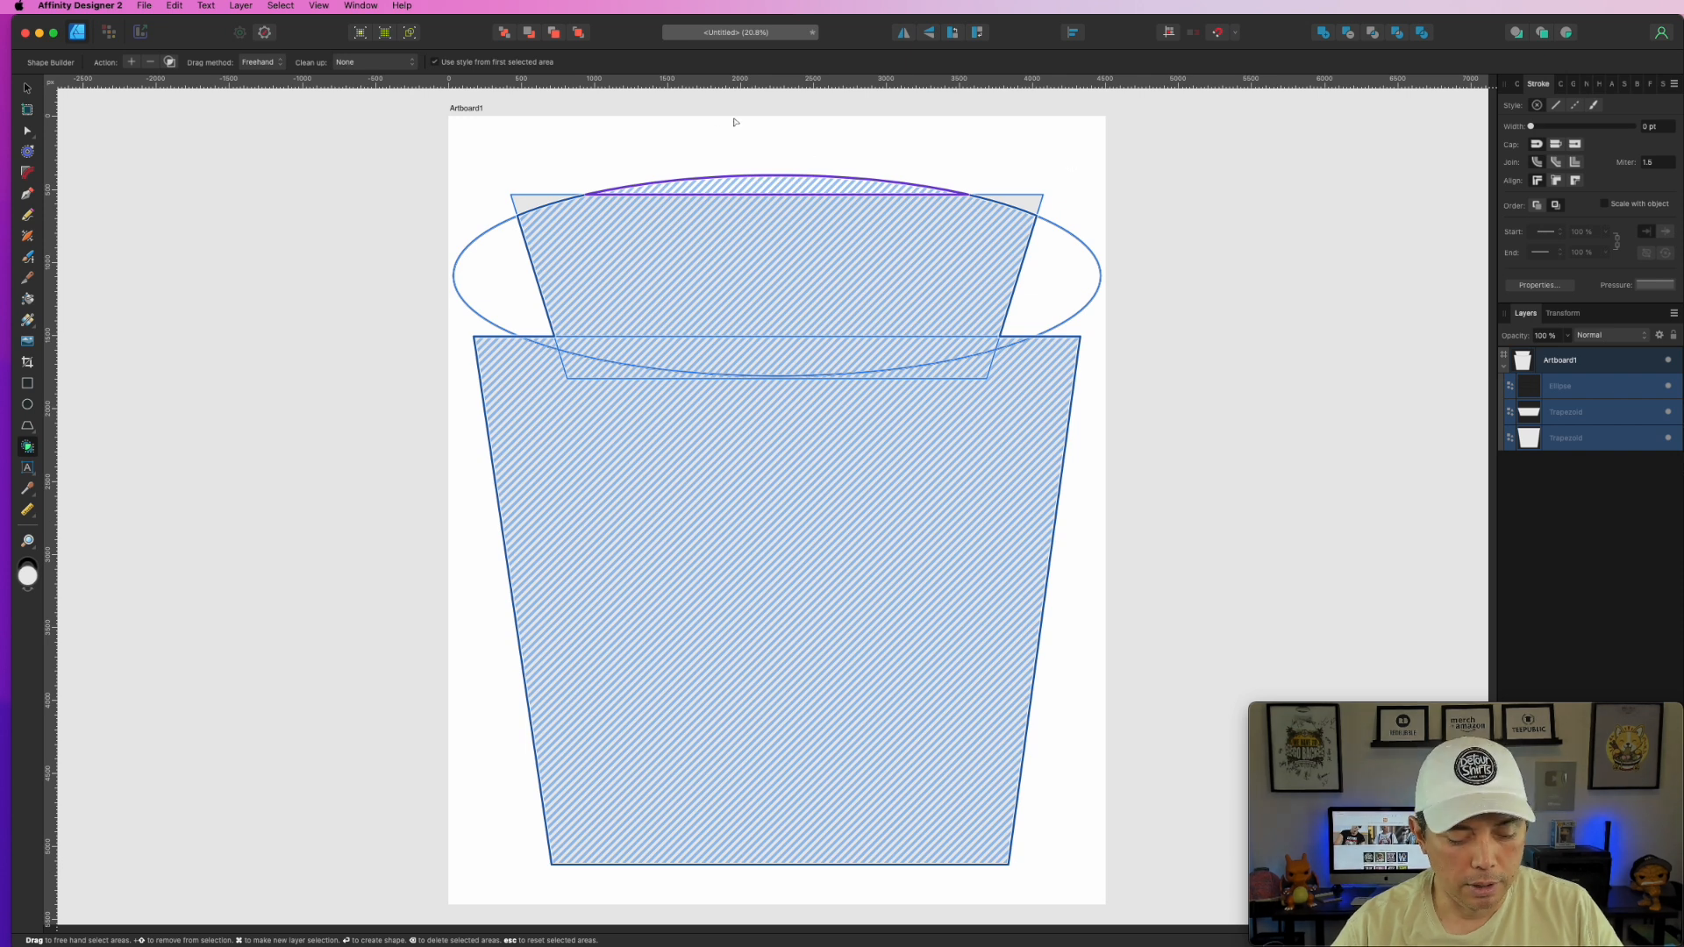
{"action": "key", "text": "Escape"}
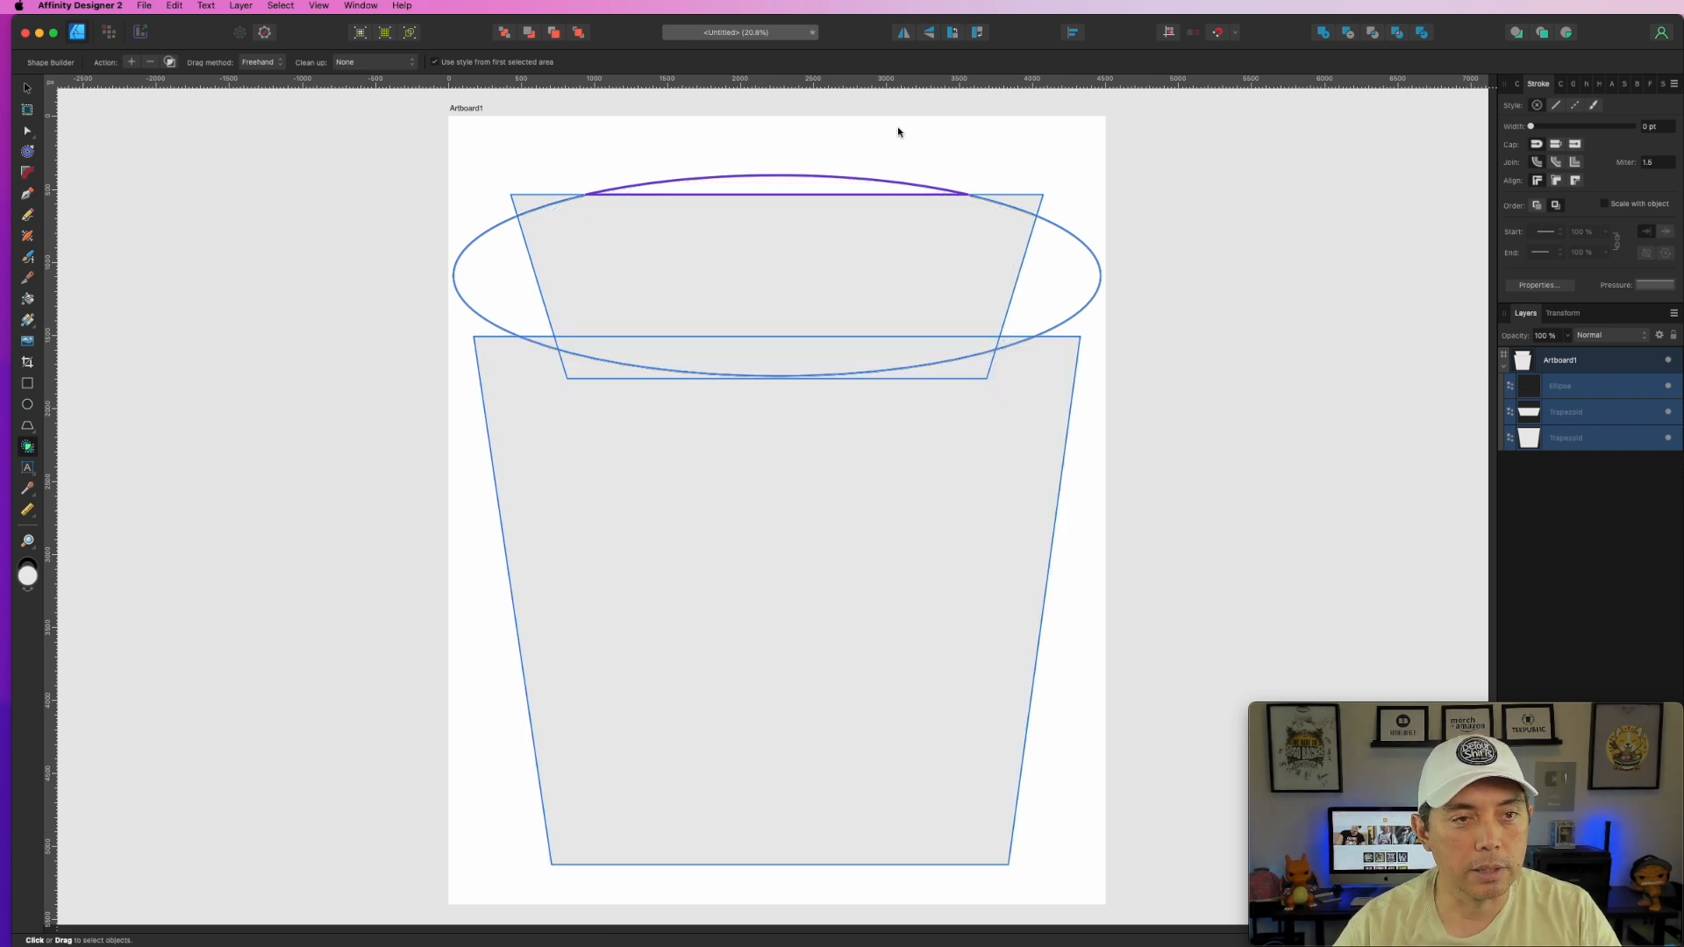
- Delete the ellipse's side crescents and corner triangles, then merge the remaining areas into one curve
{"action": "left_click", "coordinate": [1040, 209]}
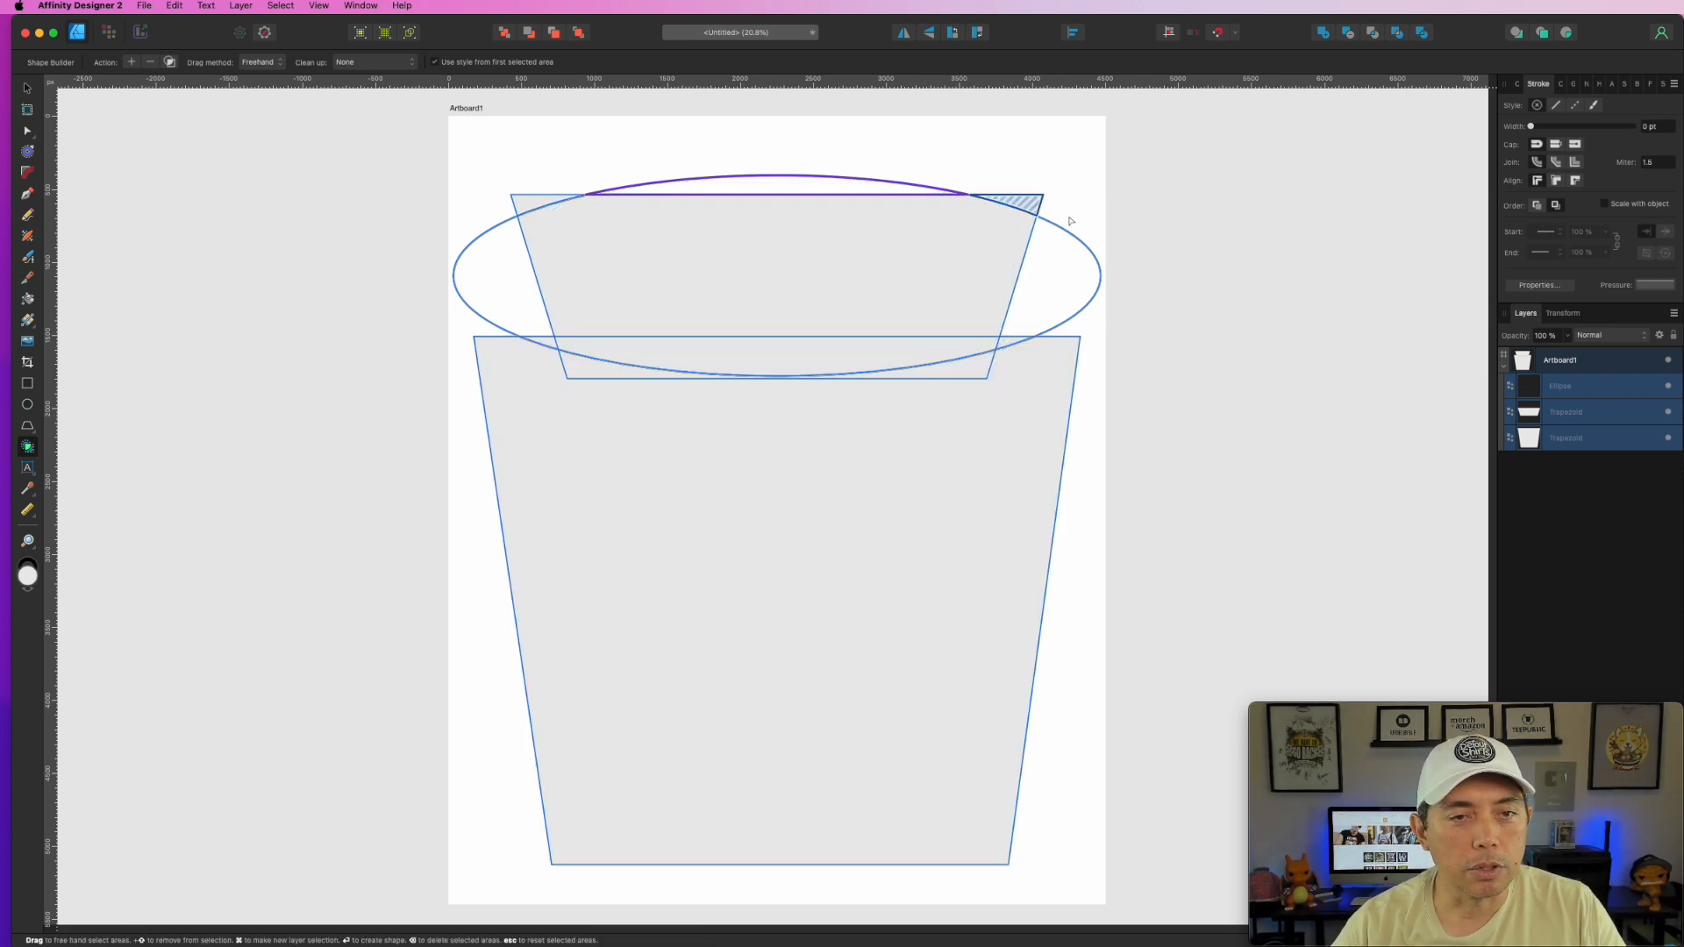
{"action": "left_click", "coordinate": [518, 201]}
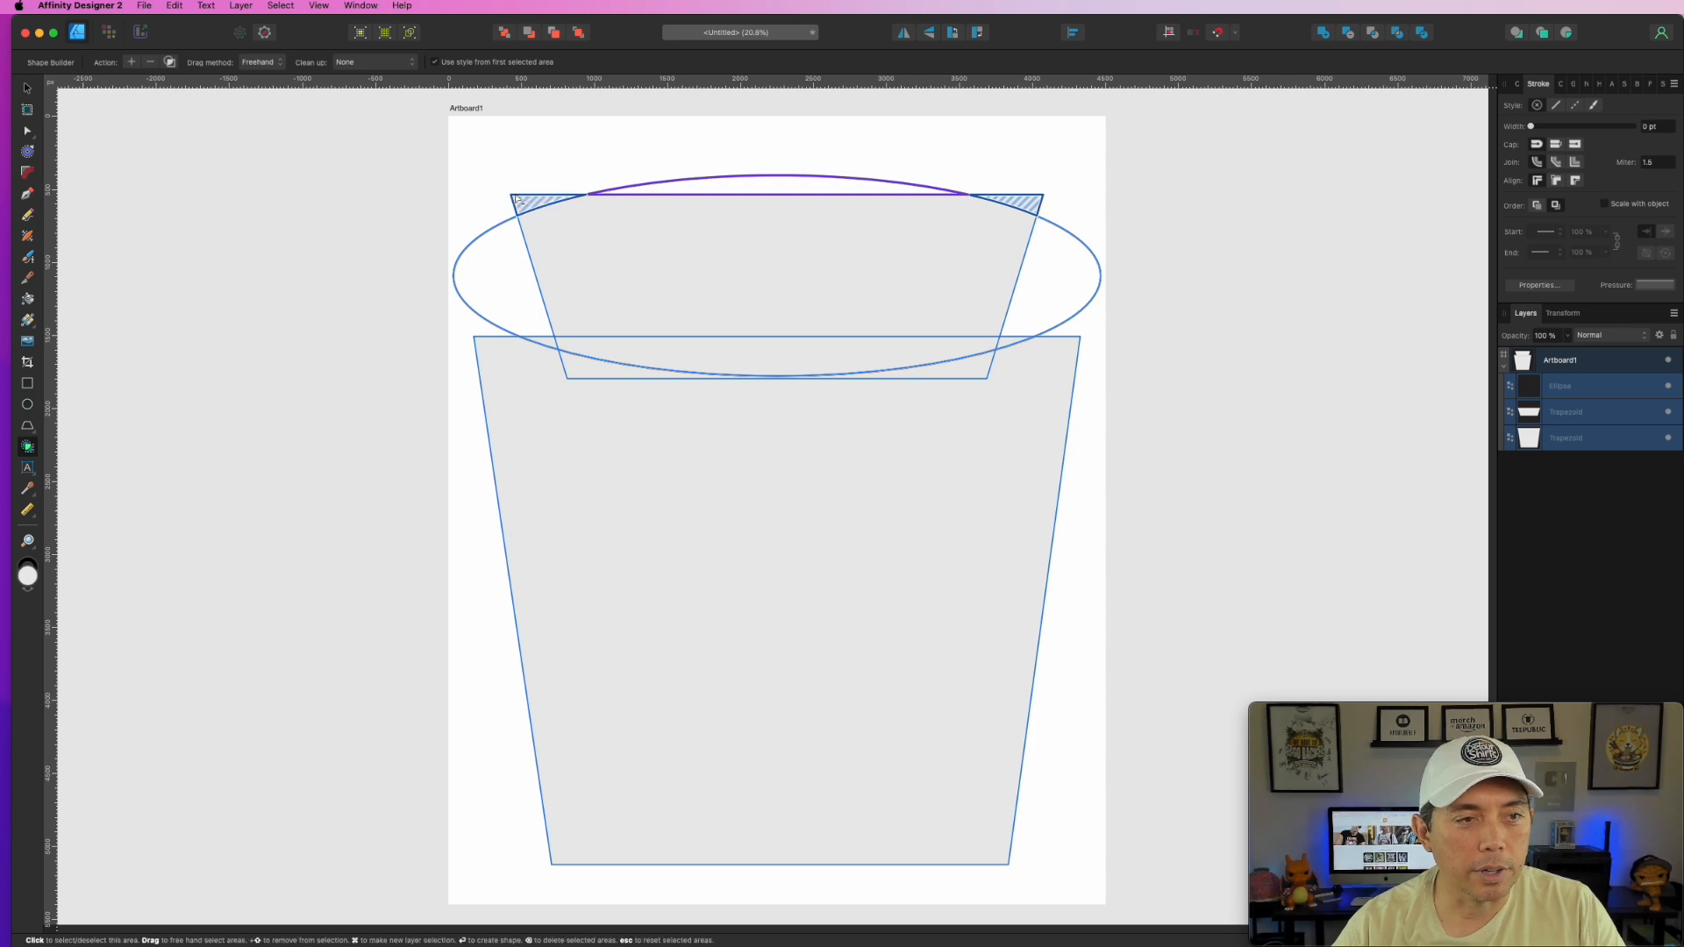
{"action": "left_click", "coordinate": [484, 263]}
{"action": "left_click", "coordinate": [1077, 284]}
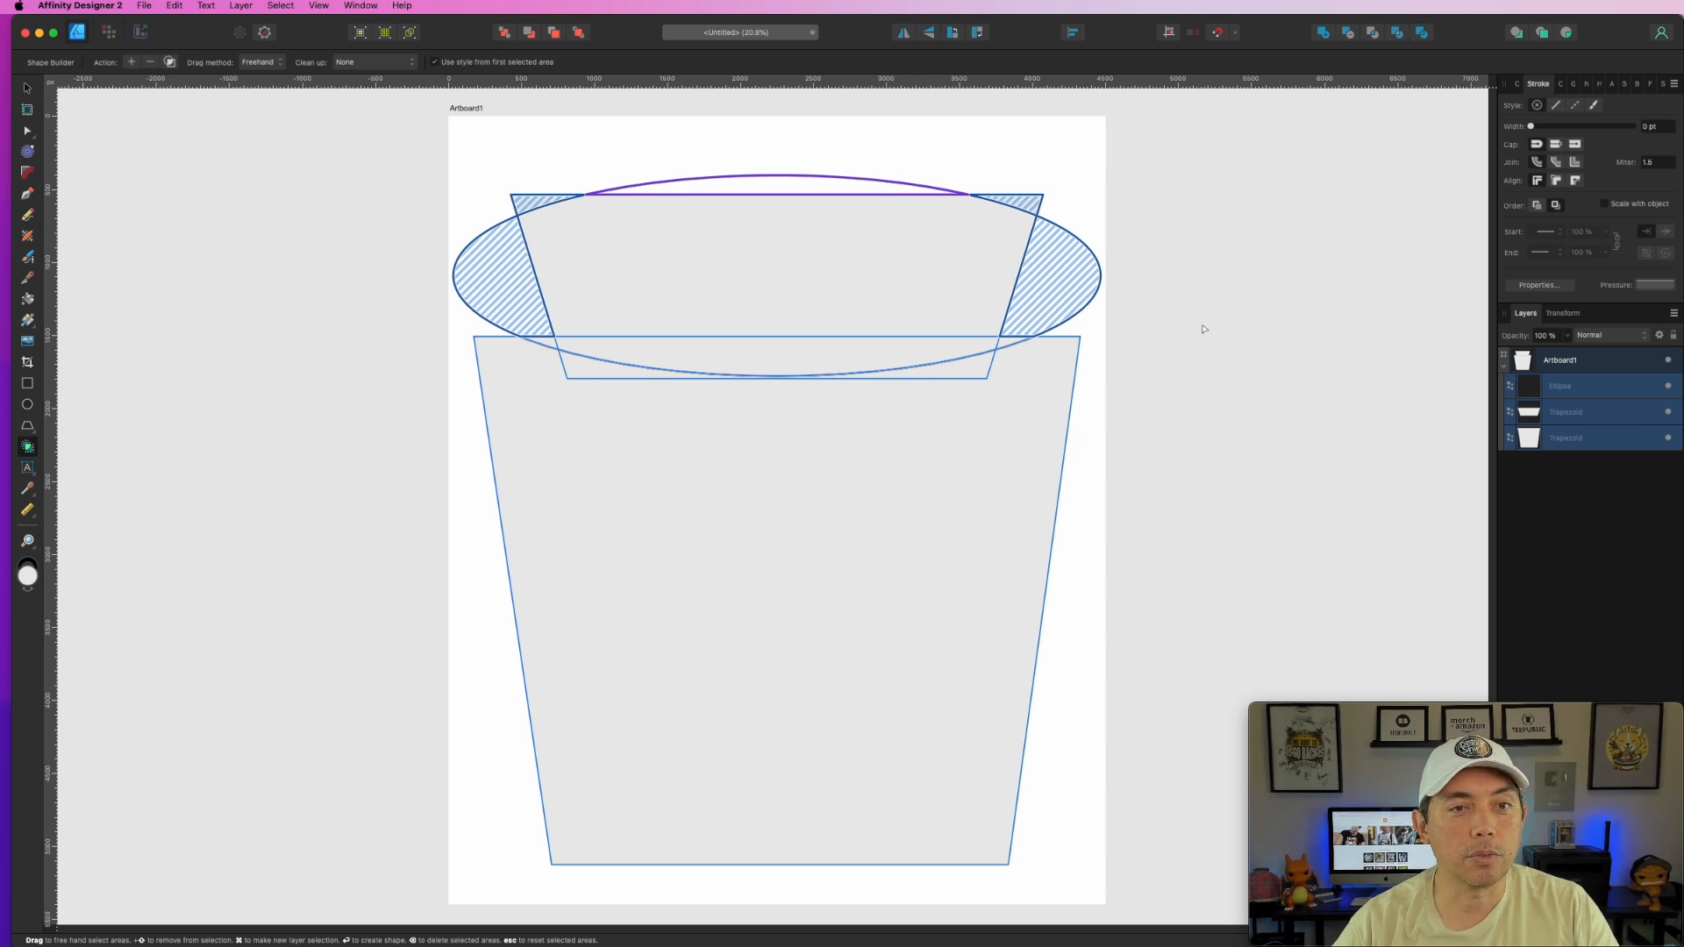
{"action": "key", "text": "BackSpace"}
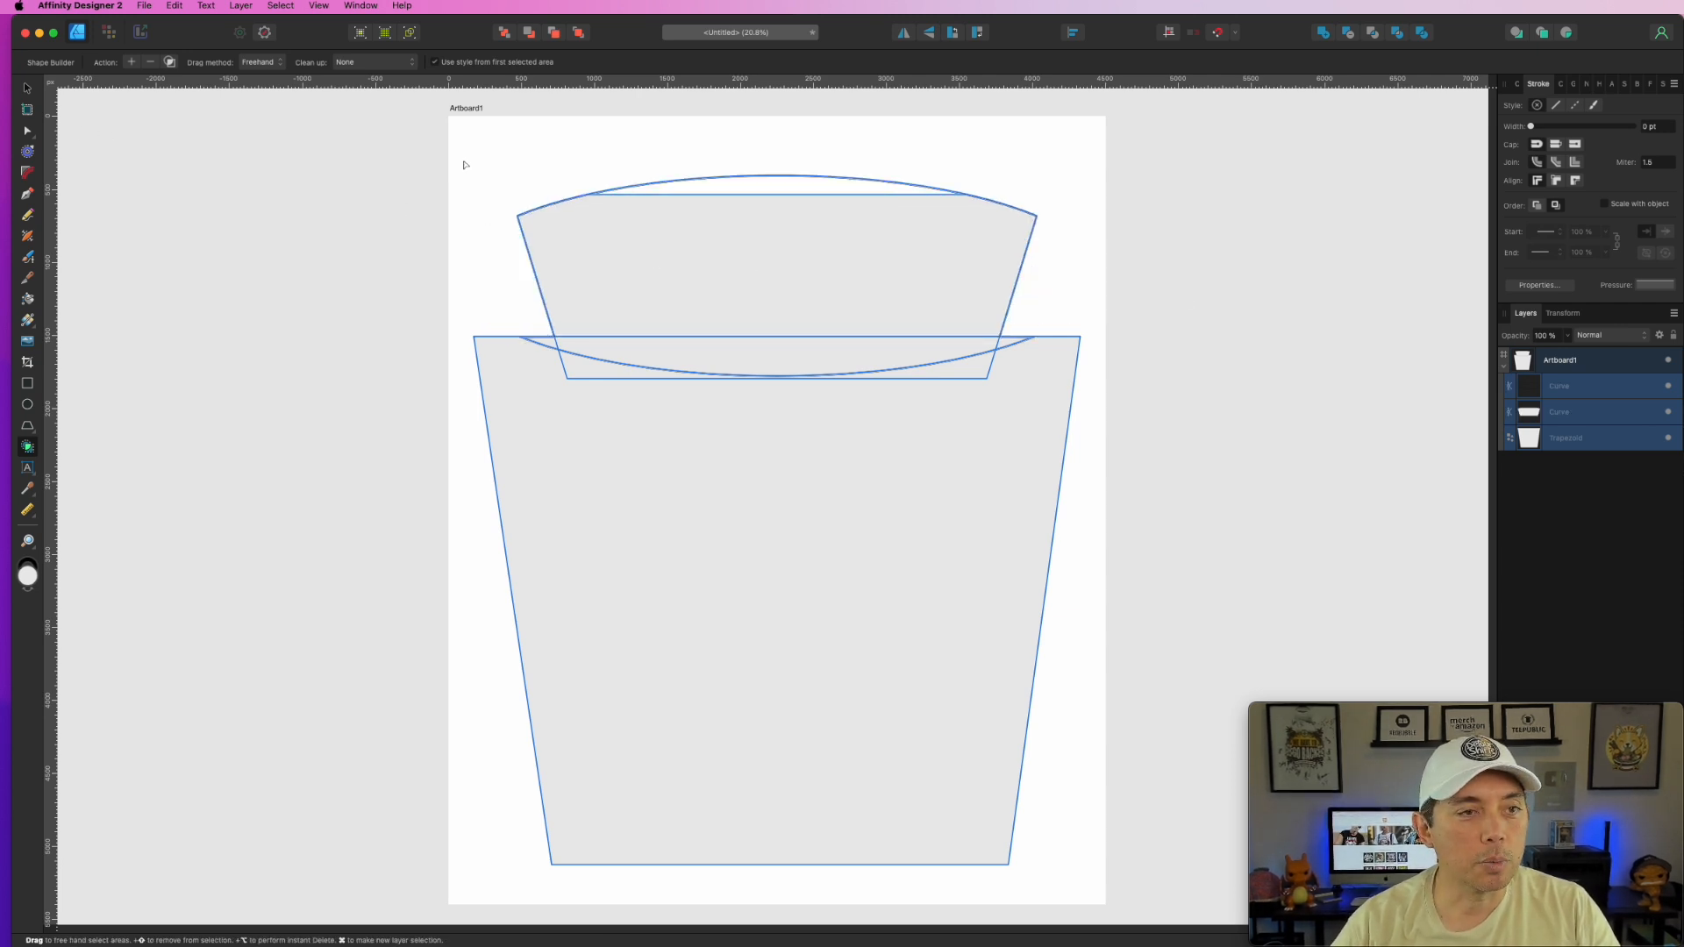
{"action": "mouse_move", "coordinate": [456, 150]}
{"action": "left_mouse_down"}
{"action": "mouse_move", "coordinate": [654, 493]}
{"action": "mouse_move", "coordinate": [921, 714]}
{"action": "mouse_move", "coordinate": [888, 516]}
{"action": "mouse_move", "coordinate": [884, 333]}
{"action": "mouse_move", "coordinate": [936, 234]}
{"action": "mouse_move", "coordinate": [841, 184]}
{"action": "mouse_move", "coordinate": [1022, 351]}
{"action": "left_mouse_up"}
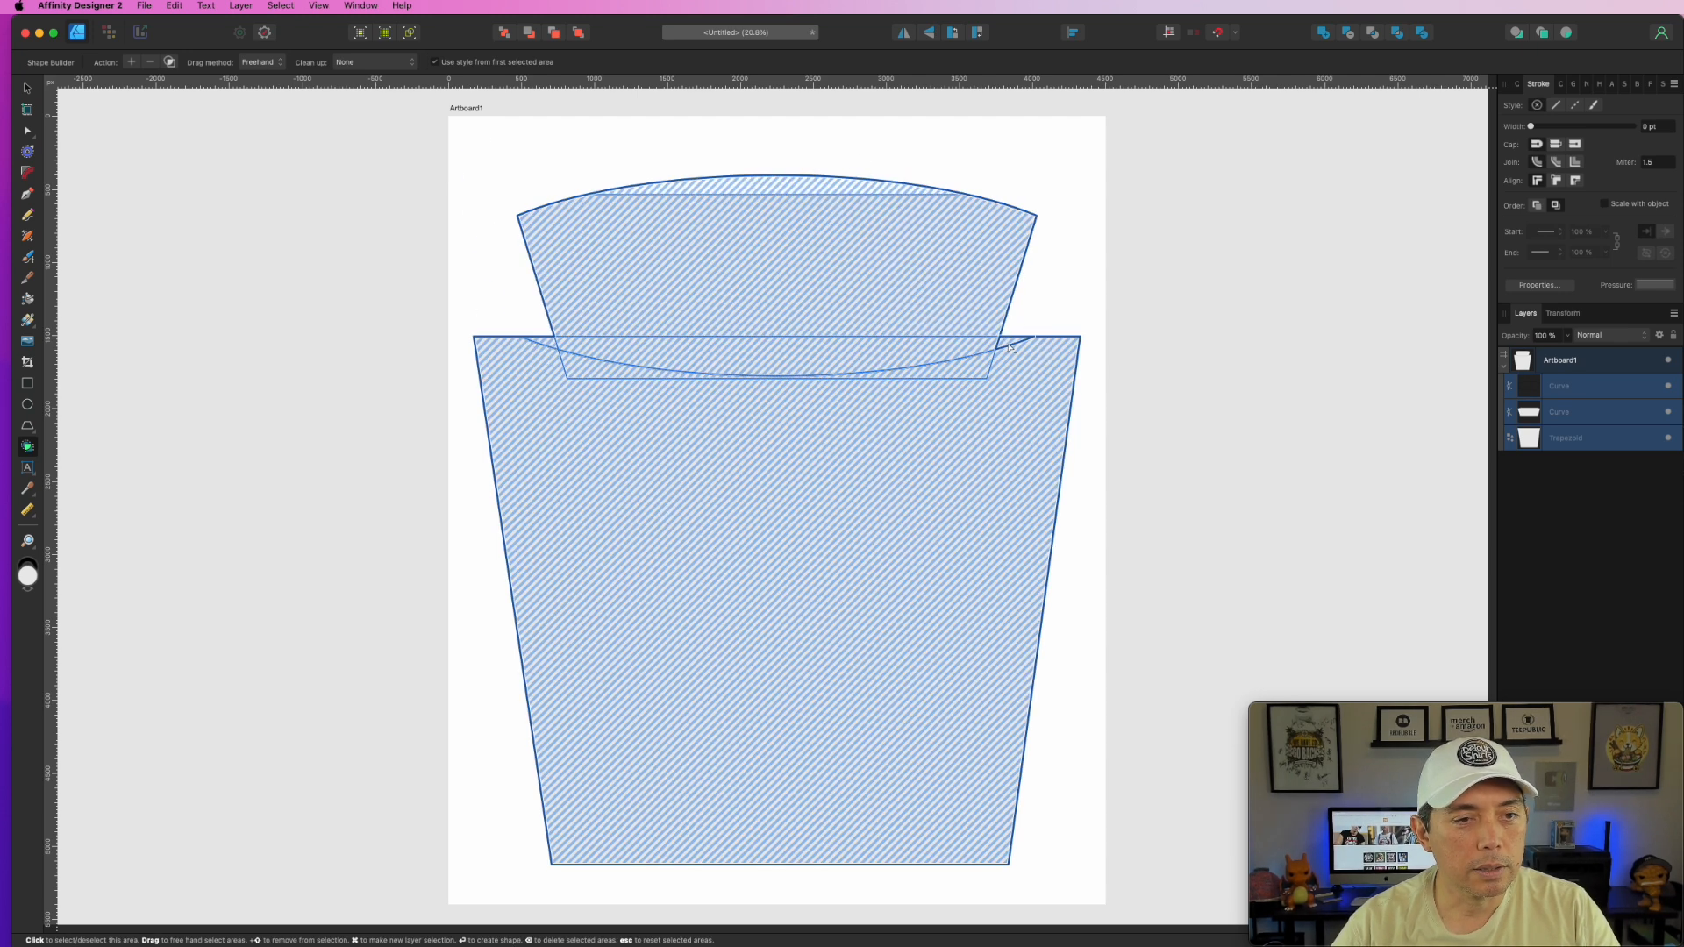
{"action": "left_click", "coordinate": [1318, 41]}
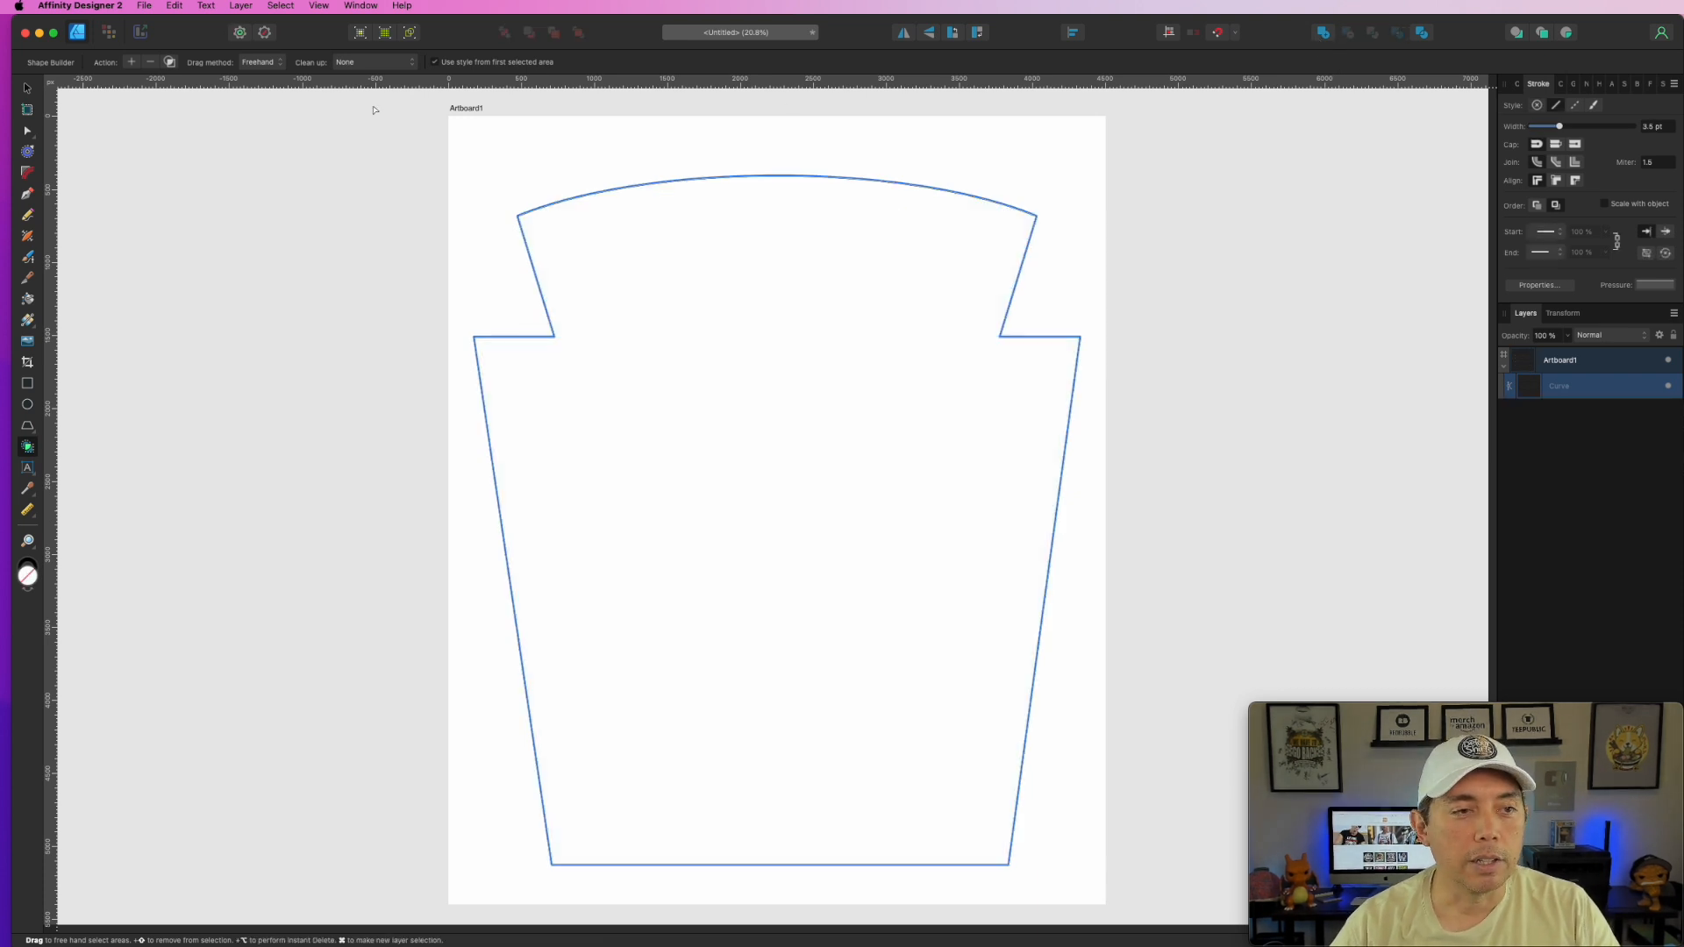
- Scale the label outline down and nudge it right and down
{"action": "left_click", "coordinate": [28, 89]}
{"action": "left_click", "coordinate": [906, 113]}
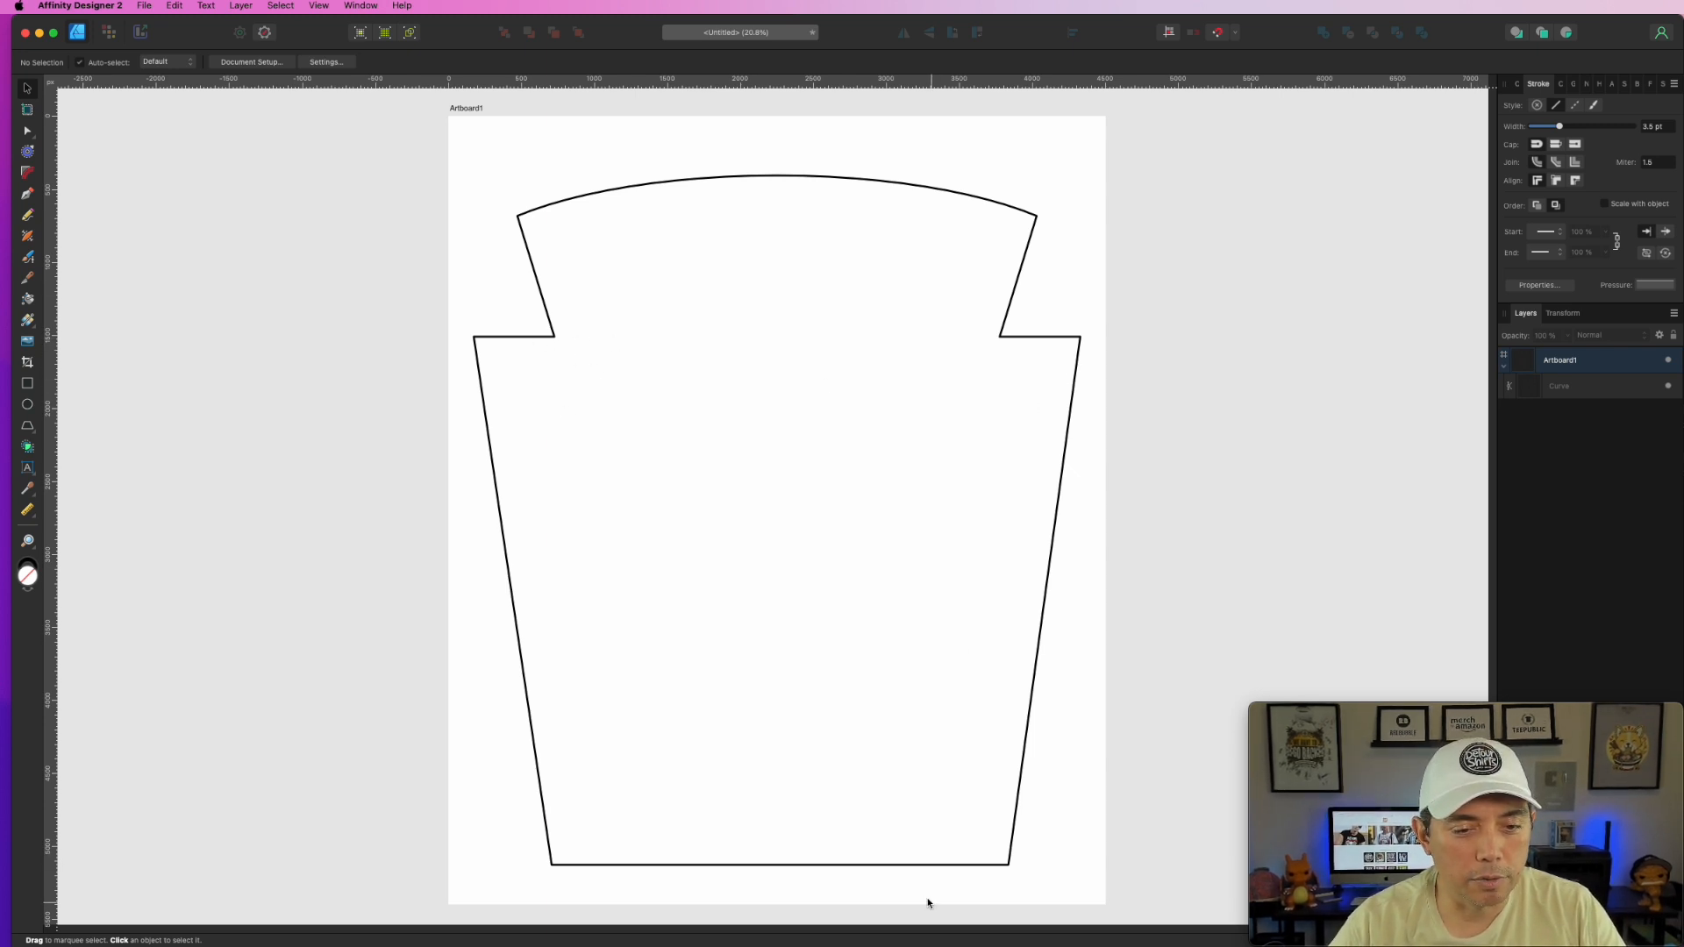
{"action": "left_click", "coordinate": [869, 871]}
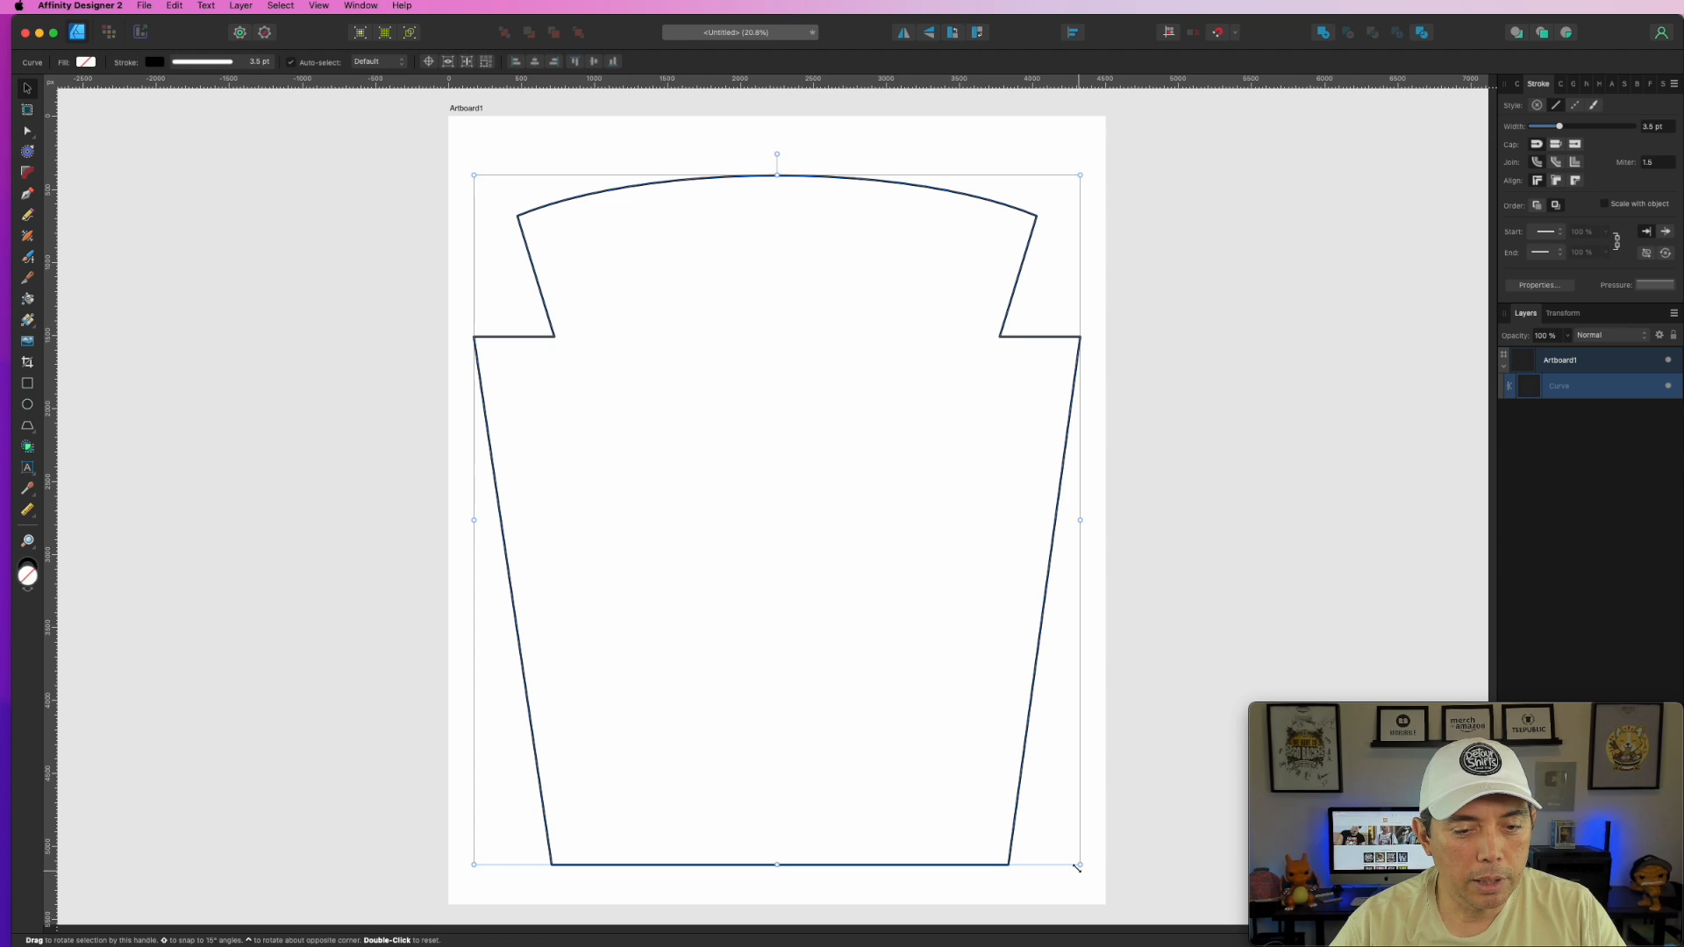
{"action": "left_click_drag", "start_coordinate": [1078, 865], "coordinate": [993, 794]}
{"action": "left_click_drag", "start_coordinate": [952, 690], "coordinate": [984, 715]}
{"action": "left_click", "coordinate": [1271, 559]}
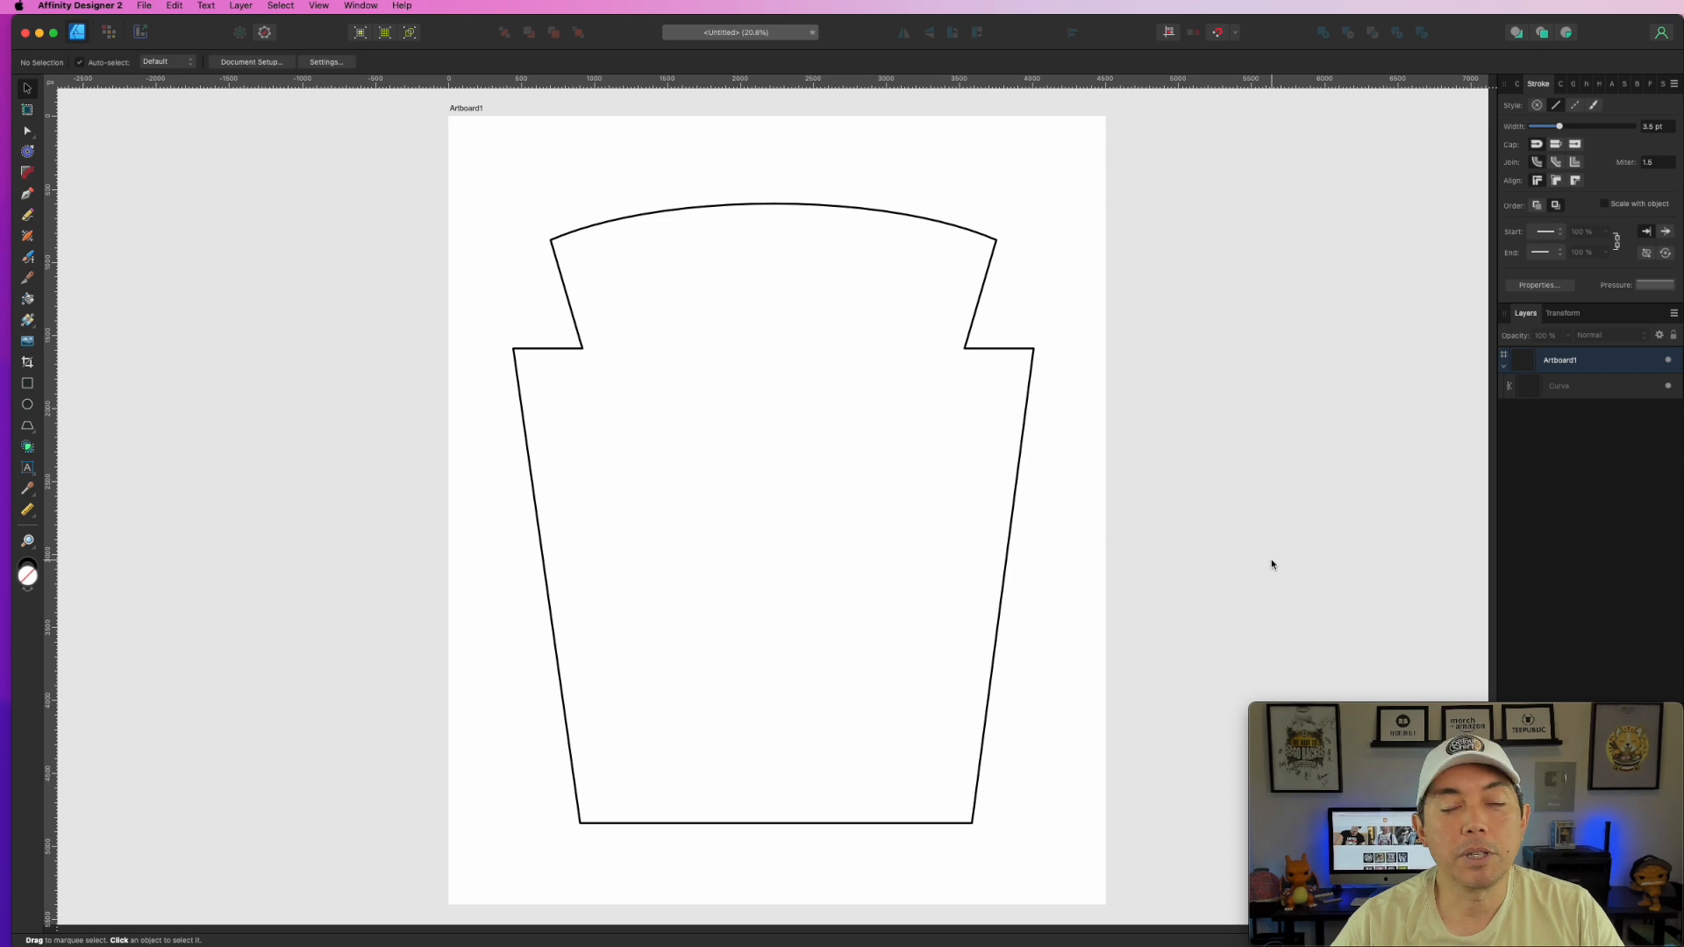
{"action": "left_click", "coordinate": [992, 348]}
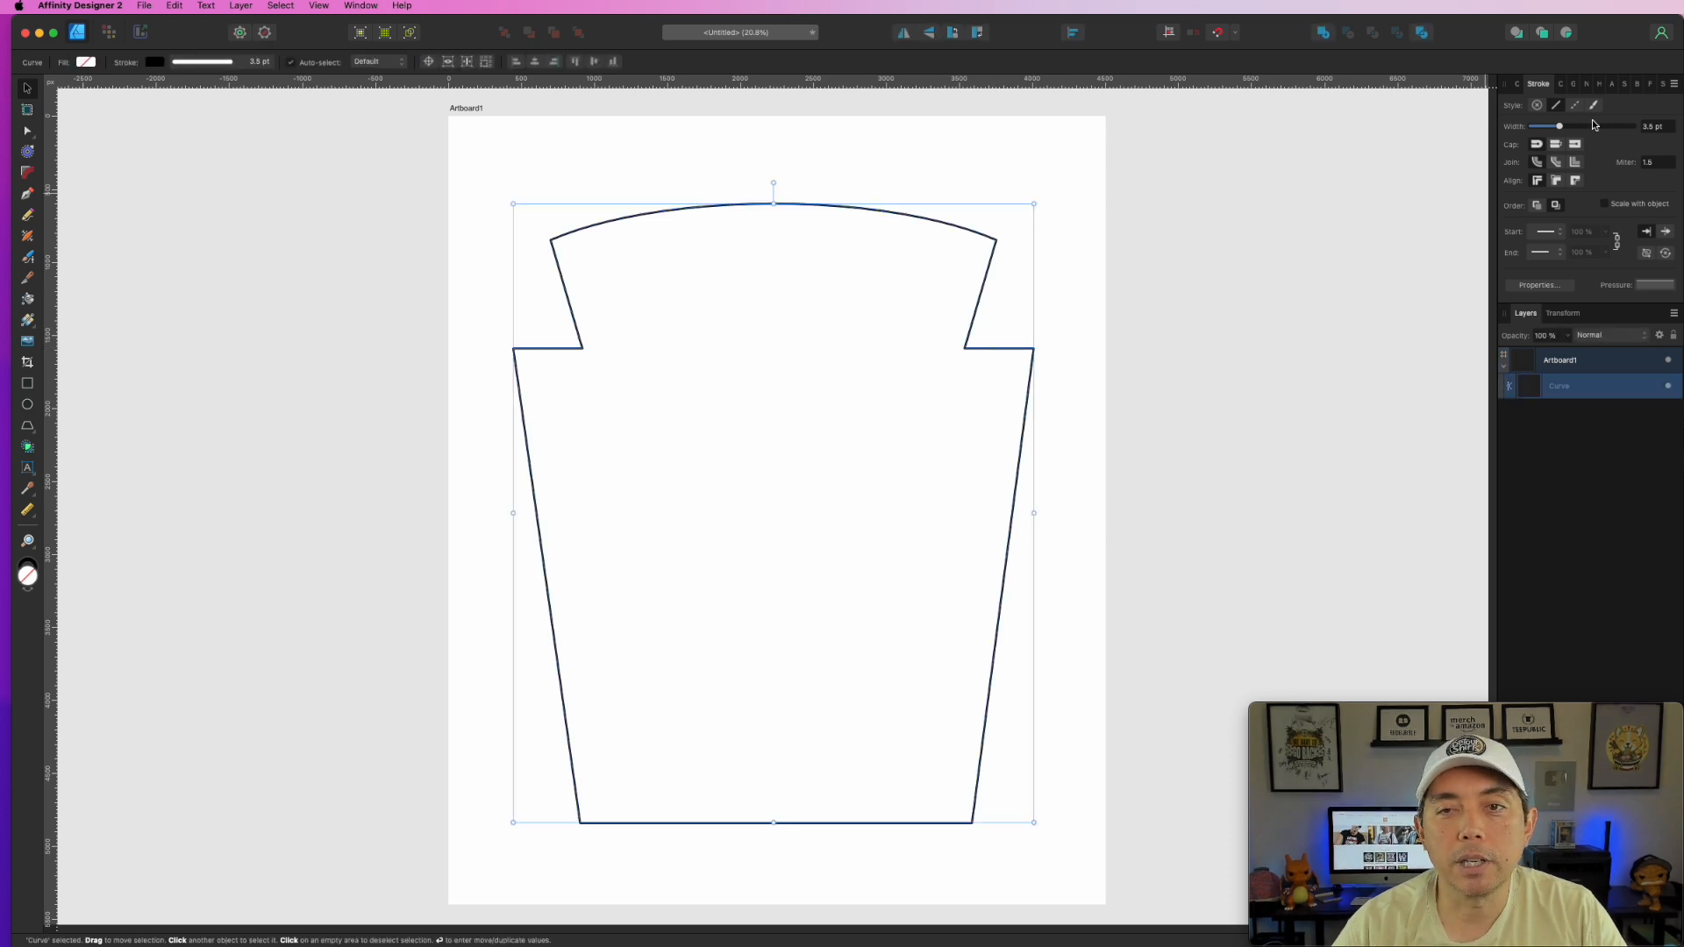
- Give the outline no fill and a 19 pt CMYK 100/100/100/100 black stroke
{"action": "left_click", "coordinate": [1517, 84]}
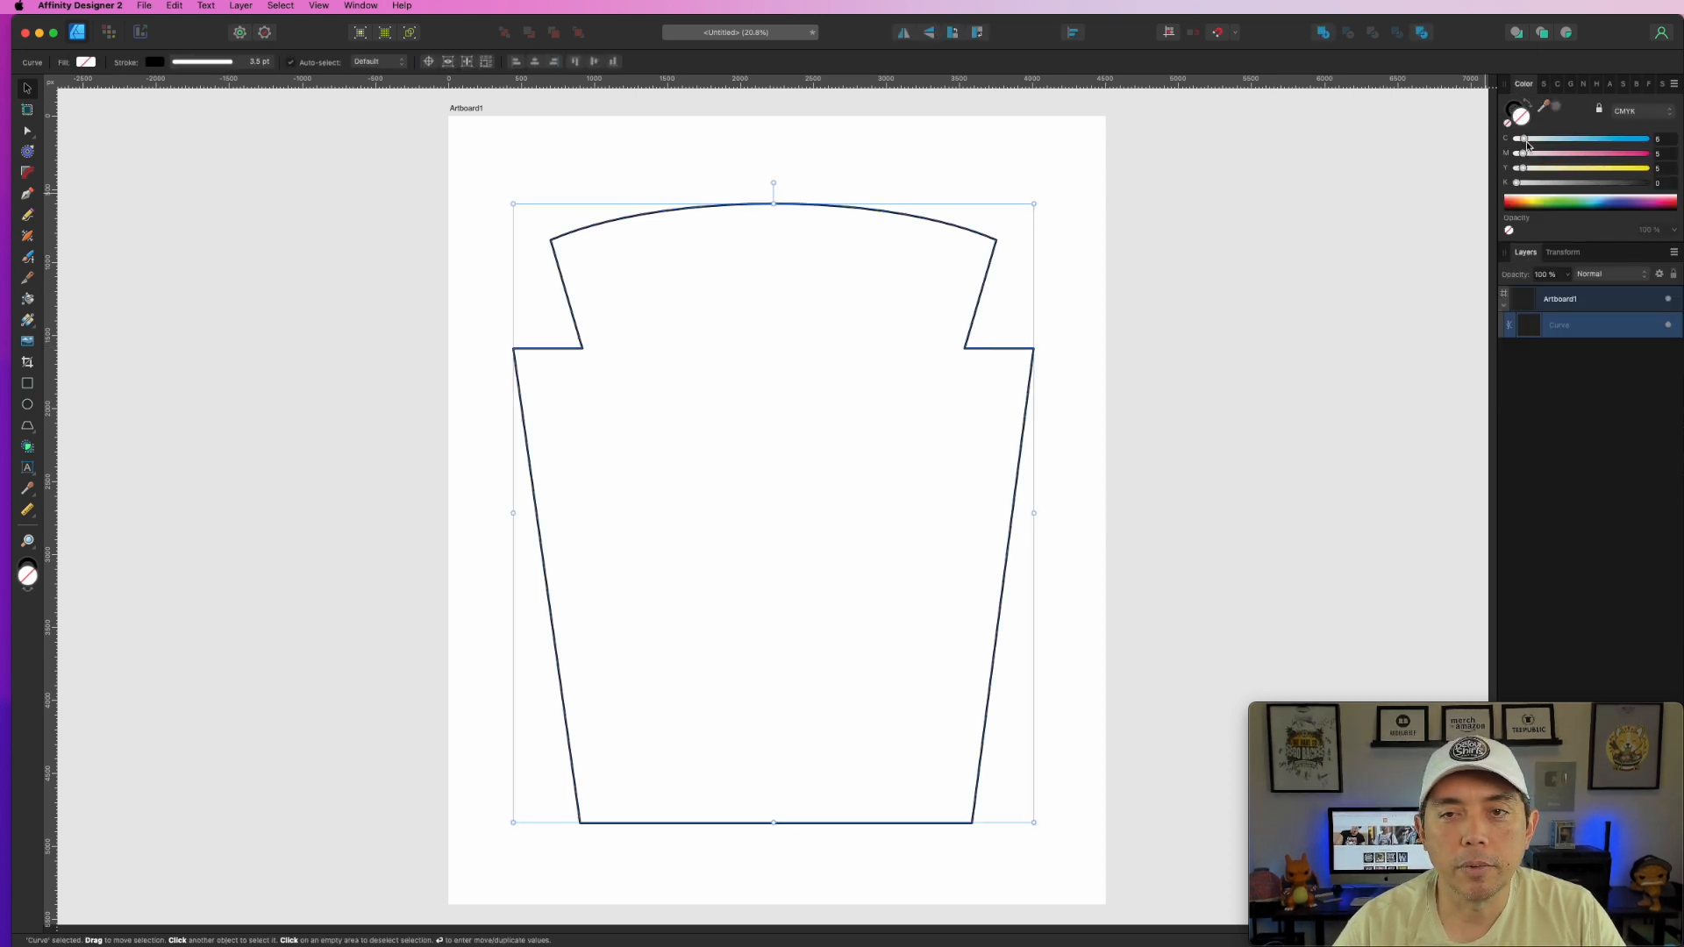
{"action": "left_click_drag", "start_coordinate": [1518, 183], "coordinate": [1652, 184]}
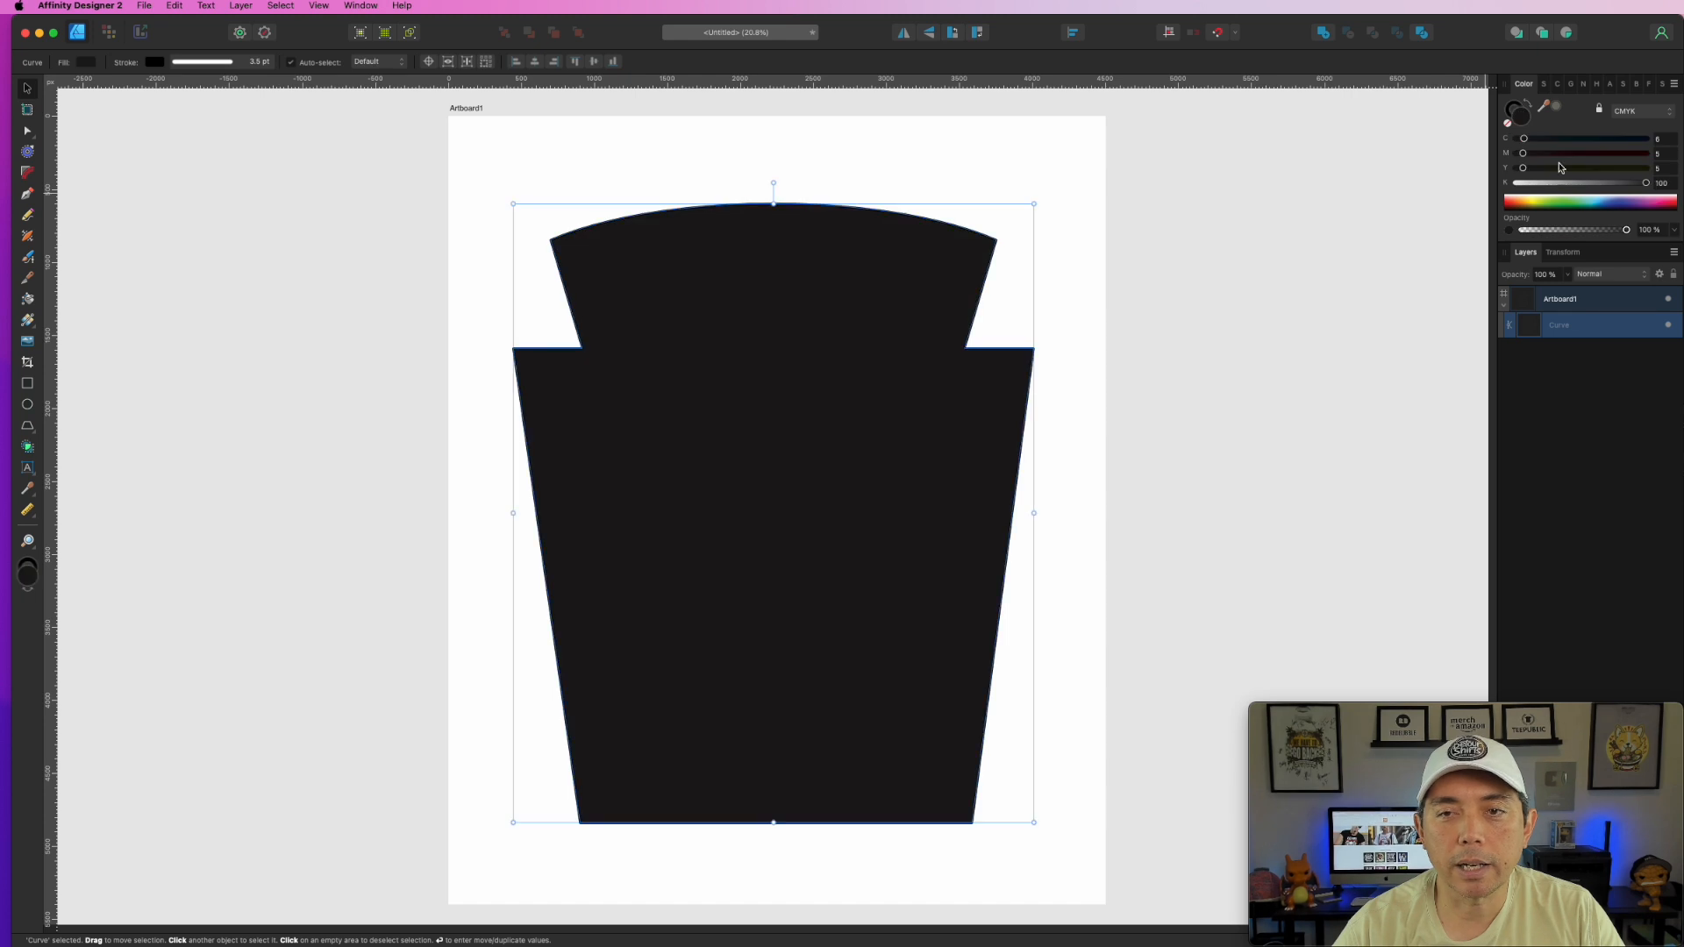
{"action": "left_click", "coordinate": [1508, 125]}
{"action": "left_click", "coordinate": [1520, 114]}
{"action": "left_click", "coordinate": [1648, 168]}
{"action": "left_click", "coordinate": [1648, 153]}
{"action": "left_click", "coordinate": [1648, 138]}
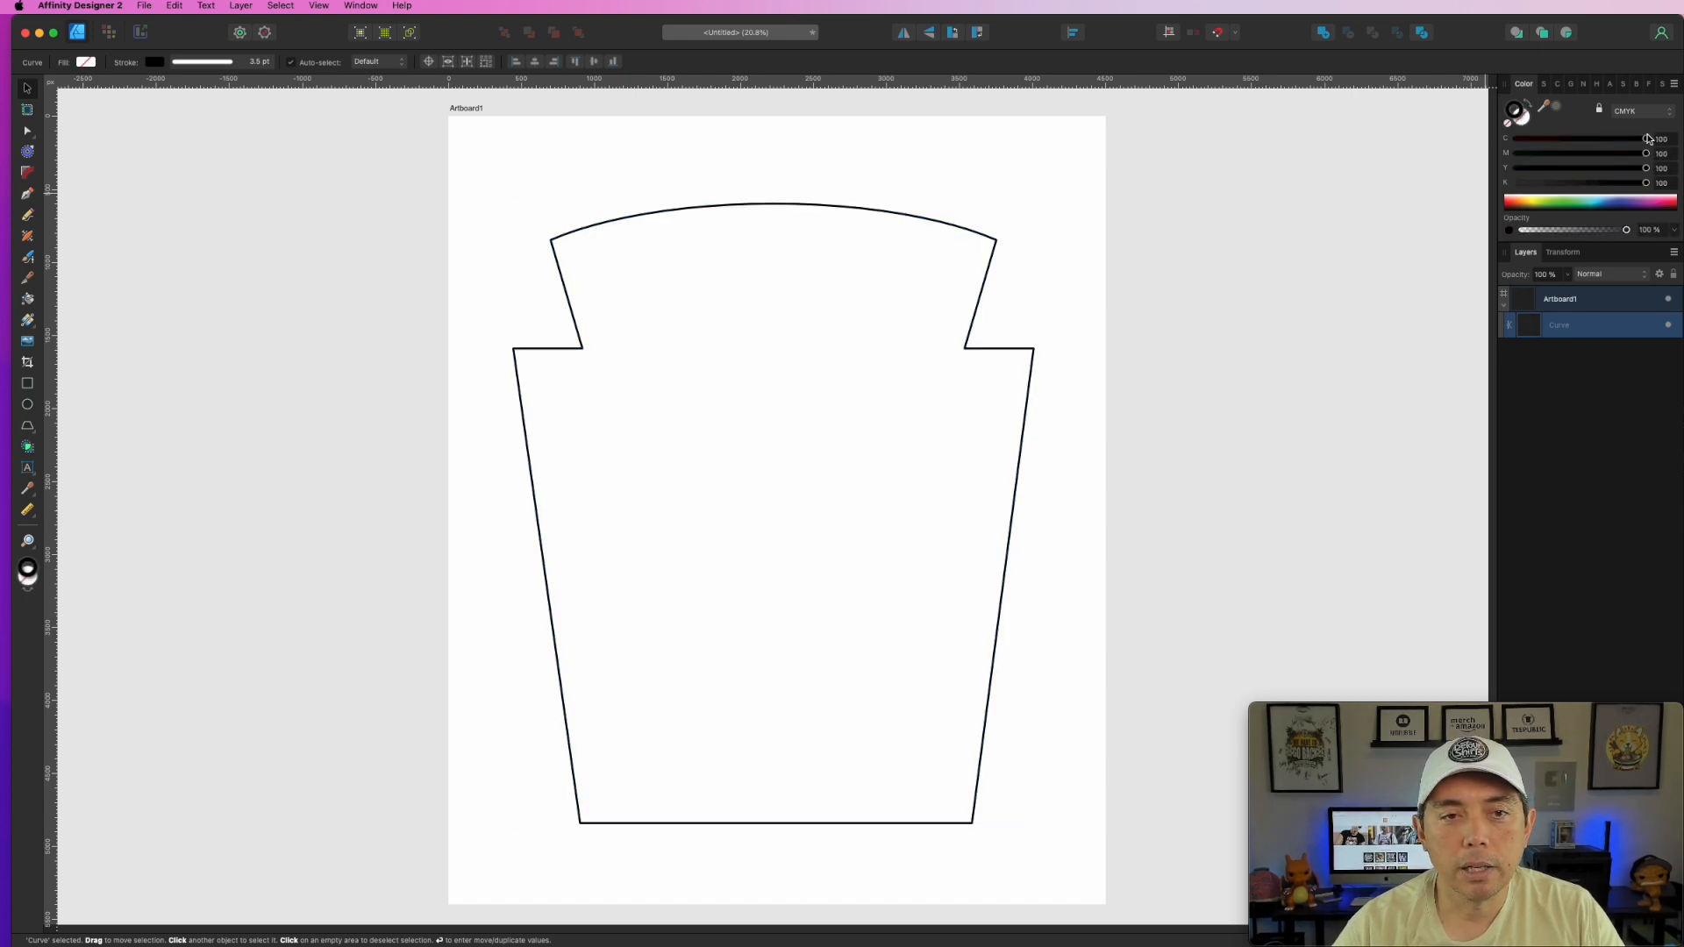
{"action": "left_click", "coordinate": [1546, 87]}
{"action": "left_click_drag", "start_coordinate": [1563, 127], "coordinate": [1584, 127]}
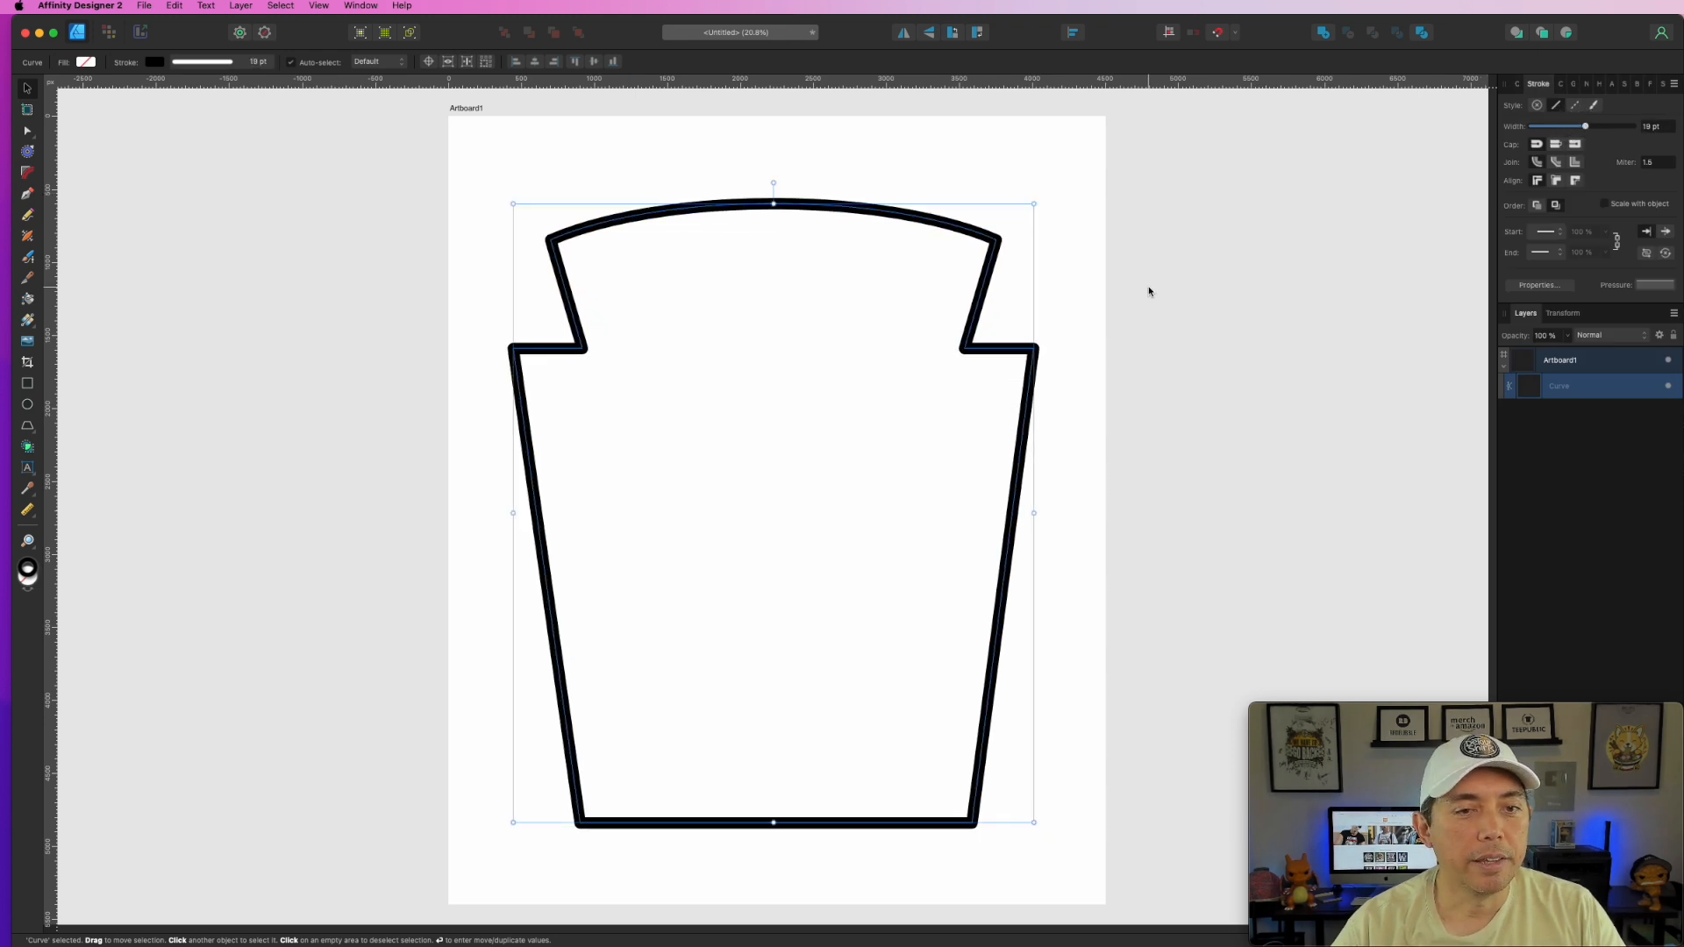
{"action": "left_click", "coordinate": [1192, 292]}
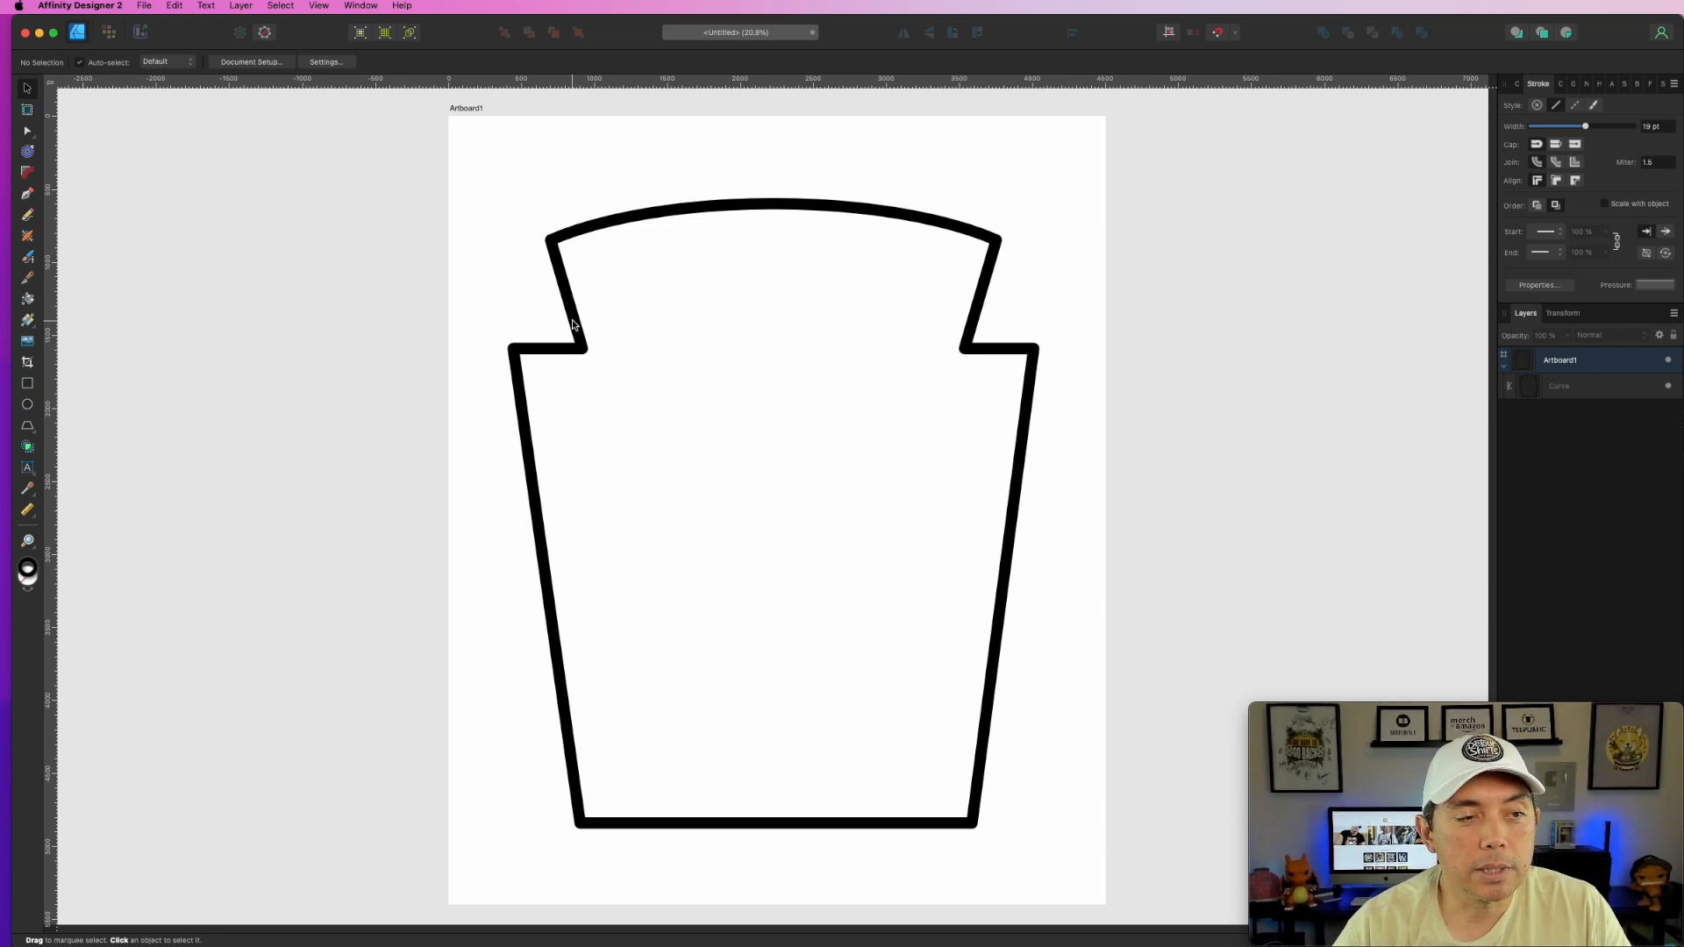
{"action": "left_click", "coordinate": [584, 353]}
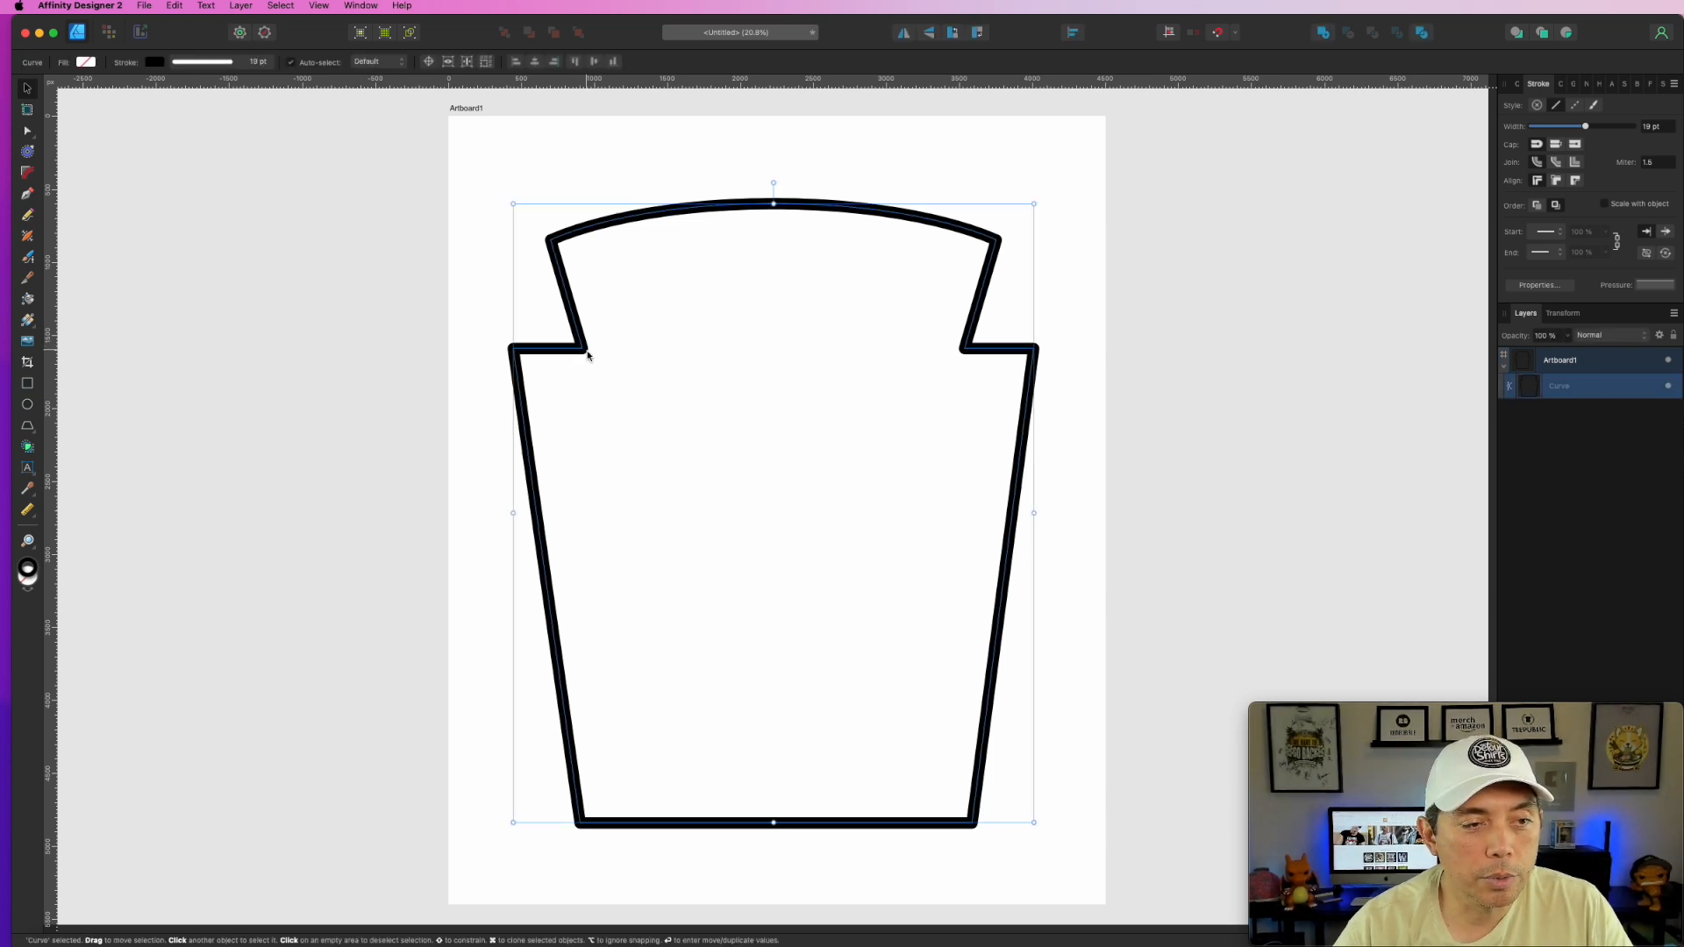
- Give both inner shoulder nodes rounded corners with a radius of about 96 px
{"action": "key", "text": "a"}
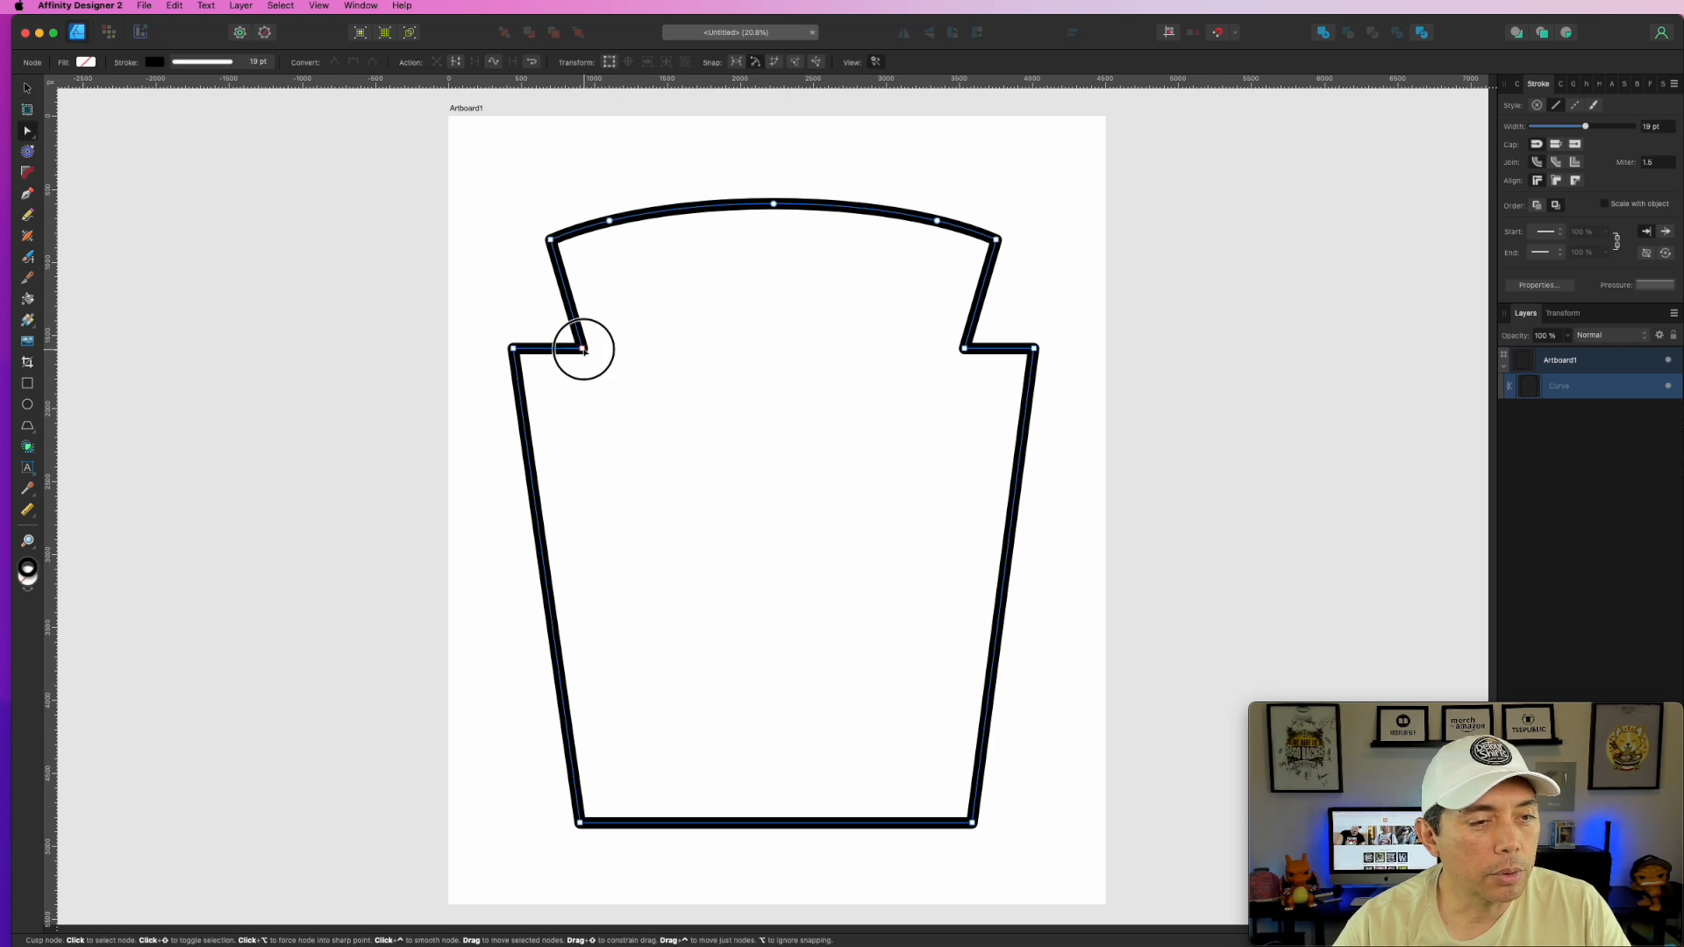
{"action": "left_click", "coordinate": [962, 349]}
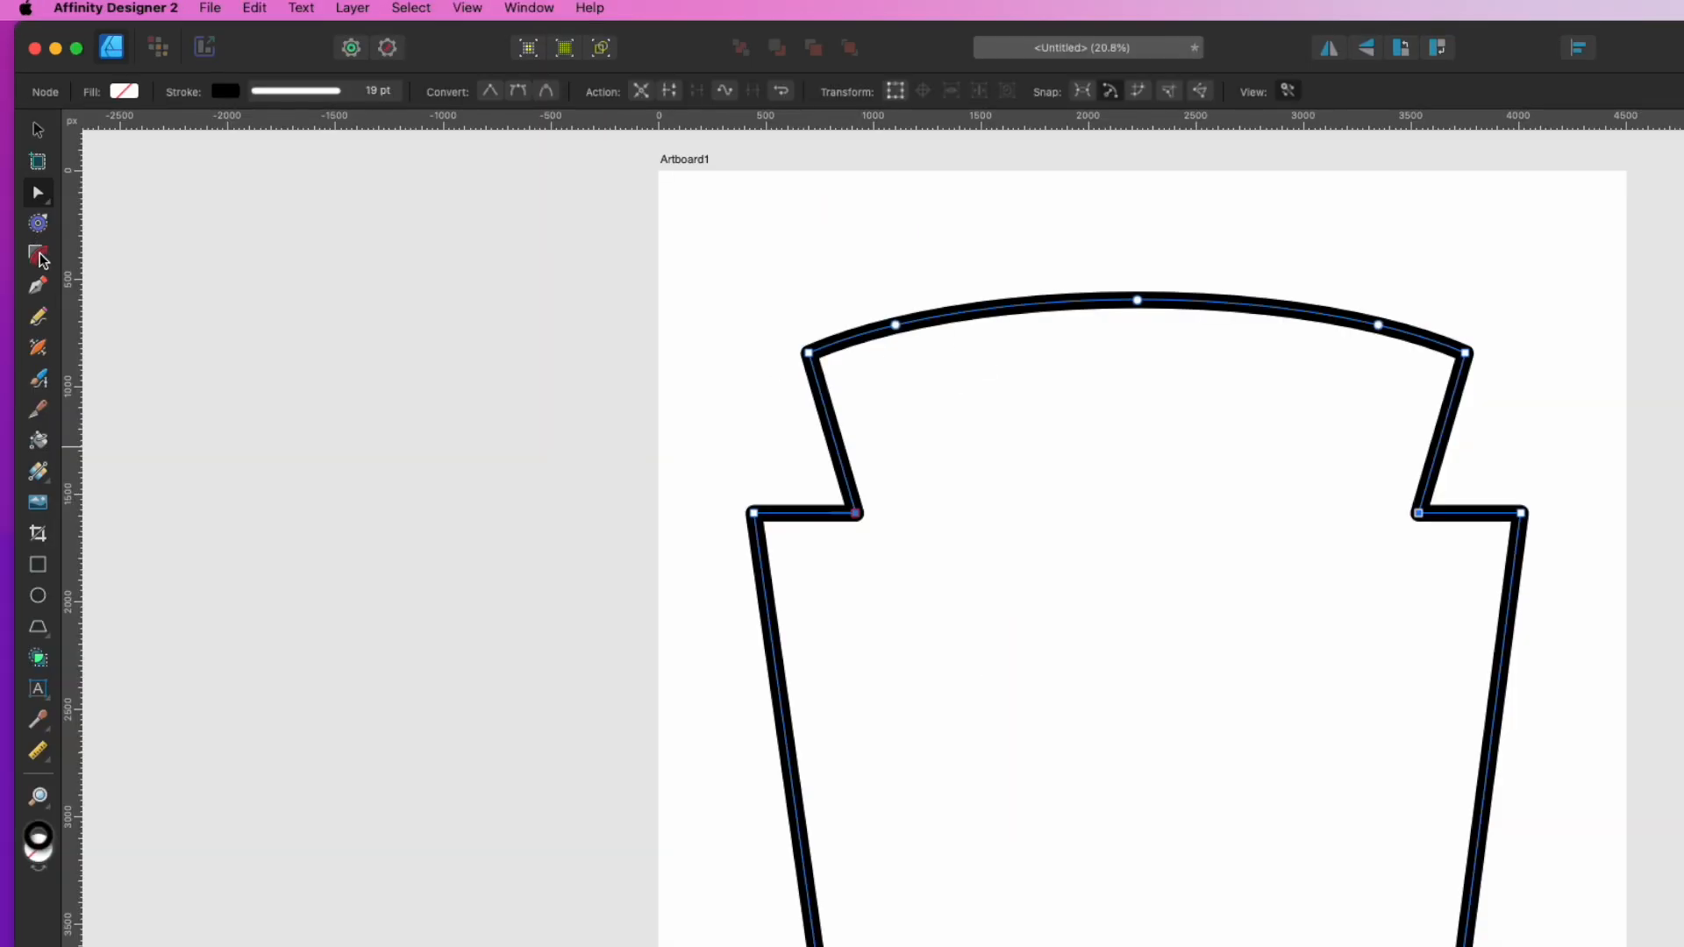
{"action": "left_click", "coordinate": [38, 256]}
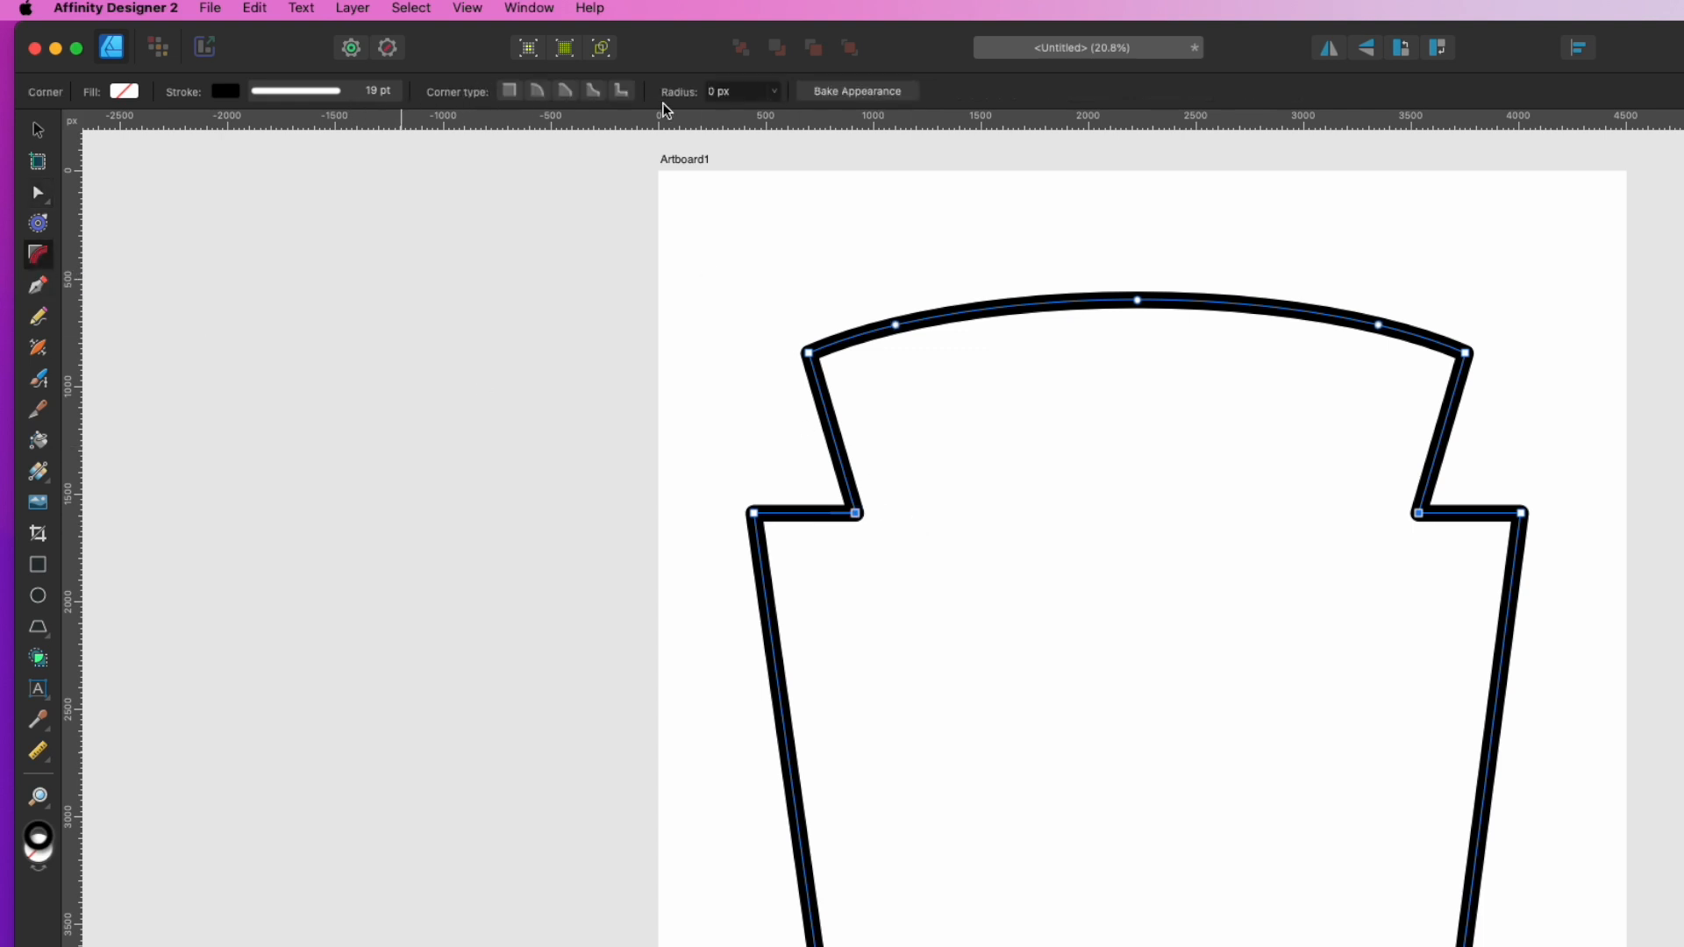
{"action": "left_click", "coordinate": [538, 91]}
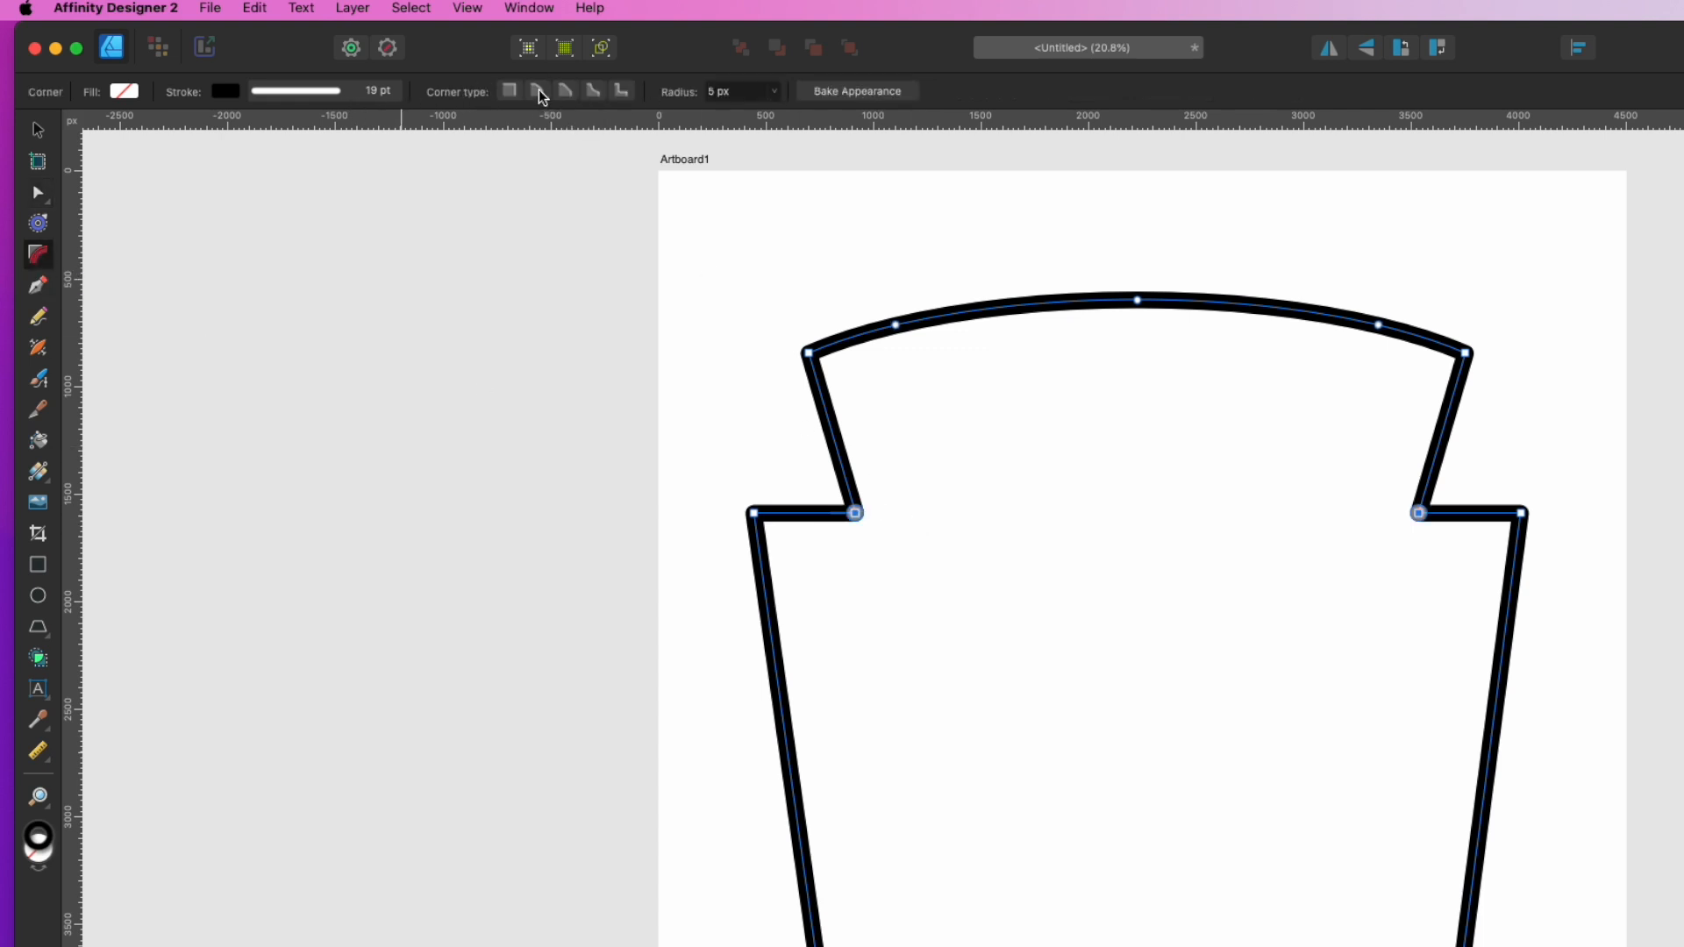
{"action": "left_click", "coordinate": [775, 91]}
{"action": "left_click_drag", "start_coordinate": [772, 114], "coordinate": [1169, 128]}
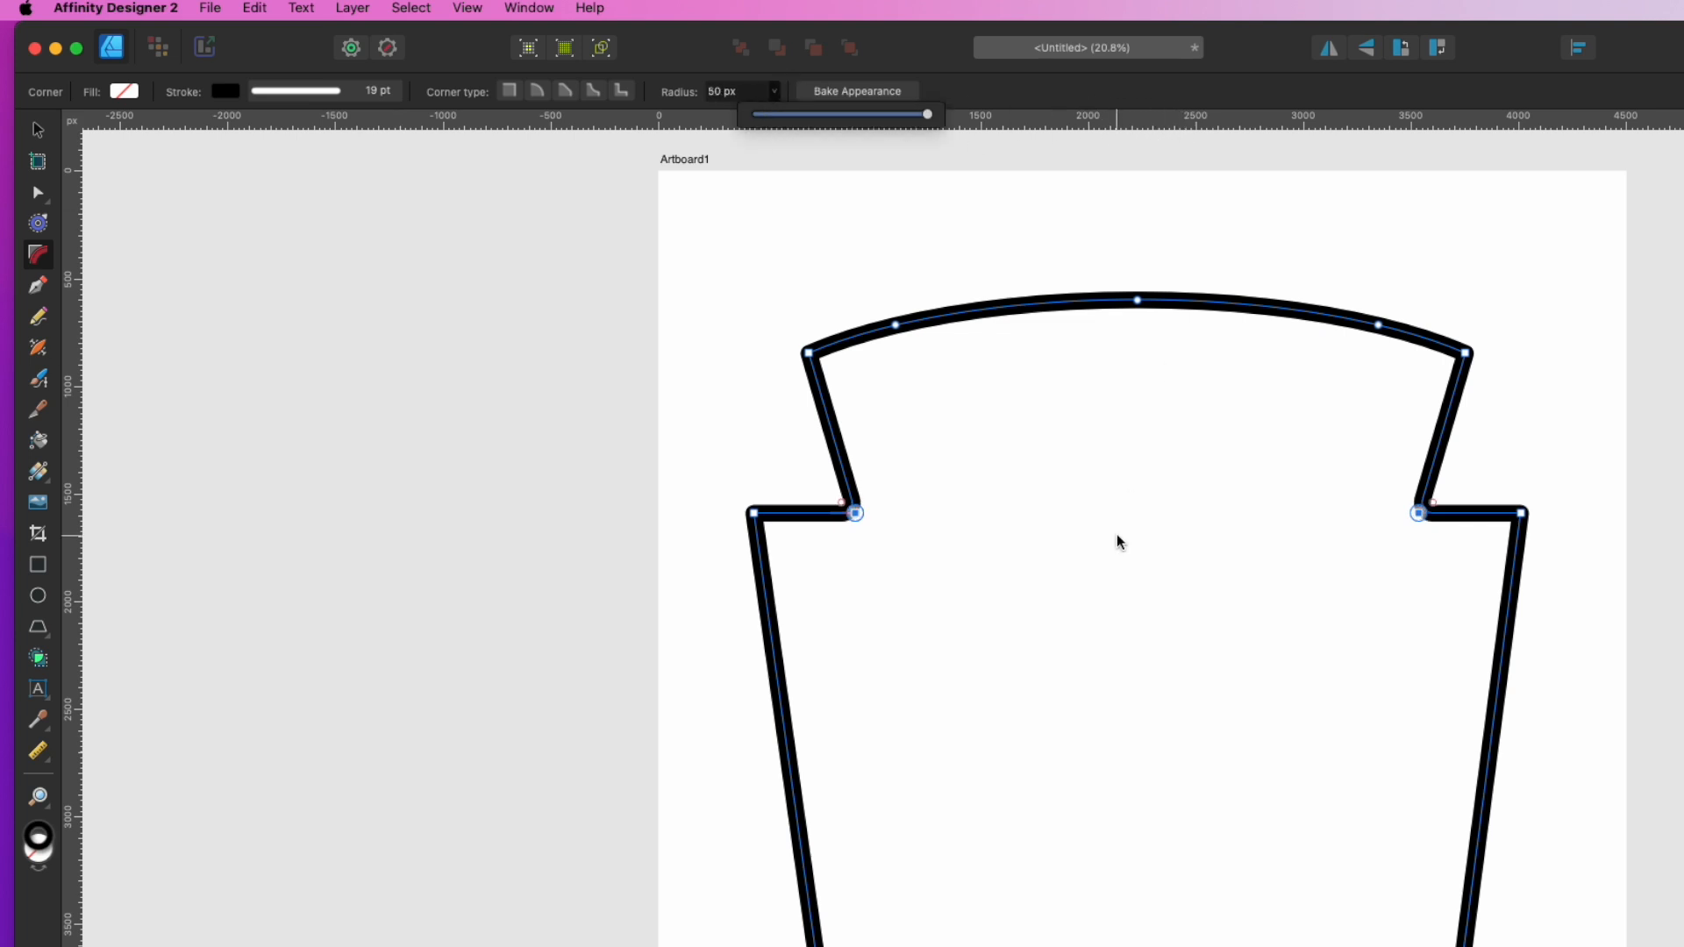
{"action": "left_click", "coordinate": [858, 514]}
{"action": "left_click_drag", "start_coordinate": [858, 515], "coordinate": [832, 488]}
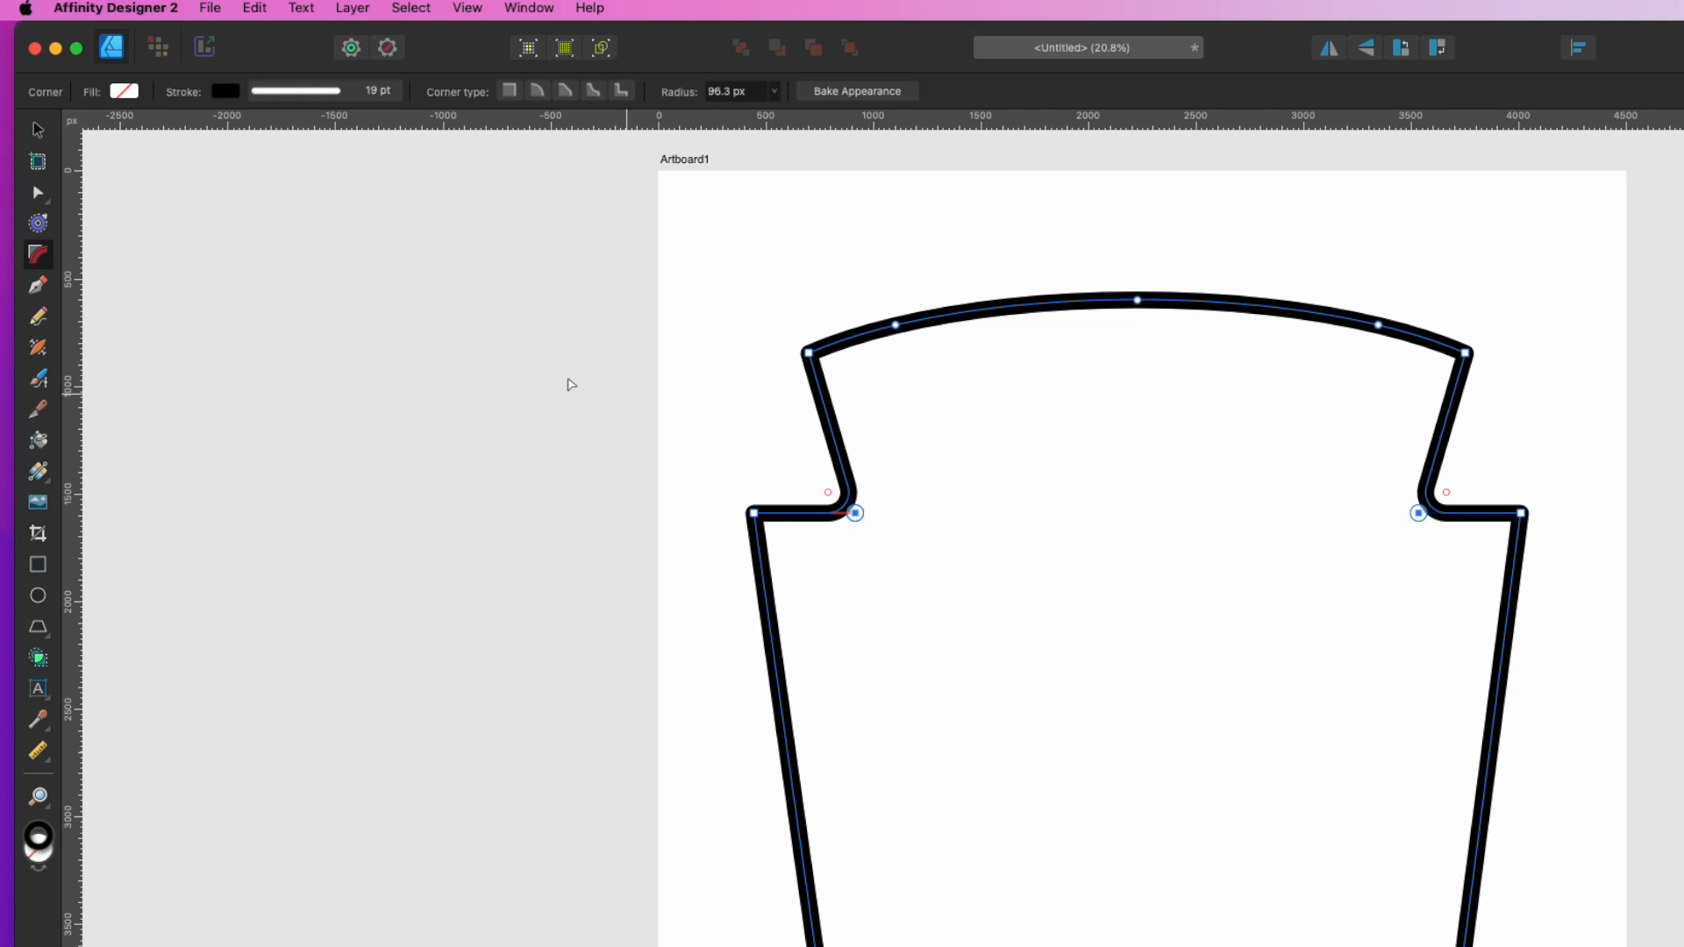
{"action": "left_click", "coordinate": [44, 130]}
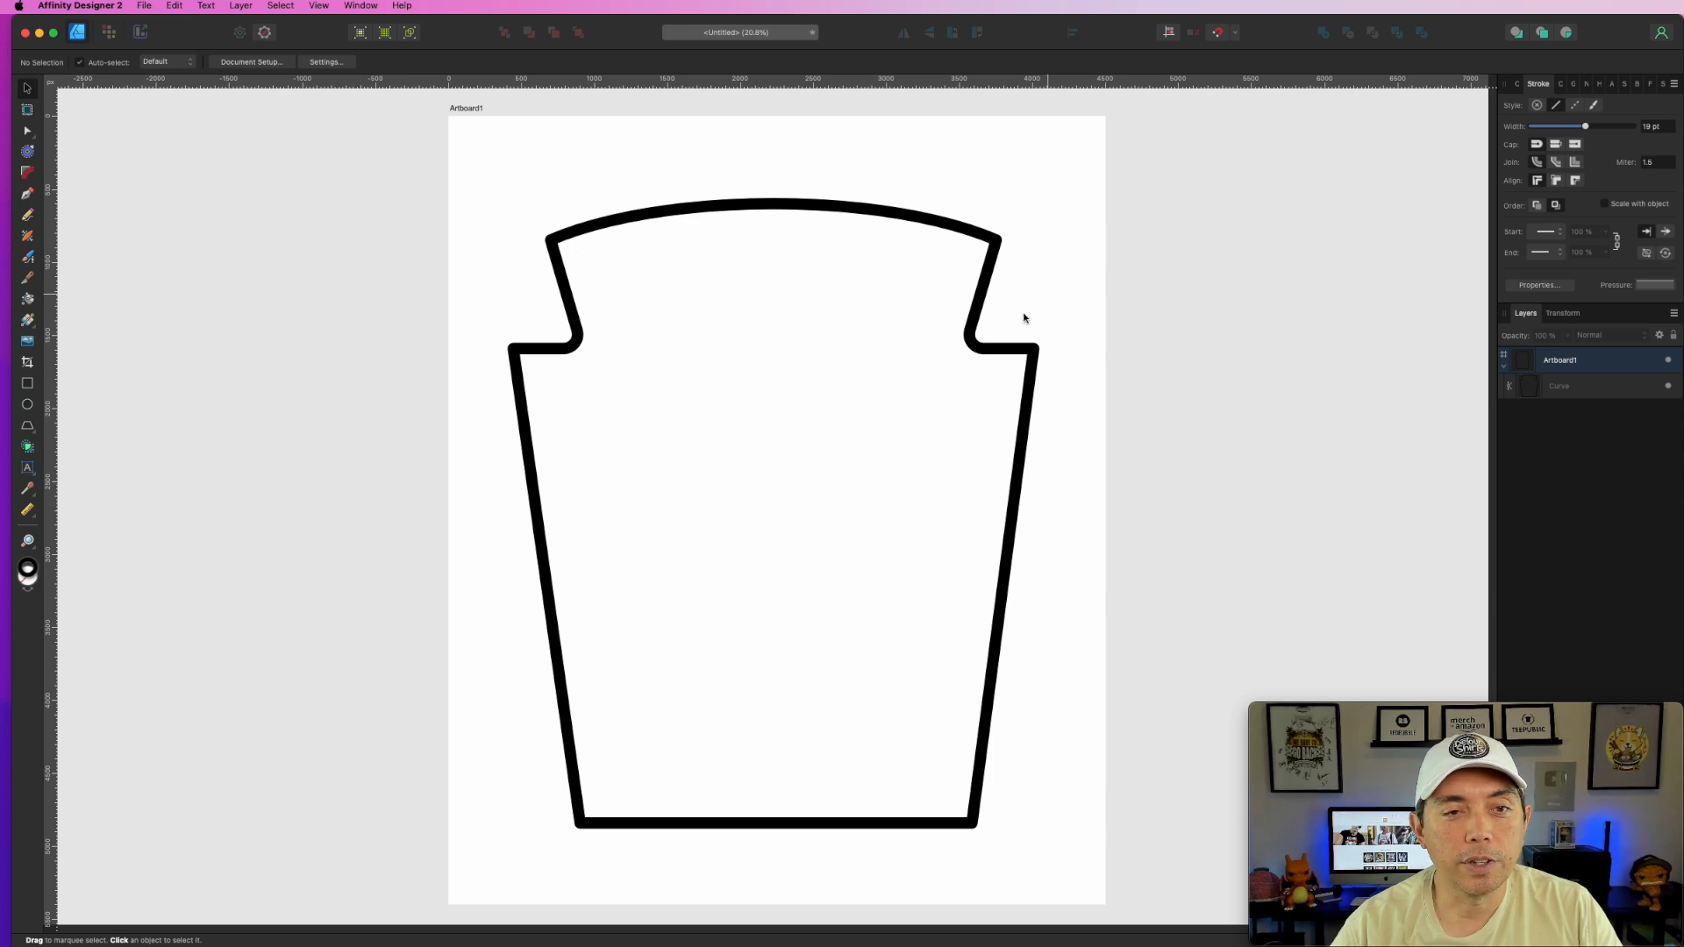
{"action": "left_click", "coordinate": [1020, 349]}
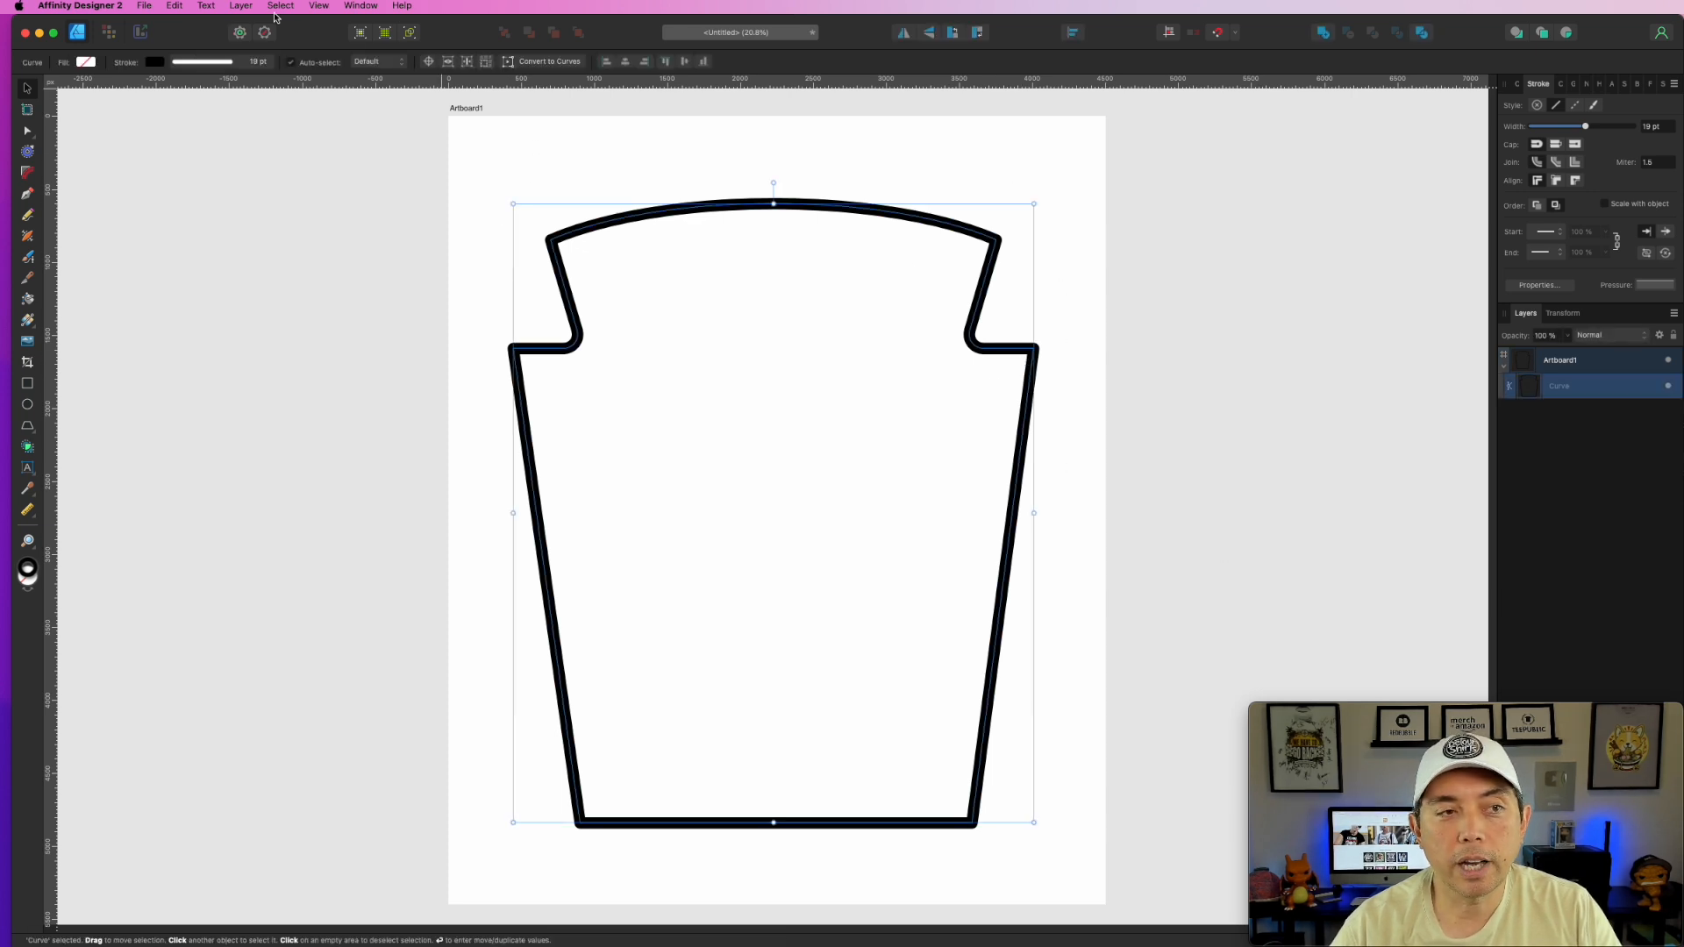
- Fill Artboard1 with light cyan (C 30, others 0) and remove its stroke
{"action": "left_click", "coordinate": [460, 108]}
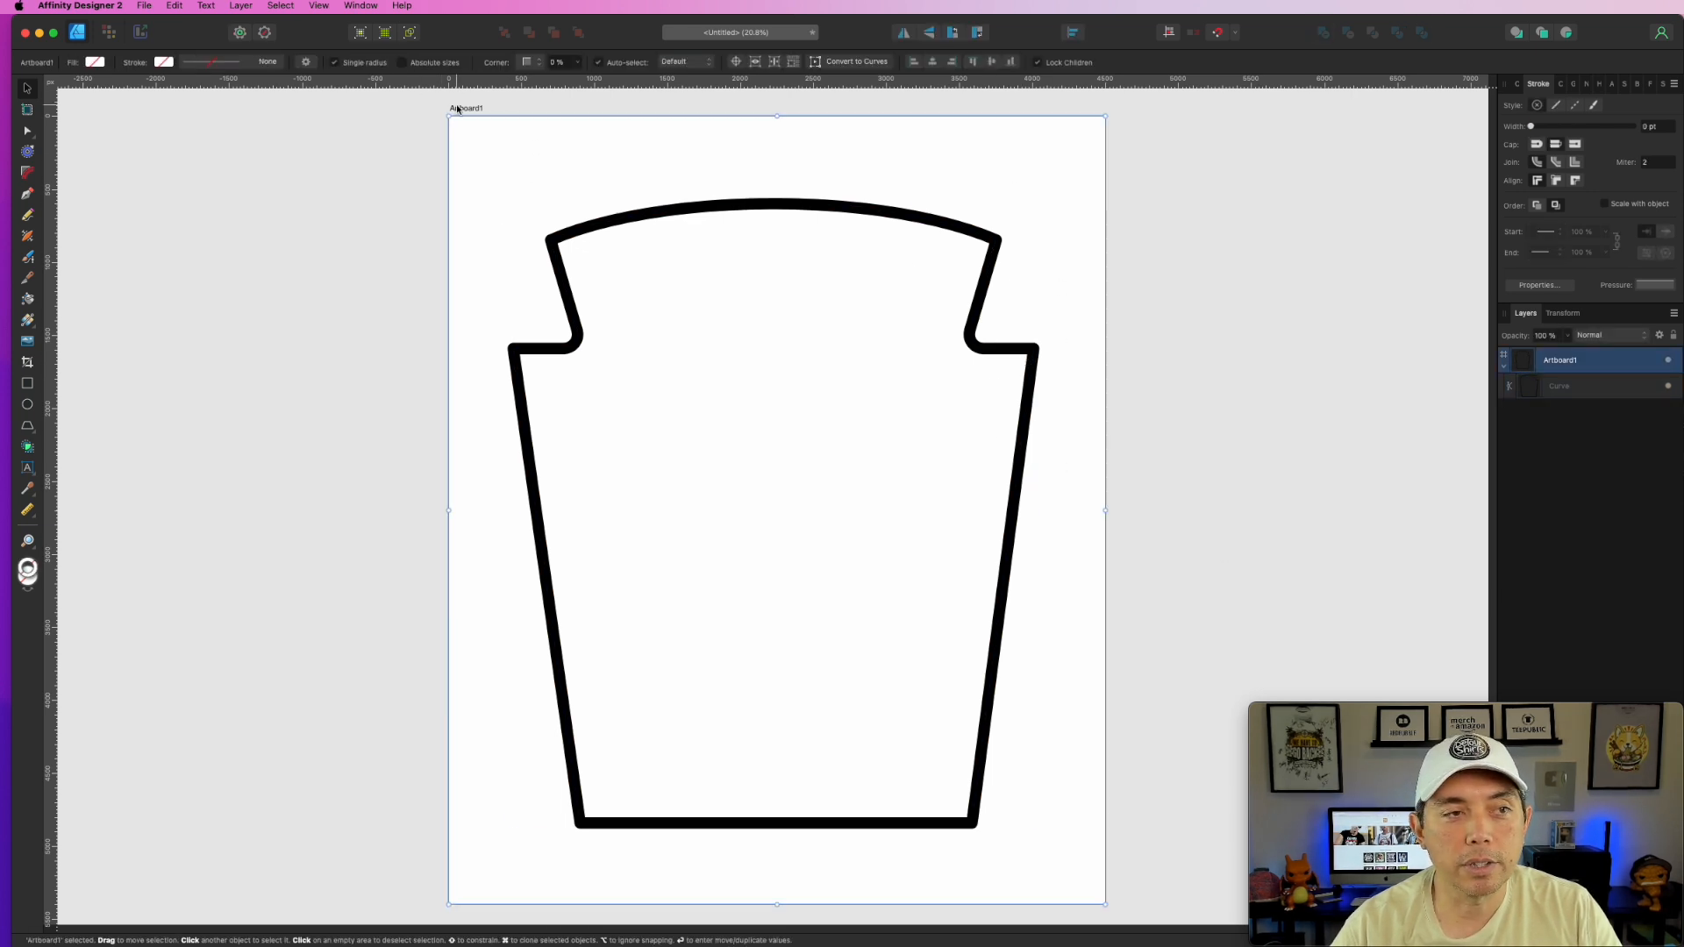
{"action": "left_click", "coordinate": [1519, 86]}
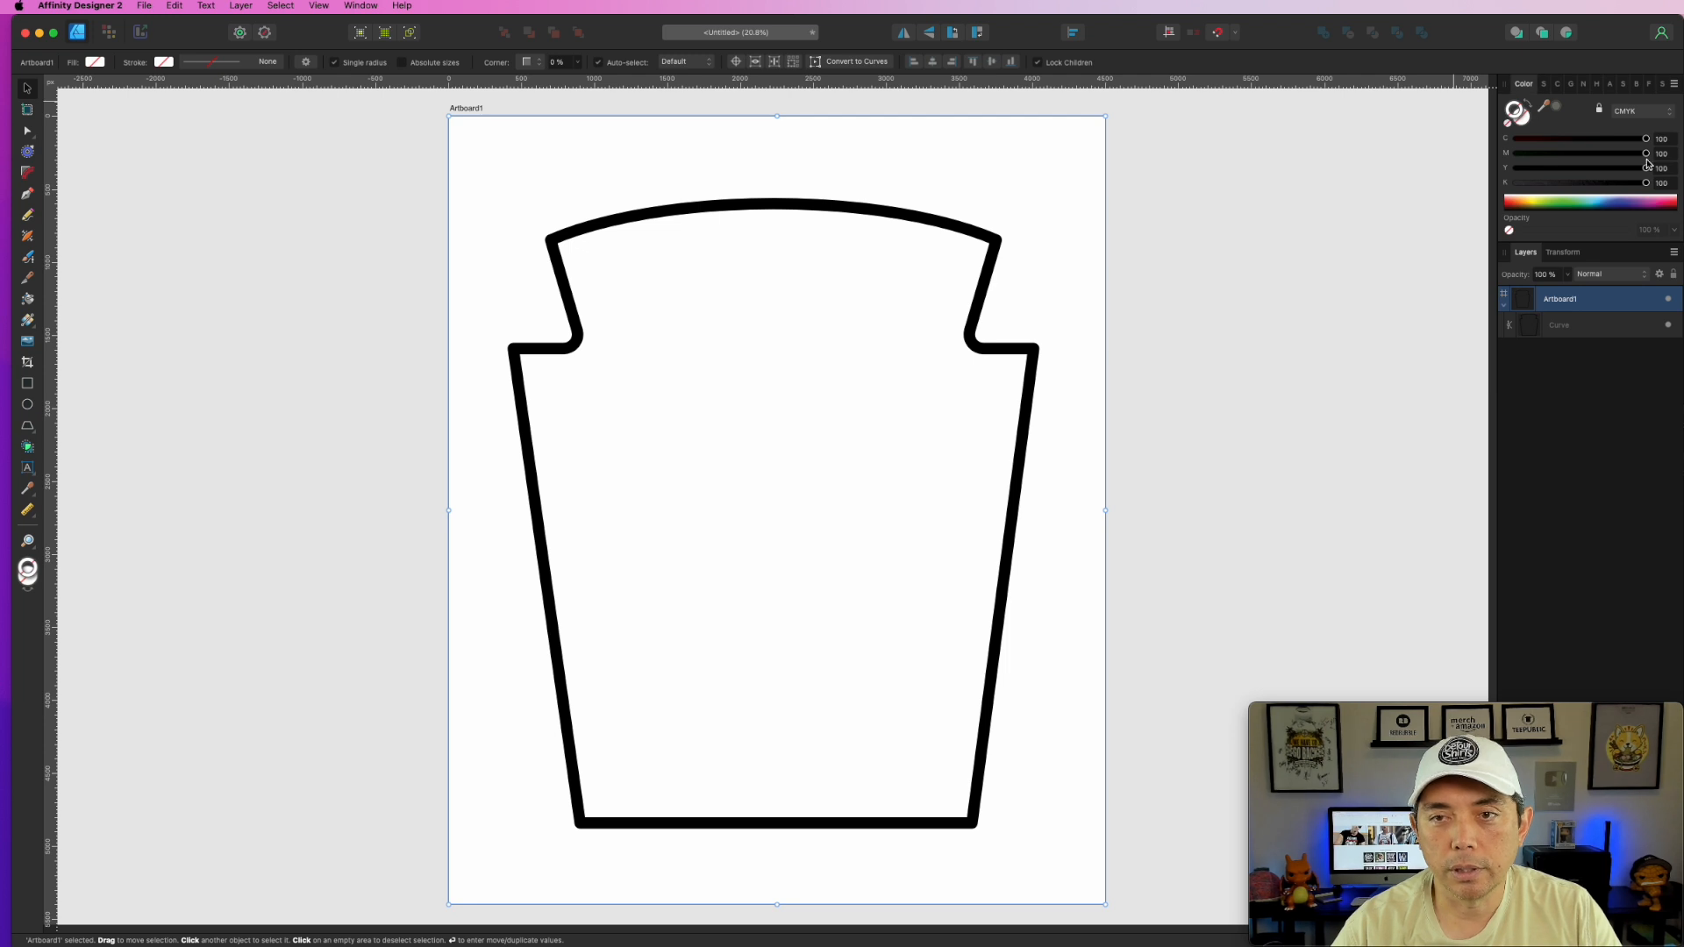
{"action": "left_click_drag", "start_coordinate": [1649, 168], "coordinate": [1476, 166]}
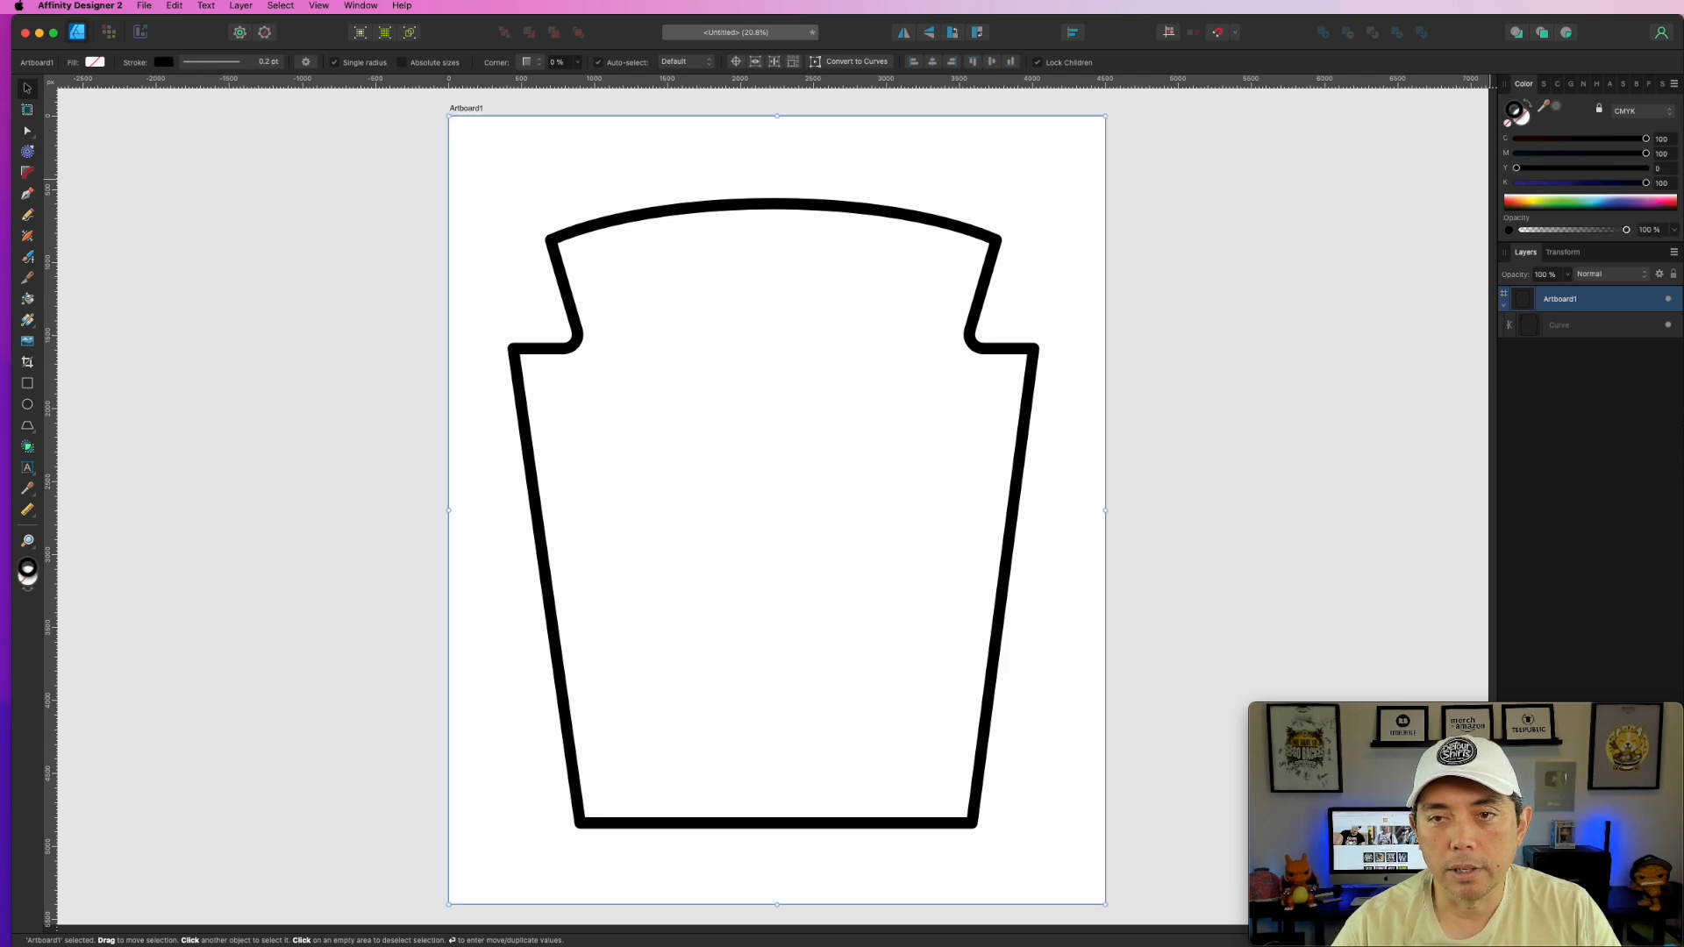
{"action": "left_click_drag", "start_coordinate": [1647, 183], "coordinate": [1486, 133]}
{"action": "left_click", "coordinate": [1528, 104]}
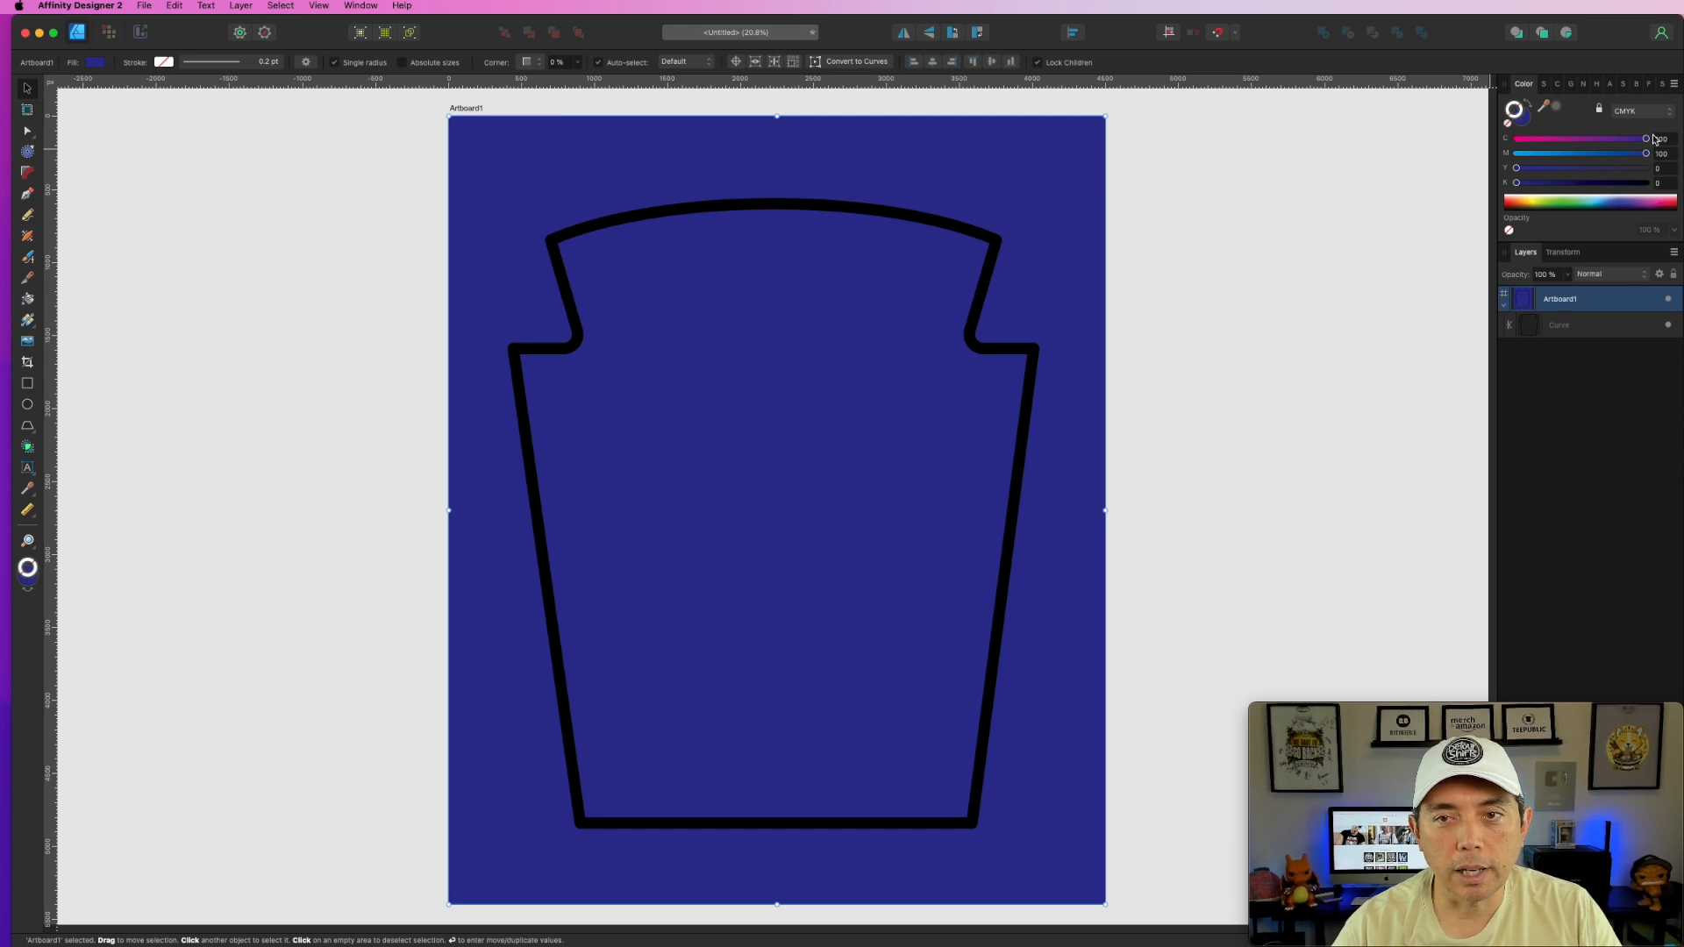
{"action": "left_click_drag", "start_coordinate": [1636, 158], "coordinate": [1263, 153]}
{"action": "left_click_drag", "start_coordinate": [1645, 139], "coordinate": [1559, 138]}
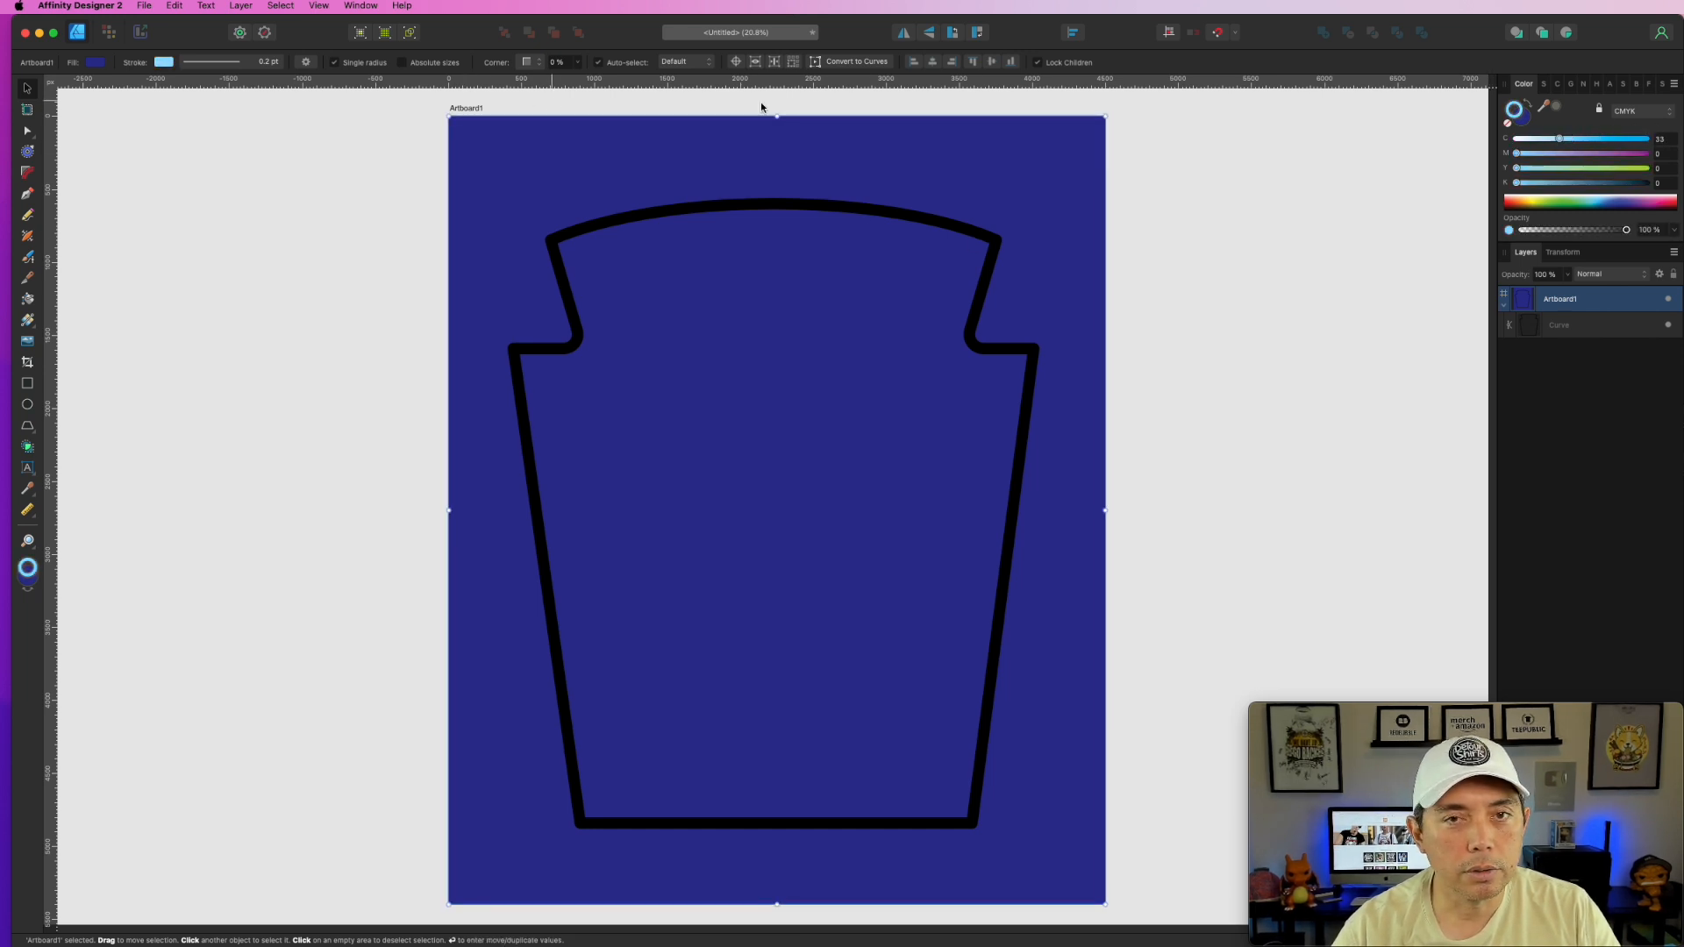
{"action": "left_click", "coordinate": [1508, 123]}
{"action": "left_click", "coordinate": [1523, 119]}
{"action": "left_click_drag", "start_coordinate": [1645, 137], "coordinate": [921, 140]}
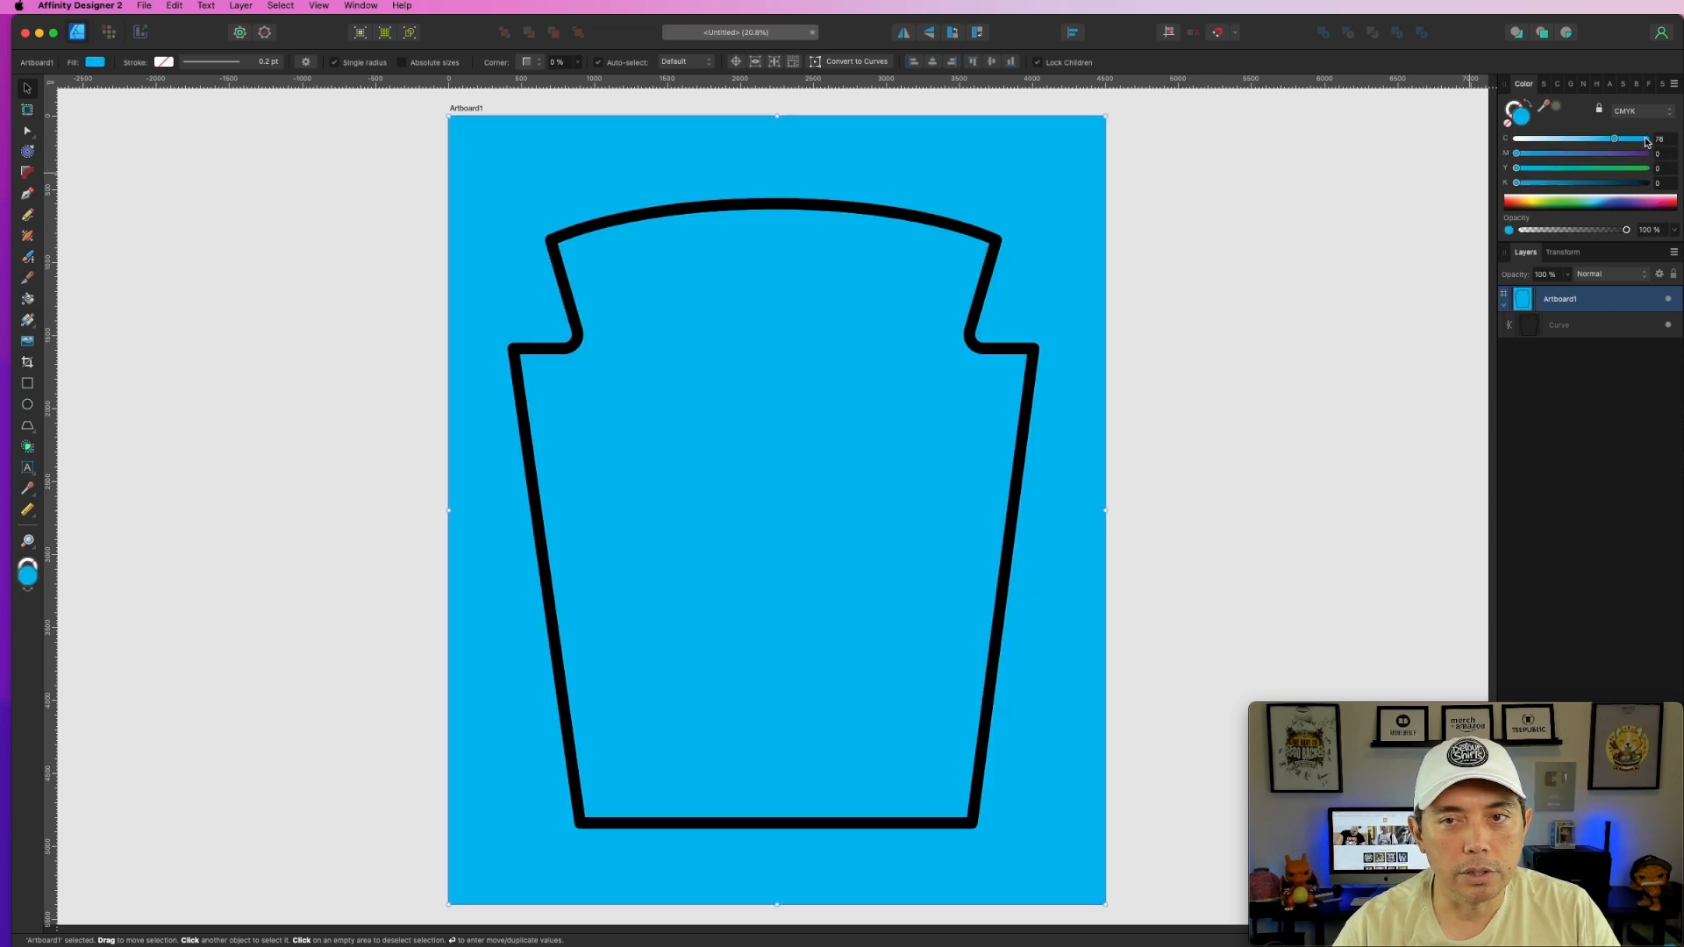
{"action": "left_click_drag", "start_coordinate": [1614, 140], "coordinate": [1553, 138]}
{"action": "left_click", "coordinate": [361, 166]}
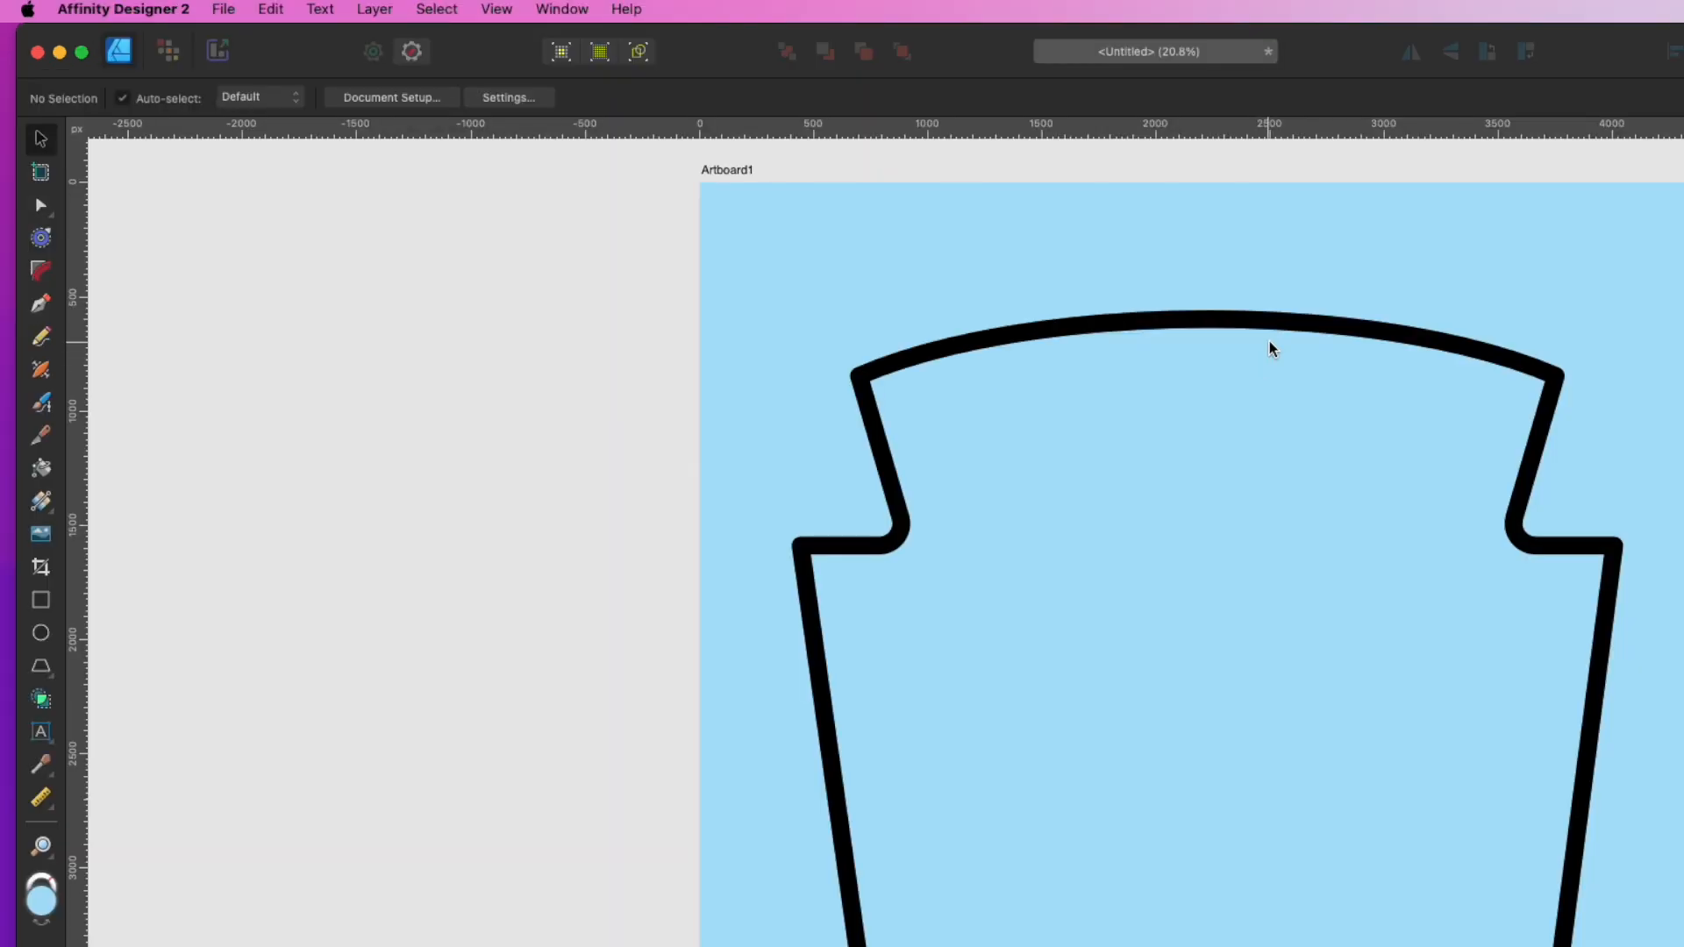
{"action": "left_click", "coordinate": [1271, 328]}
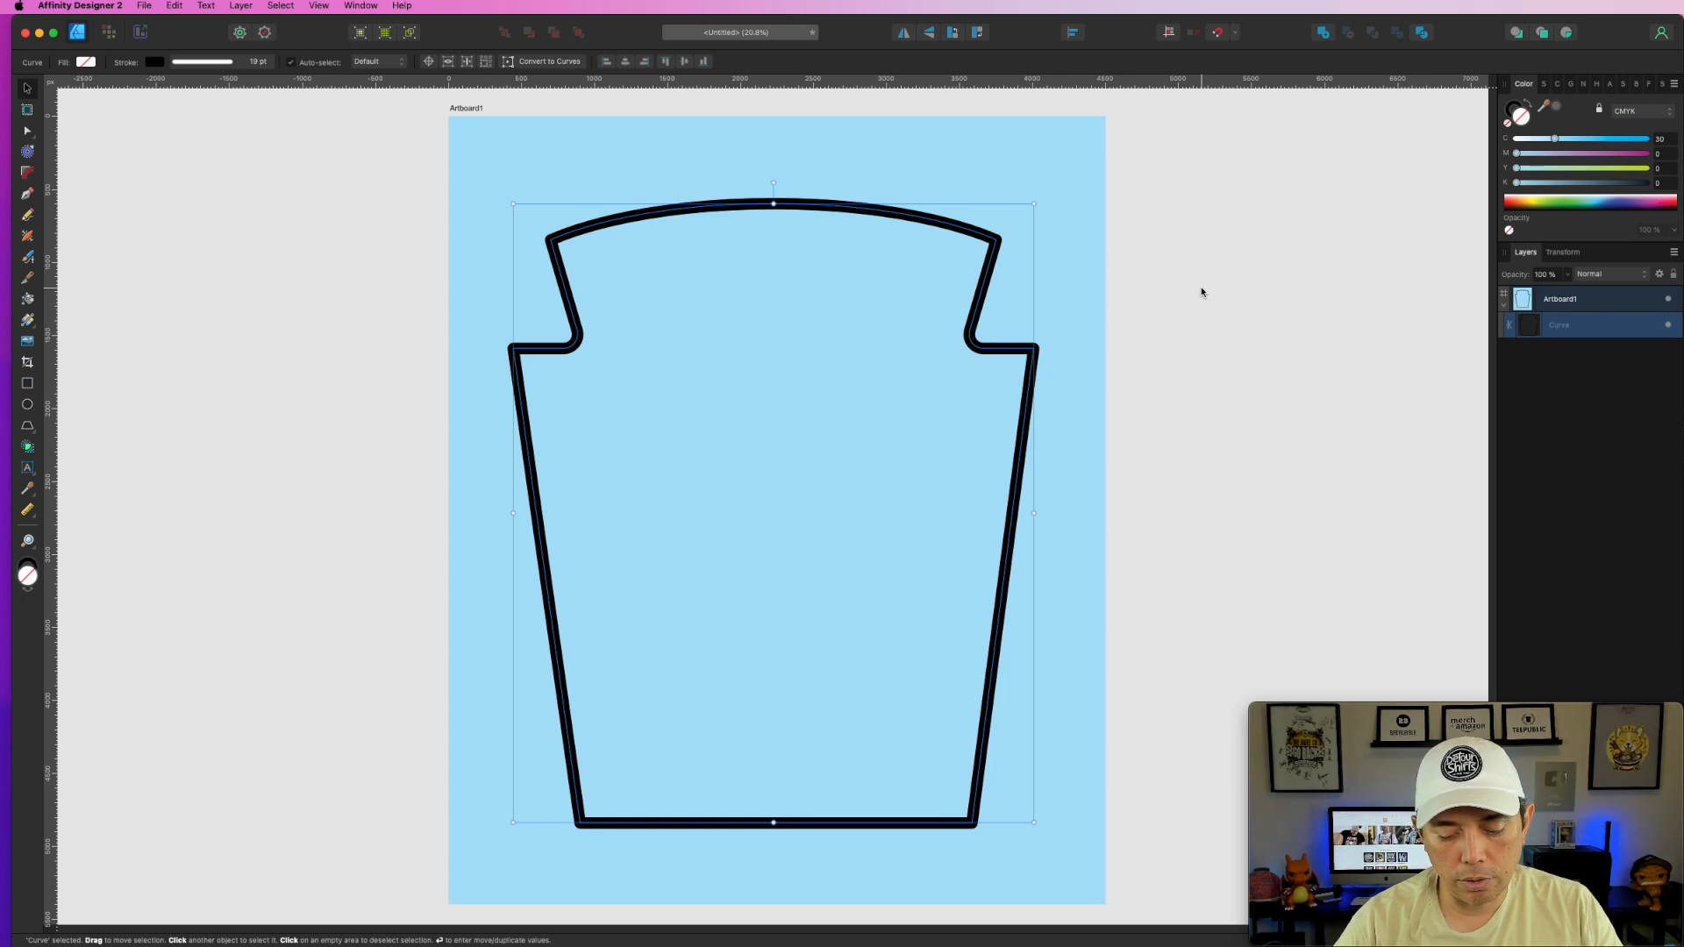
- Duplicate the label outline and offset the copy inward with the Contour tool
{"action": "key", "text": "super+j"}
{"action": "left_click", "coordinate": [1567, 359]}
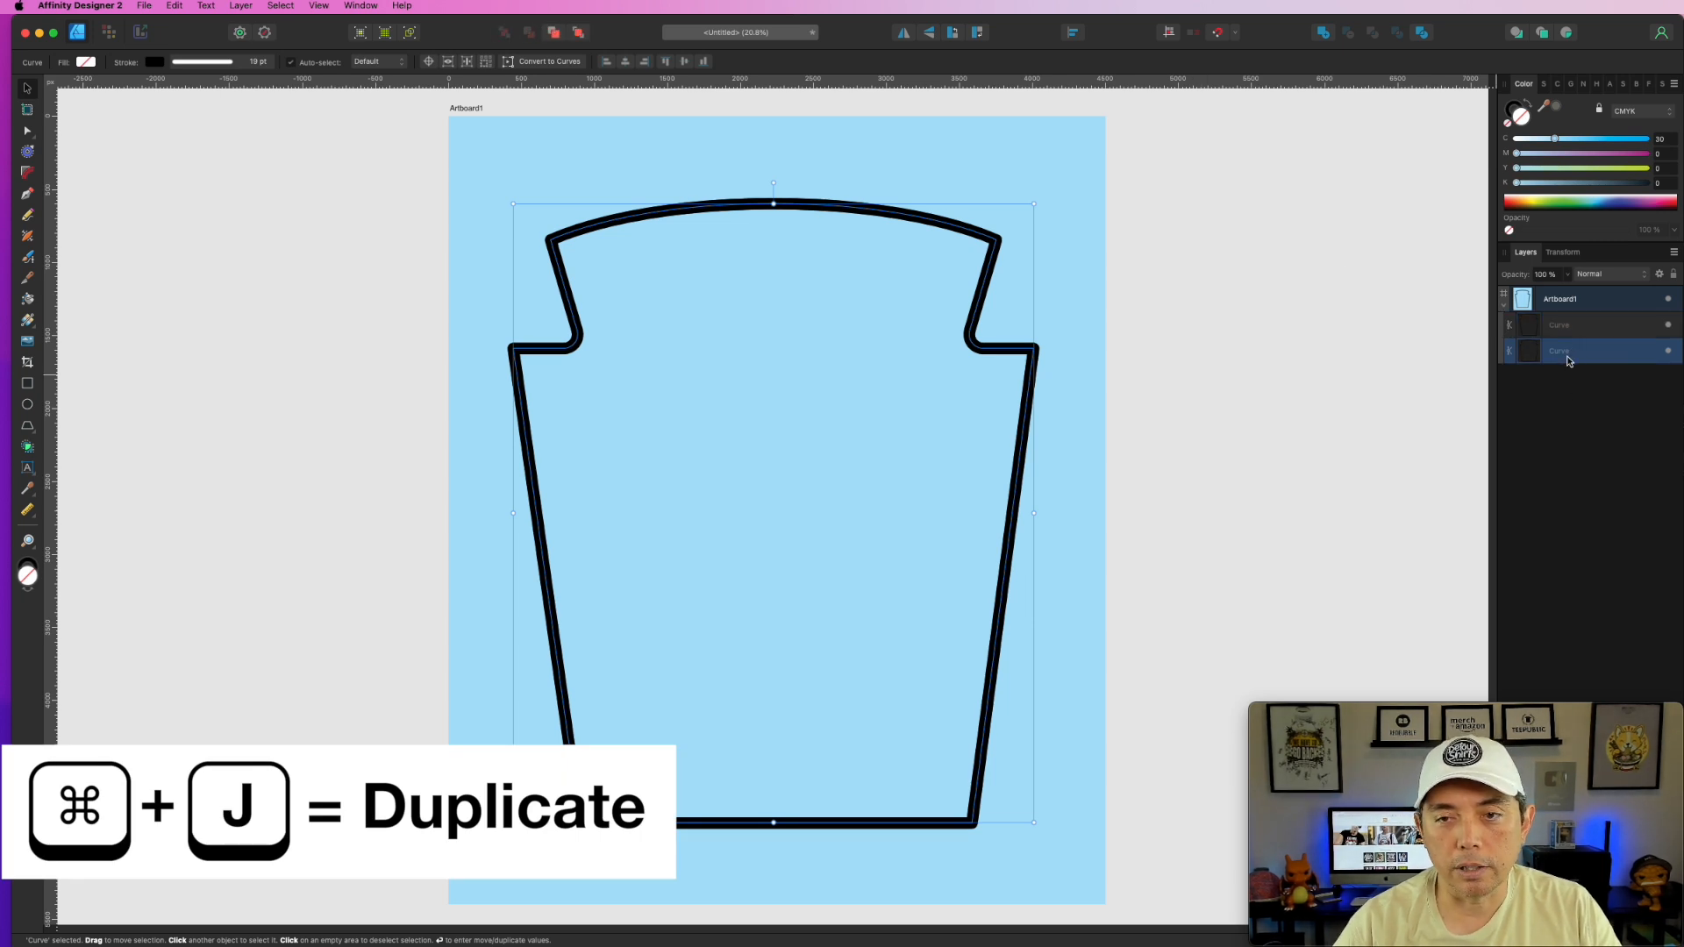
{"action": "left_click", "coordinate": [1562, 330]}
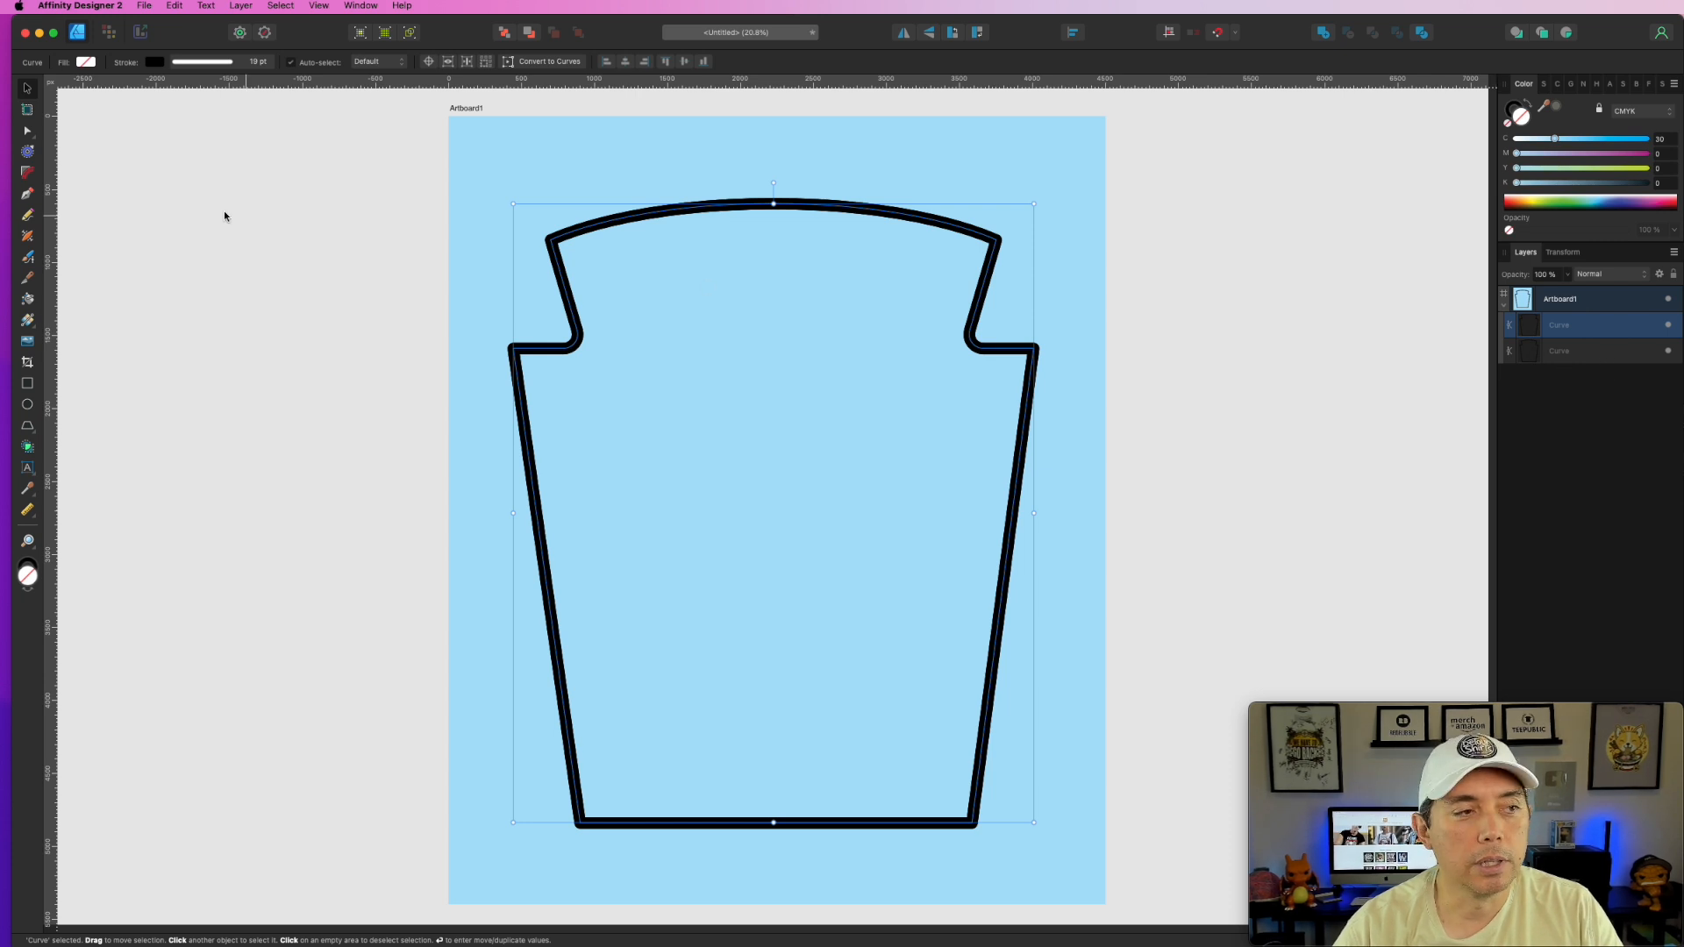
{"action": "left_click", "coordinate": [27, 152]}
{"action": "left_click_drag", "start_coordinate": [1033, 208], "coordinate": [1008, 209]}
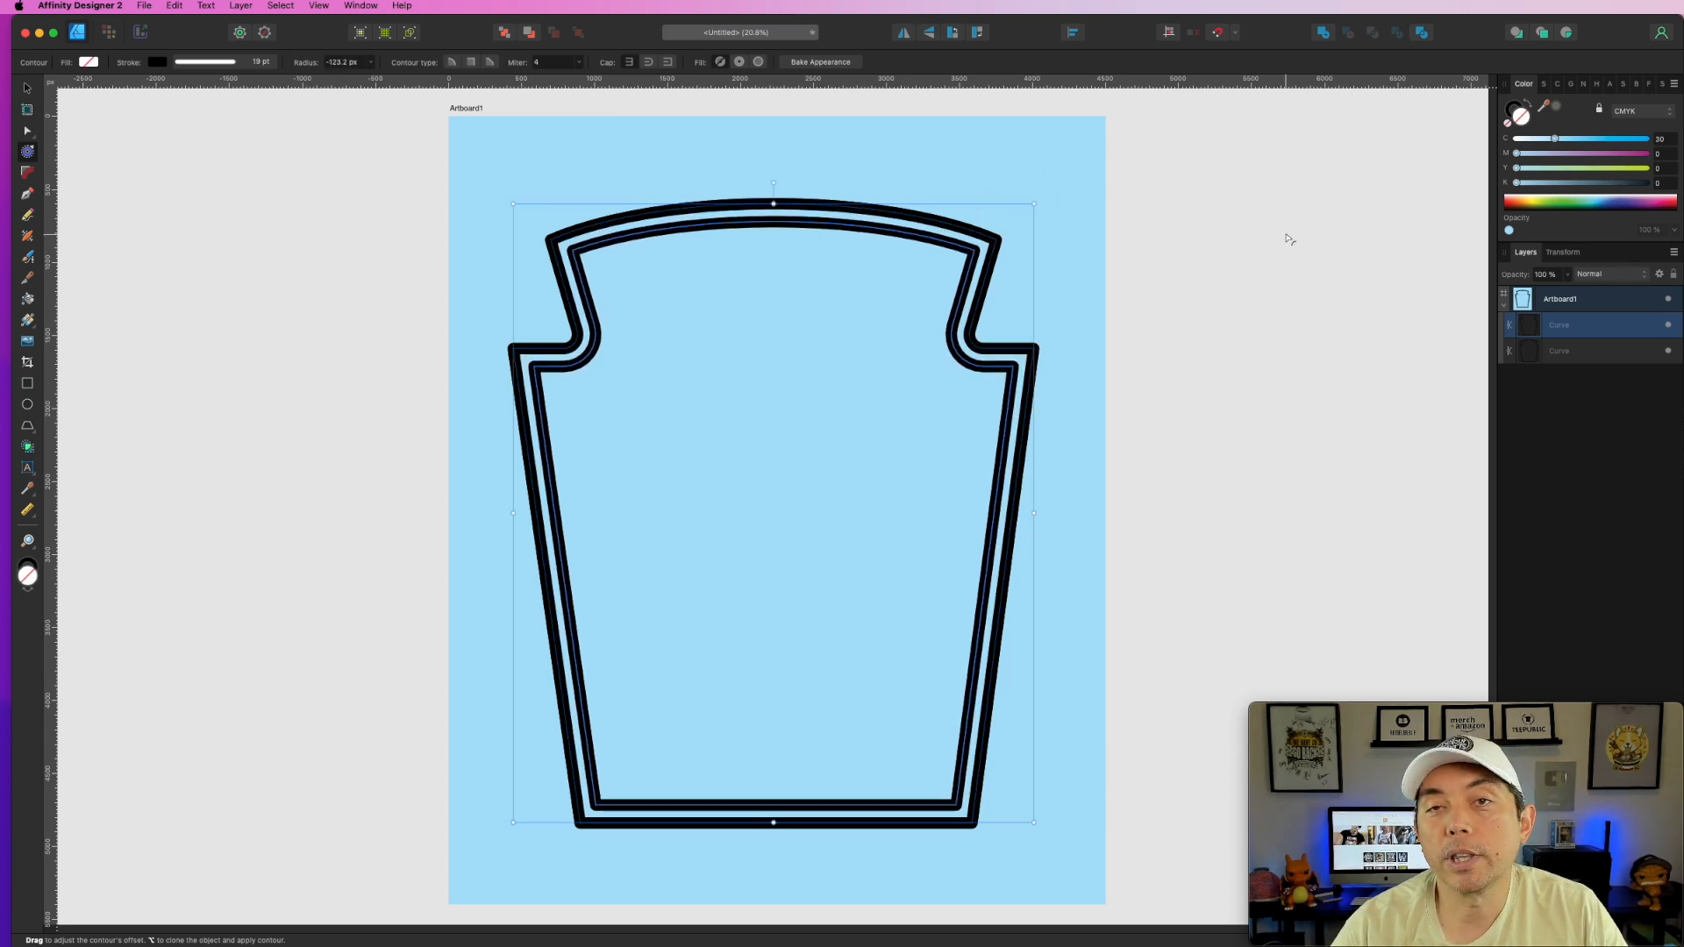
- Set the inner outline's stroke width to 13 pt
{"action": "left_click", "coordinate": [1543, 84]}
{"action": "left_click_drag", "start_coordinate": [1587, 128], "coordinate": [1580, 128]}
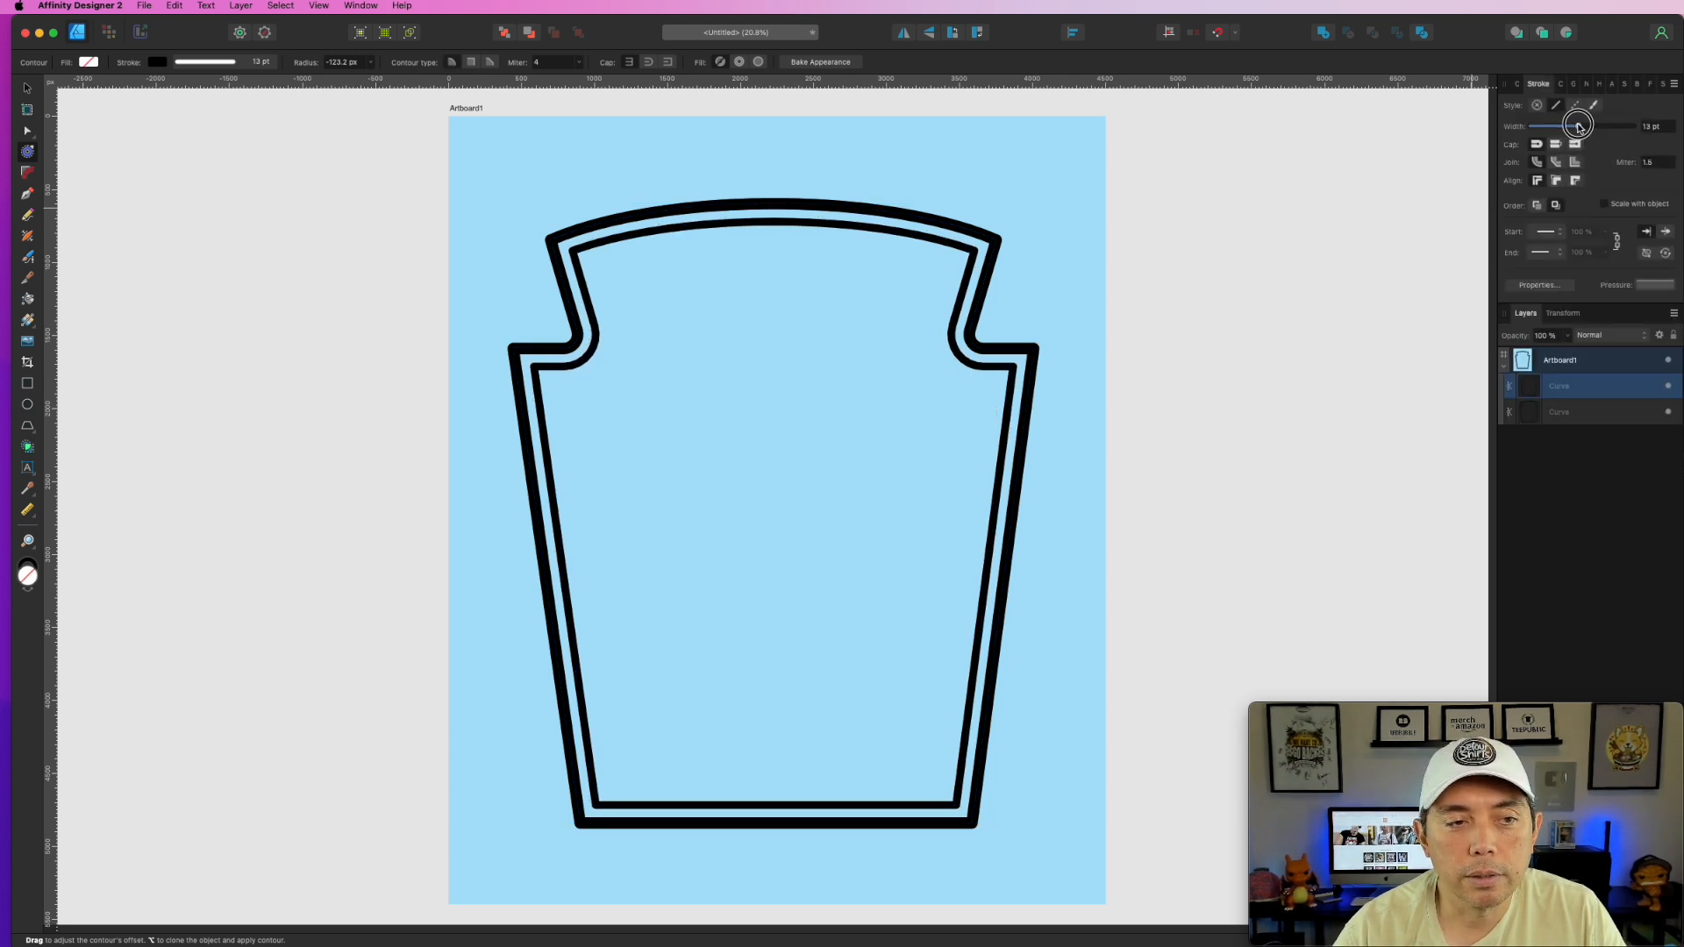
{"action": "left_click", "coordinate": [1344, 214]}
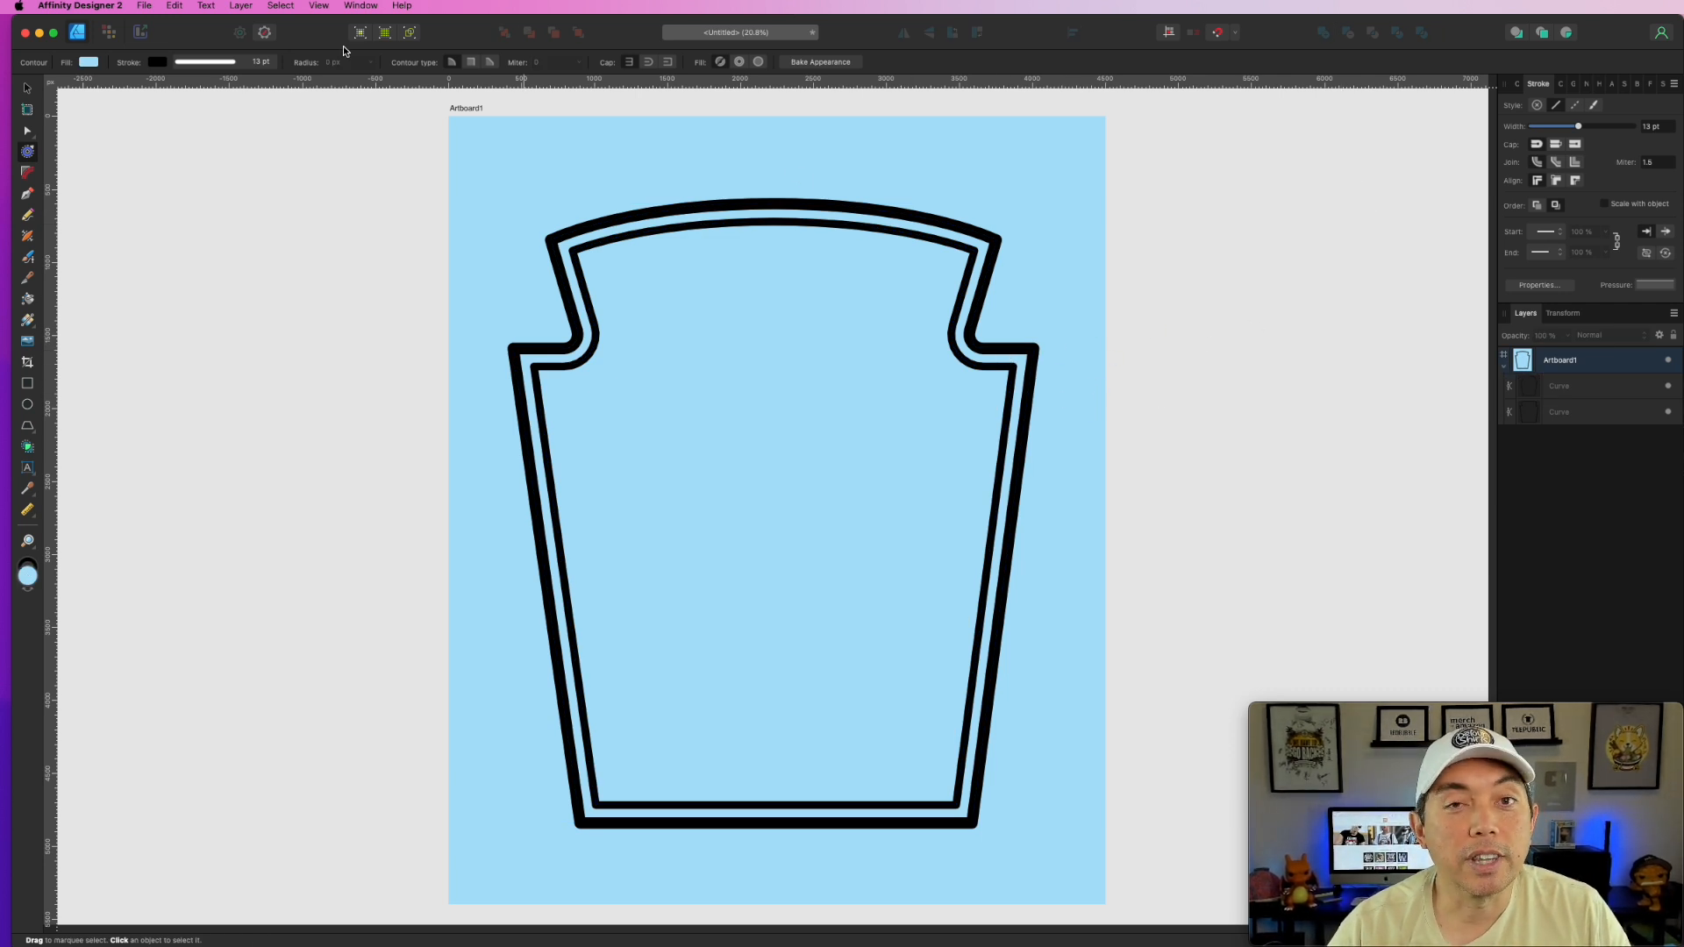
{"action": "left_click", "coordinate": [27, 89]}
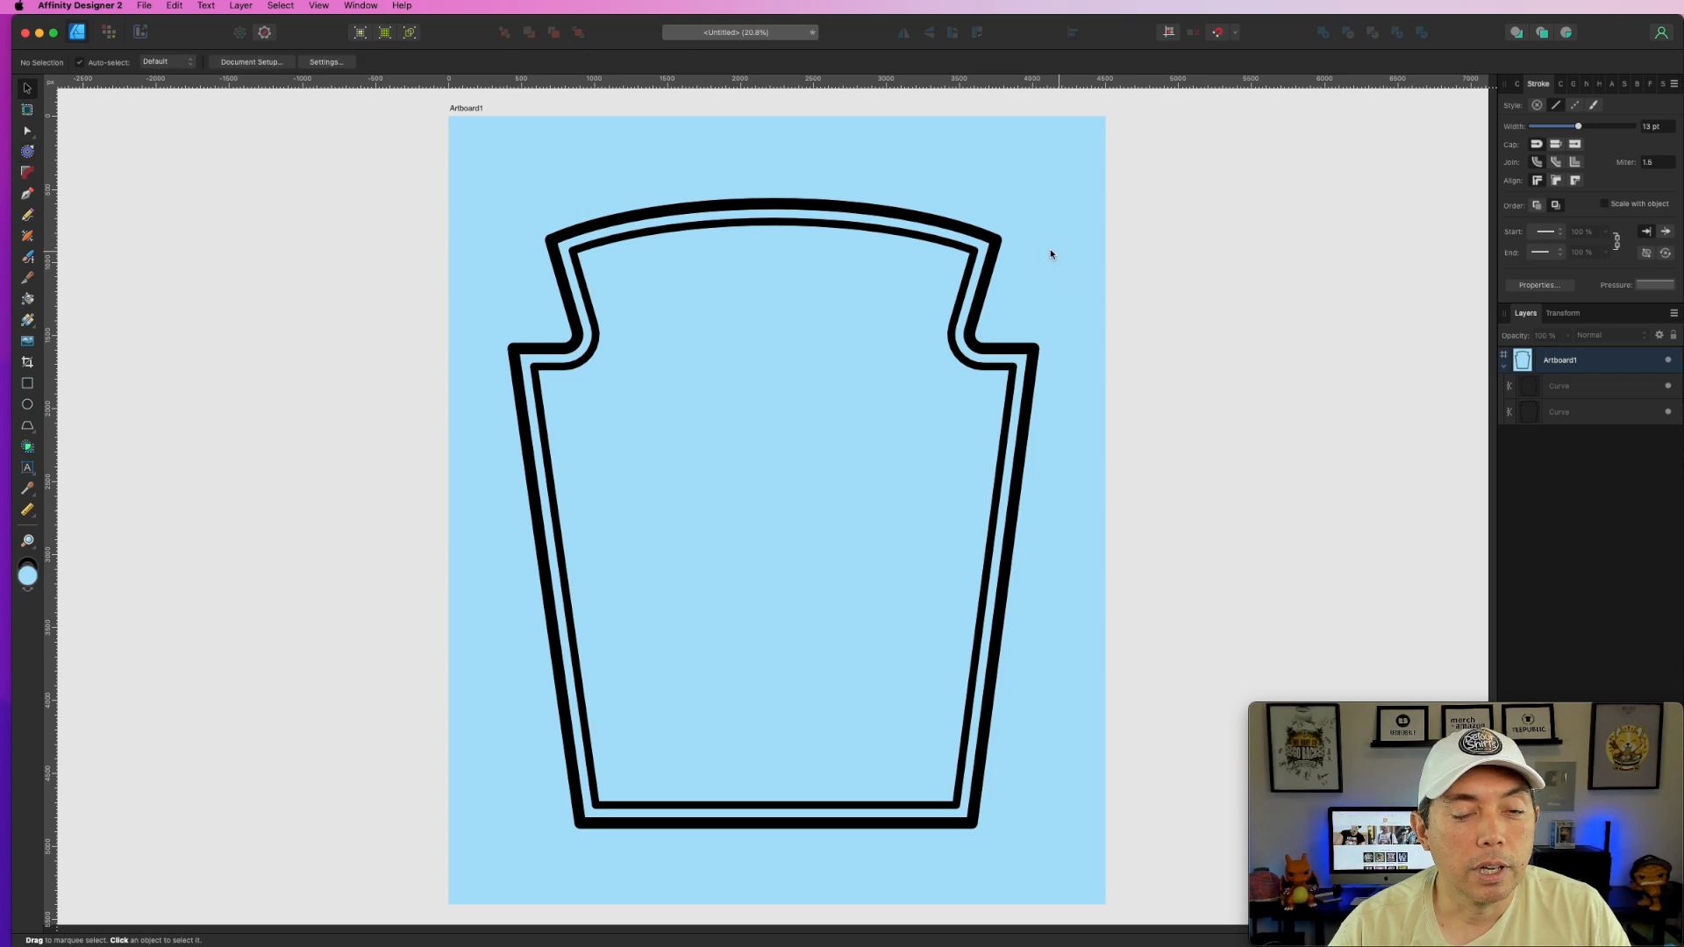
- Duplicate the outer label outline and offset the copy outward into a wide border with the Contour Tool
{"action": "left_click", "coordinate": [997, 244]}
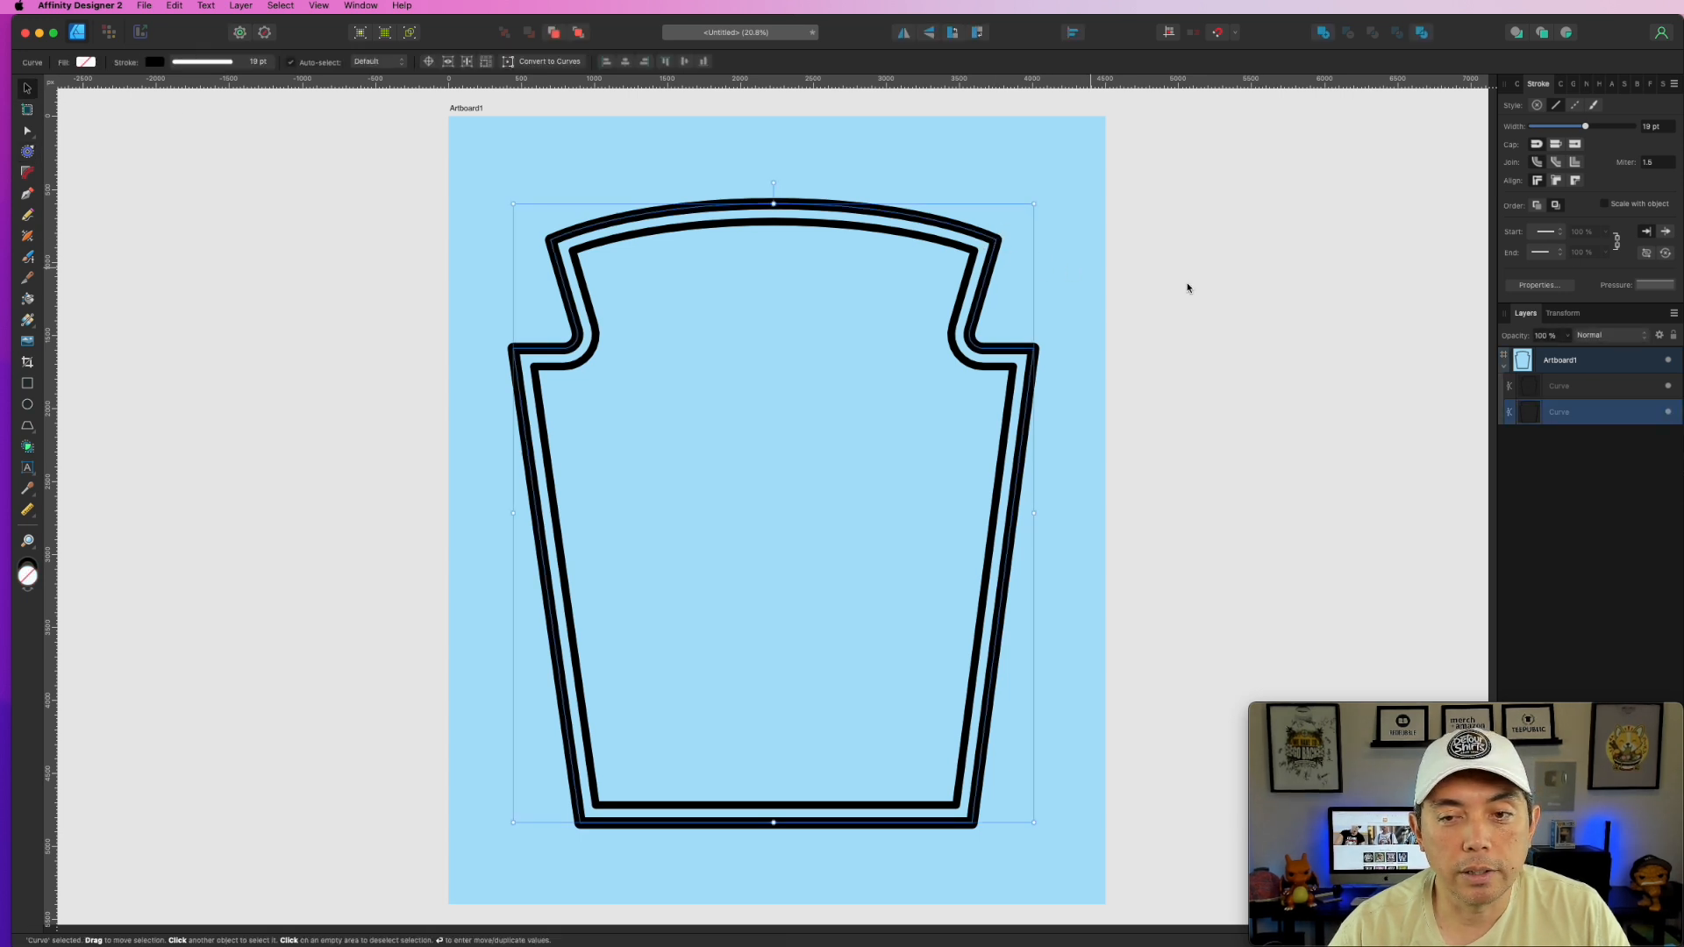
{"action": "key", "text": "super+j"}
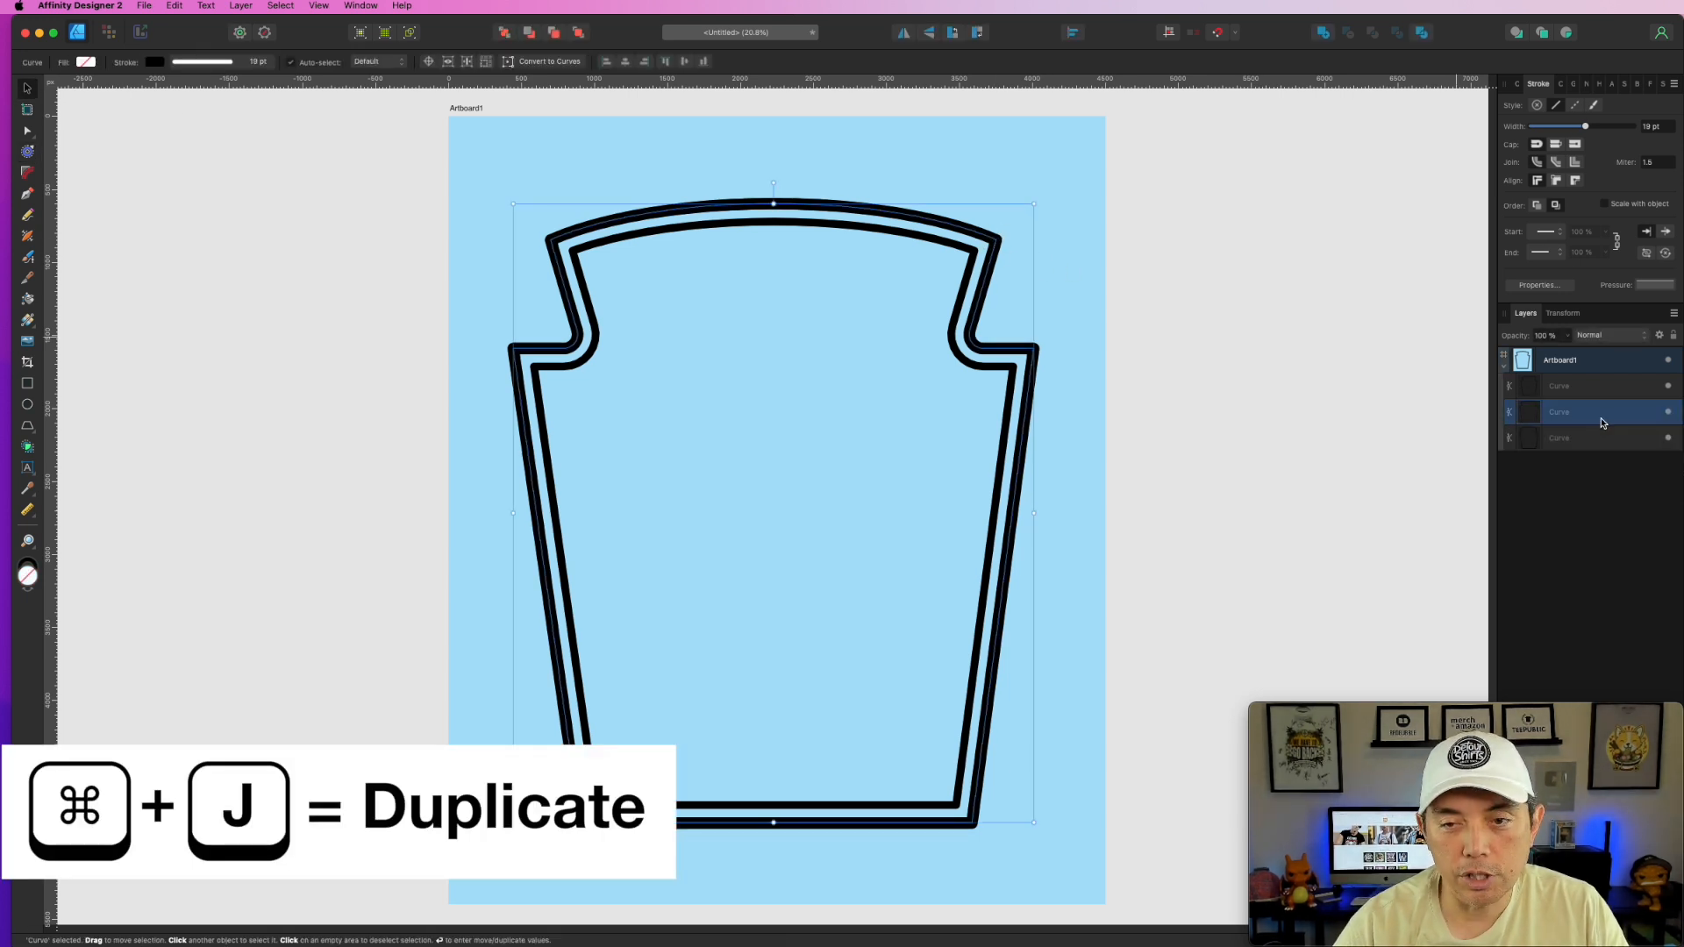
{"action": "left_click", "coordinate": [1591, 443]}
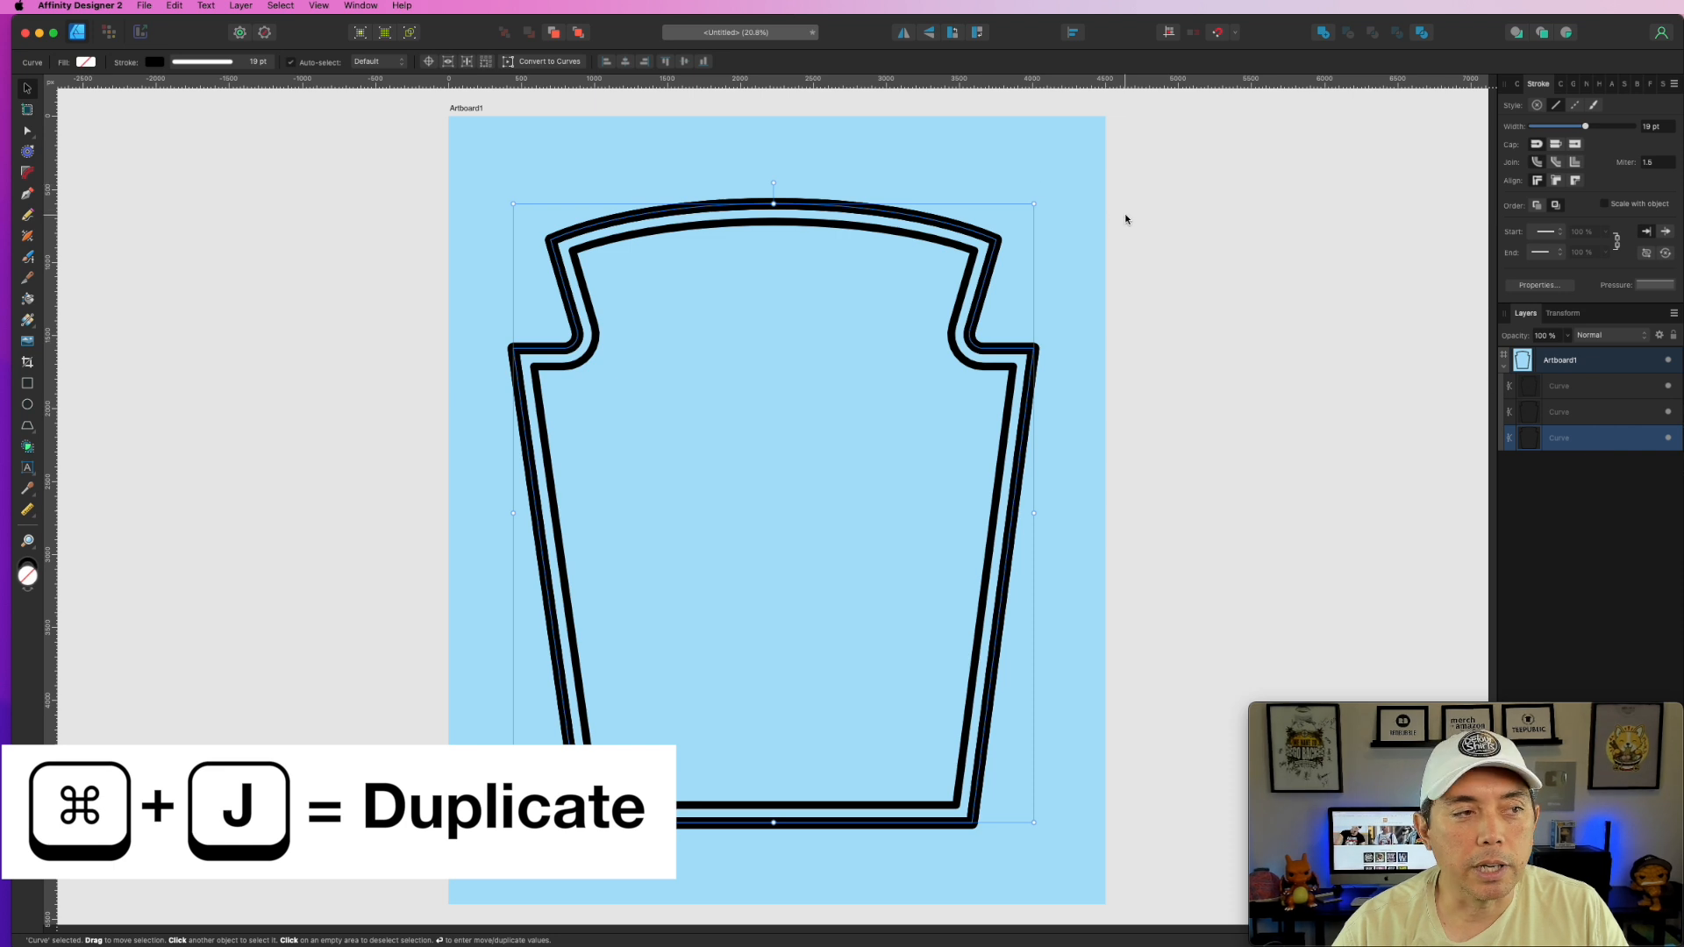
{"action": "left_click", "coordinate": [29, 155]}
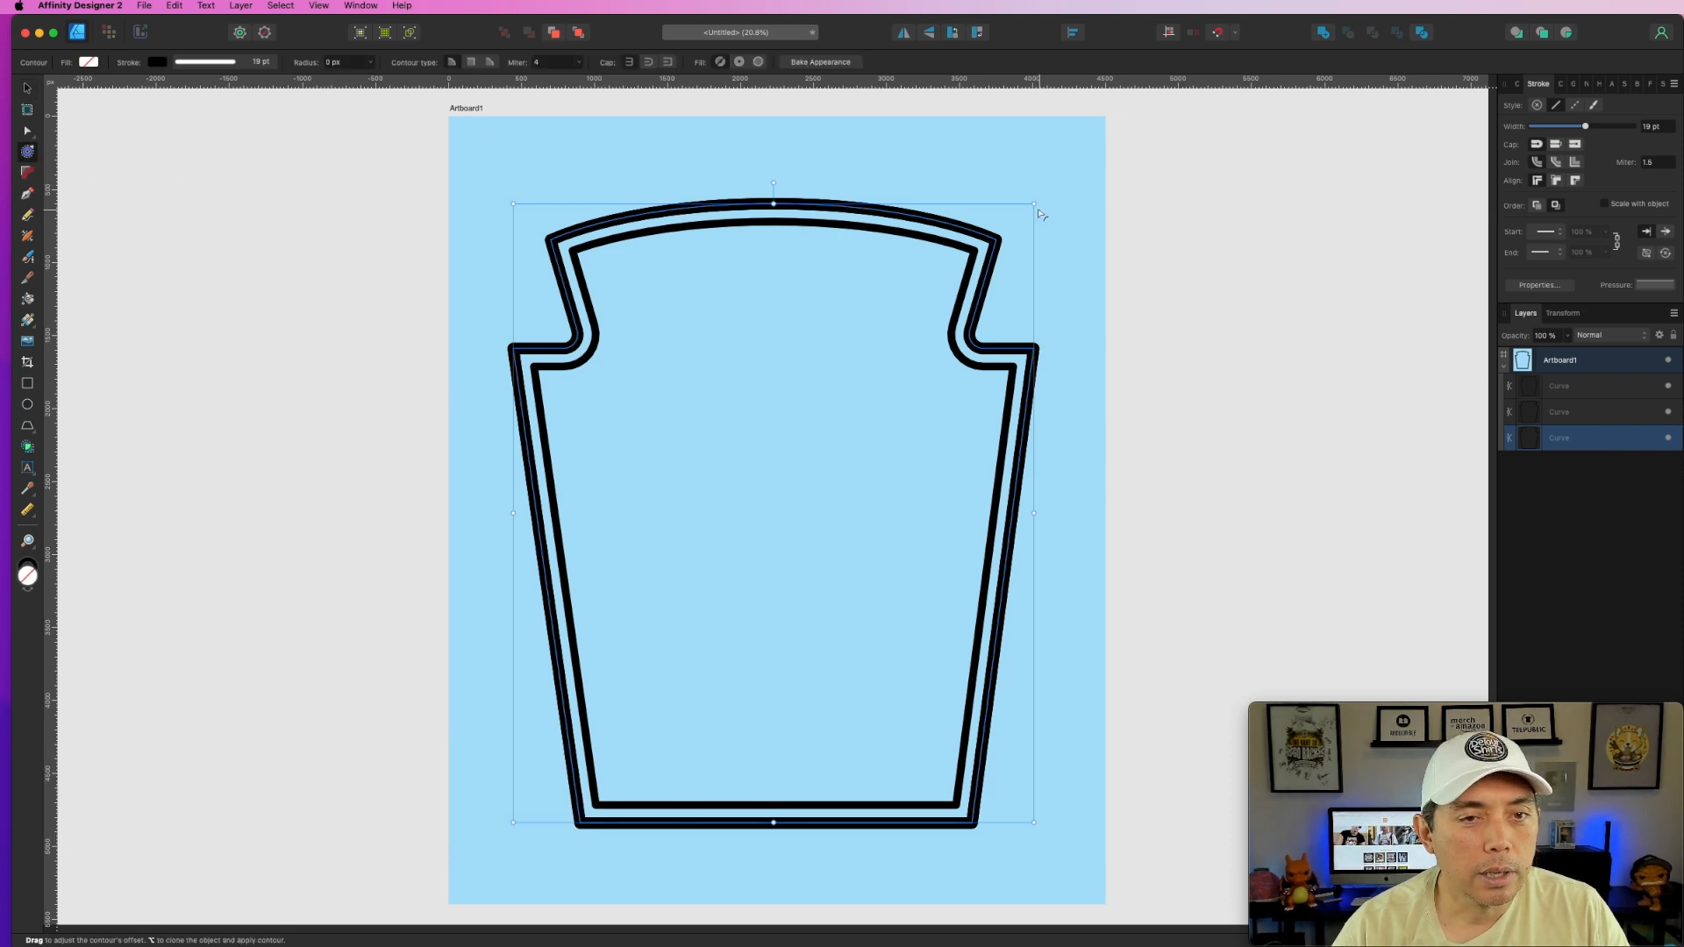
{"action": "left_click_drag", "start_coordinate": [1036, 208], "coordinate": [1004, 245]}
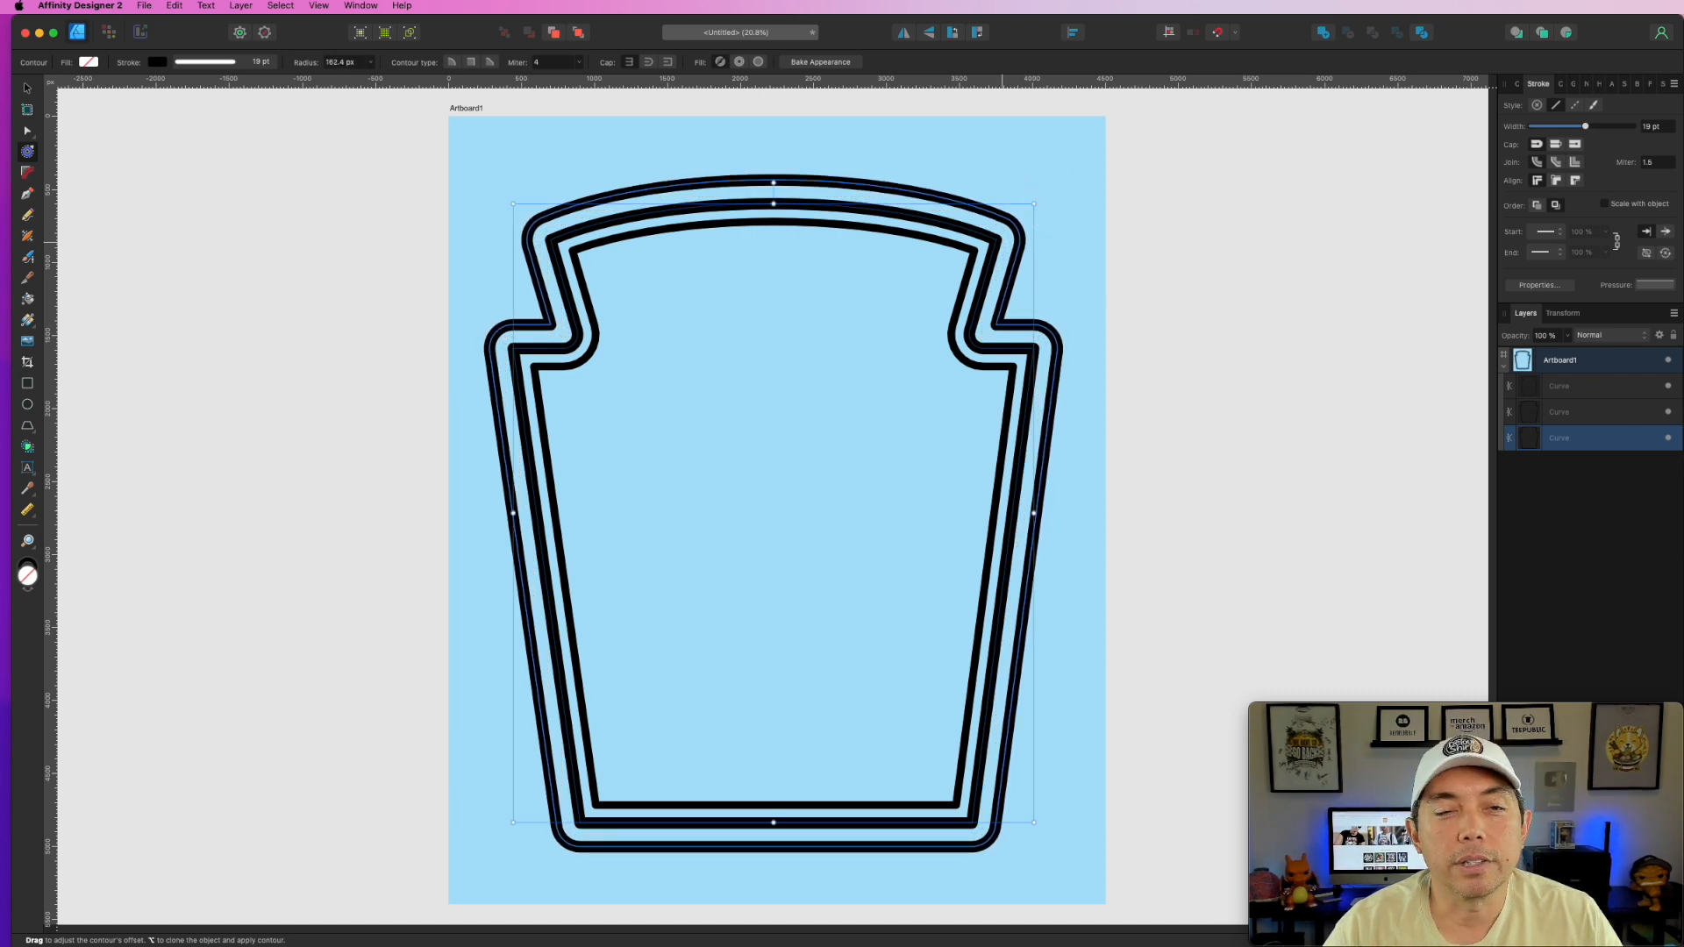
- Fill the offset border shape white and remove its black stroke
{"action": "left_click", "coordinate": [1519, 85]}
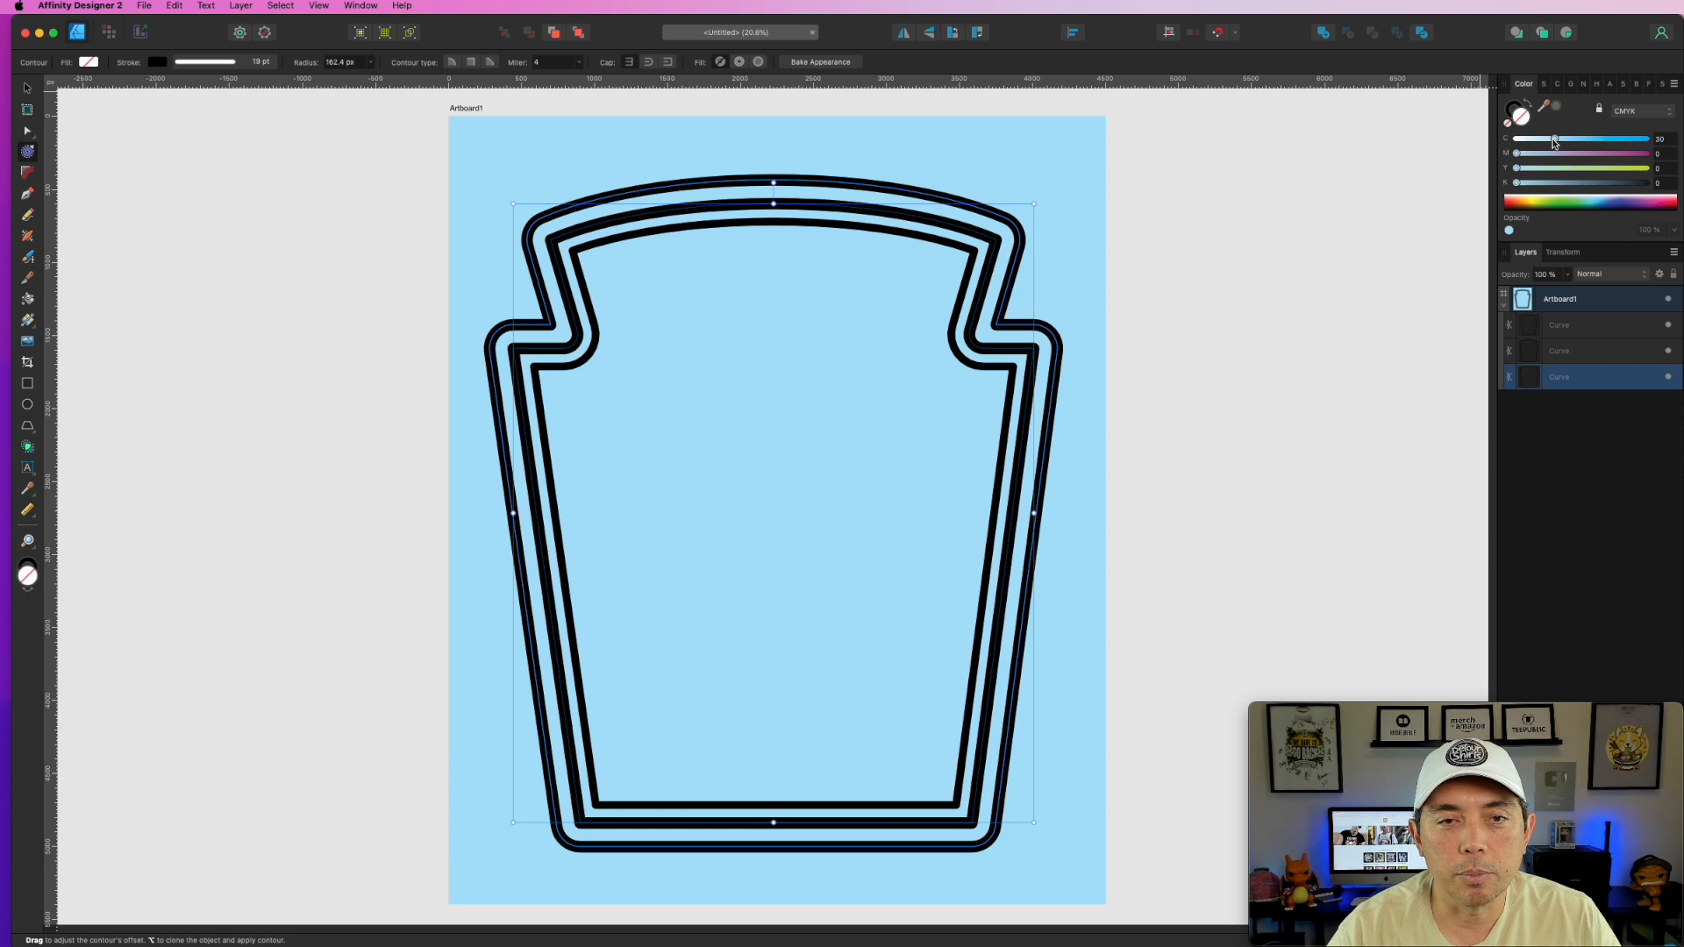
{"action": "left_click_drag", "start_coordinate": [1555, 143], "coordinate": [1325, 128]}
{"action": "left_click", "coordinate": [1514, 110]}
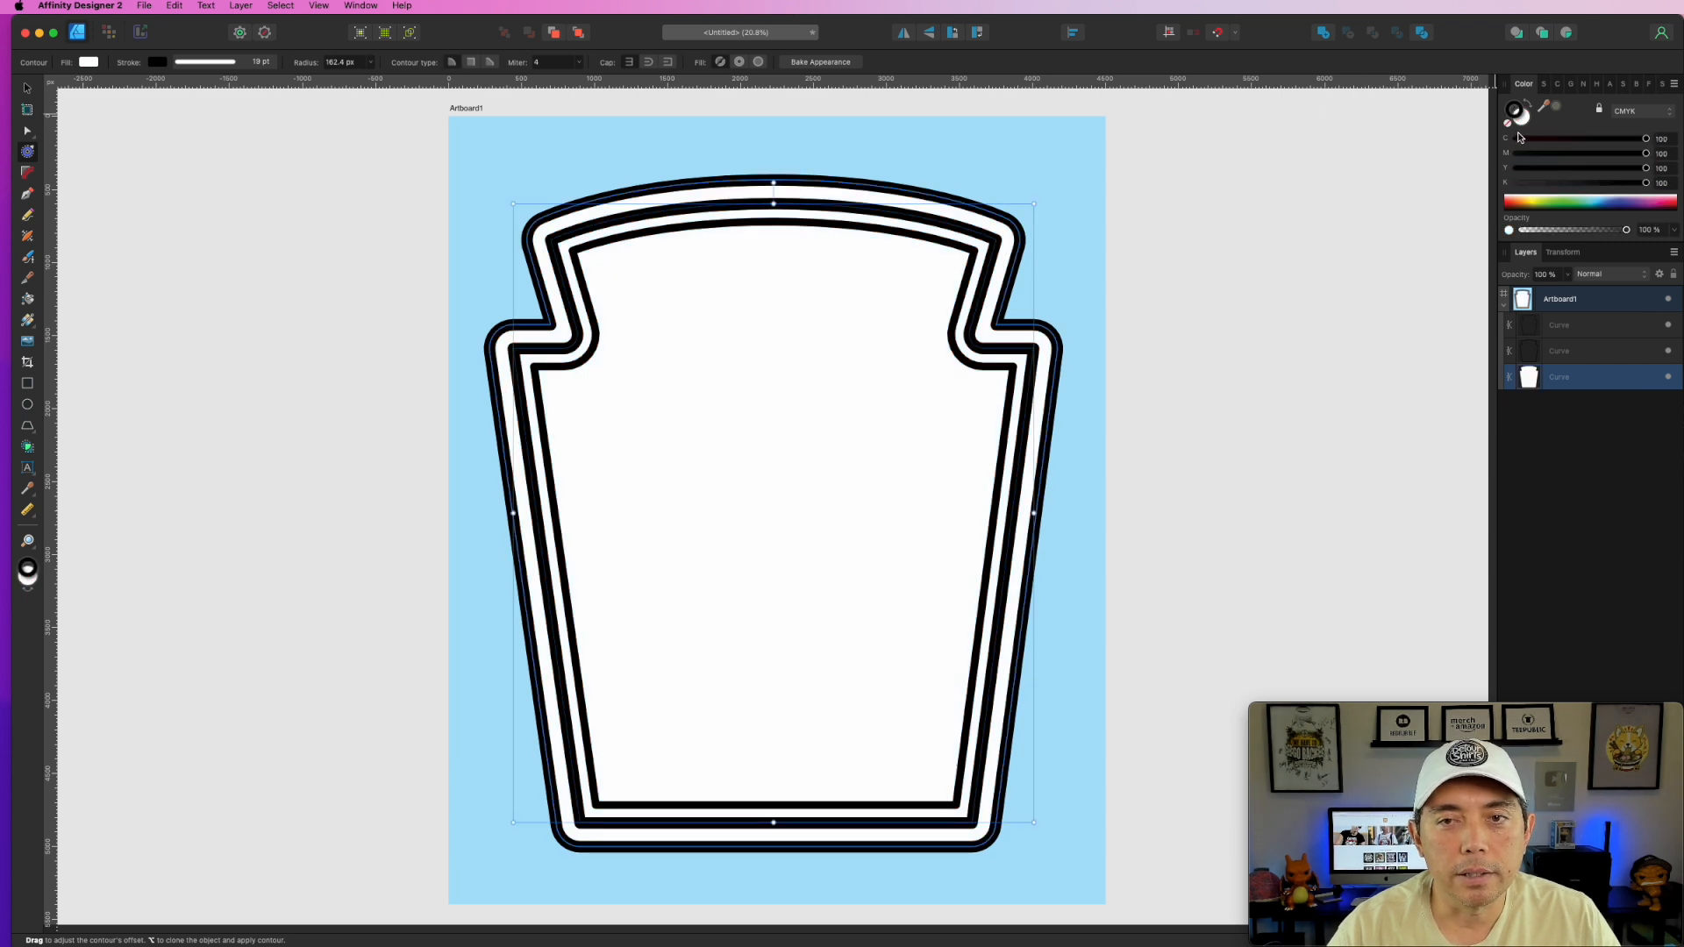
{"action": "left_click", "coordinate": [1508, 125]}
{"action": "left_click", "coordinate": [1182, 158]}
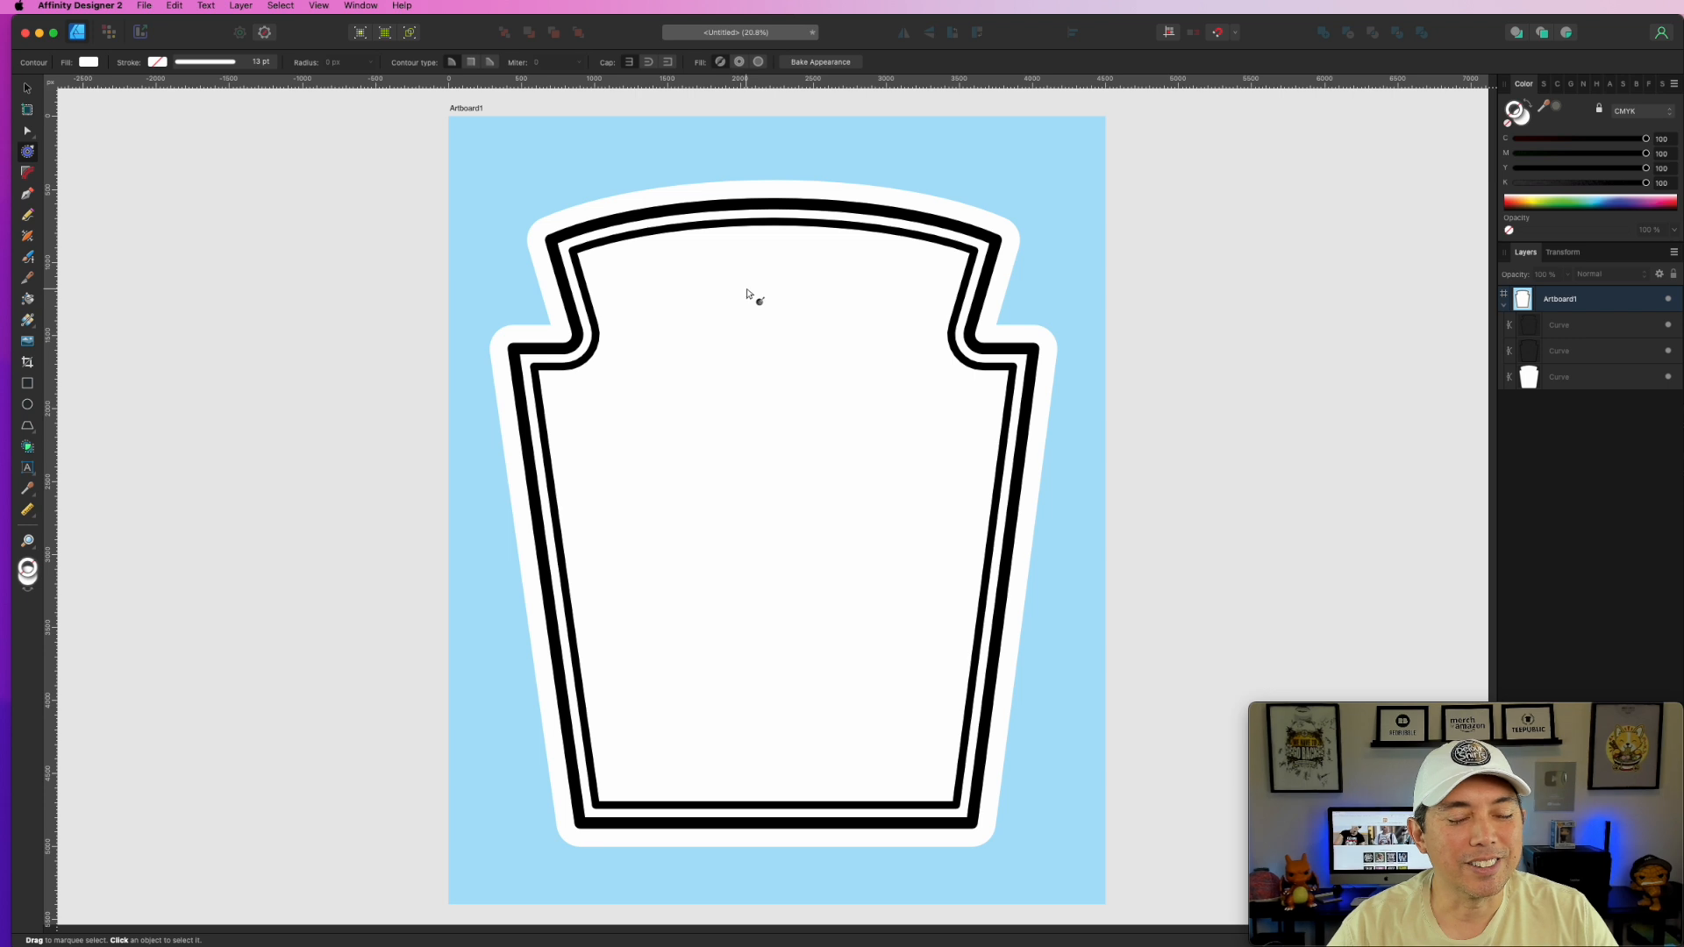
{"action": "left_click", "coordinate": [28, 89]}
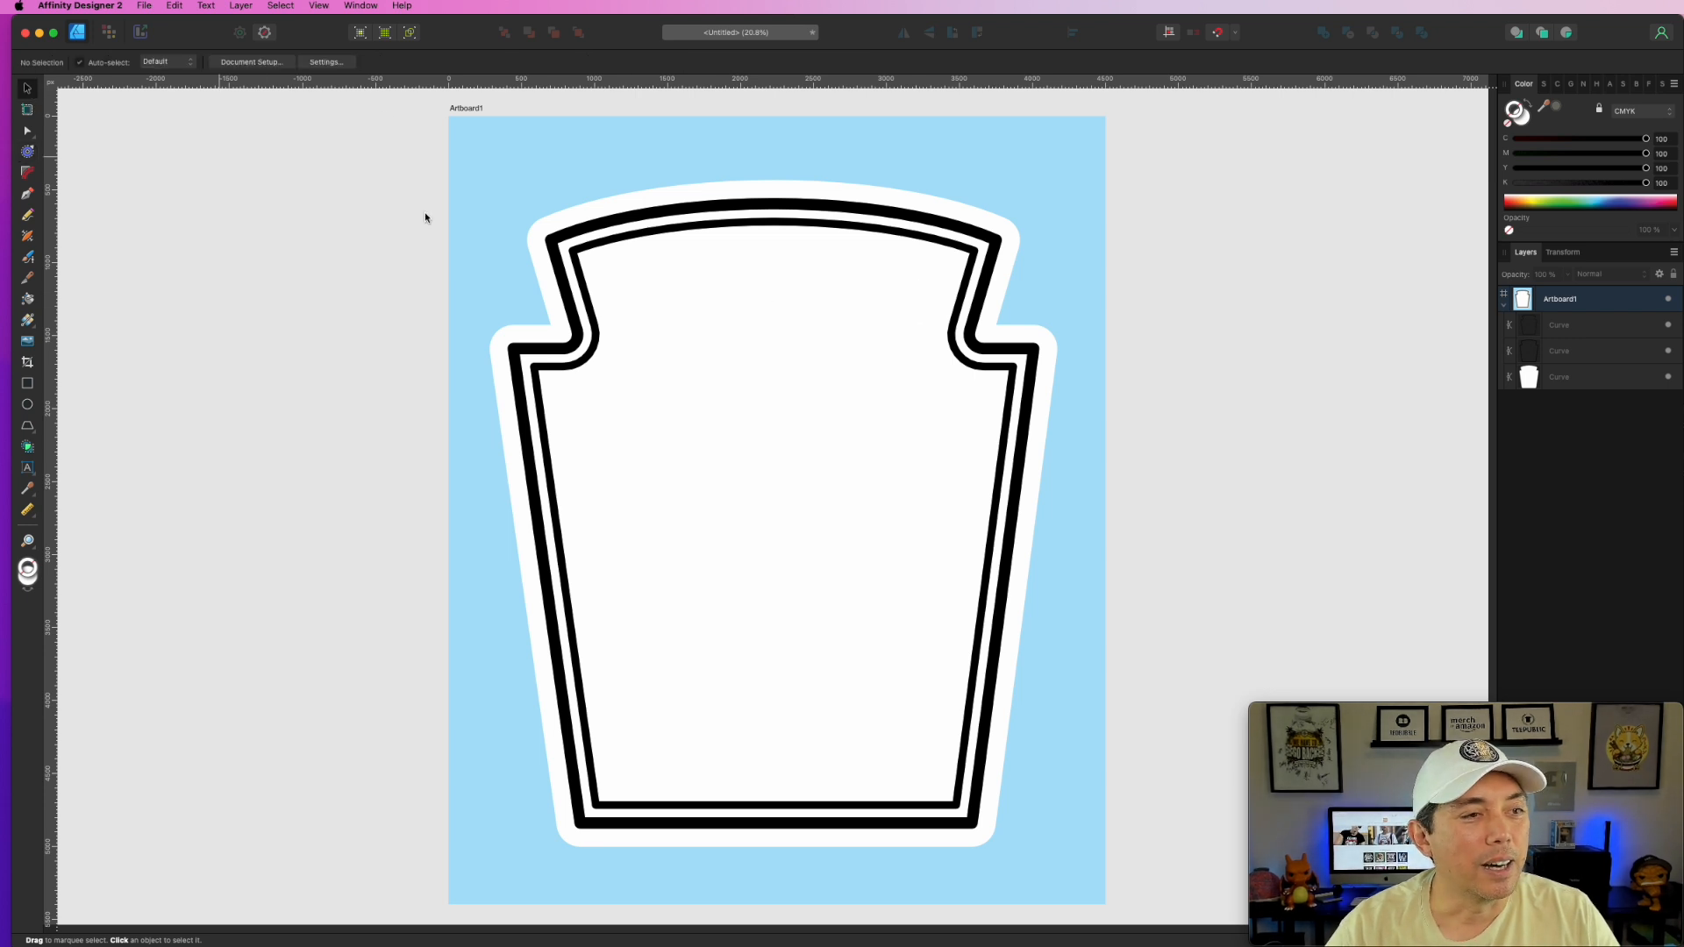
- Turn the outer and inner label outlines from black to red with the stroke colour sliders
{"action": "left_click", "coordinate": [1004, 354]}
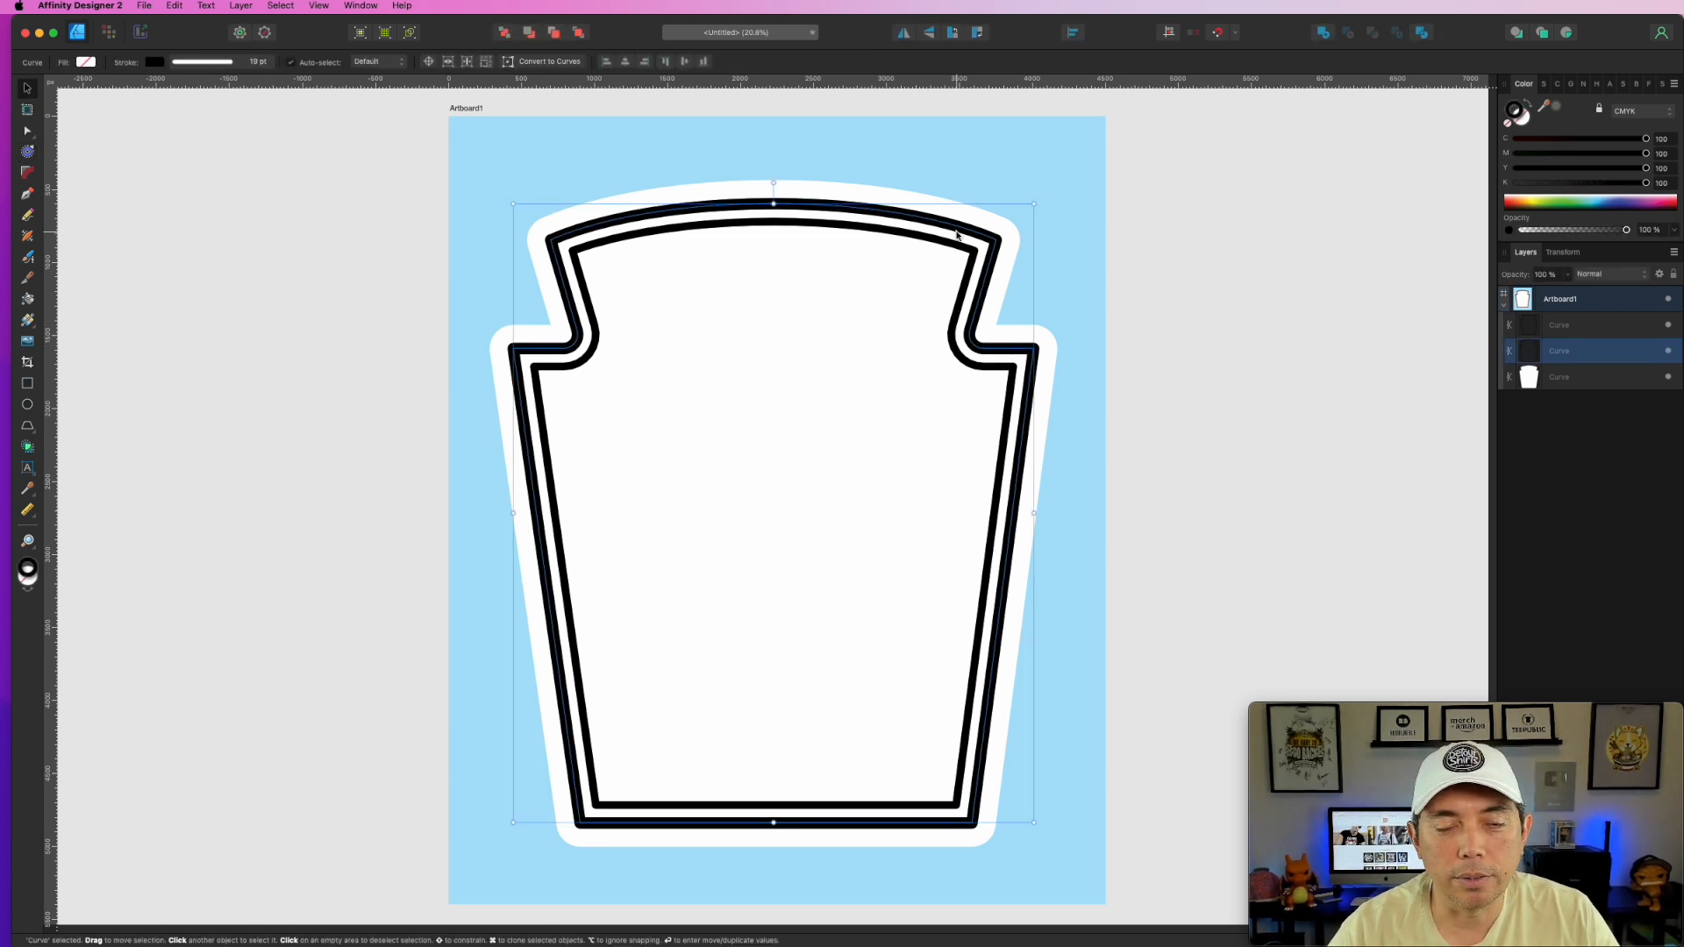
{"action": "left_click_drag", "start_coordinate": [1646, 185], "coordinate": [1329, 159]}
{"action": "left_click_drag", "start_coordinate": [1646, 140], "coordinate": [1050, 233]}
{"action": "left_click", "coordinate": [1050, 234]}
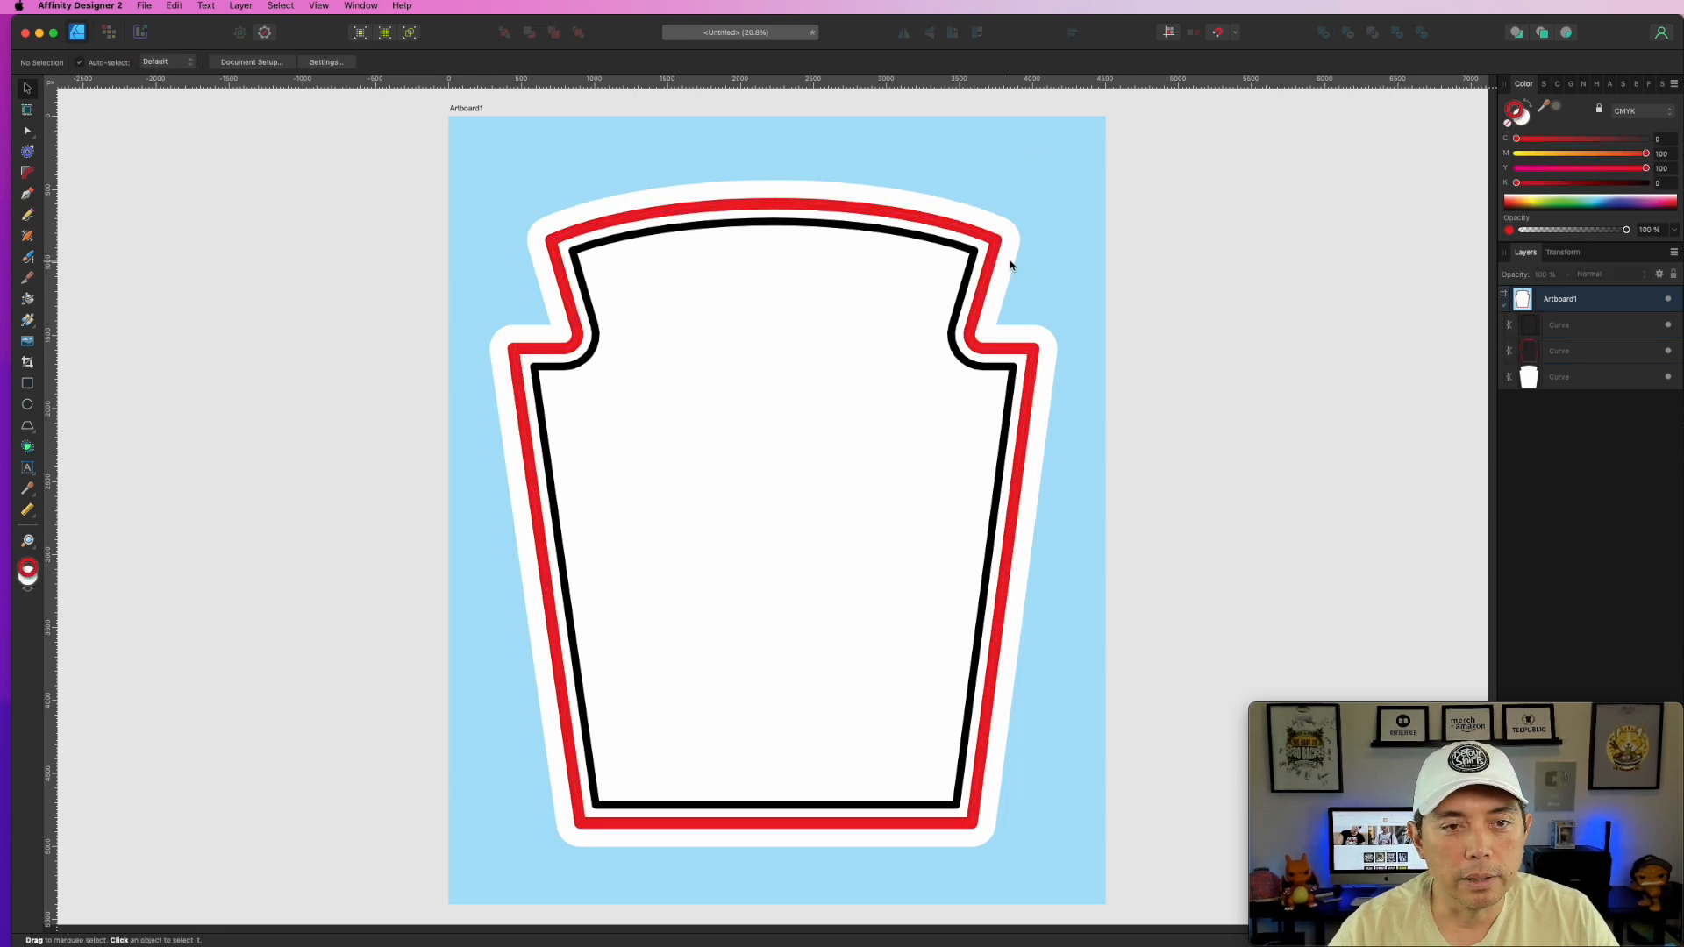
{"action": "left_click", "coordinate": [971, 254]}
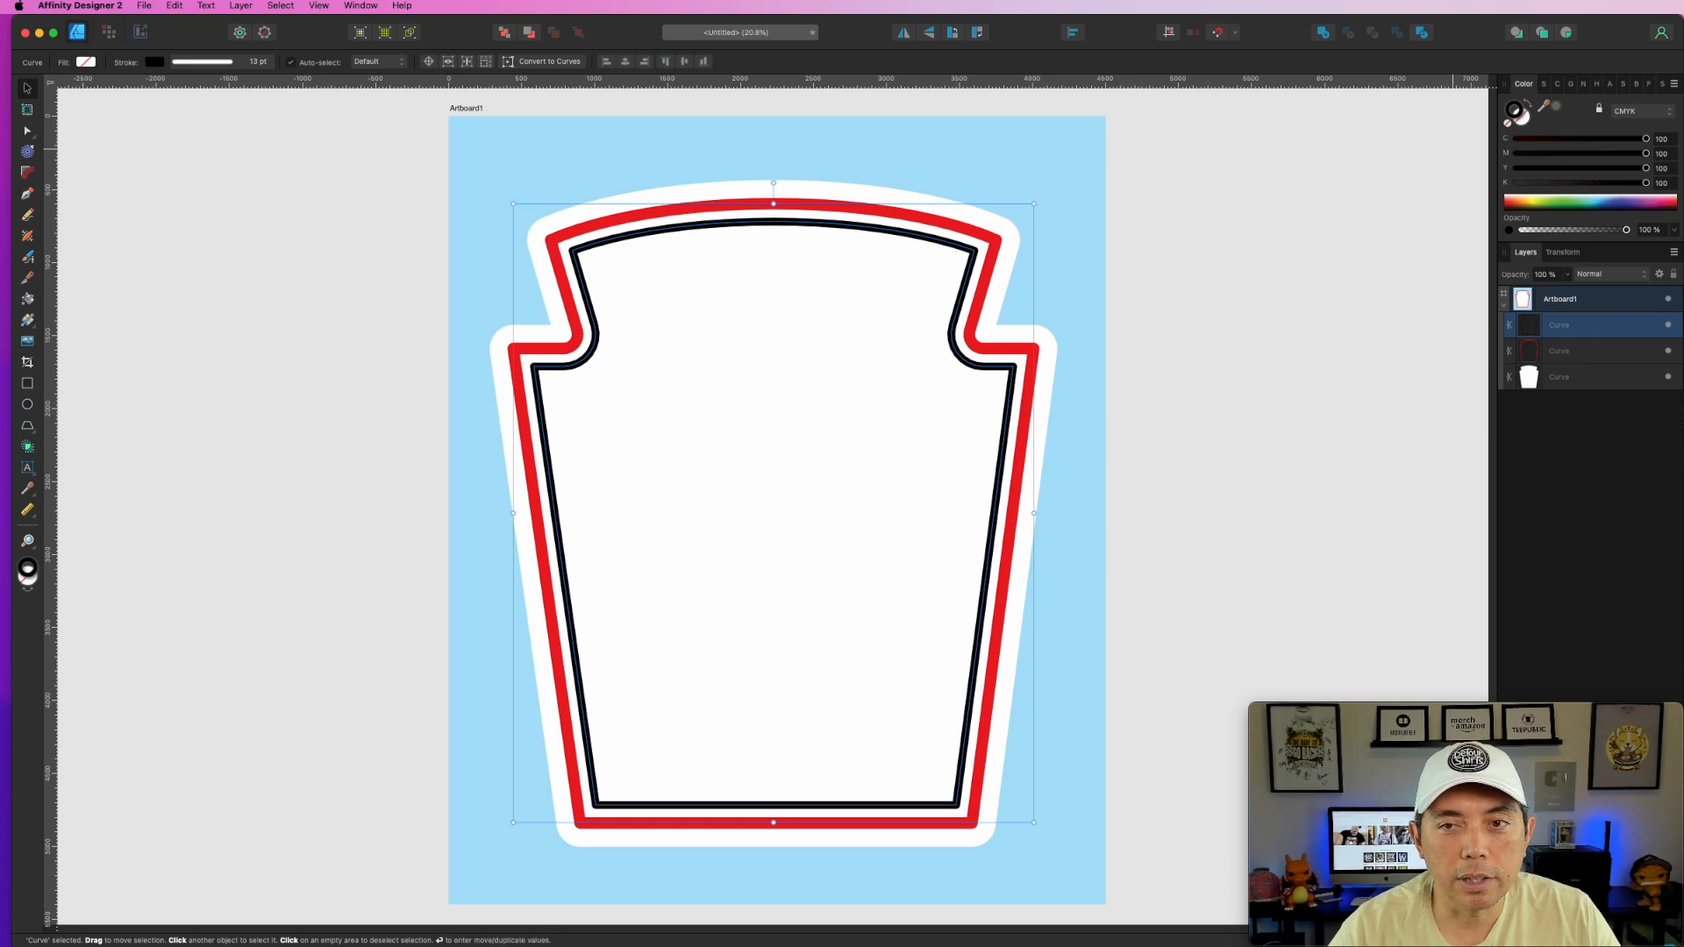
{"action": "left_click_drag", "start_coordinate": [1647, 184], "coordinate": [1233, 165]}
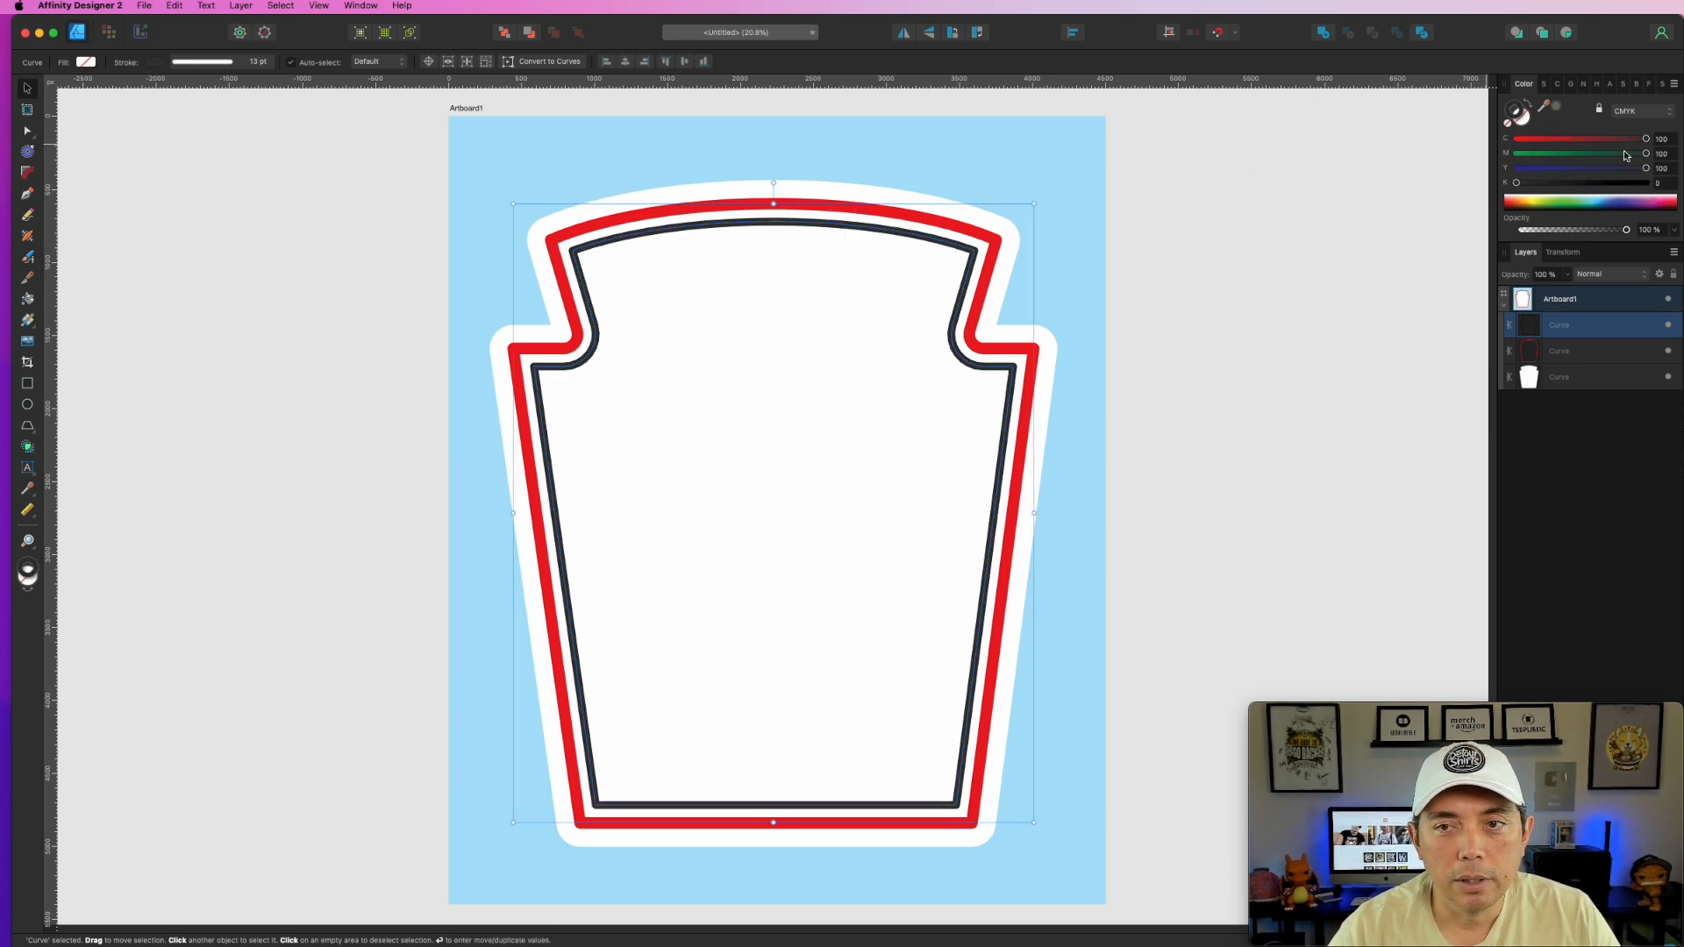
{"action": "left_click_drag", "start_coordinate": [1644, 142], "coordinate": [1297, 131]}
{"action": "left_click", "coordinate": [1376, 208]}
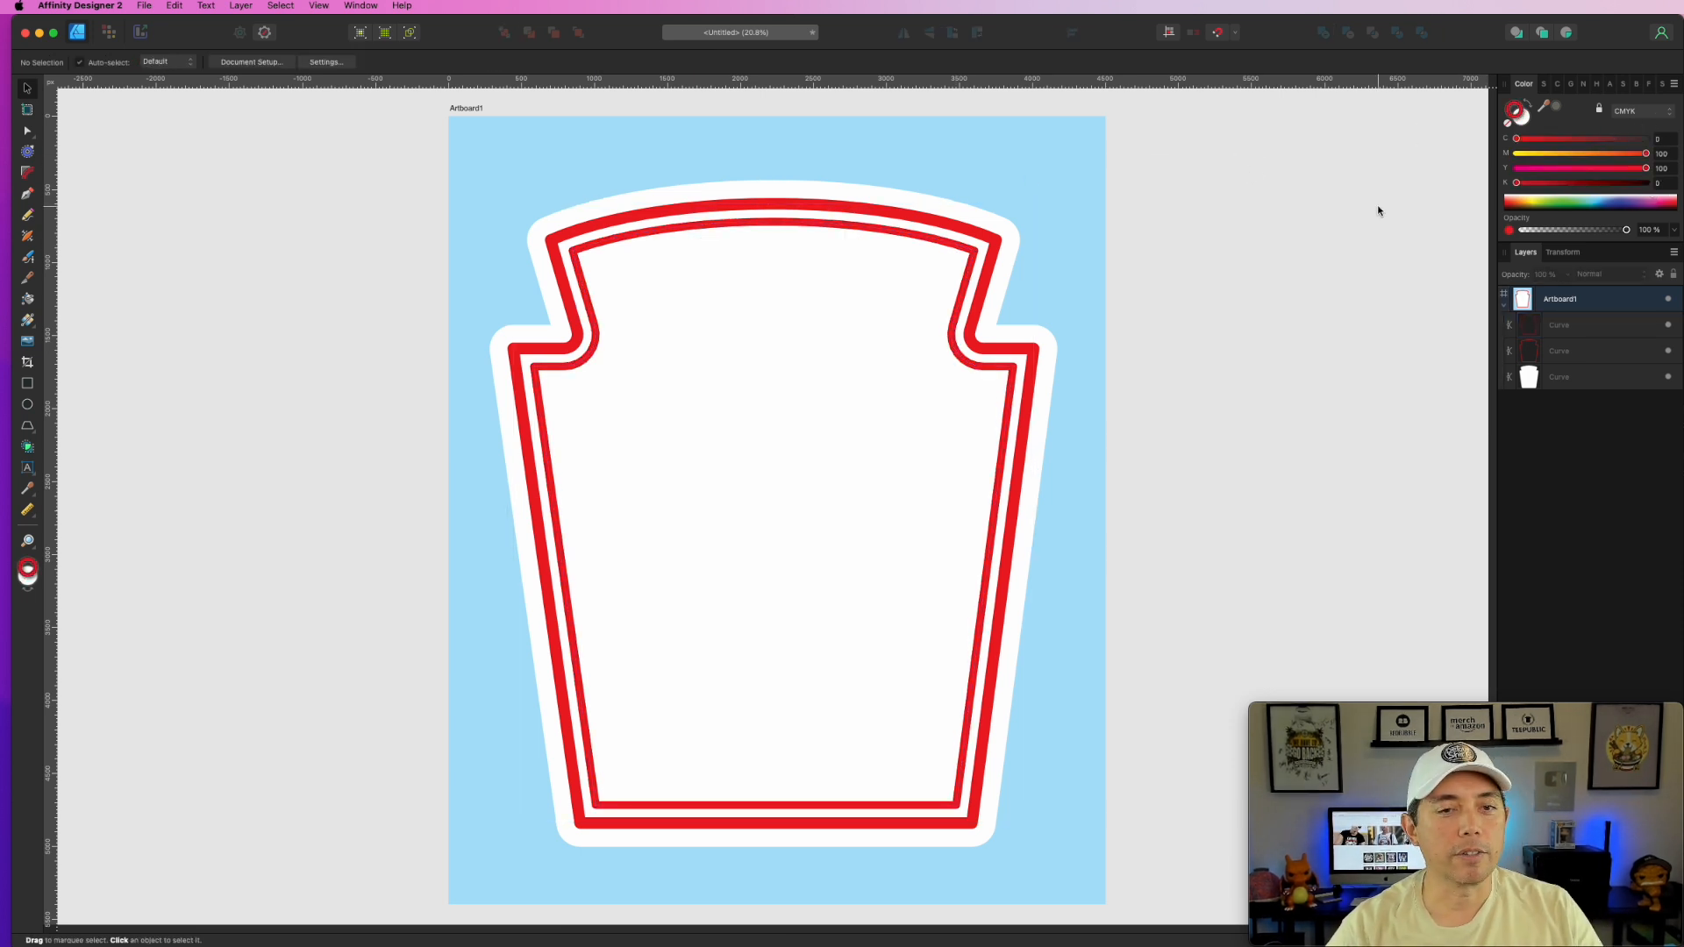
{"action": "left_click", "coordinate": [993, 375]}
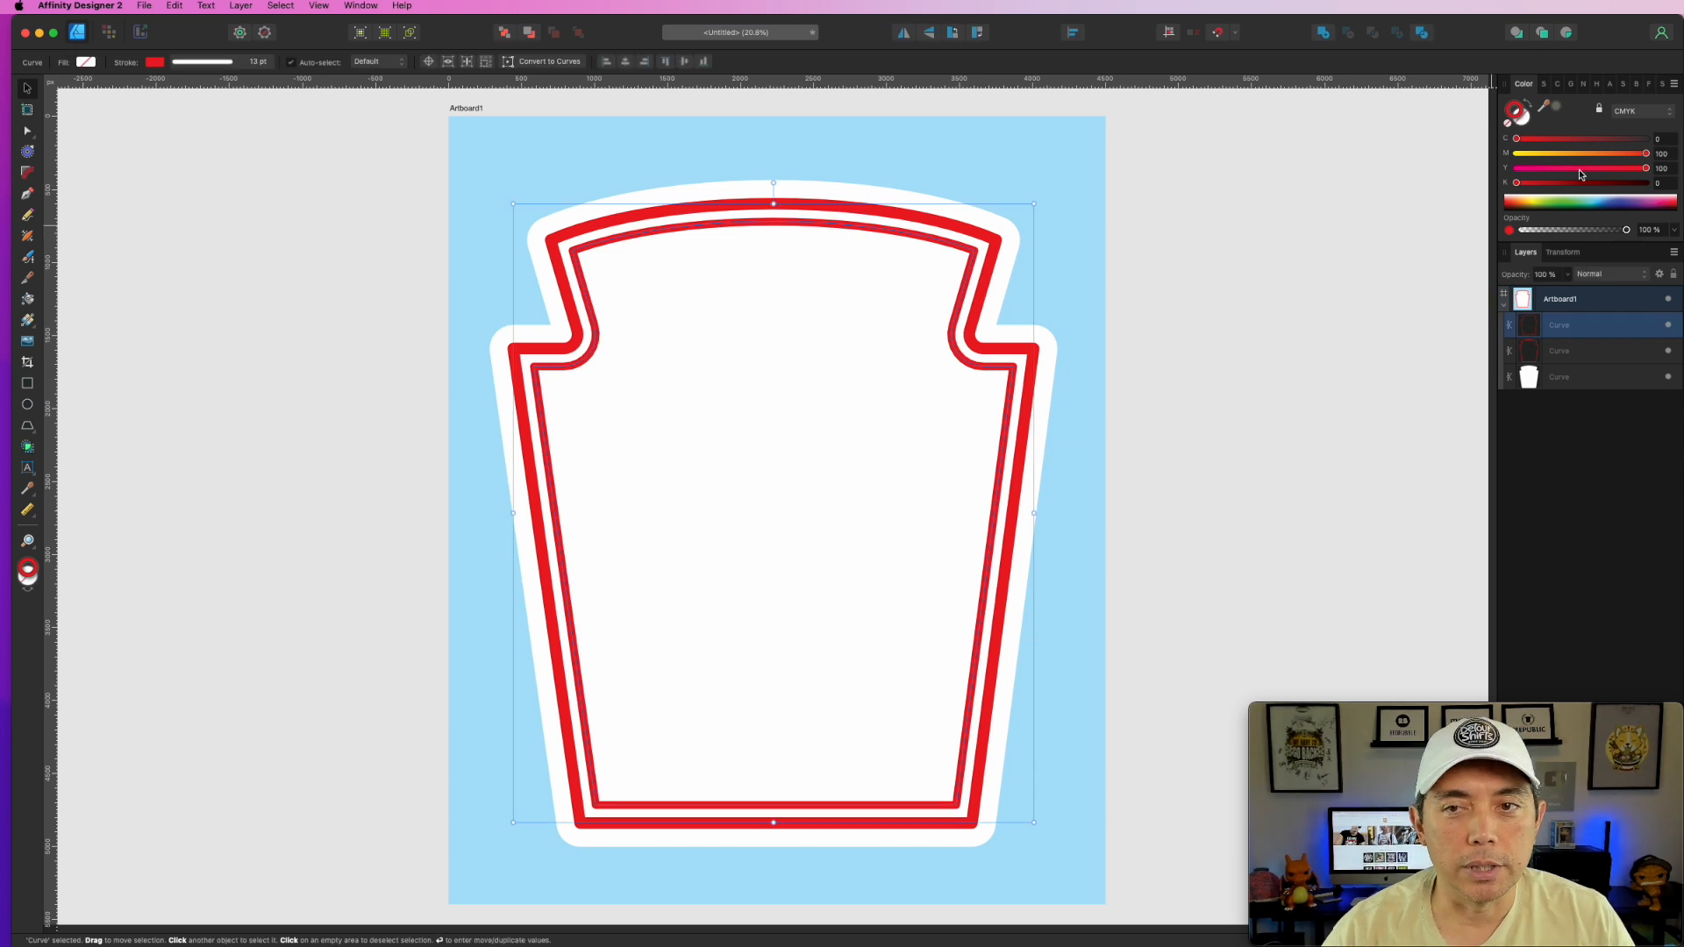
{"action": "left_click_drag", "start_coordinate": [1636, 158], "coordinate": [1609, 156]}
{"action": "key", "text": "super+d"}
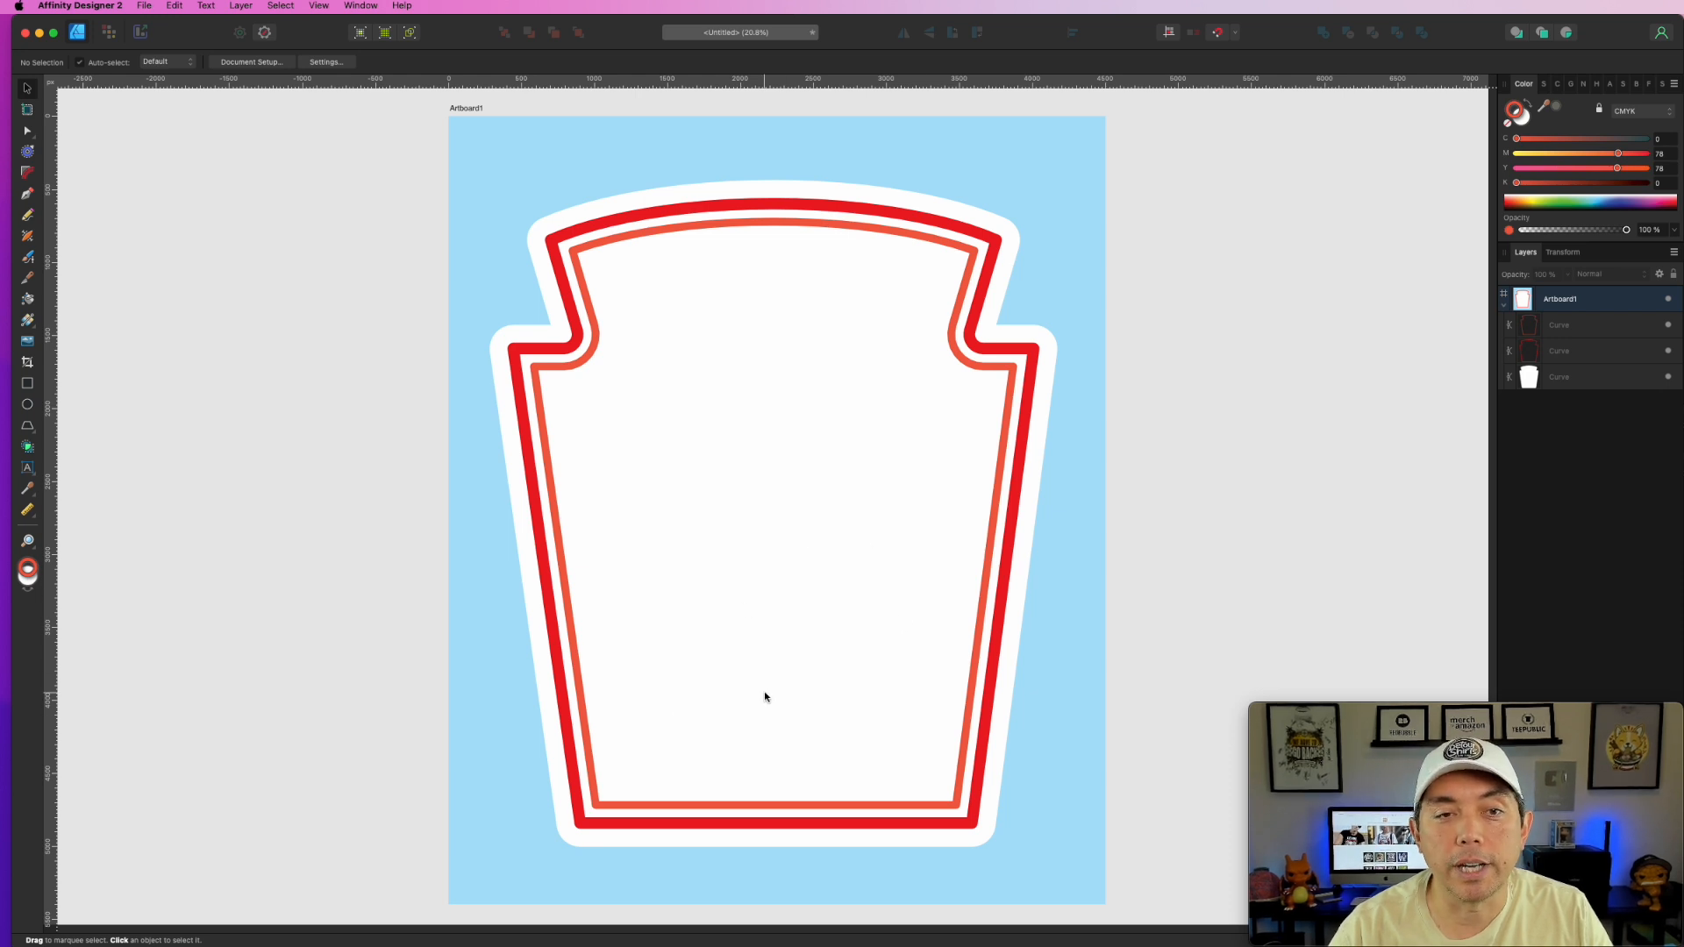
- Fine-tune the reds: outer outline C0 M100 Y100 K16, inner outline brighter C0 M100 Y100 K0
{"action": "left_click", "coordinate": [996, 240]}
{"action": "mouse_move", "coordinate": [1520, 185]}
{"action": "left_mouse_down"}
{"action": "mouse_move", "coordinate": [1557, 183]}
{"action": "mouse_move", "coordinate": [1524, 183]}
{"action": "left_mouse_up"}
{"action": "left_click", "coordinate": [975, 251]}
{"action": "left_click_drag", "start_coordinate": [1618, 154], "coordinate": [1645, 168]}
{"action": "left_click", "coordinate": [1215, 216]}
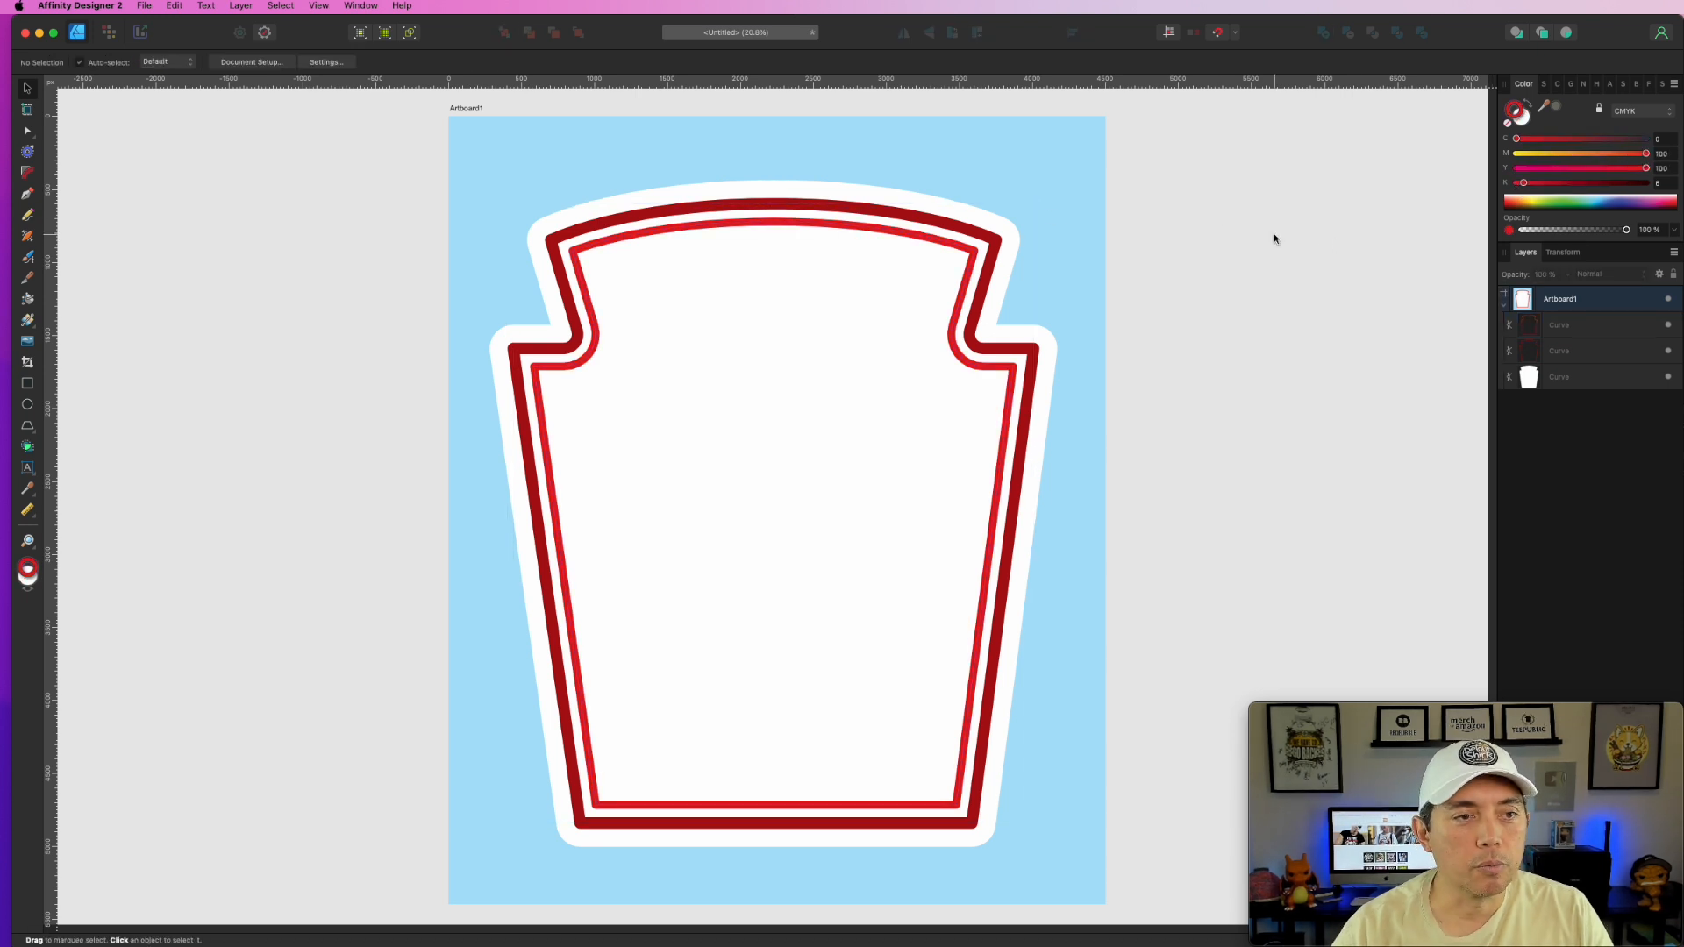
{"action": "left_click", "coordinate": [463, 109]}
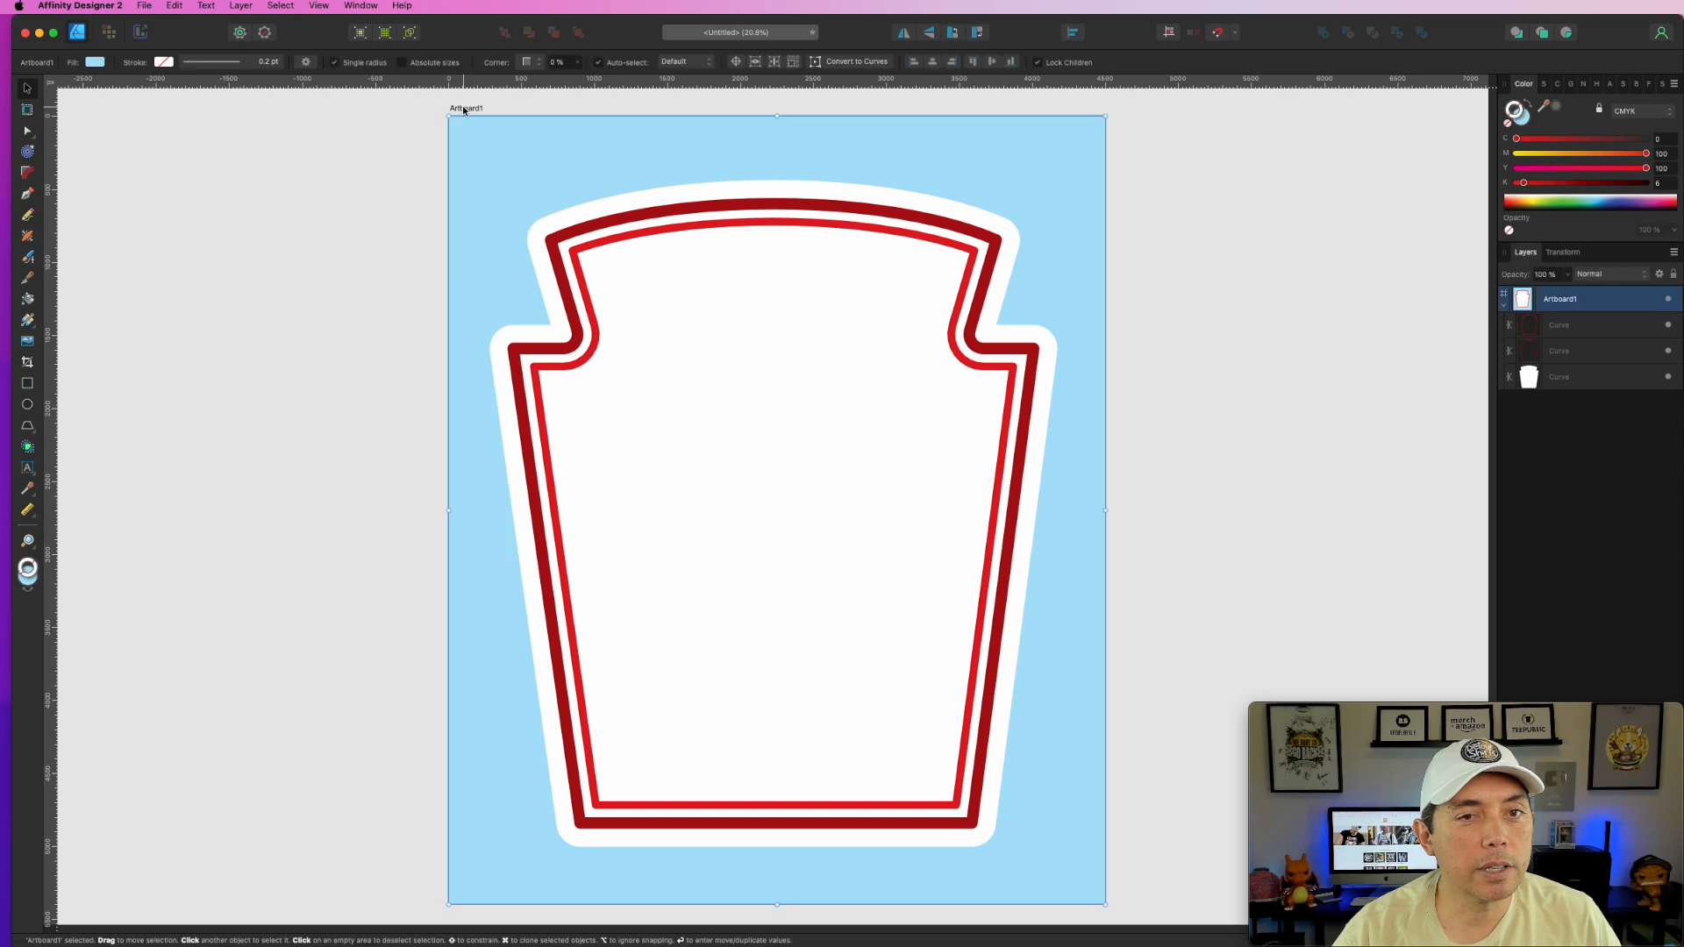
- Remove the artboard's light-blue fill and set the PNG export area to Selection Only
{"action": "left_click", "coordinate": [1507, 123]}
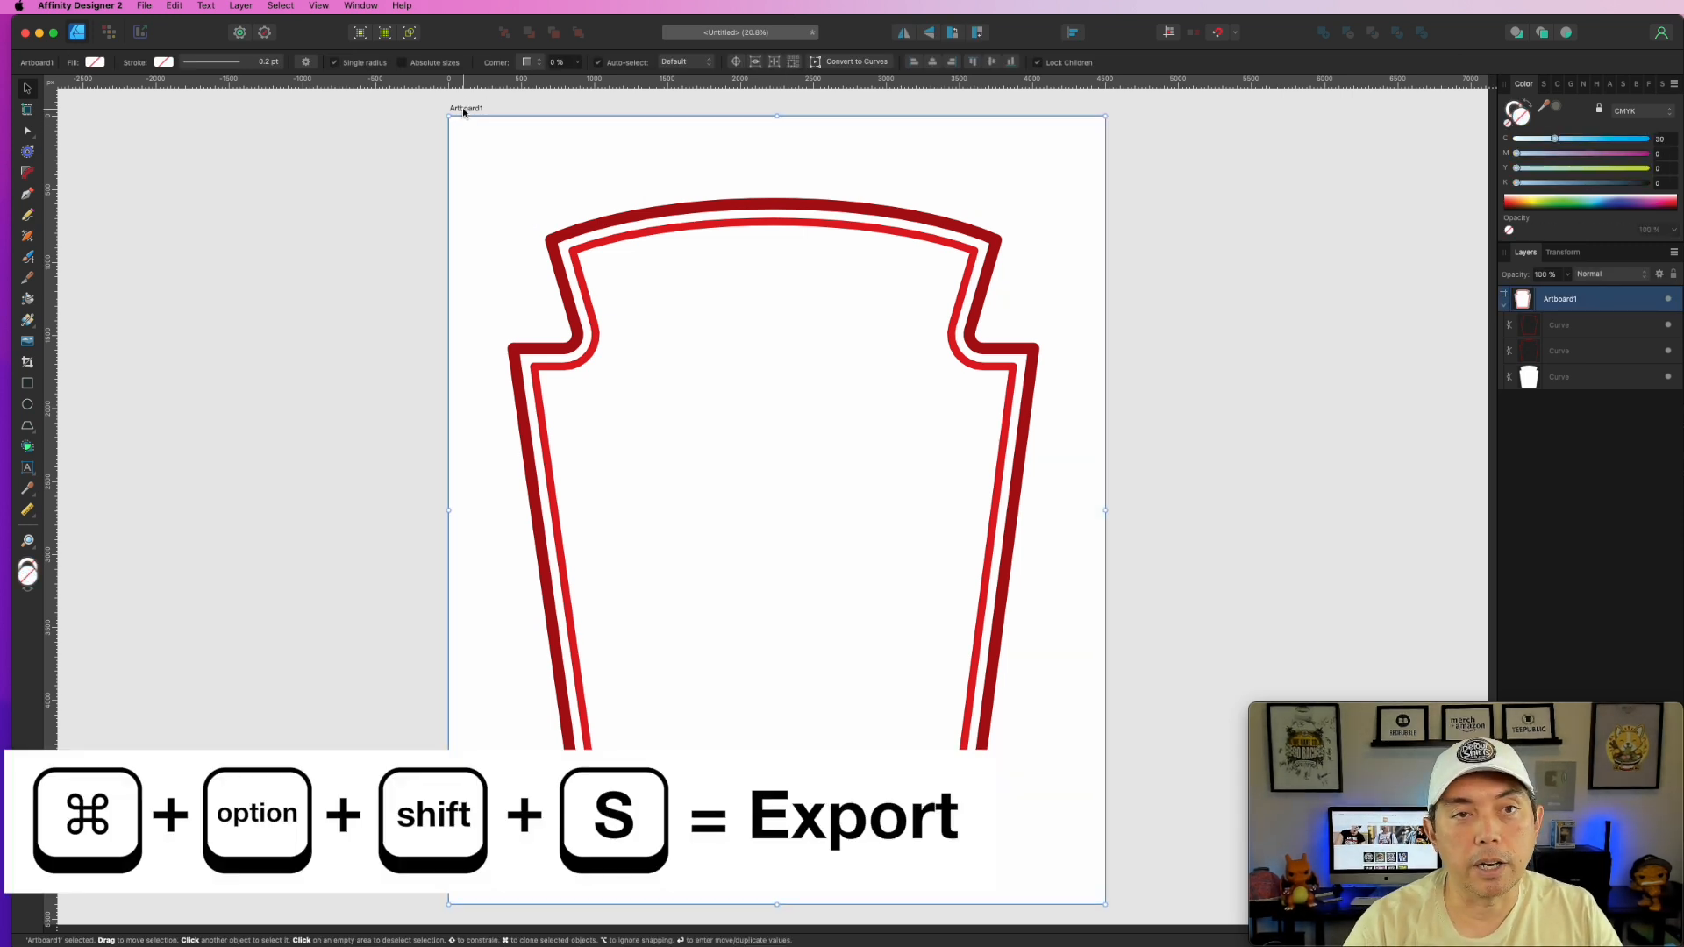
{"action": "key", "text": "super+alt+shift+s"}
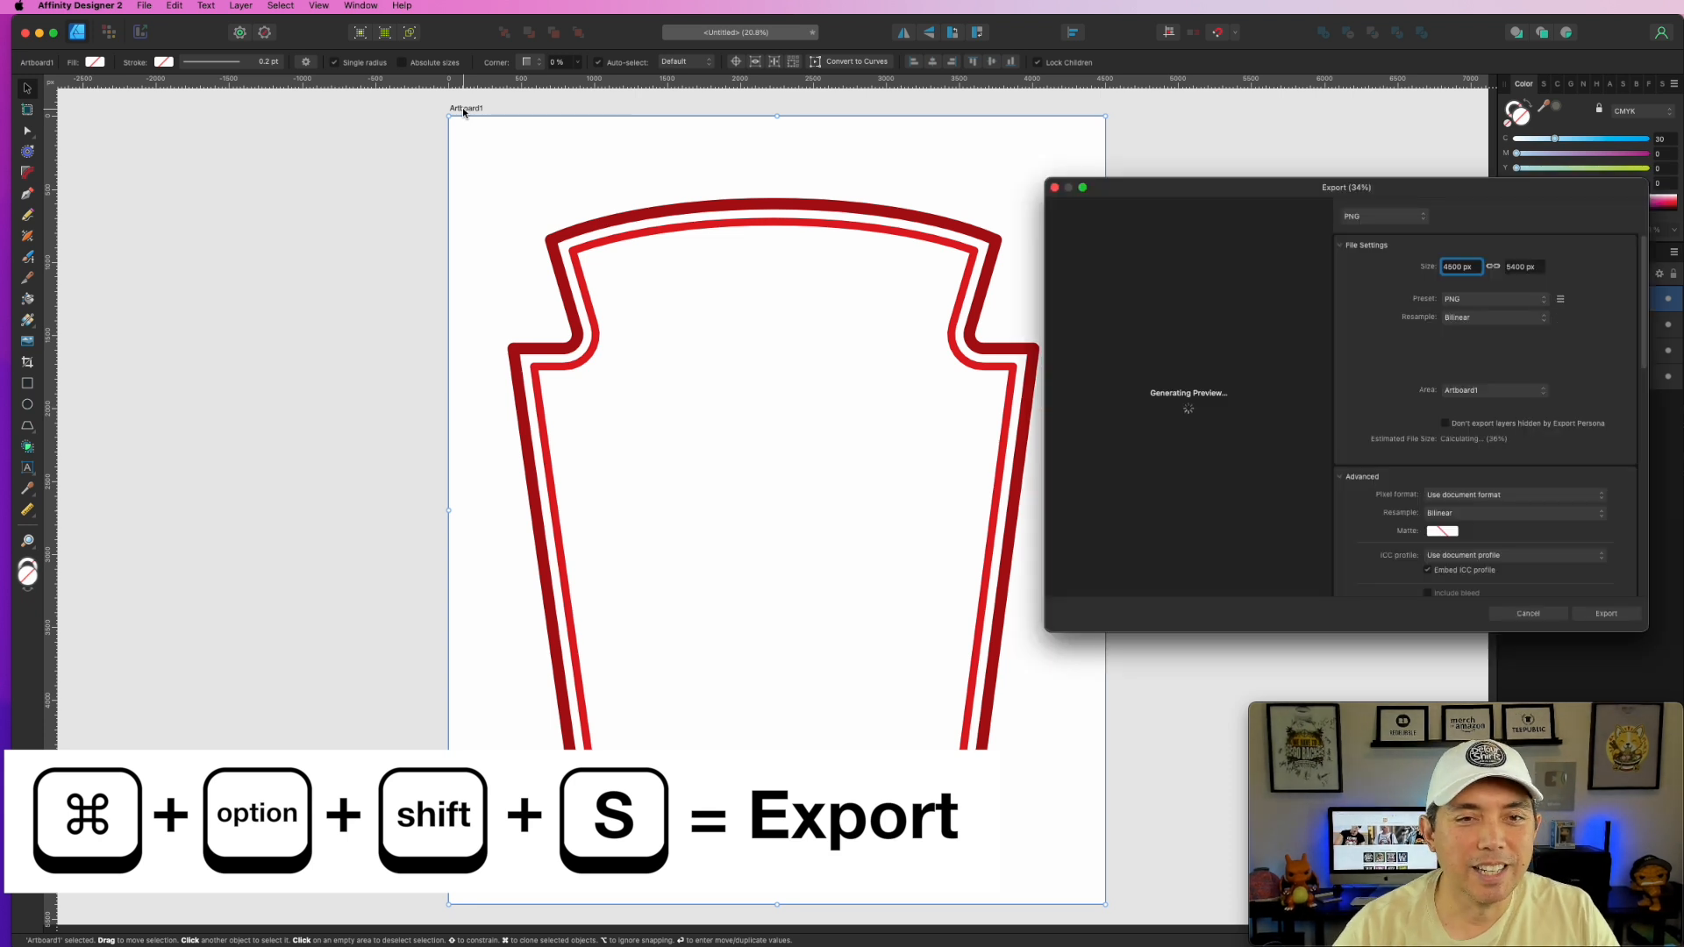
{"action": "left_click_drag", "start_coordinate": [1329, 186], "coordinate": [1009, 151]}
{"action": "left_click", "coordinate": [1202, 355]}
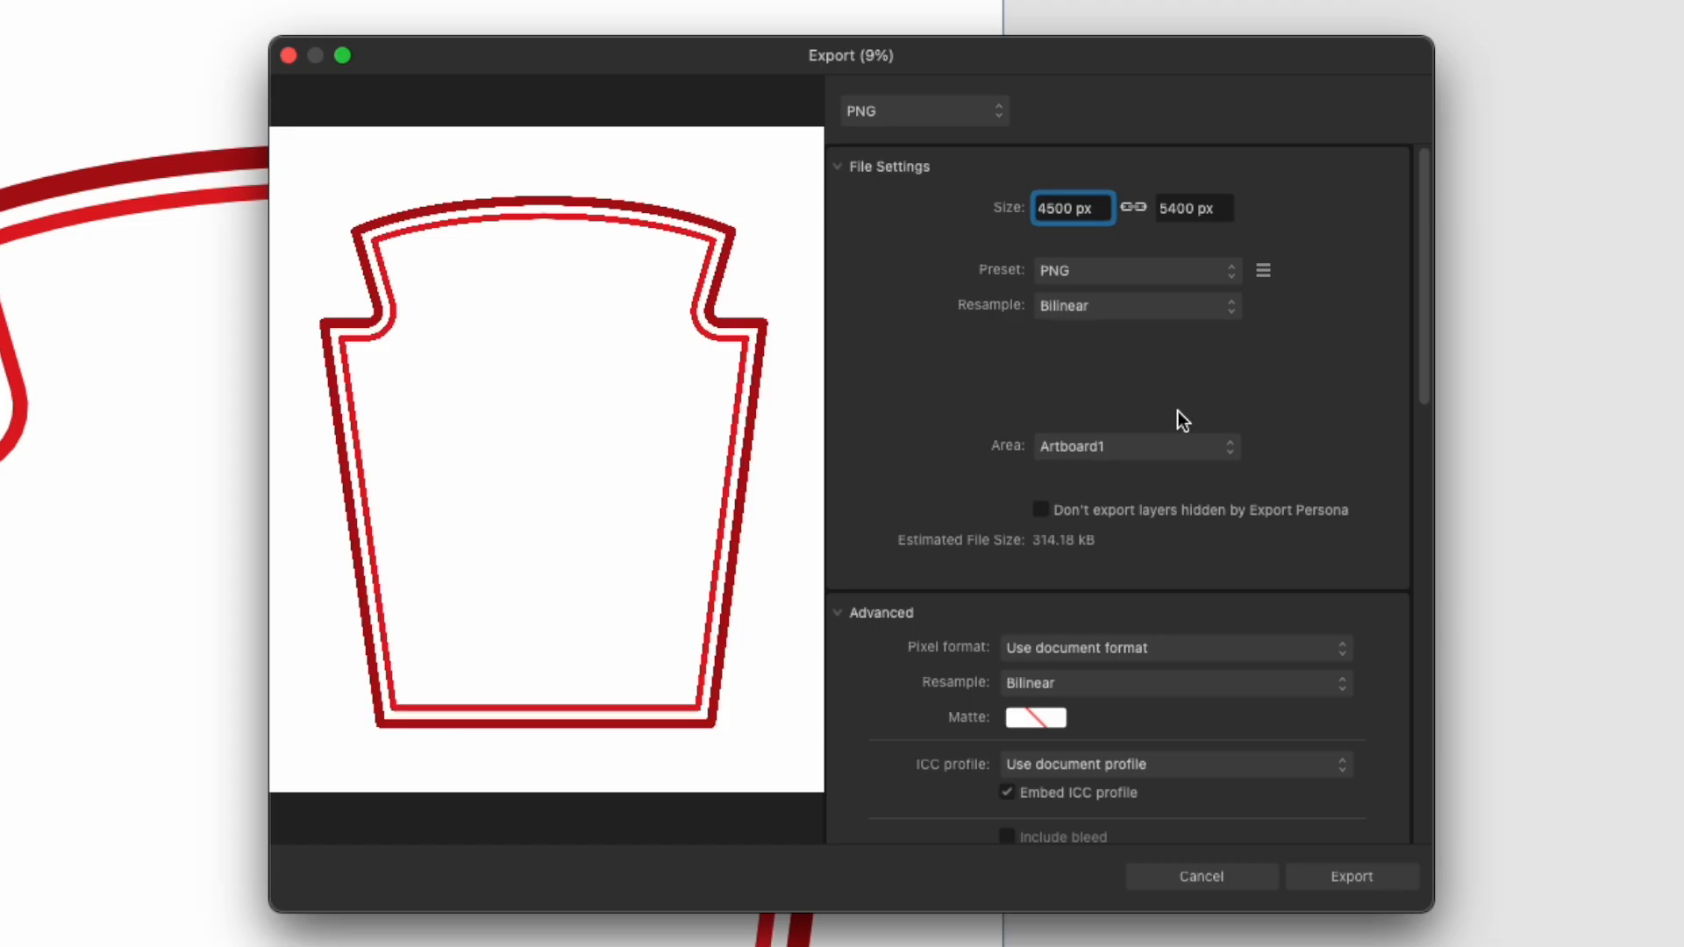
{"action": "left_click", "coordinate": [1168, 340]}
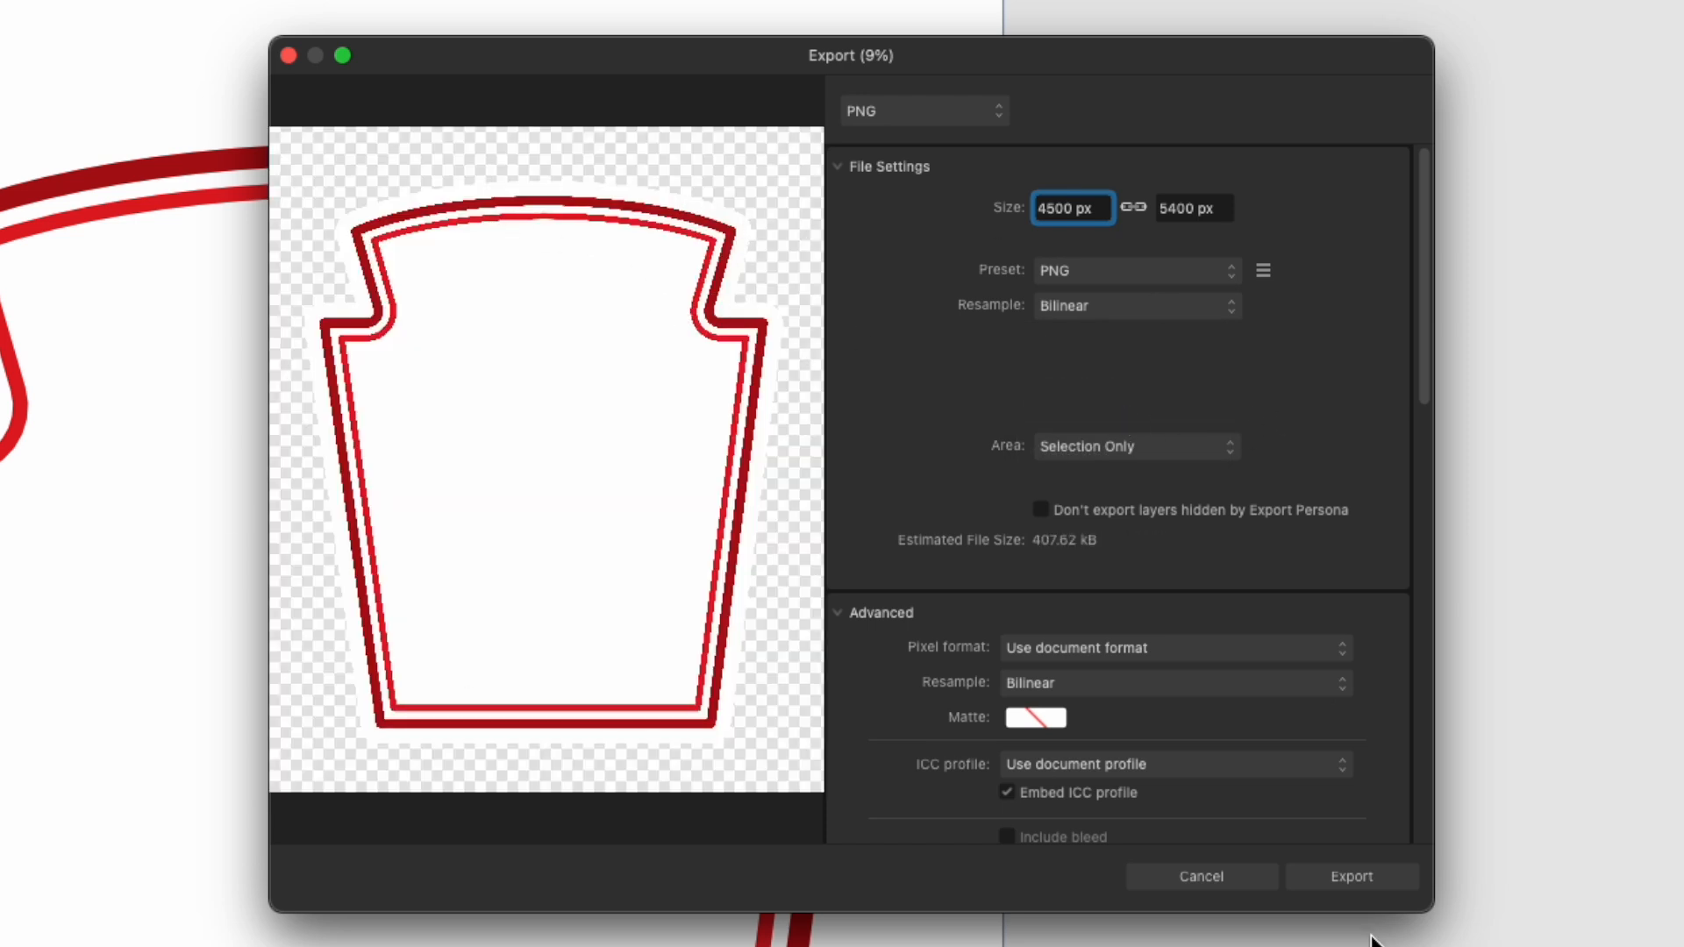
- Save the exported PNG to the Desktop as 'condiment label Red' instead of overwriting
{"action": "left_click", "coordinate": [1358, 880]}
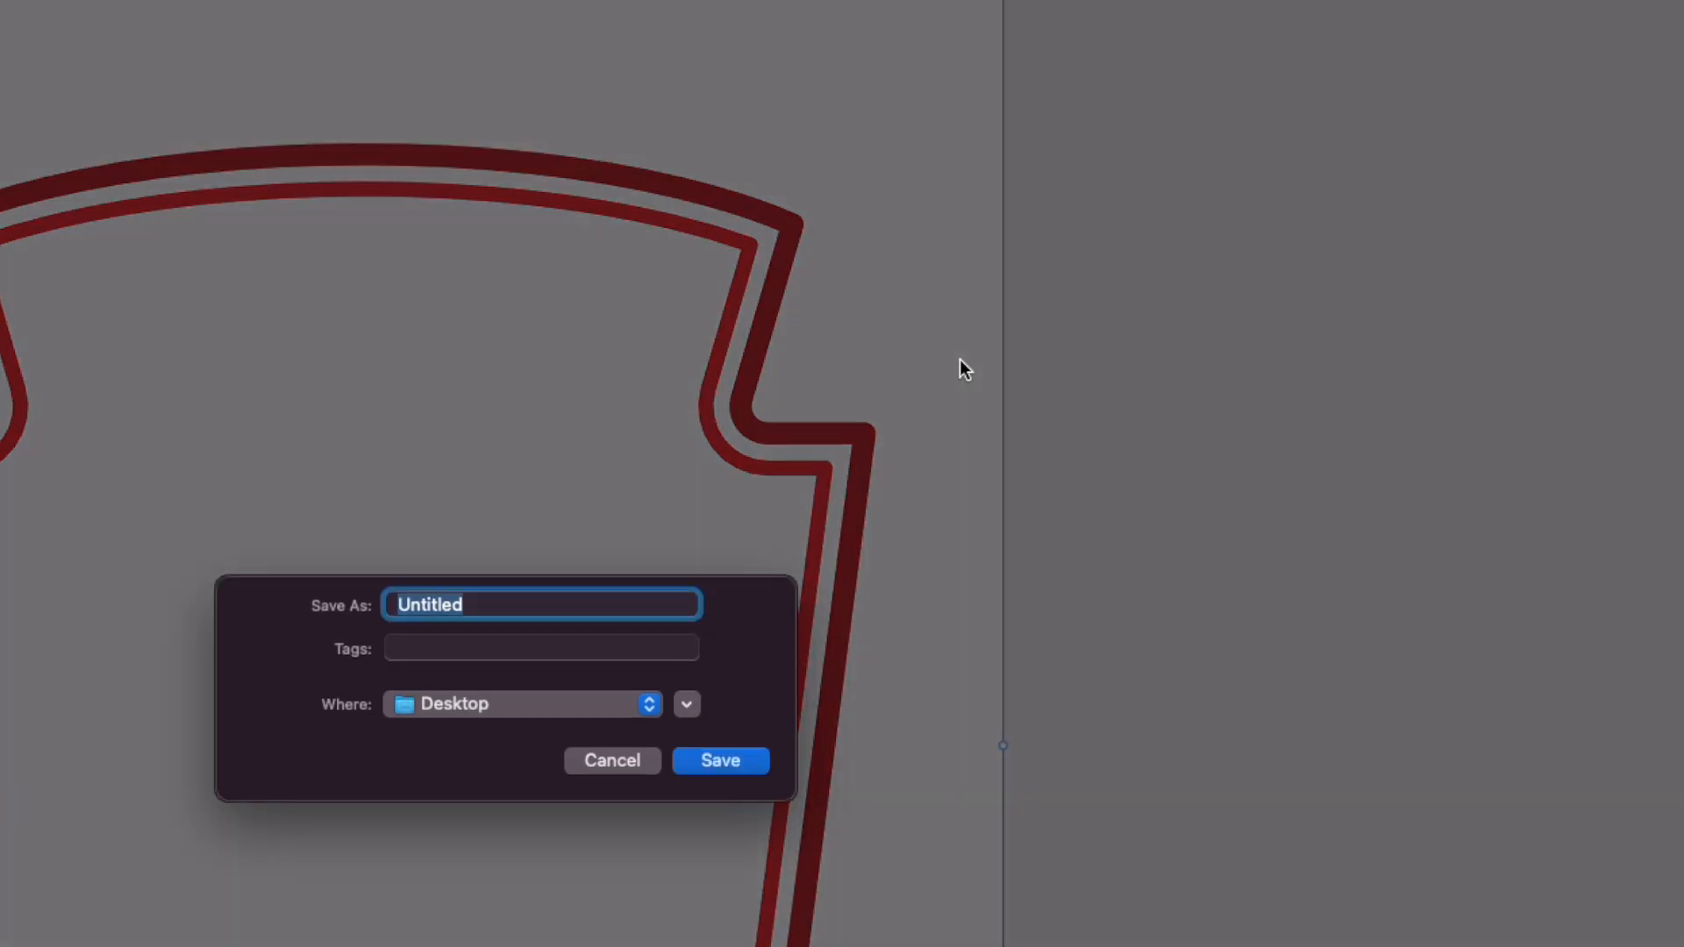
{"action": "type", "text": "condiment label"}
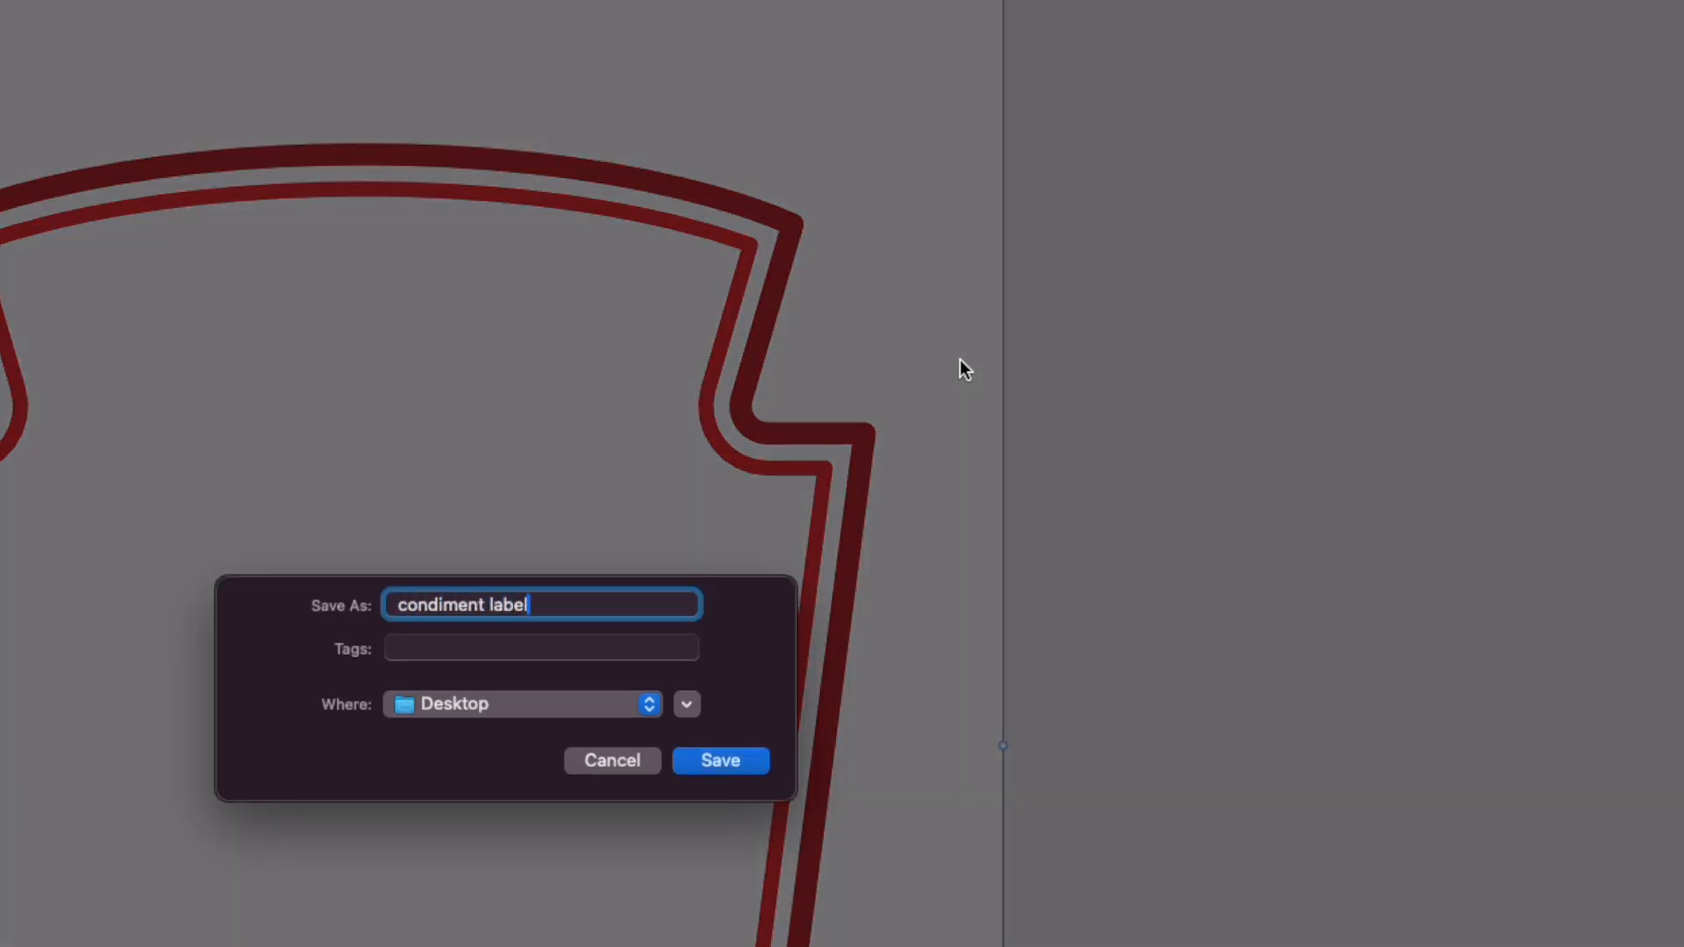
{"action": "left_click", "coordinate": [751, 765]}
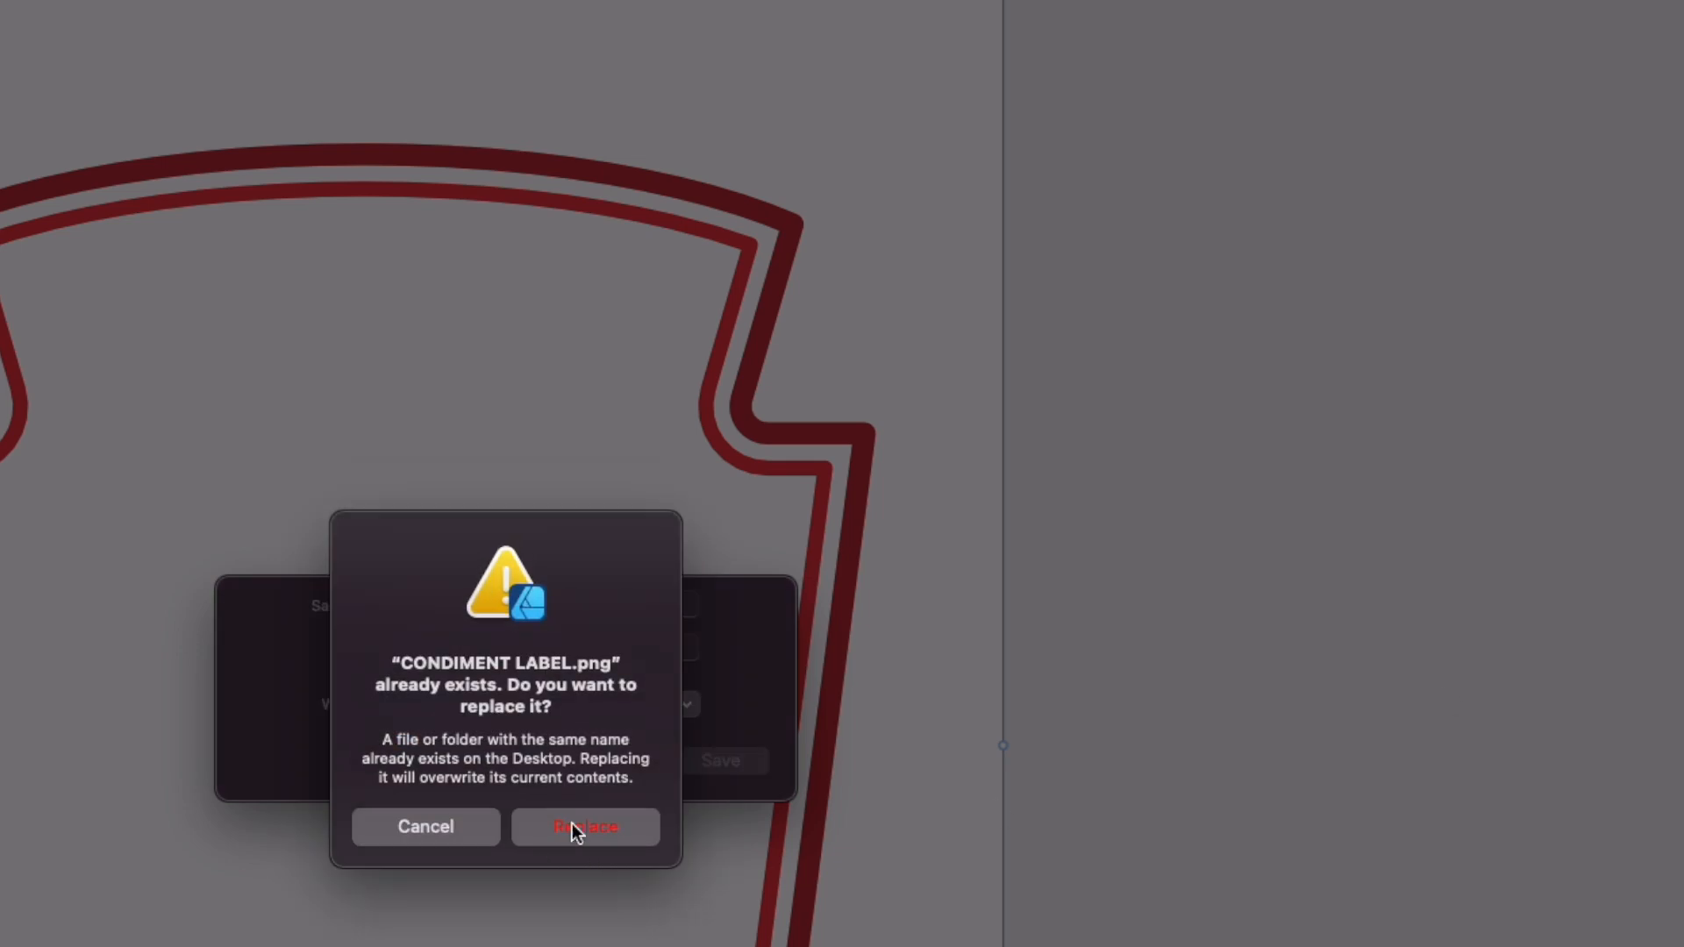
{"action": "left_click", "coordinate": [425, 827]}
{"action": "left_click", "coordinate": [532, 612]}
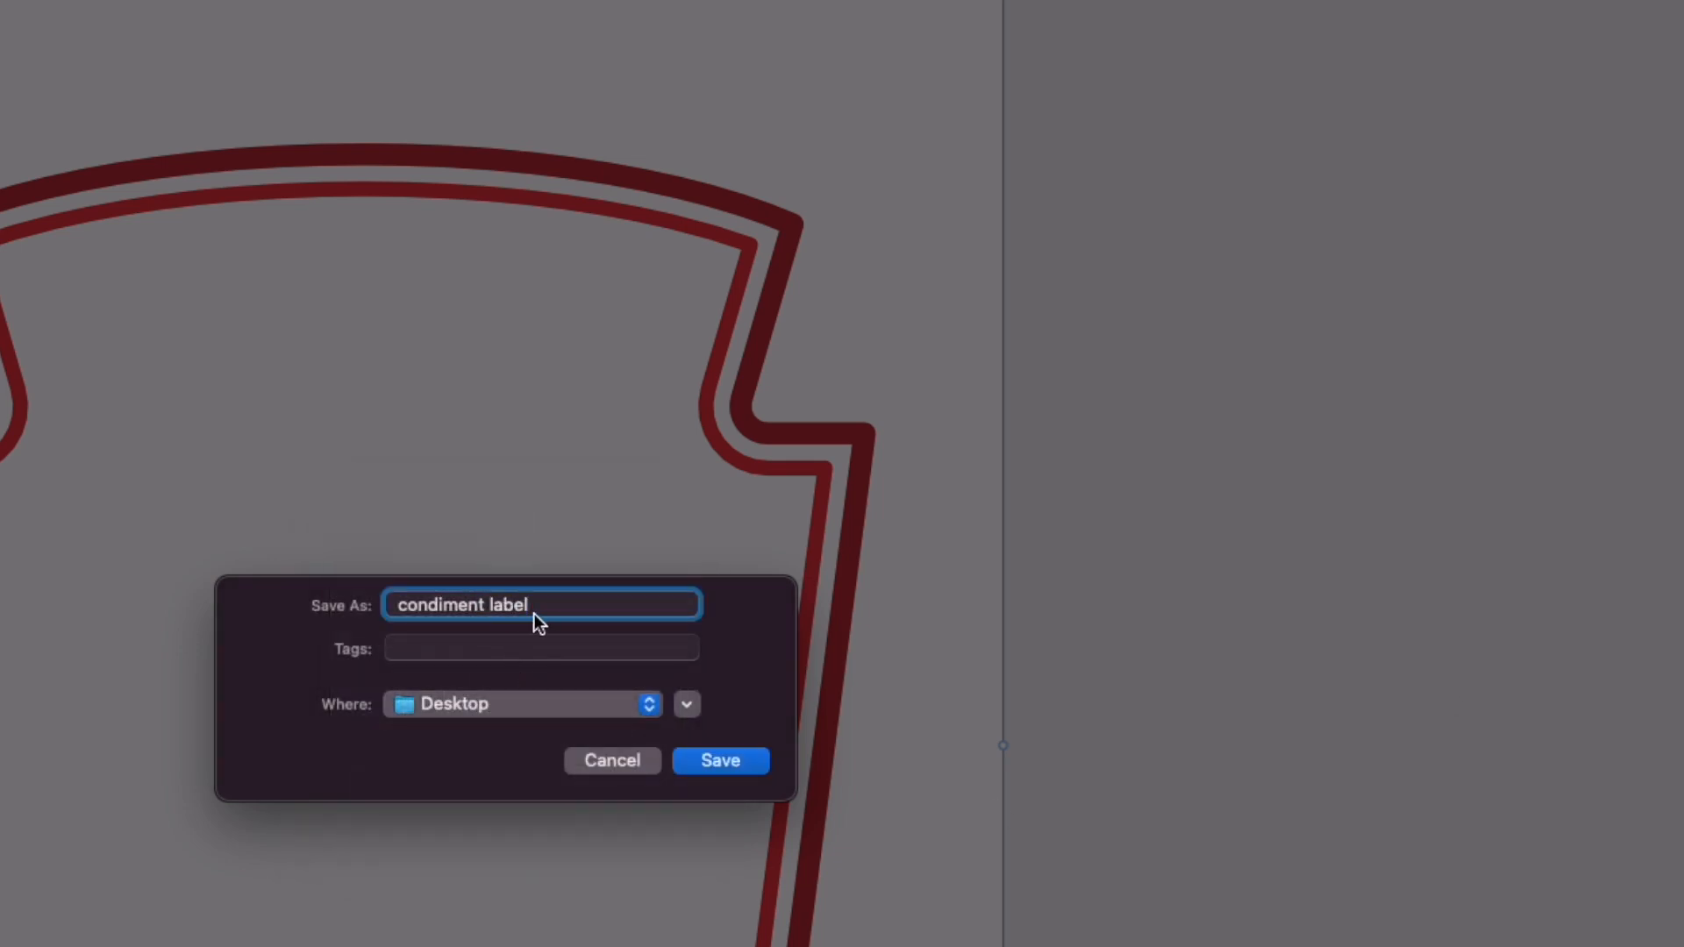
{"action": "type", "text": "Red"}
{"action": "left_click", "coordinate": [728, 765]}
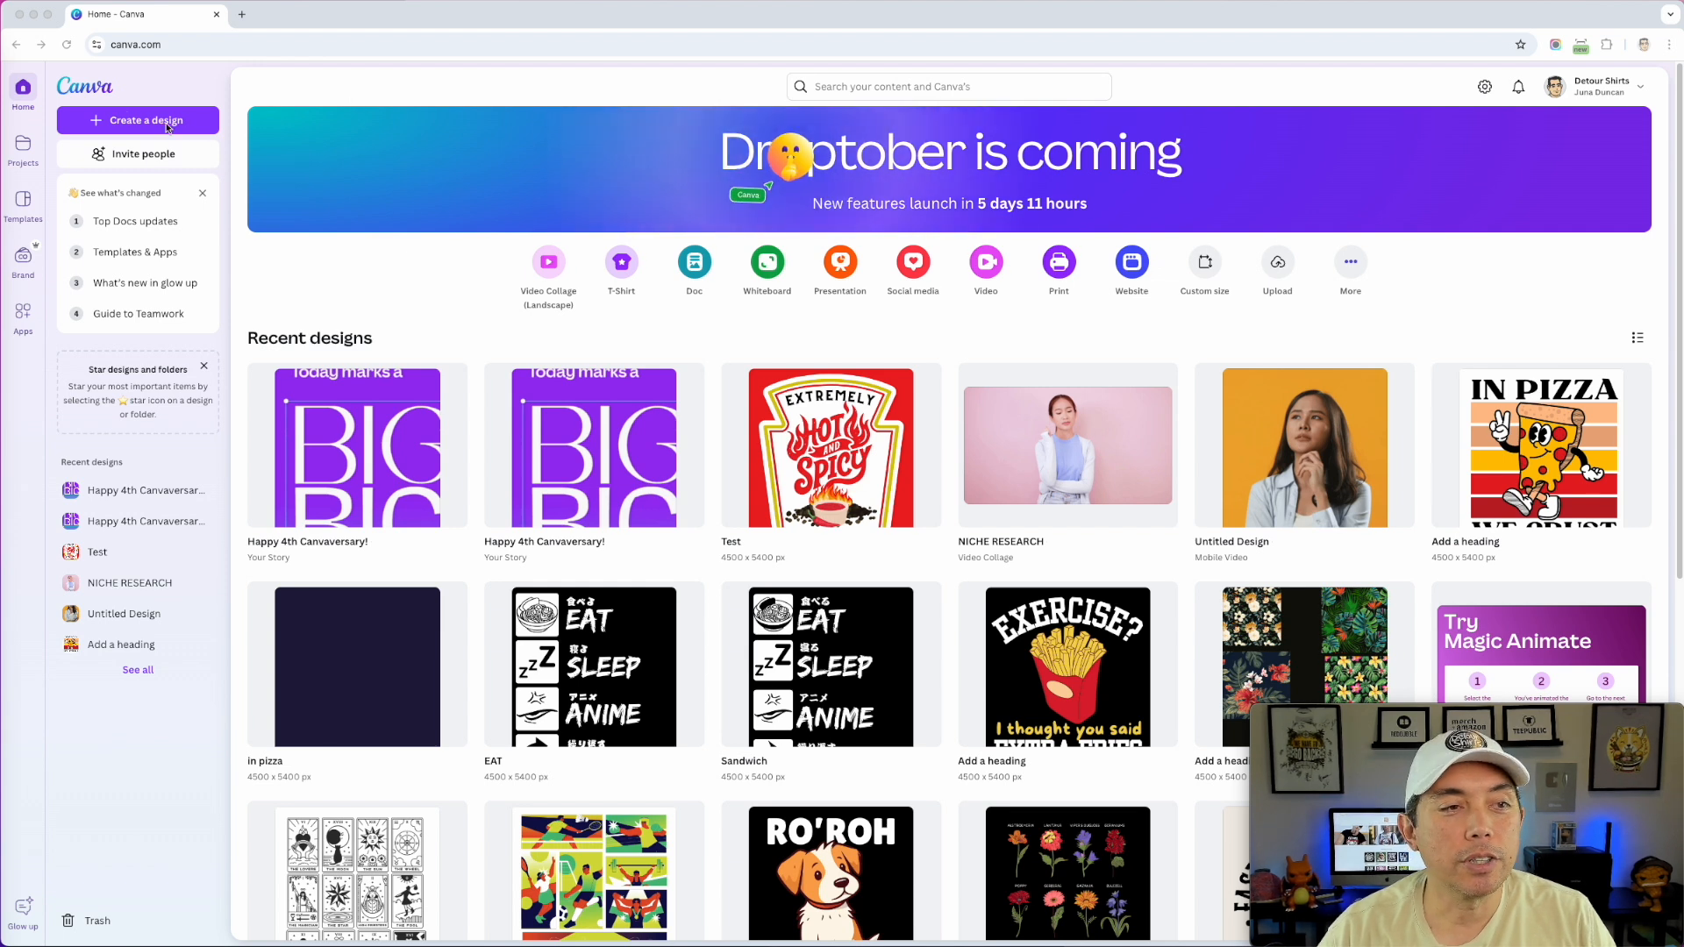
- Create a new blank design using the recent 4500 × 5400 px custom size
{"action": "left_click", "coordinate": [131, 123]}
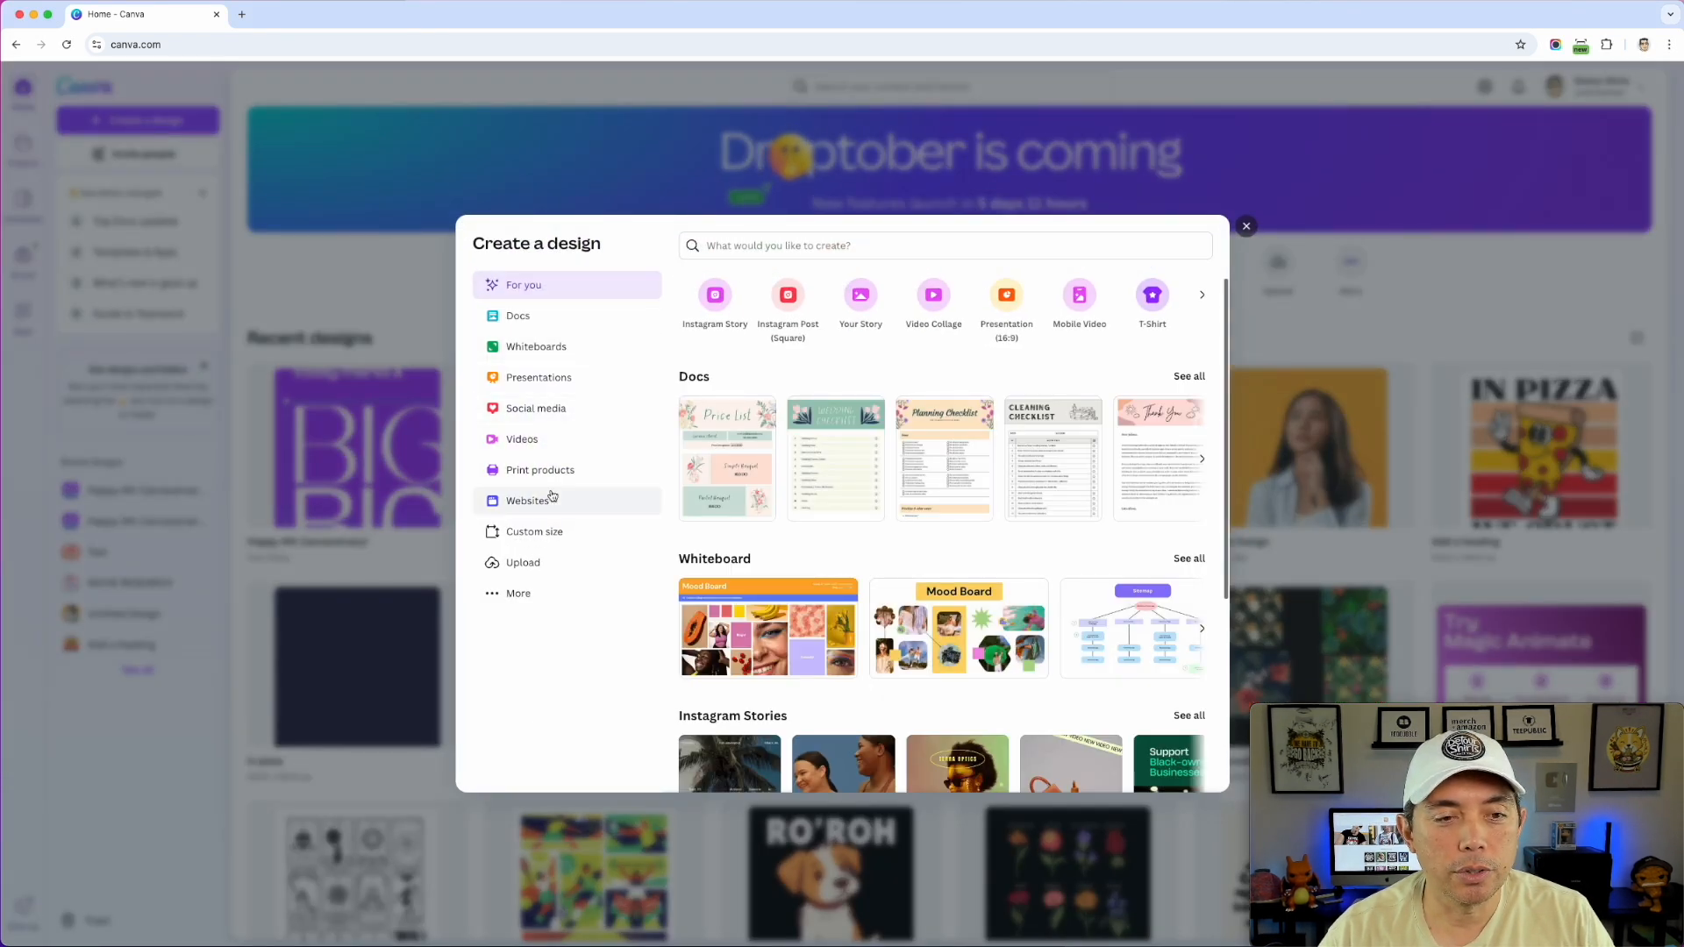
{"action": "left_click", "coordinate": [537, 530]}
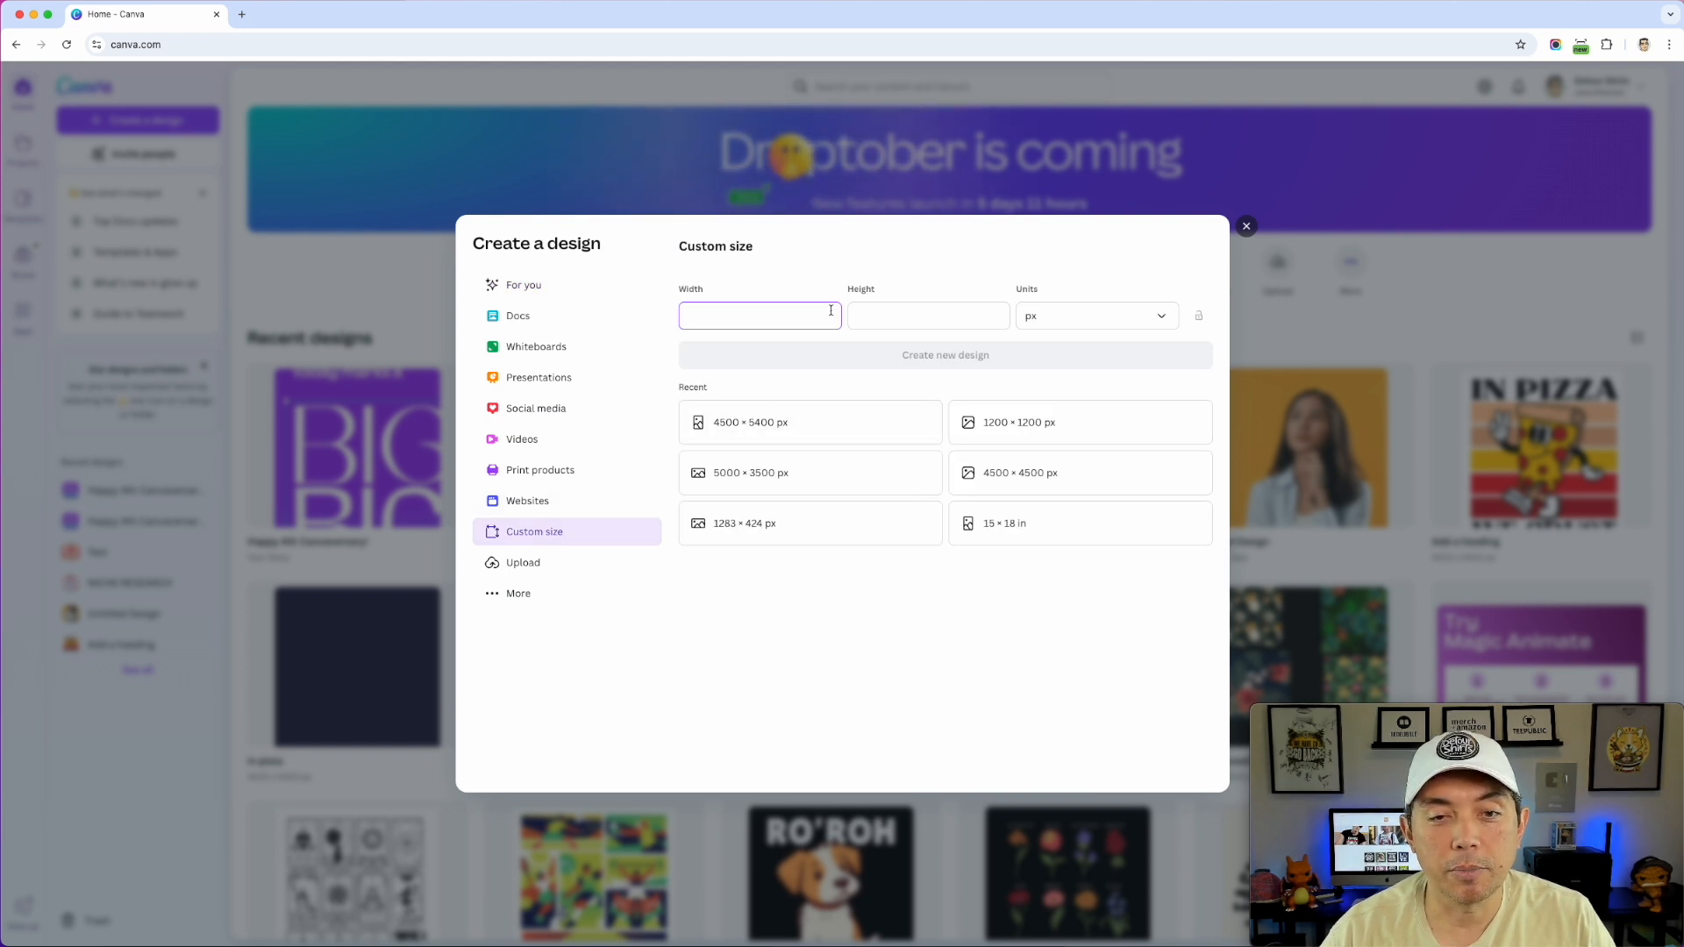
{"action": "left_click", "coordinate": [792, 428]}
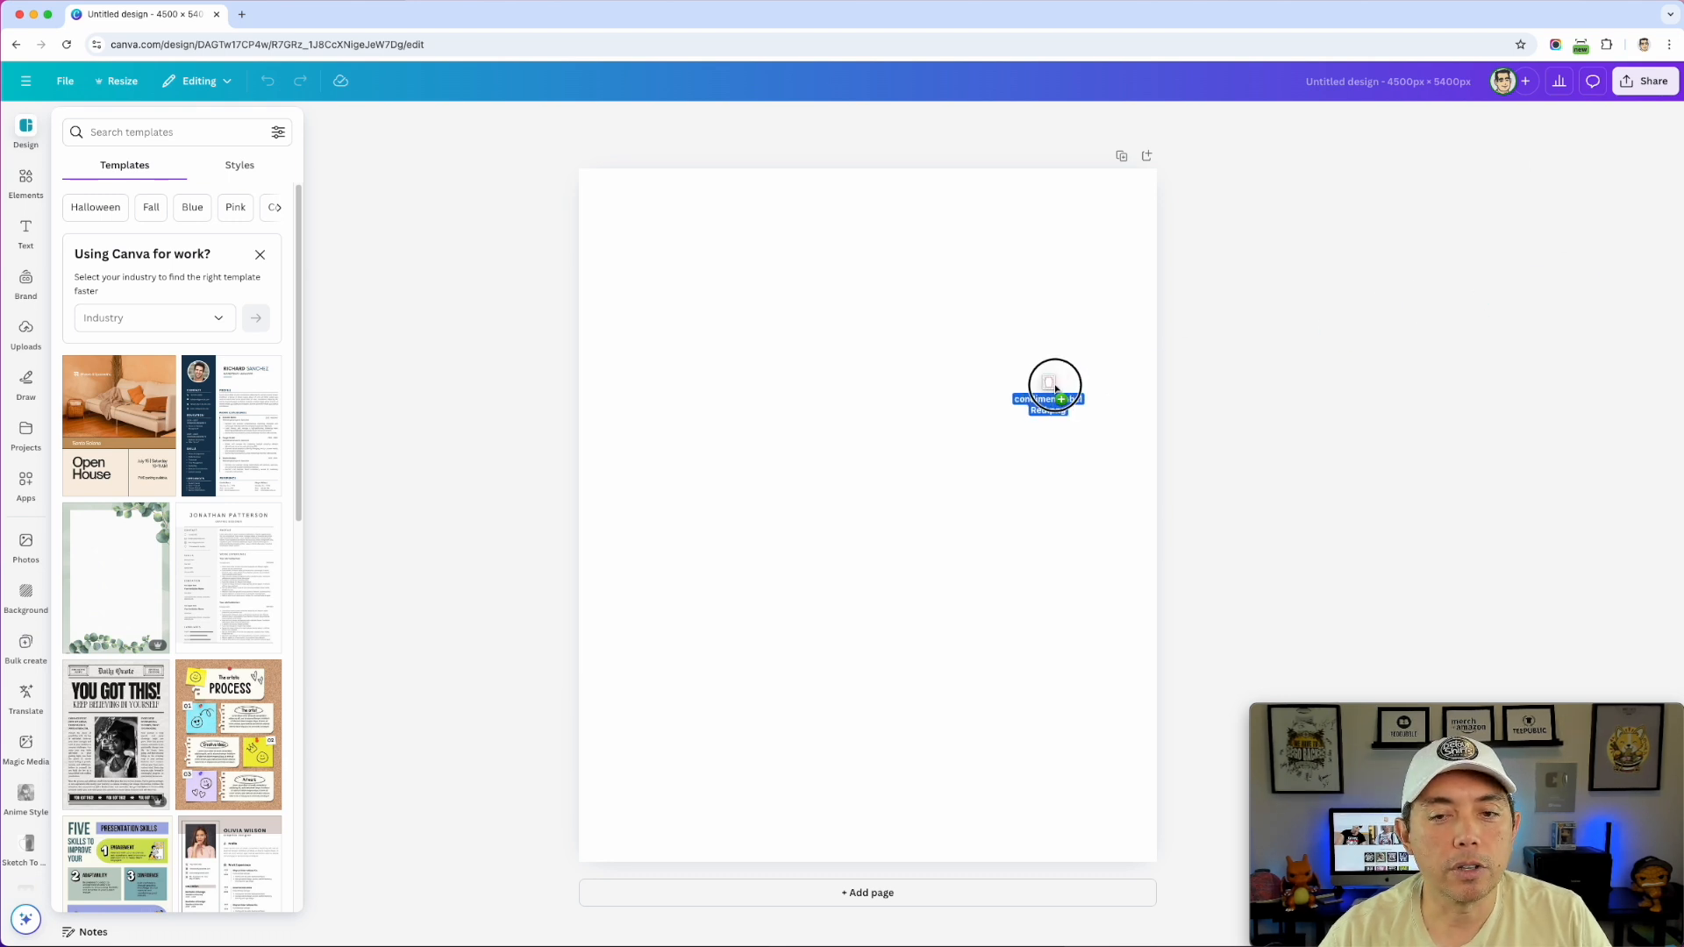
- Paste the red label image, enlarge it over the page, then shrink it slightly to leave a margin
{"action": "key", "text": "super+v"}
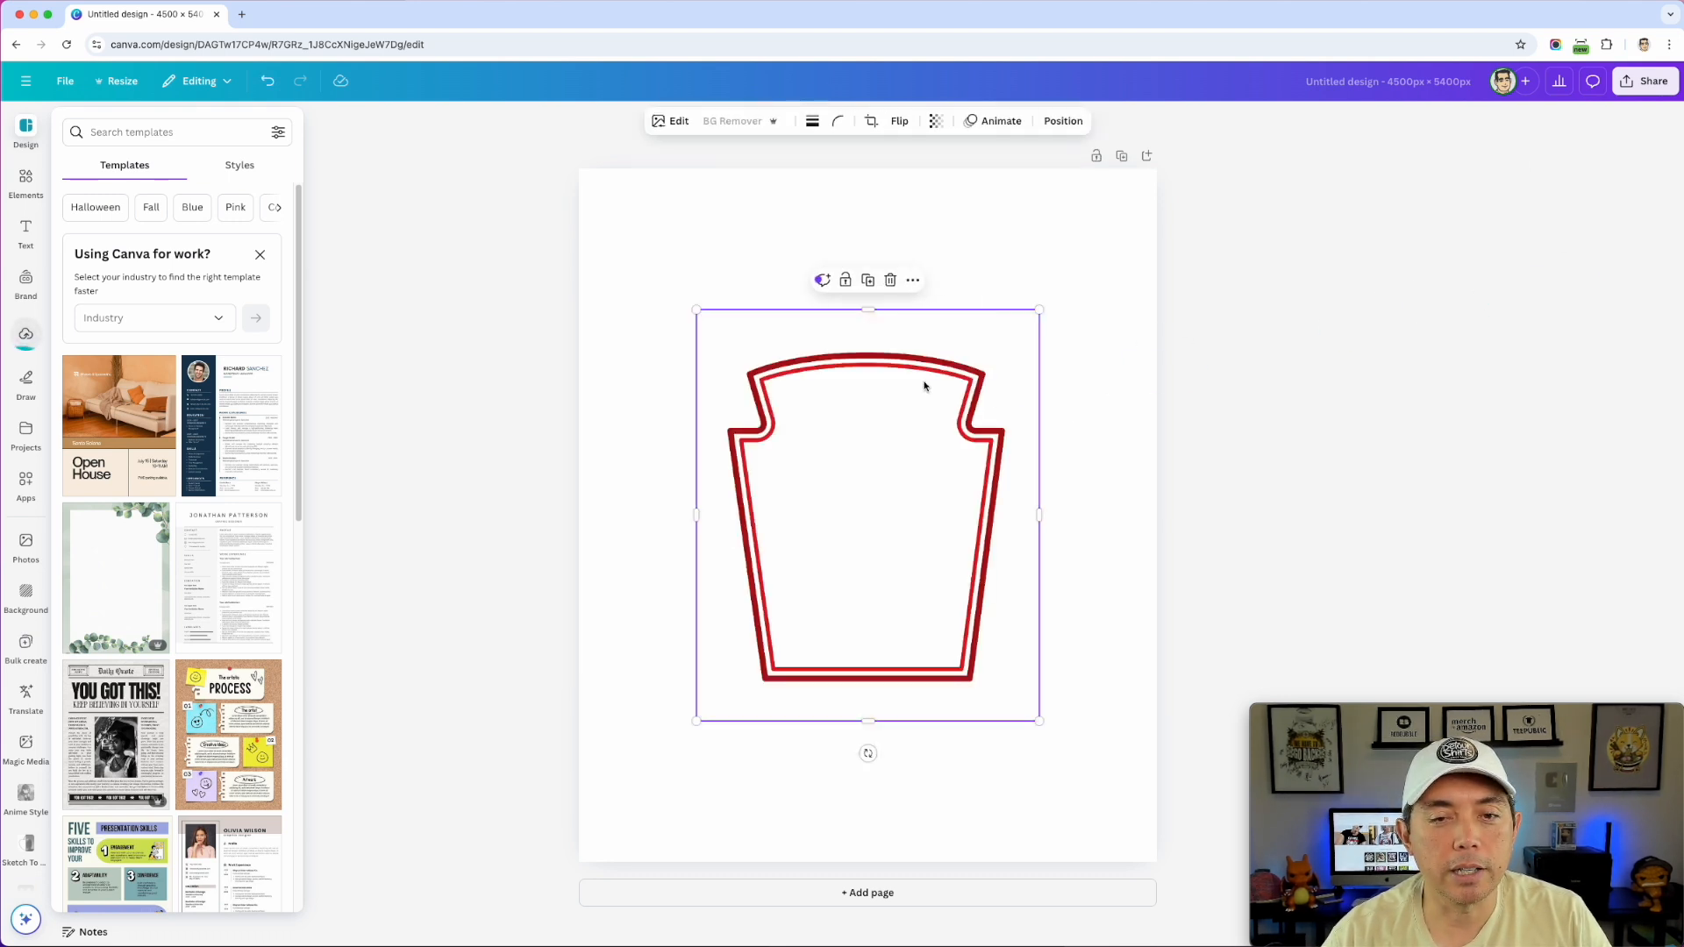
{"action": "left_click_drag", "start_coordinate": [836, 349], "coordinate": [811, 335]}
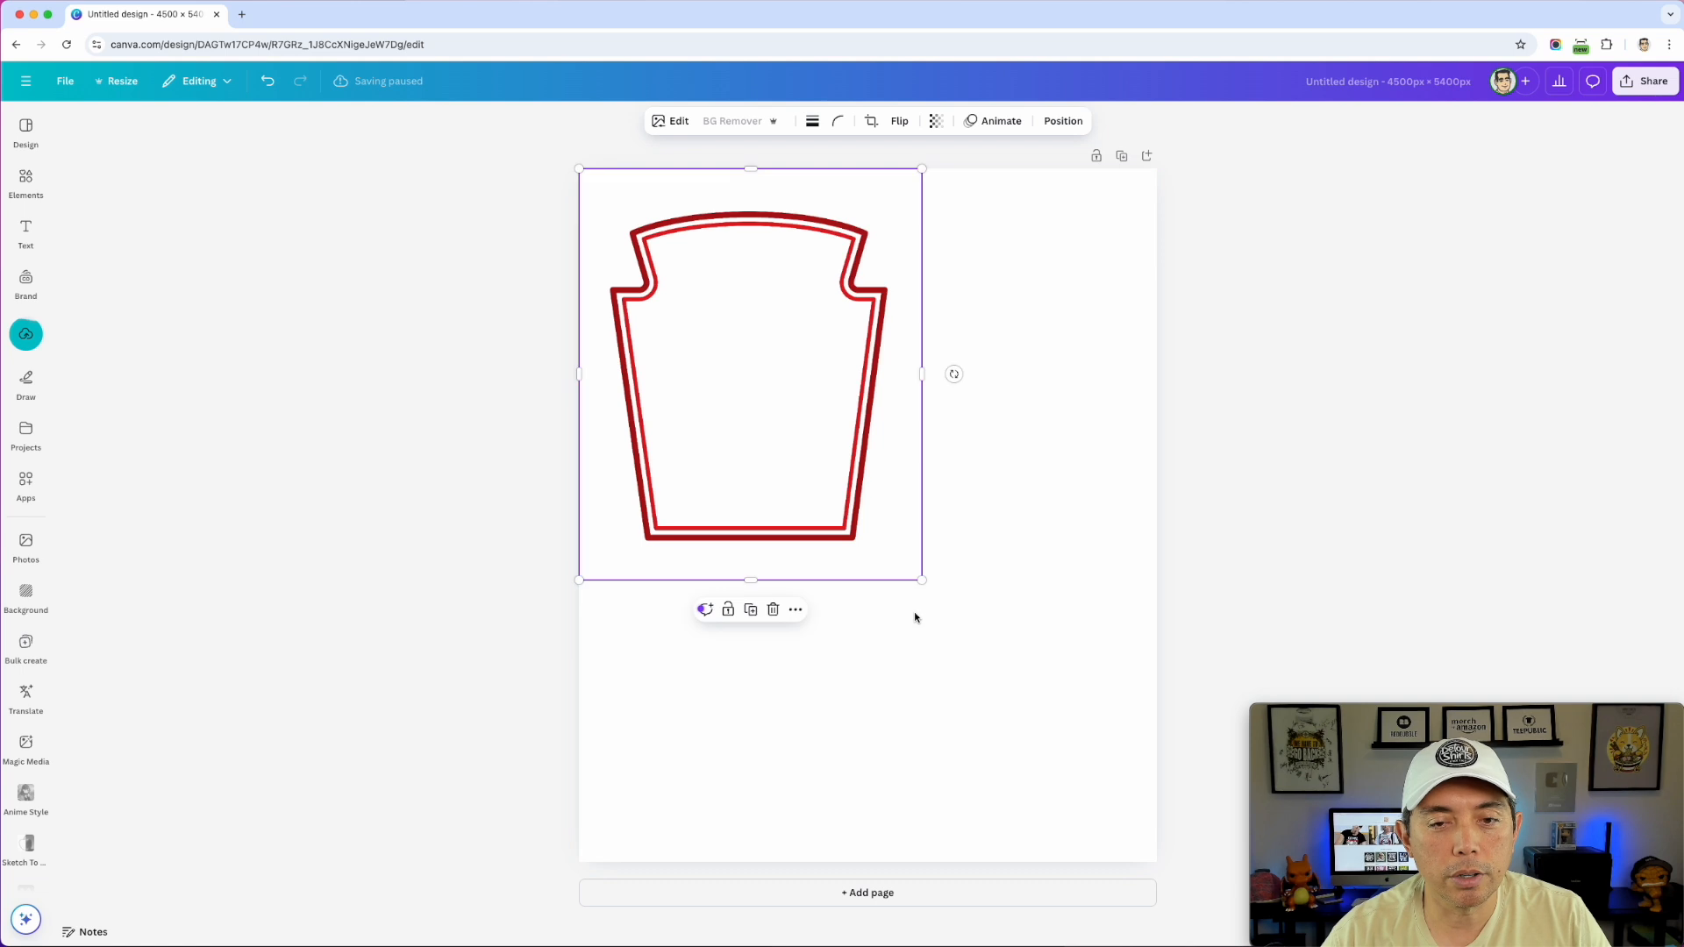
{"action": "left_click_drag", "start_coordinate": [918, 581], "coordinate": [1144, 884]}
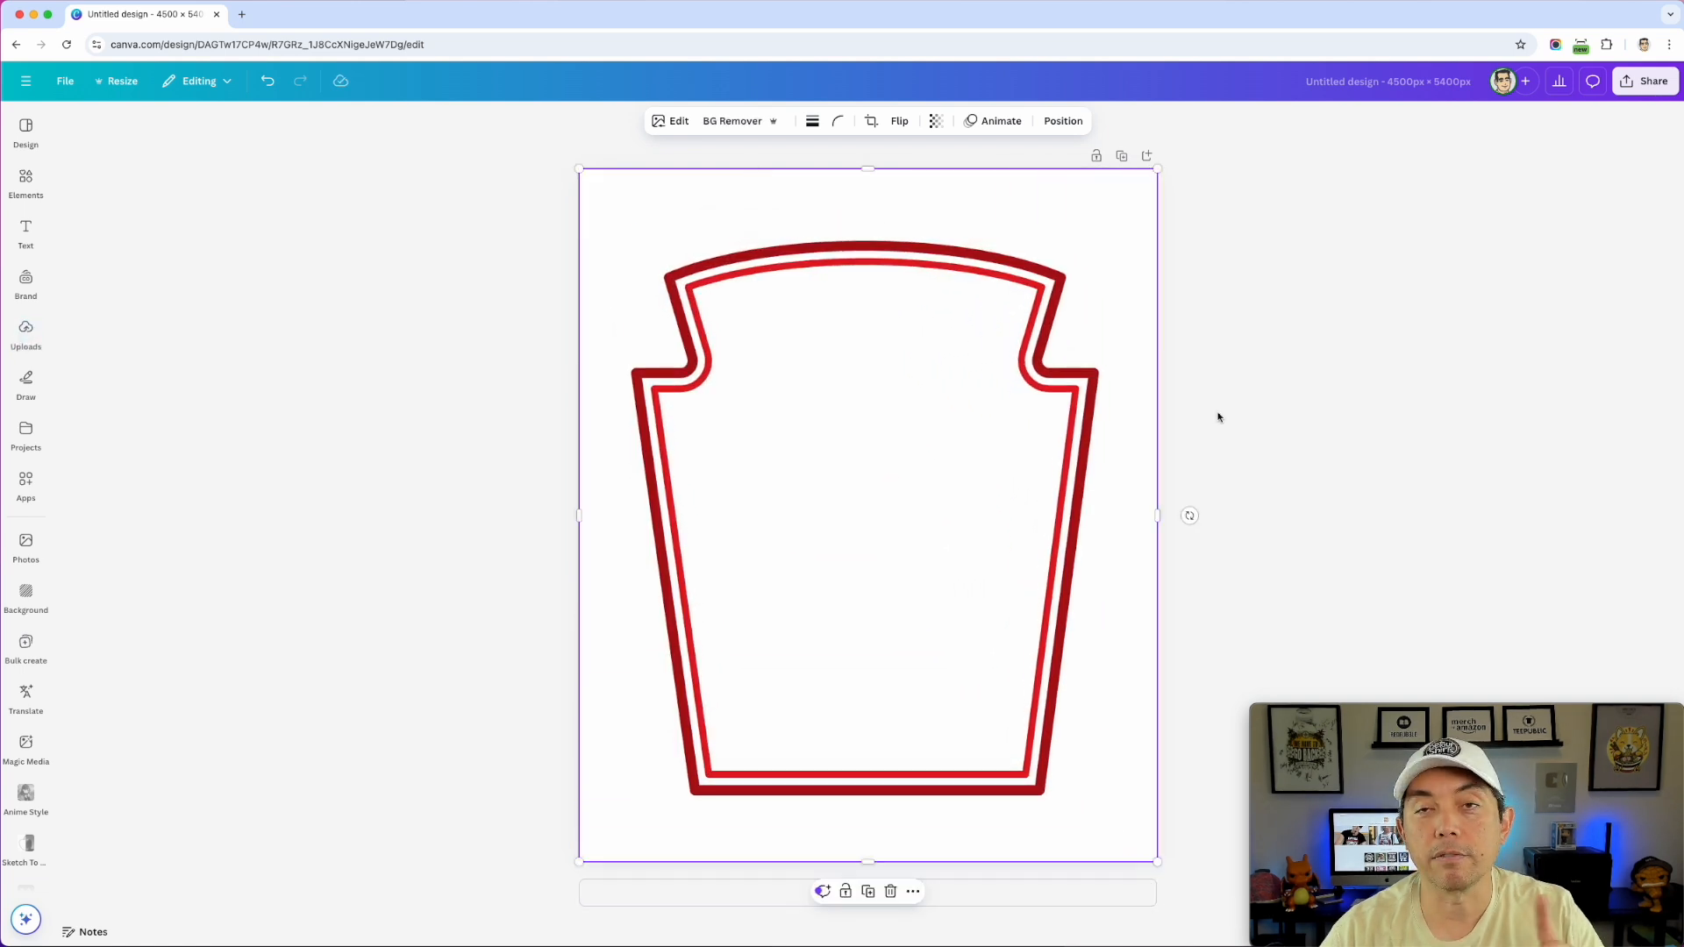
{"action": "left_click", "coordinate": [1249, 307]}
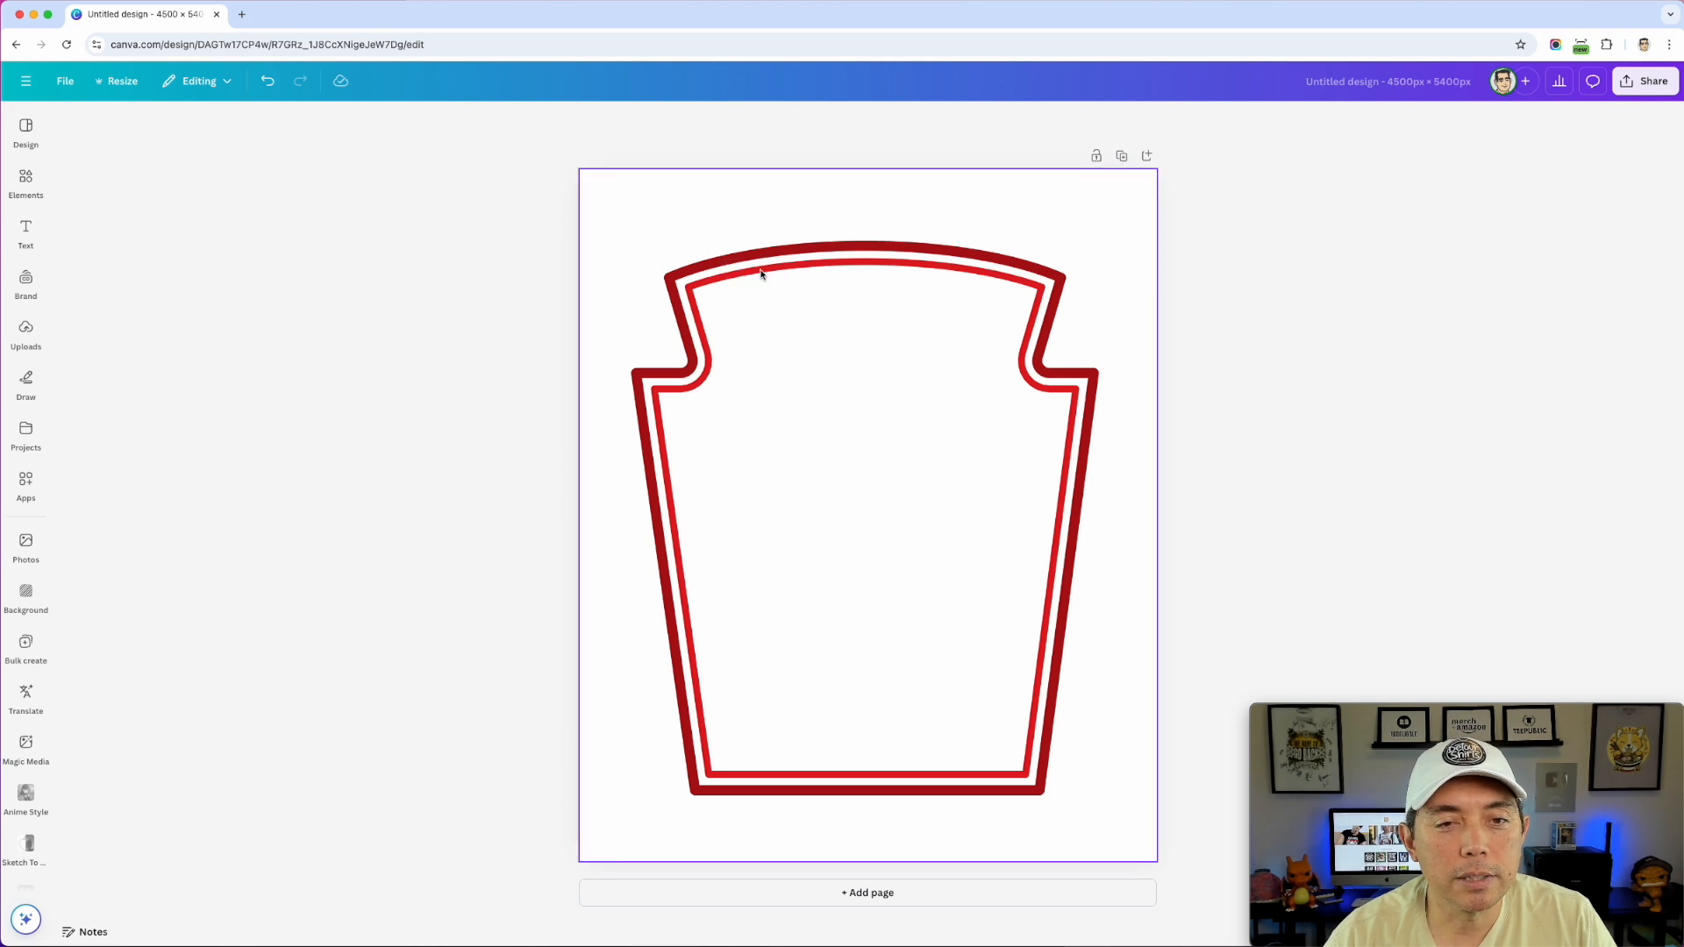
{"action": "left_click_drag", "start_coordinate": [693, 282], "coordinate": [721, 332]}
{"action": "left_click", "coordinate": [588, 186]}
{"action": "left_click_drag", "start_coordinate": [579, 167], "coordinate": [620, 214]}
{"action": "left_click", "coordinate": [591, 184]}
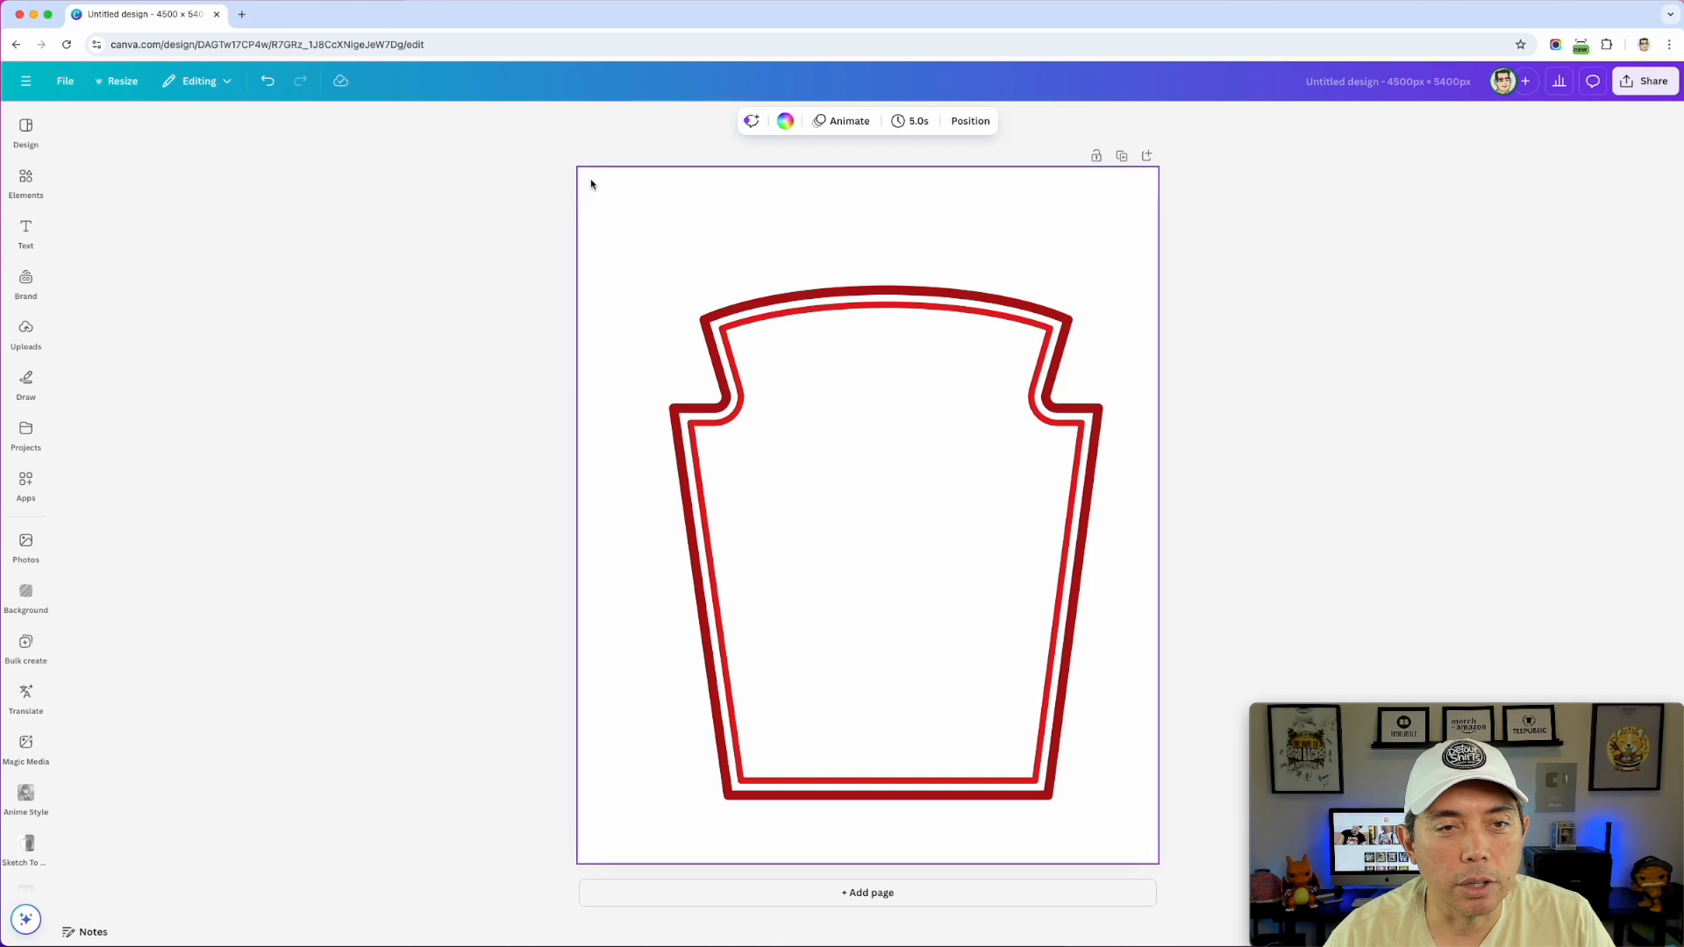
- Make the page background dark red and enlarge the label image to span the page, nudged upward
{"action": "left_click", "coordinate": [785, 120]}
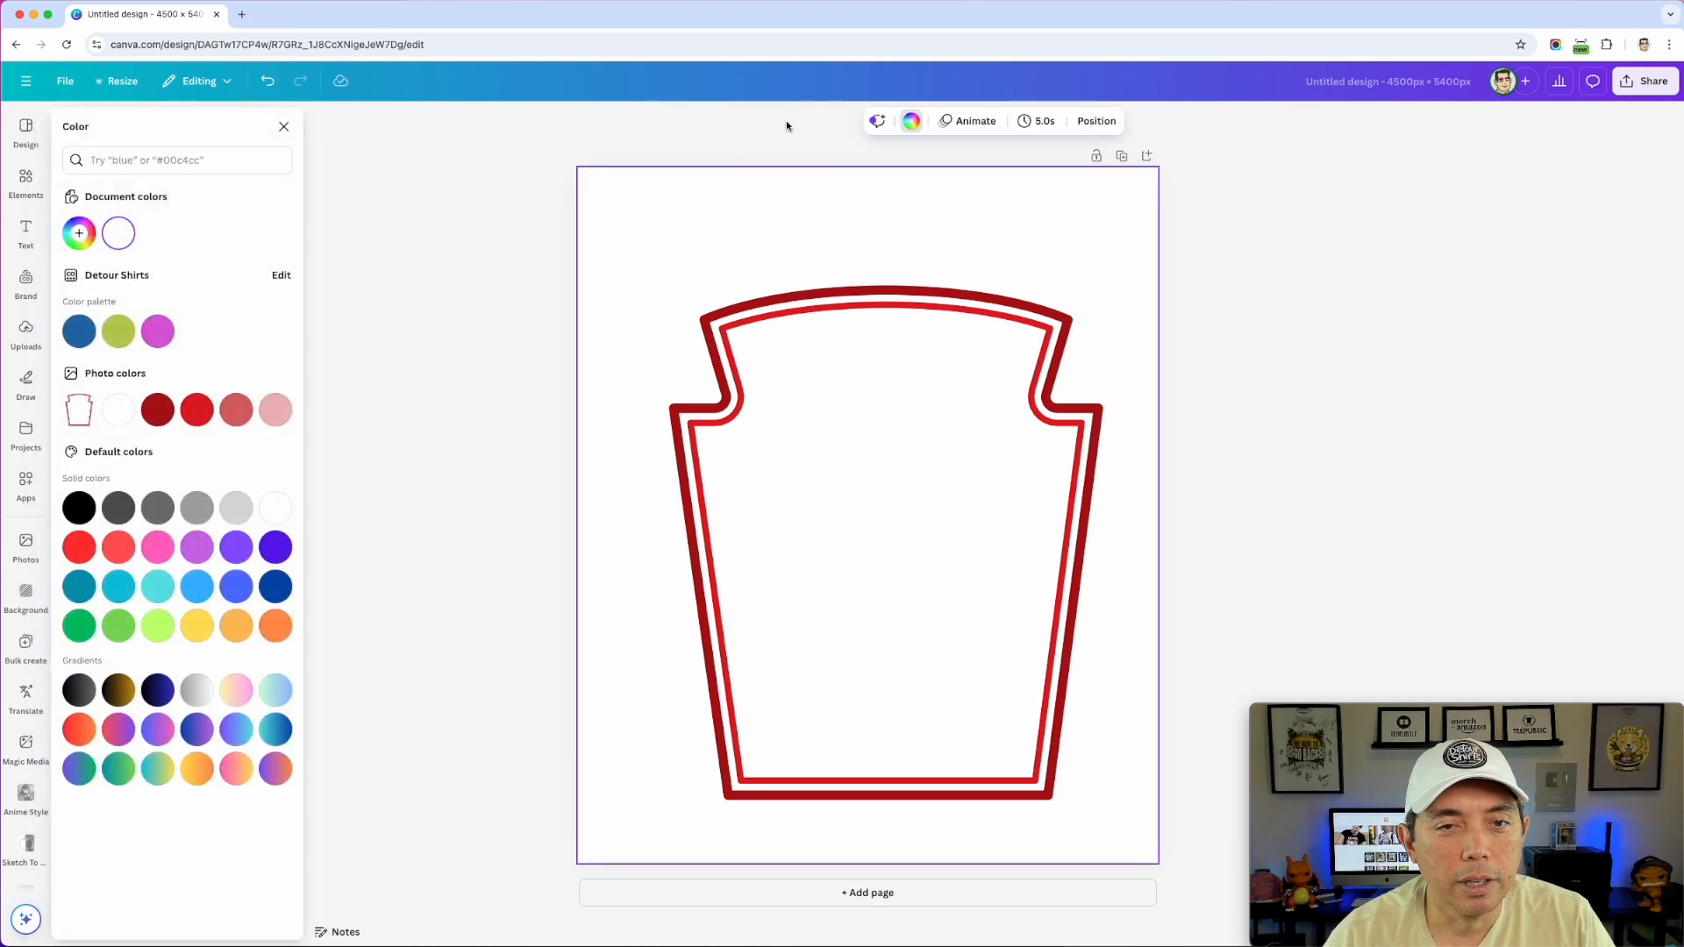
{"action": "left_click", "coordinate": [157, 412]}
{"action": "left_click", "coordinate": [736, 329]}
{"action": "left_click_drag", "start_coordinate": [619, 218], "coordinate": [579, 169]}
{"action": "left_click_drag", "start_coordinate": [882, 349], "coordinate": [879, 323]}
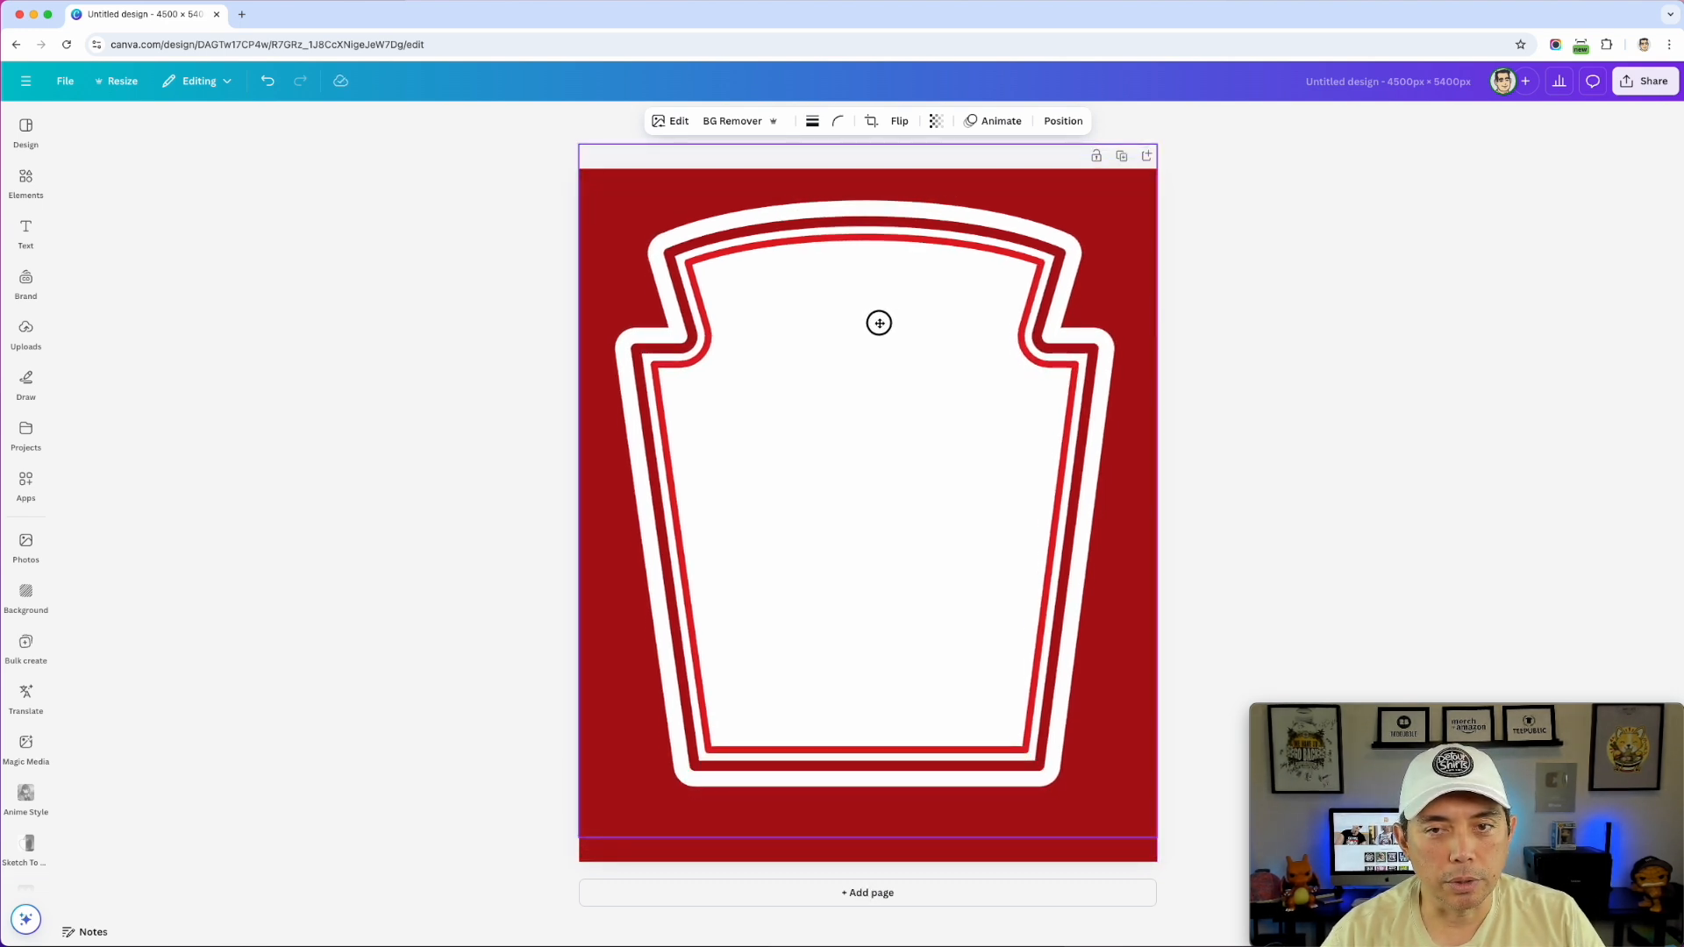
{"action": "left_click", "coordinate": [1398, 366]}
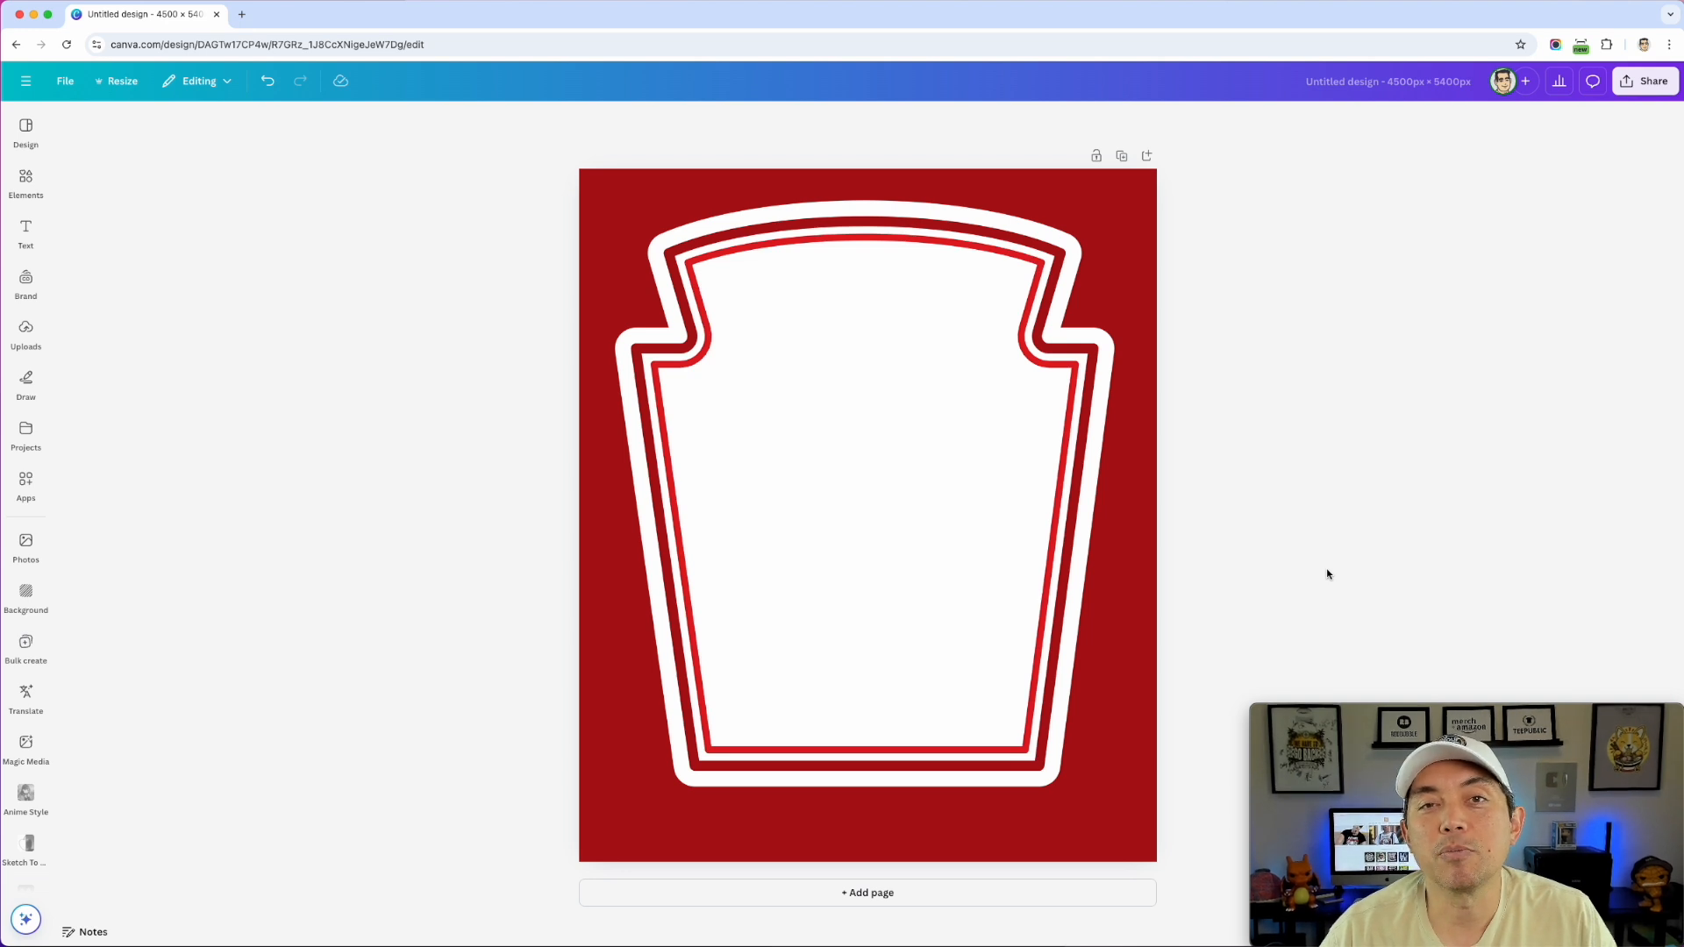
{"action": "left_click", "coordinate": [25, 230]}
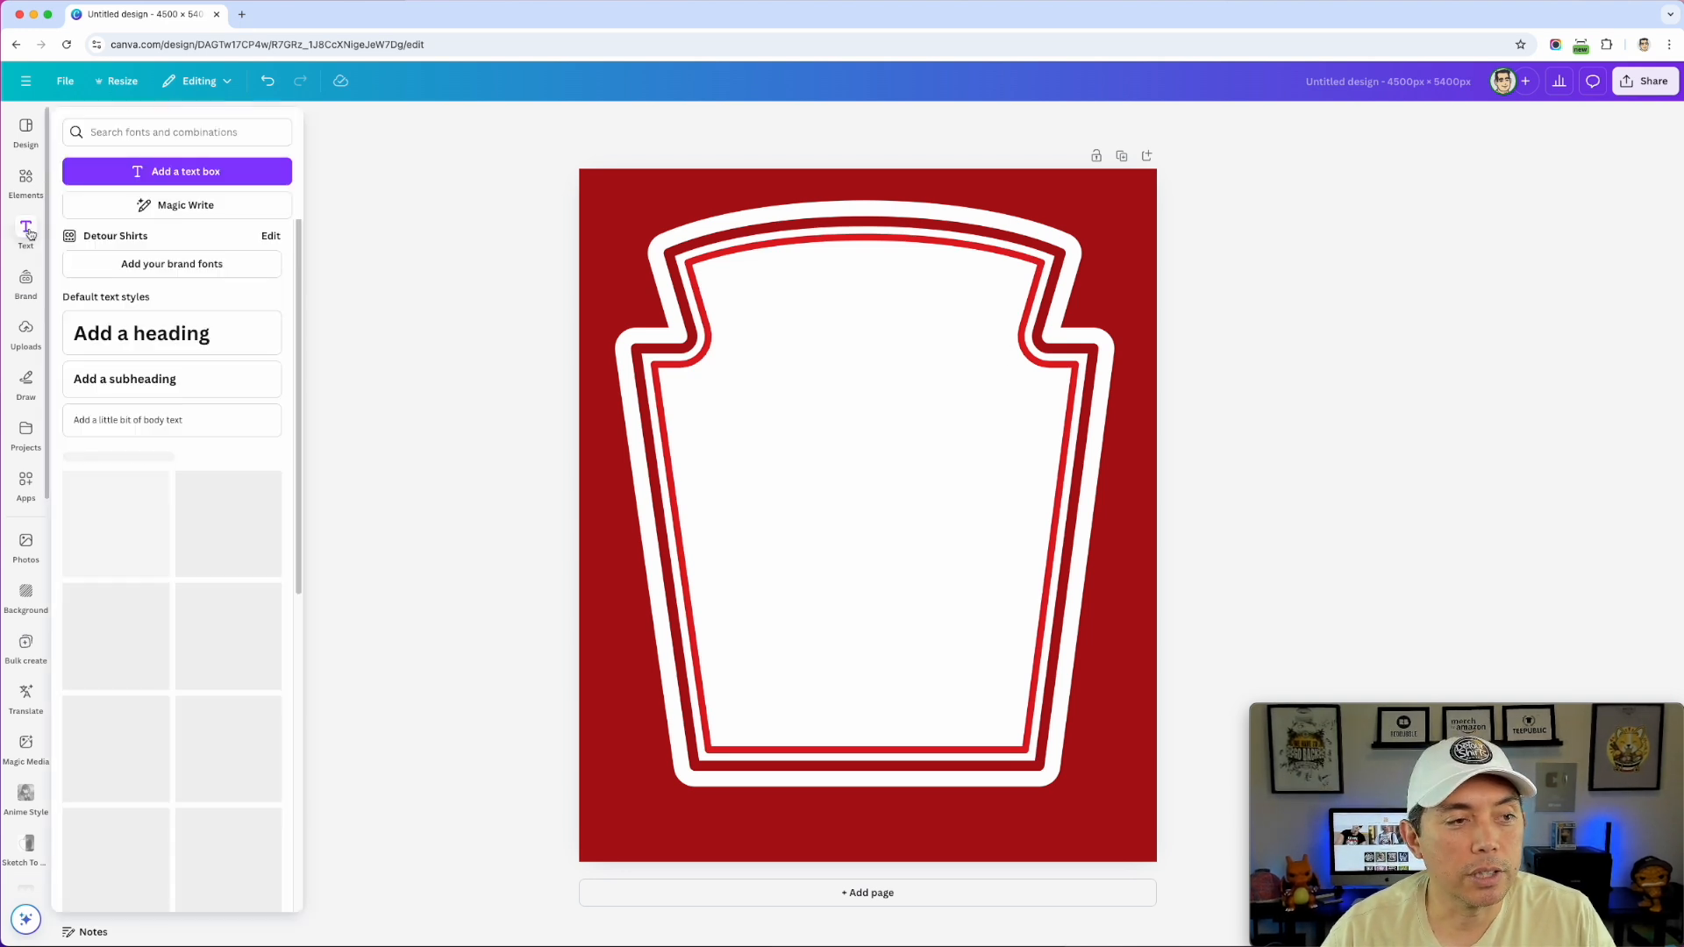
- Add a new heading and set its font to Calistoga
{"action": "left_click", "coordinate": [217, 329]}
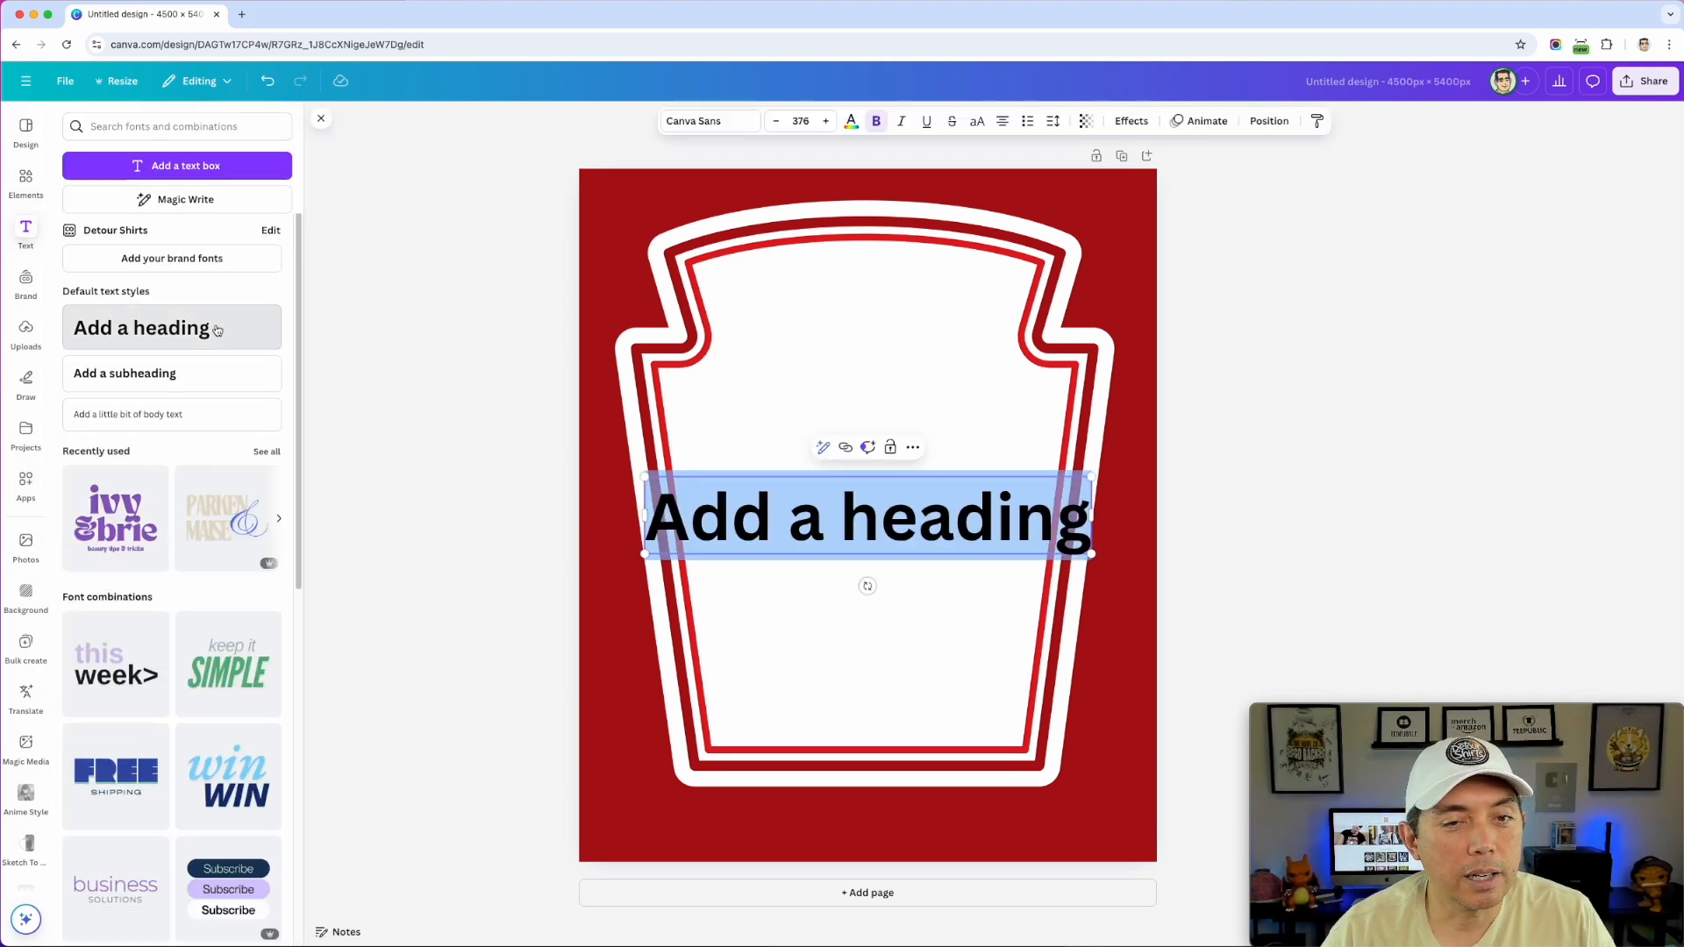
{"action": "left_click", "coordinate": [869, 519]}
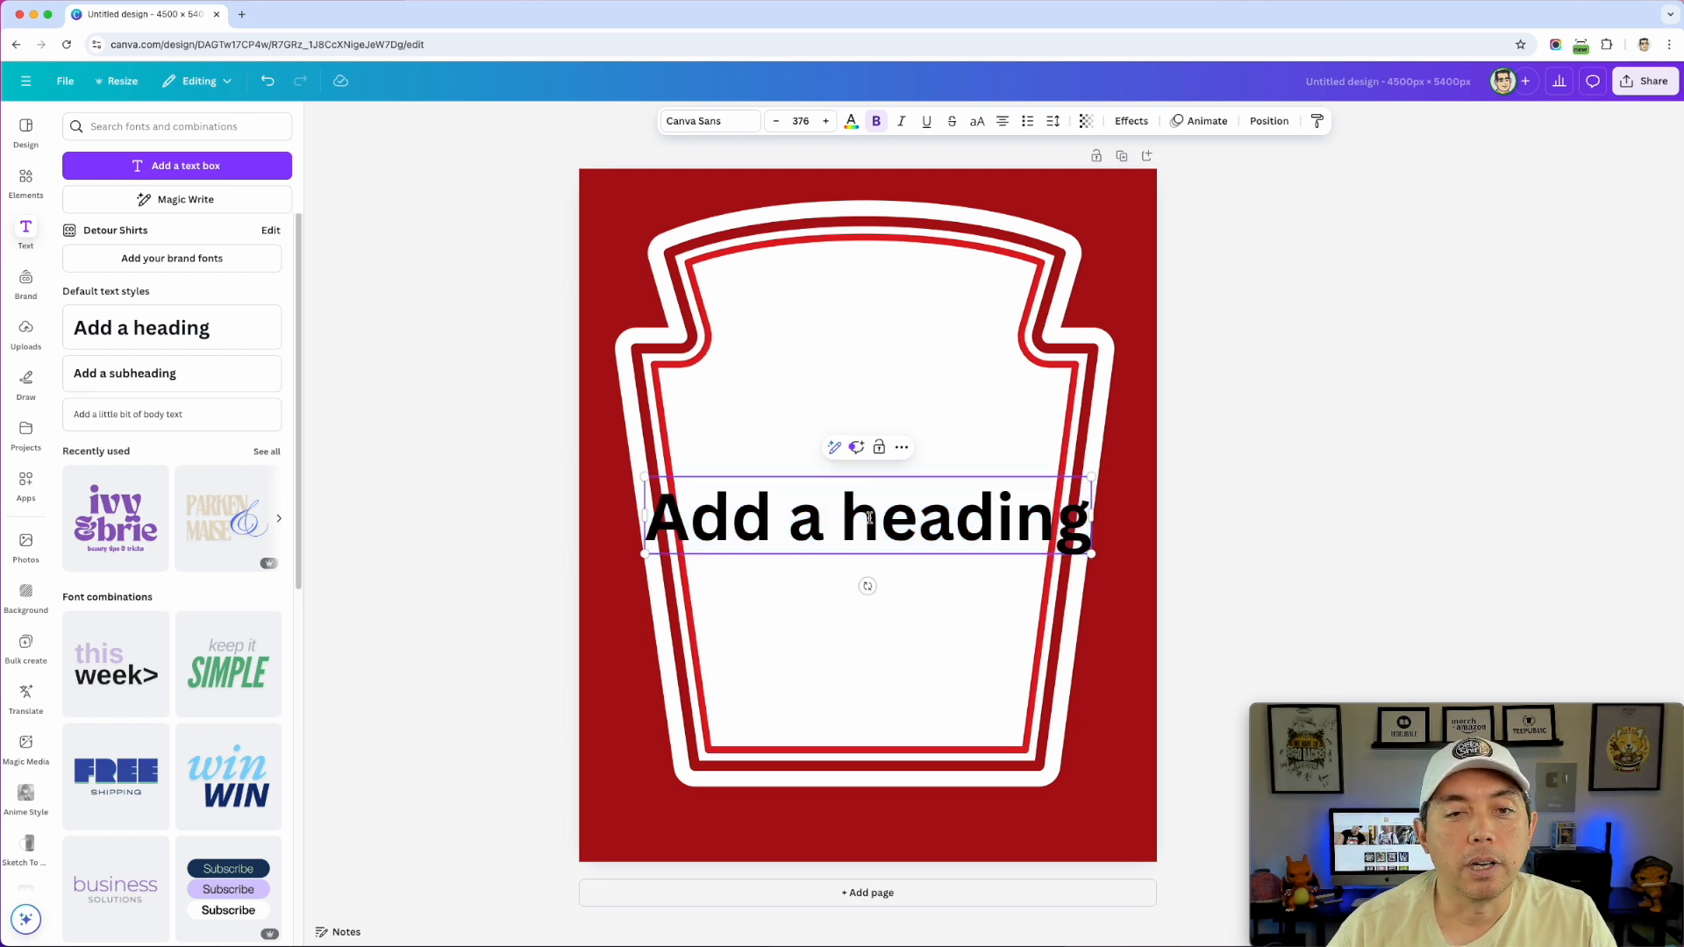
{"action": "triple_click", "coordinate": [868, 509]}
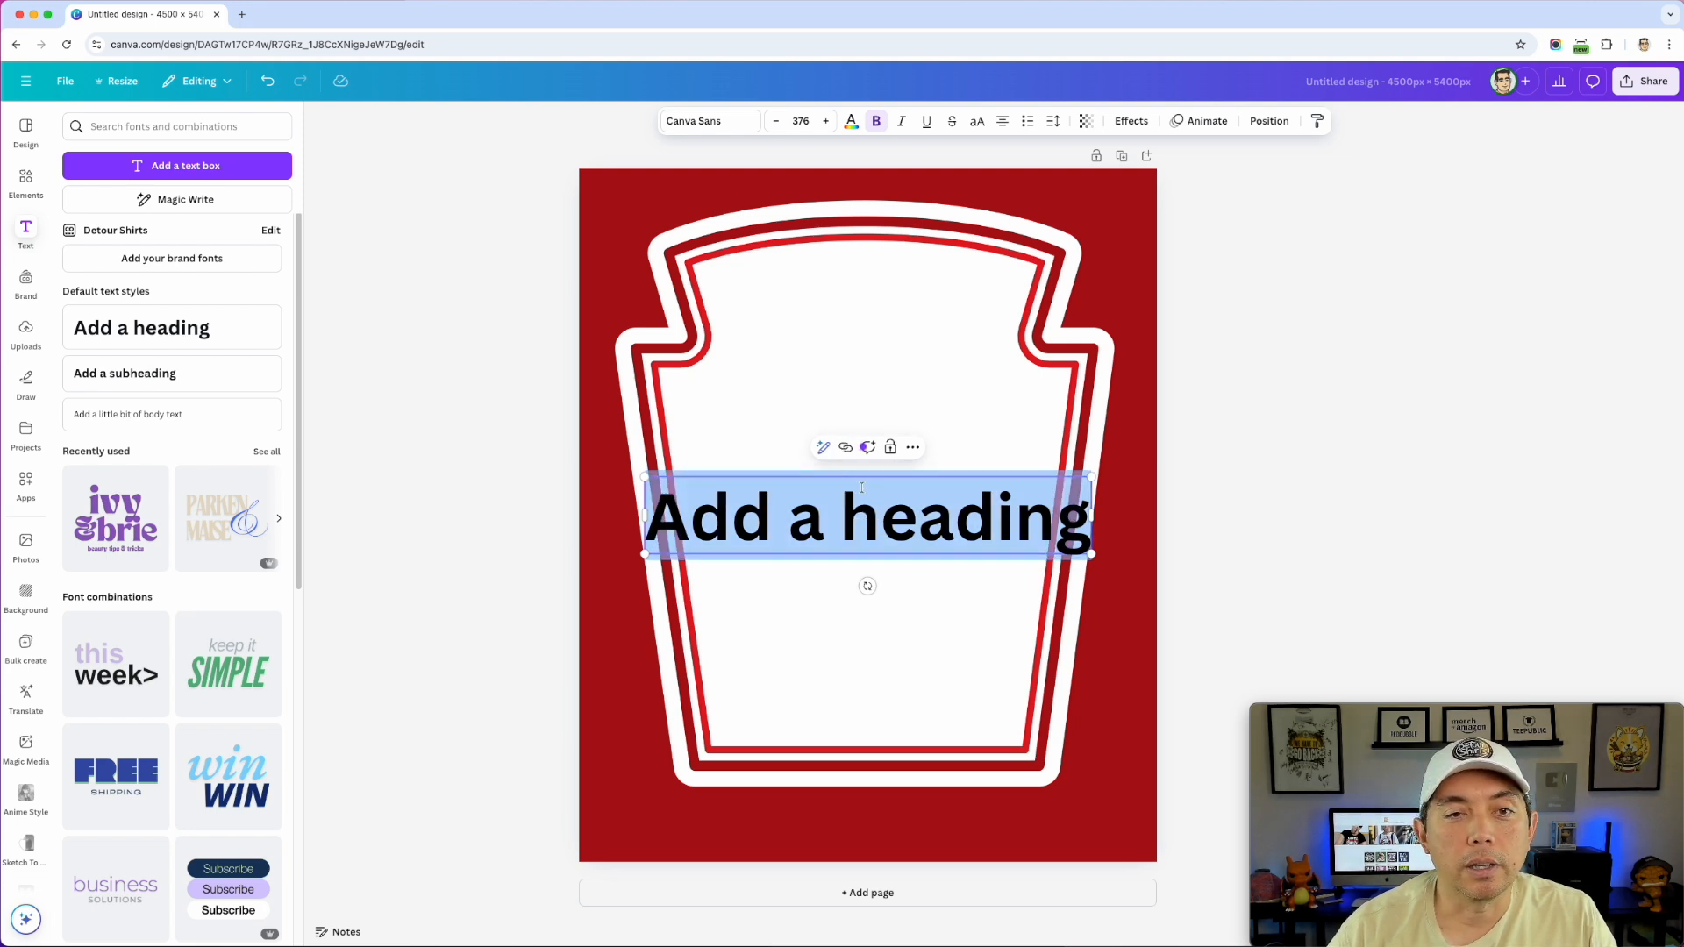
{"action": "left_click", "coordinate": [691, 125]}
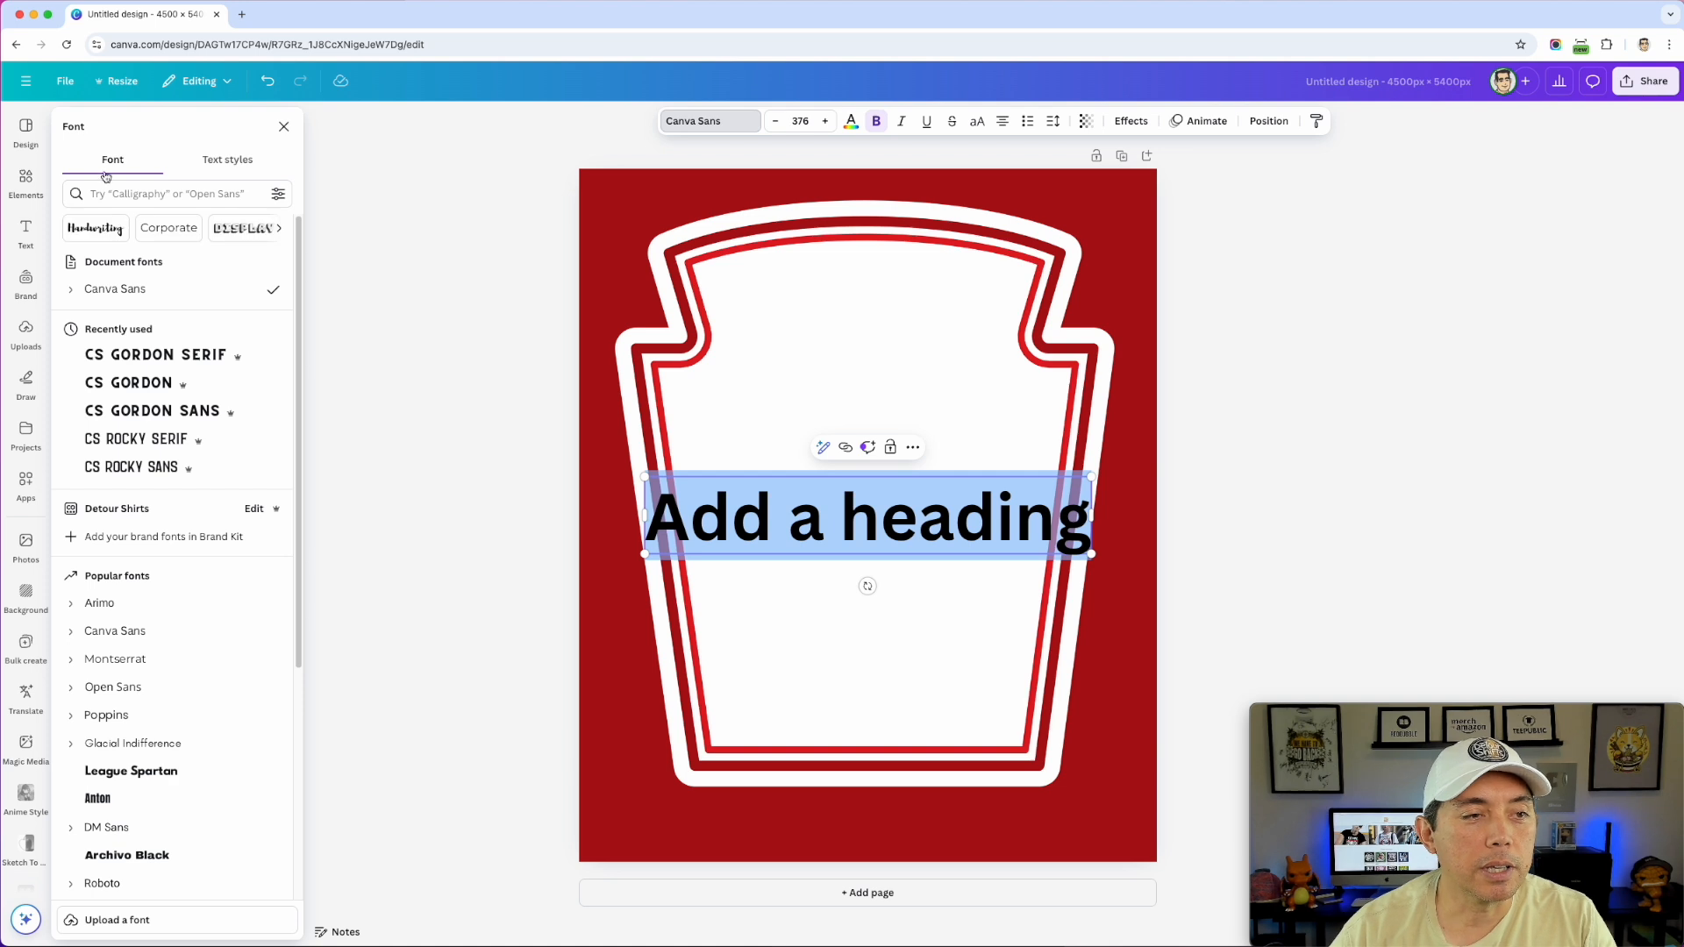
{"action": "left_click", "coordinate": [127, 193]}
{"action": "type", "text": "calistoga"}
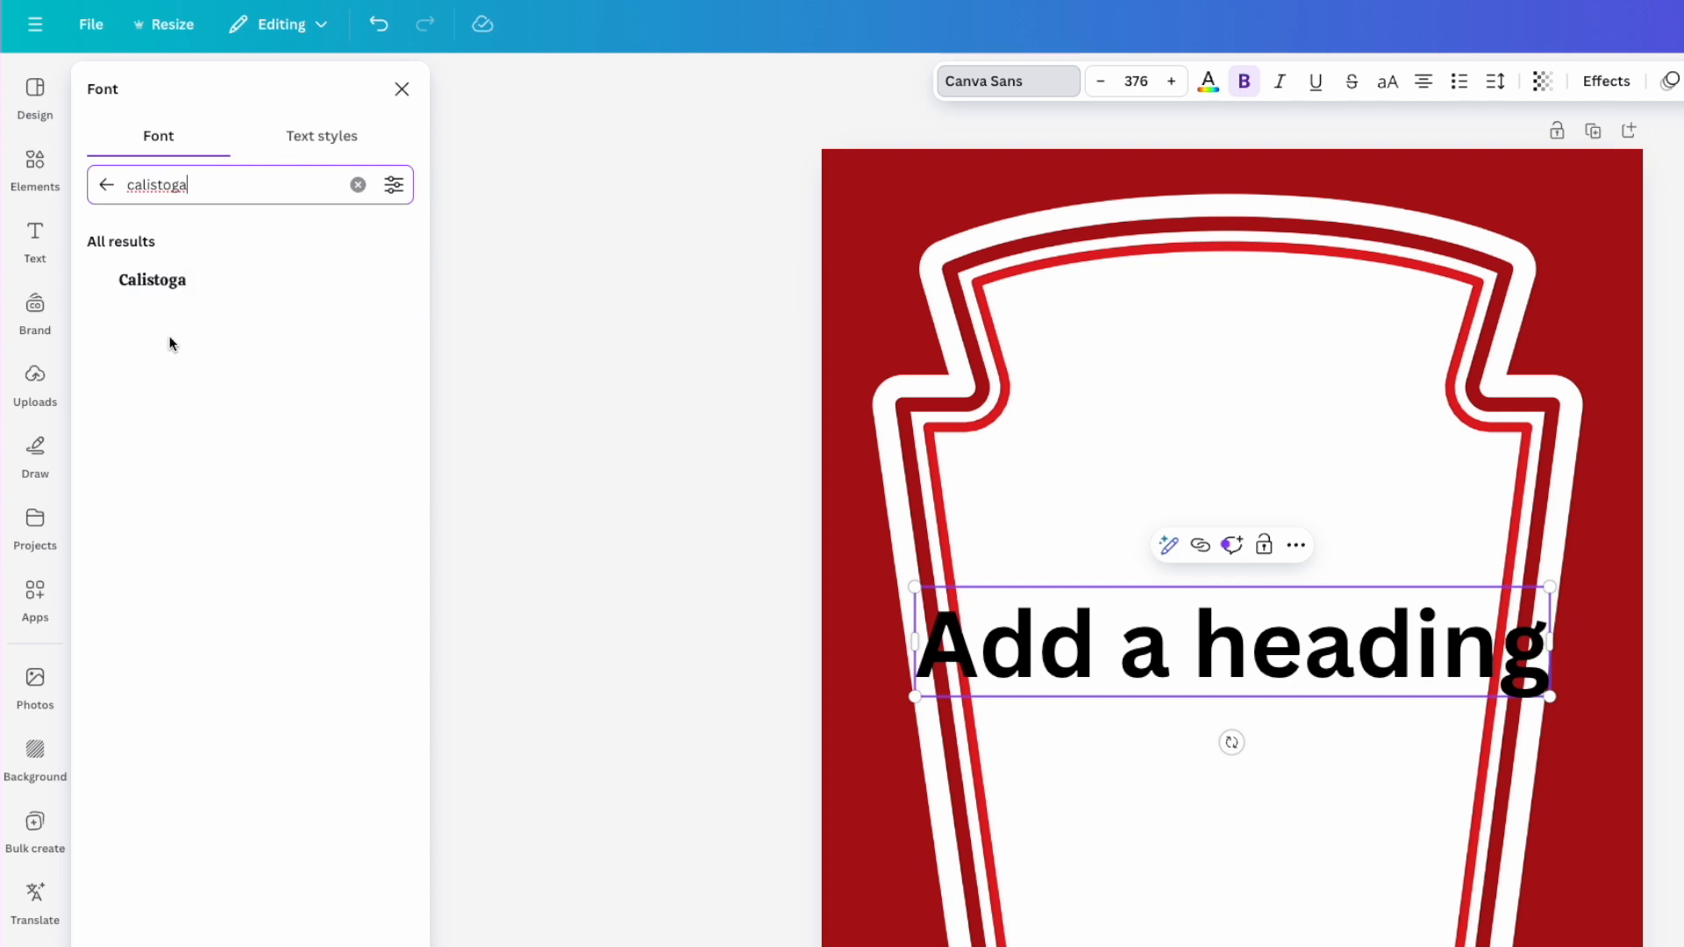
{"action": "left_click", "coordinate": [164, 285]}
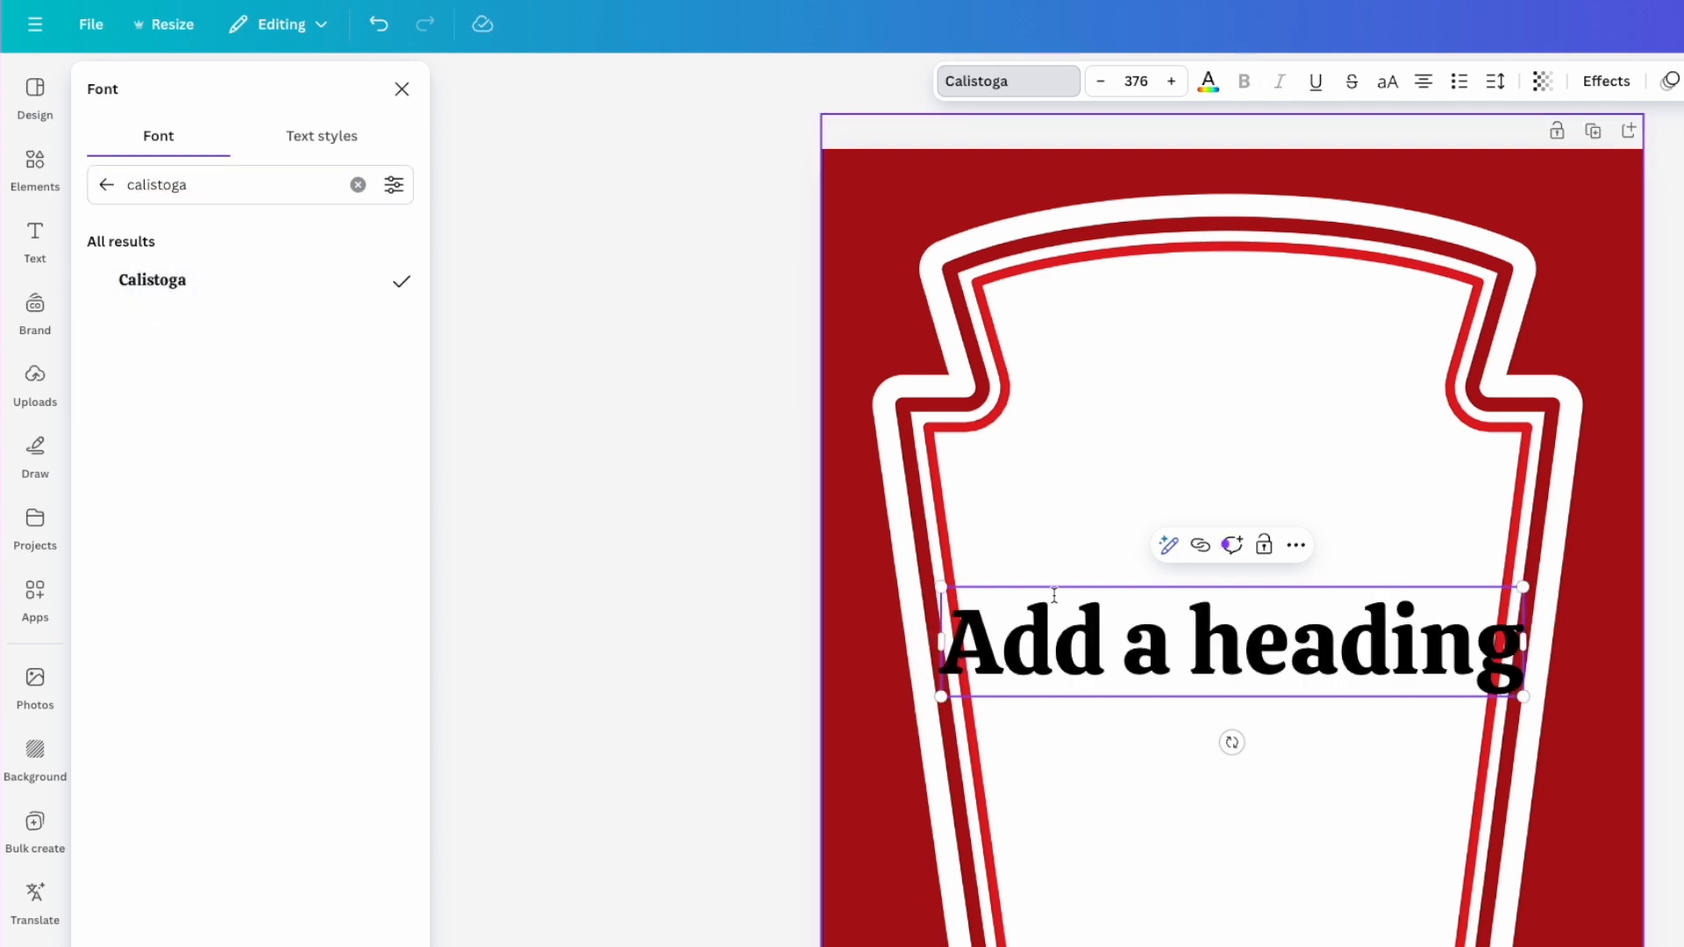
- Change the heading text to 'PREMIUM' and move it up to the label's top
{"action": "triple_click", "coordinate": [1376, 635]}
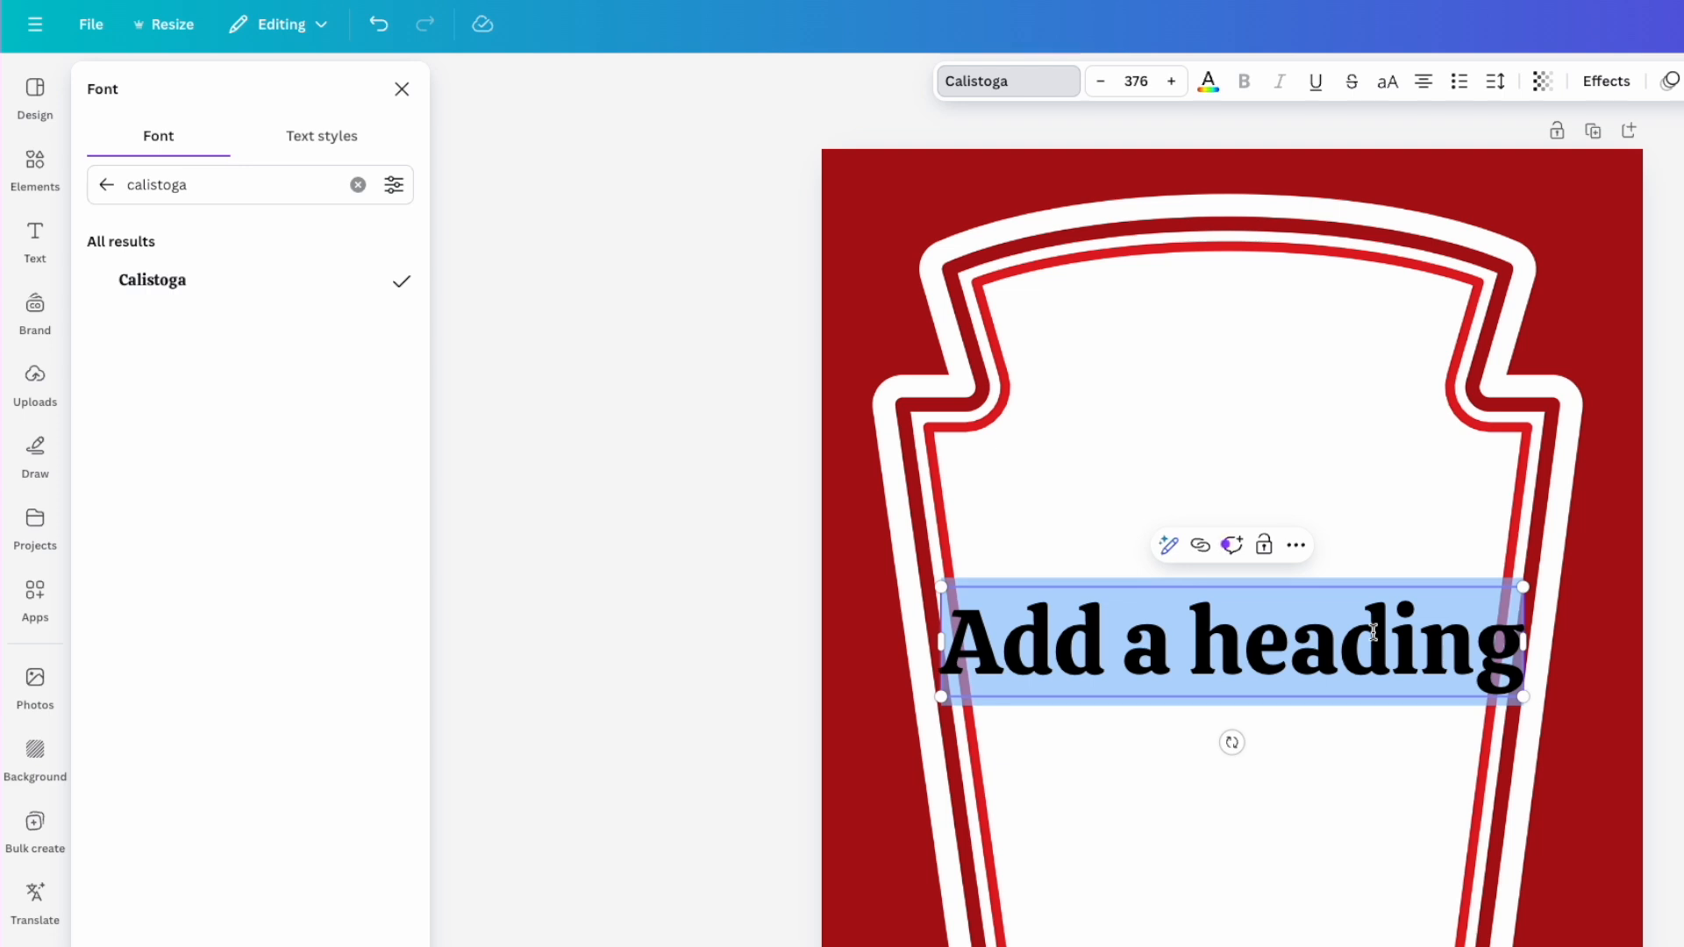
{"action": "type", "text": "PREMIUM"}
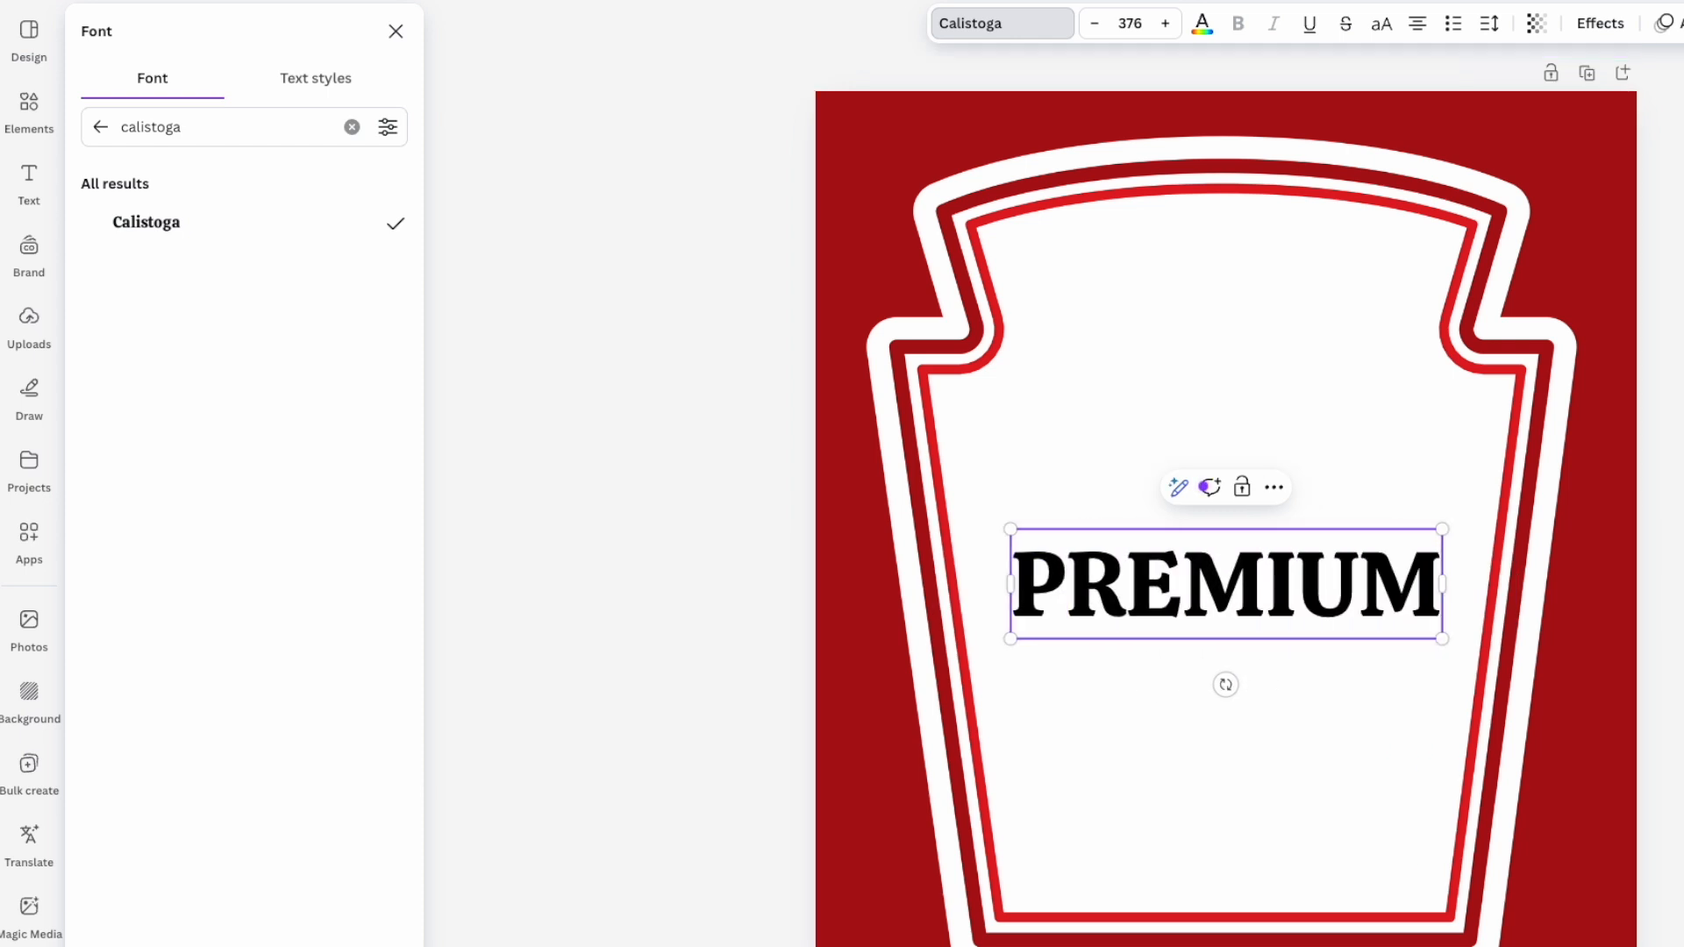
{"action": "key", "text": "Escape"}
{"action": "left_click", "coordinate": [1070, 361]}
{"action": "left_click_drag", "start_coordinate": [1145, 529], "coordinate": [1149, 197]}
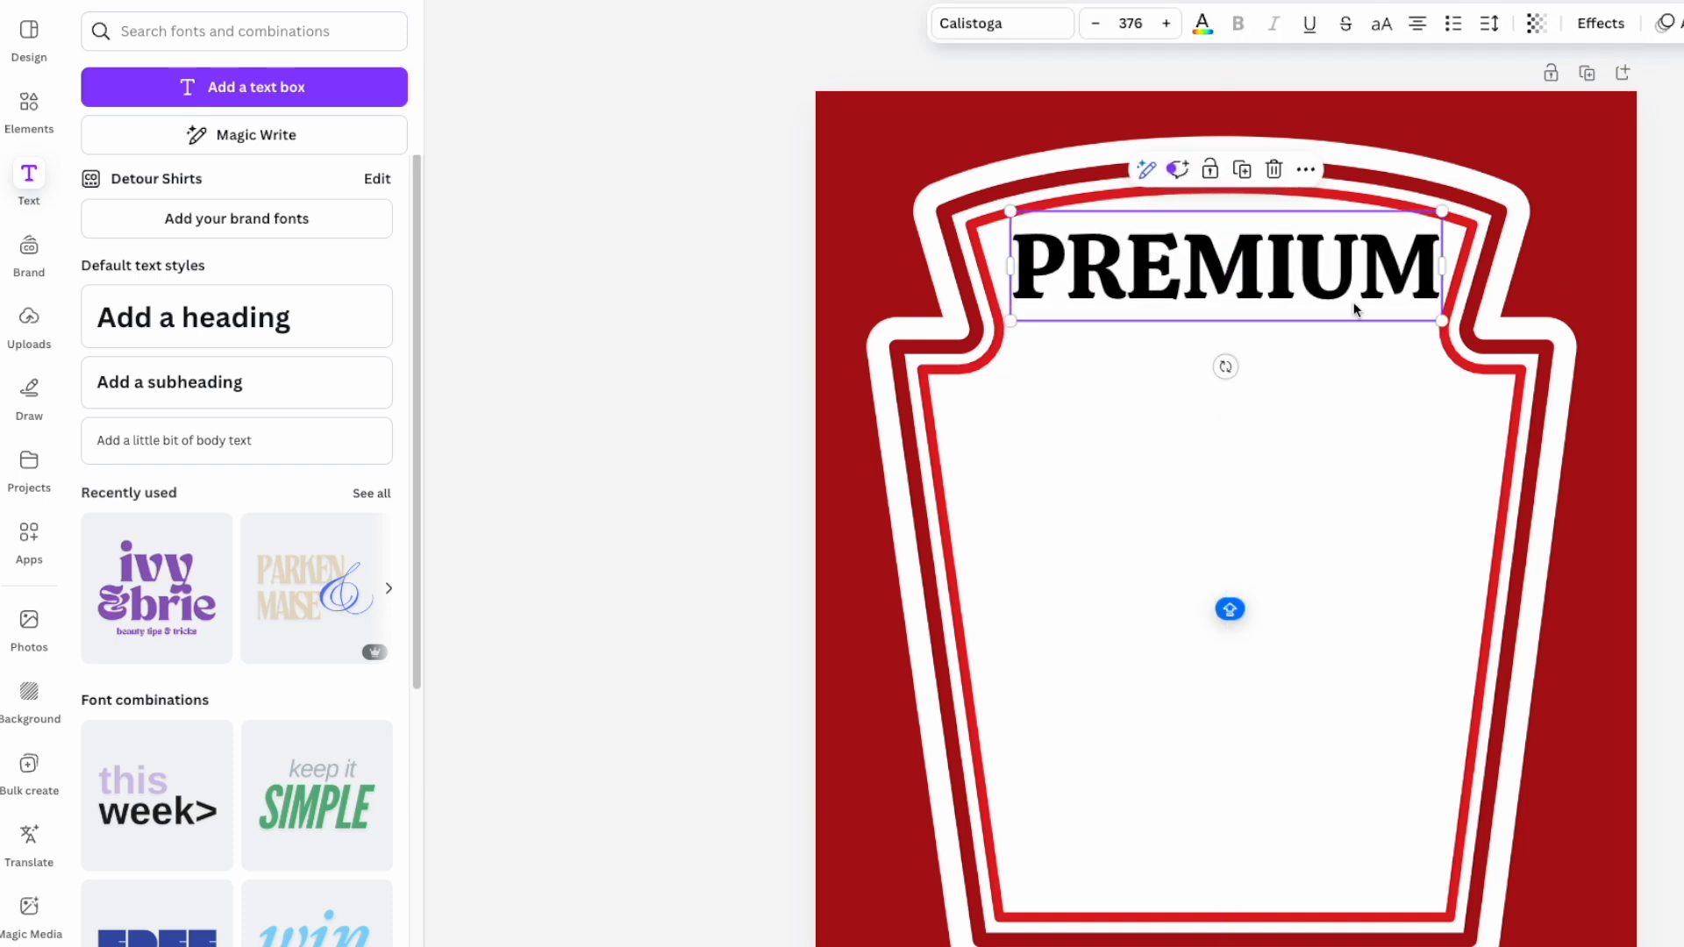
- Give PREMIUM a Curve effect set to 28, shrink it slightly and centre it along the label top
{"action": "left_click", "coordinate": [1599, 23]}
{"action": "left_click", "coordinate": [244, 728]}
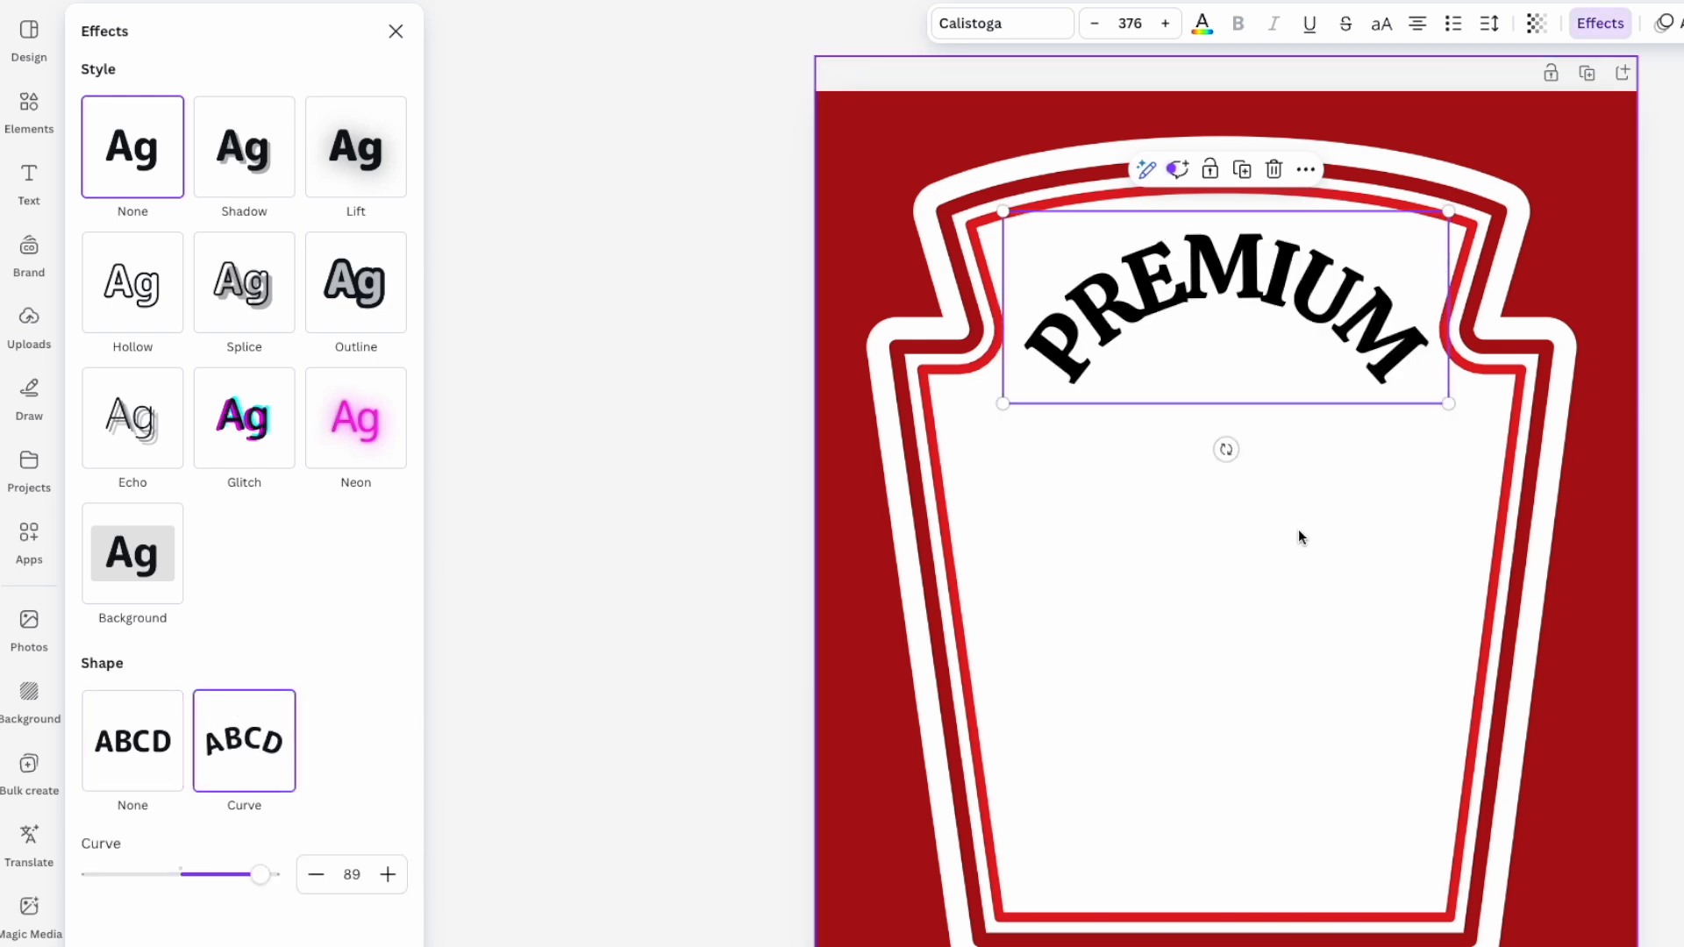
{"action": "left_click_drag", "start_coordinate": [261, 874], "coordinate": [207, 875]}
{"action": "left_click_drag", "start_coordinate": [1450, 346], "coordinate": [1429, 339]}
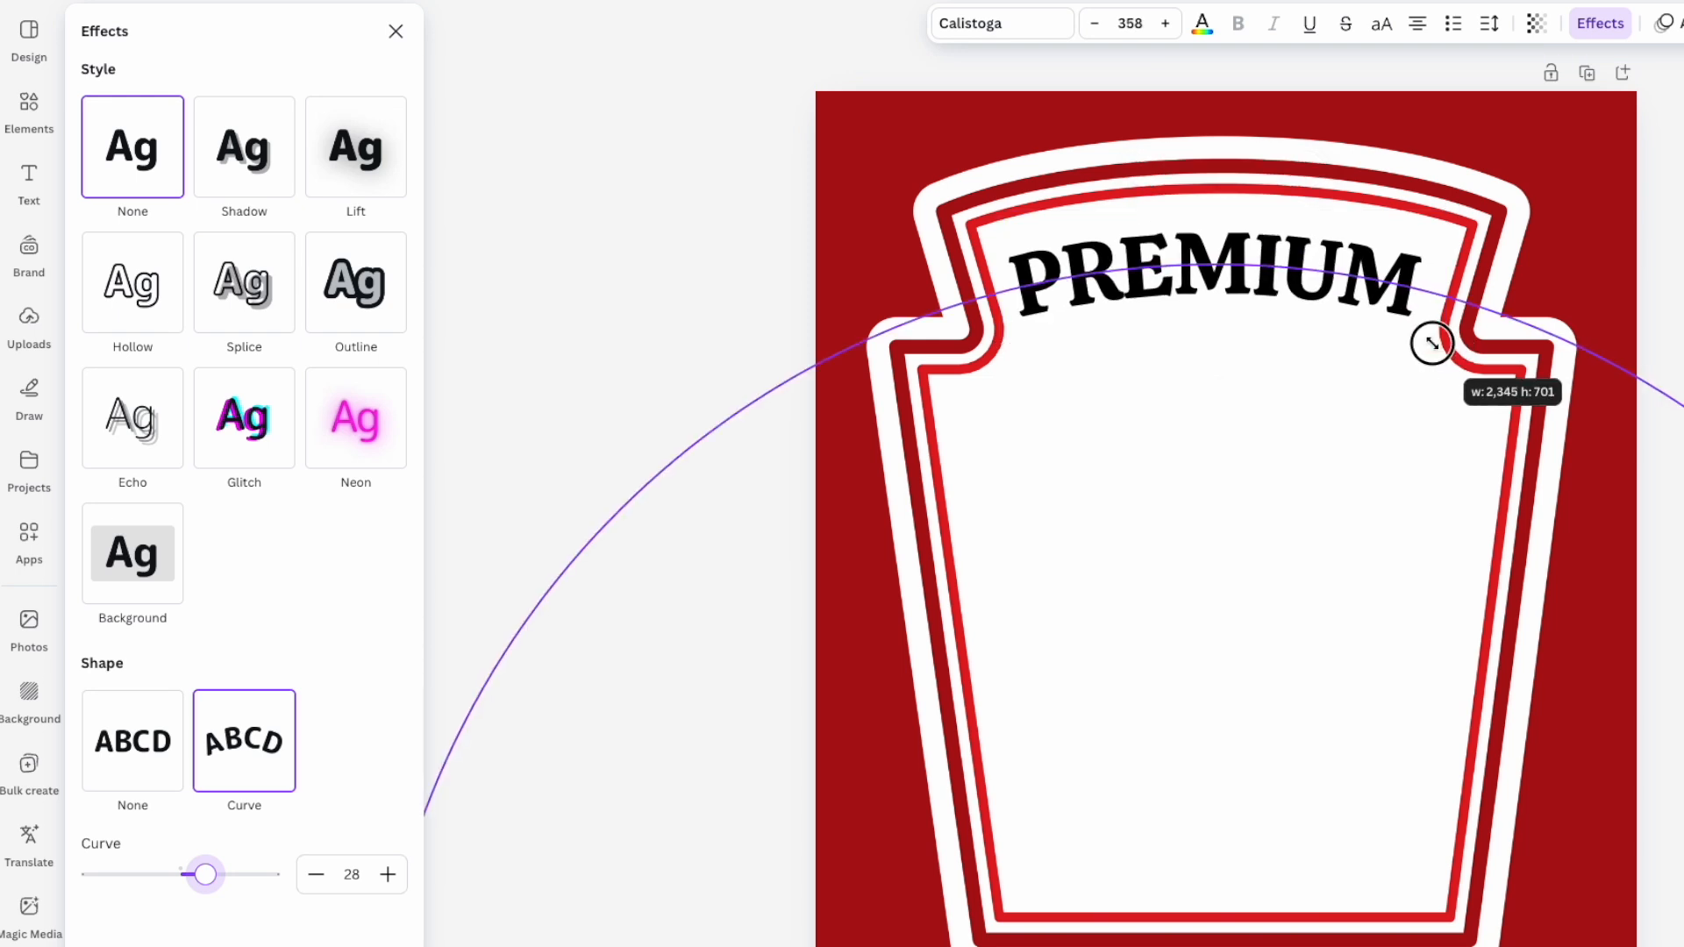
{"action": "mouse_move", "coordinate": [1277, 286]}
{"action": "left_mouse_down"}
{"action": "mouse_move", "coordinate": [1286, 262]}
{"action": "mouse_move", "coordinate": [1271, 271]}
{"action": "left_mouse_up"}
{"action": "left_click", "coordinate": [1518, 279]}
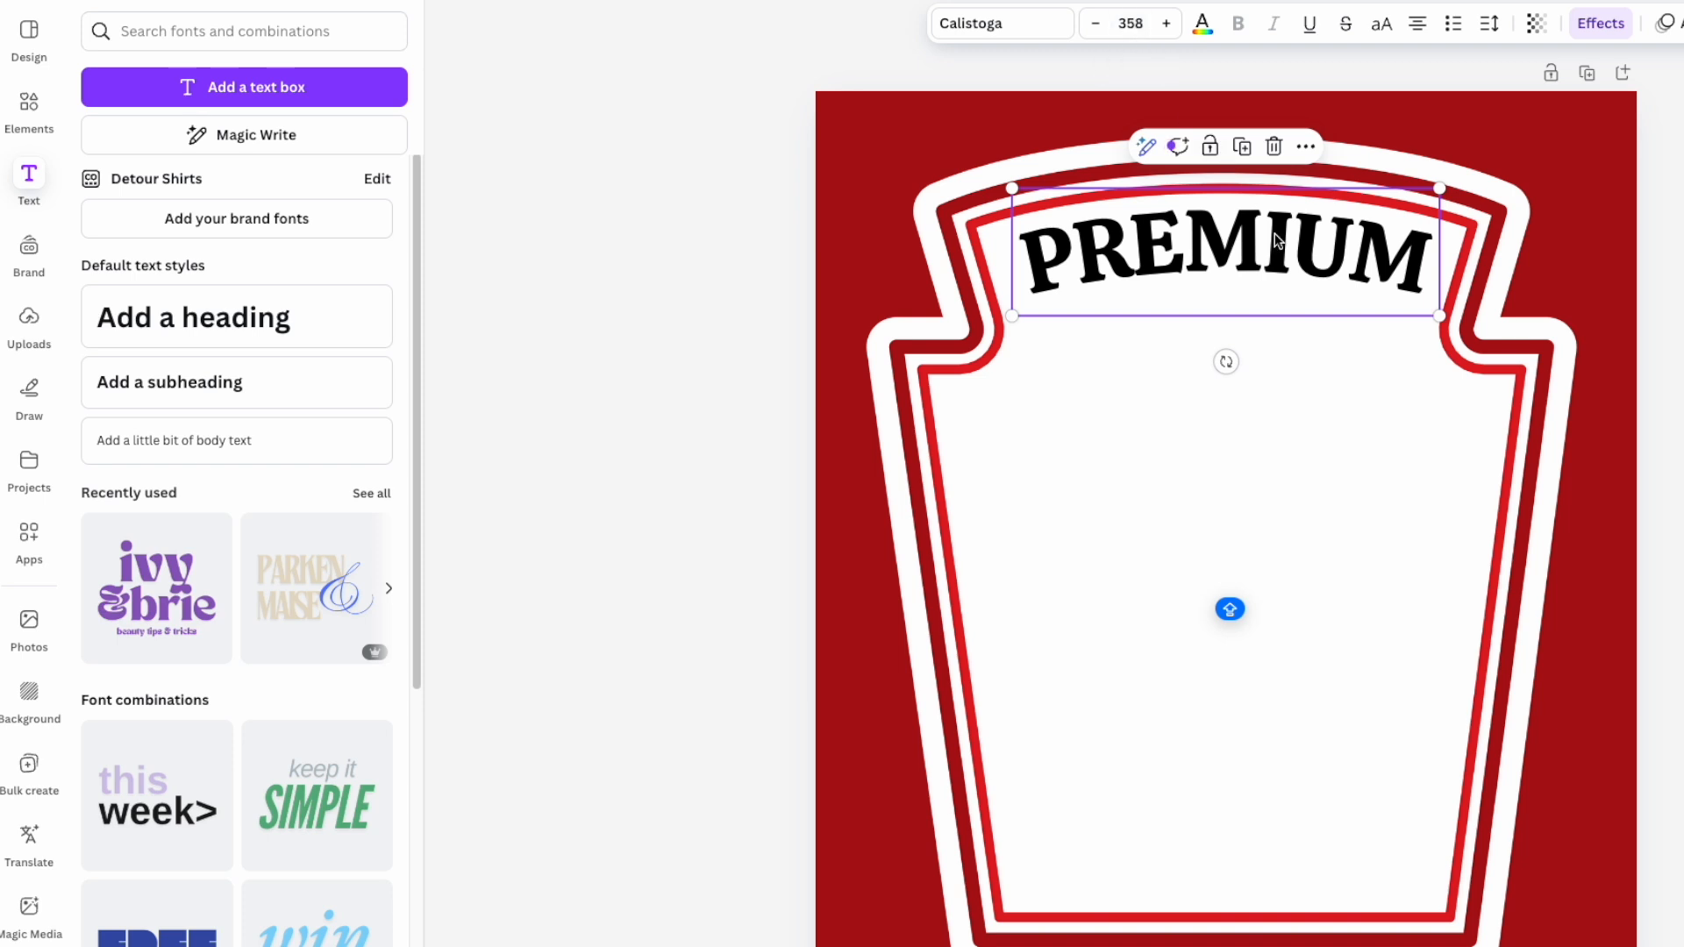
{"action": "left_click_drag", "start_coordinate": [1274, 233], "coordinate": [1270, 235]}
{"action": "left_click_drag", "start_coordinate": [1270, 235], "coordinate": [1269, 235]}
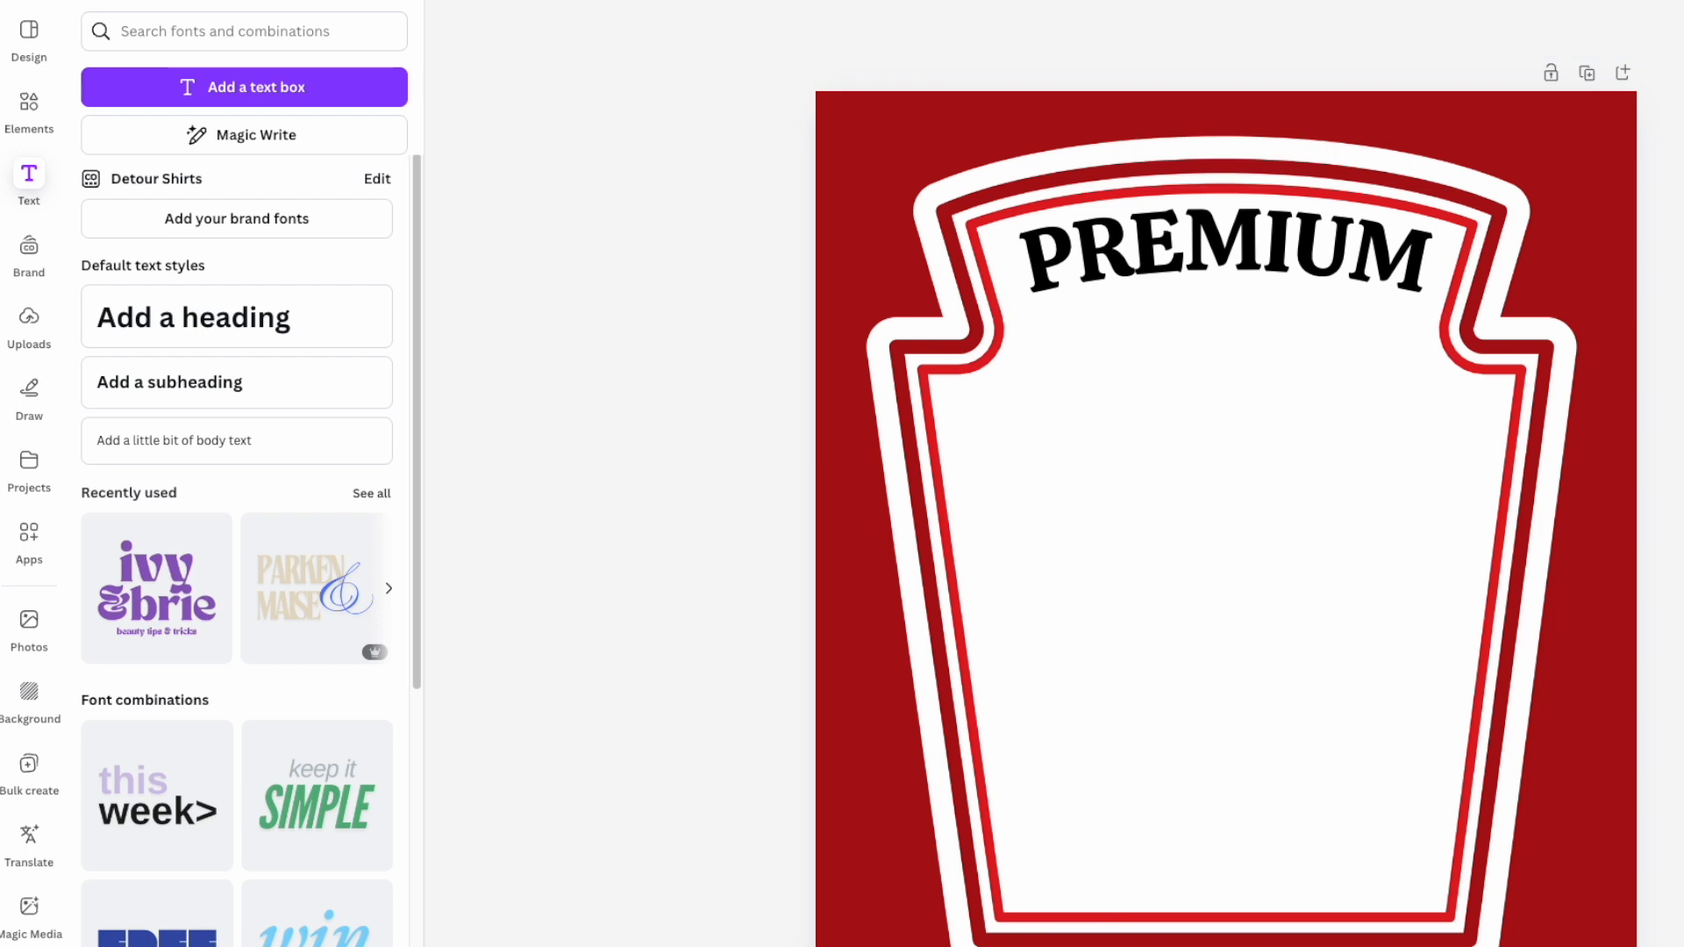
{"action": "left_click", "coordinate": [1118, 274]}
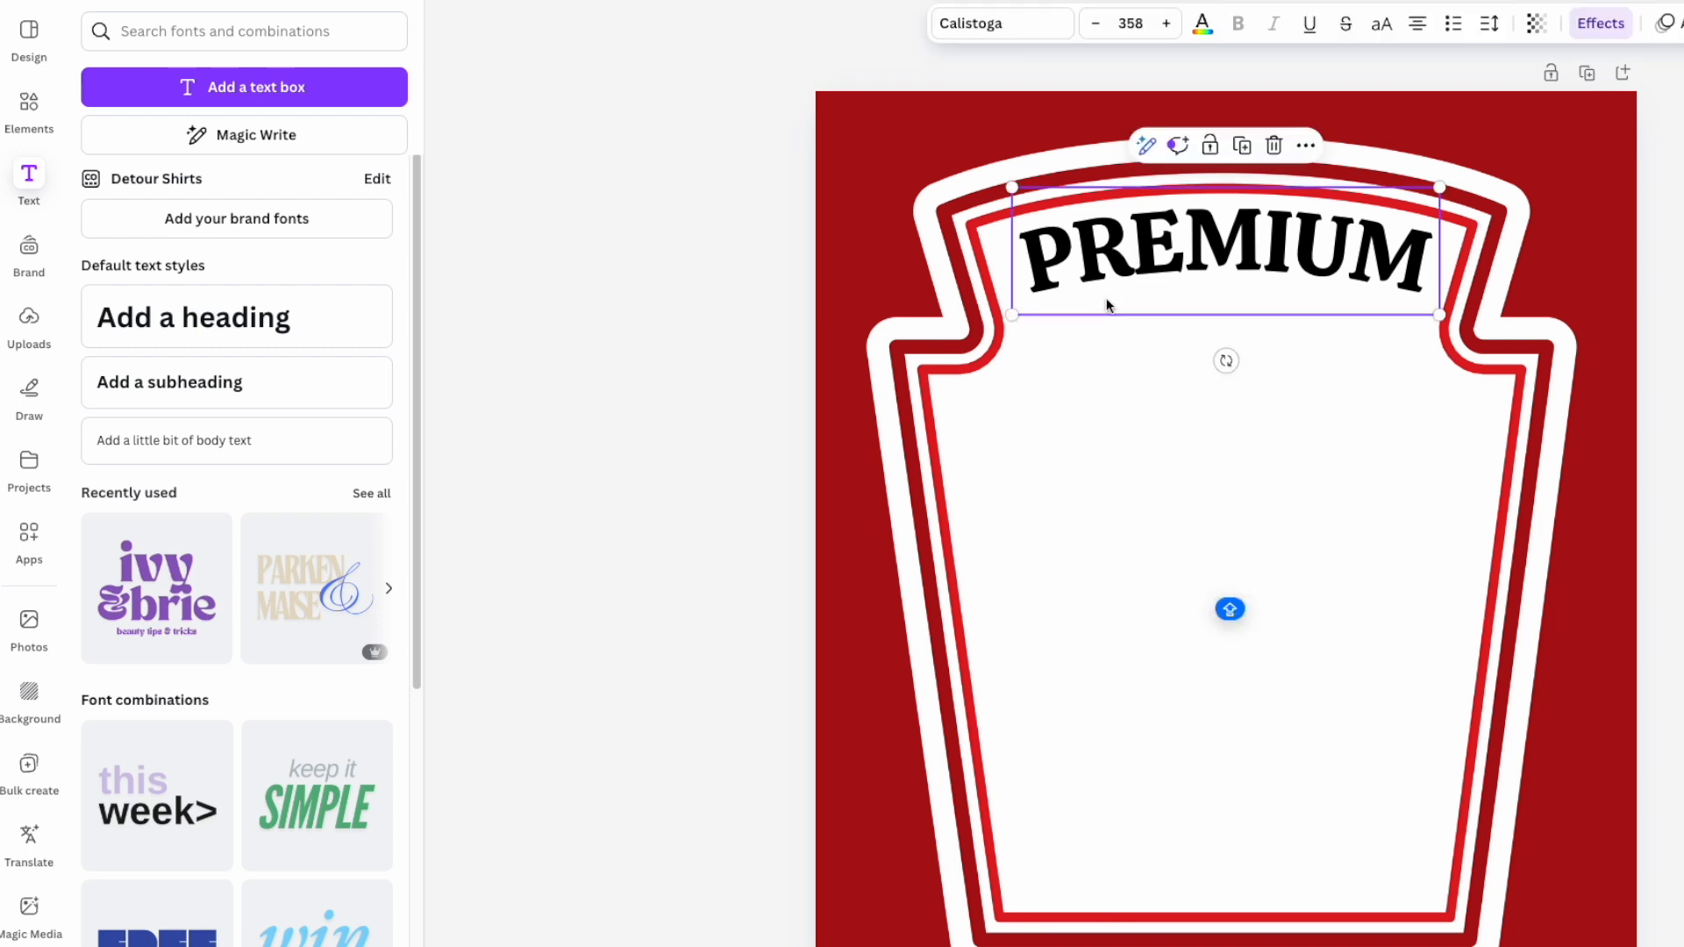
- Add another heading, widen it to one line, shrink it and centre it below PREMIUM
{"action": "left_click", "coordinate": [213, 305]}
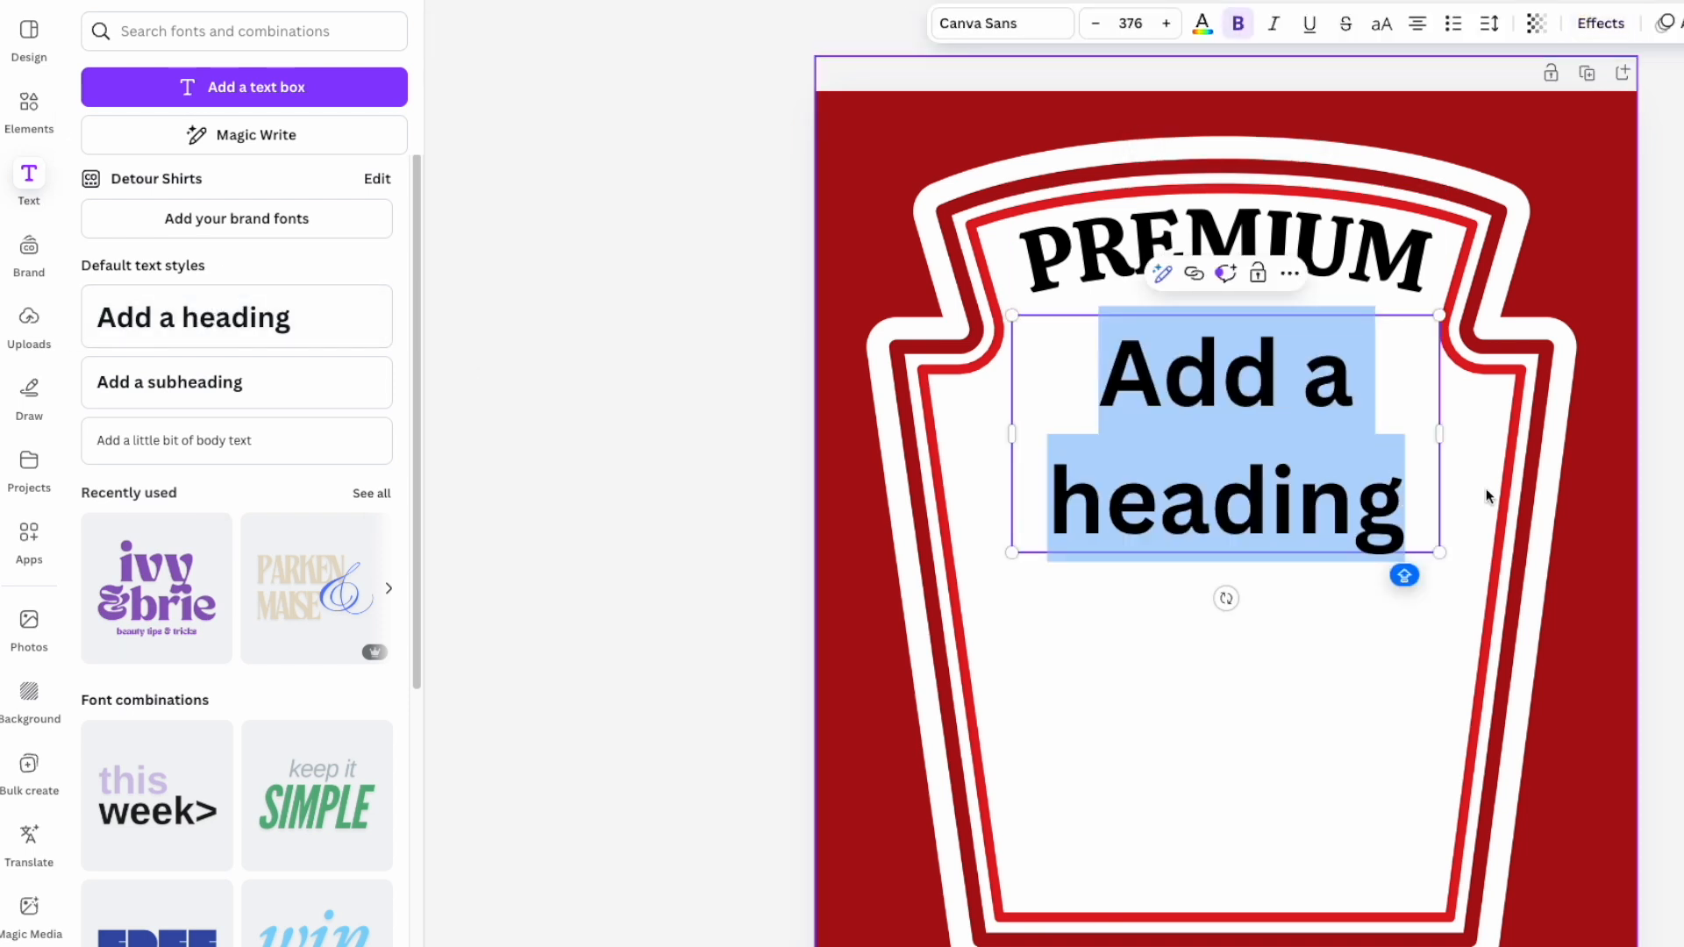
{"action": "left_click_drag", "start_coordinate": [1442, 432], "coordinate": [1683, 429]}
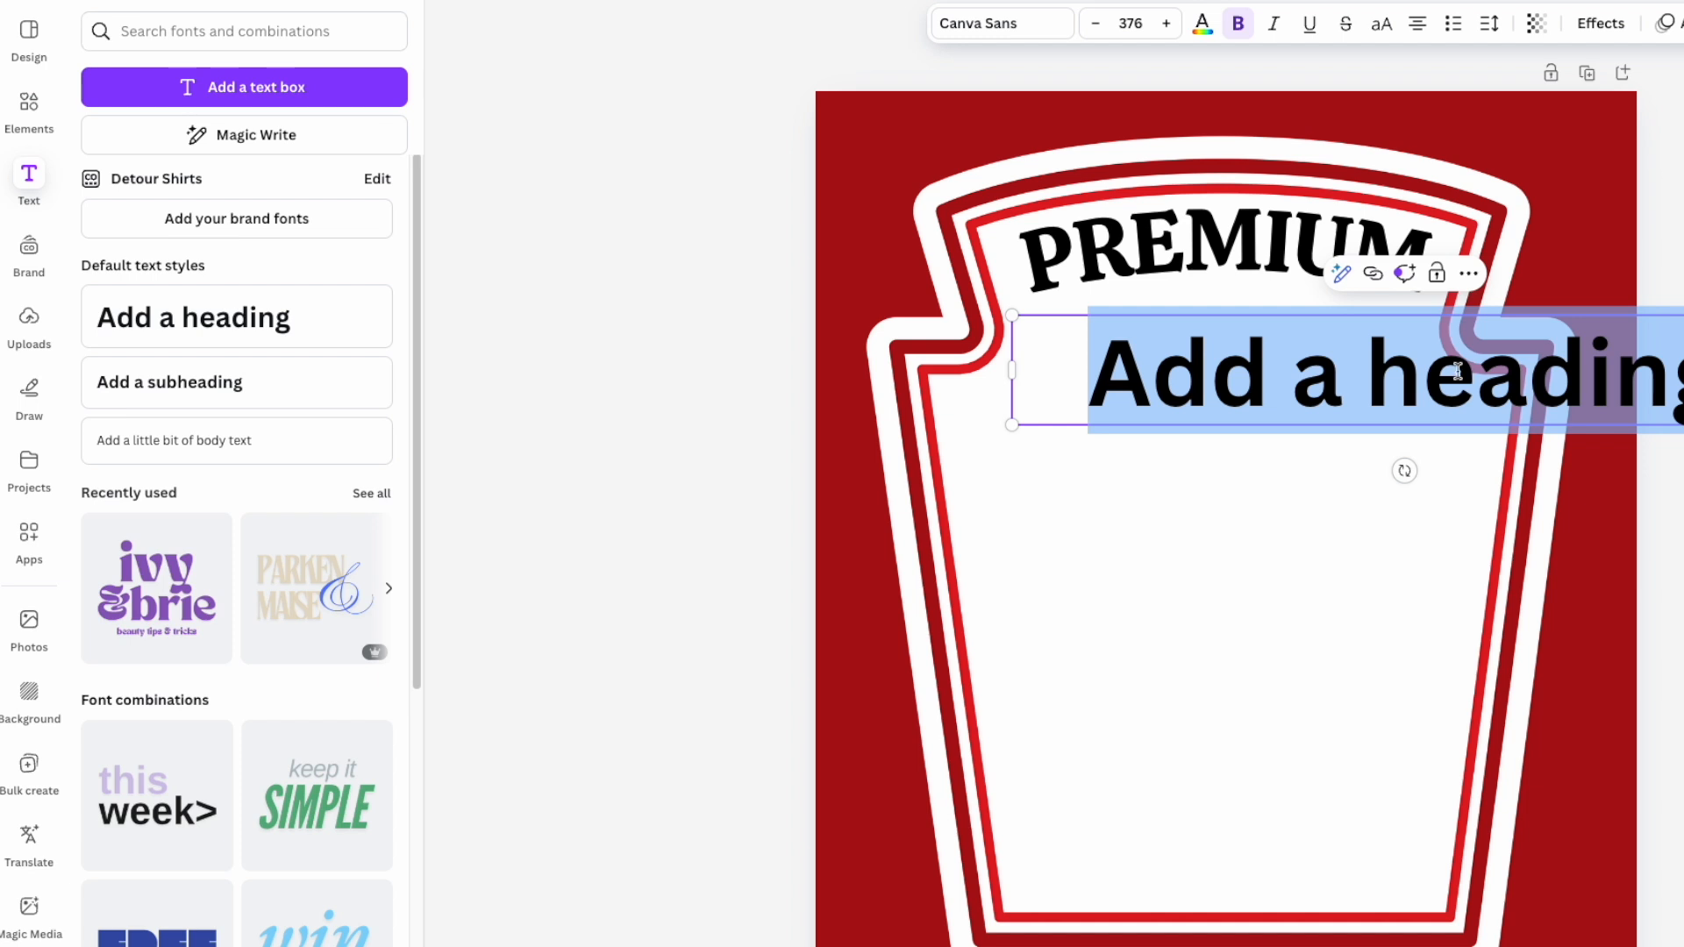
{"action": "left_click", "coordinate": [1231, 613]}
{"action": "left_click", "coordinate": [1397, 381]}
{"action": "left_click_drag", "start_coordinate": [1398, 382], "coordinate": [1256, 489]}
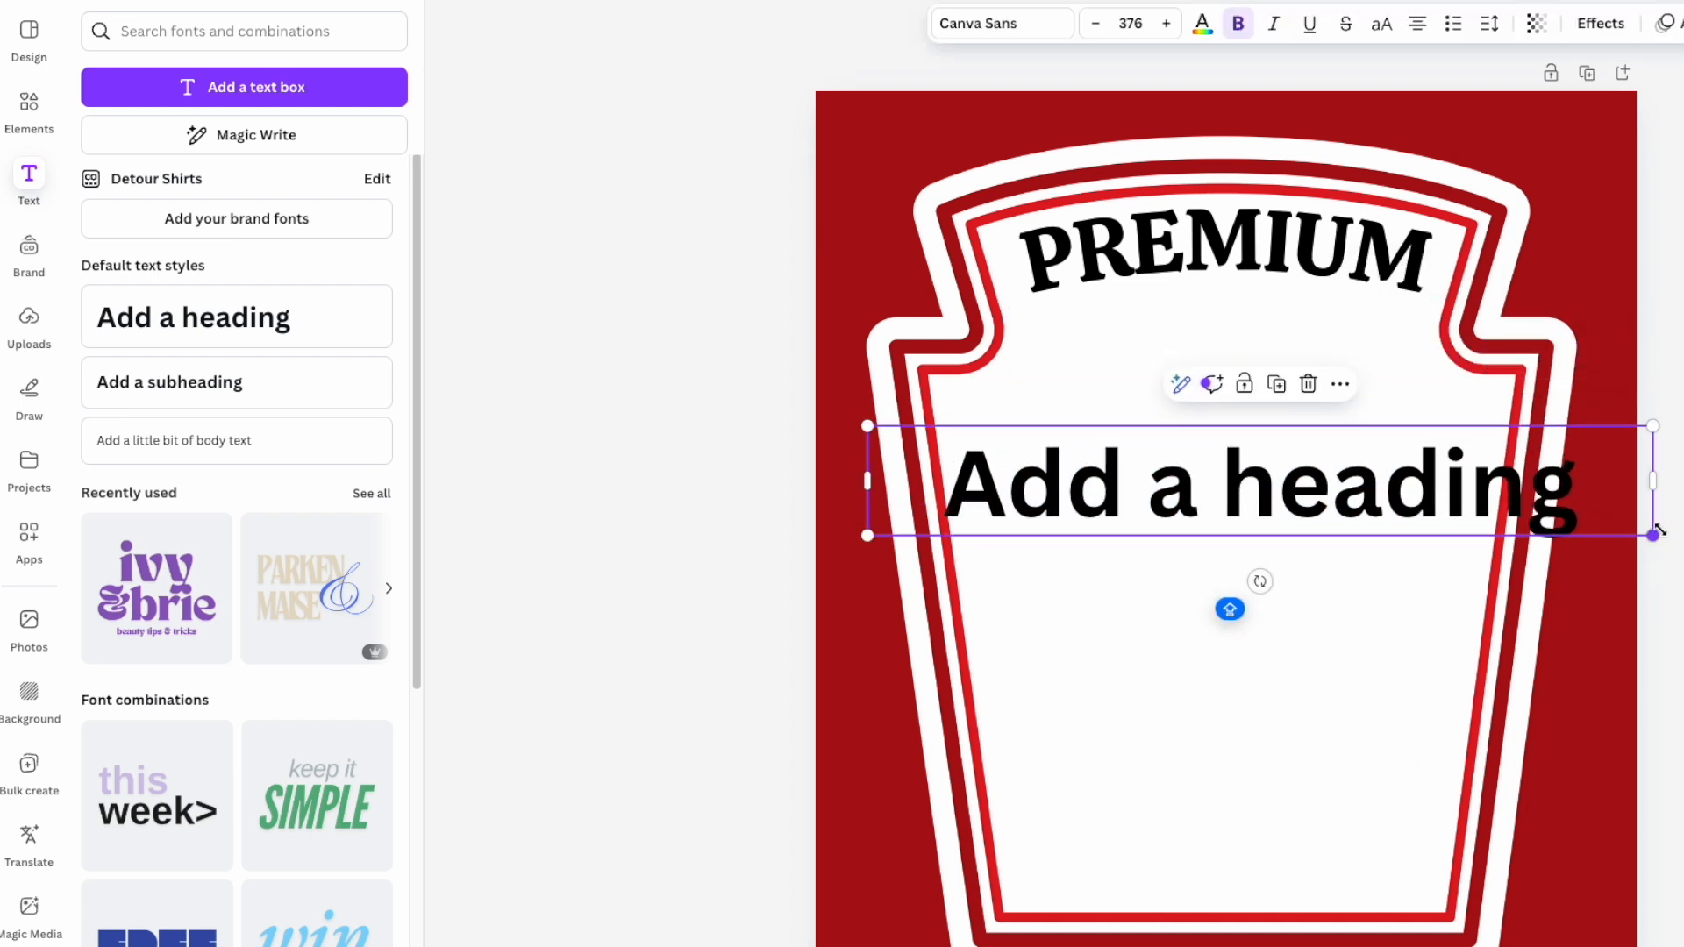
{"action": "left_click_drag", "start_coordinate": [1627, 524], "coordinate": [1378, 474]}
{"action": "left_click_drag", "start_coordinate": [1208, 451], "coordinate": [1296, 423]}
- Set the new heading's font to CS Gordon Serif and fit it onto one smaller line
{"action": "double_click", "coordinate": [1280, 430]}
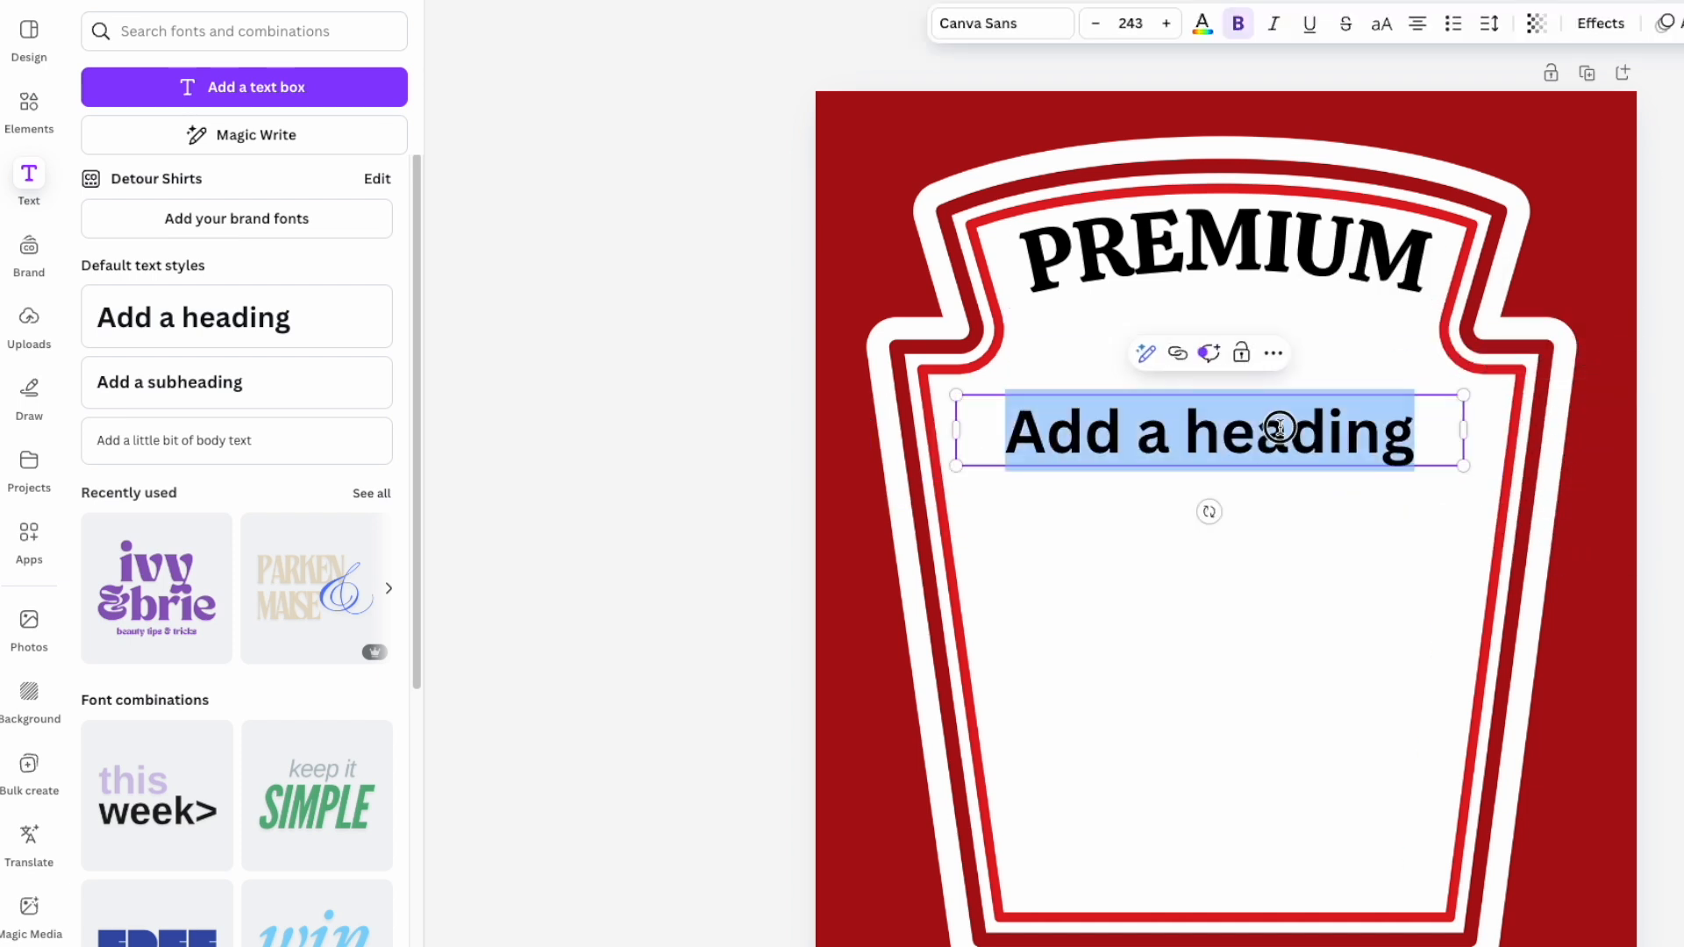
{"action": "left_click", "coordinate": [1002, 26]}
{"action": "double_click", "coordinate": [198, 124]}
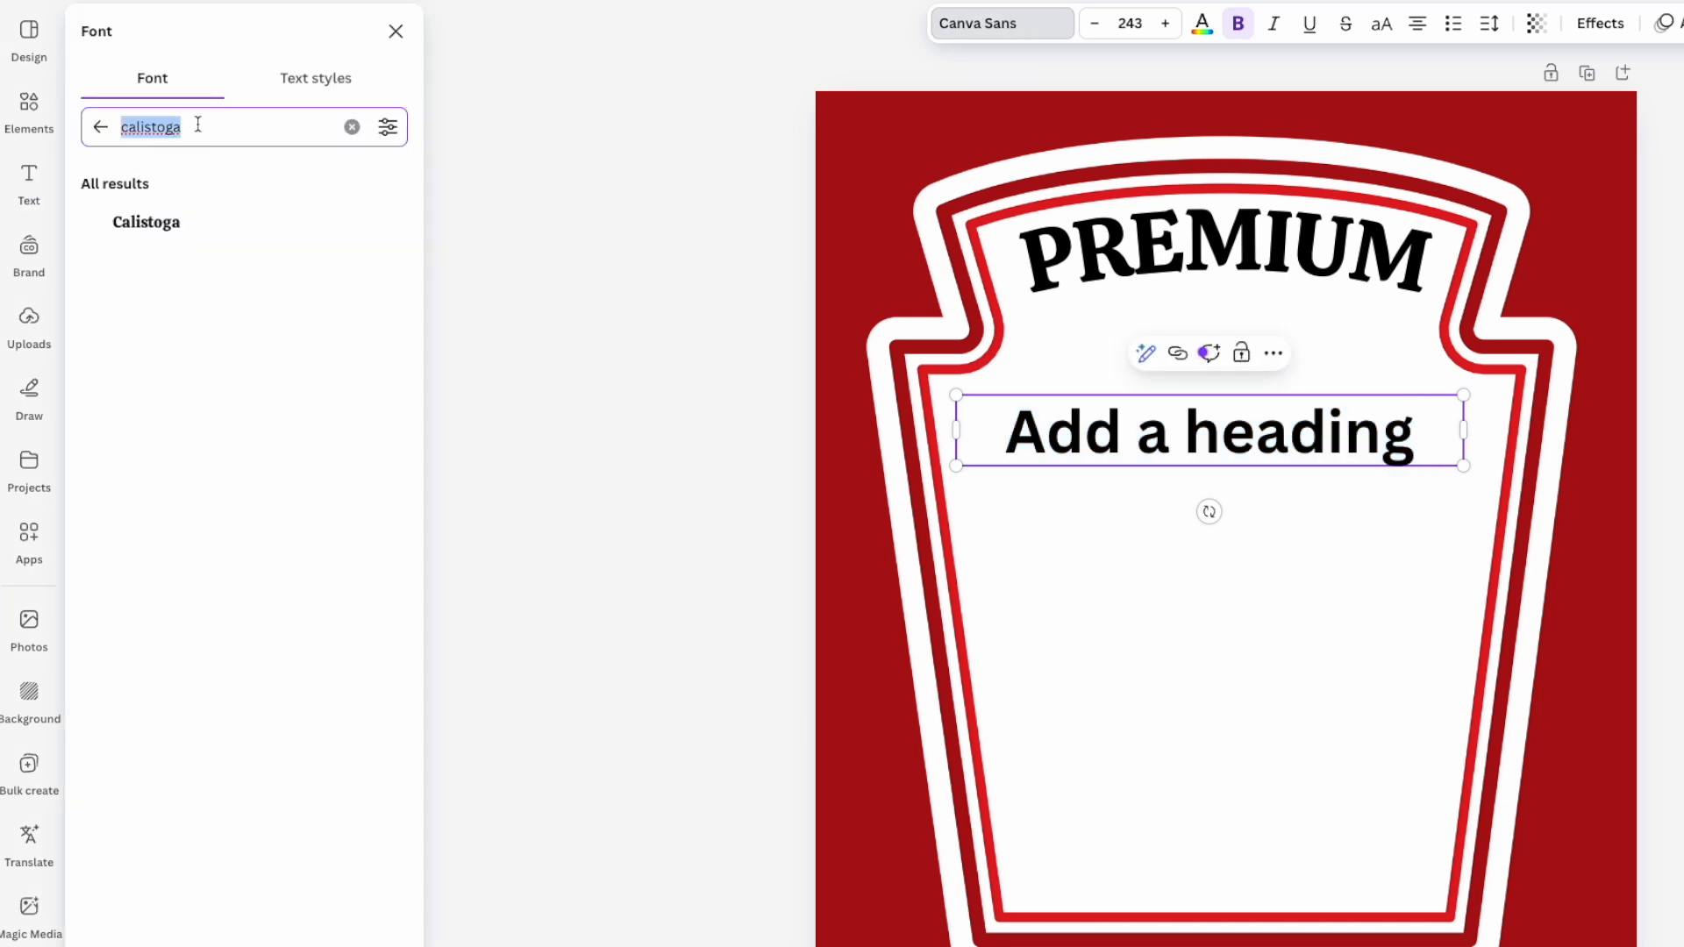
{"action": "type", "text": "CSG"}
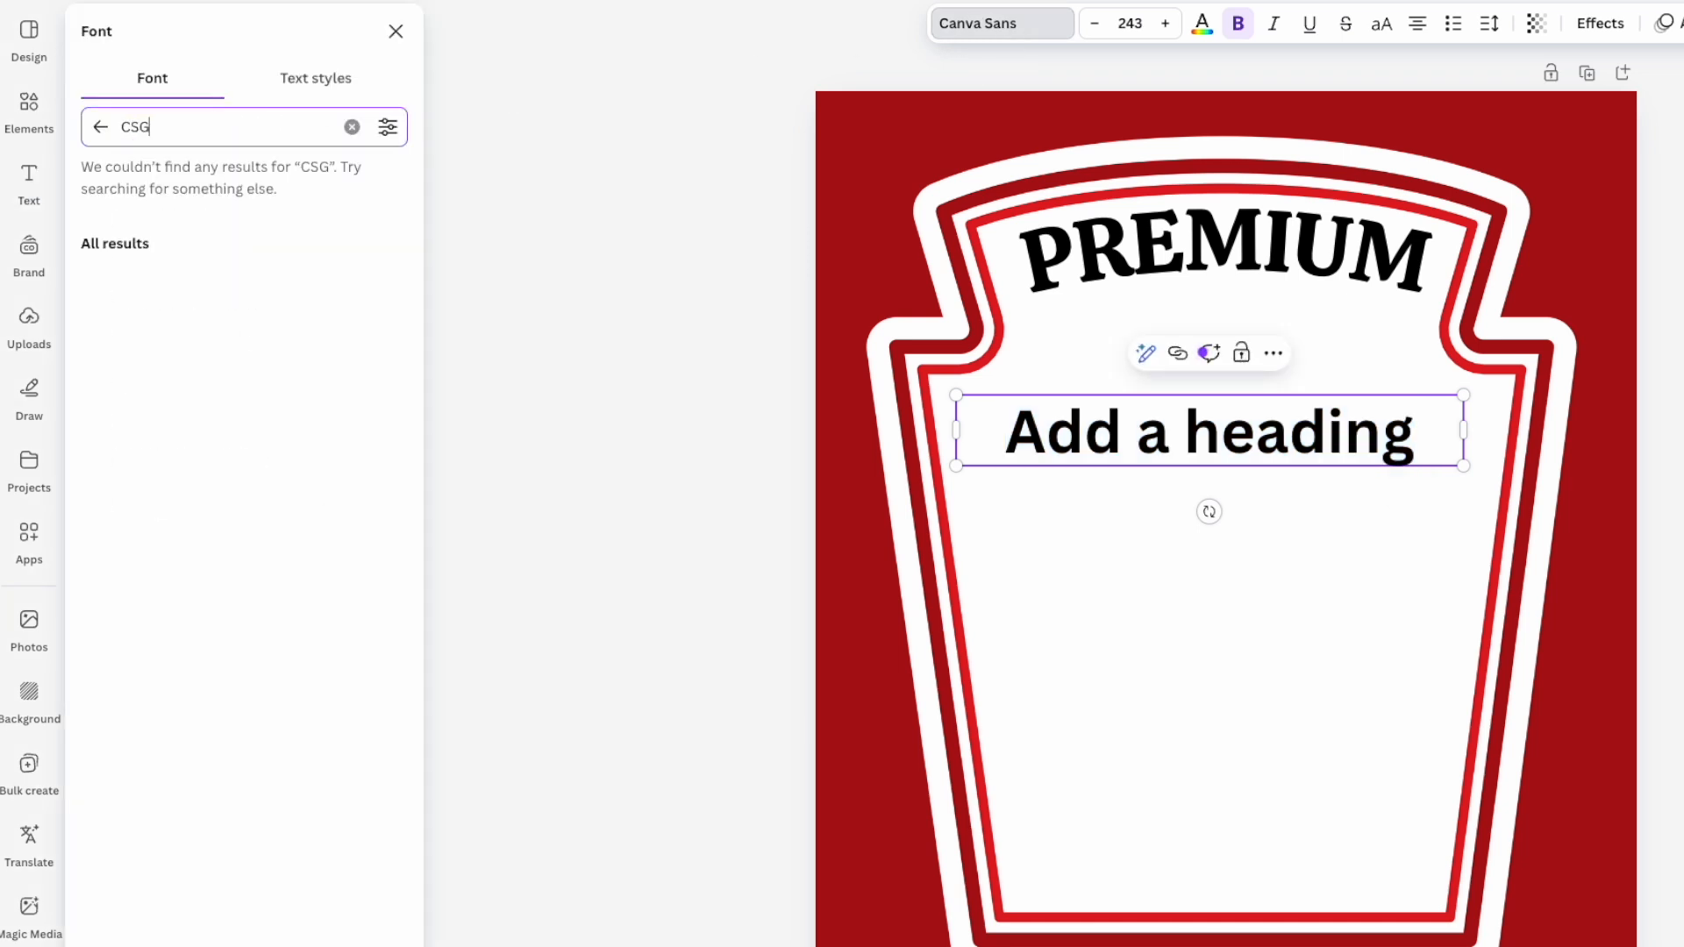
{"action": "type", "text": "R"}
{"action": "key", "text": "BackSpace"}
{"action": "key", "text": "BackSpace"}
{"action": "type", "text": "GORDAN"}
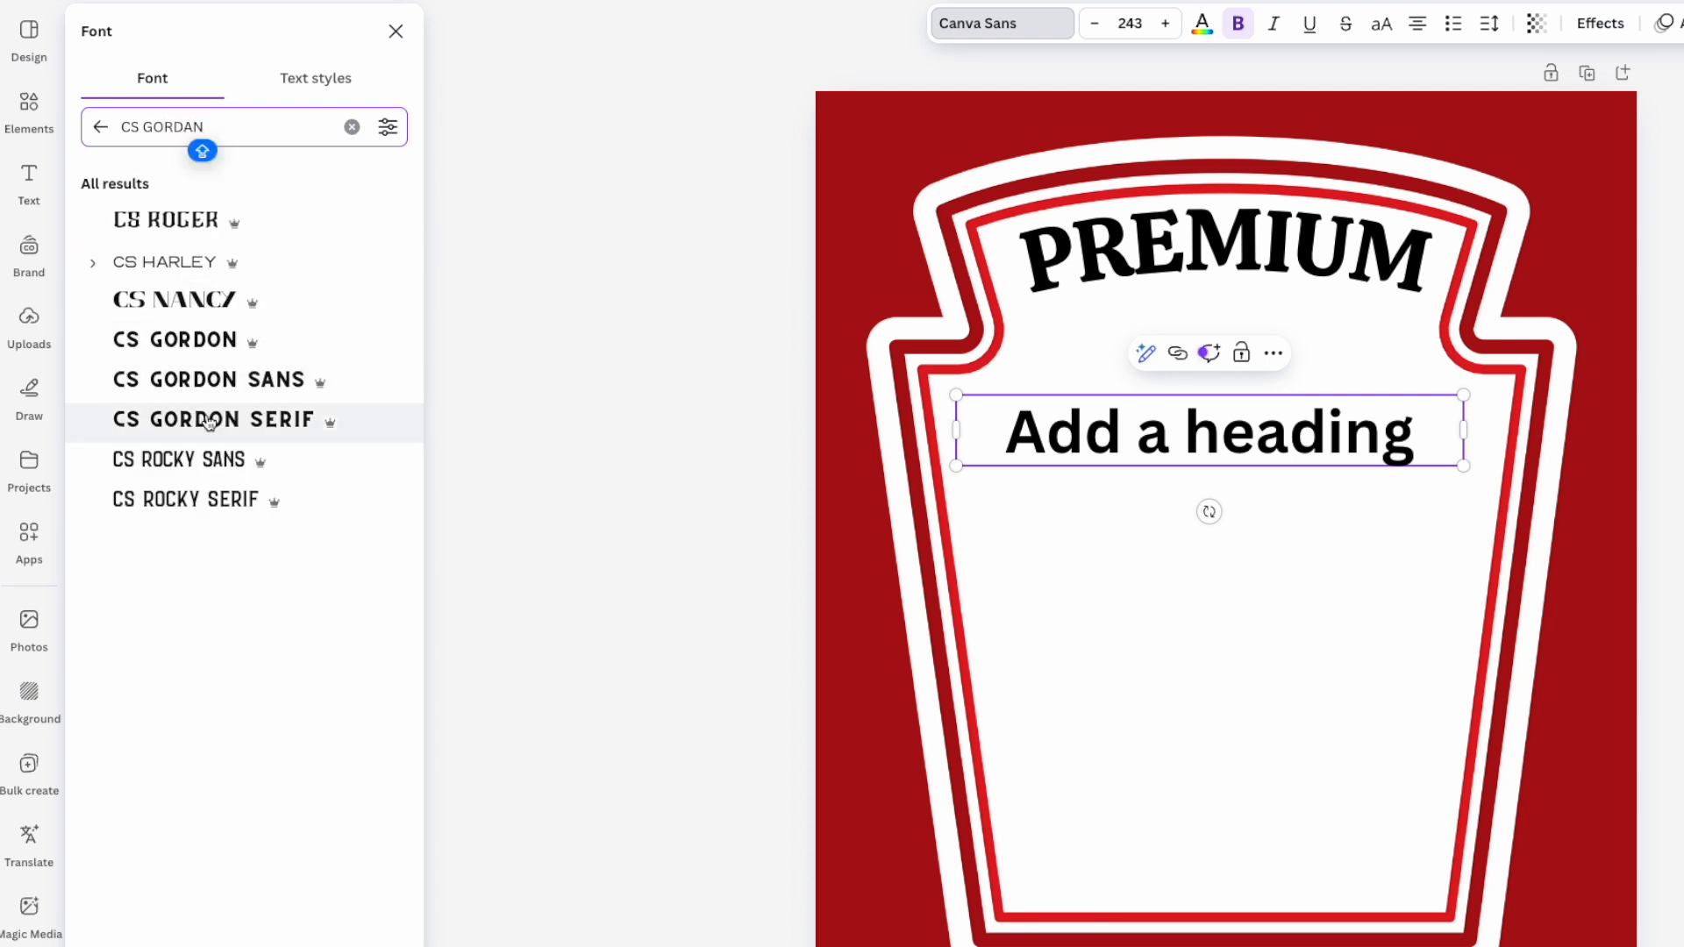
{"action": "left_click", "coordinate": [209, 421]}
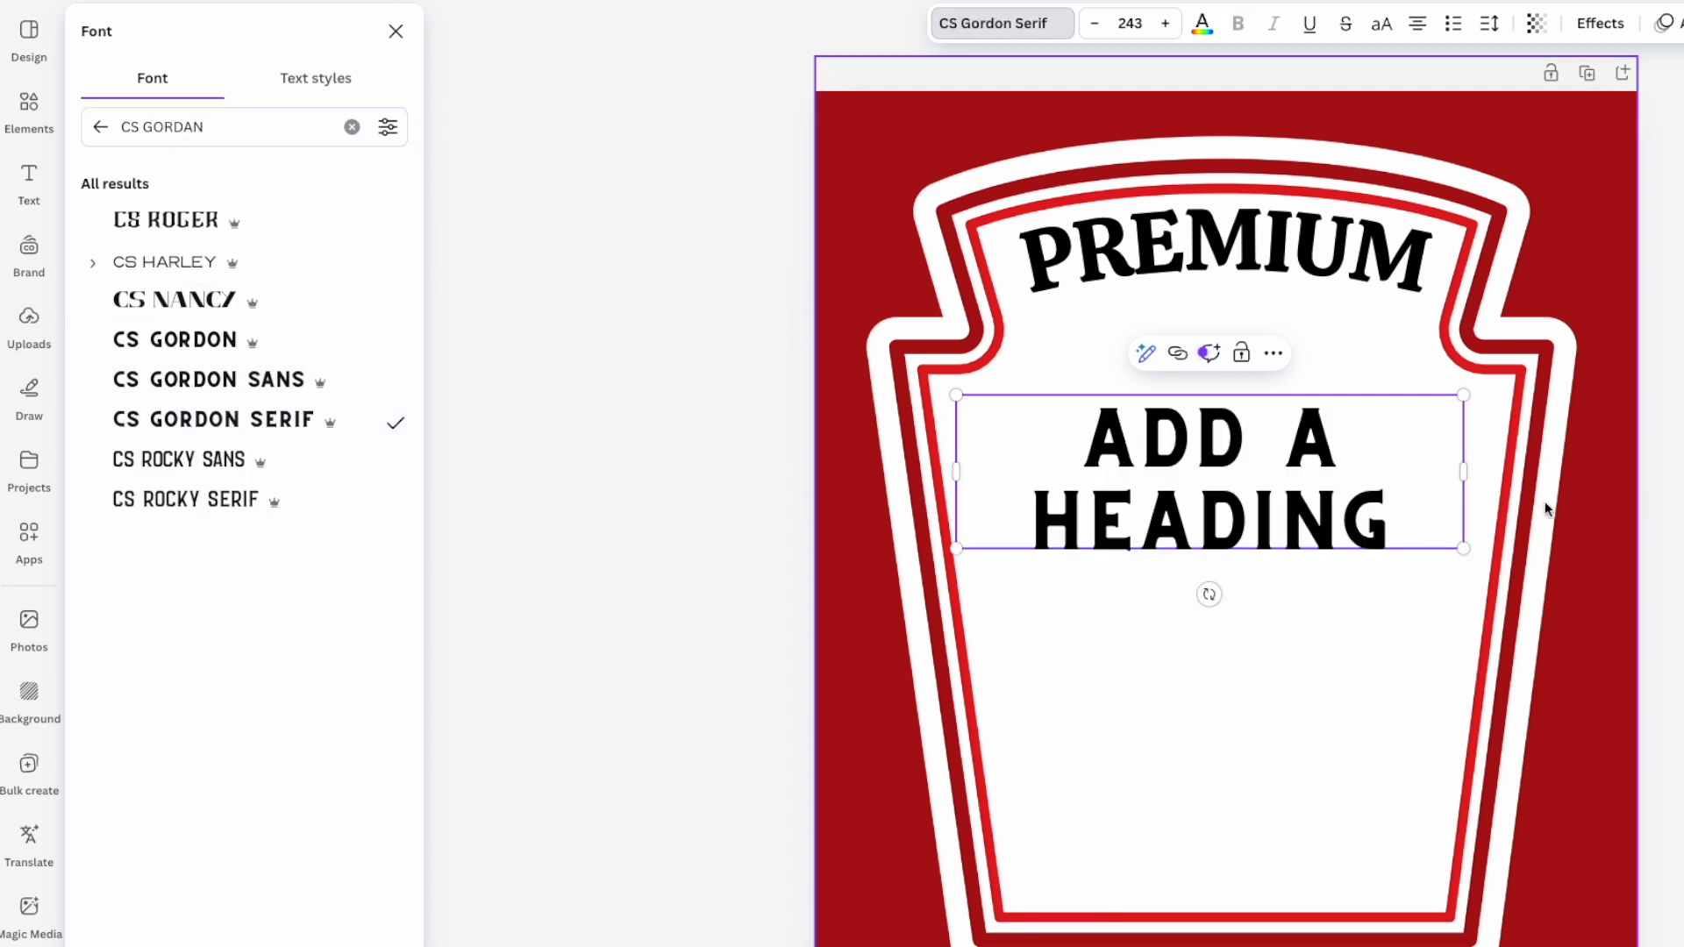
{"action": "left_click_drag", "start_coordinate": [1465, 473], "coordinate": [1470, 430]}
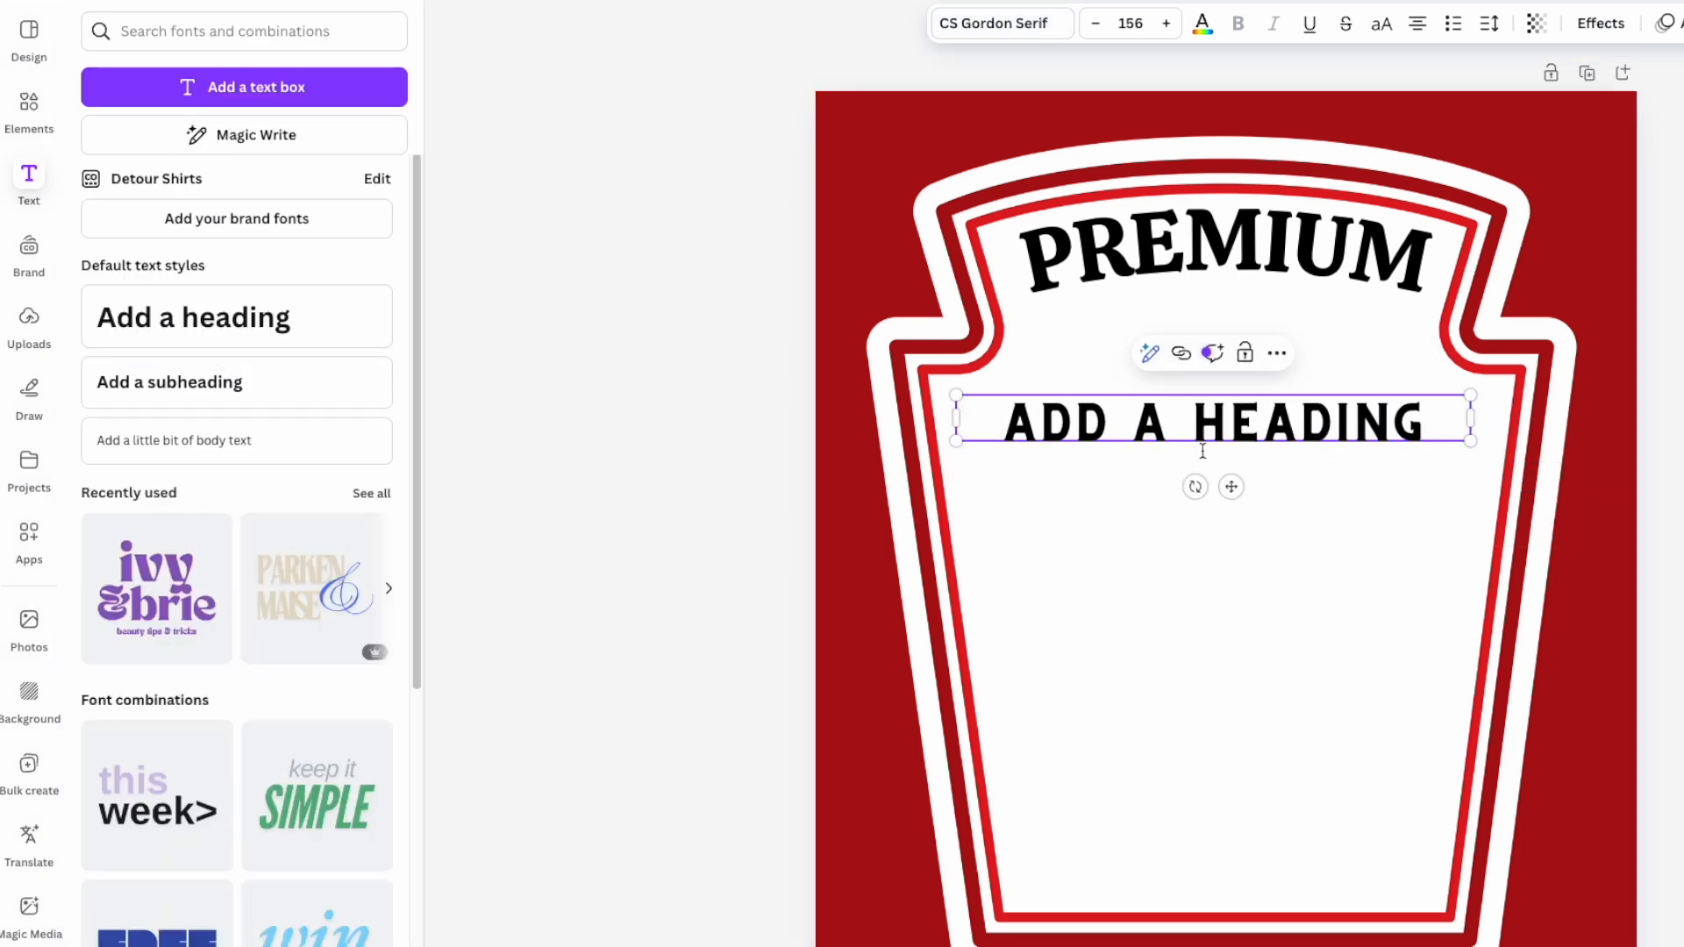
- Alt-drag copies of the heading line downward to stack them beneath it
{"action": "left_click", "coordinate": [1462, 459]}
{"action": "left_click_drag", "start_coordinate": [1345, 428], "coordinate": [1349, 617], "text": "alt"}
{"action": "left_click", "coordinate": [1312, 481]}
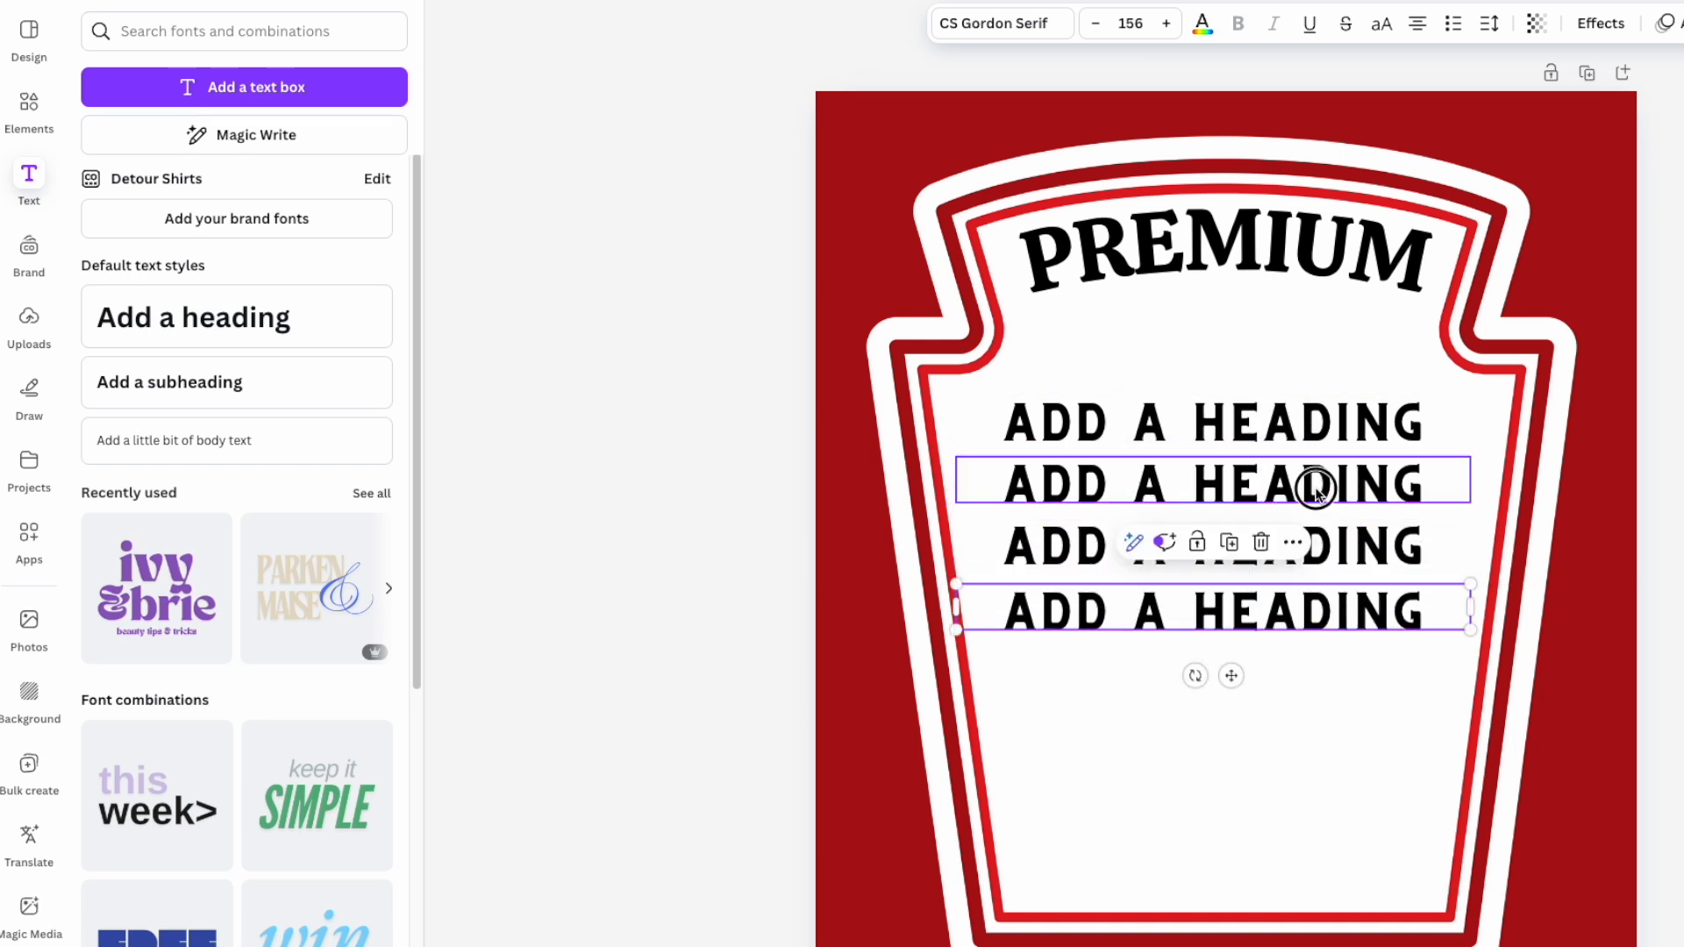
- Change the second heading's font to Winter Solid
{"action": "double_click", "coordinate": [1316, 485]}
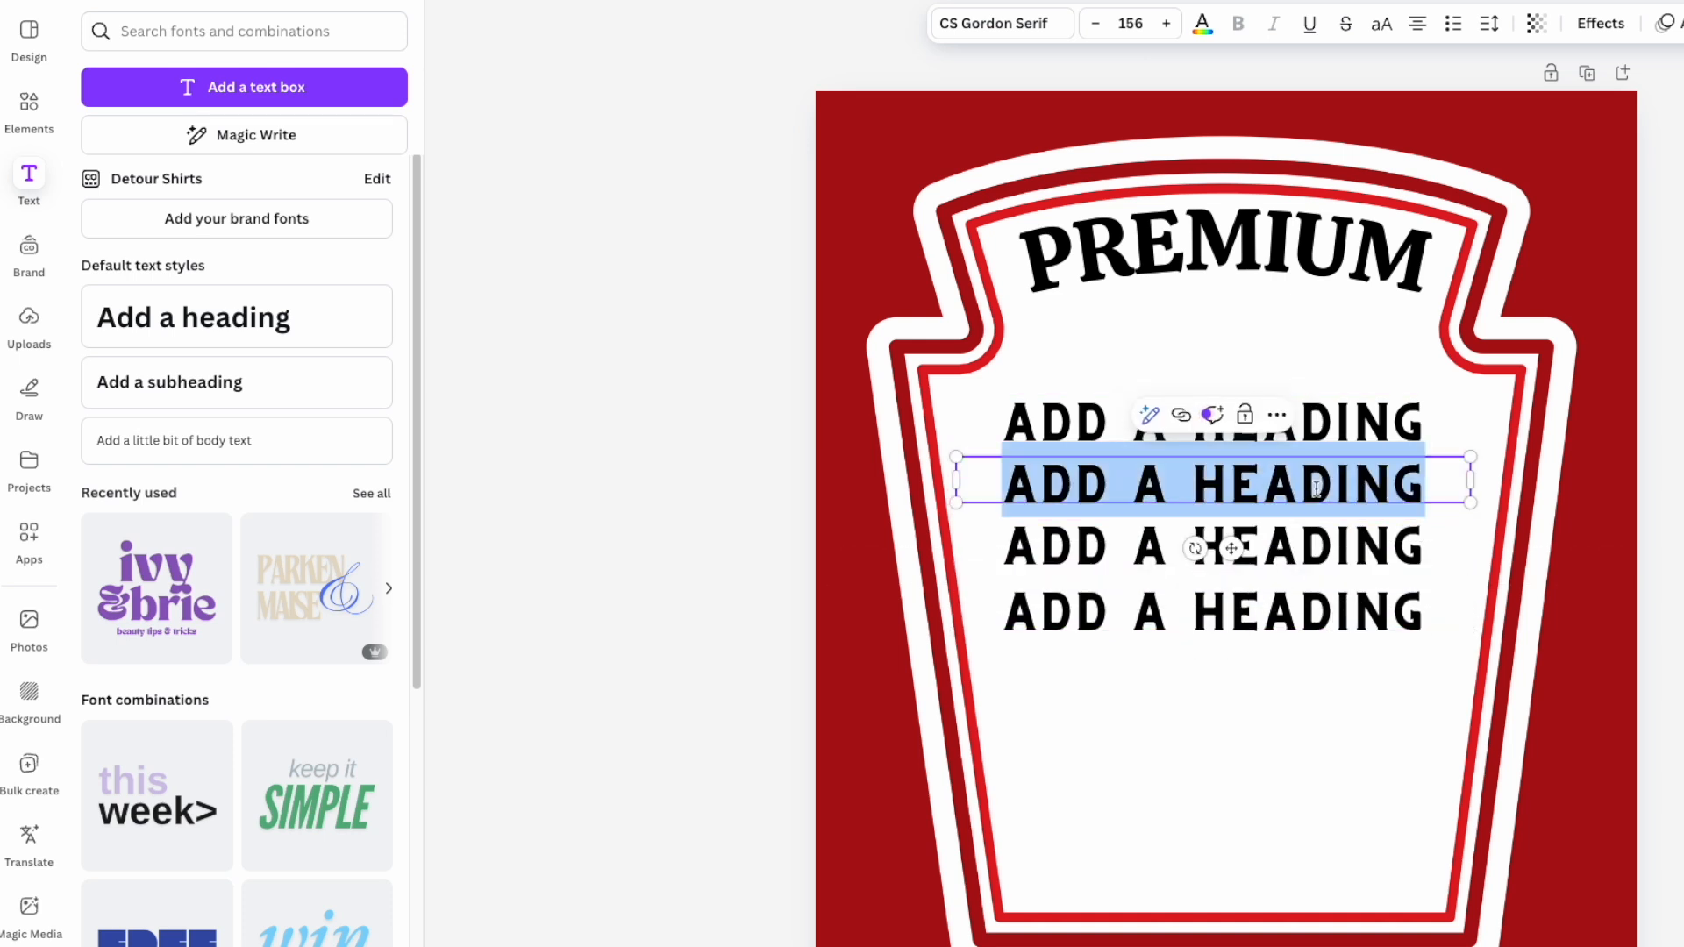
{"action": "left_click", "coordinate": [999, 26]}
{"action": "left_click", "coordinate": [201, 128]}
{"action": "double_click", "coordinate": [201, 127]}
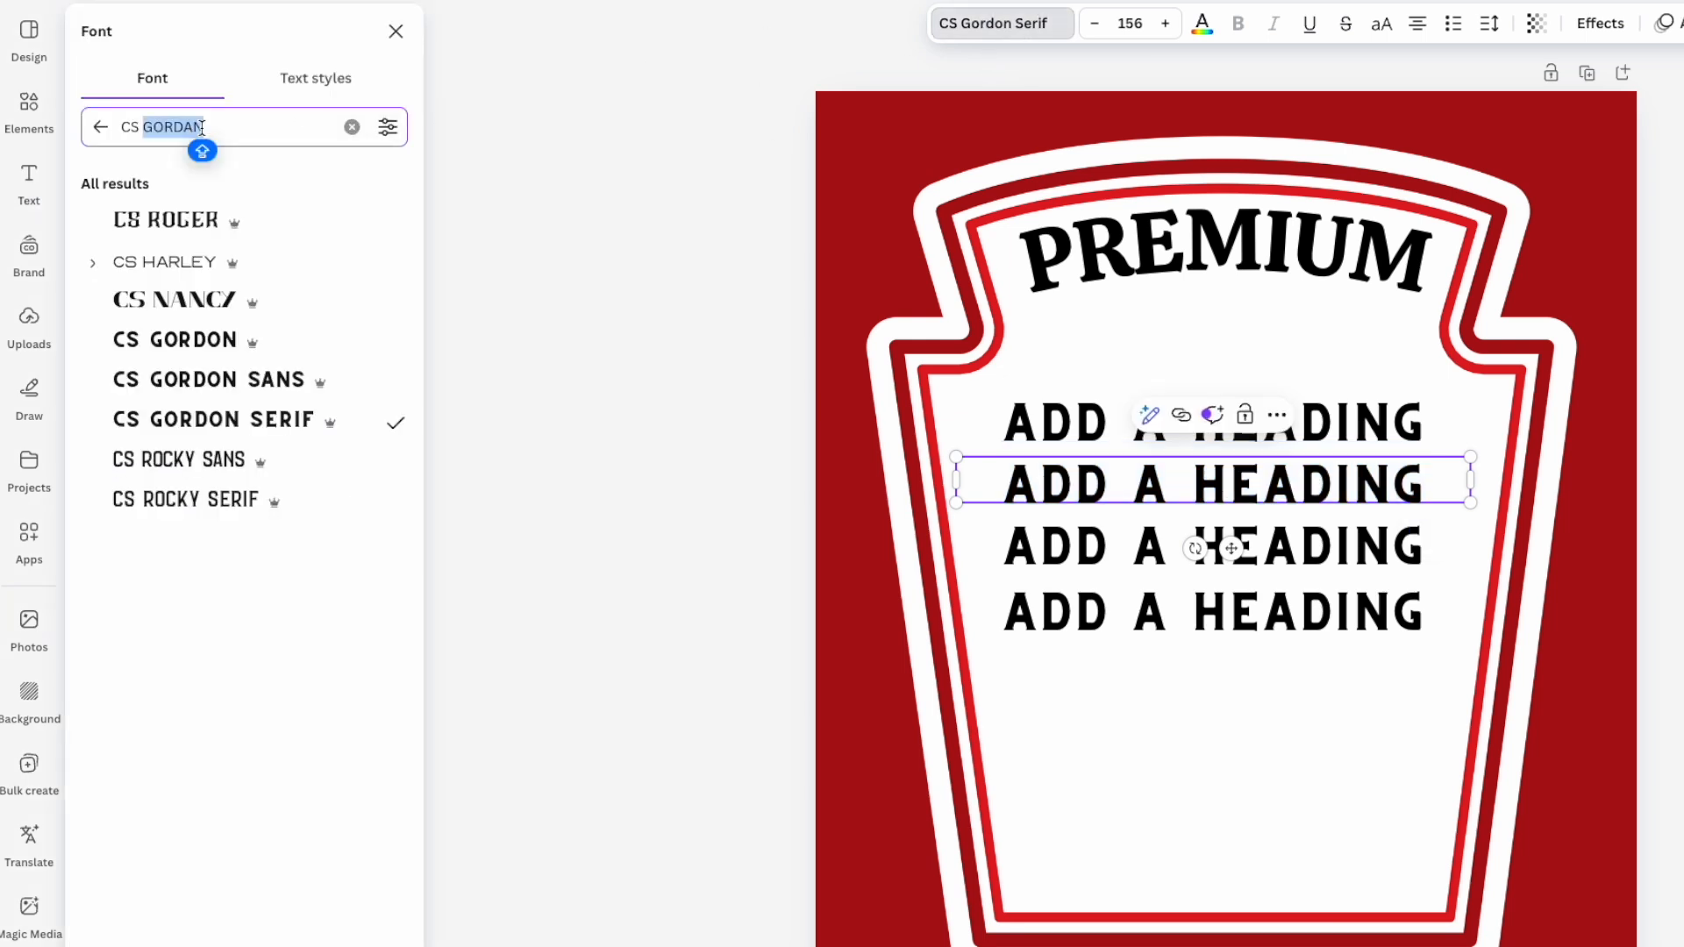
{"action": "triple_click", "coordinate": [202, 127]}
{"action": "type", "text": "WINTER SO"}
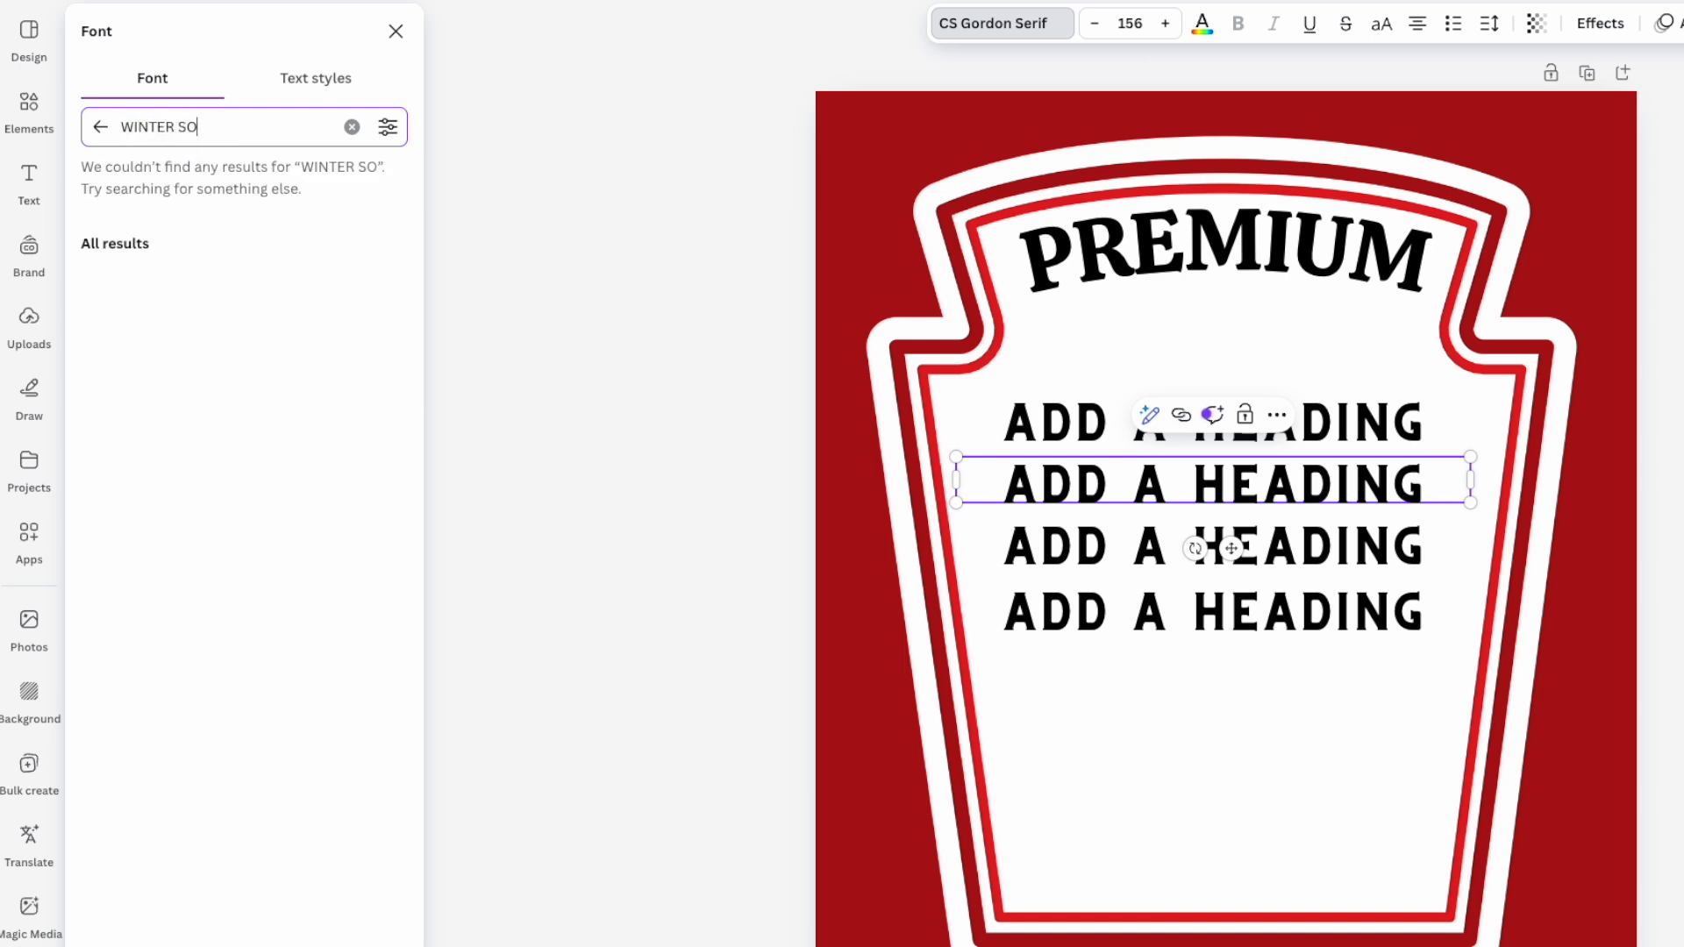
{"action": "type", "text": "LID"}
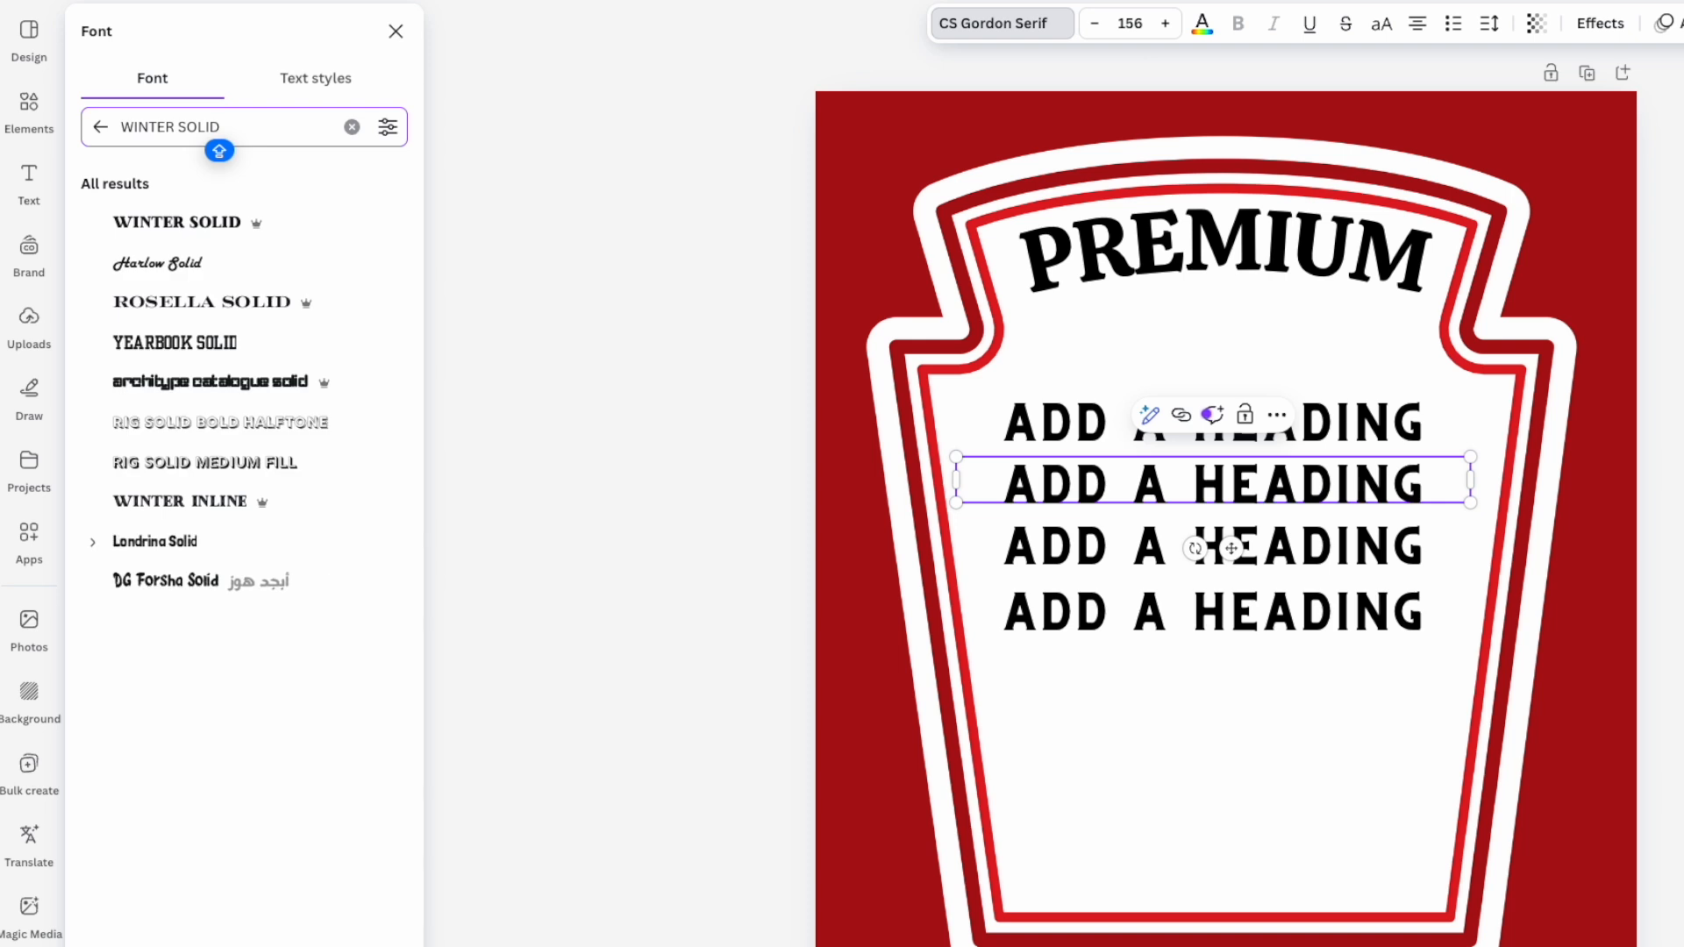
{"action": "left_click", "coordinate": [176, 222]}
- Set the third heading to uppercase Berthold Block, resize its box and nudge it up
{"action": "left_click", "coordinate": [1395, 537]}
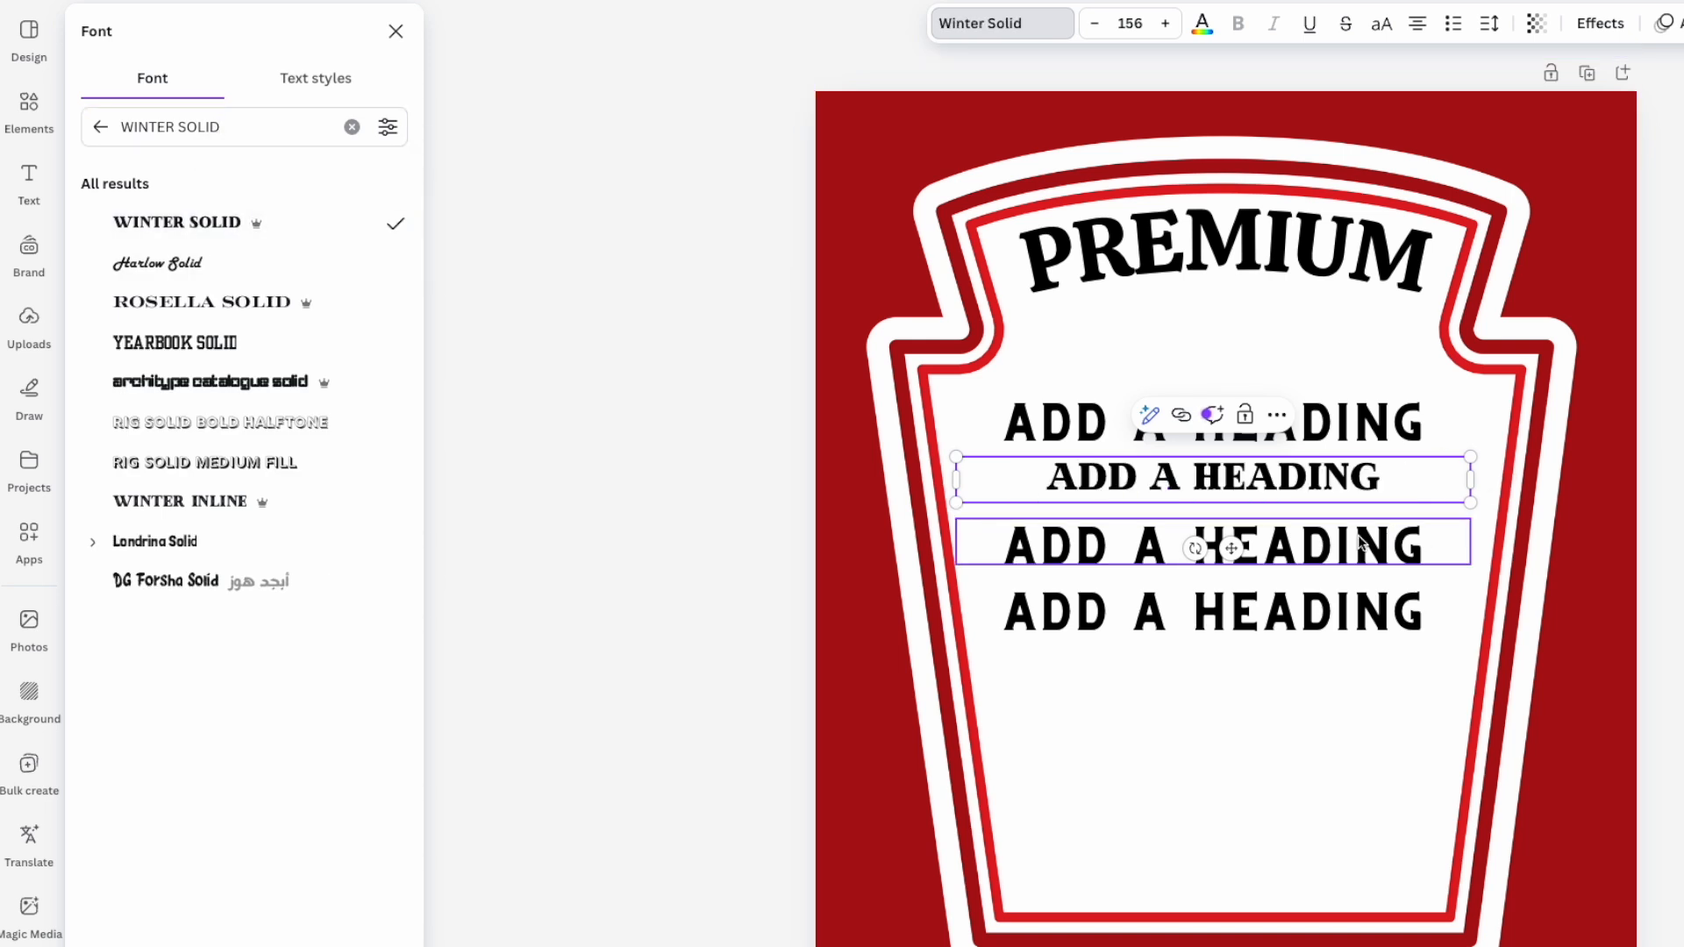
{"action": "left_click", "coordinate": [1360, 536]}
{"action": "triple_click", "coordinate": [208, 128]}
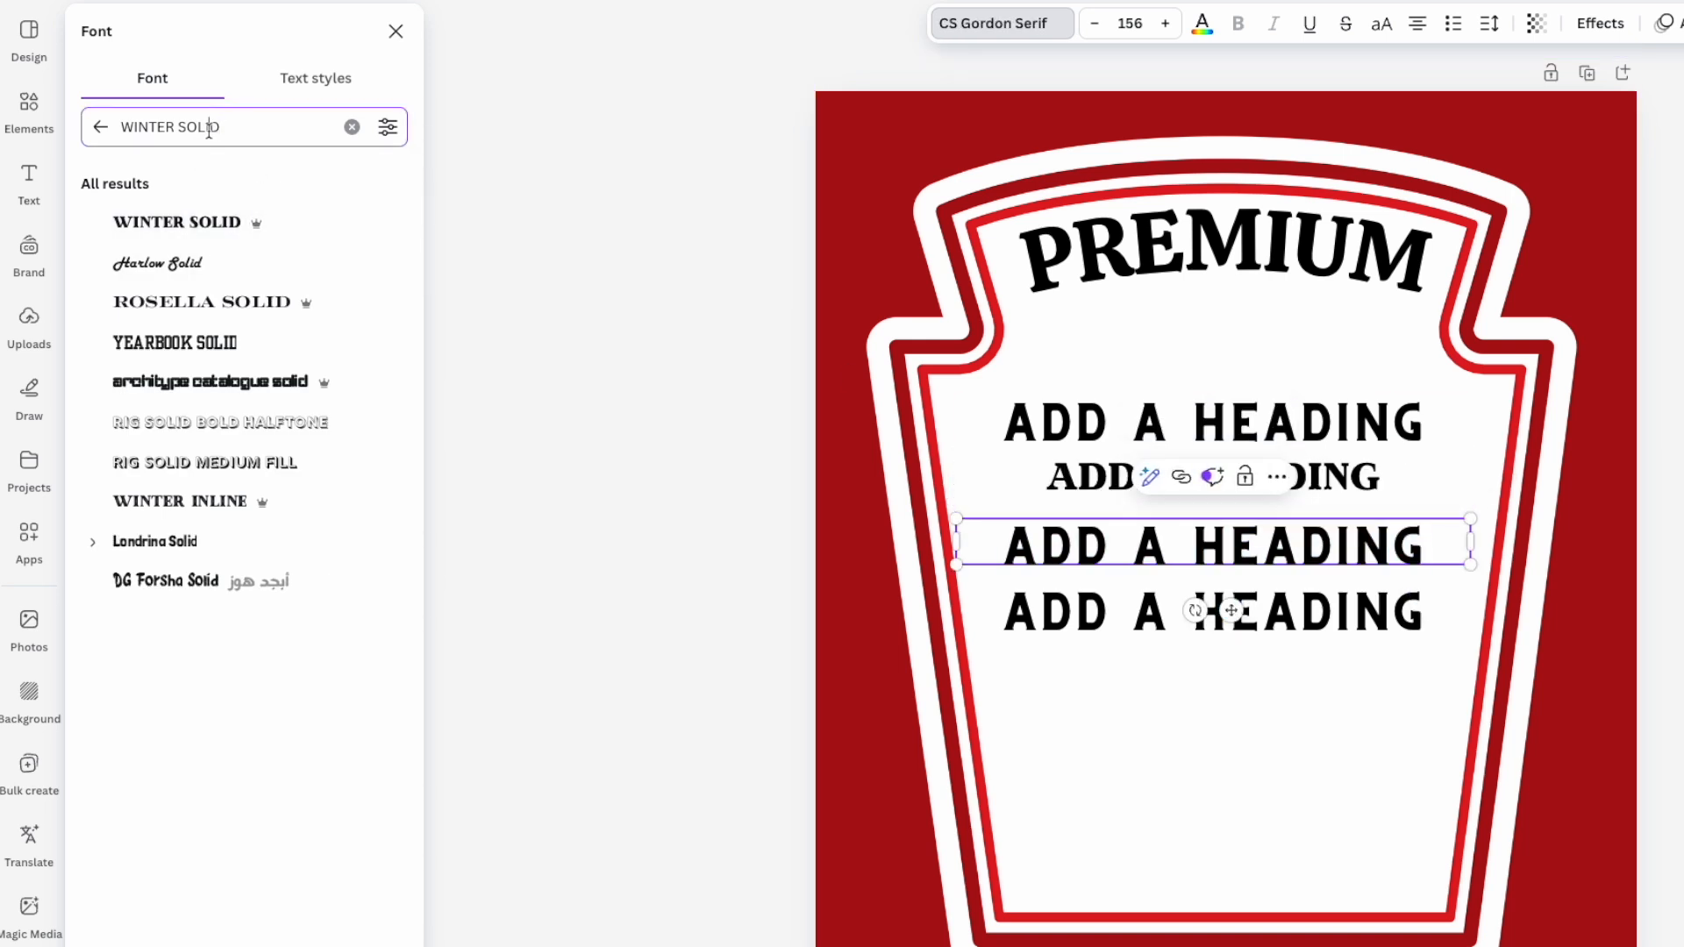
{"action": "type", "text": "BERT"}
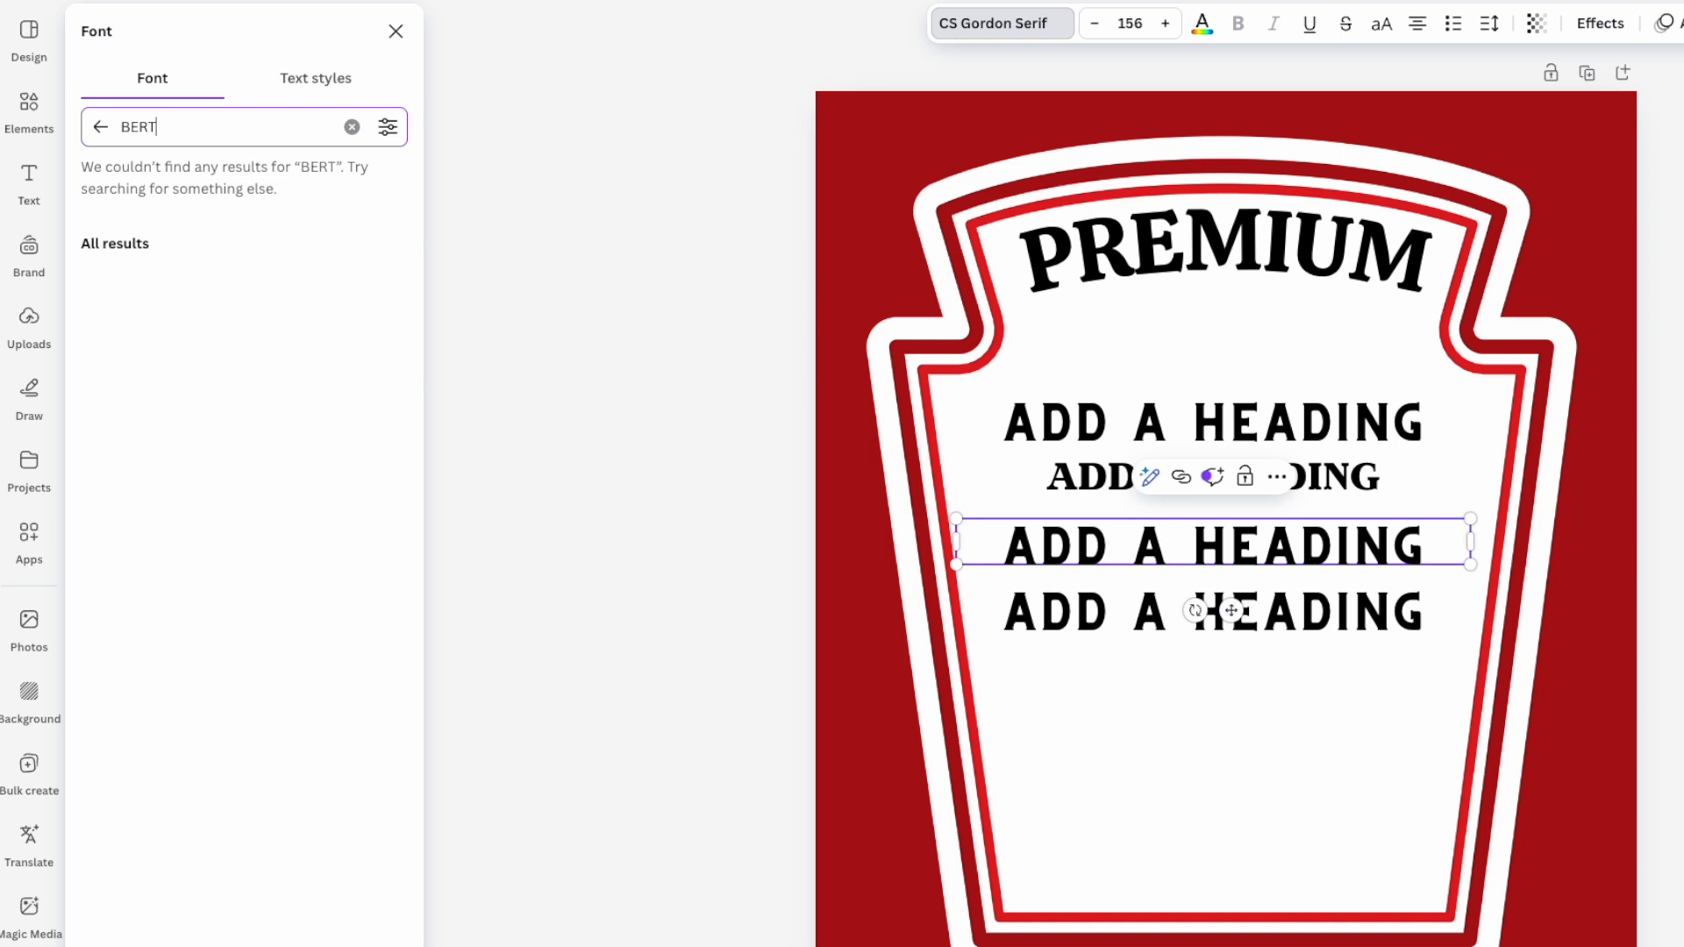
{"action": "type", "text": "HOLD"}
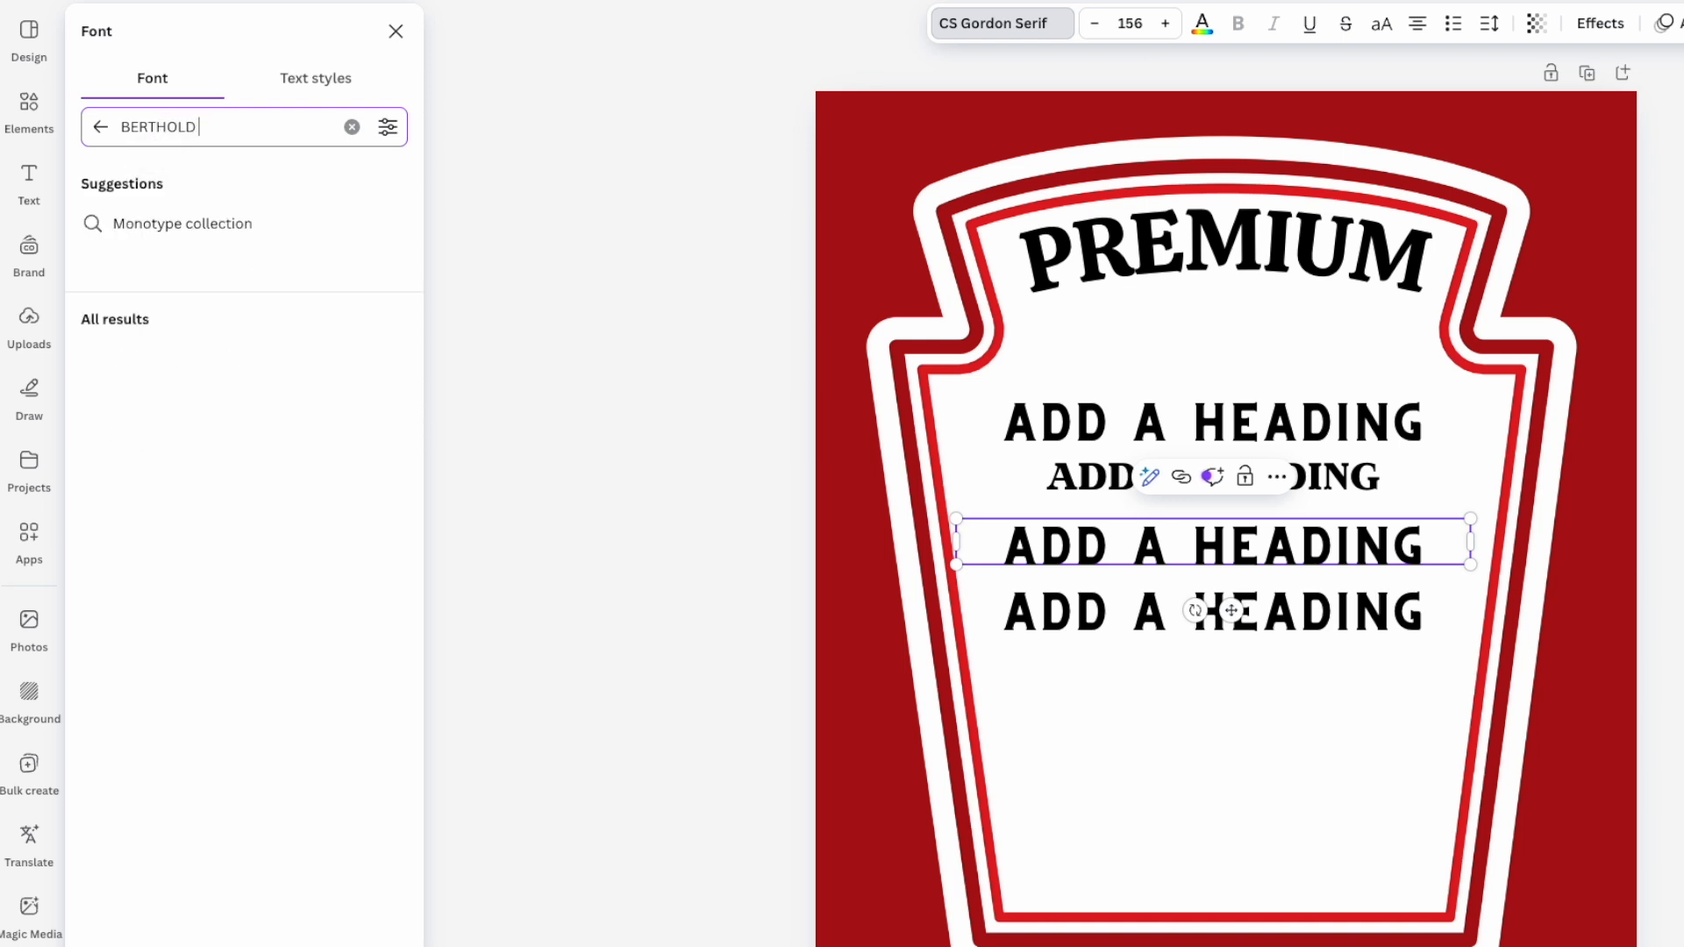
{"action": "left_click", "coordinate": [156, 357]}
{"action": "left_click_drag", "start_coordinate": [1475, 549], "coordinate": [1297, 541]}
{"action": "left_click", "coordinate": [1381, 25]}
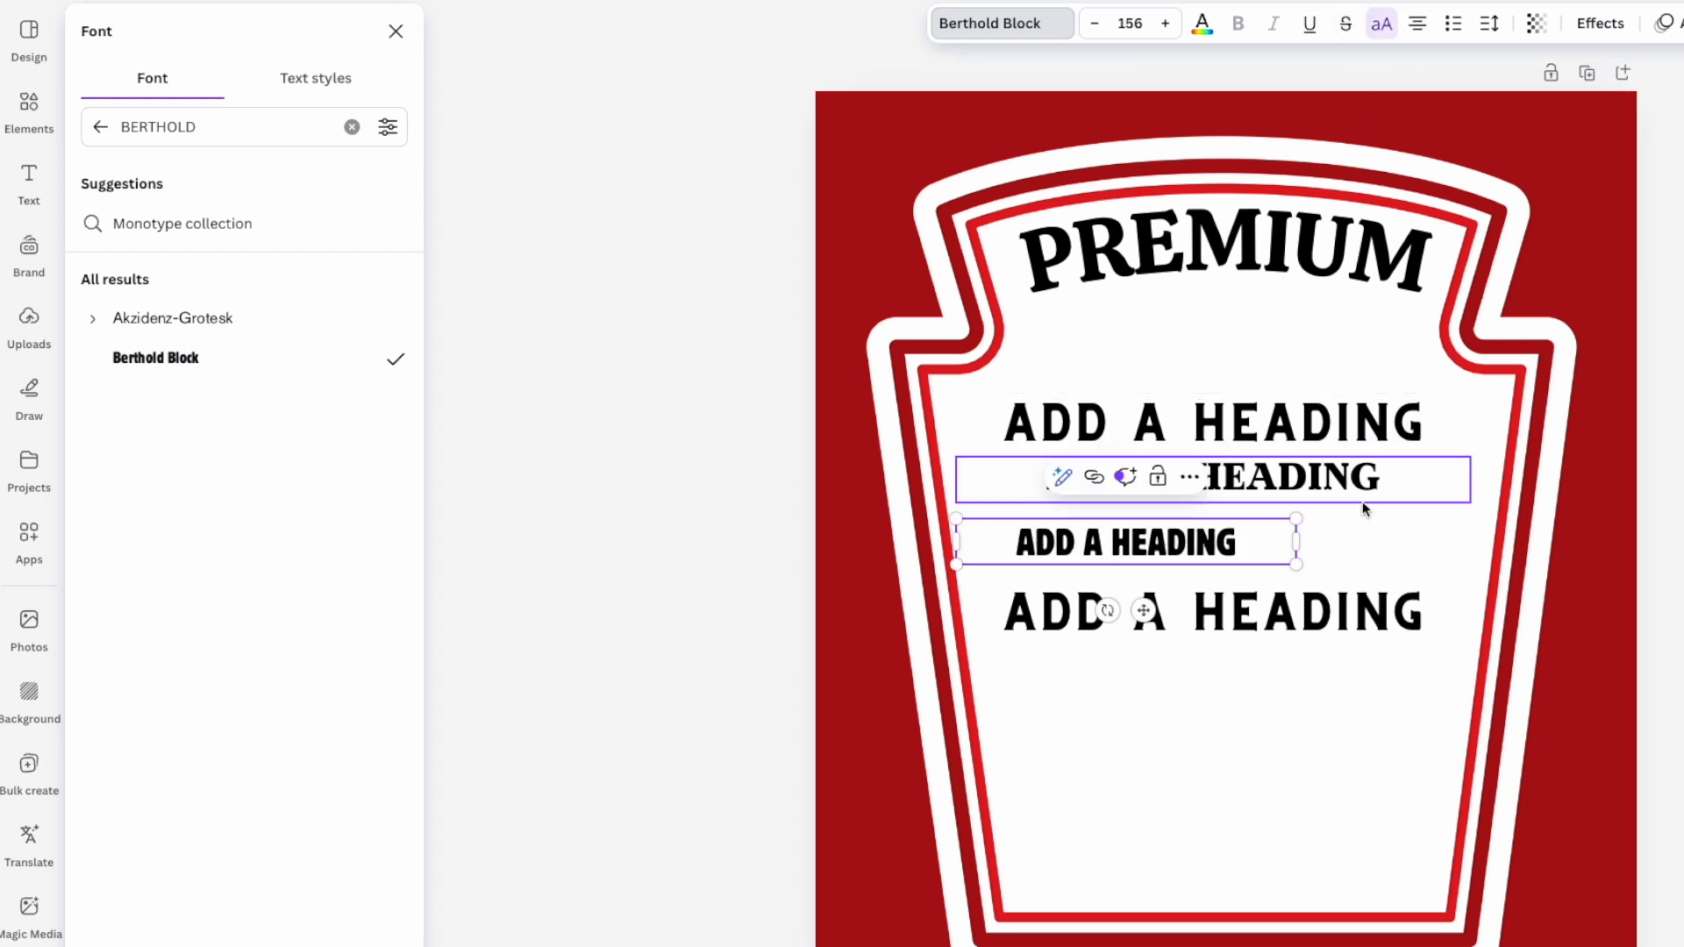
{"action": "left_click_drag", "start_coordinate": [1296, 541], "coordinate": [1494, 598]}
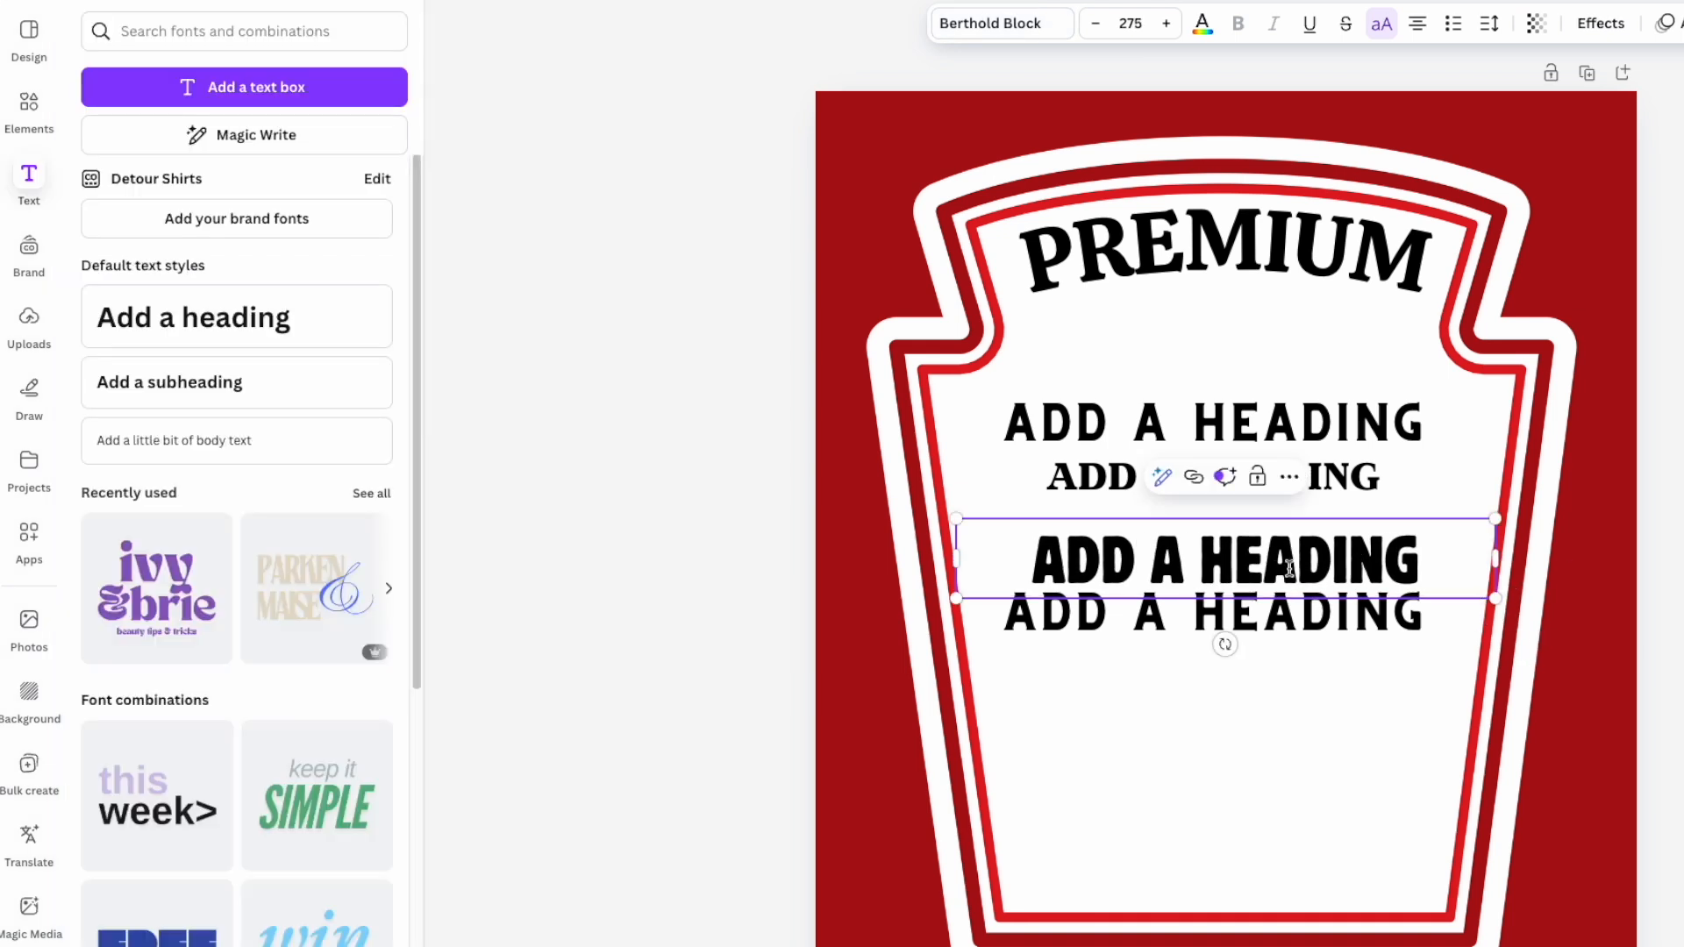
{"action": "left_click", "coordinate": [1656, 561]}
{"action": "left_click_drag", "start_coordinate": [1368, 563], "coordinate": [1364, 539]}
- Set the bottom heading to uppercase TAN Jambore, enlarge it to size 279 and centre it
{"action": "left_click", "coordinate": [1339, 605]}
{"action": "double_click", "coordinate": [1341, 605]}
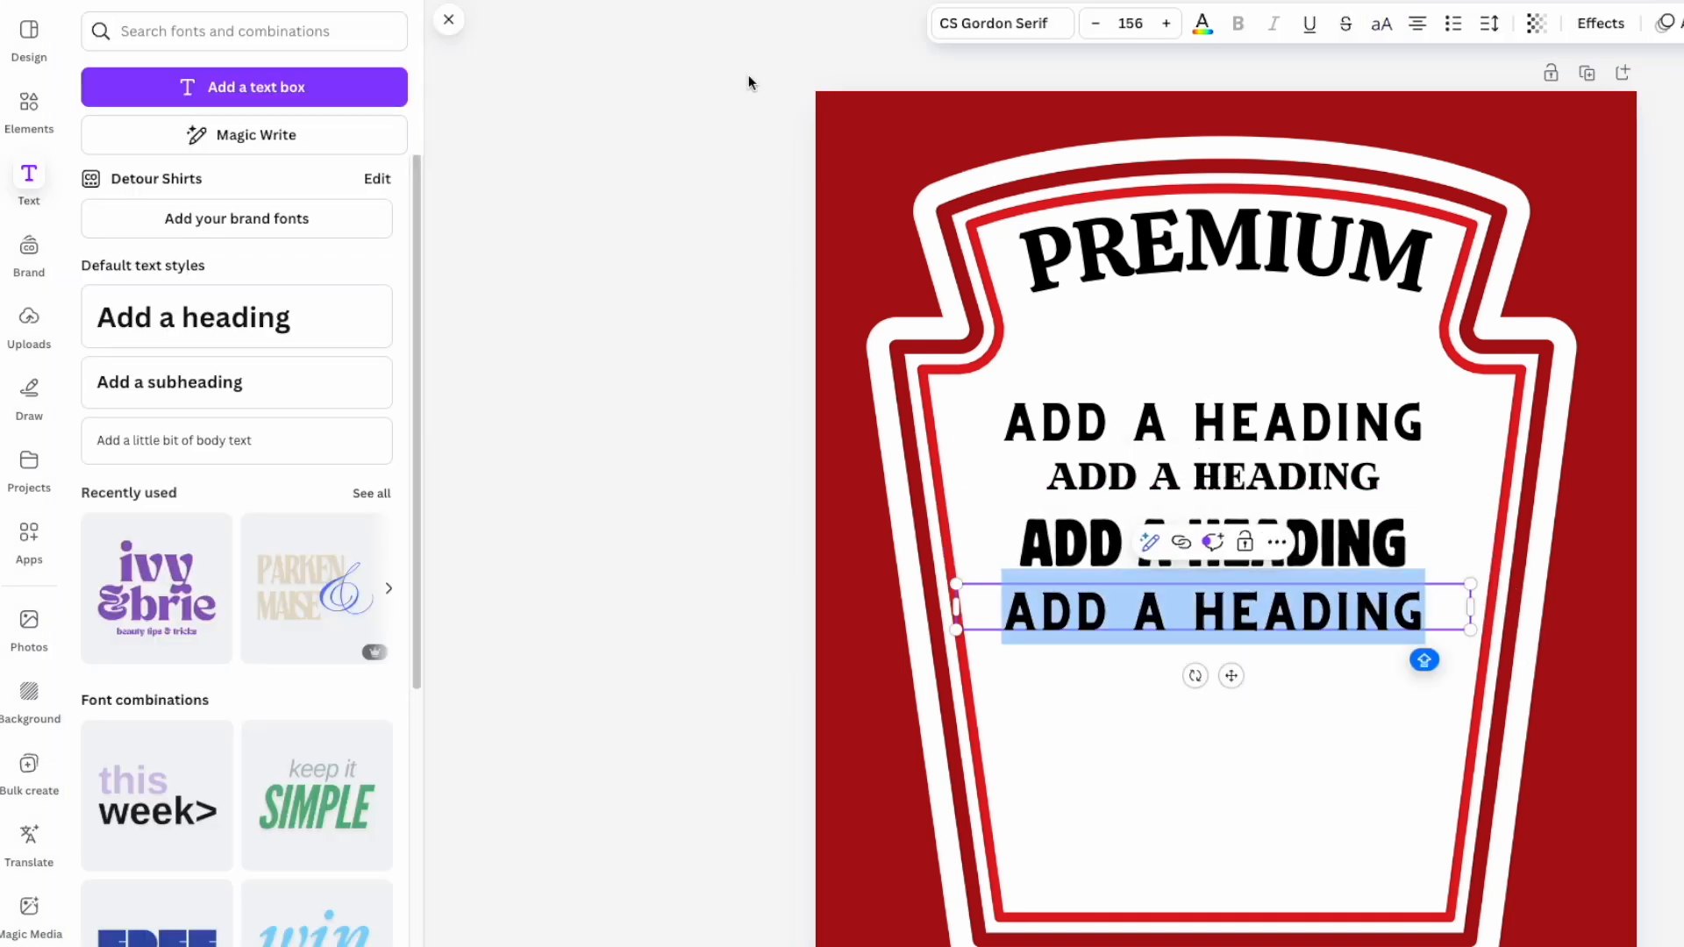
{"action": "left_click", "coordinate": [1007, 26]}
{"action": "left_click", "coordinate": [217, 125]}
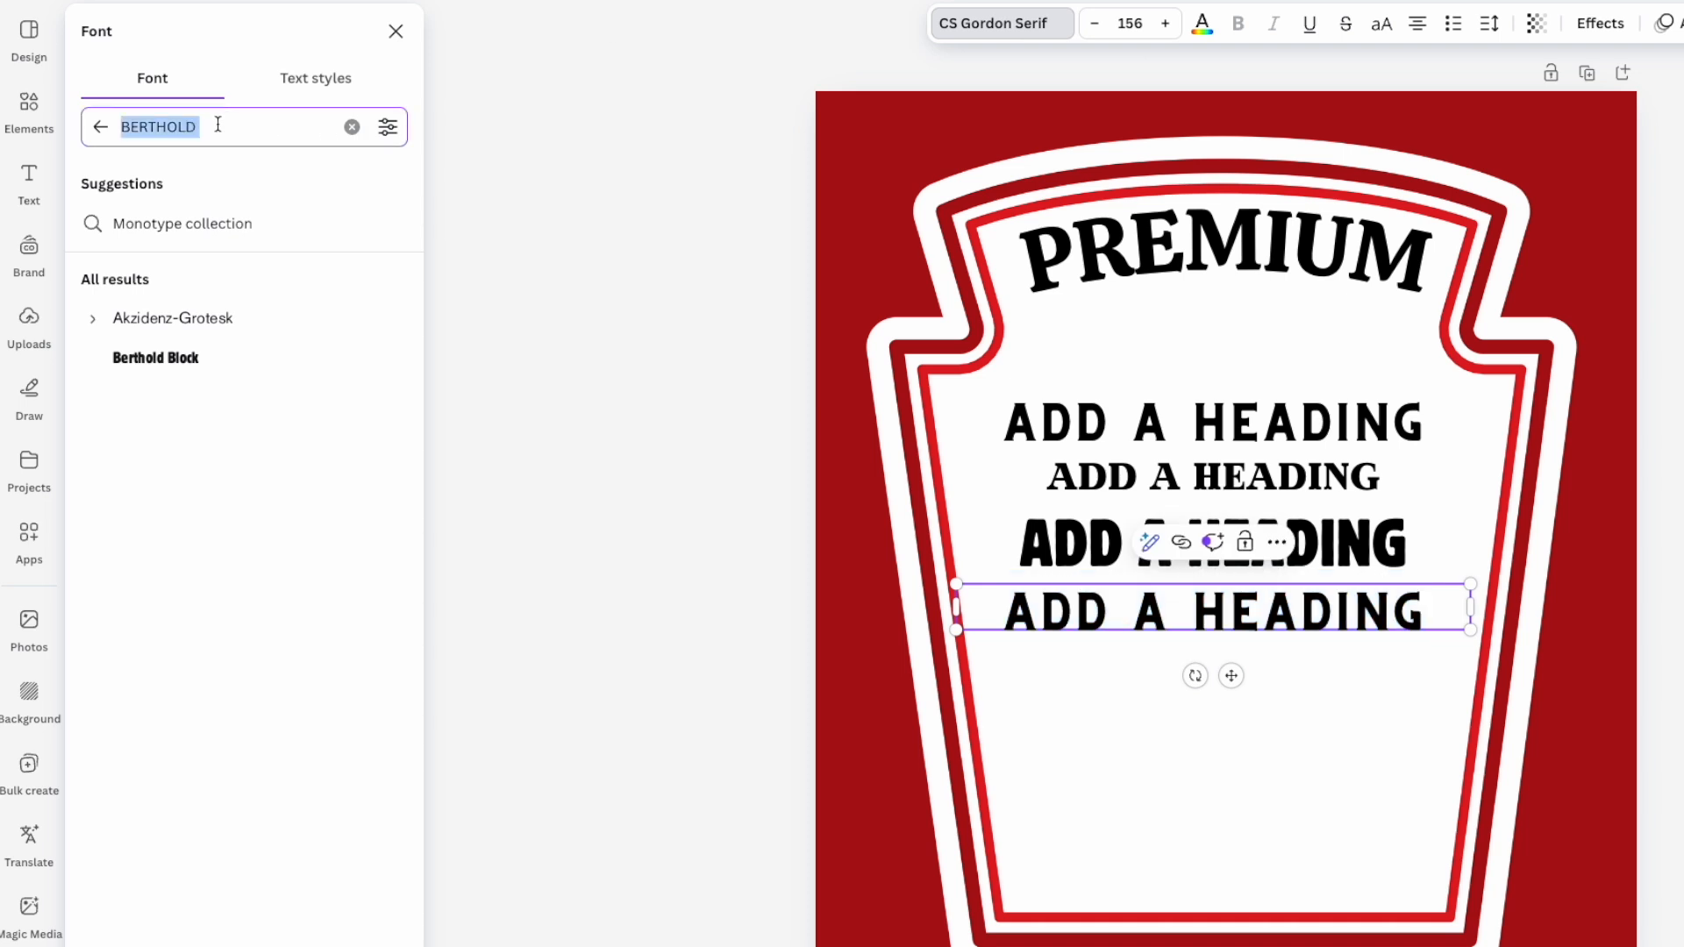
{"action": "type", "text": "T"}
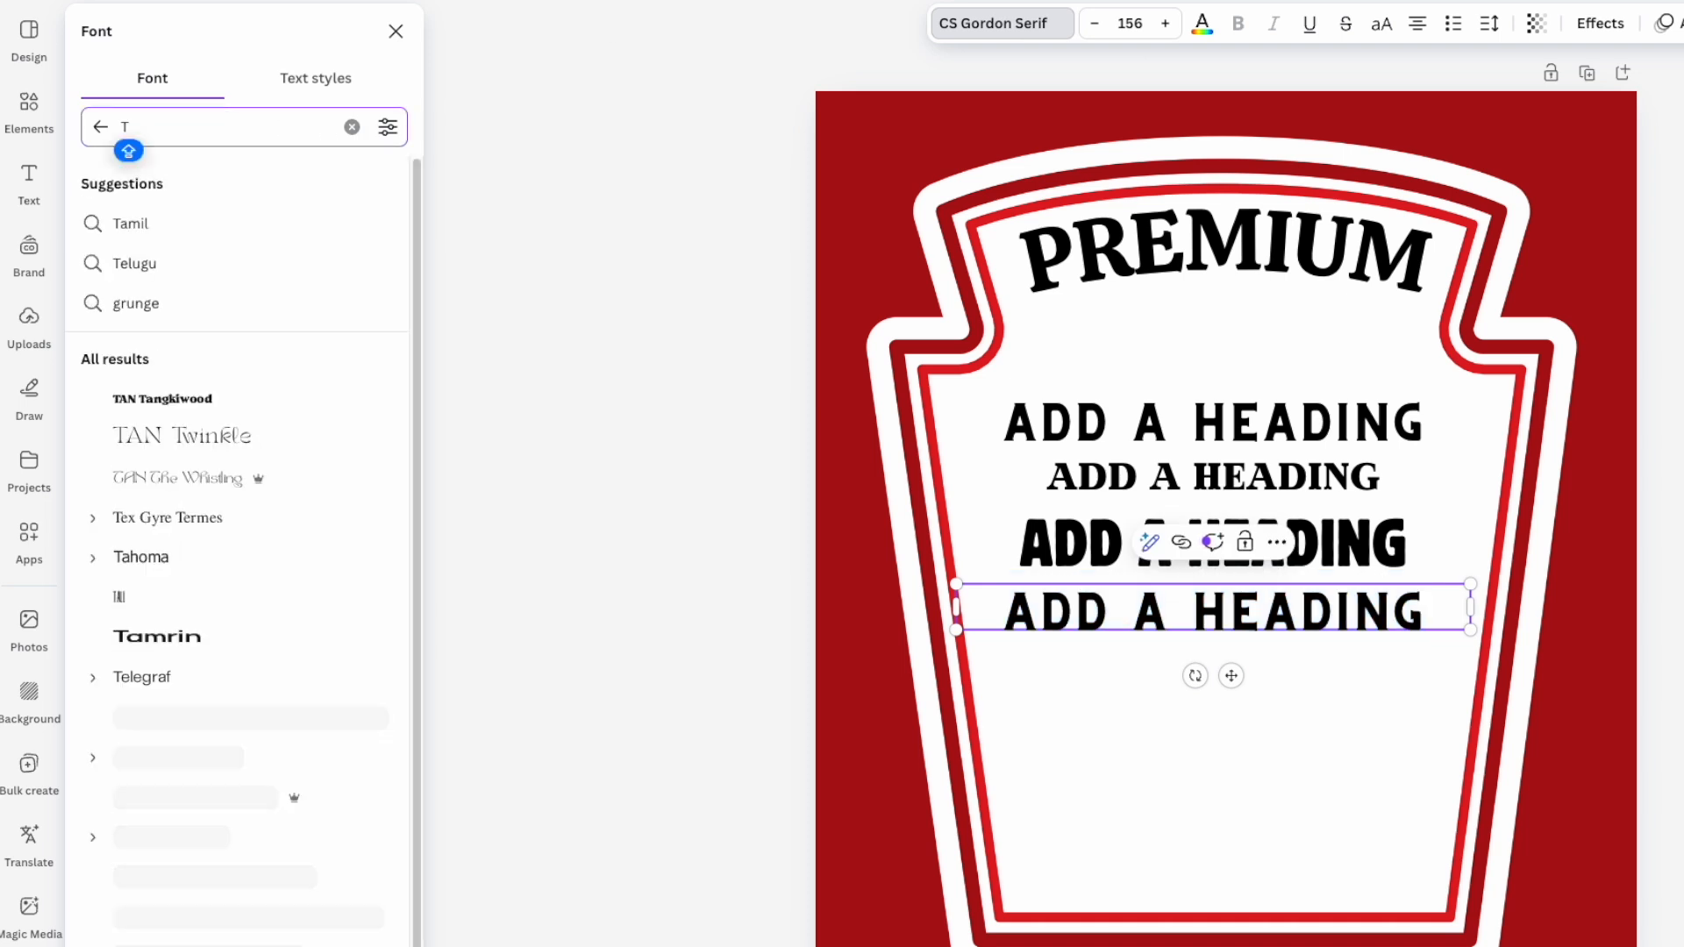
{"action": "type", "text": "AN JAMO"}
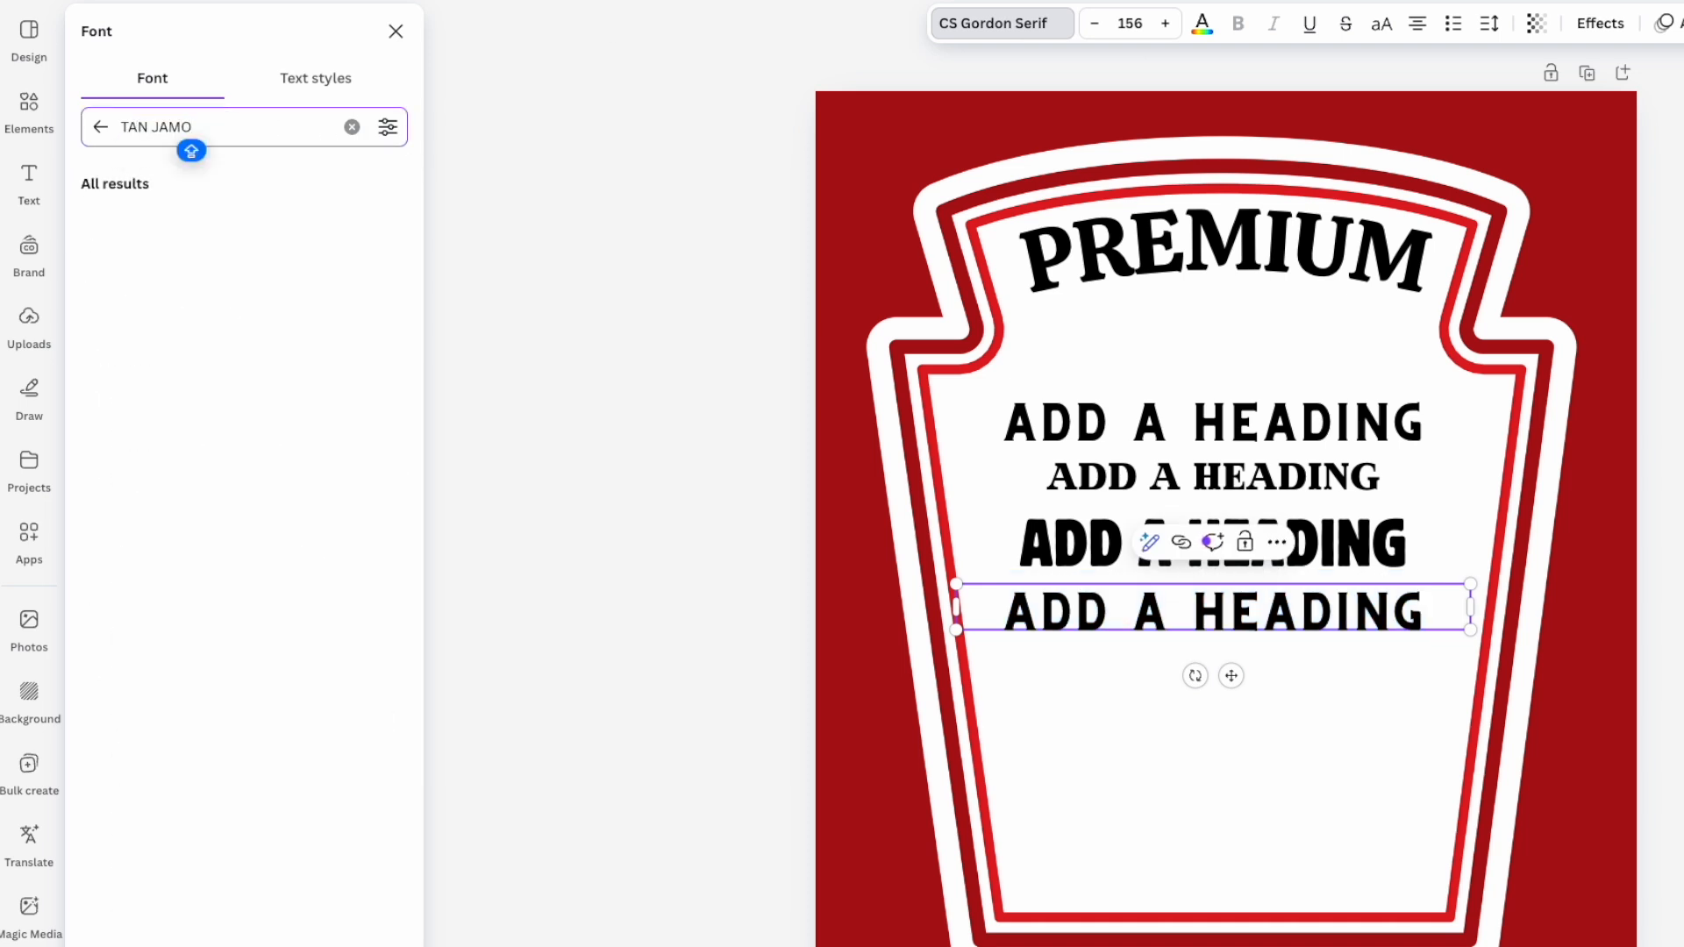
{"action": "key", "text": "BackSpace"}
{"action": "type", "text": "B"}
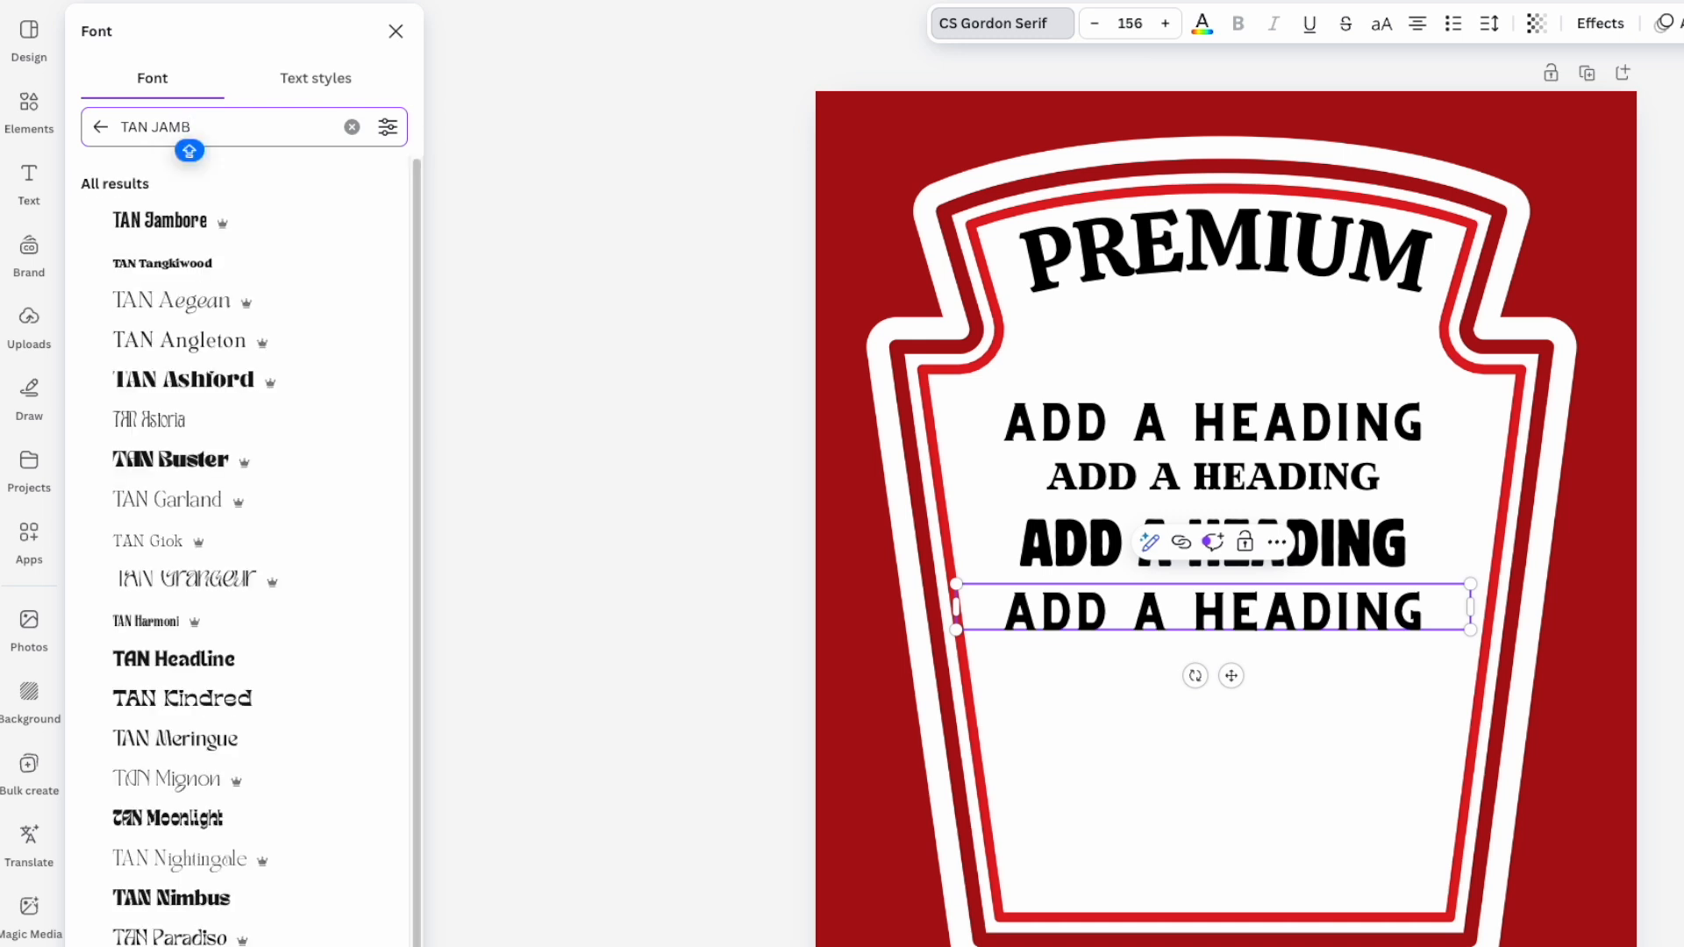
{"action": "left_click", "coordinate": [217, 223]}
{"action": "left_click_drag", "start_coordinate": [1470, 605], "coordinate": [1226, 605]}
{"action": "left_click", "coordinate": [1382, 24]}
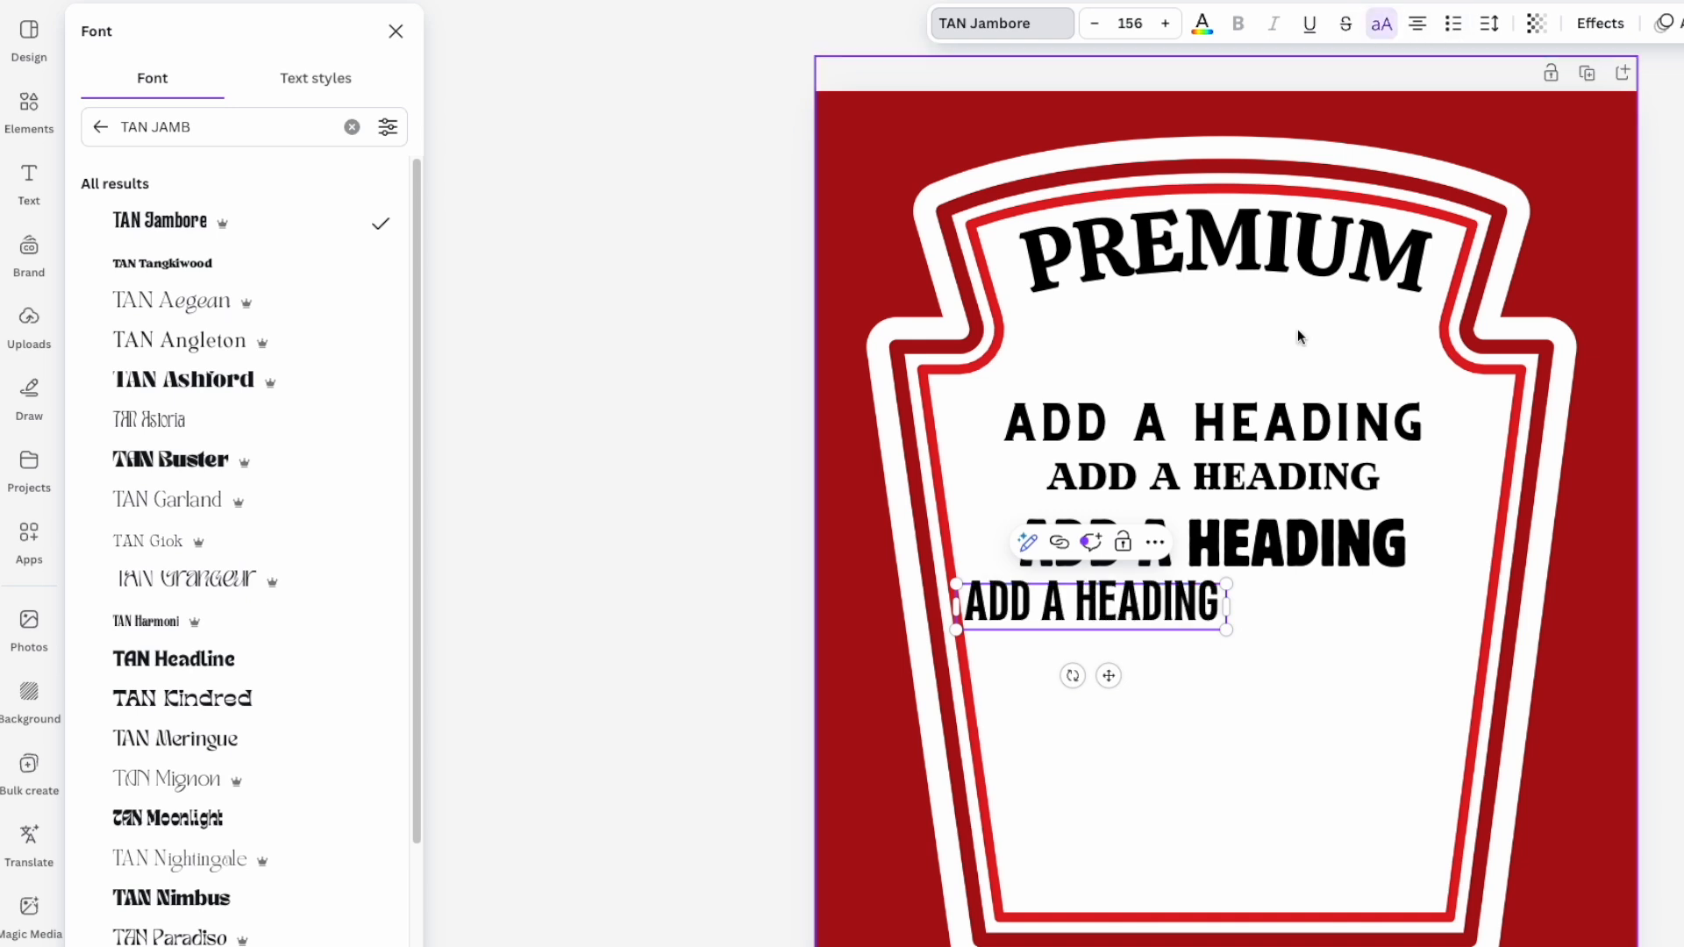
{"action": "left_click_drag", "start_coordinate": [1235, 636], "coordinate": [1424, 725]}
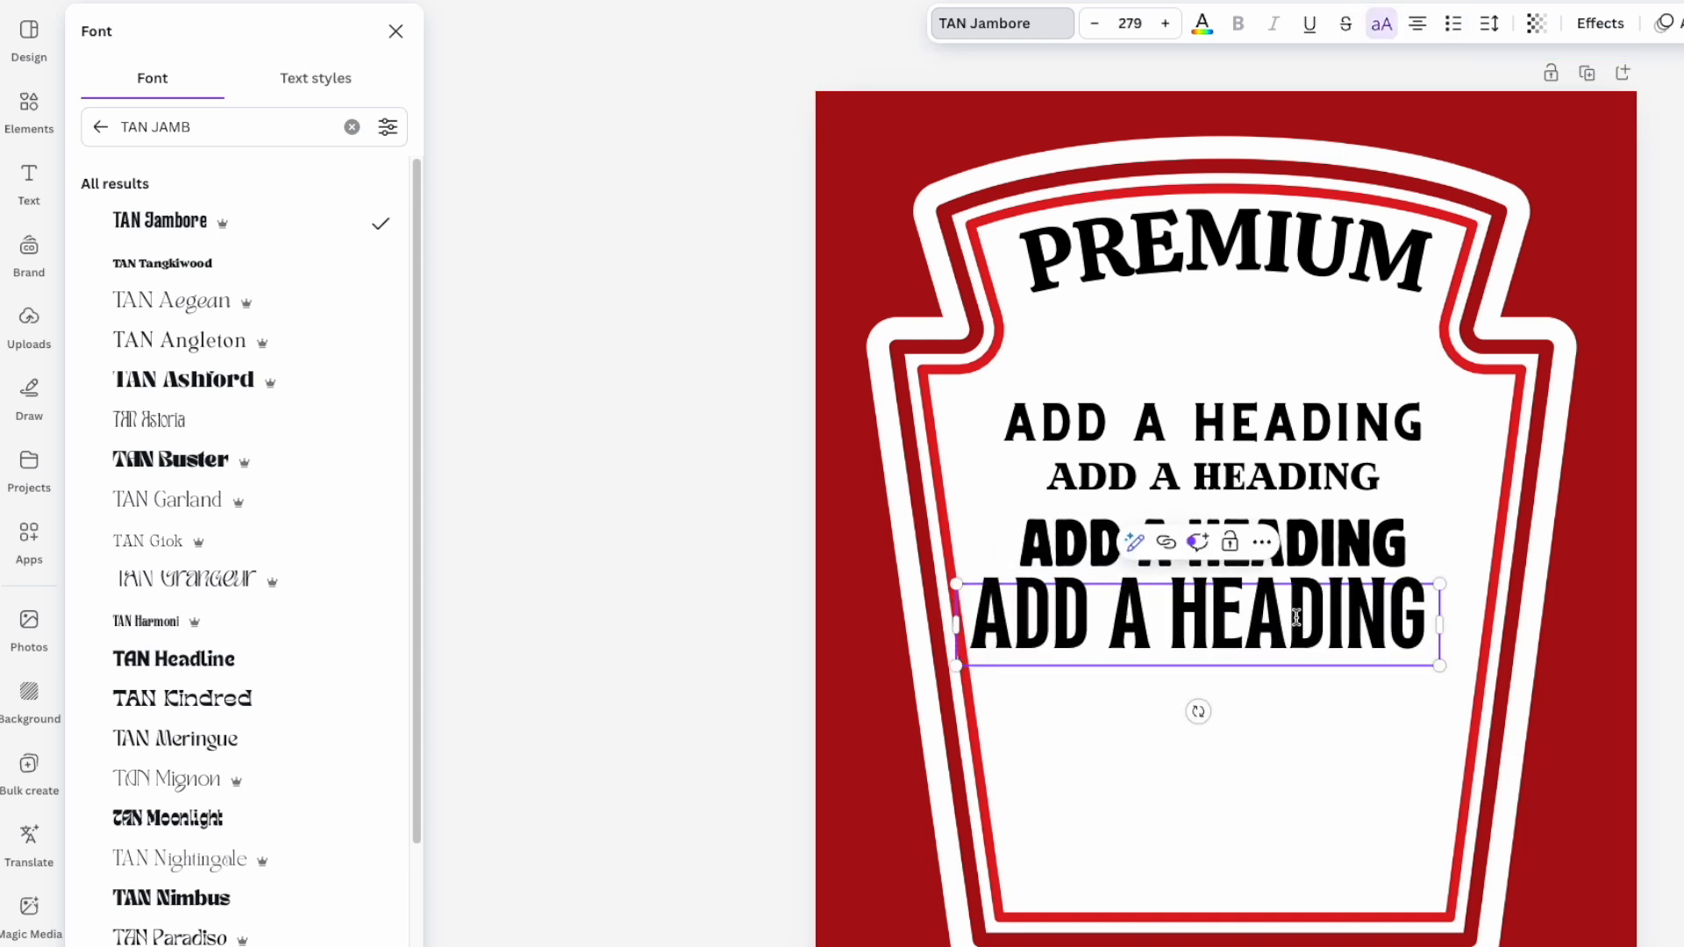
{"action": "left_click_drag", "start_coordinate": [1300, 602], "coordinate": [1342, 633]}
{"action": "key", "text": "Escape"}
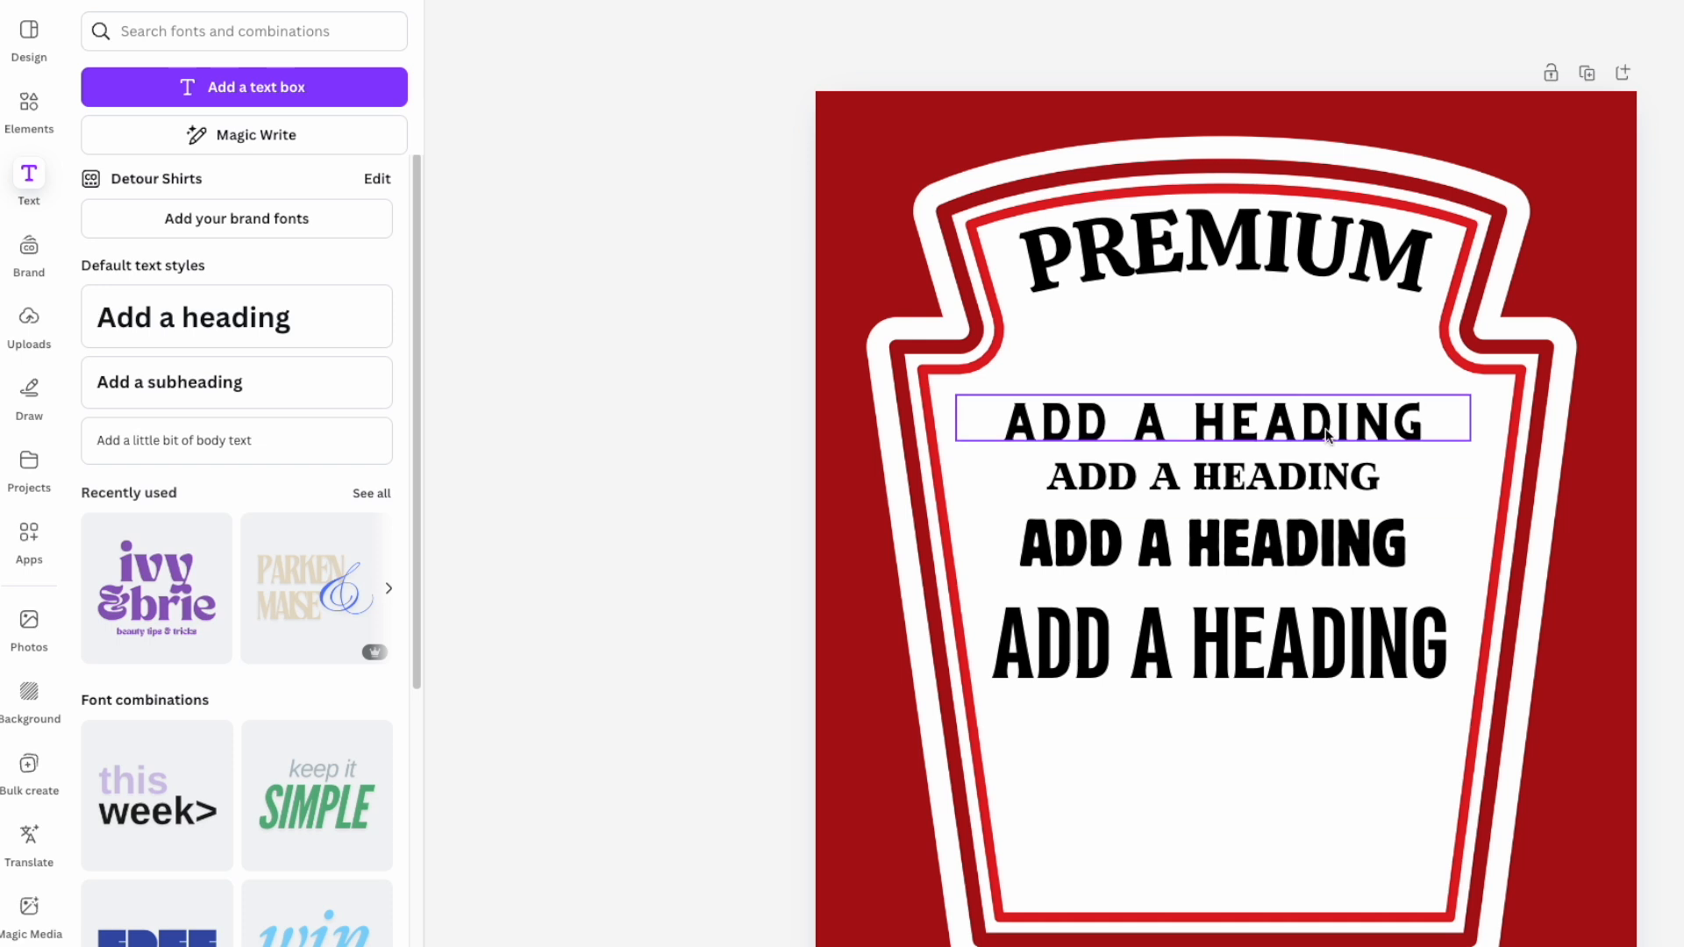
- Widen the PREMIUM title's letter spacing to 115
{"action": "left_click", "coordinate": [1312, 262]}
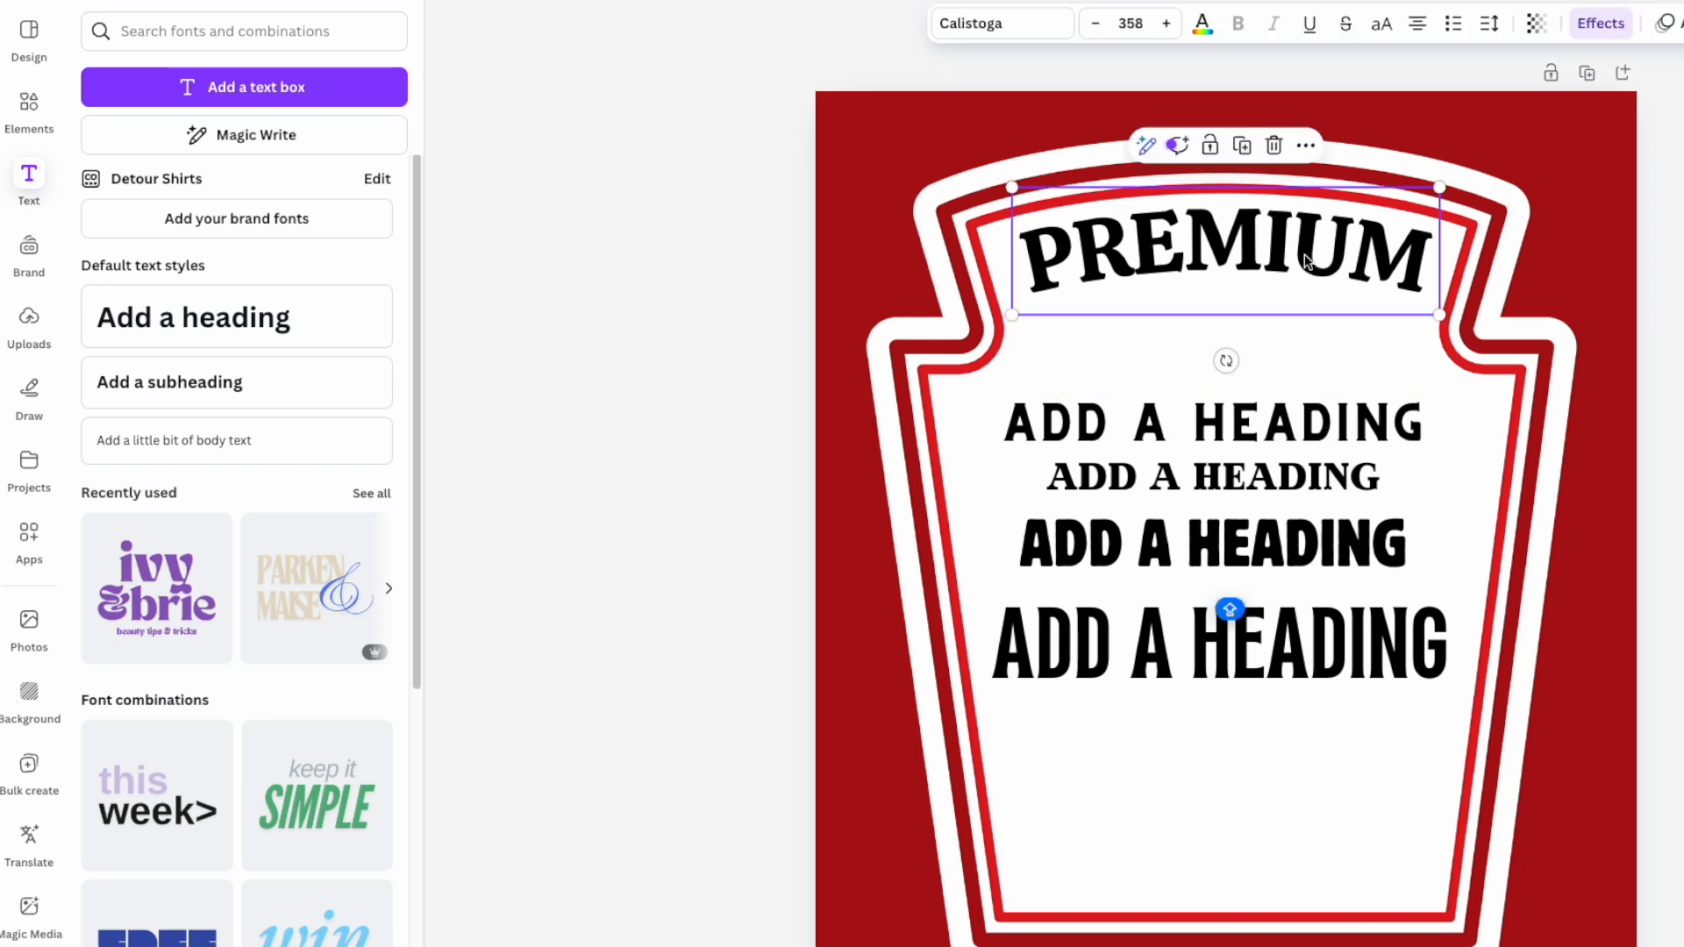
{"action": "double_click", "coordinate": [1304, 260]}
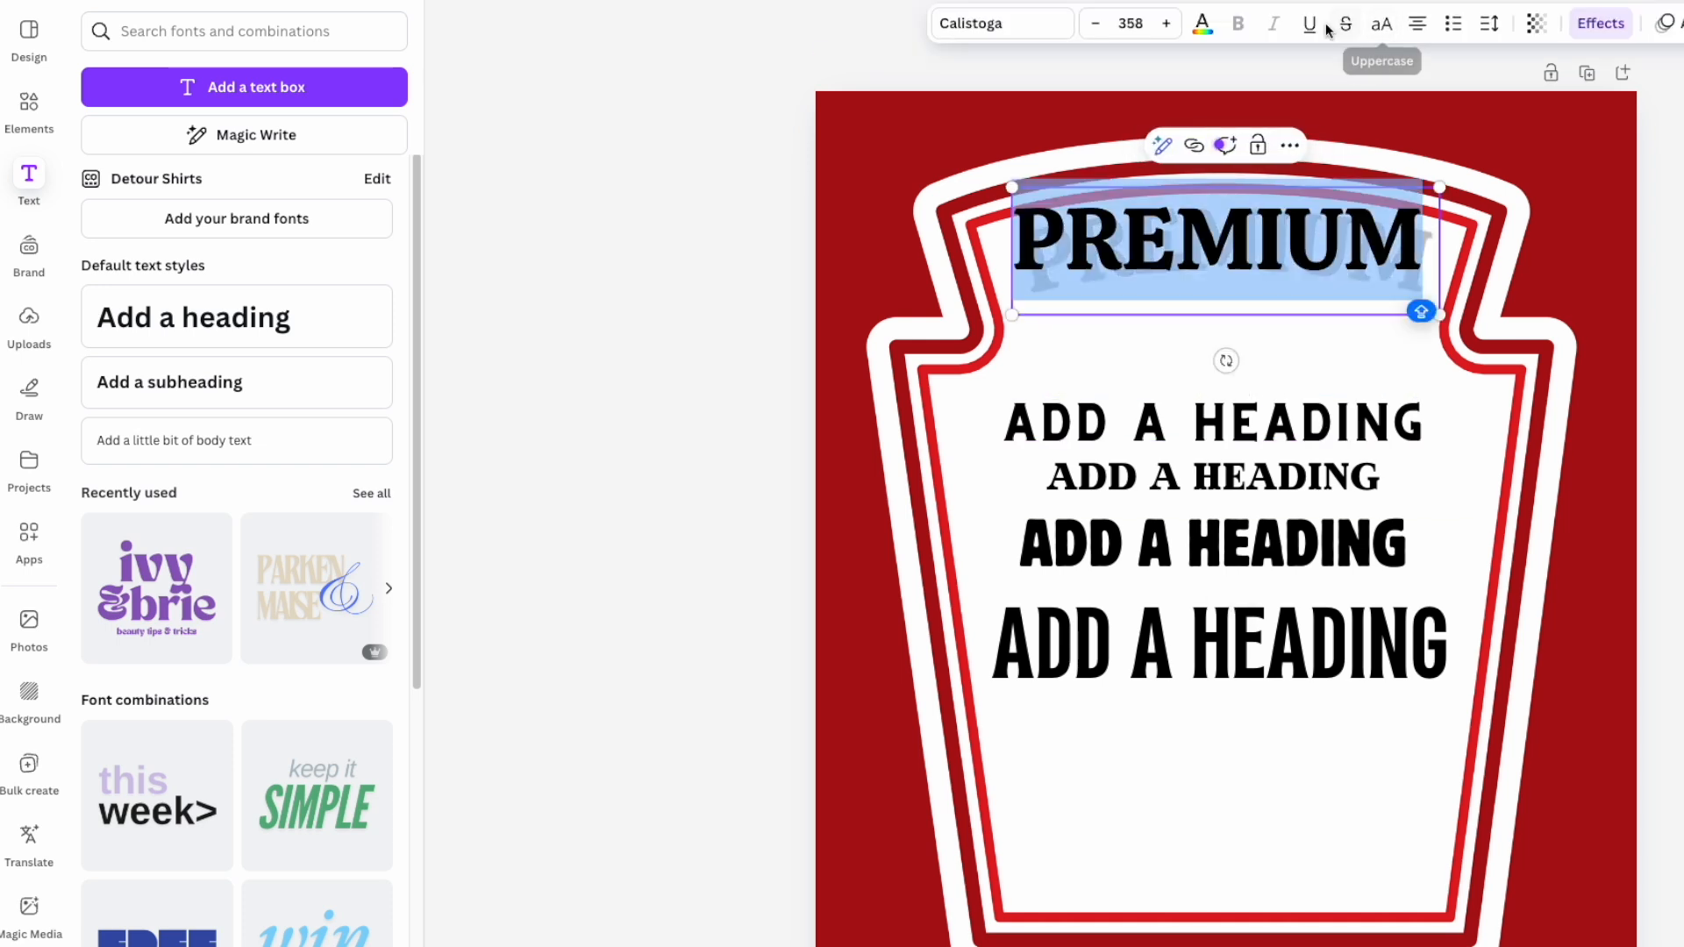
{"action": "left_click", "coordinate": [1491, 26]}
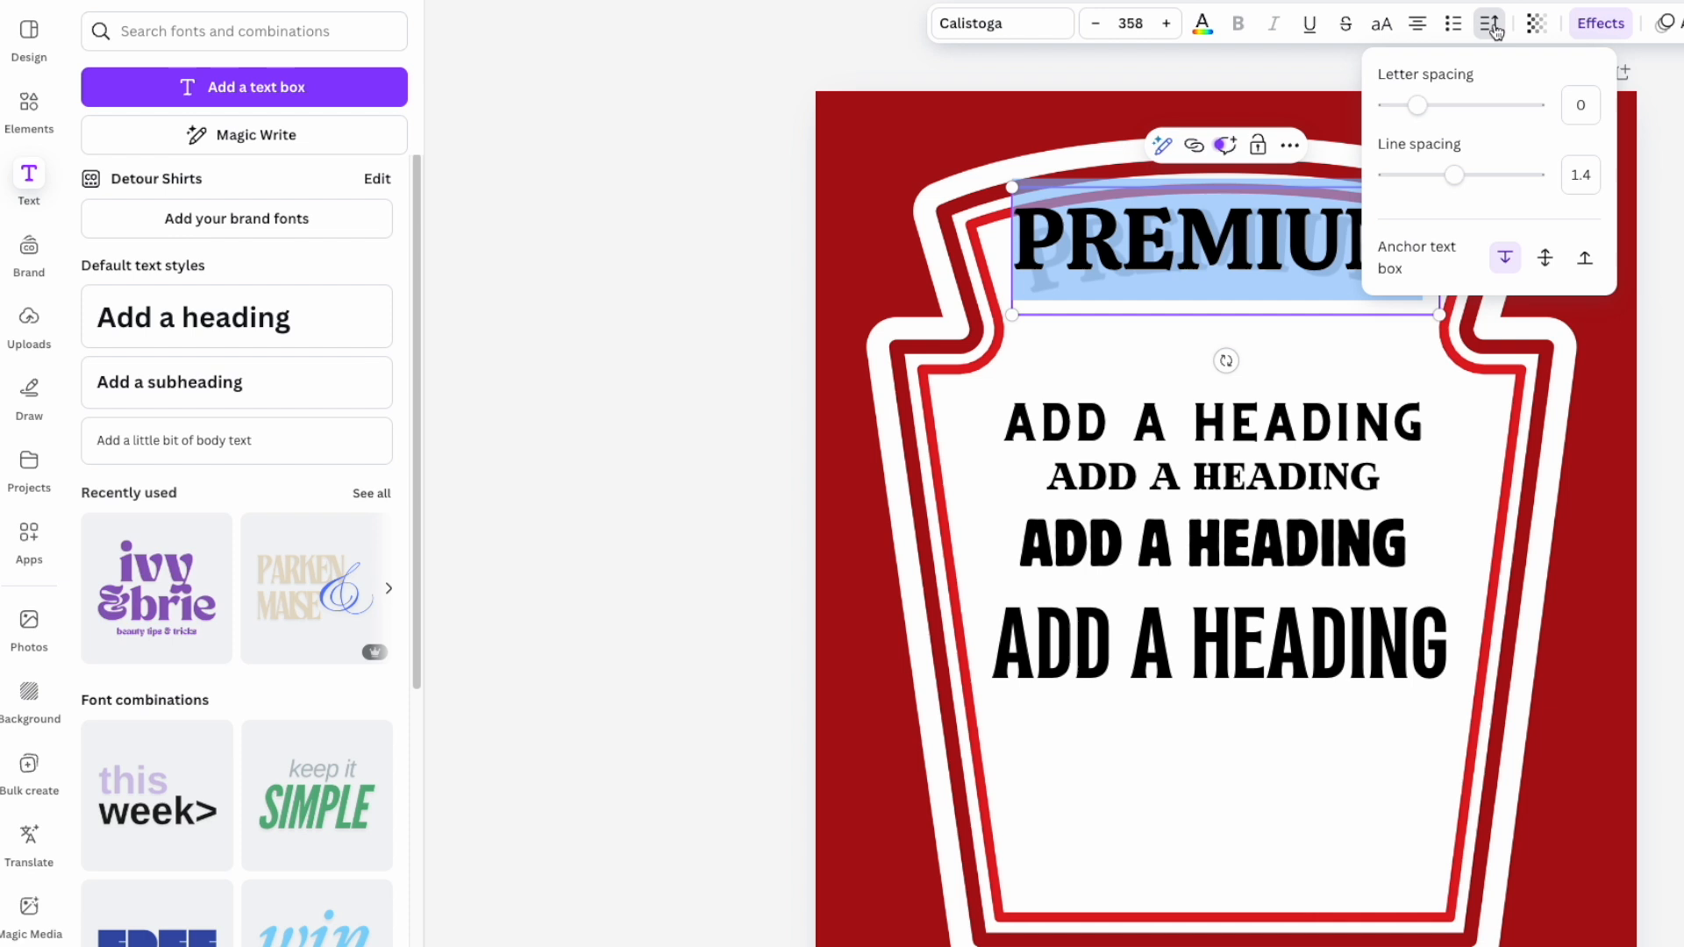
{"action": "left_click_drag", "start_coordinate": [1420, 108], "coordinate": [1434, 111]}
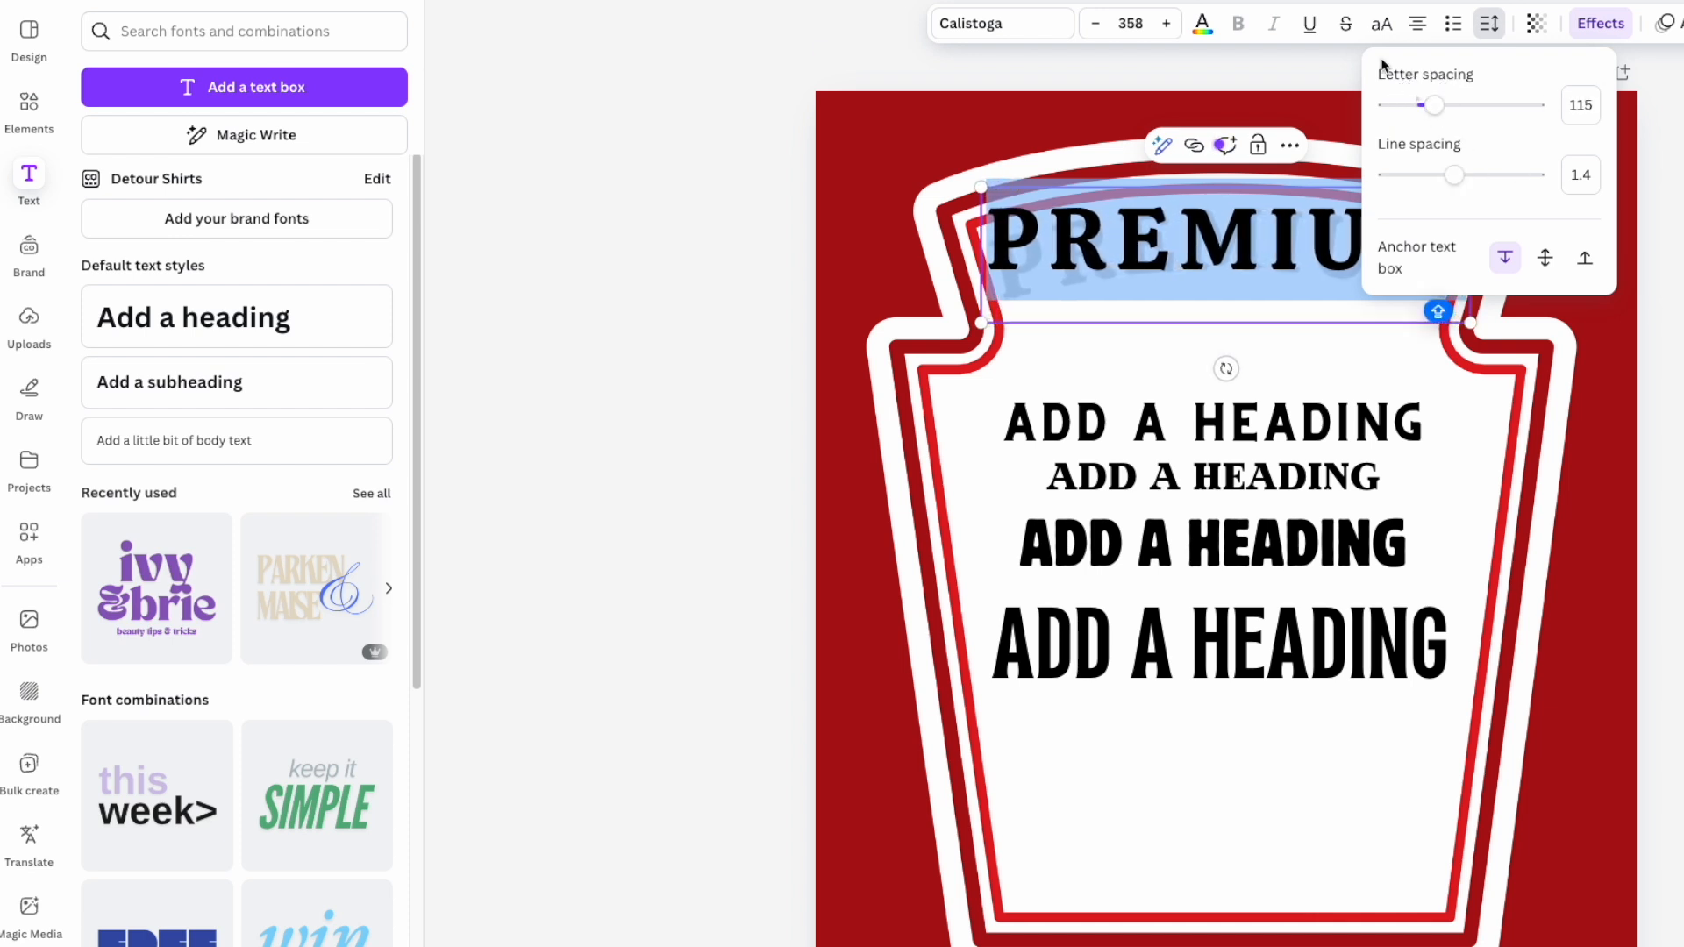
- Shrink PREMIUM's font size step by step down to 328
{"action": "left_click", "coordinate": [1095, 24]}
{"action": "left_click", "coordinate": [1095, 24]}
{"action": "left_click", "coordinate": [1096, 24]}
{"action": "left_click", "coordinate": [1096, 25]}
{"action": "left_click", "coordinate": [1095, 24]}
{"action": "left_click", "coordinate": [1095, 25]}
{"action": "left_click", "coordinate": [1095, 25]}
{"action": "left_click", "coordinate": [1095, 24]}
{"action": "left_click", "coordinate": [1660, 263]}
- Ease PREMIUM's curve effect to 25
{"action": "left_click", "coordinate": [1355, 261]}
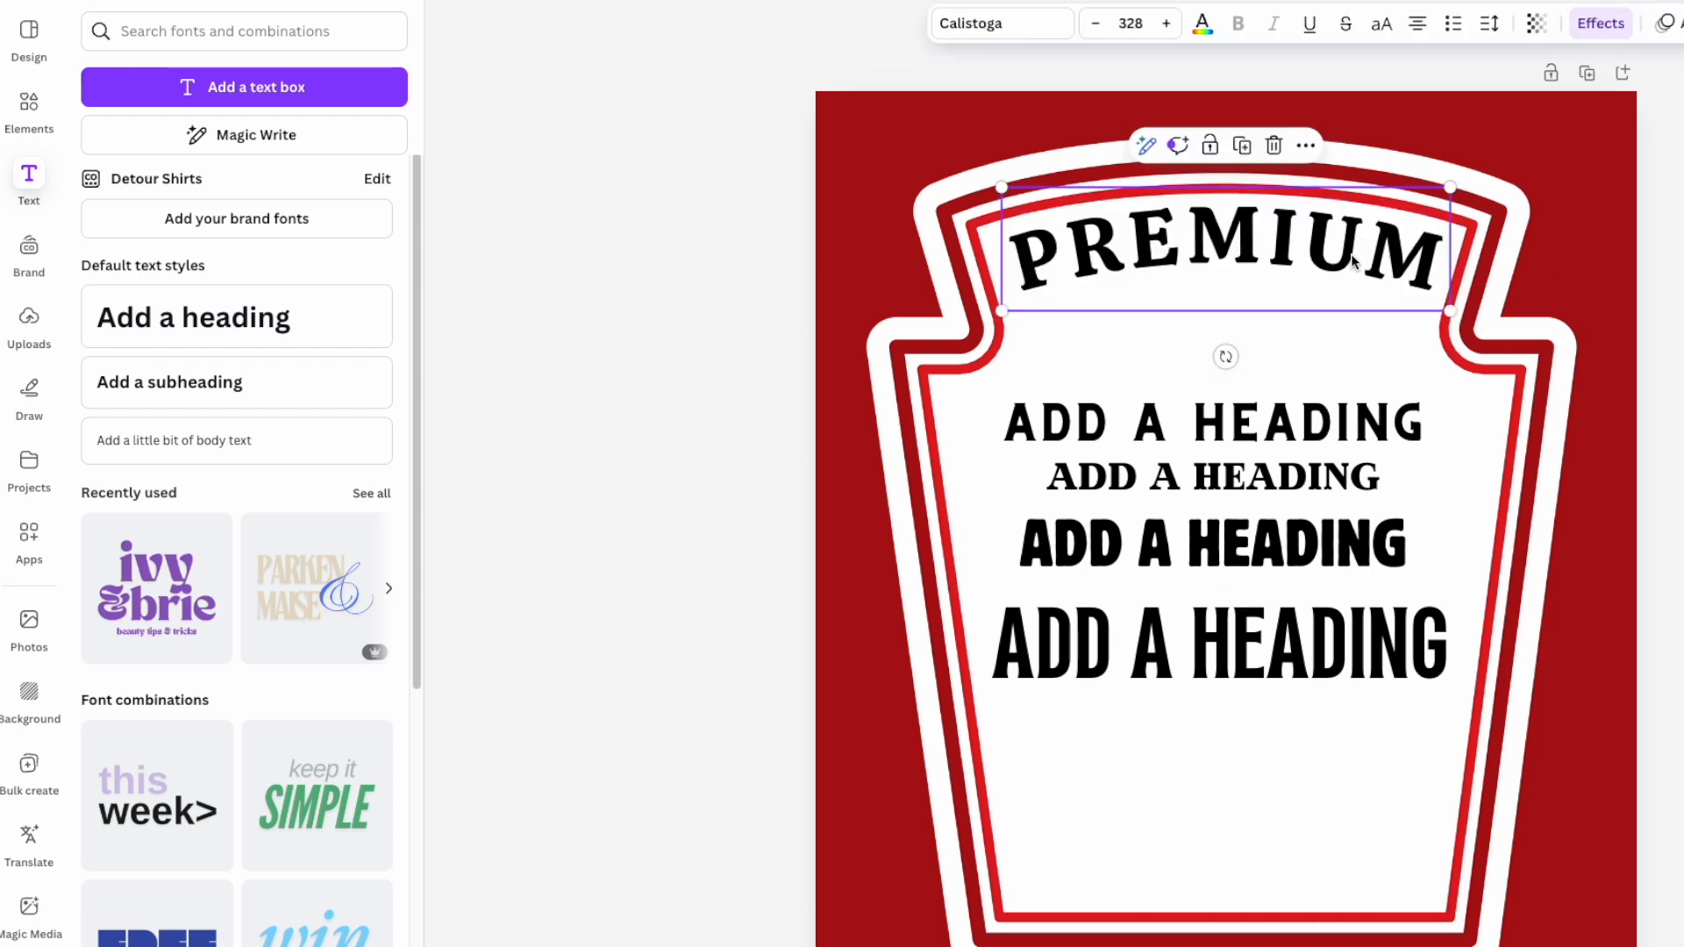
{"action": "left_click", "coordinate": [1616, 26]}
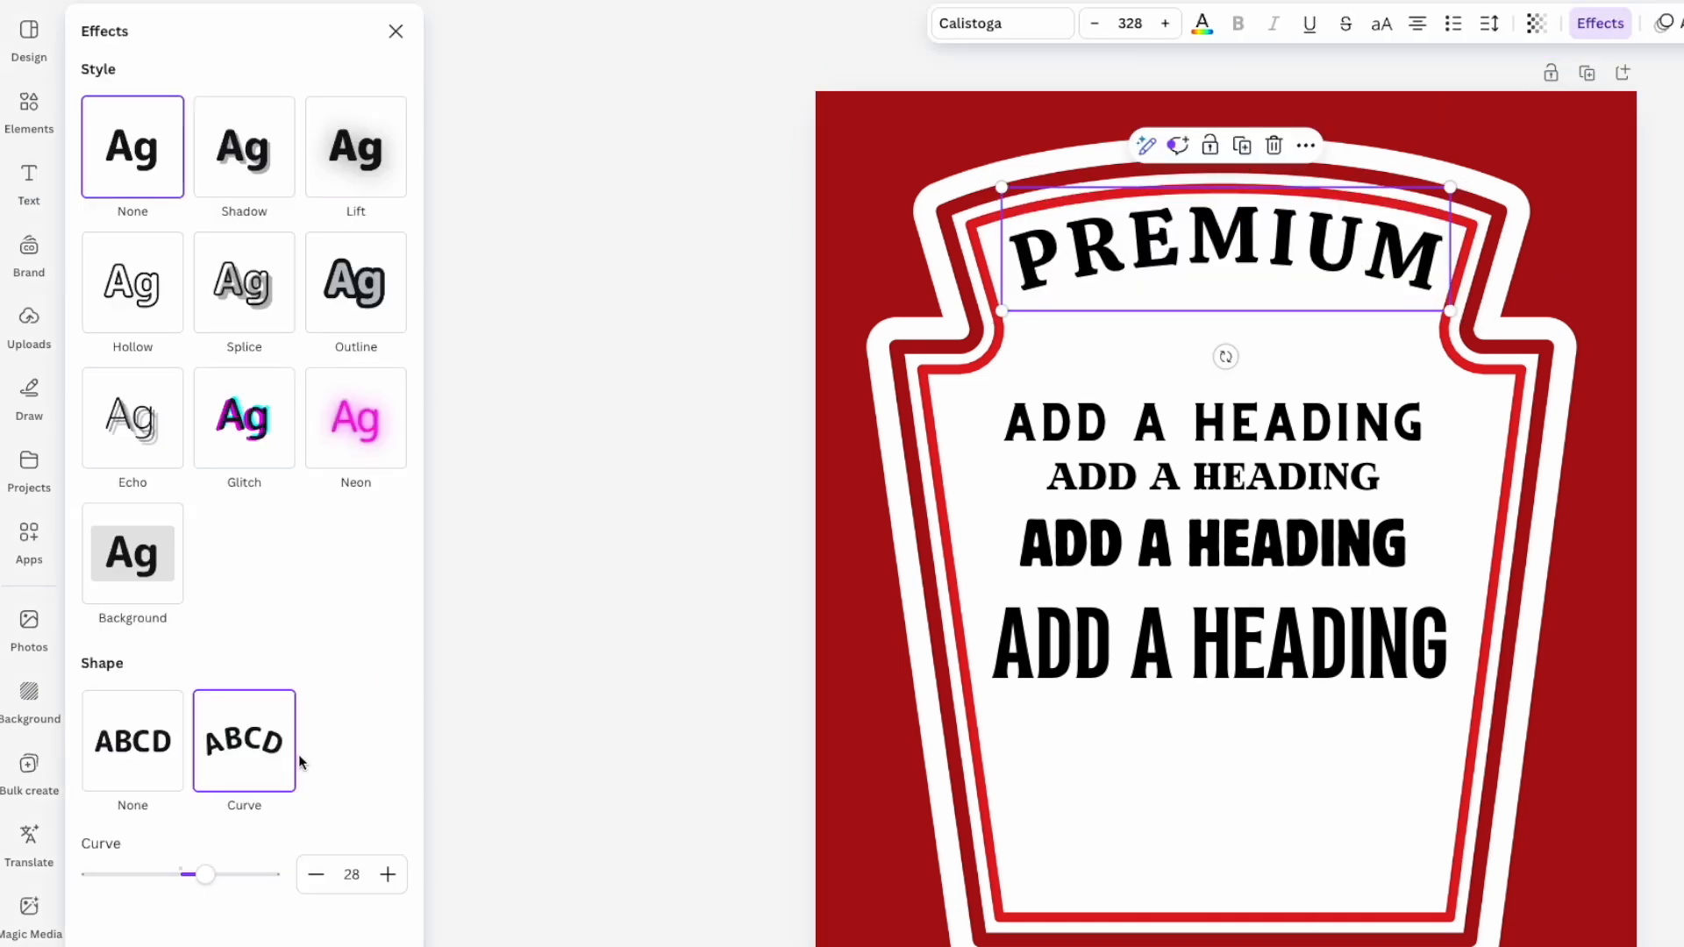
{"action": "left_click_drag", "start_coordinate": [207, 881], "coordinate": [202, 875]}
{"action": "left_click", "coordinate": [1672, 587]}
{"action": "left_click", "coordinate": [1673, 587]}
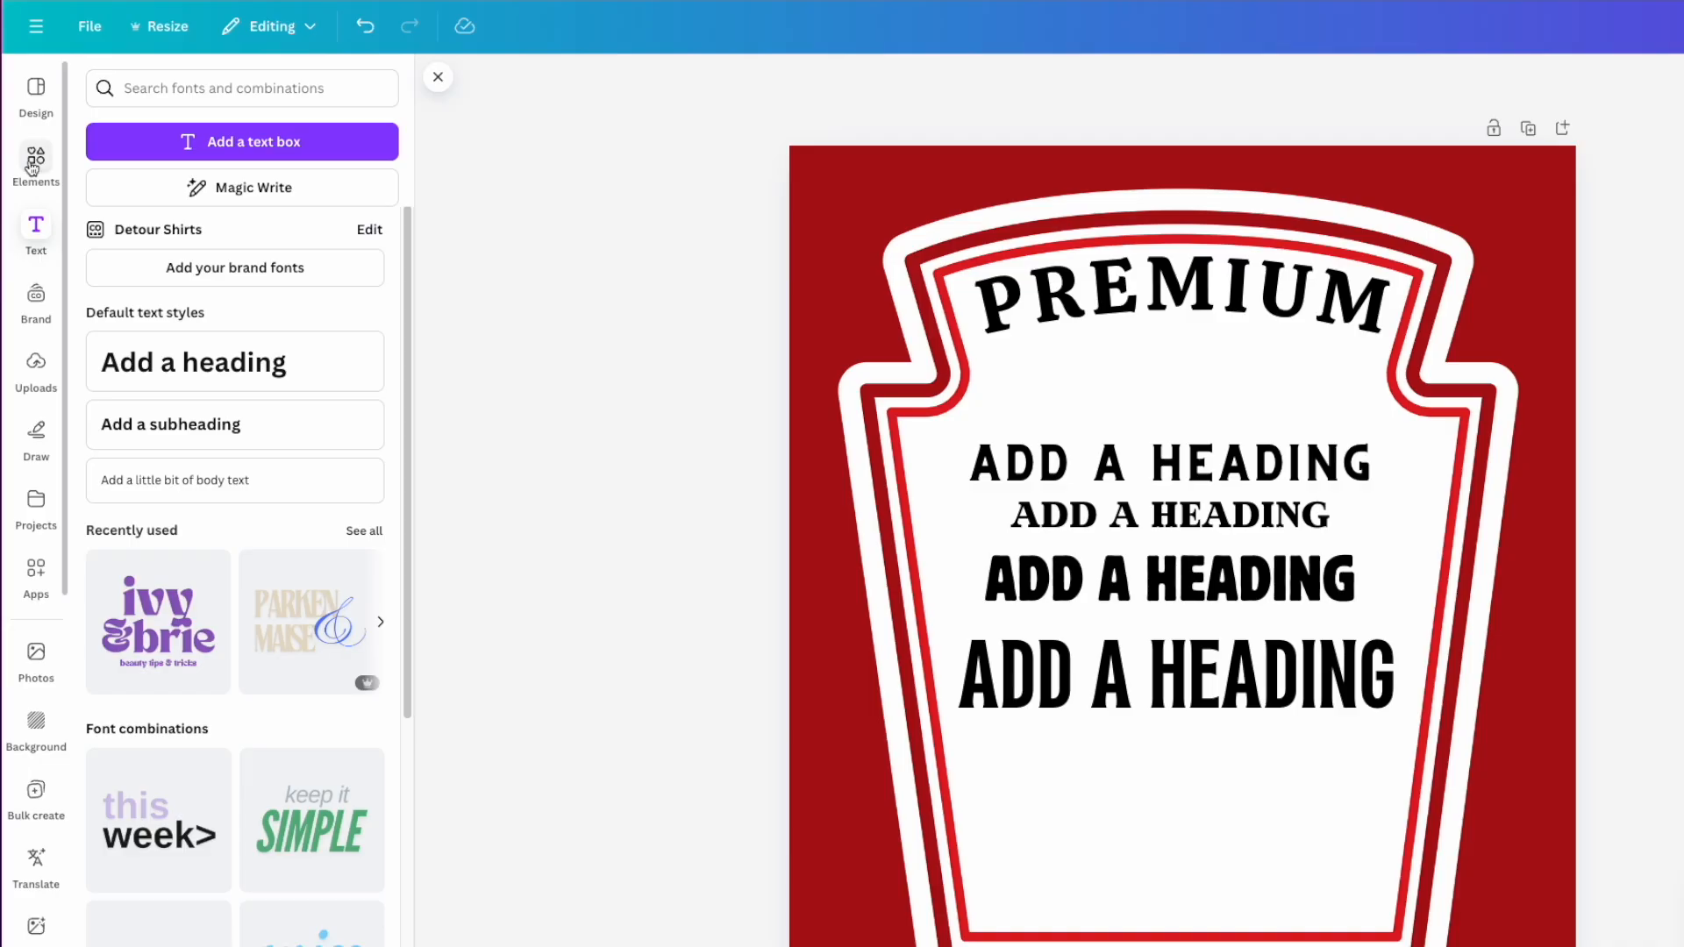
- Search the Elements library for 'SAUCE' and show all graphics
{"action": "left_click", "coordinate": [25, 180]}
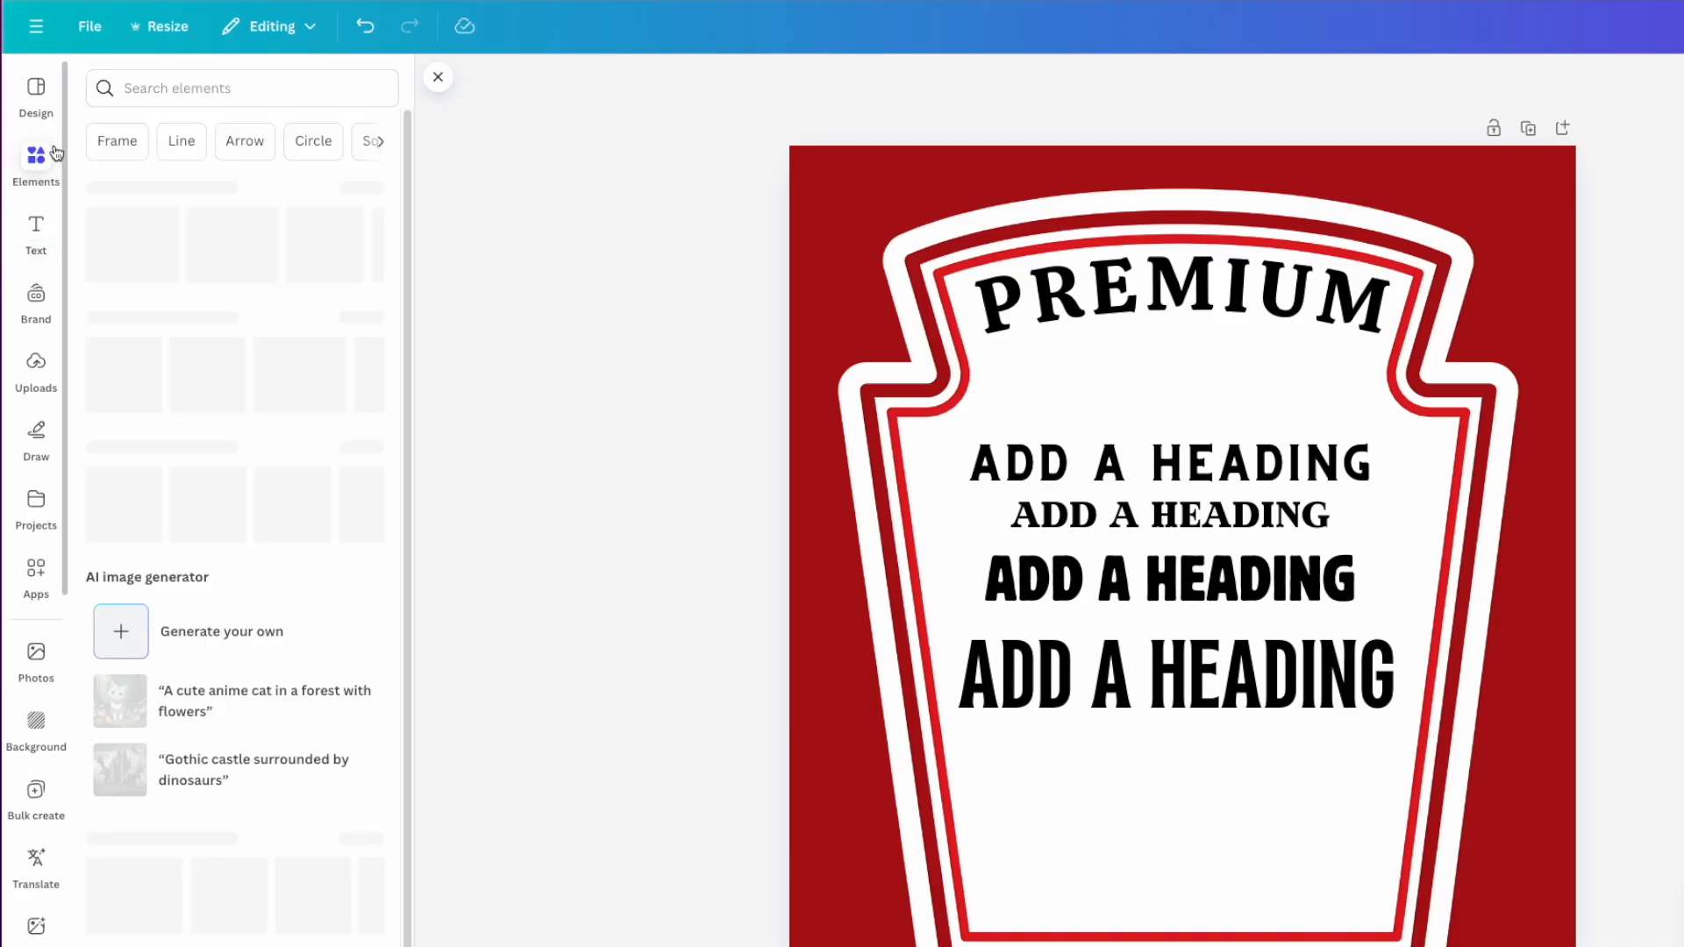
{"action": "left_click", "coordinate": [111, 128]}
{"action": "left_click", "coordinate": [152, 89]}
{"action": "type", "text": "SA"}
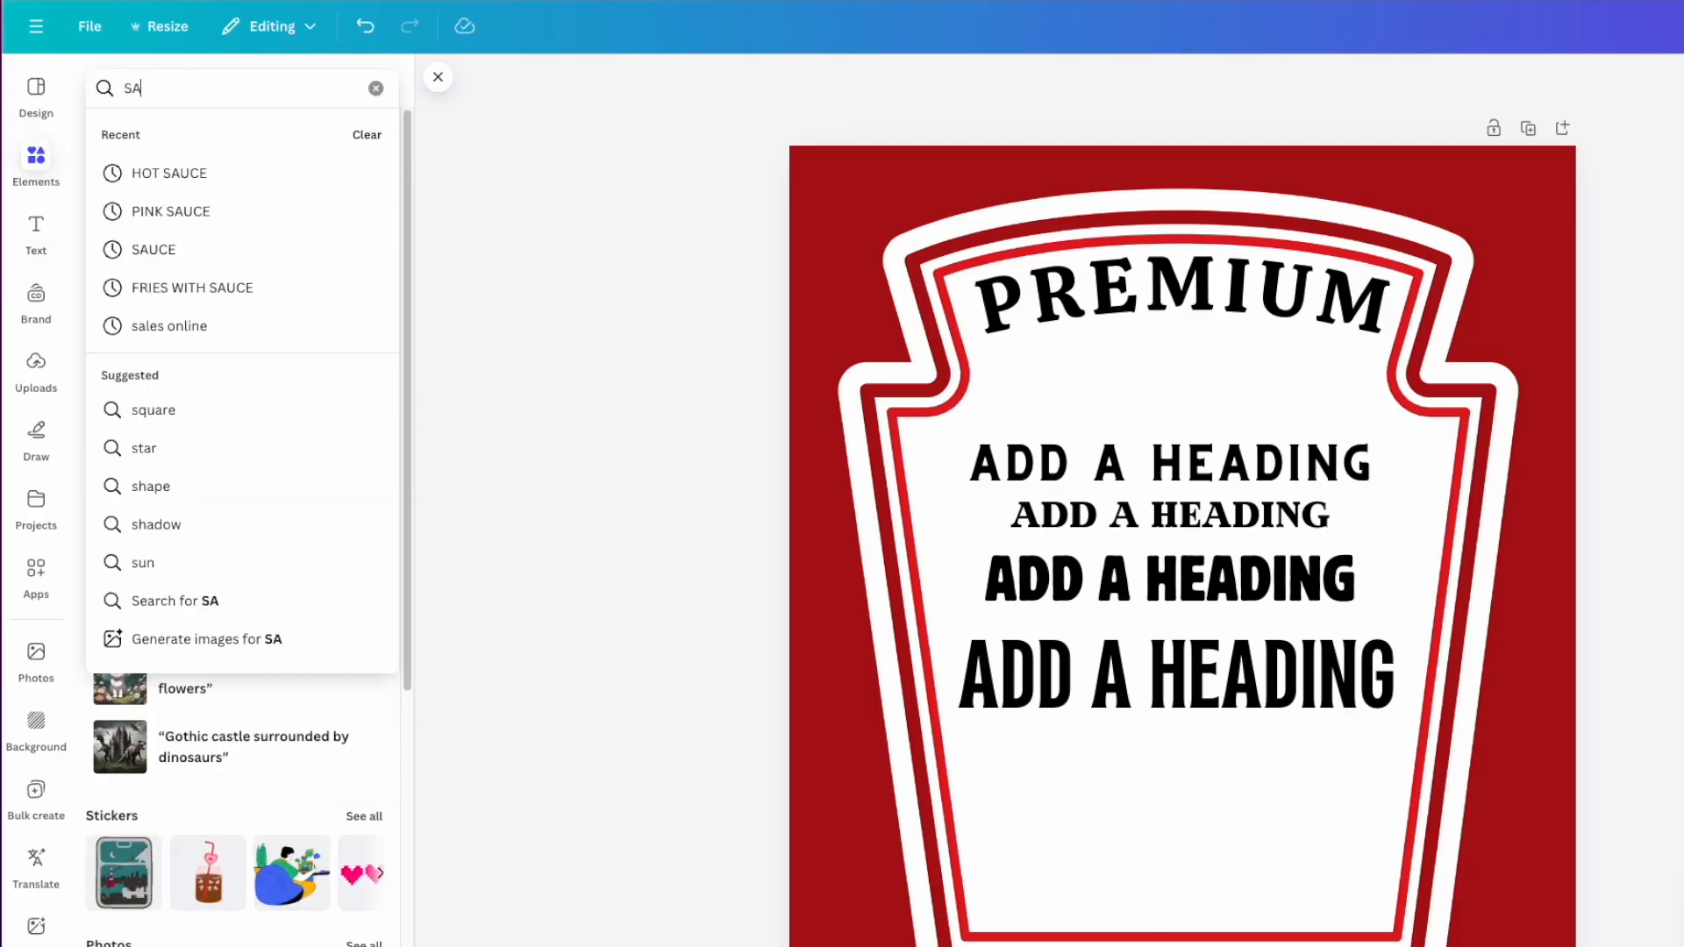
{"action": "type", "text": "UCE"}
{"action": "key", "text": "Return"}
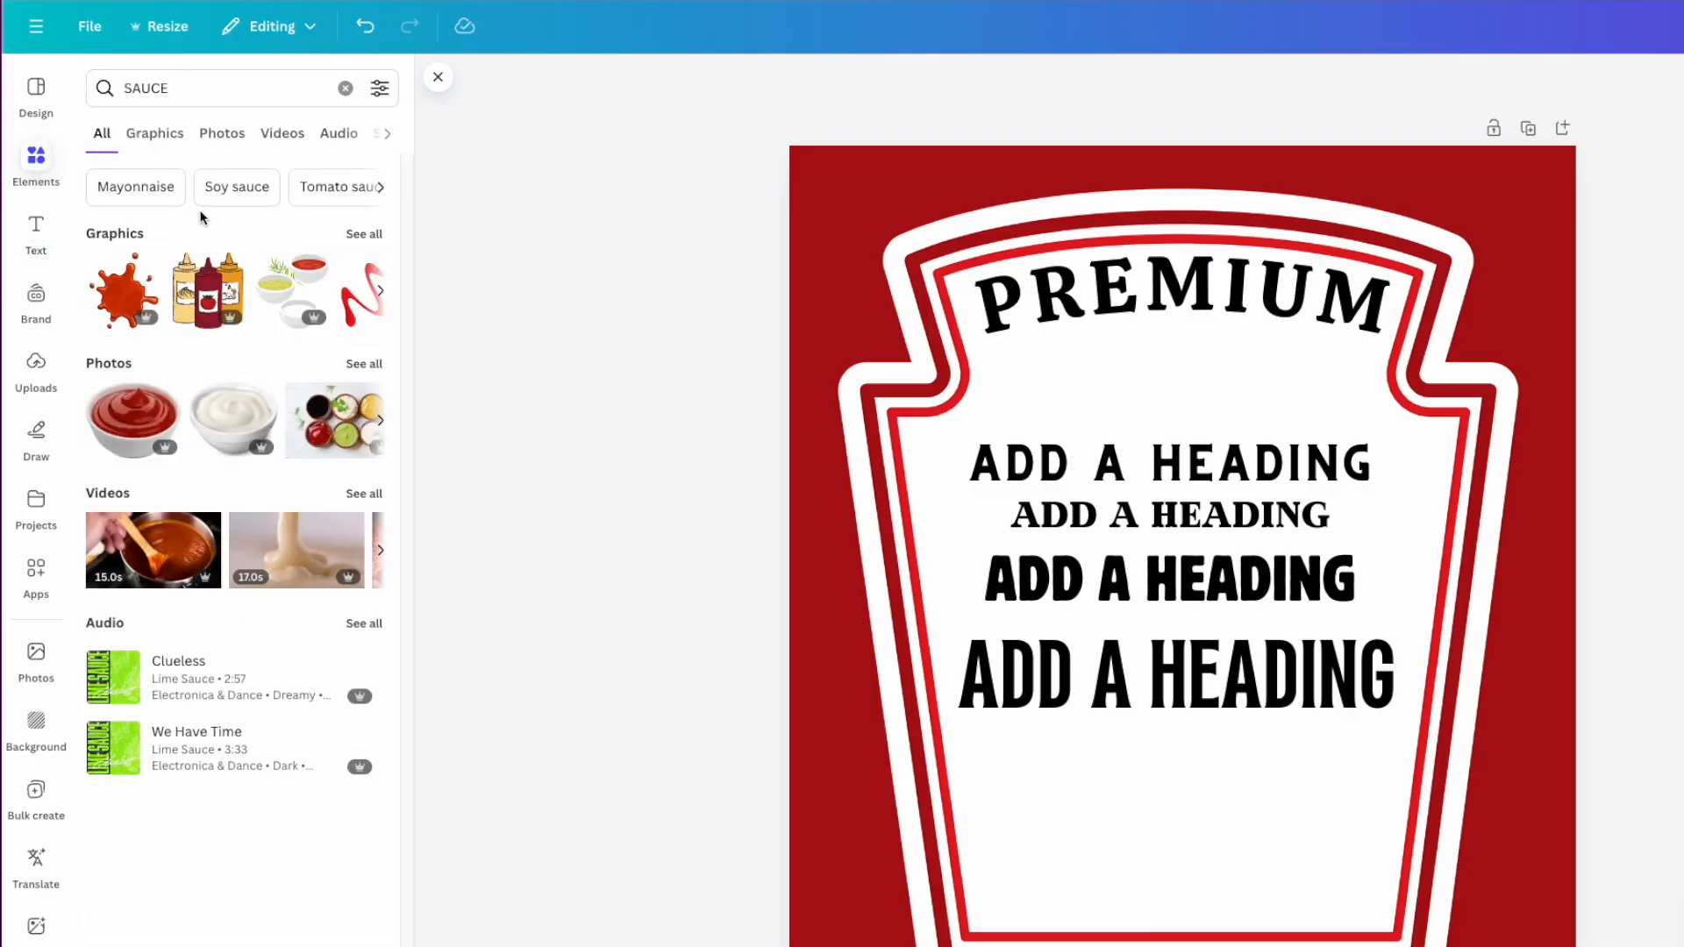
{"action": "left_click", "coordinate": [368, 234]}
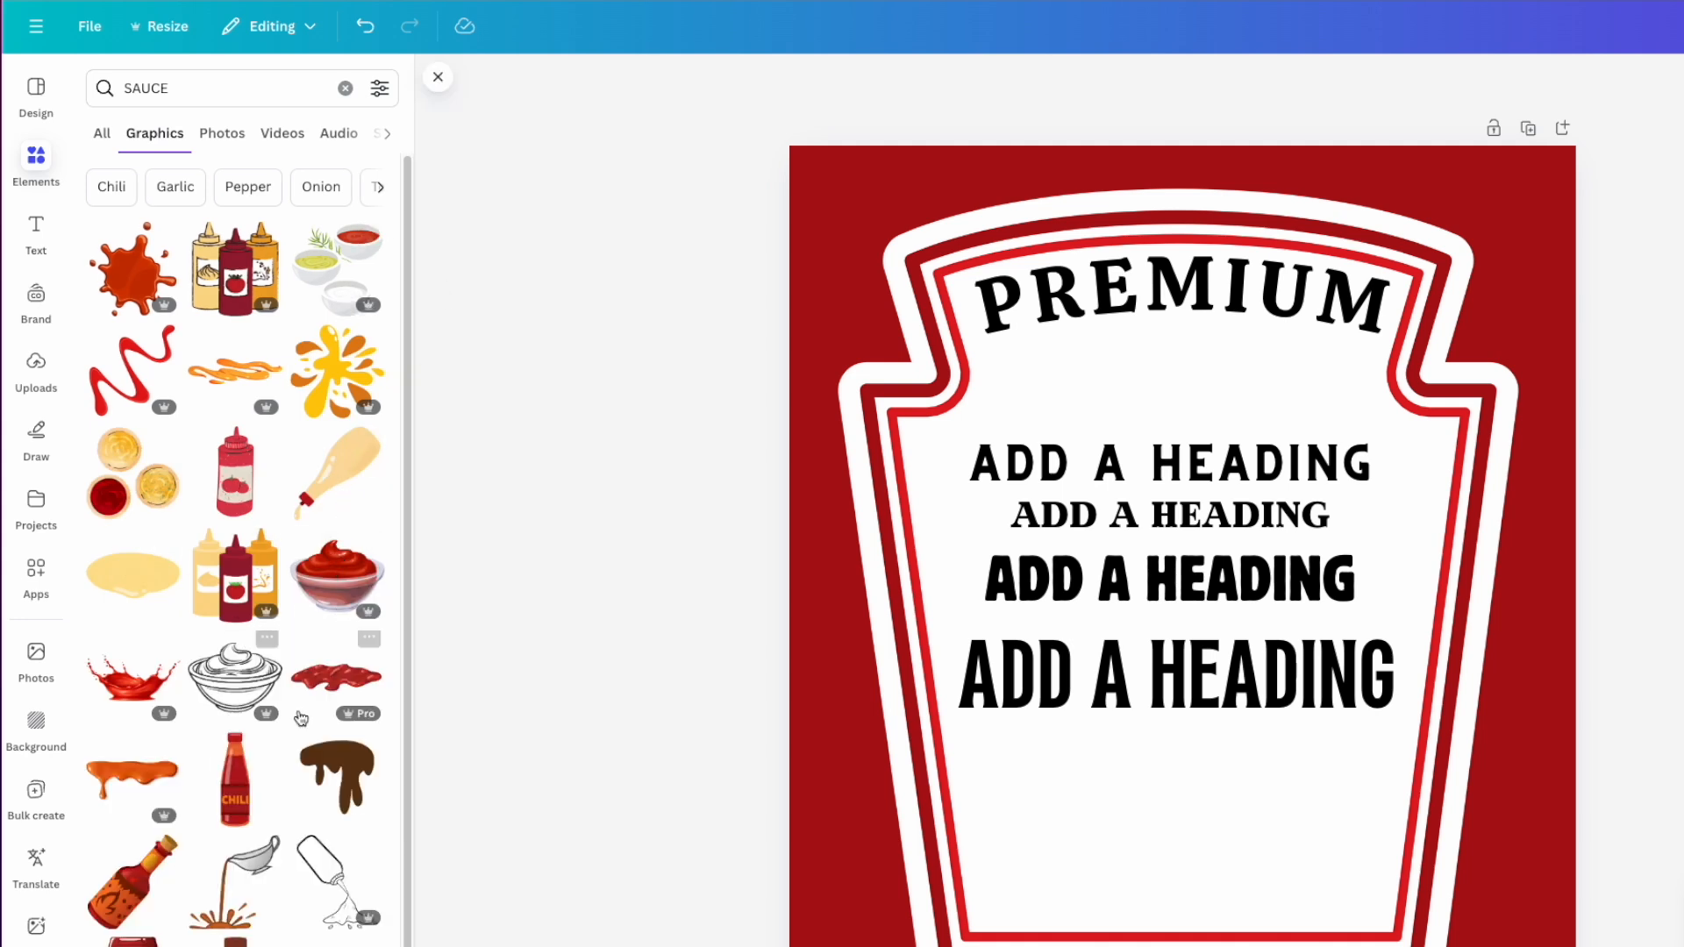
- Add the ketchup bowl graphic and move it toward the label's bottom
{"action": "left_click", "coordinate": [345, 590]}
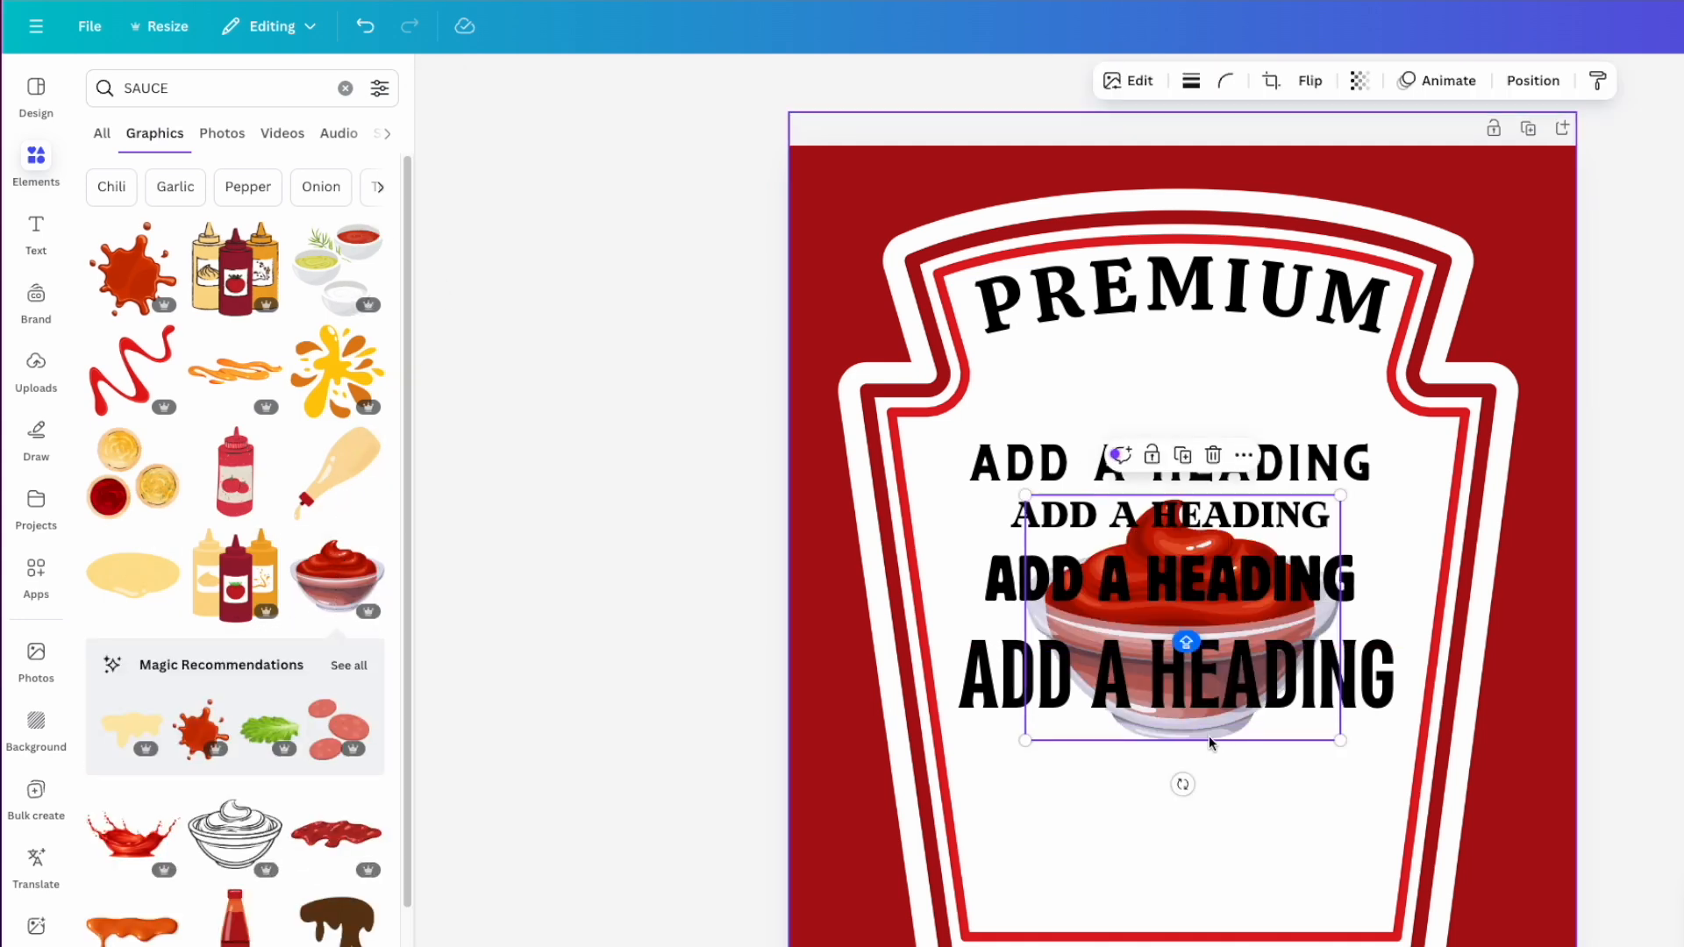
{"action": "left_click_drag", "start_coordinate": [1195, 736], "coordinate": [1191, 908]}
{"action": "left_click_drag", "start_coordinate": [1131, 835], "coordinate": [1137, 677]}
- Add the two-bowl sauce graphic and nudge it down
{"action": "scroll", "coordinate": [228, 822], "scroll_direction": "down", "scroll_amount": 3}
{"action": "scroll", "coordinate": [228, 822], "scroll_direction": "down", "scroll_amount": 3}
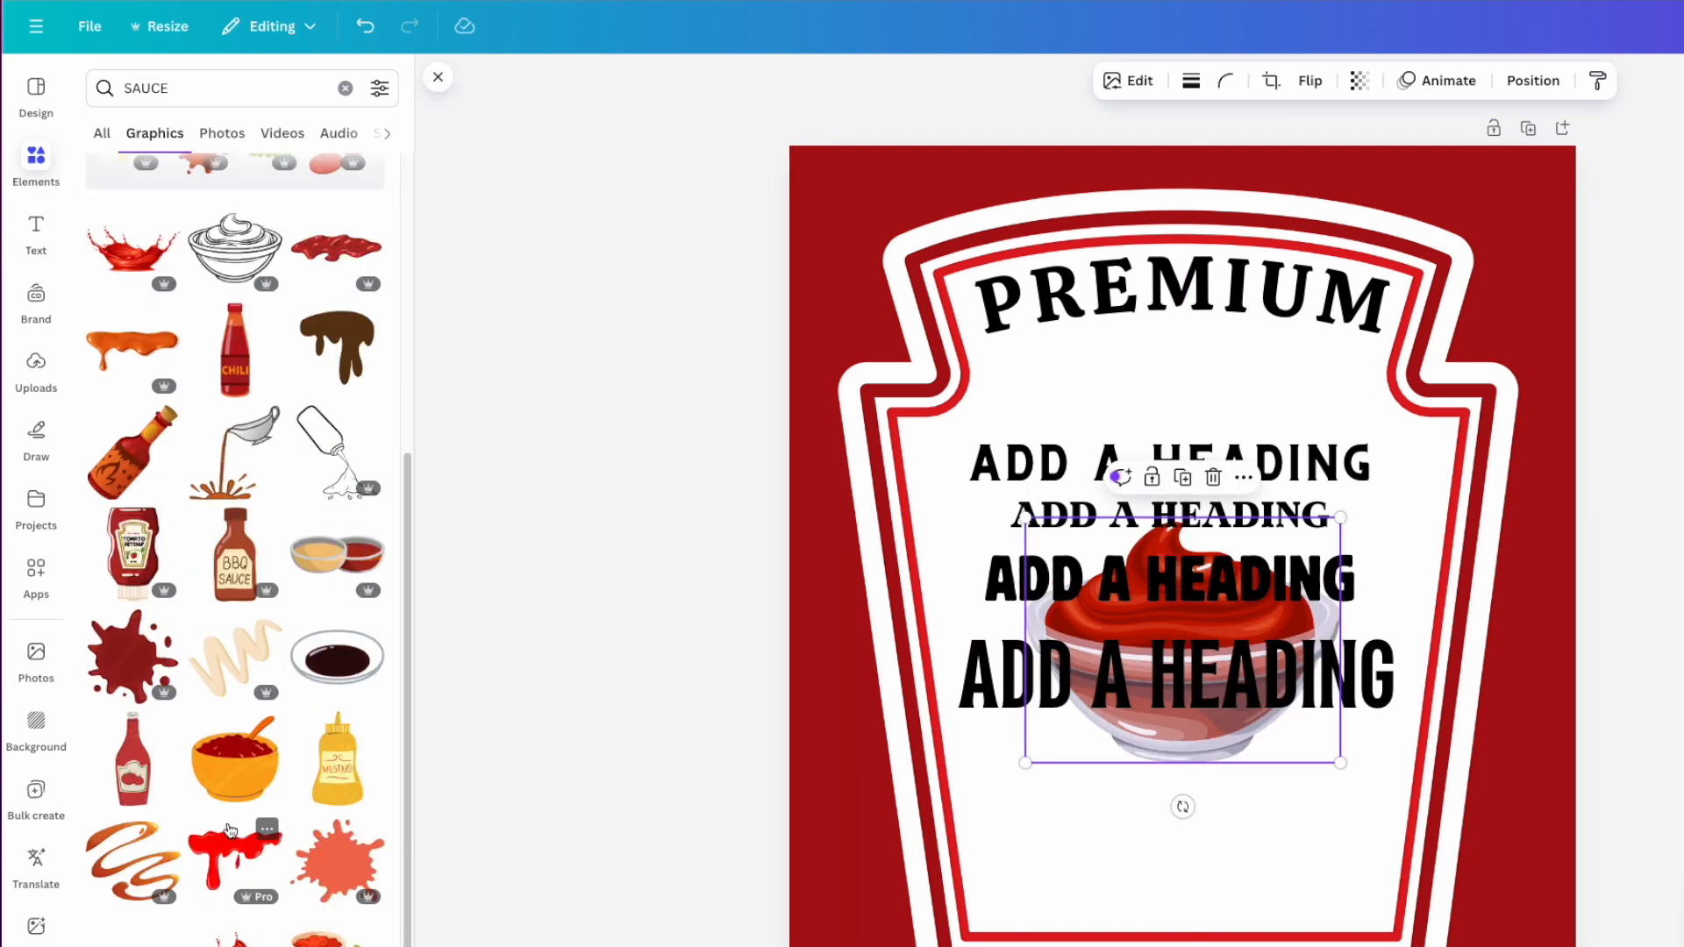
{"action": "left_click", "coordinate": [337, 541]}
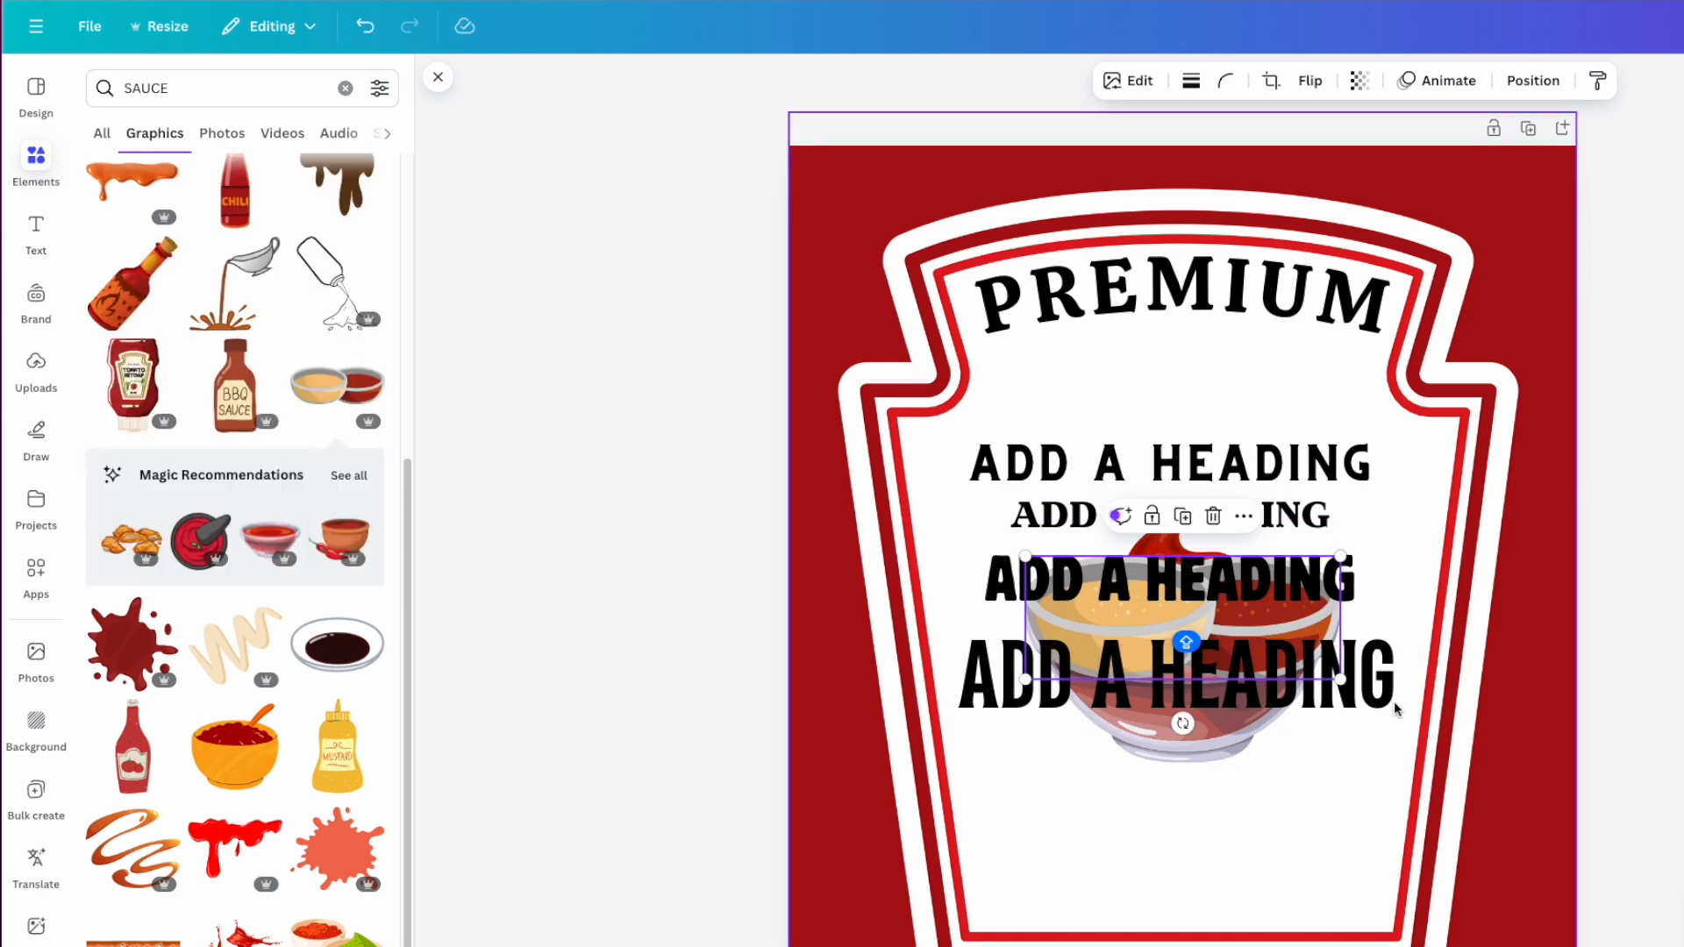
{"action": "left_click_drag", "start_coordinate": [1317, 784], "coordinate": [1306, 821]}
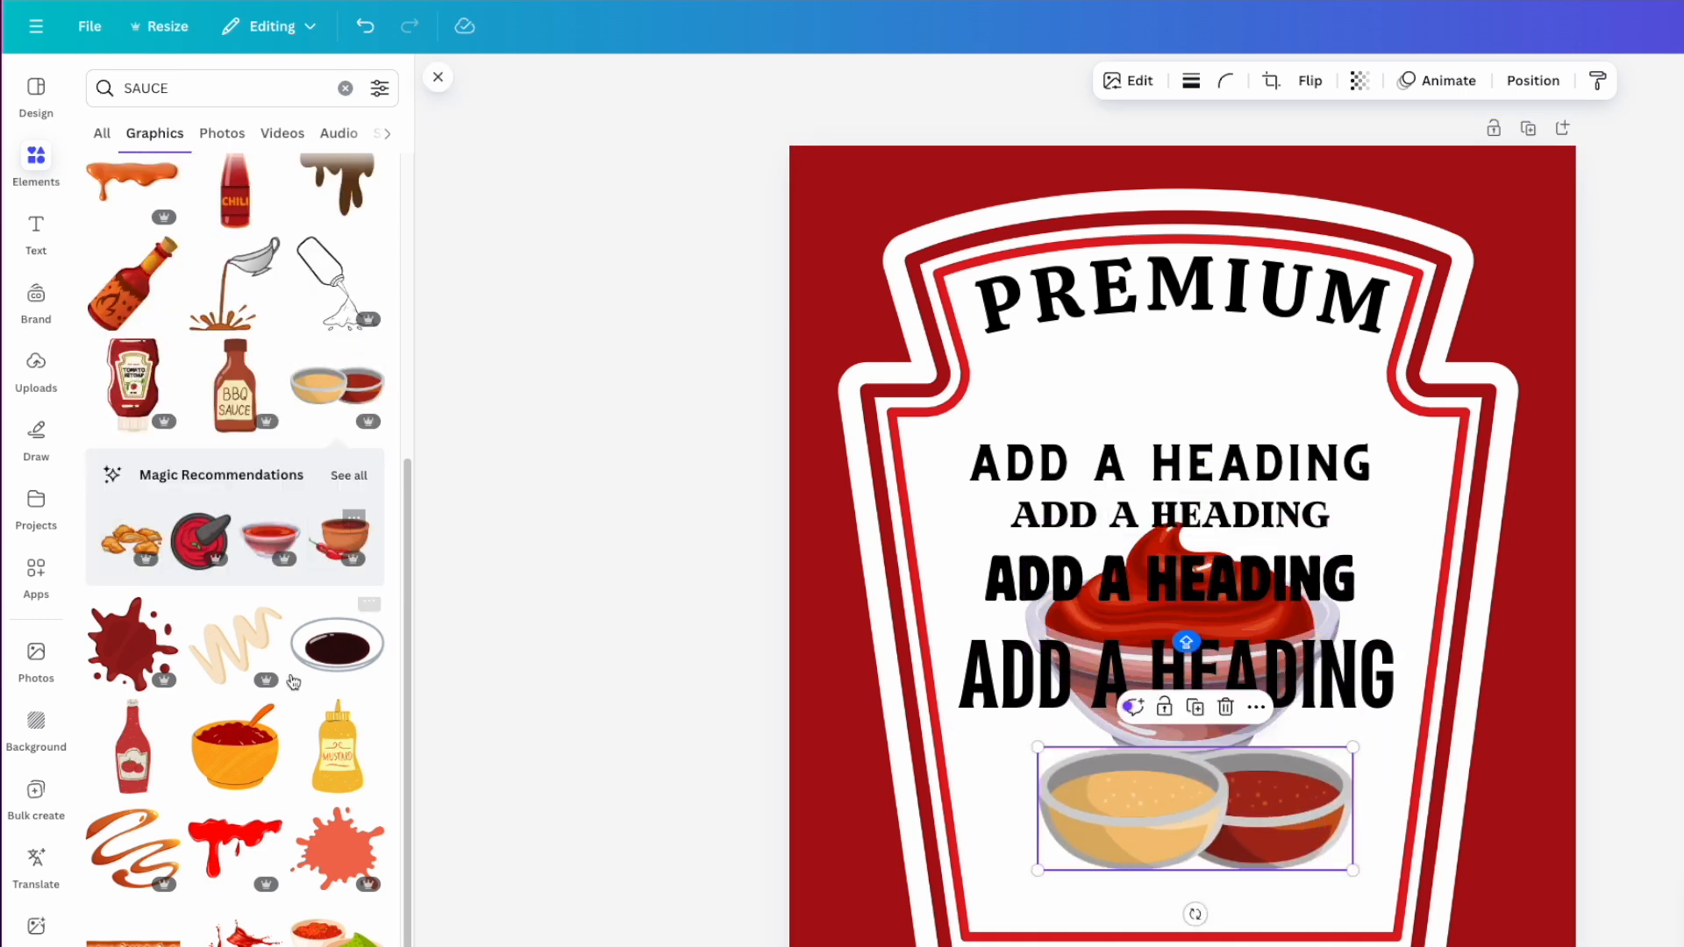
- Add the soy-sauce bowl, discard a mashed-potato graphic, and delete the two-bowls graphic
{"action": "scroll", "coordinate": [246, 739], "scroll_direction": "down", "scroll_amount": 10}
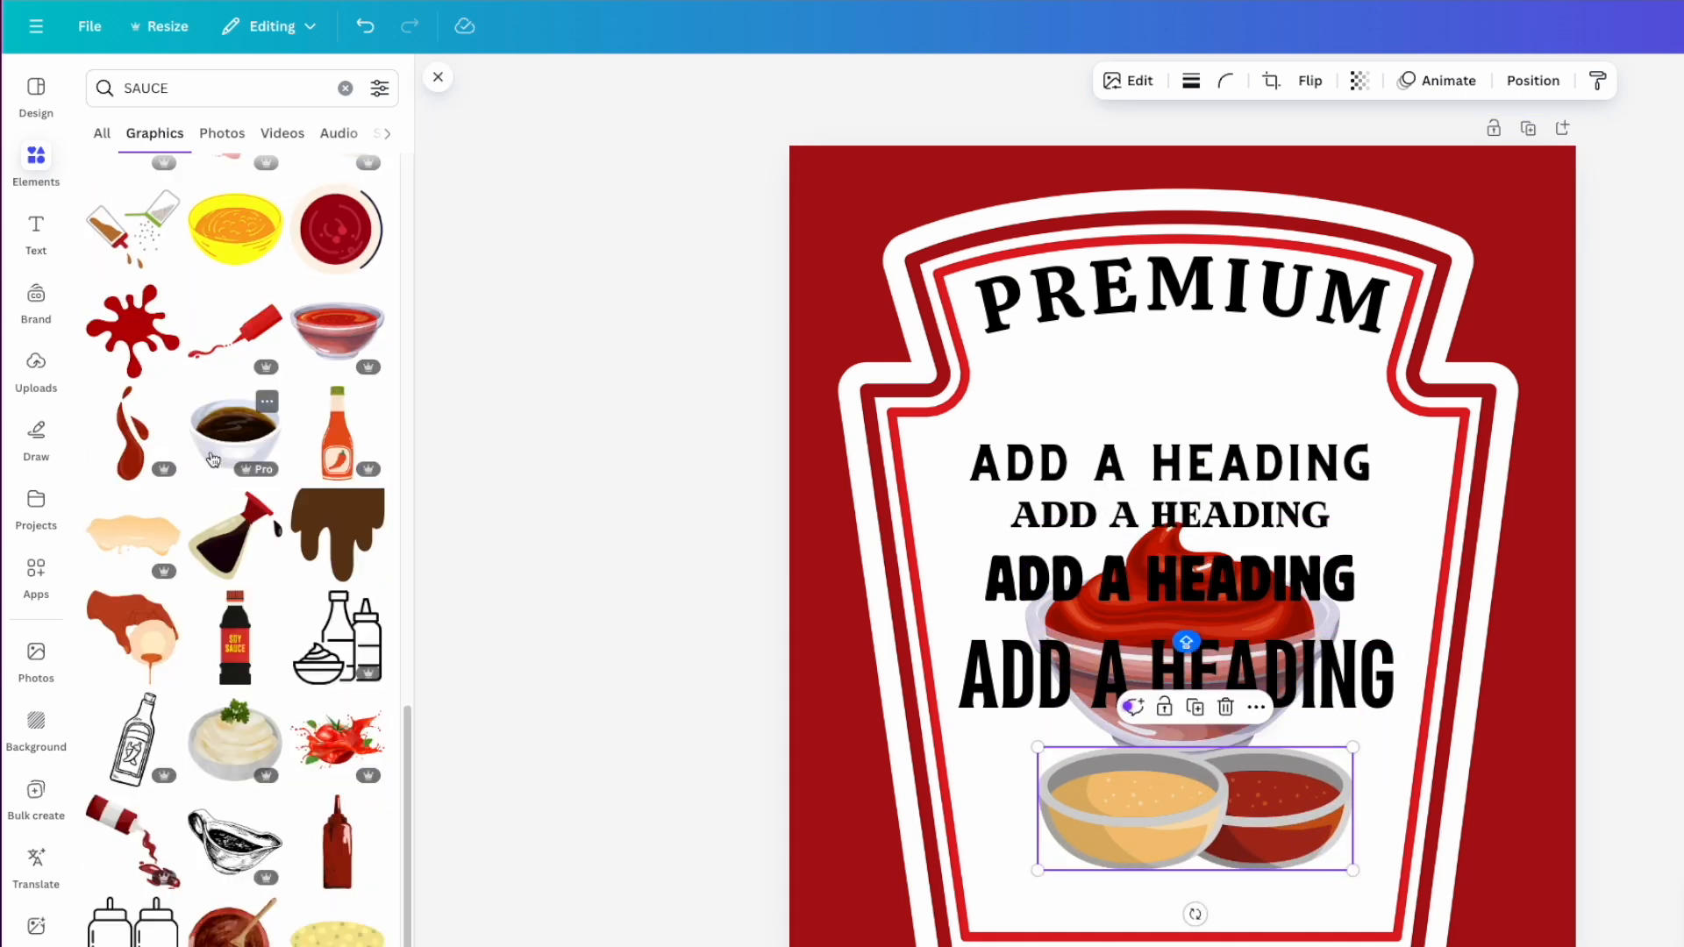
{"action": "left_click", "coordinate": [218, 445]}
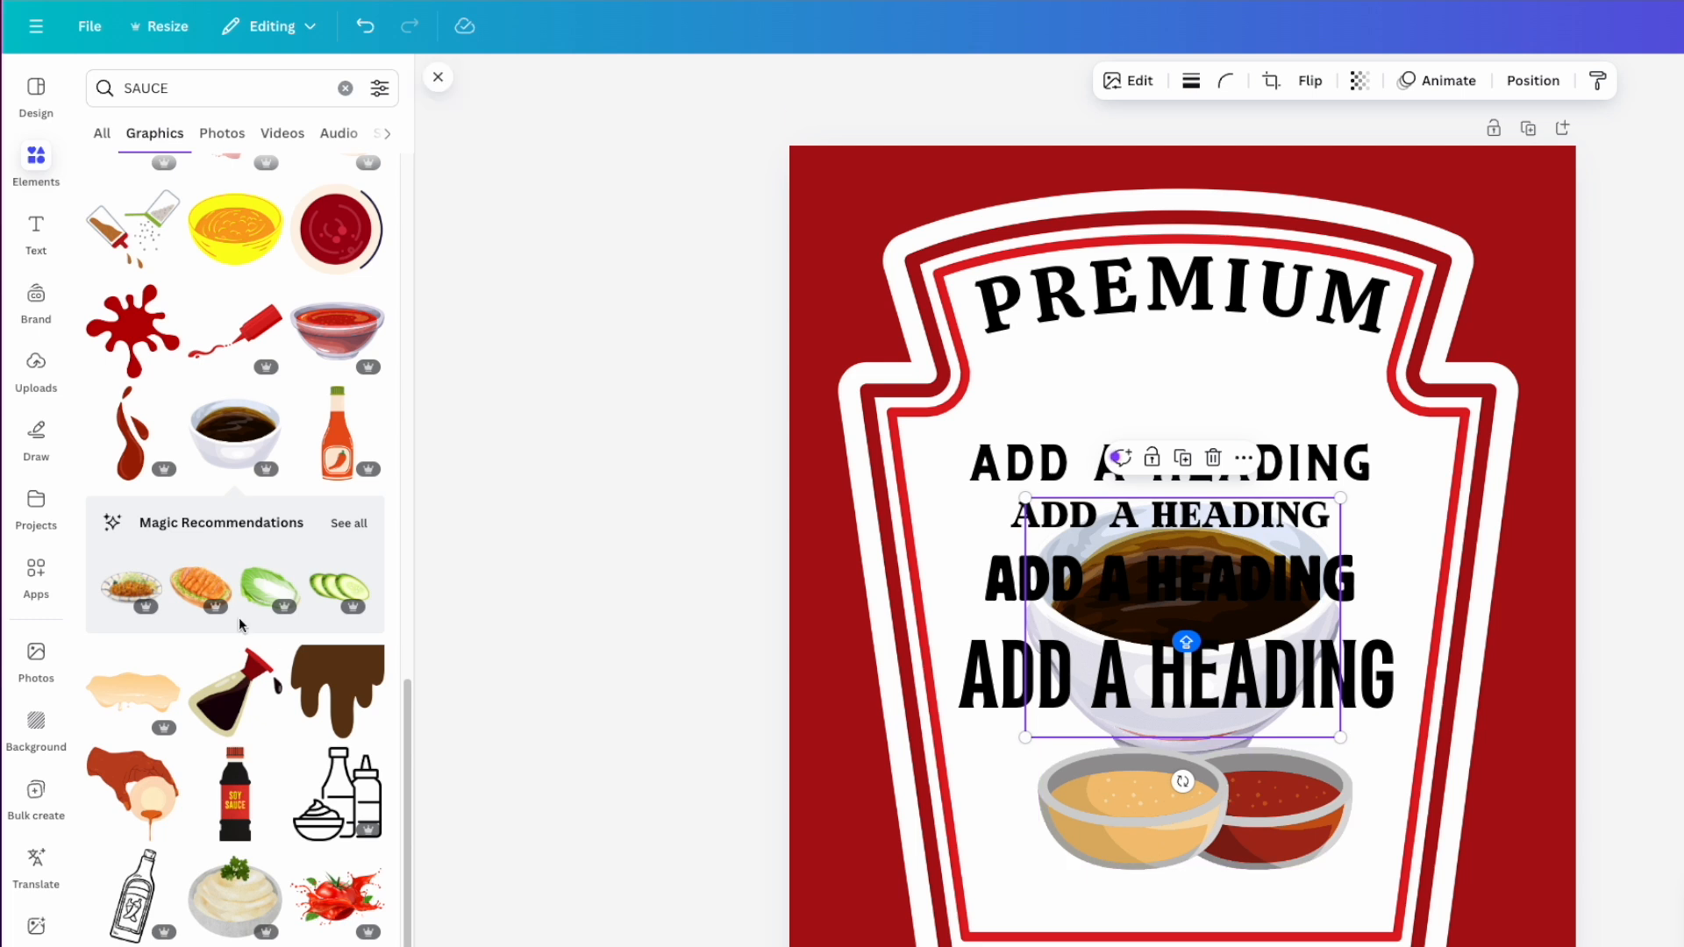
{"action": "left_click", "coordinate": [234, 903]}
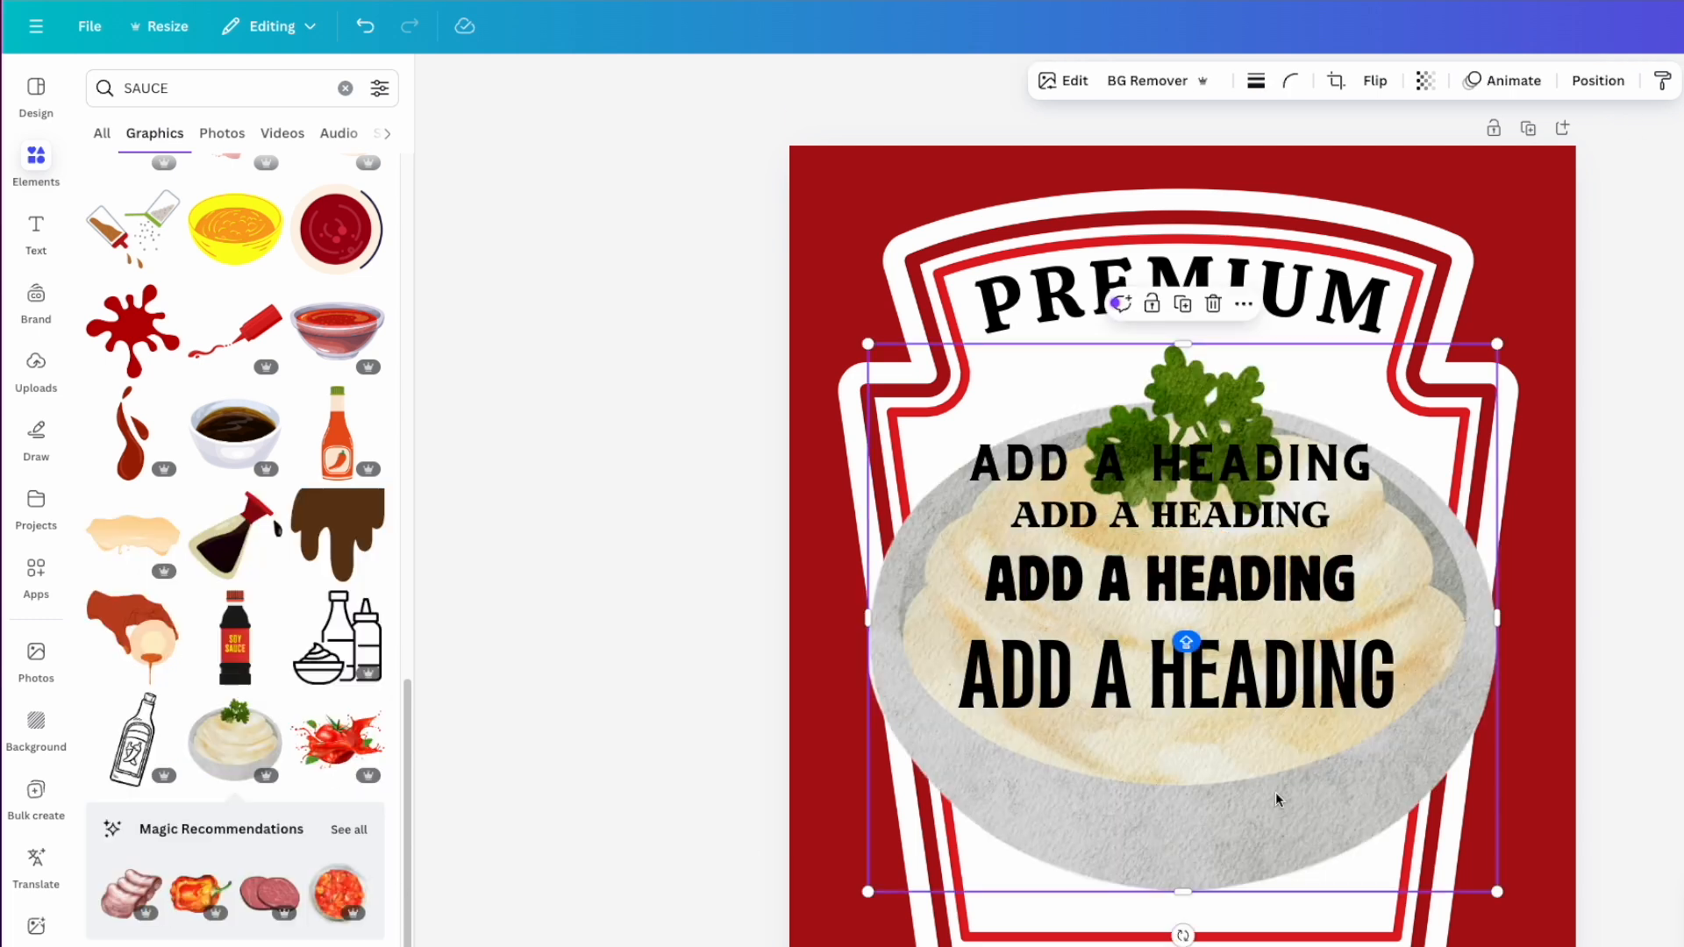
{"action": "key", "text": "Delete"}
{"action": "left_click", "coordinate": [1274, 836]}
{"action": "key", "text": "Delete"}
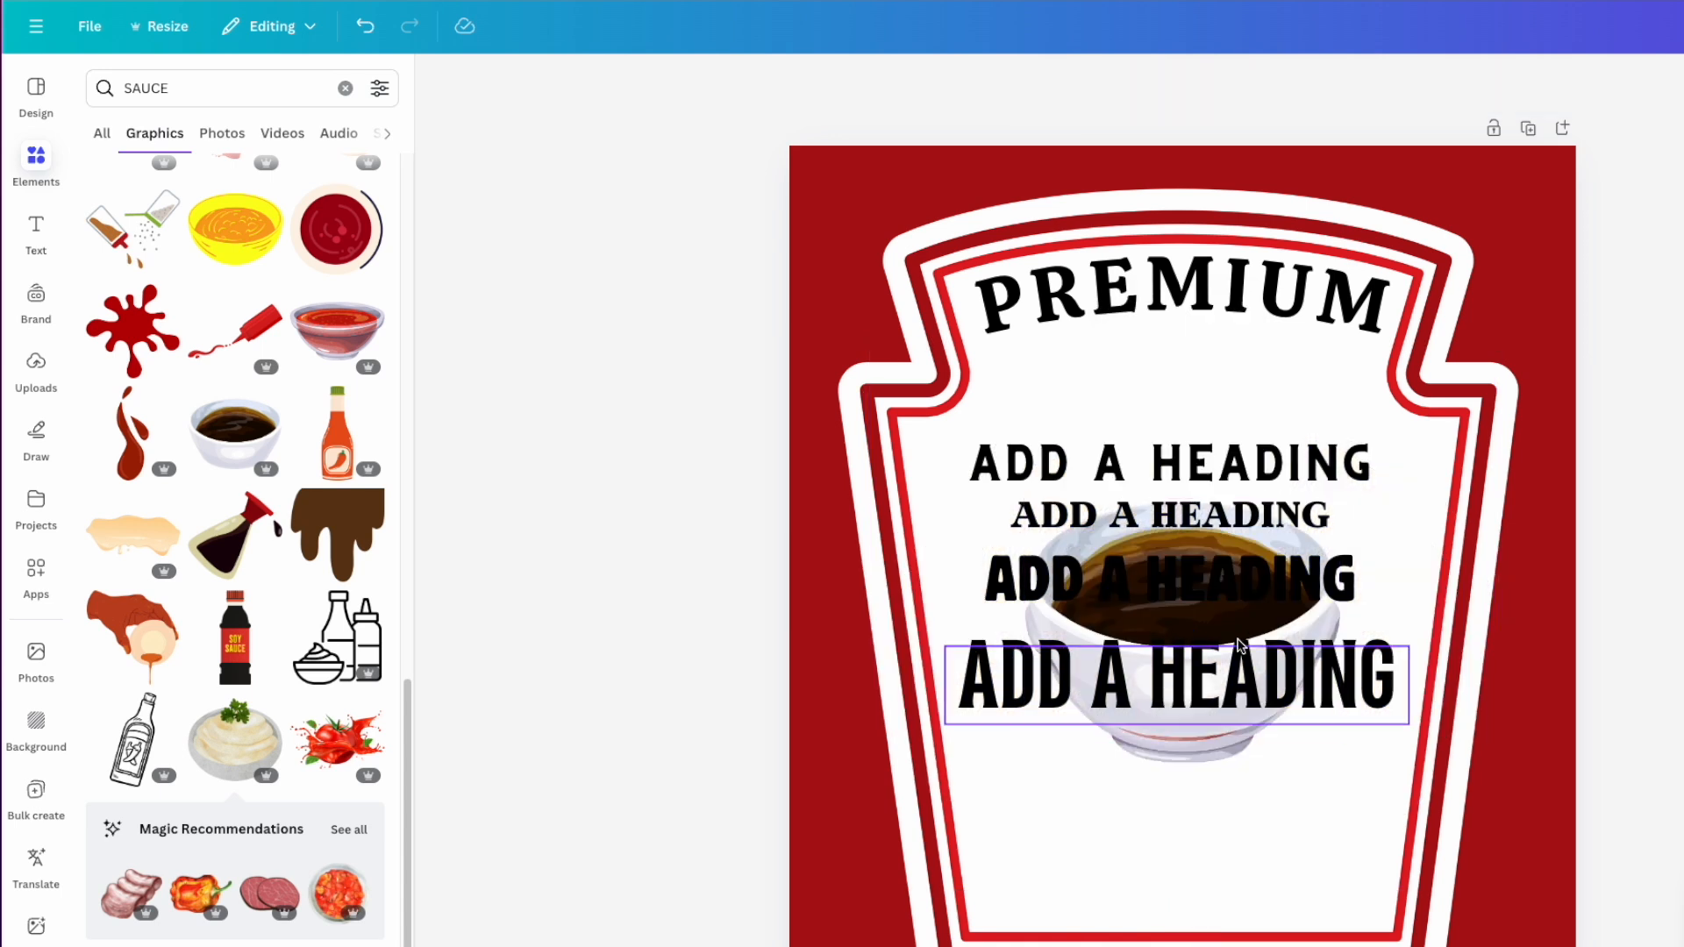
- Add the mayonnaise graphic and move it into the label's lower blank area
{"action": "scroll", "coordinate": [256, 750], "scroll_direction": "down", "scroll_amount": 2}
{"action": "scroll", "coordinate": [257, 750], "scroll_direction": "down", "scroll_amount": 7}
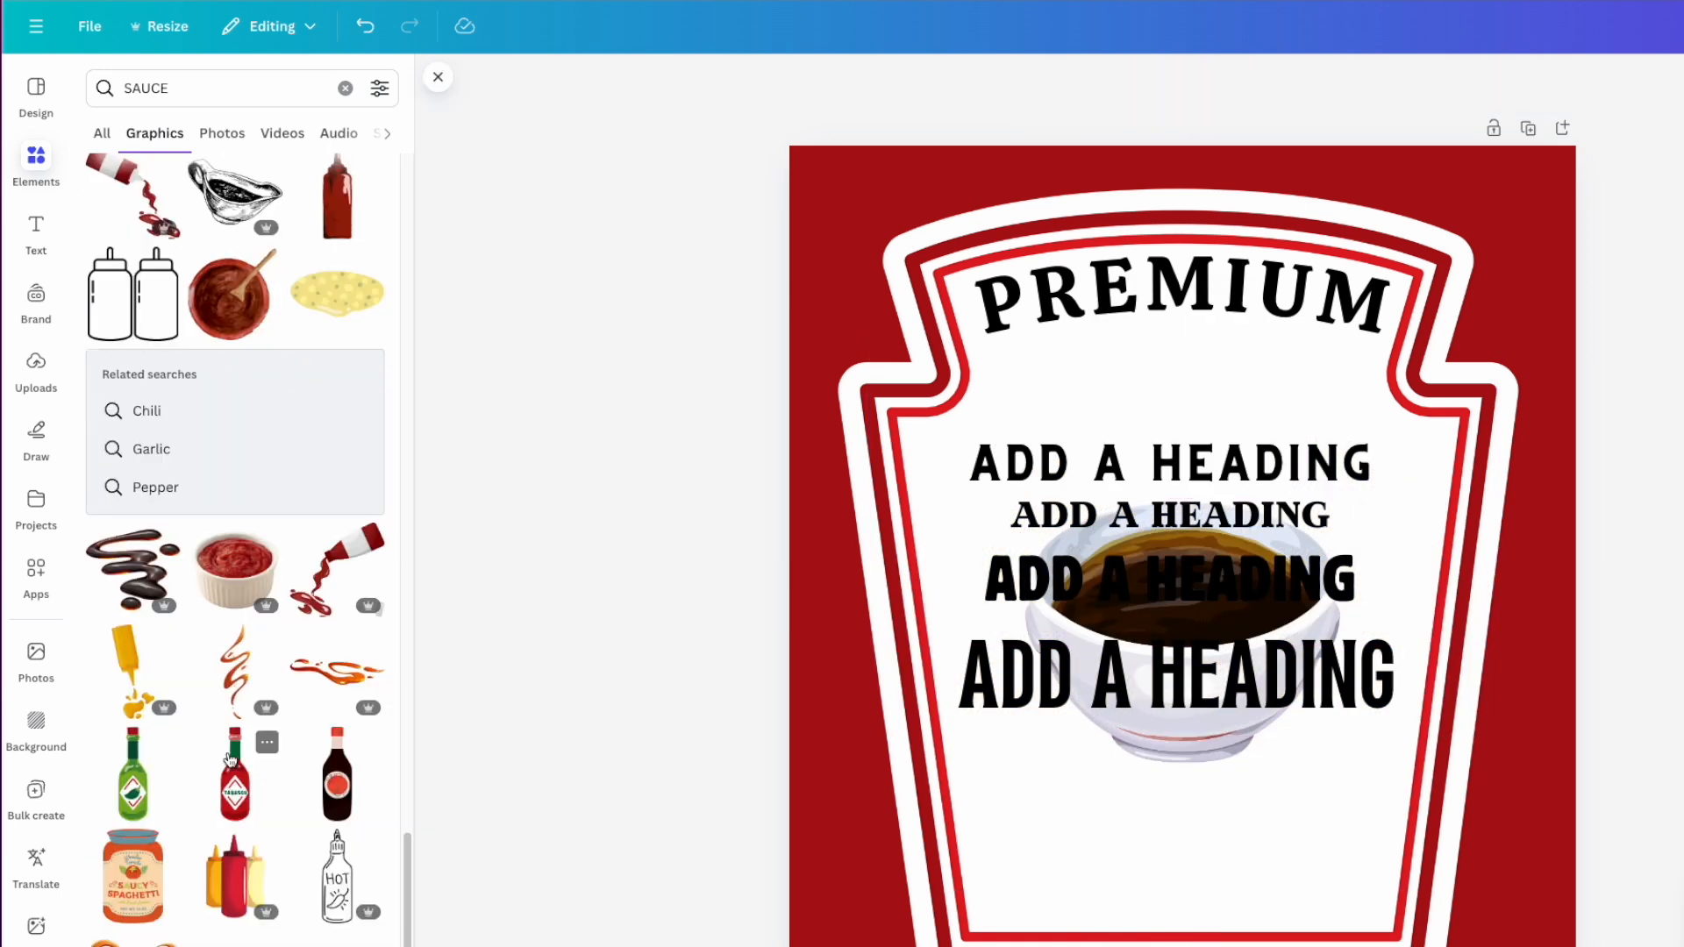
{"action": "scroll", "coordinate": [230, 758], "scroll_direction": "down", "scroll_amount": 10}
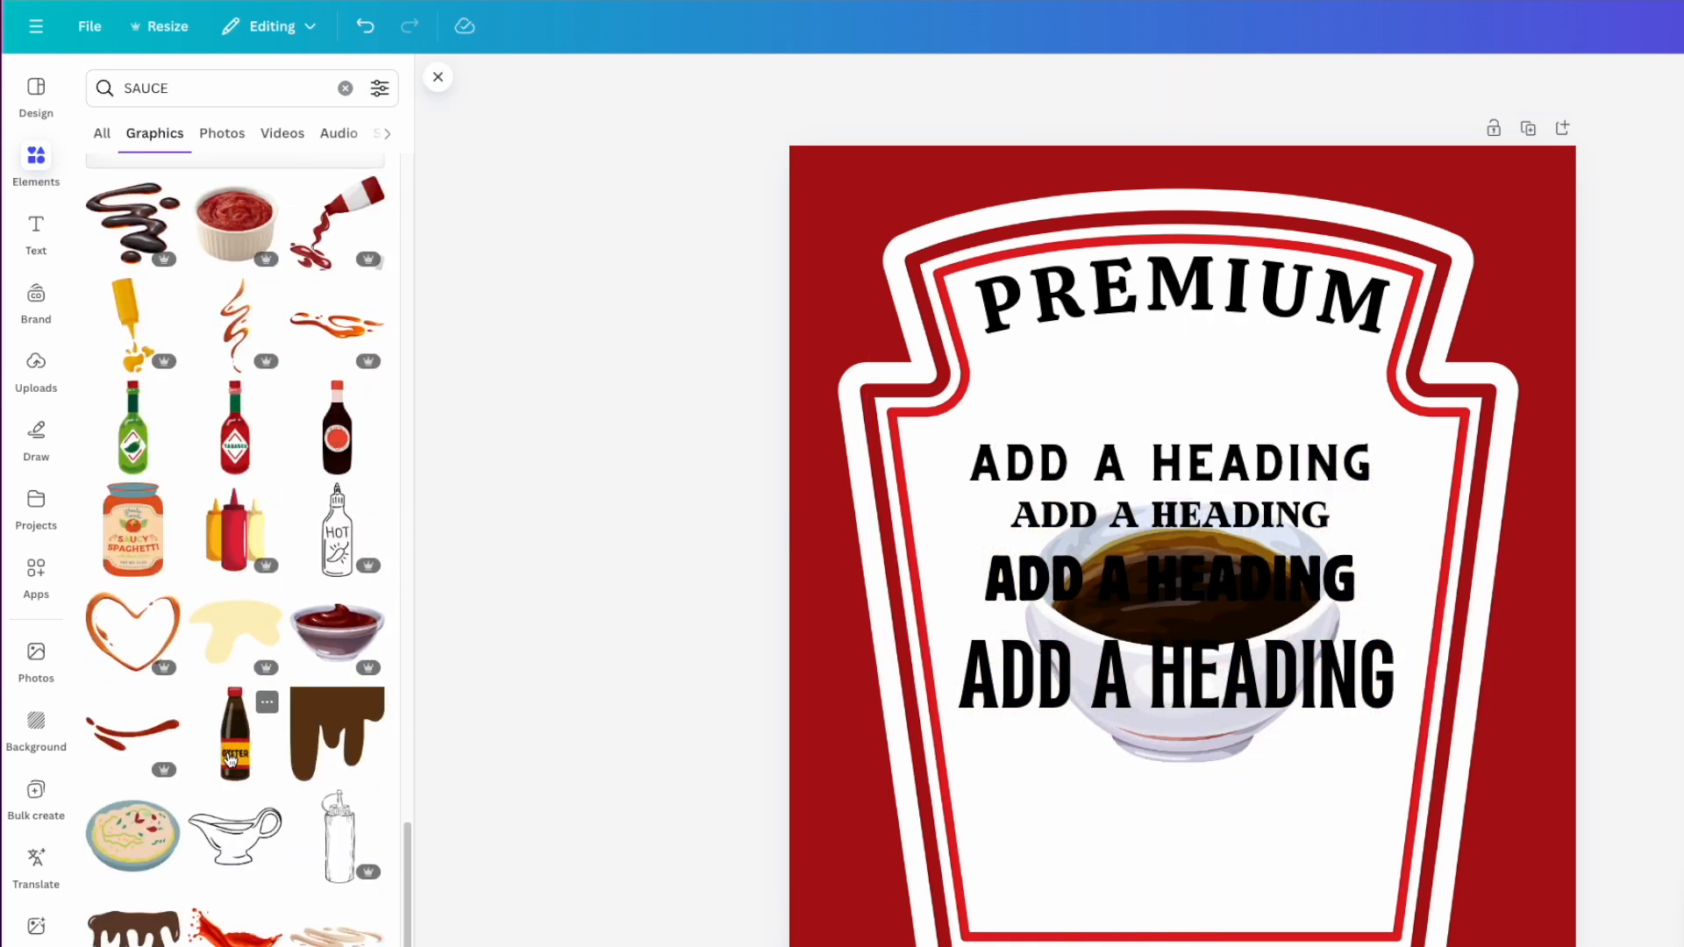
{"action": "scroll", "coordinate": [259, 696], "scroll_direction": "down", "scroll_amount": 3}
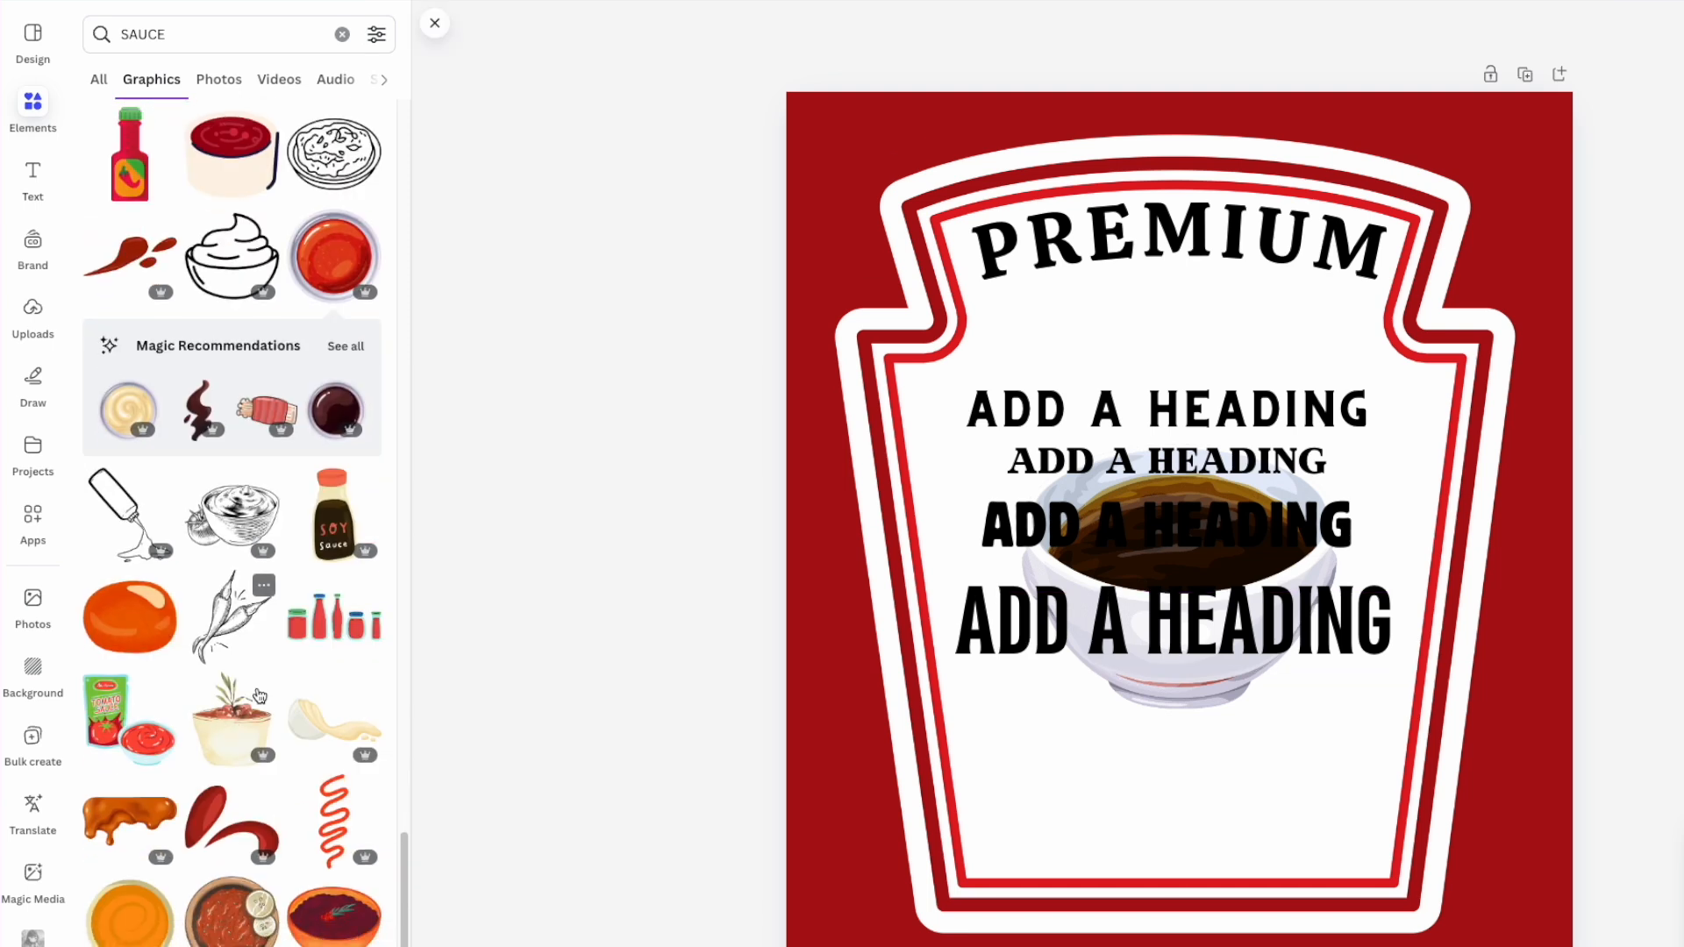
{"action": "left_click", "coordinate": [338, 728]}
{"action": "left_click", "coordinate": [1087, 581]}
{"action": "left_click_drag", "start_coordinate": [1088, 580], "coordinate": [1090, 783]}
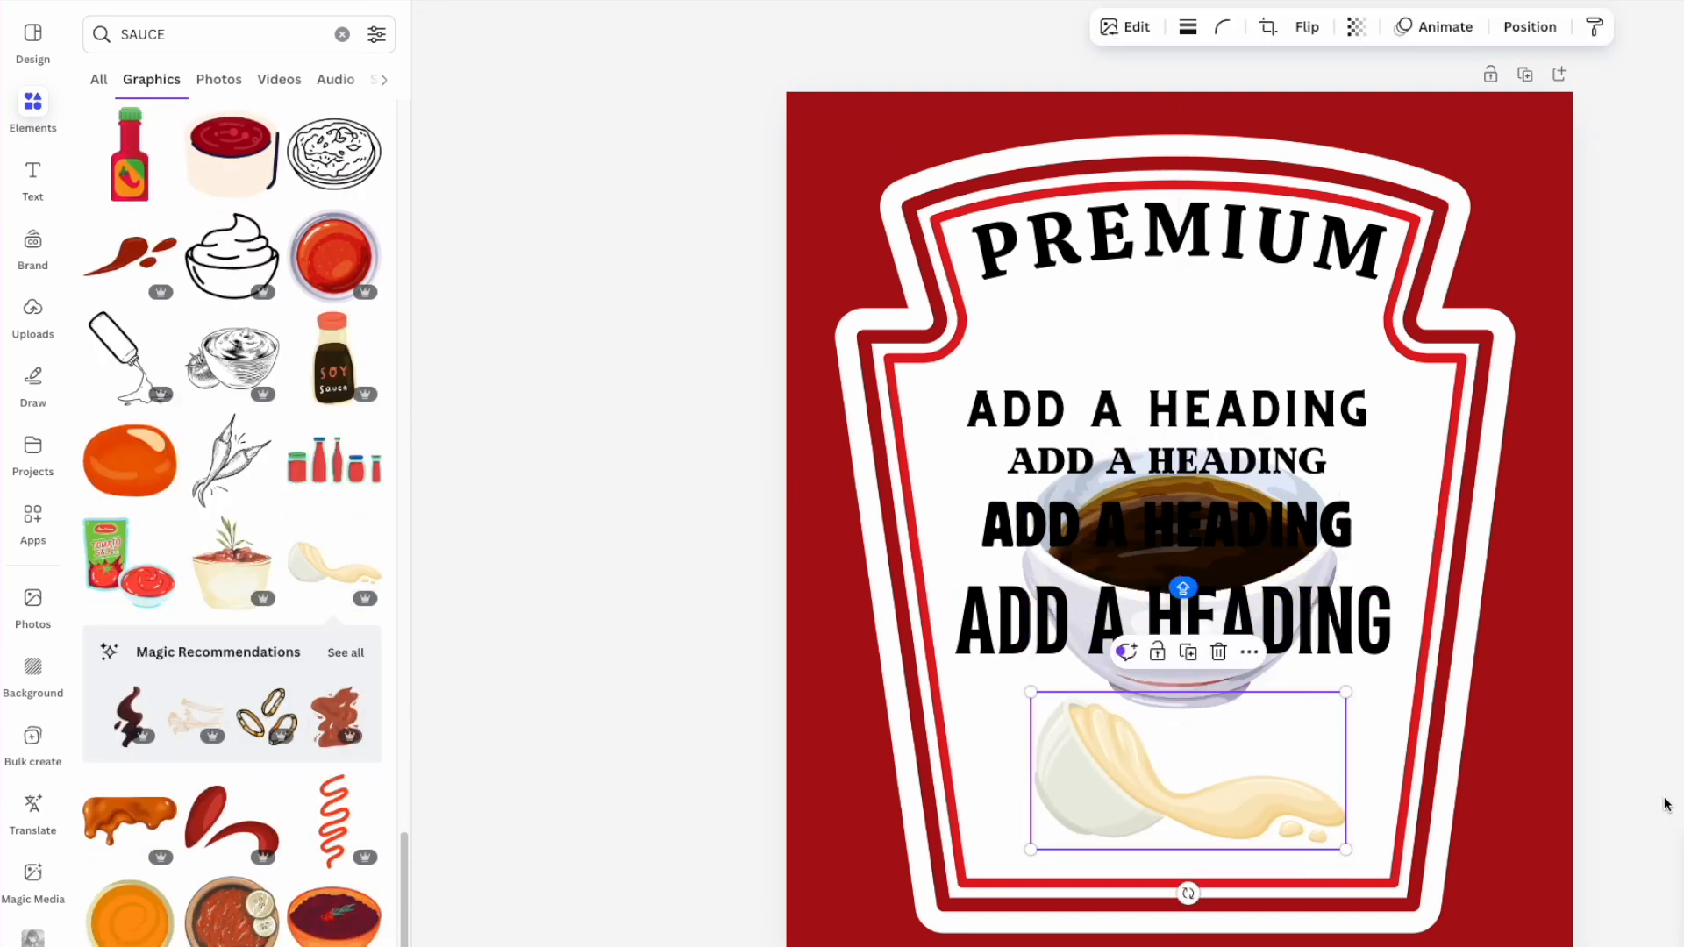
- Add a green-sauce bowl and move it to the lower label area
{"action": "left_click", "coordinate": [1263, 589]}
{"action": "left_click_drag", "start_coordinate": [1257, 576], "coordinate": [1280, 753]}
{"action": "left_click", "coordinate": [1103, 630]}
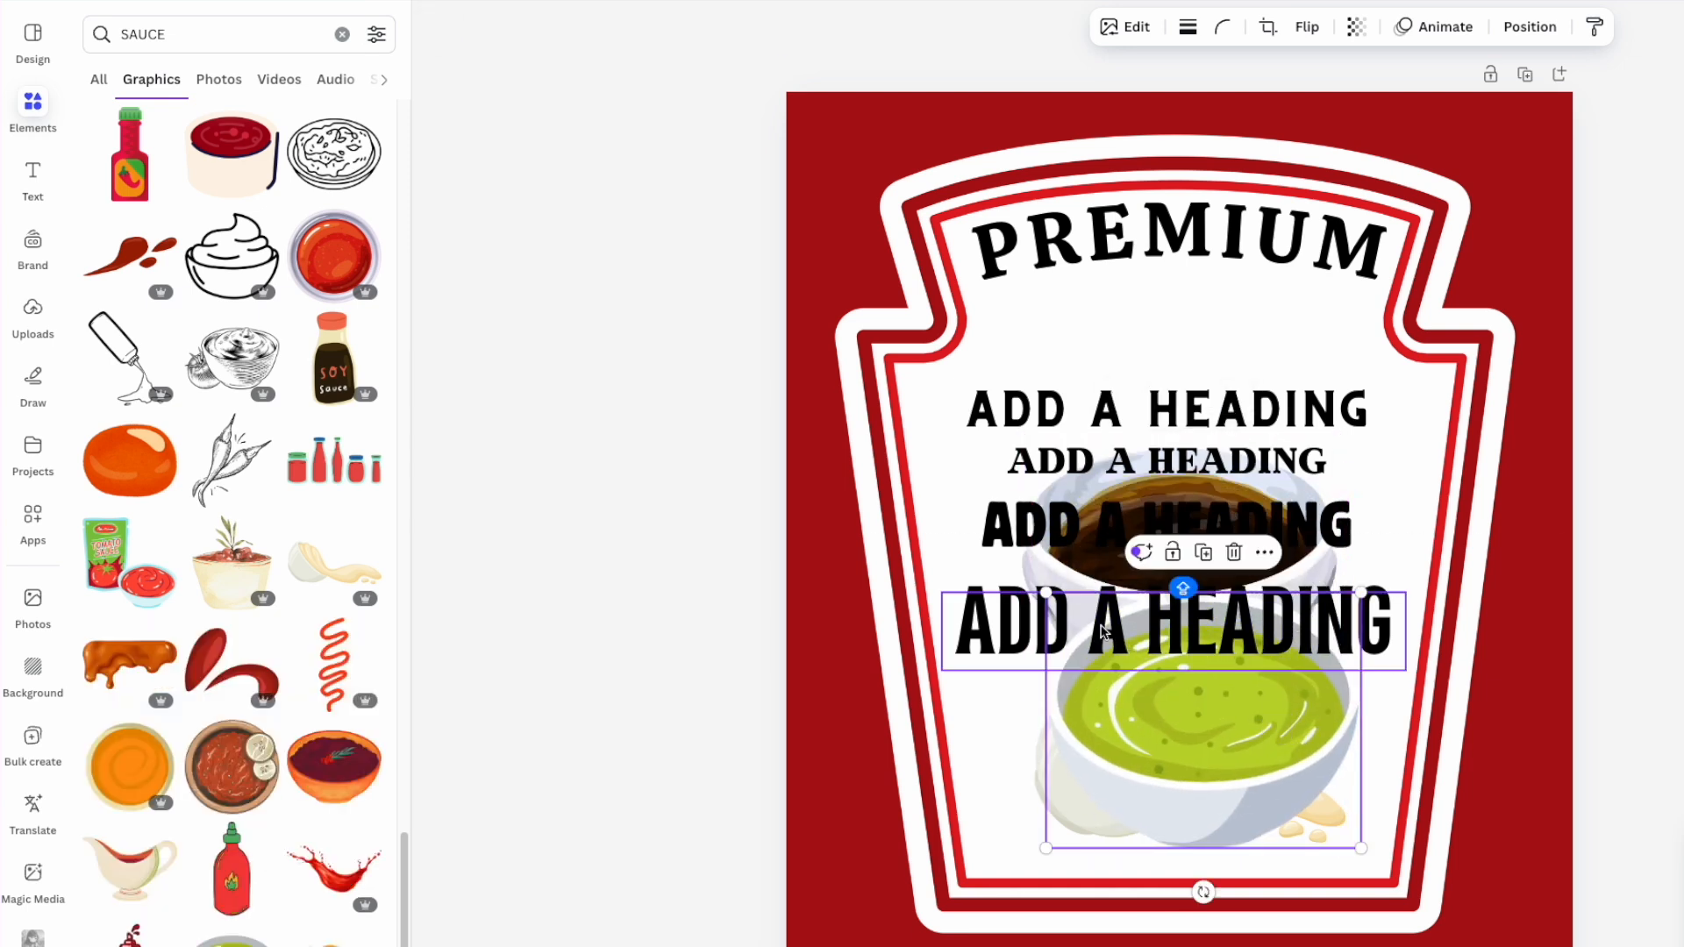
- Delete three extra headings and move the Berthold Block heading up under PREMIUM
{"action": "key", "text": "Delete"}
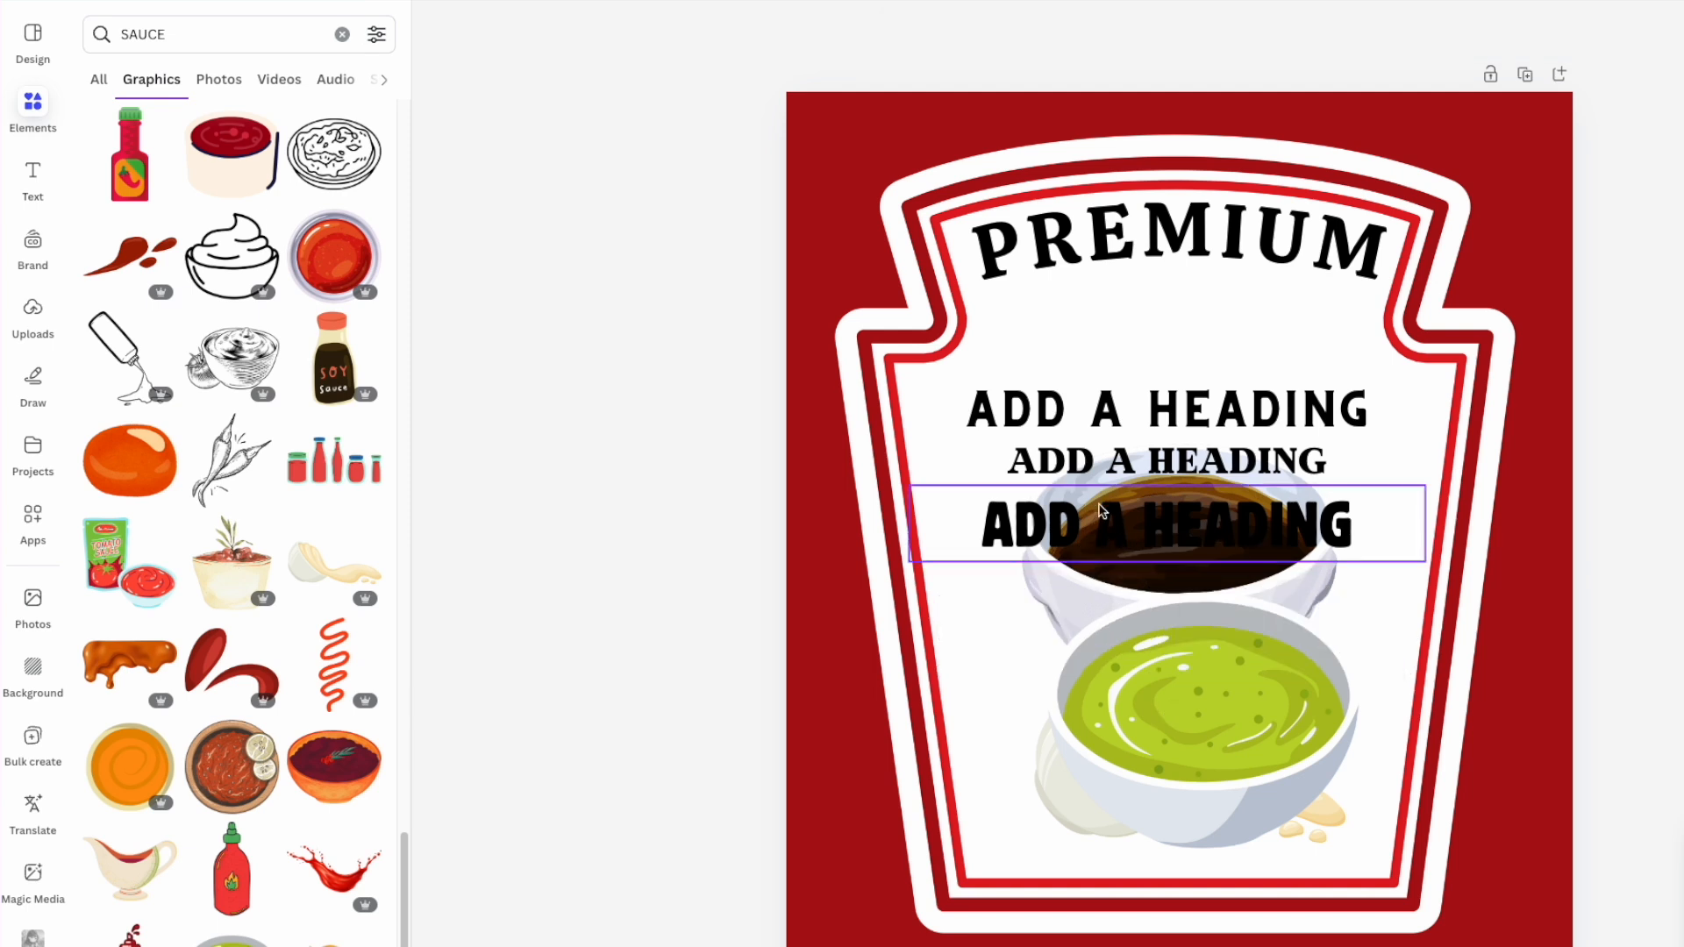
{"action": "left_click", "coordinate": [1103, 408]}
{"action": "key", "text": "Delete"}
{"action": "left_click_drag", "start_coordinate": [1105, 459], "coordinate": [1120, 349]}
{"action": "key", "text": "Delete"}
{"action": "left_click_drag", "start_coordinate": [1071, 543], "coordinate": [1071, 439]}
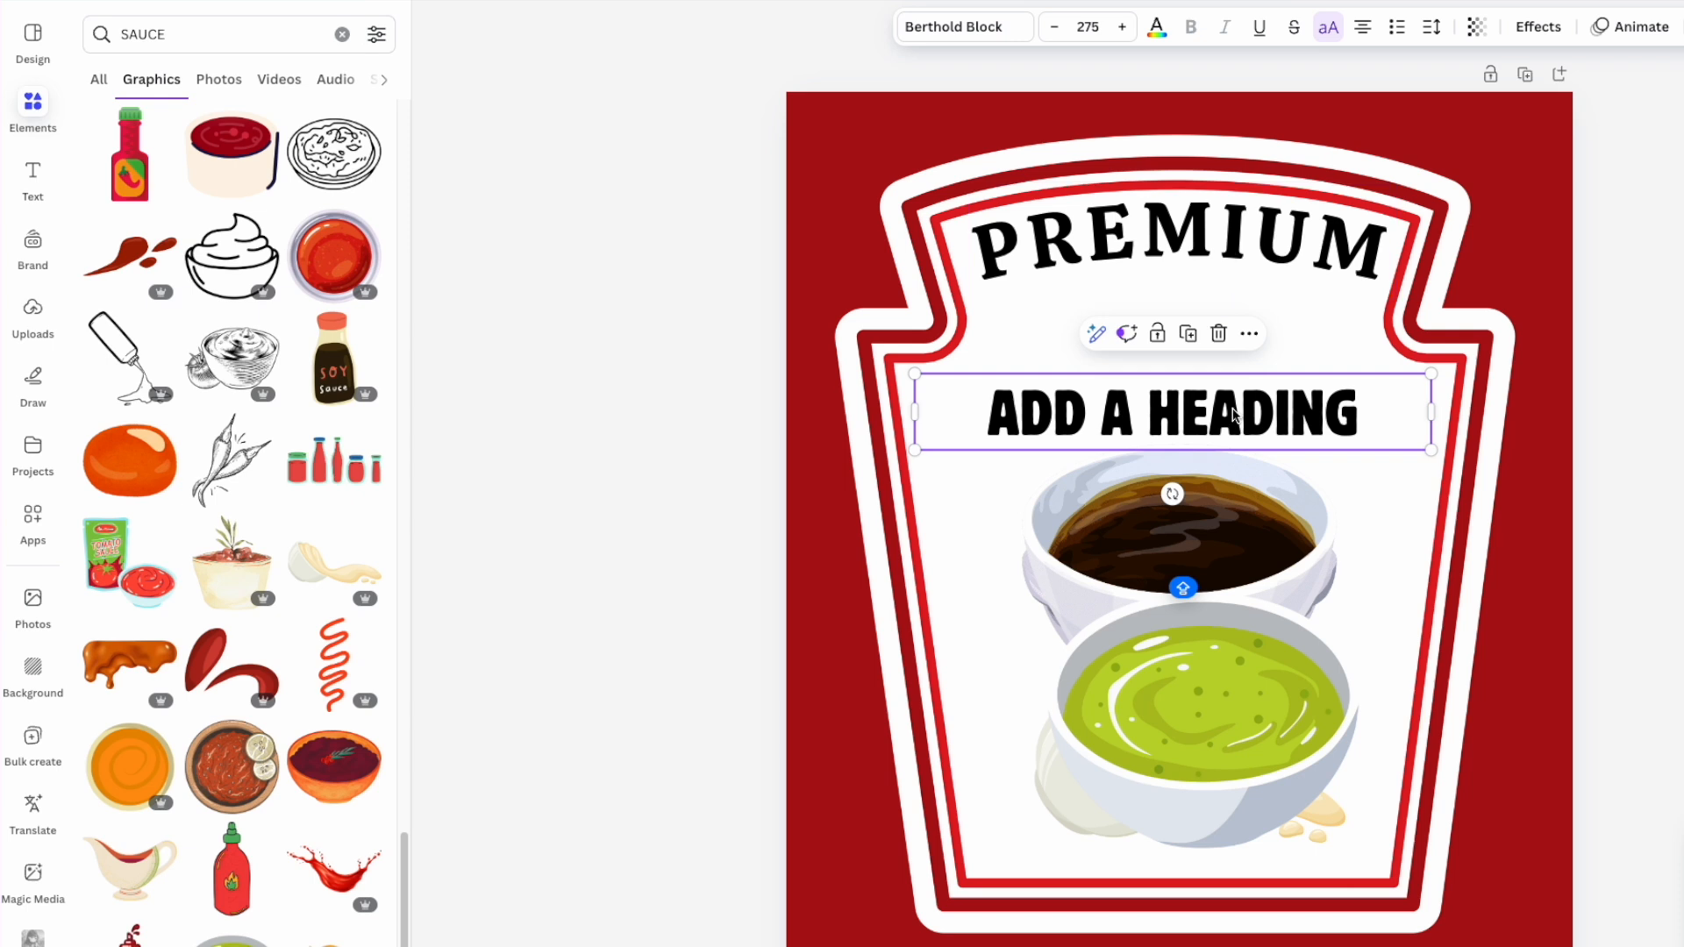
{"action": "left_click", "coordinate": [1204, 226]}
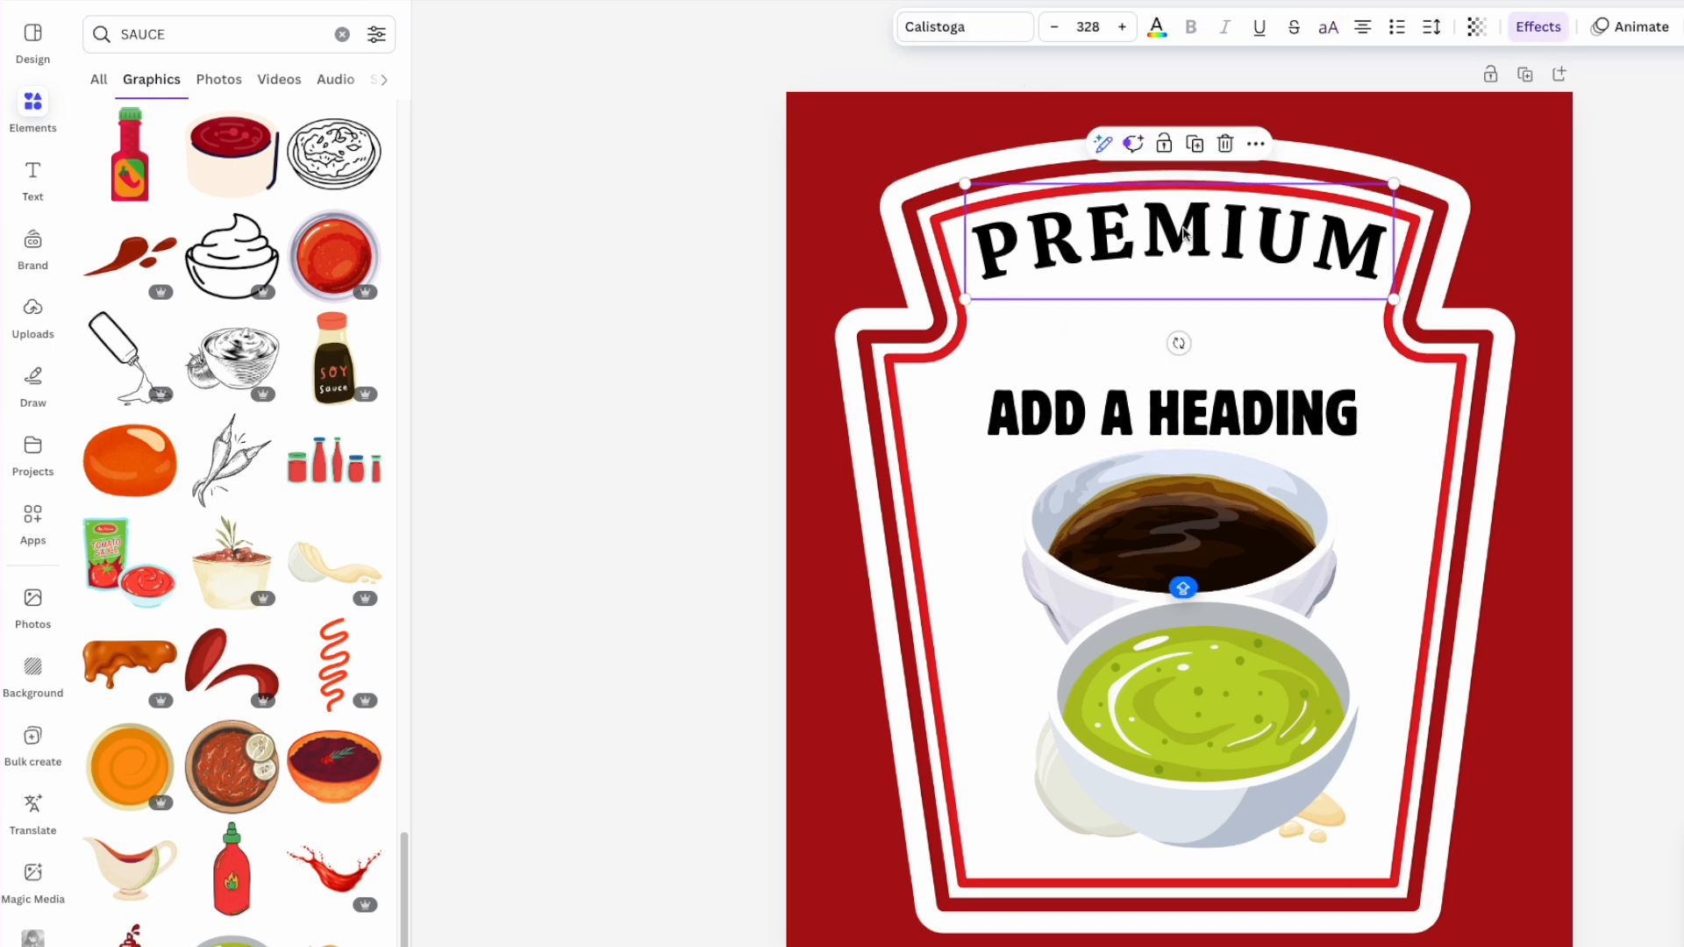
{"action": "left_click", "coordinate": [1147, 406]}
- Change the heading's font to Calistoga via a 'CALISTO' font search
{"action": "left_click", "coordinate": [1012, 37]}
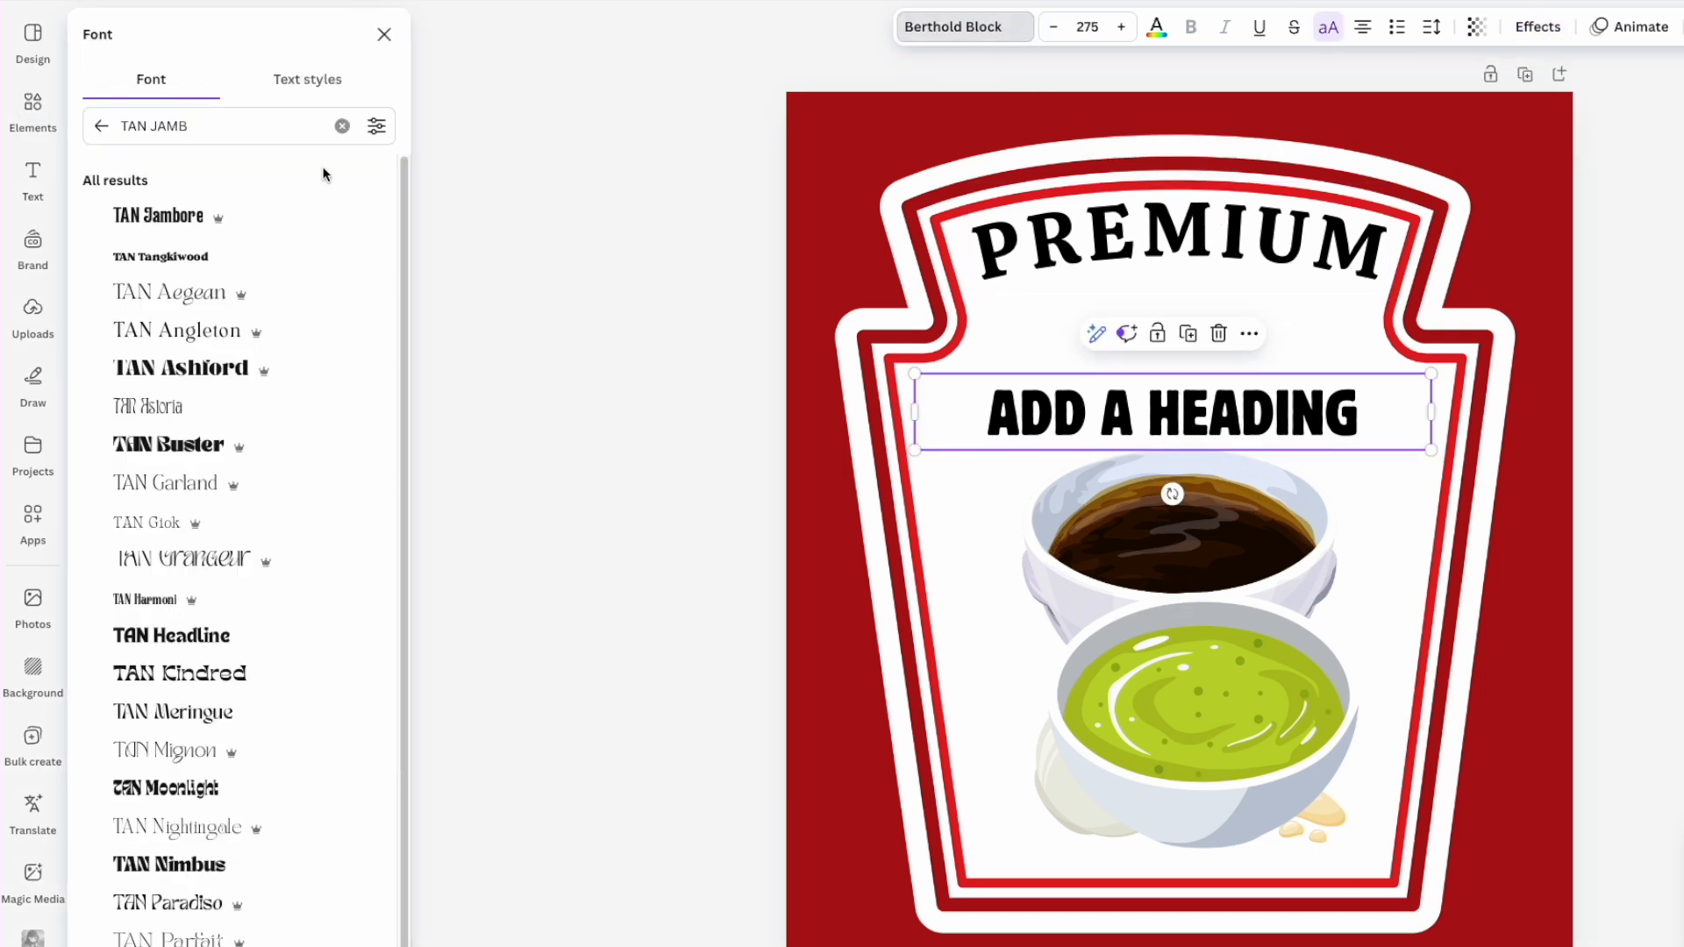
{"action": "double_click", "coordinate": [1202, 399]}
{"action": "left_click", "coordinate": [194, 139]}
{"action": "left_click", "coordinate": [217, 130]}
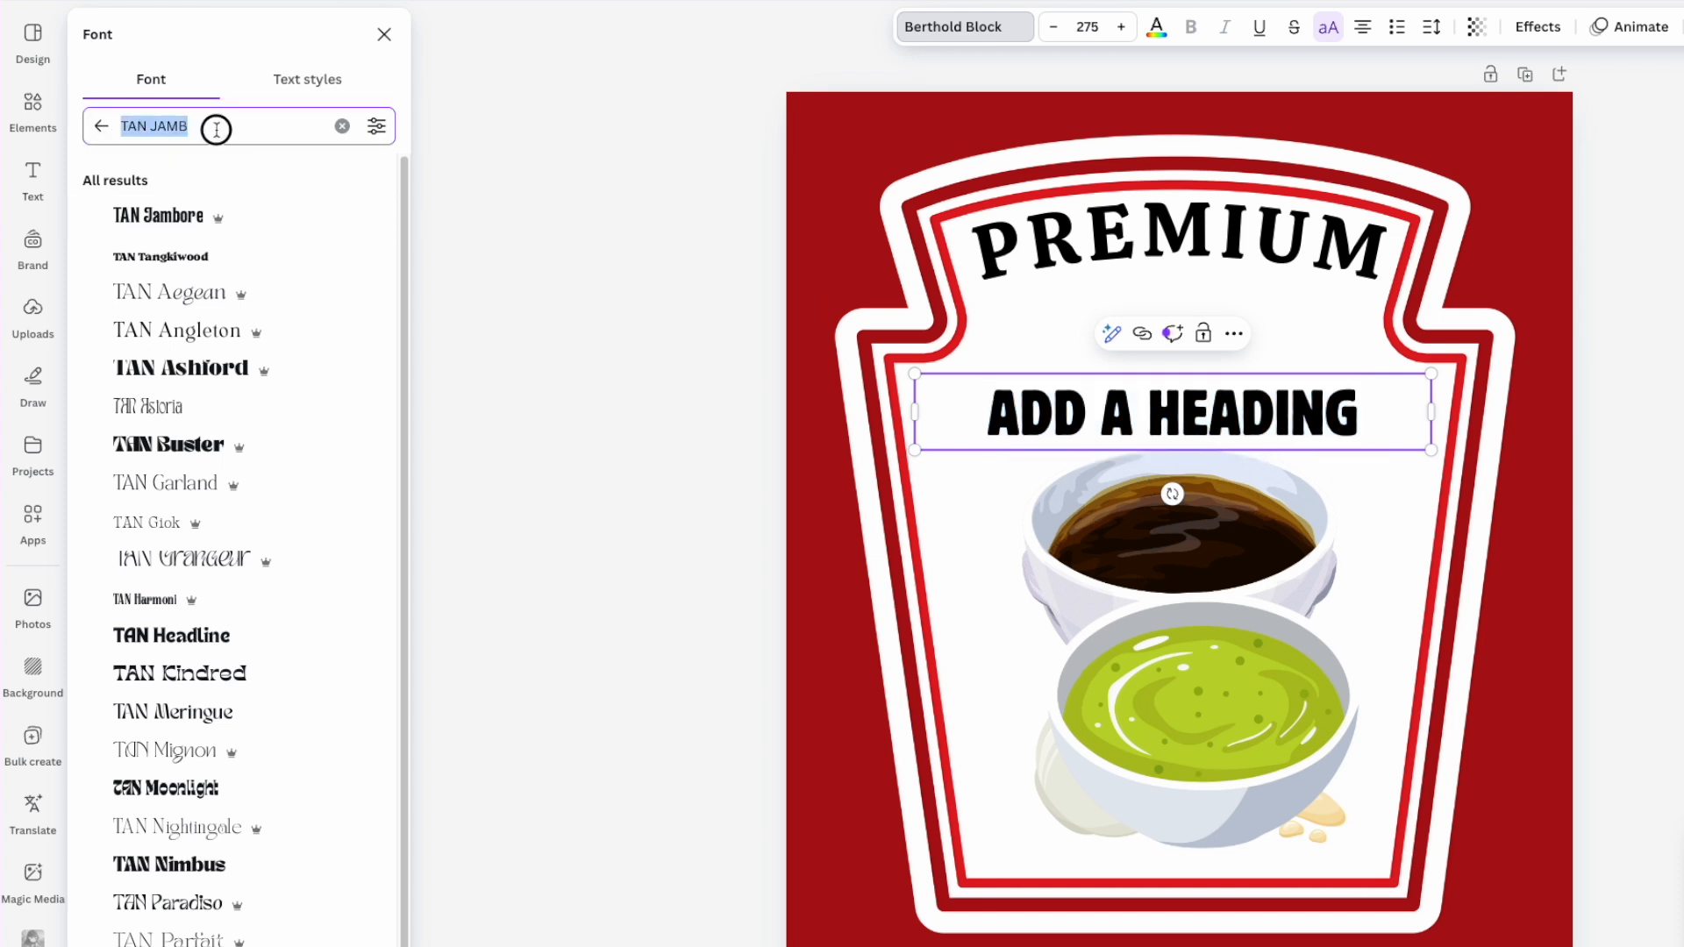
{"action": "type", "text": "CALISTO"}
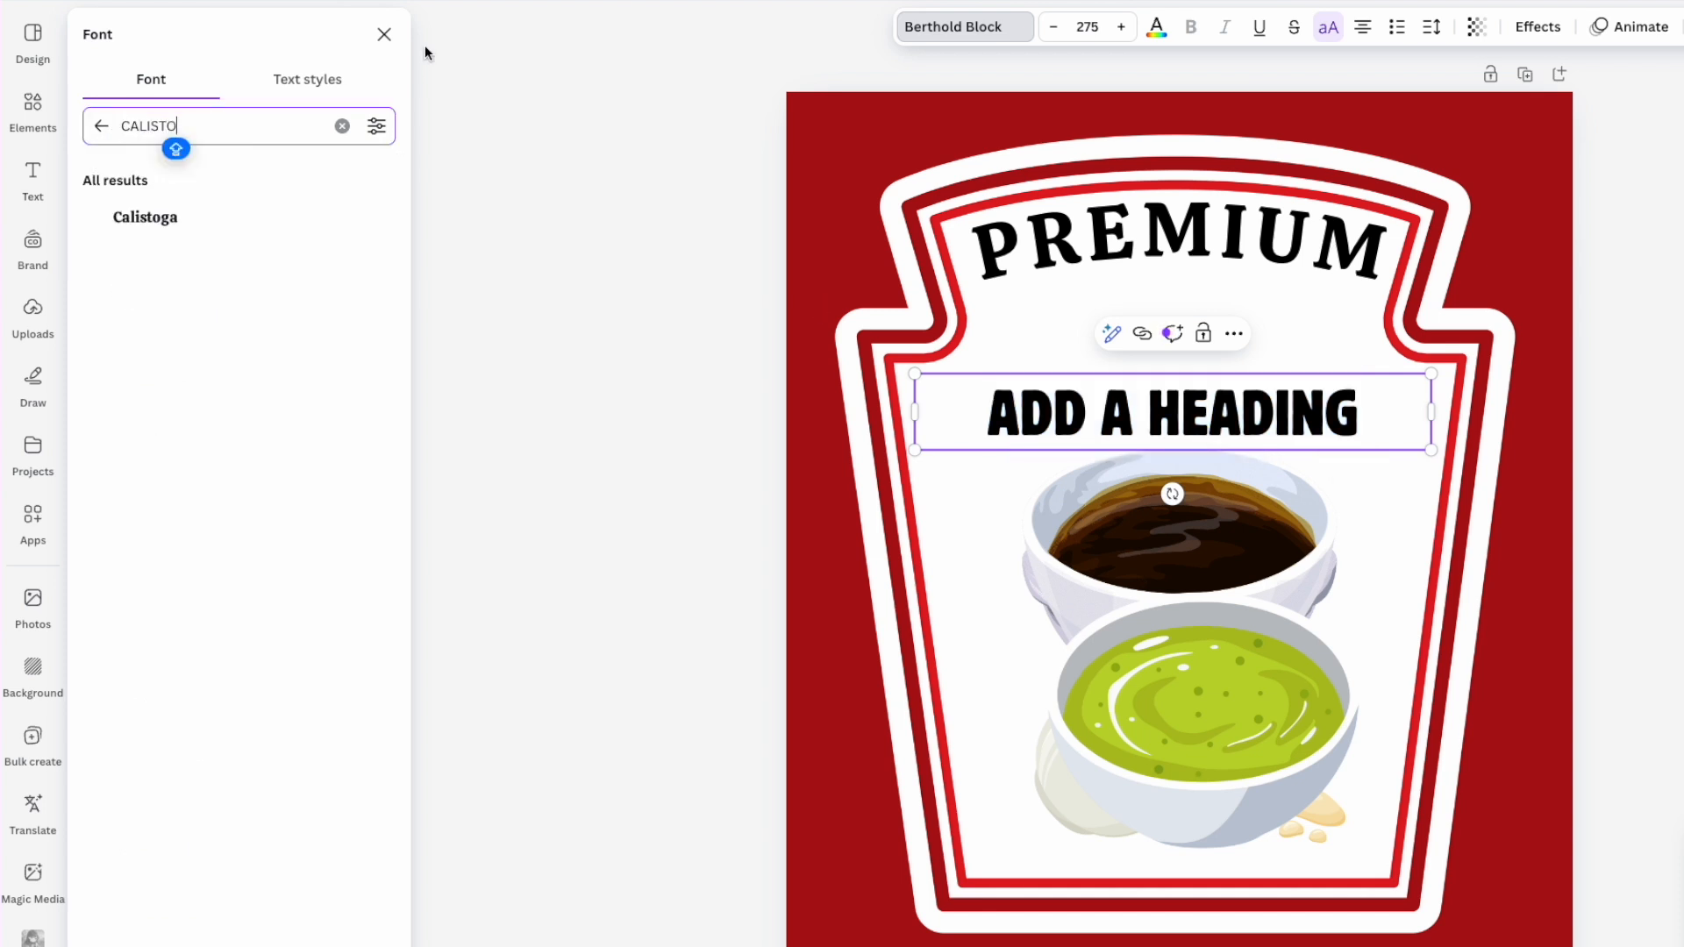
{"action": "left_click", "coordinate": [145, 220]}
{"action": "left_click", "coordinate": [1266, 566]}
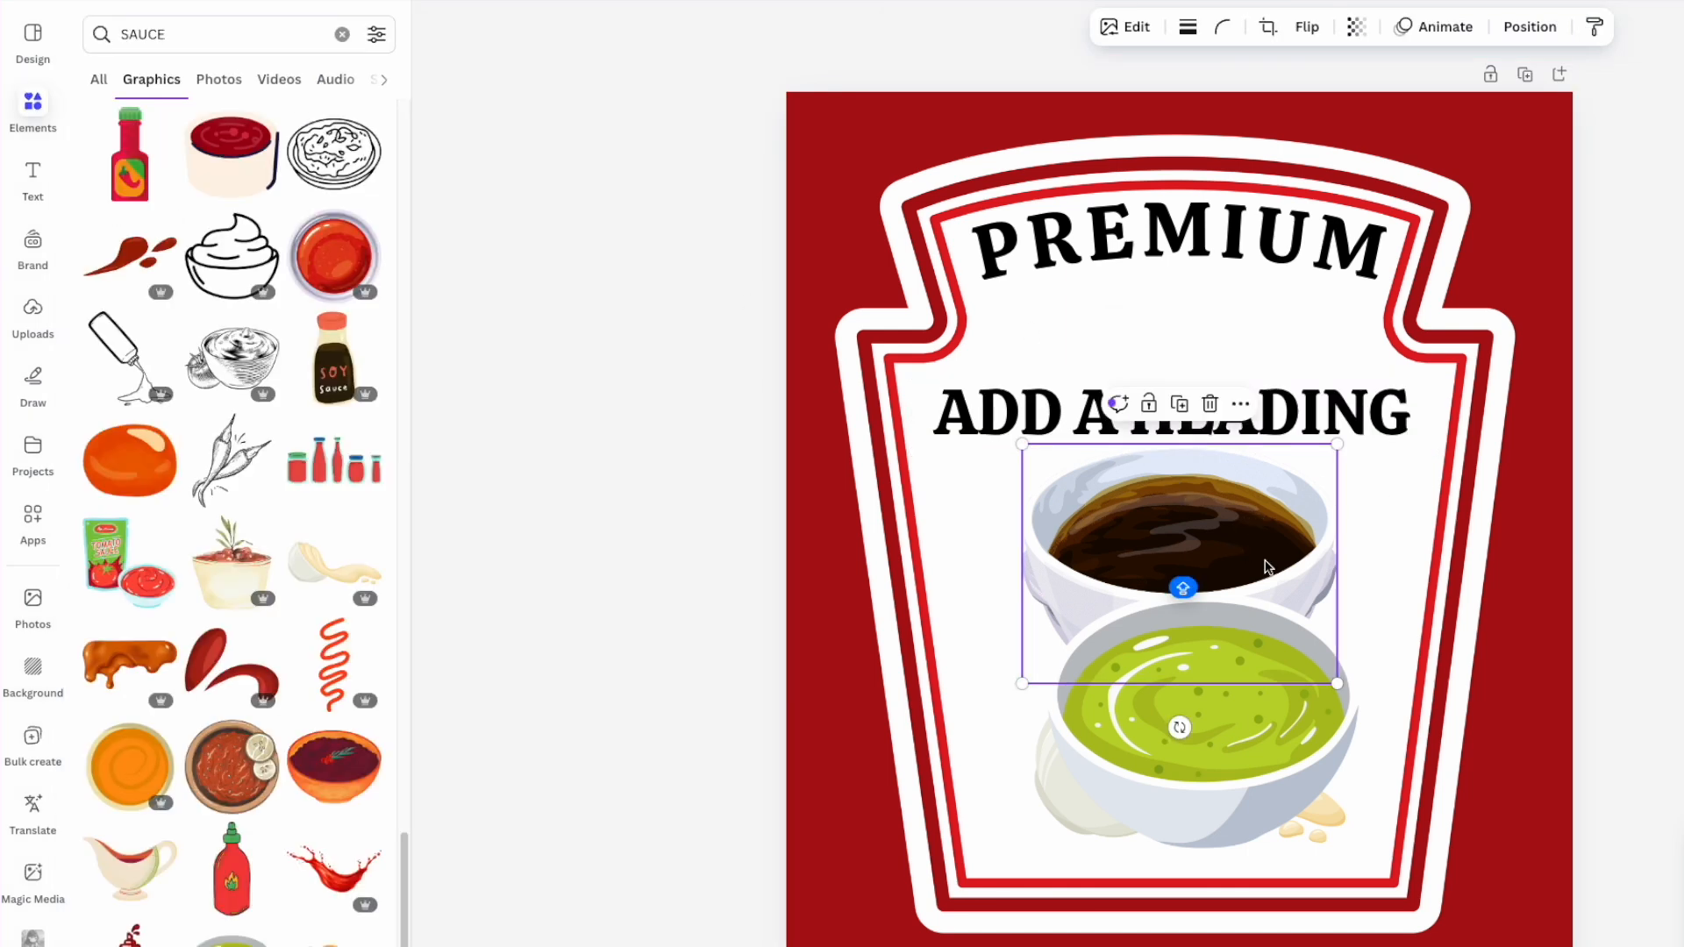
- Delete the brown, red and mayonnaise graphics, then shrink and centre the green bowl
{"action": "key", "text": "Delete"}
{"action": "left_click", "coordinate": [1266, 567]}
{"action": "key", "text": "Delete"}
{"action": "left_click_drag", "start_coordinate": [1283, 688], "coordinate": [1269, 530]}
{"action": "left_click", "coordinate": [1175, 747]}
{"action": "key", "text": "Delete"}
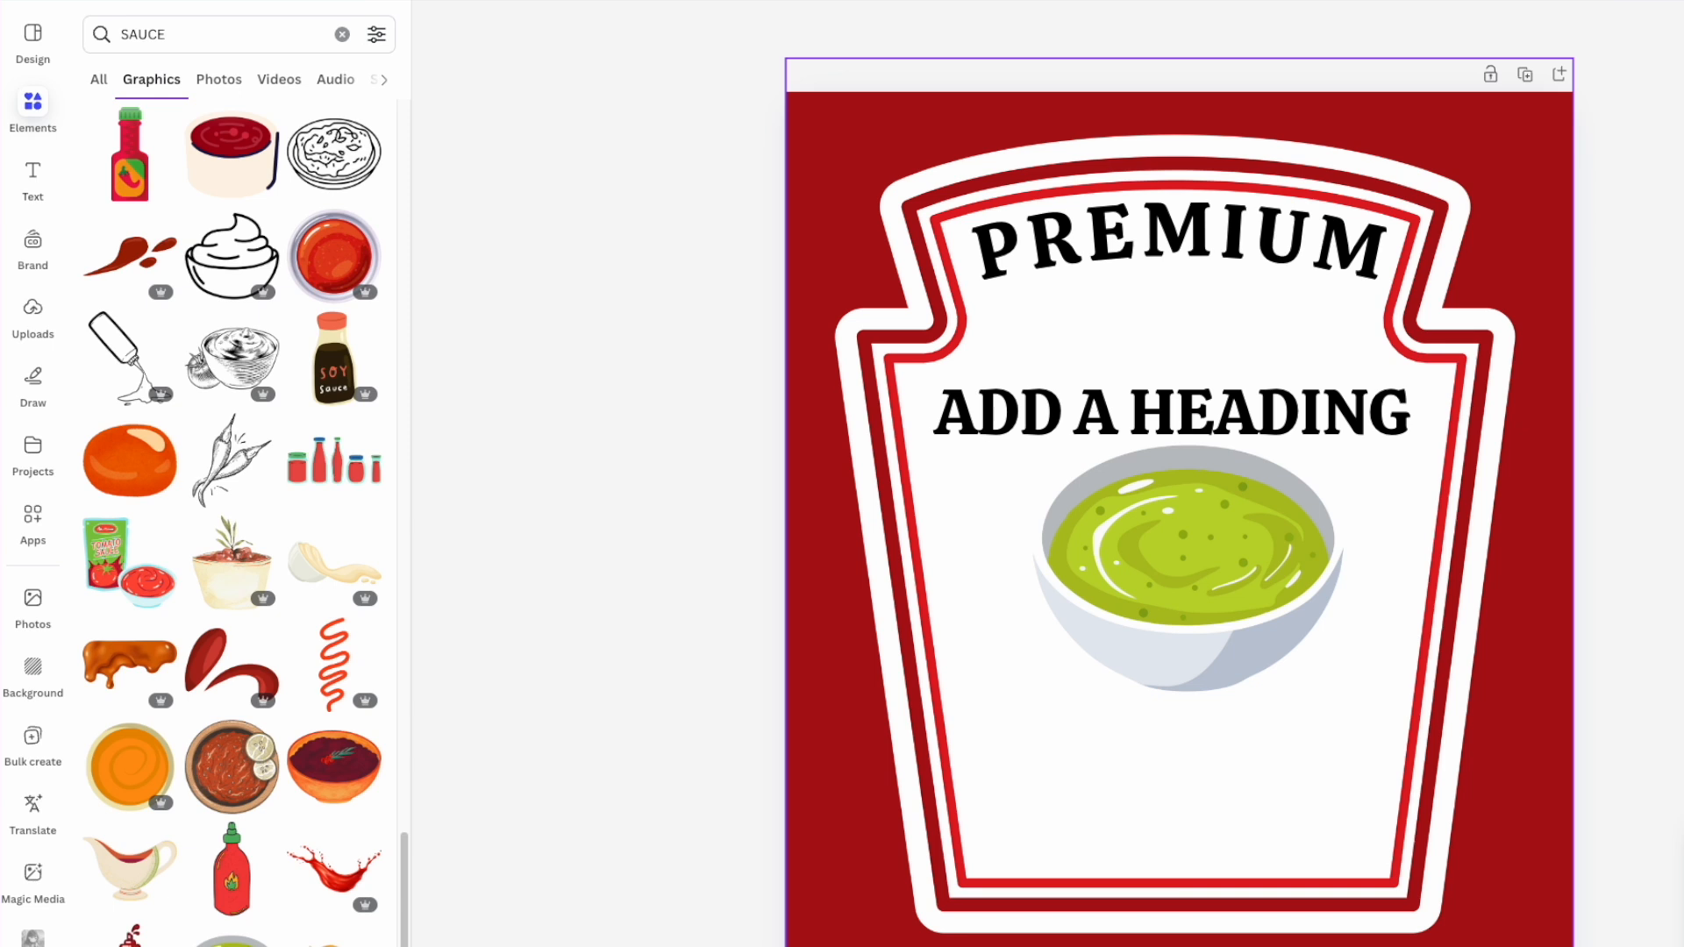
{"action": "left_click_drag", "start_coordinate": [1171, 623], "coordinate": [1168, 750]}
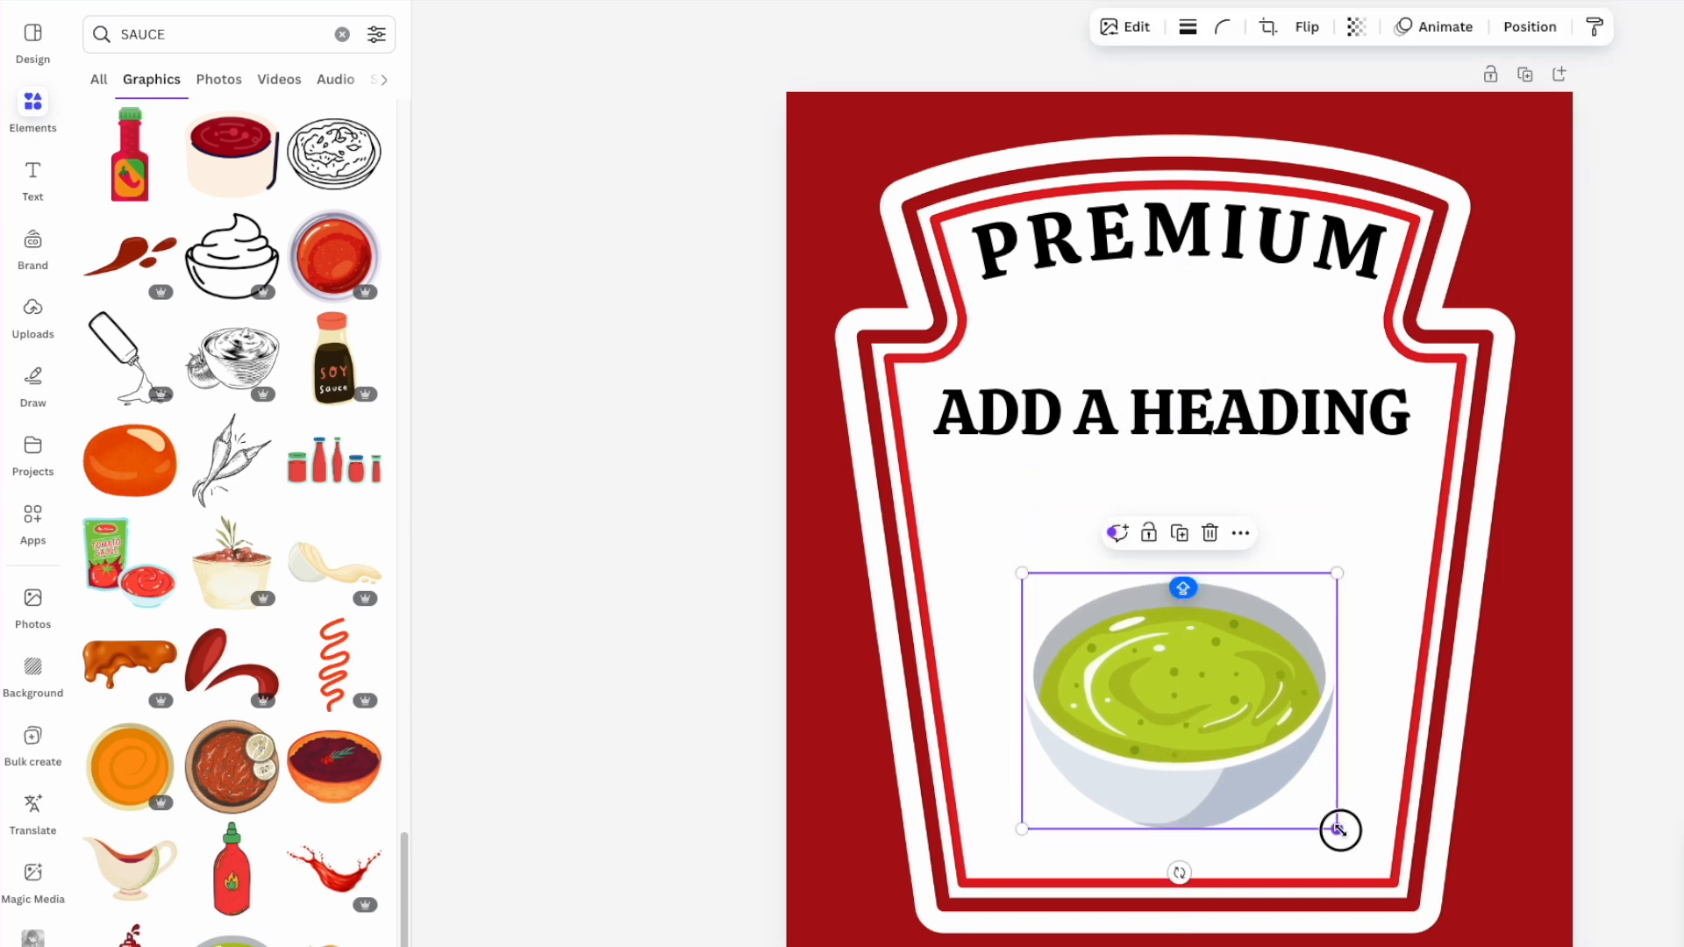
{"action": "left_click_drag", "start_coordinate": [1336, 827], "coordinate": [1307, 801]}
{"action": "mouse_move", "coordinate": [1146, 691]}
{"action": "left_mouse_down"}
{"action": "mouse_move", "coordinate": [1159, 713]}
{"action": "mouse_move", "coordinate": [1159, 687]}
{"action": "left_mouse_up"}
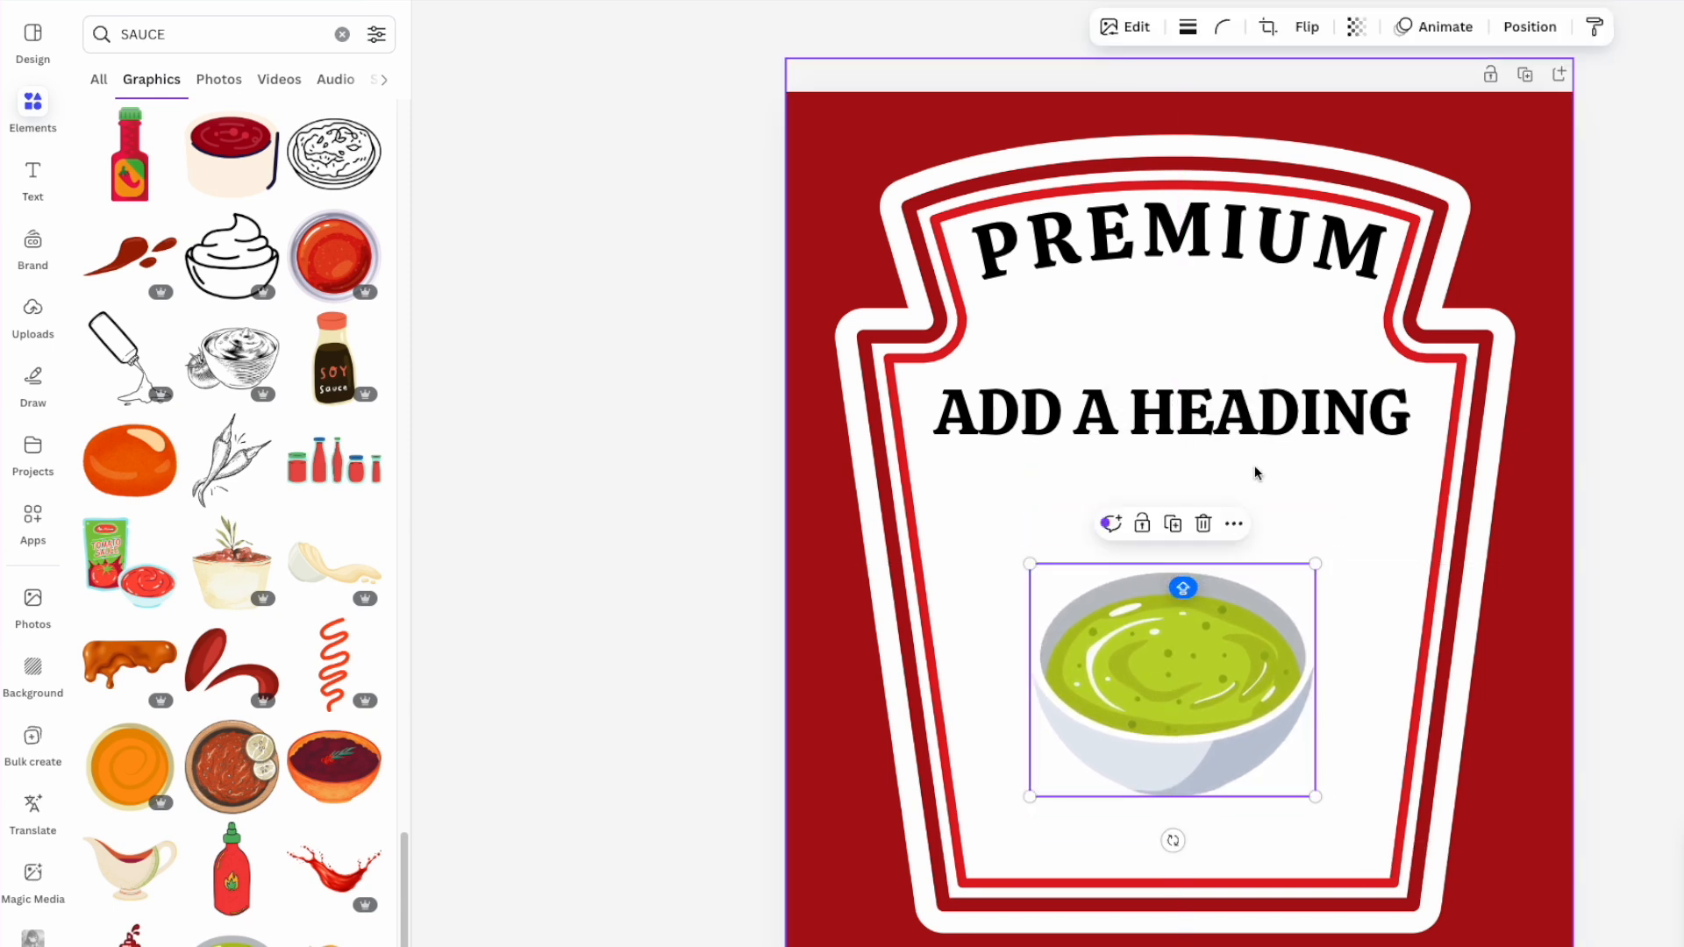
- Duplicate the ADD A HEADING line to a copy below the bowl
{"action": "left_click", "coordinate": [1250, 412]}
{"action": "left_click", "coordinate": [1230, 422]}
{"action": "left_click", "coordinate": [1655, 442]}
{"action": "left_click_drag", "start_coordinate": [1222, 432], "coordinate": [1233, 850]}
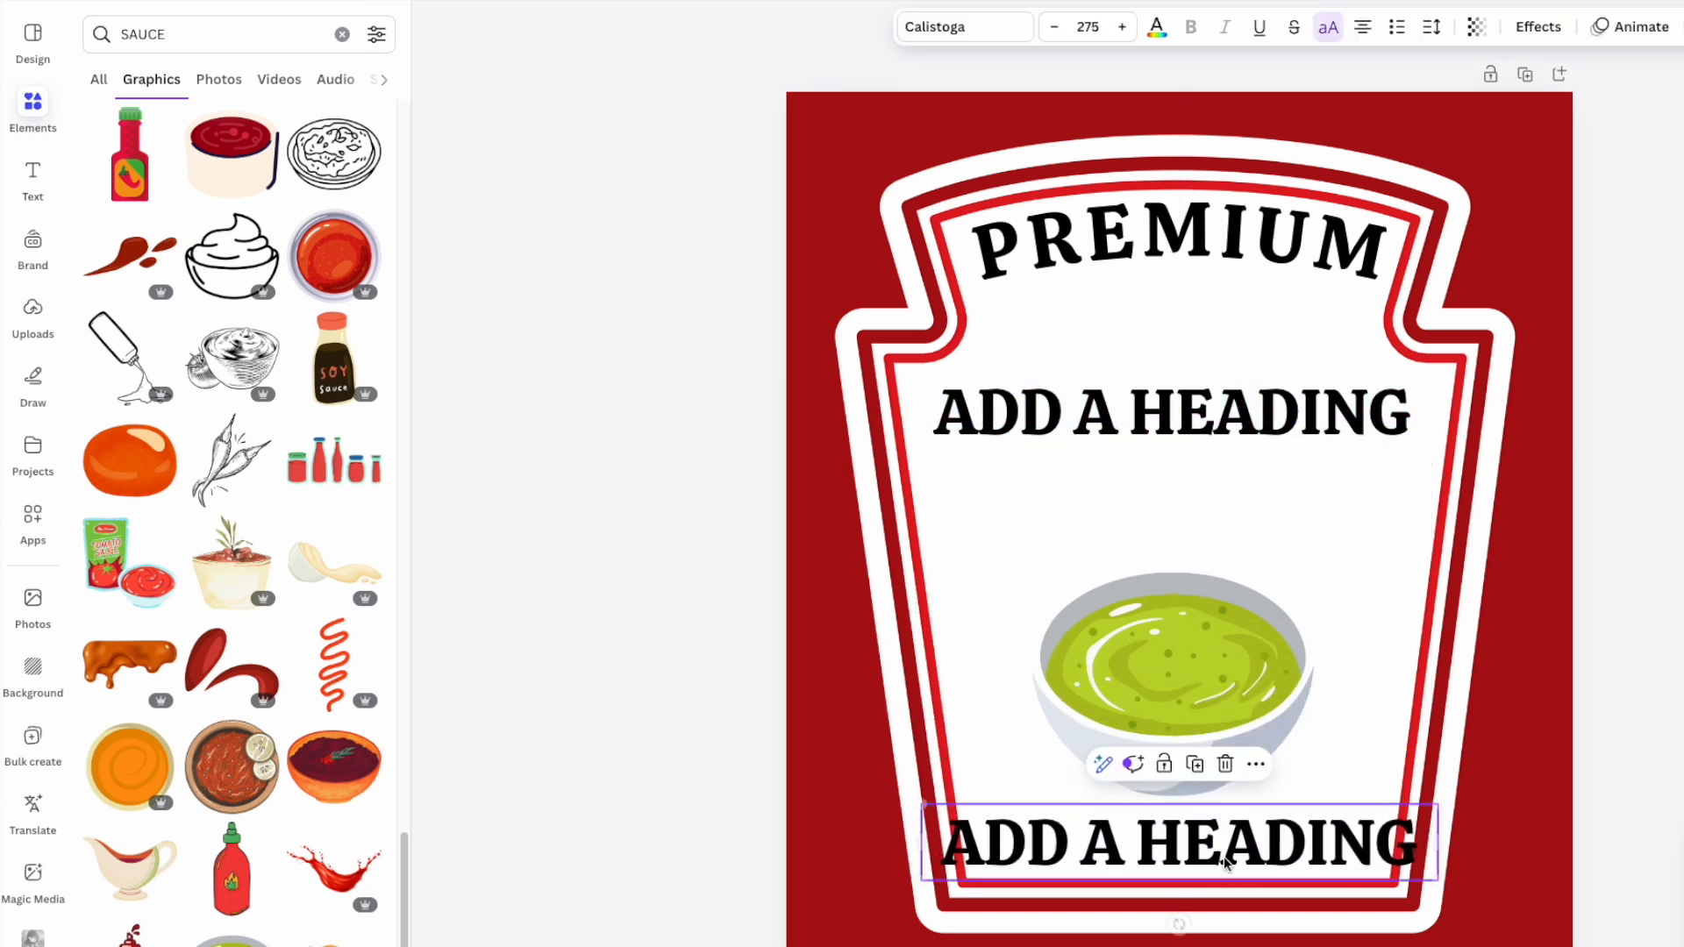
- Replace the copied heading's text with 'SUPERIOR QUALITY'
{"action": "left_click", "coordinate": [1224, 858]}
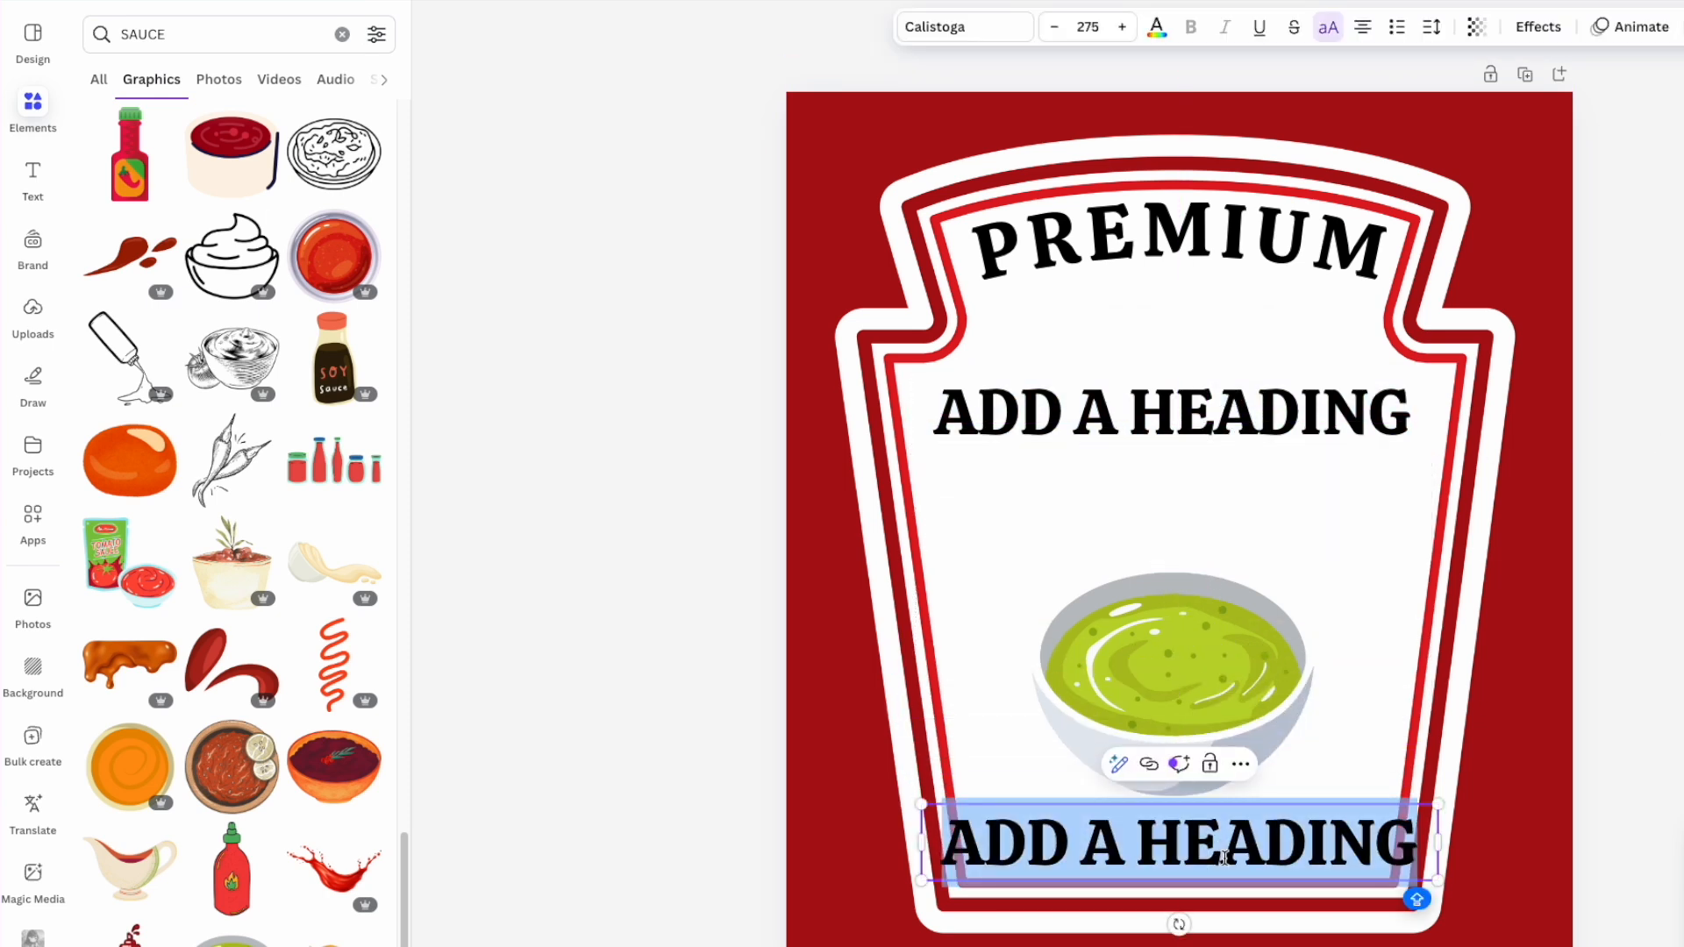
{"action": "type", "text": "SUPR"}
{"action": "key", "text": "BackSpace"}
{"action": "type", "text": "ERIOR"}
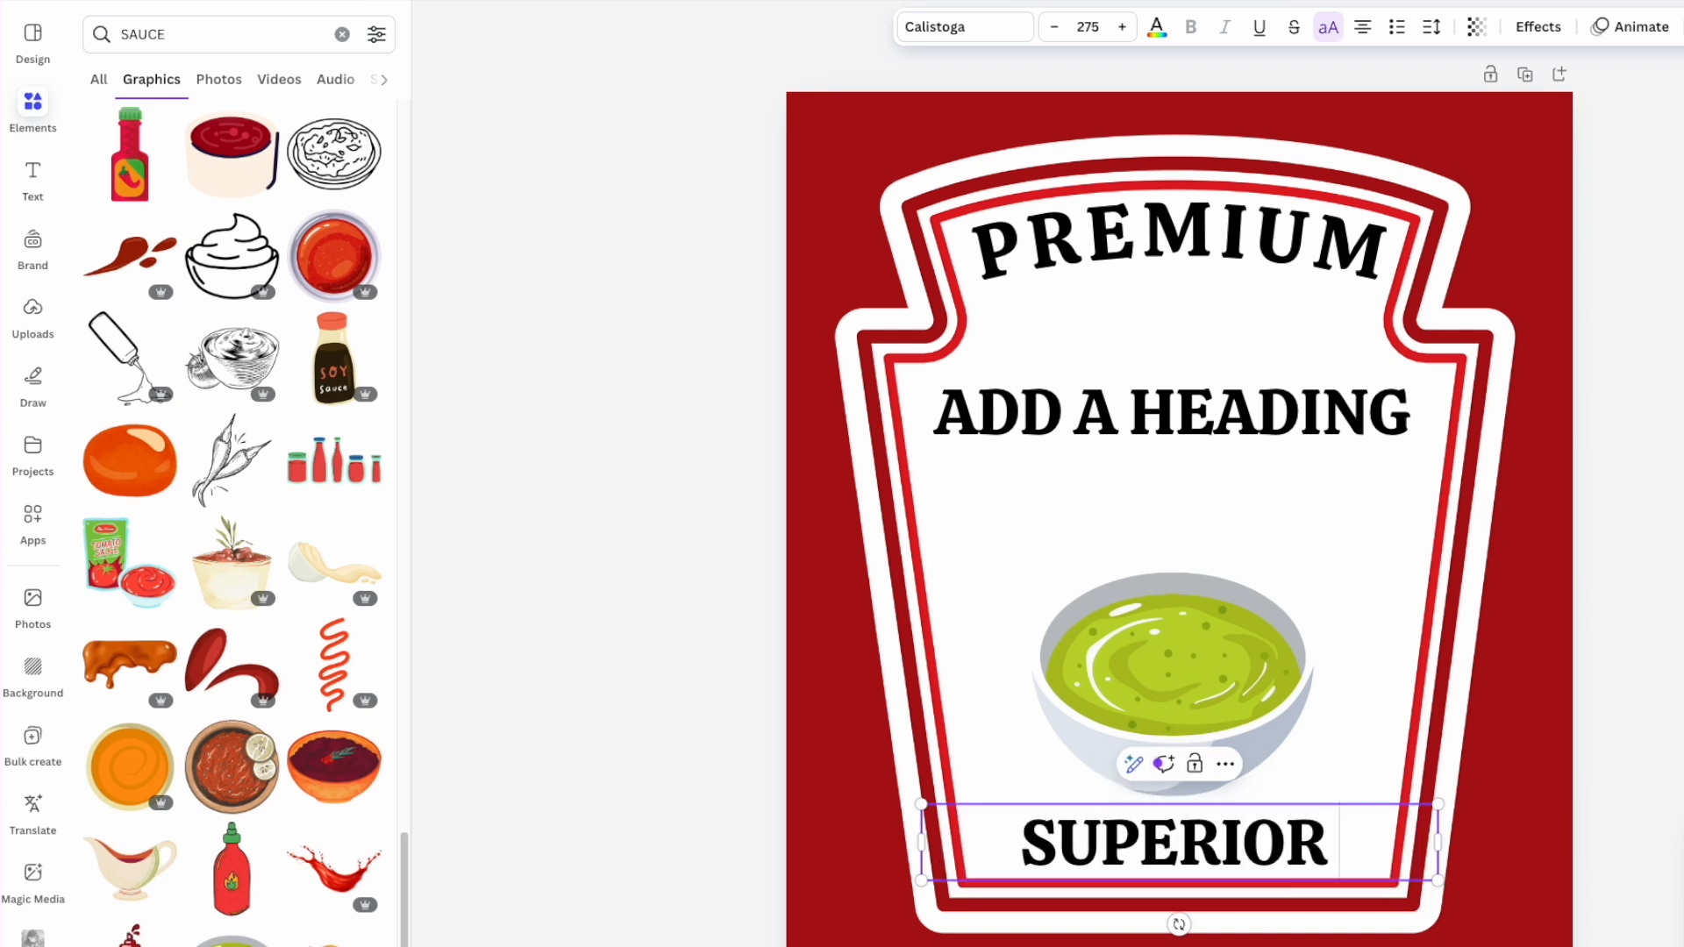
{"action": "type", "text": " QUAL"}
{"action": "key", "text": "BackSpace"}
{"action": "type", "text": "ALITY"}
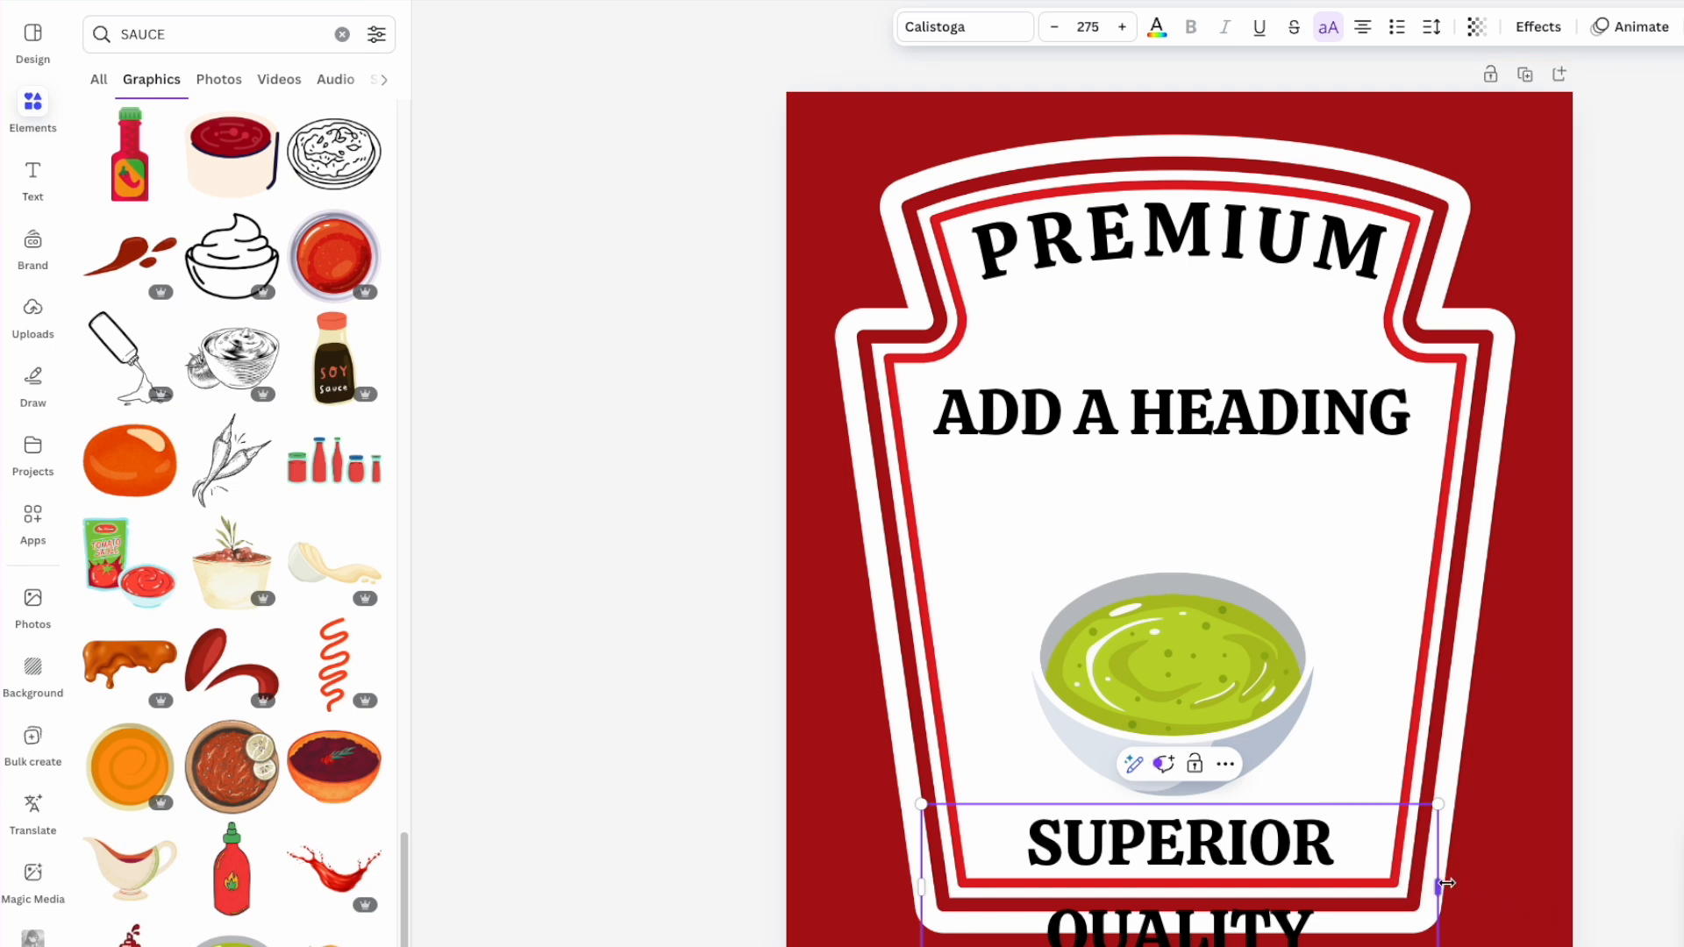
- Widen SUPERIOR QUALITY onto one line and centre it under the bowl
{"action": "left_click_drag", "start_coordinate": [1439, 887], "coordinate": [1321, 845]}
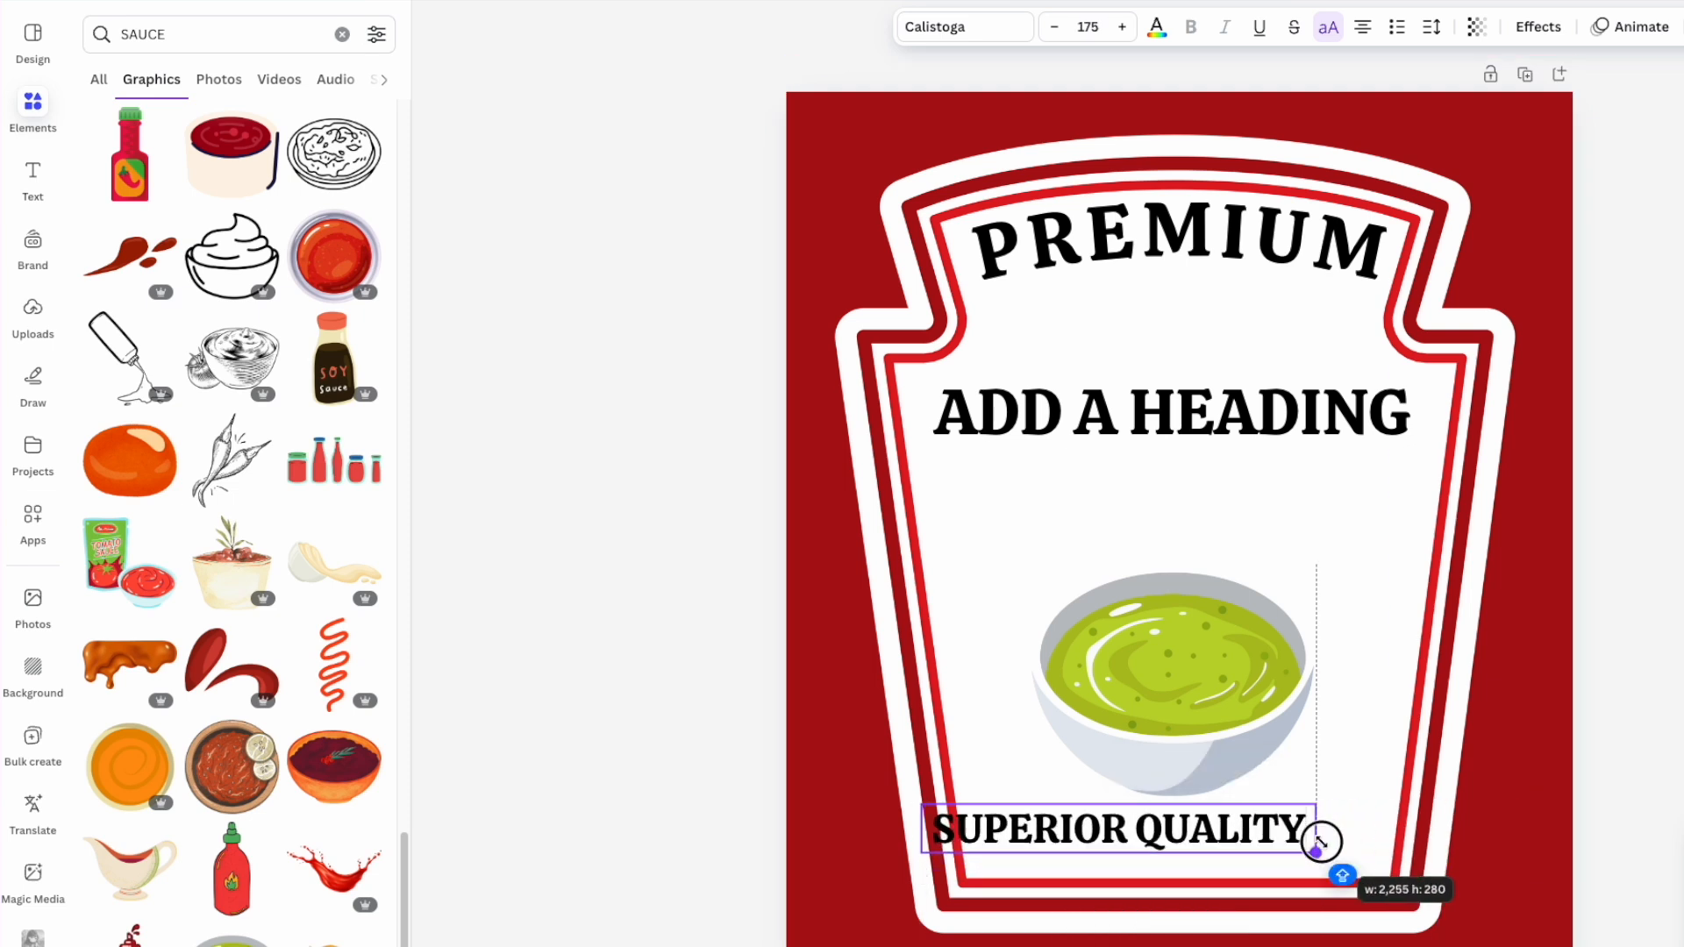
{"action": "left_click", "coordinate": [1533, 681]}
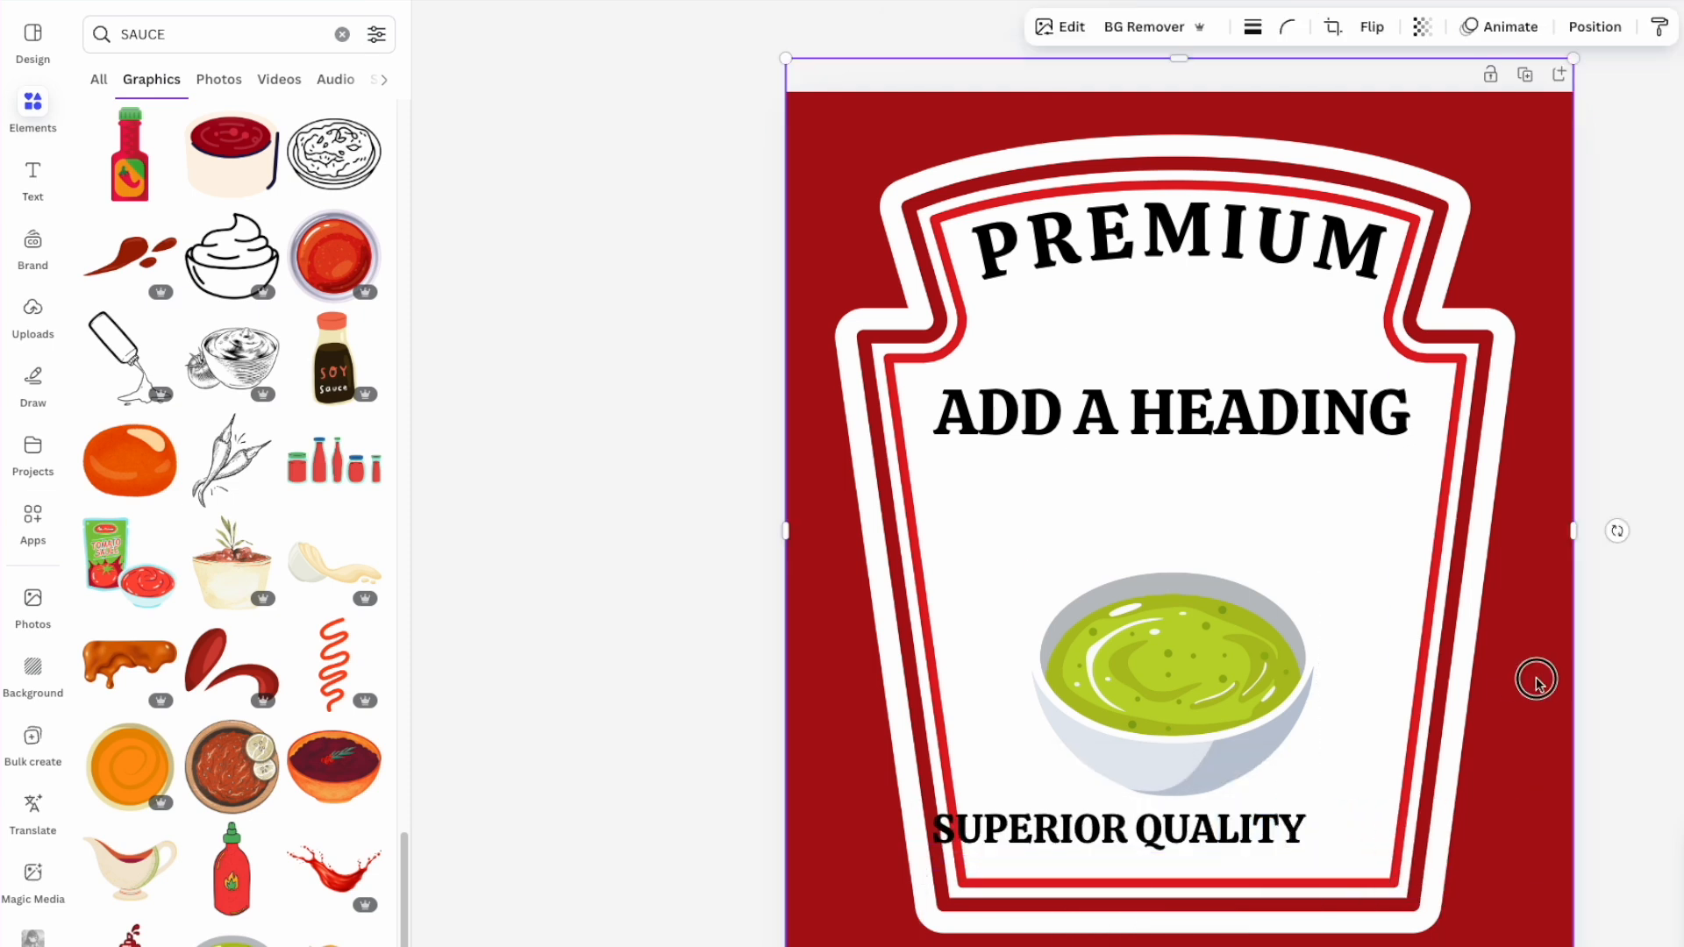
{"action": "left_click_drag", "start_coordinate": [1270, 823], "coordinate": [1327, 834]}
{"action": "left_click", "coordinate": [1222, 687]}
{"action": "left_click_drag", "start_coordinate": [899, 621], "coordinate": [899, 622]}
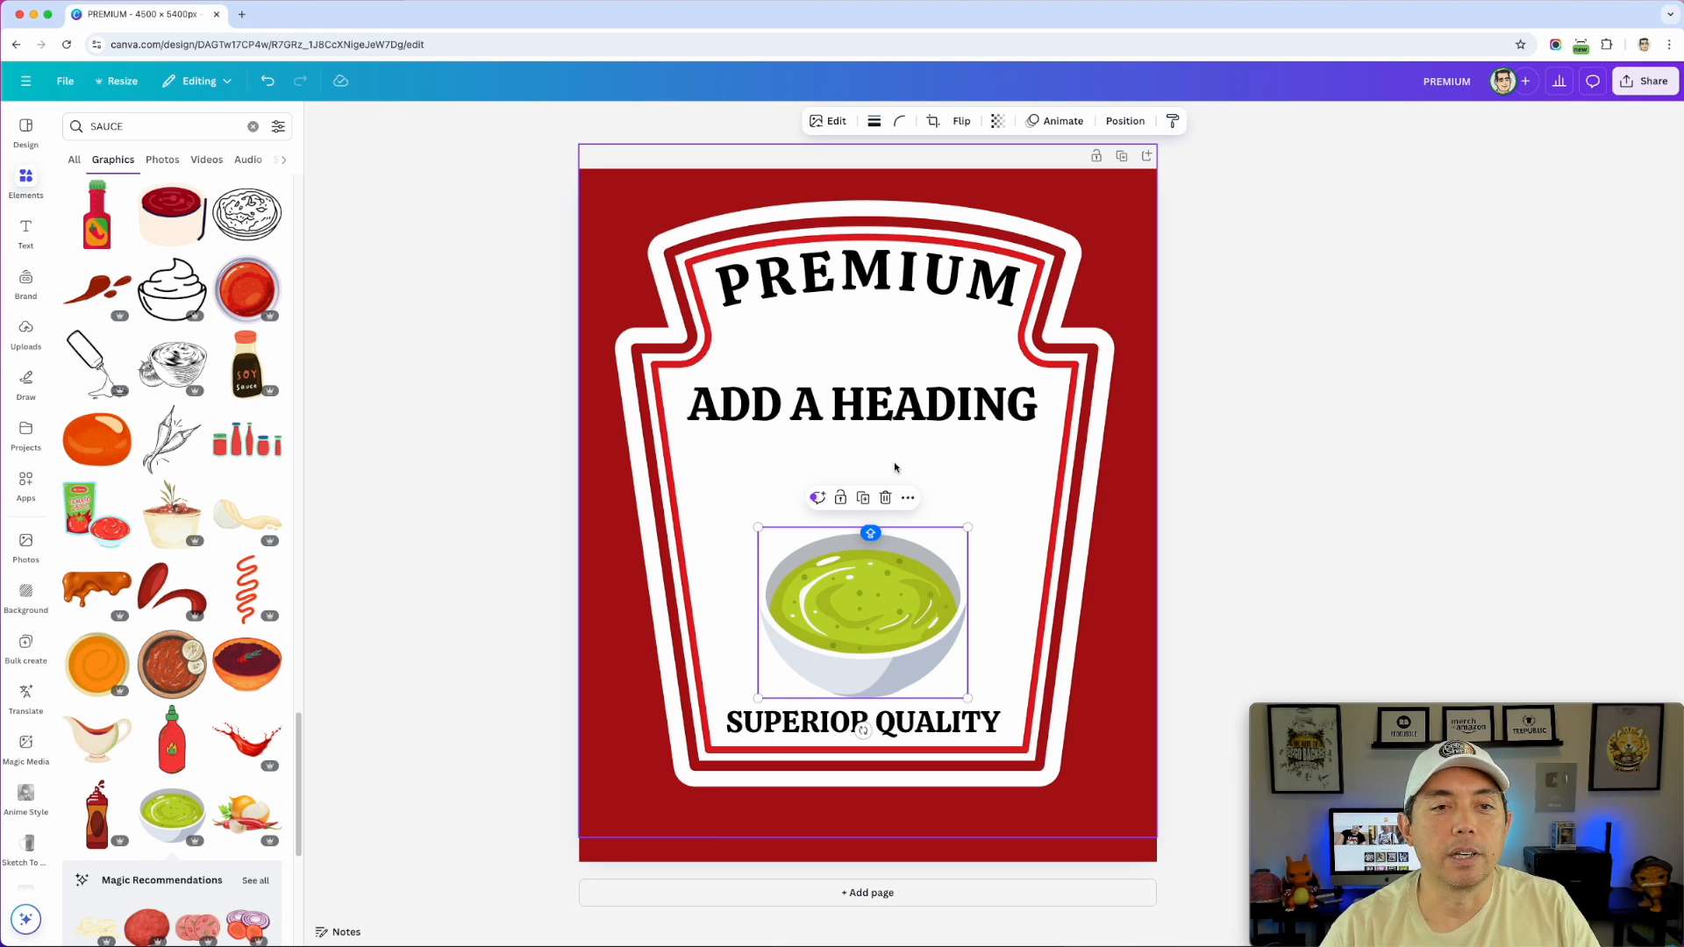
- Replace the heading under PREMIUM with two lines: 'SUPER FUNKY' and 'FRY SAUCE'
{"action": "left_click", "coordinate": [900, 406]}
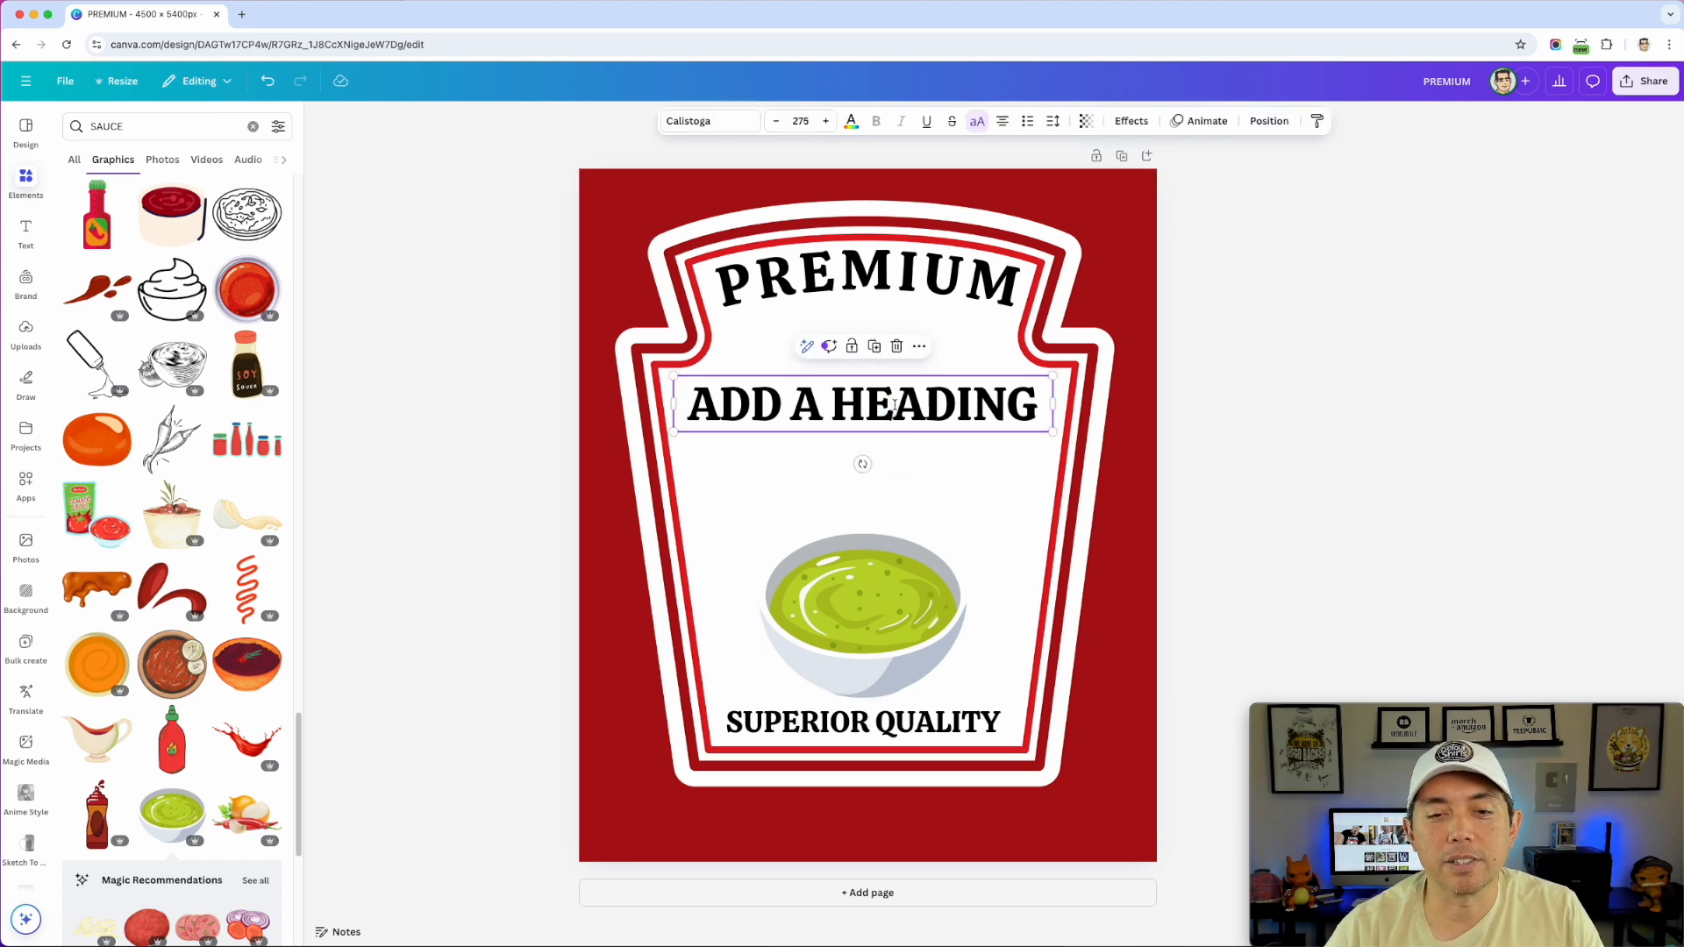
{"action": "left_click", "coordinate": [894, 405]}
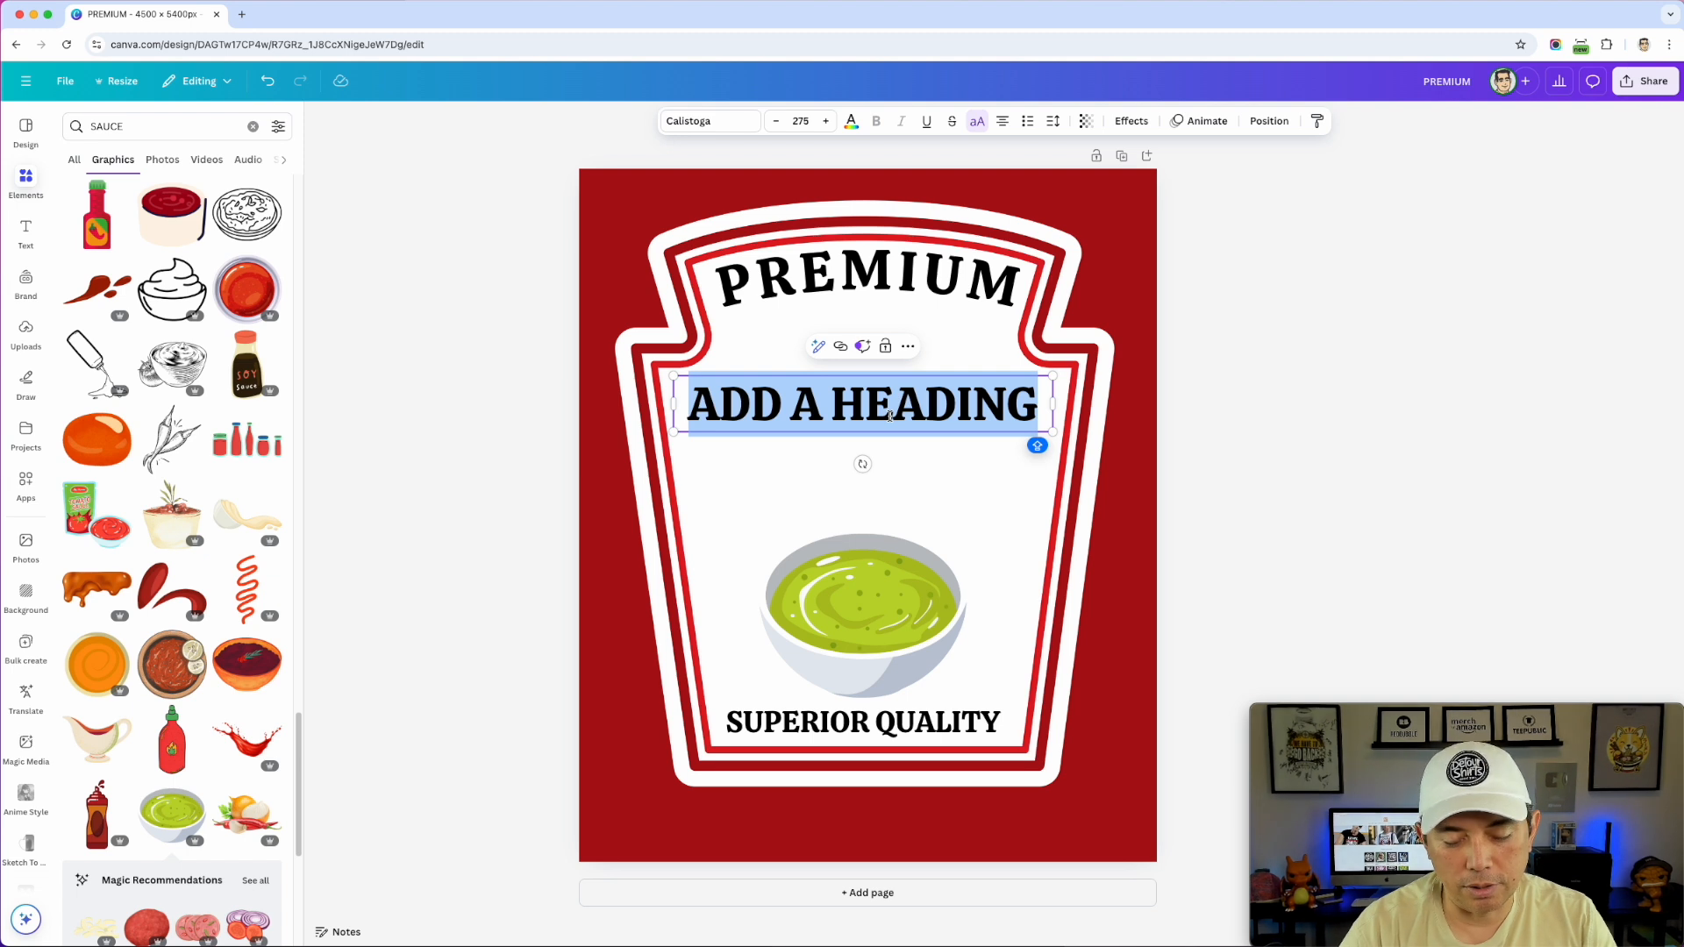
{"action": "type", "text": "S"}
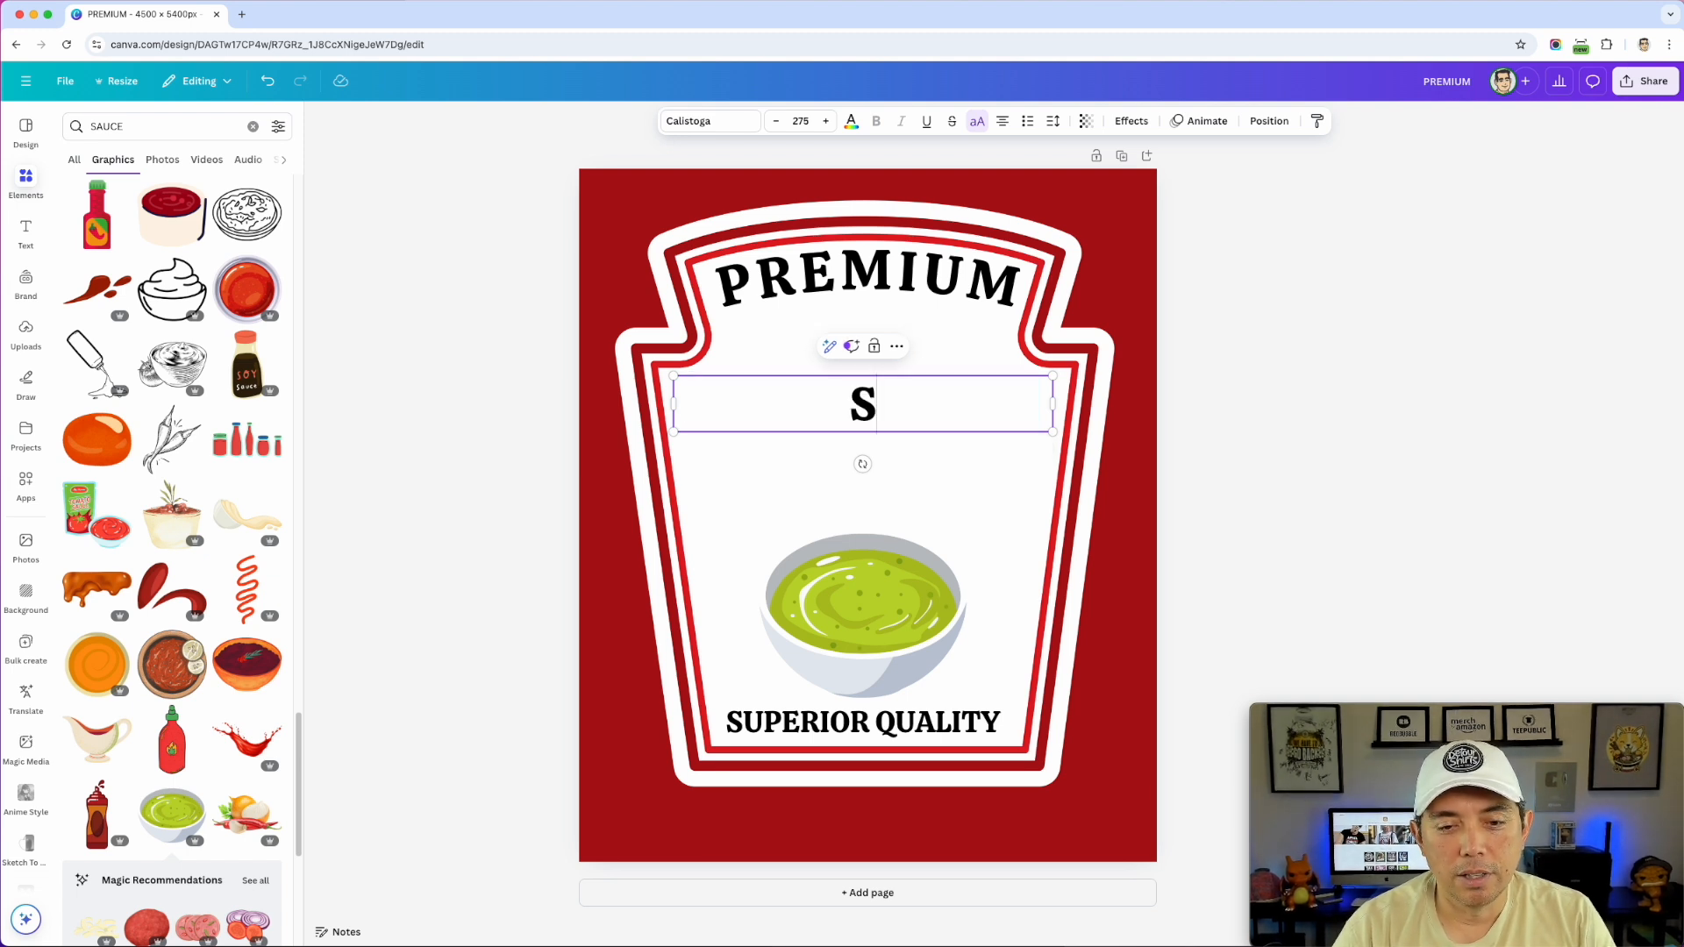
{"action": "type", "text": "UPER "}
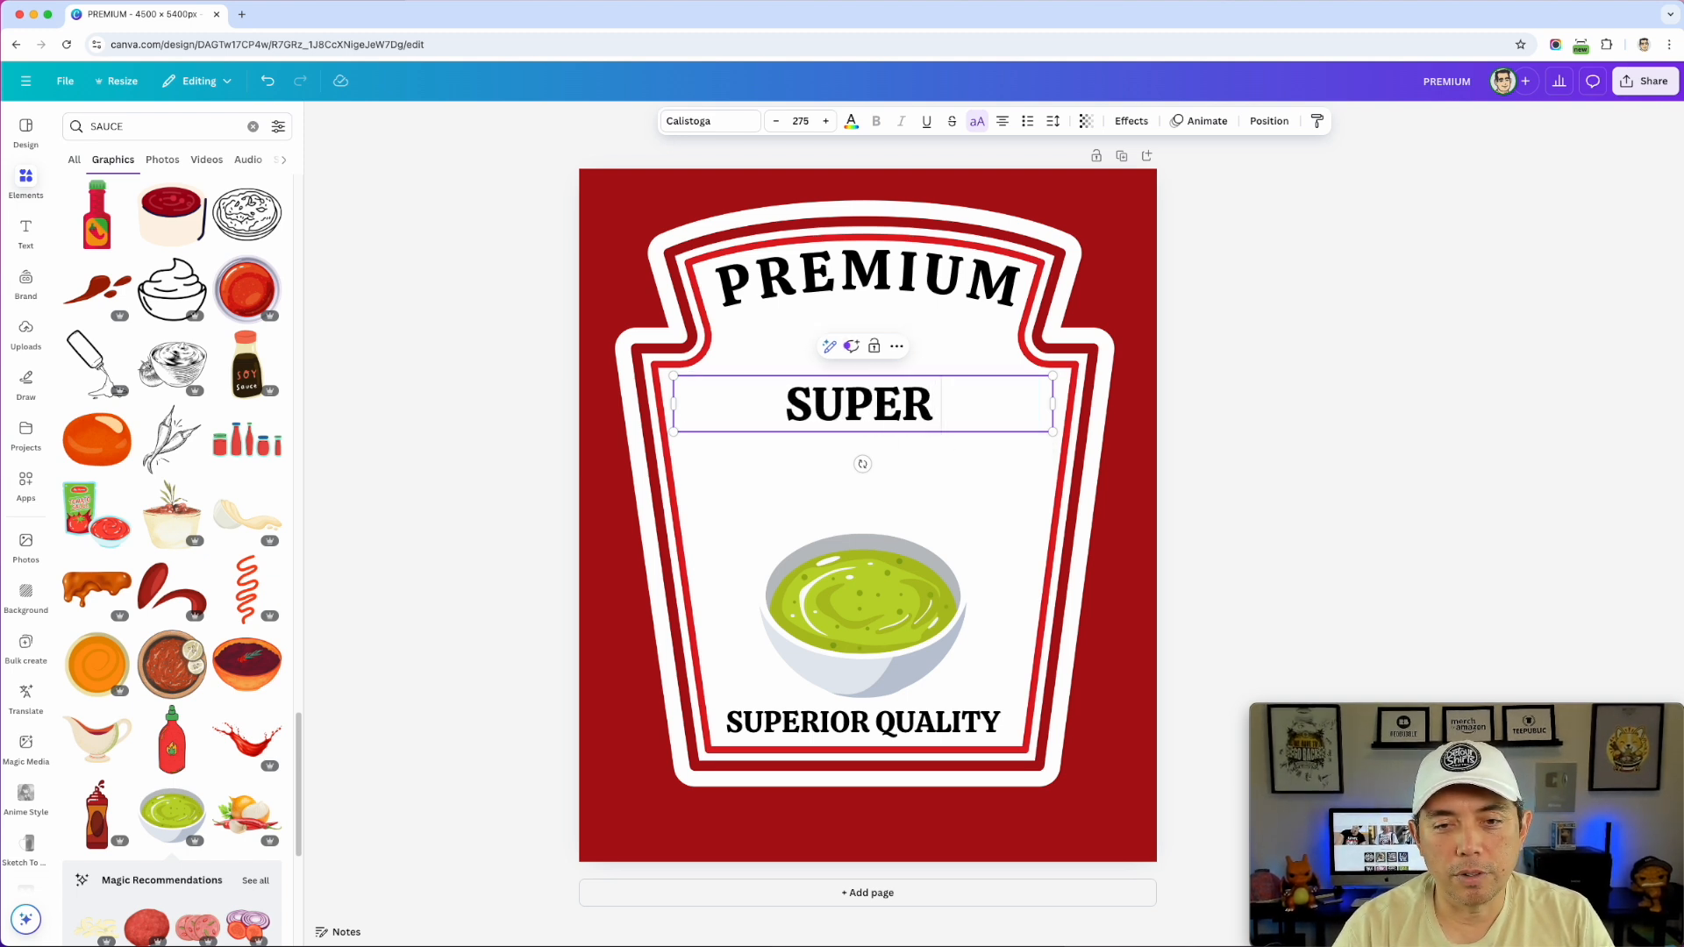
{"action": "type", "text": "FUNCKY"}
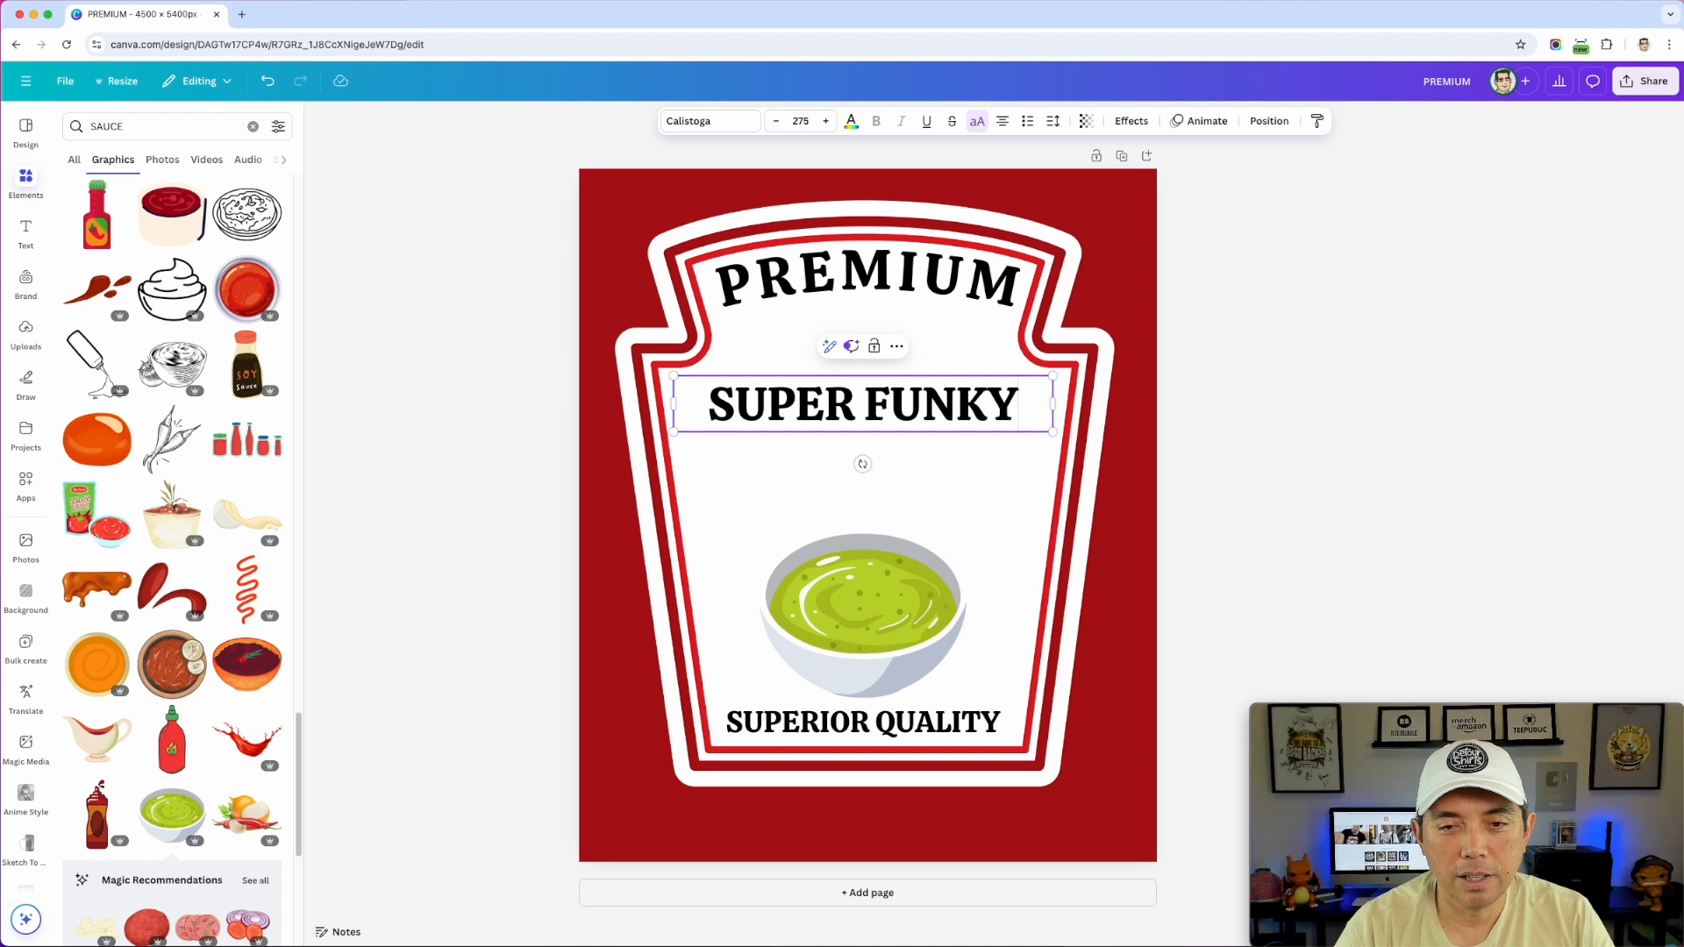
{"action": "key", "text": "Return"}
{"action": "type", "text": "FRY S"}
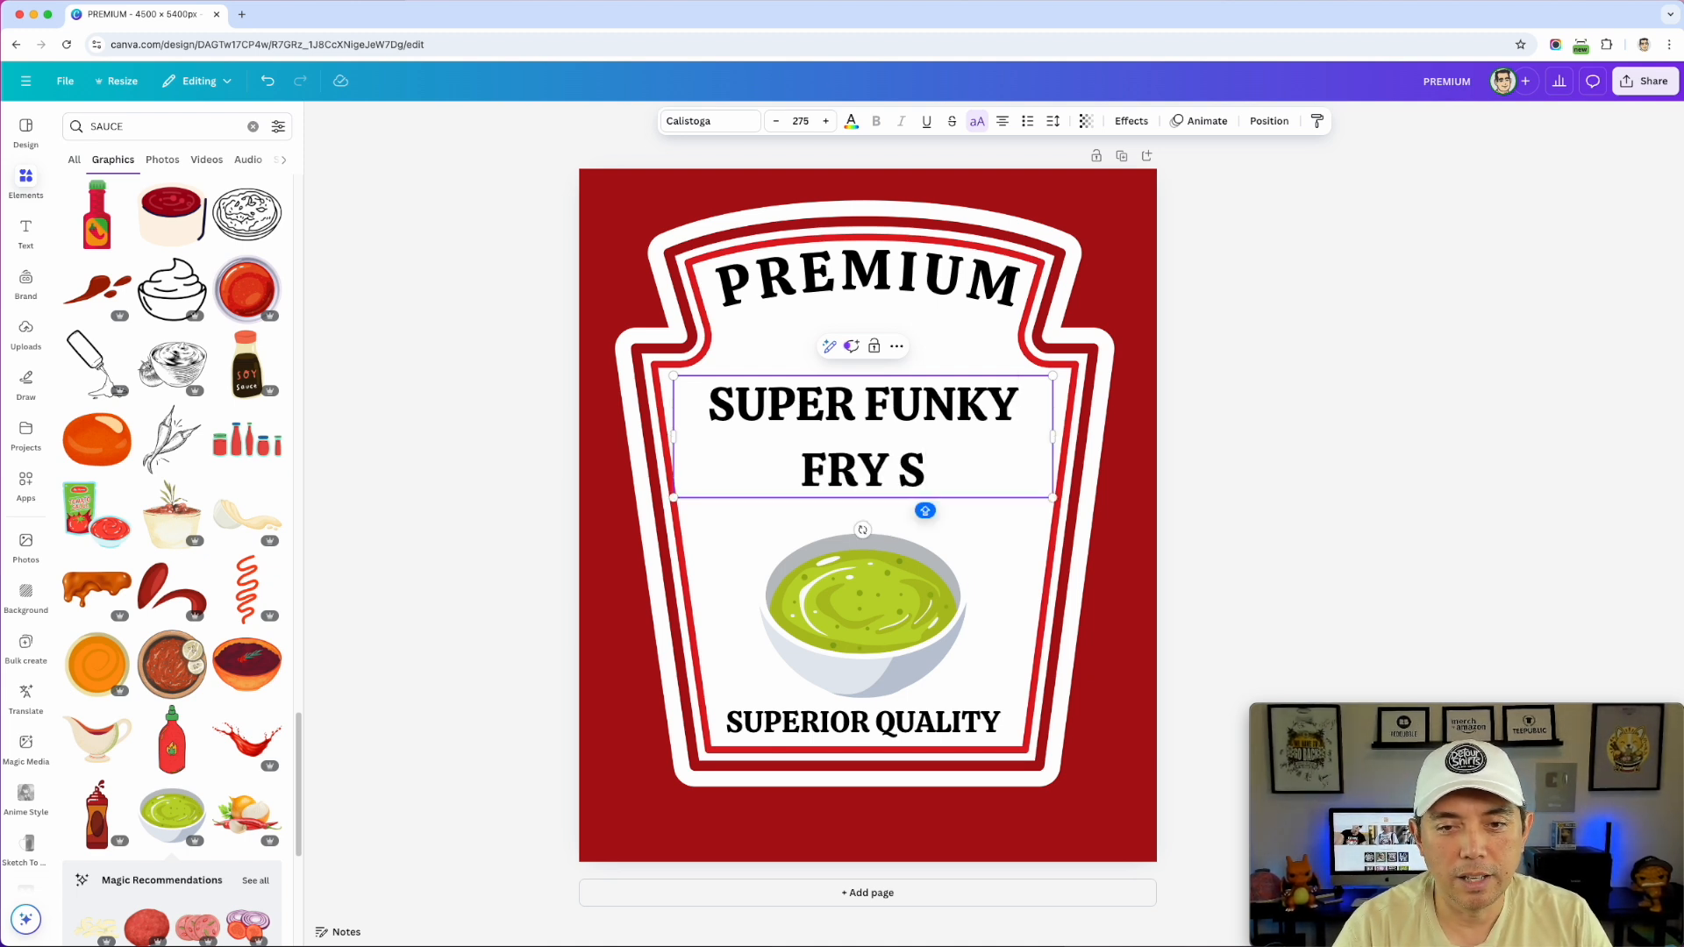
{"action": "type", "text": "AUCE"}
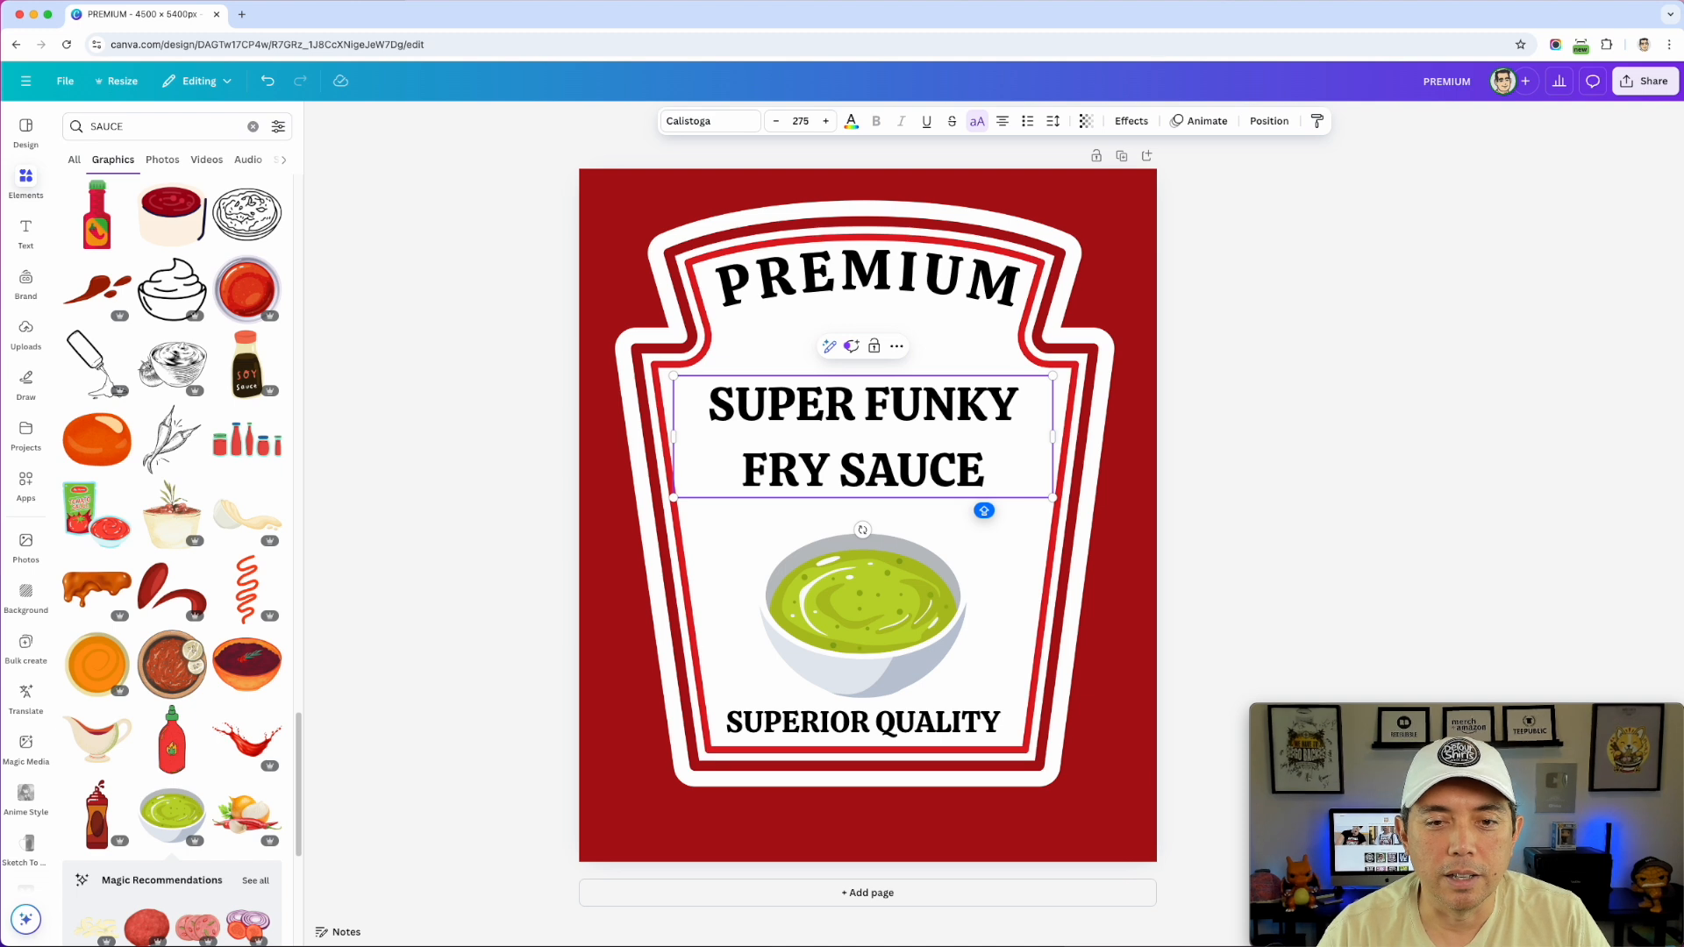
- Tighten the title's line spacing from 1.4 to 1
{"action": "left_click_drag", "start_coordinate": [1008, 482], "coordinate": [656, 403]}
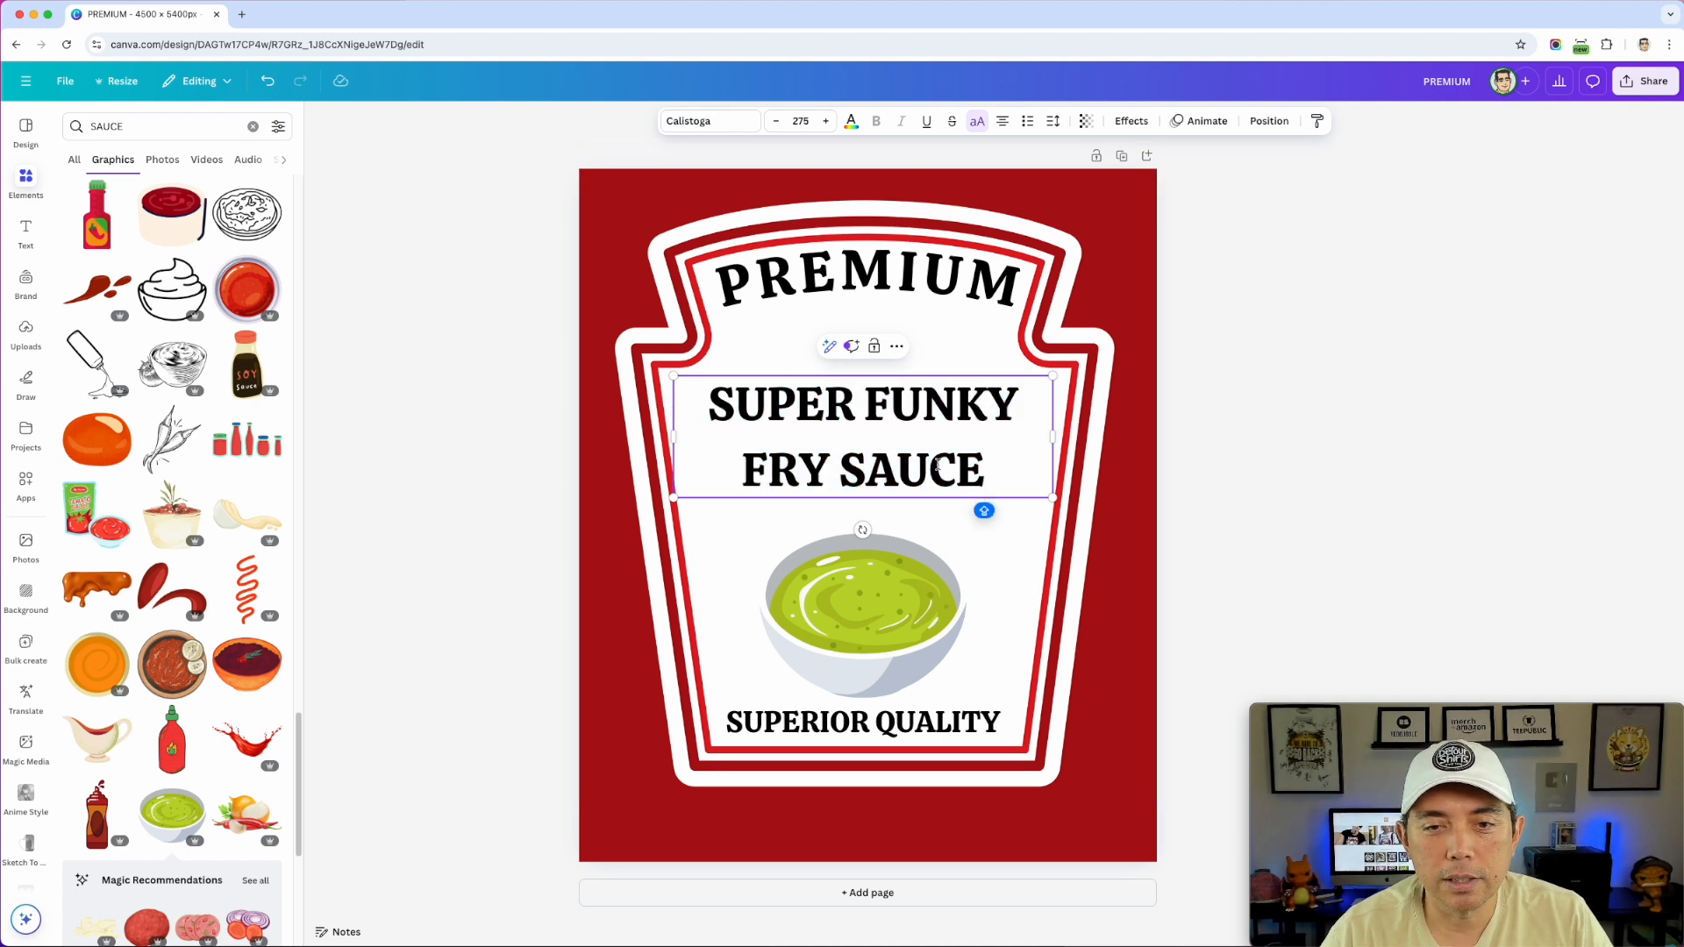
{"action": "left_click_drag", "start_coordinate": [994, 477], "coordinate": [692, 402]}
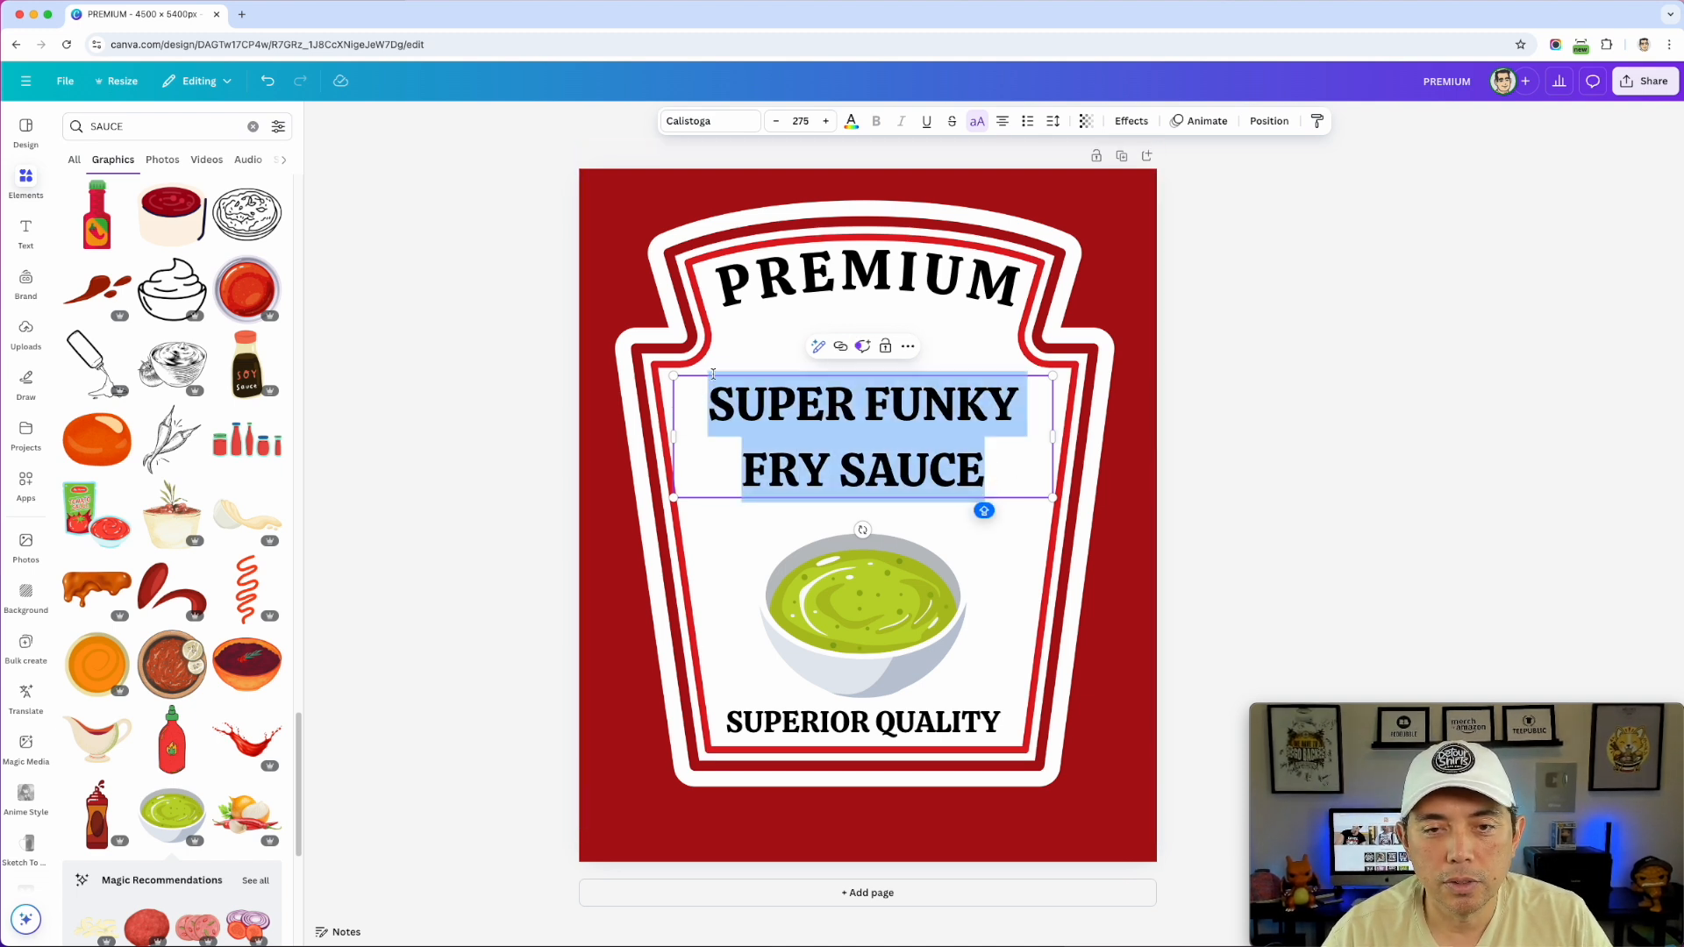
{"action": "left_click", "coordinate": [1053, 122]}
{"action": "left_click_drag", "start_coordinate": [1033, 235], "coordinate": [1008, 230]}
{"action": "left_click", "coordinate": [1263, 219]}
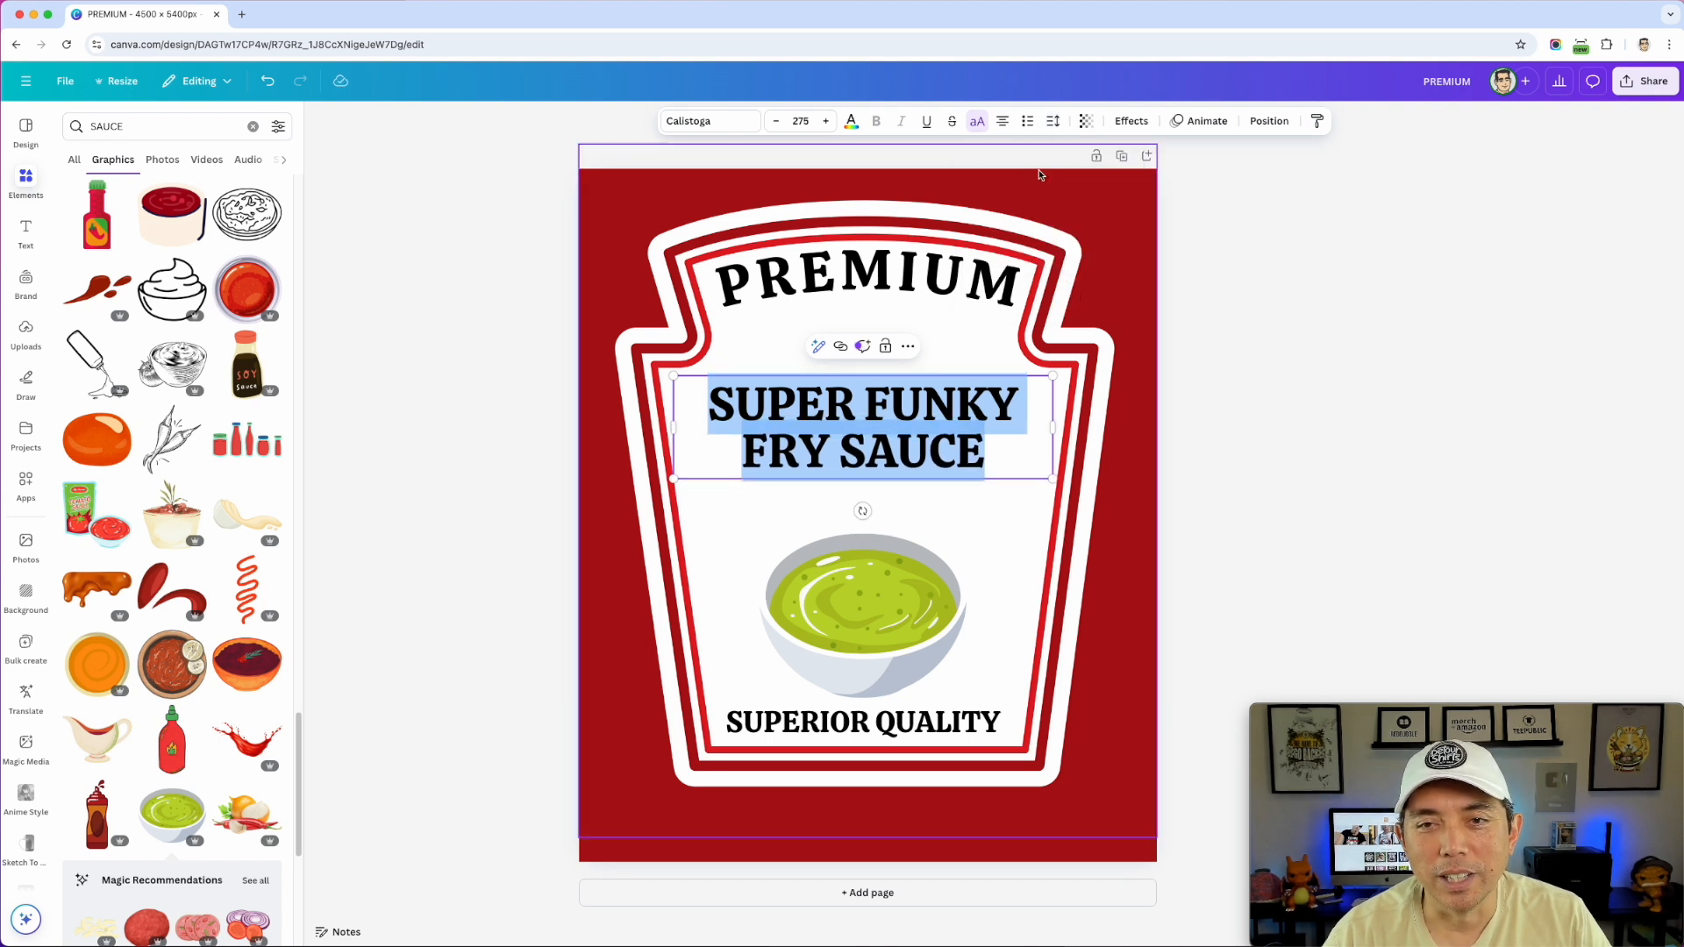
- Enlarge the title's font size step by step up to 307
{"action": "left_click", "coordinate": [825, 122]}
{"action": "left_click", "coordinate": [825, 122]}
{"action": "left_click", "coordinate": [825, 122]}
{"action": "left_click", "coordinate": [825, 122]}
{"action": "left_click", "coordinate": [825, 123]}
{"action": "left_click", "coordinate": [825, 123]}
{"action": "left_click", "coordinate": [825, 122]}
{"action": "left_click", "coordinate": [825, 123]}
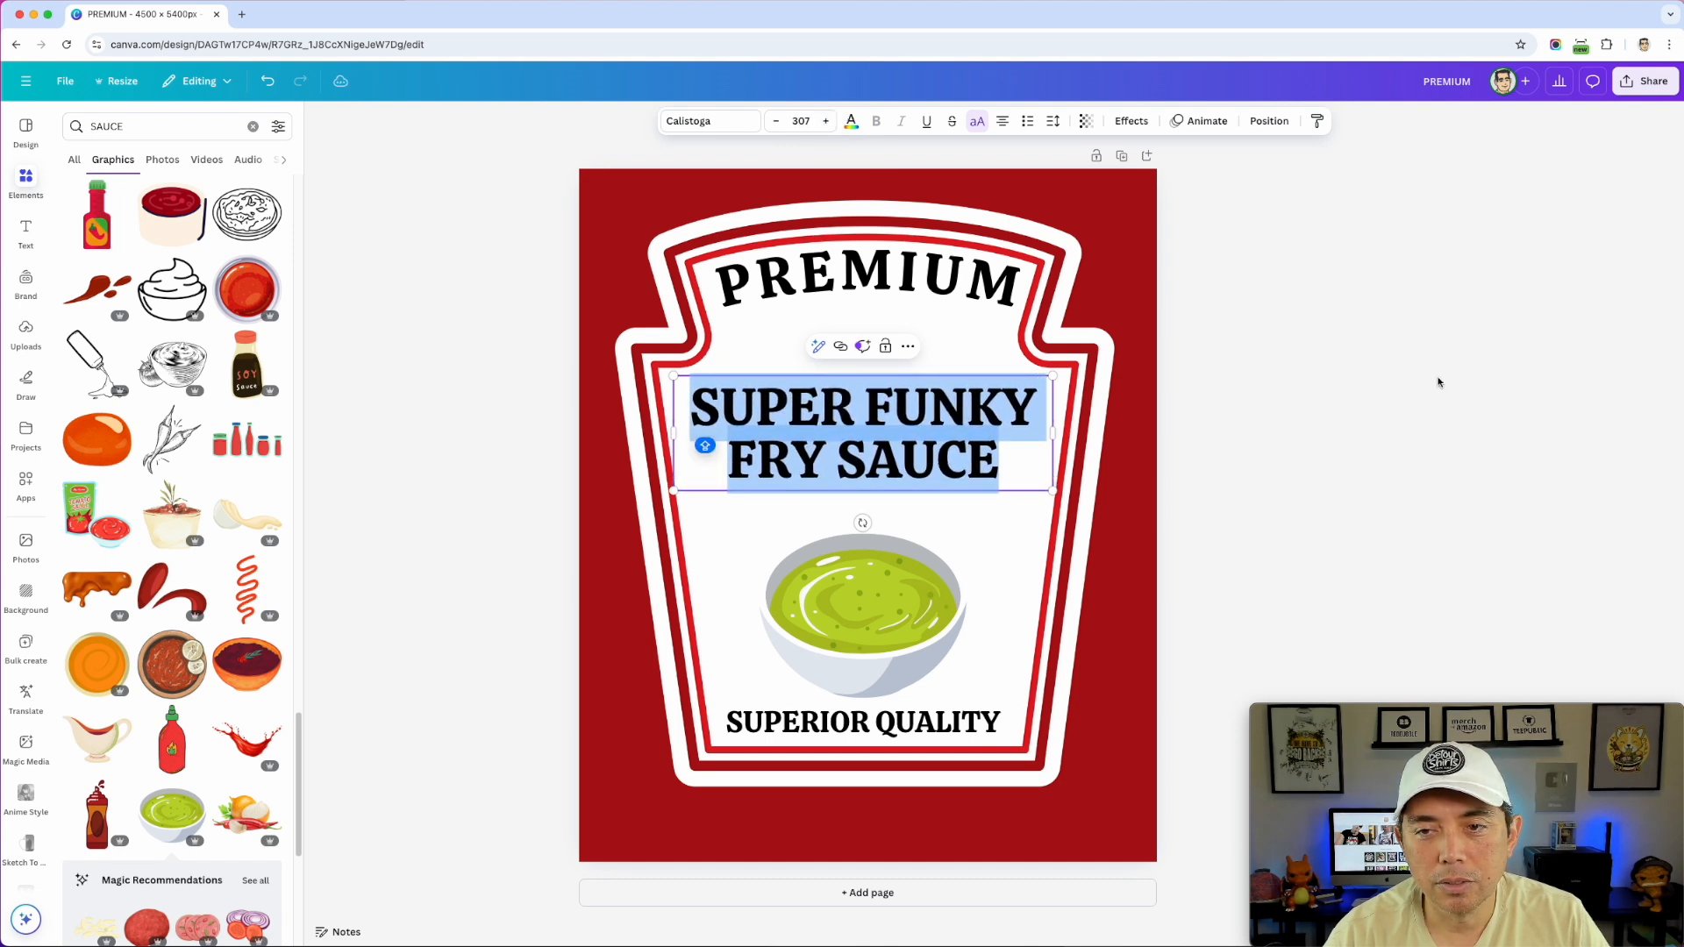
{"action": "left_click", "coordinate": [1246, 322]}
- Move the title down slightly and nudge the sauce bowl up beneath it
{"action": "left_click_drag", "start_coordinate": [936, 423], "coordinate": [940, 459]}
{"action": "left_click_drag", "start_coordinate": [899, 608], "coordinate": [903, 600]}
{"action": "left_click", "coordinate": [1310, 384]}
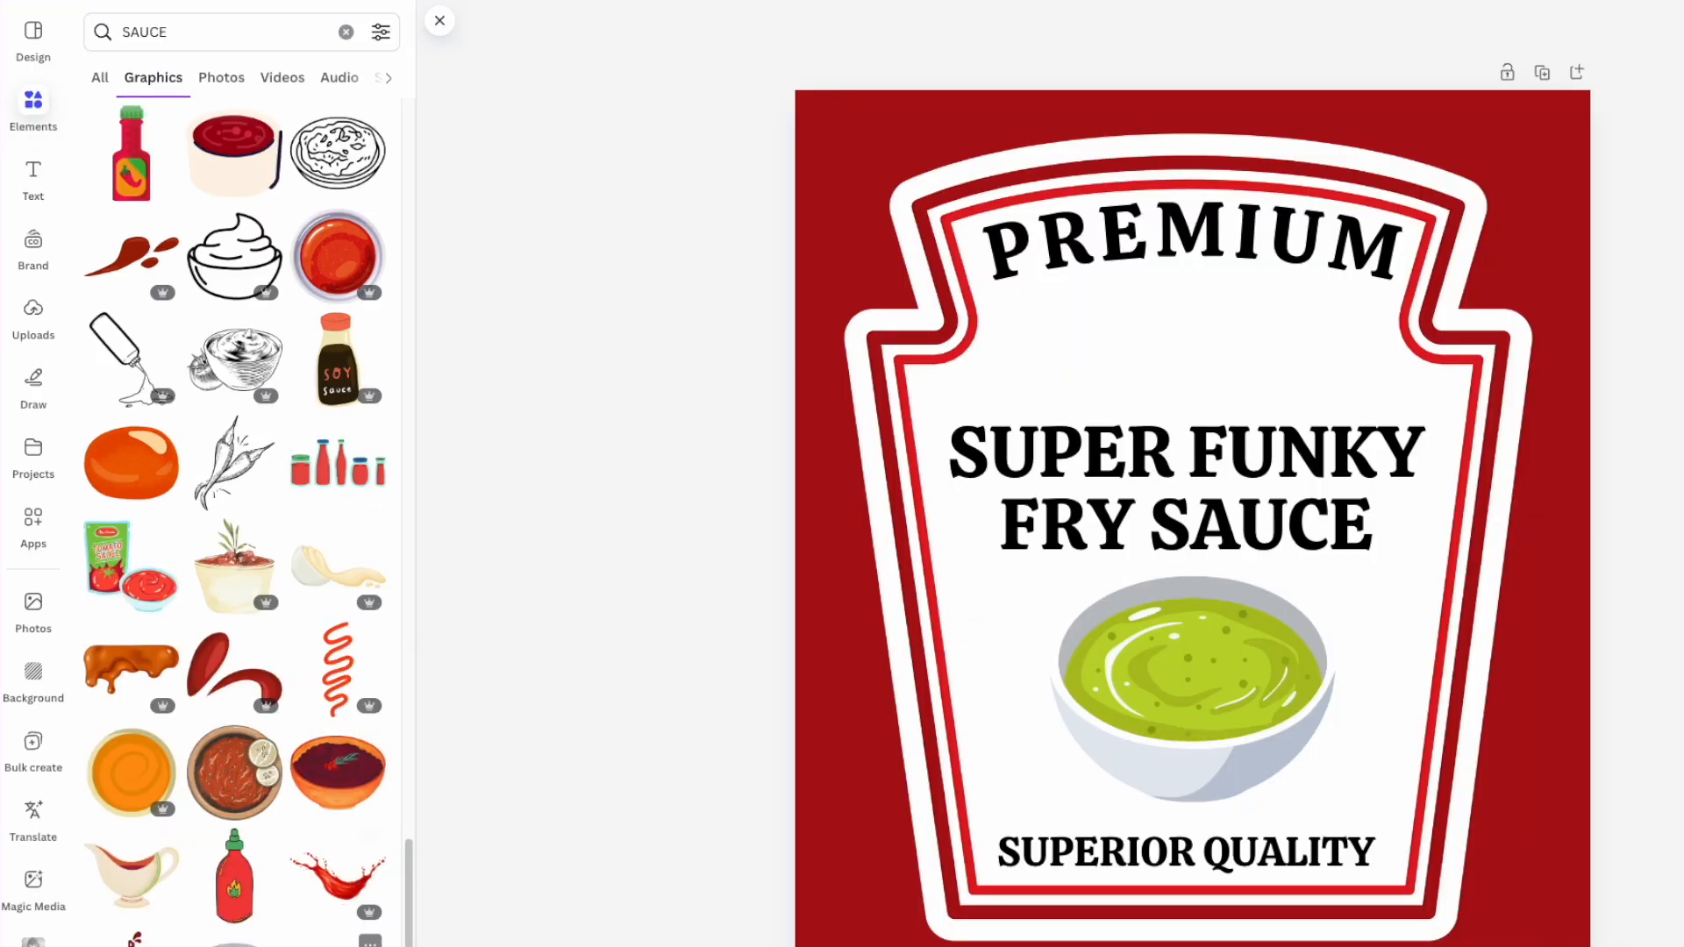
- Discard an onion graphic, then add recommended green chili peppers over the bowl
{"action": "left_click", "coordinate": [339, 945]}
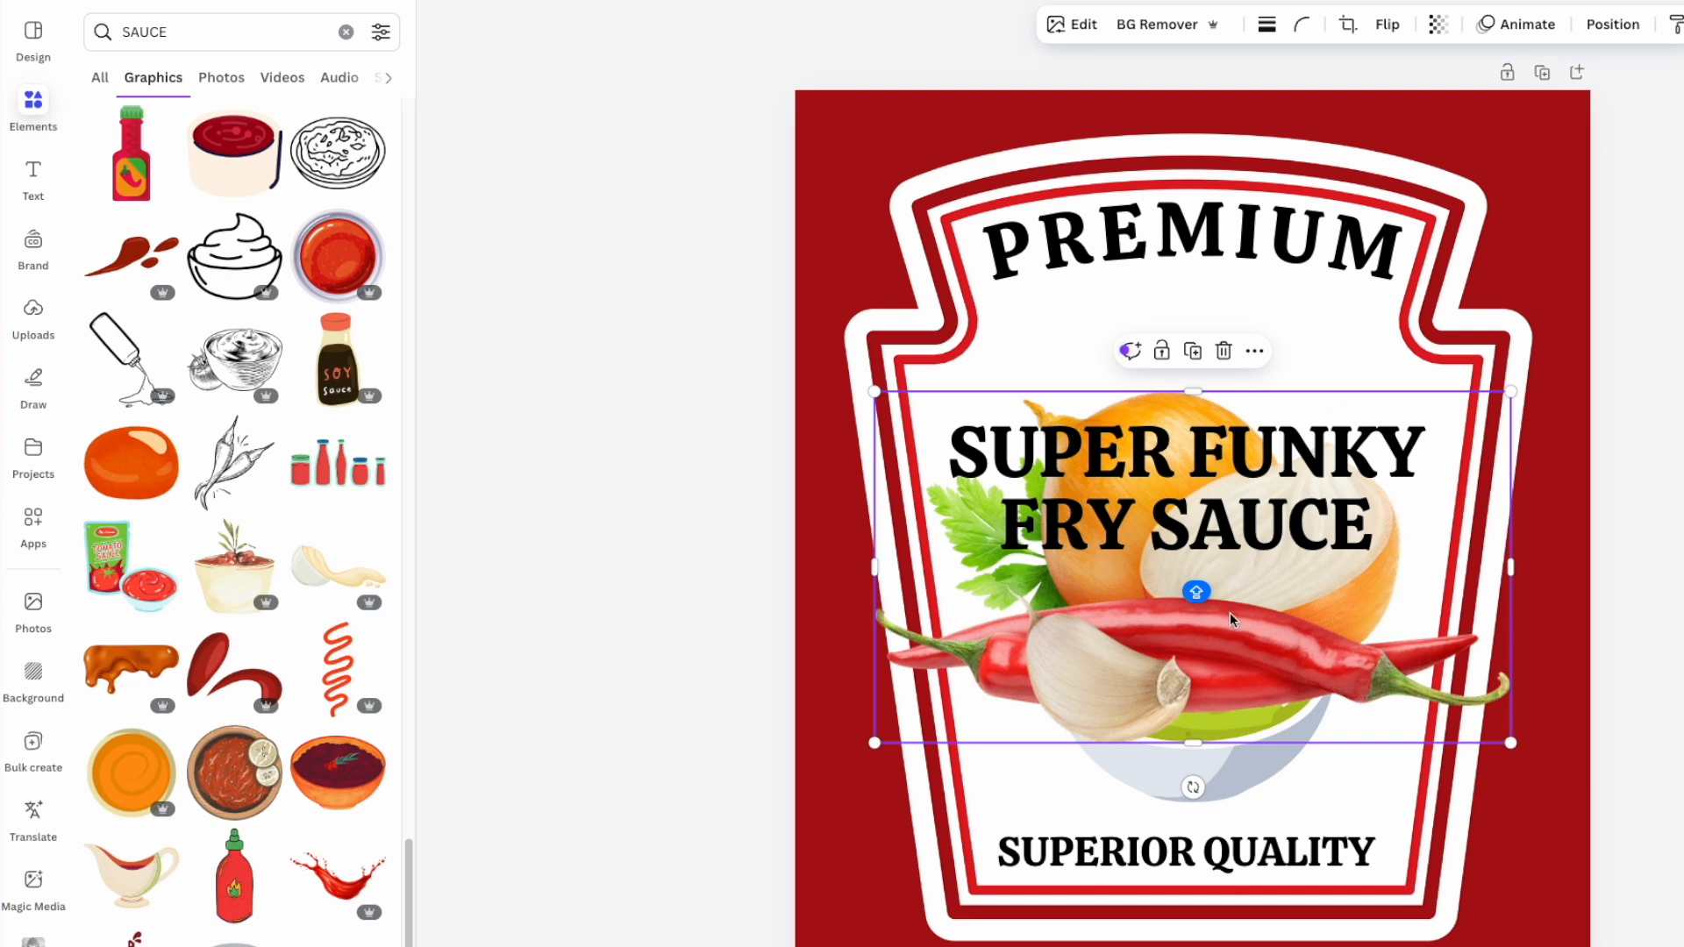
{"action": "key", "text": "Delete"}
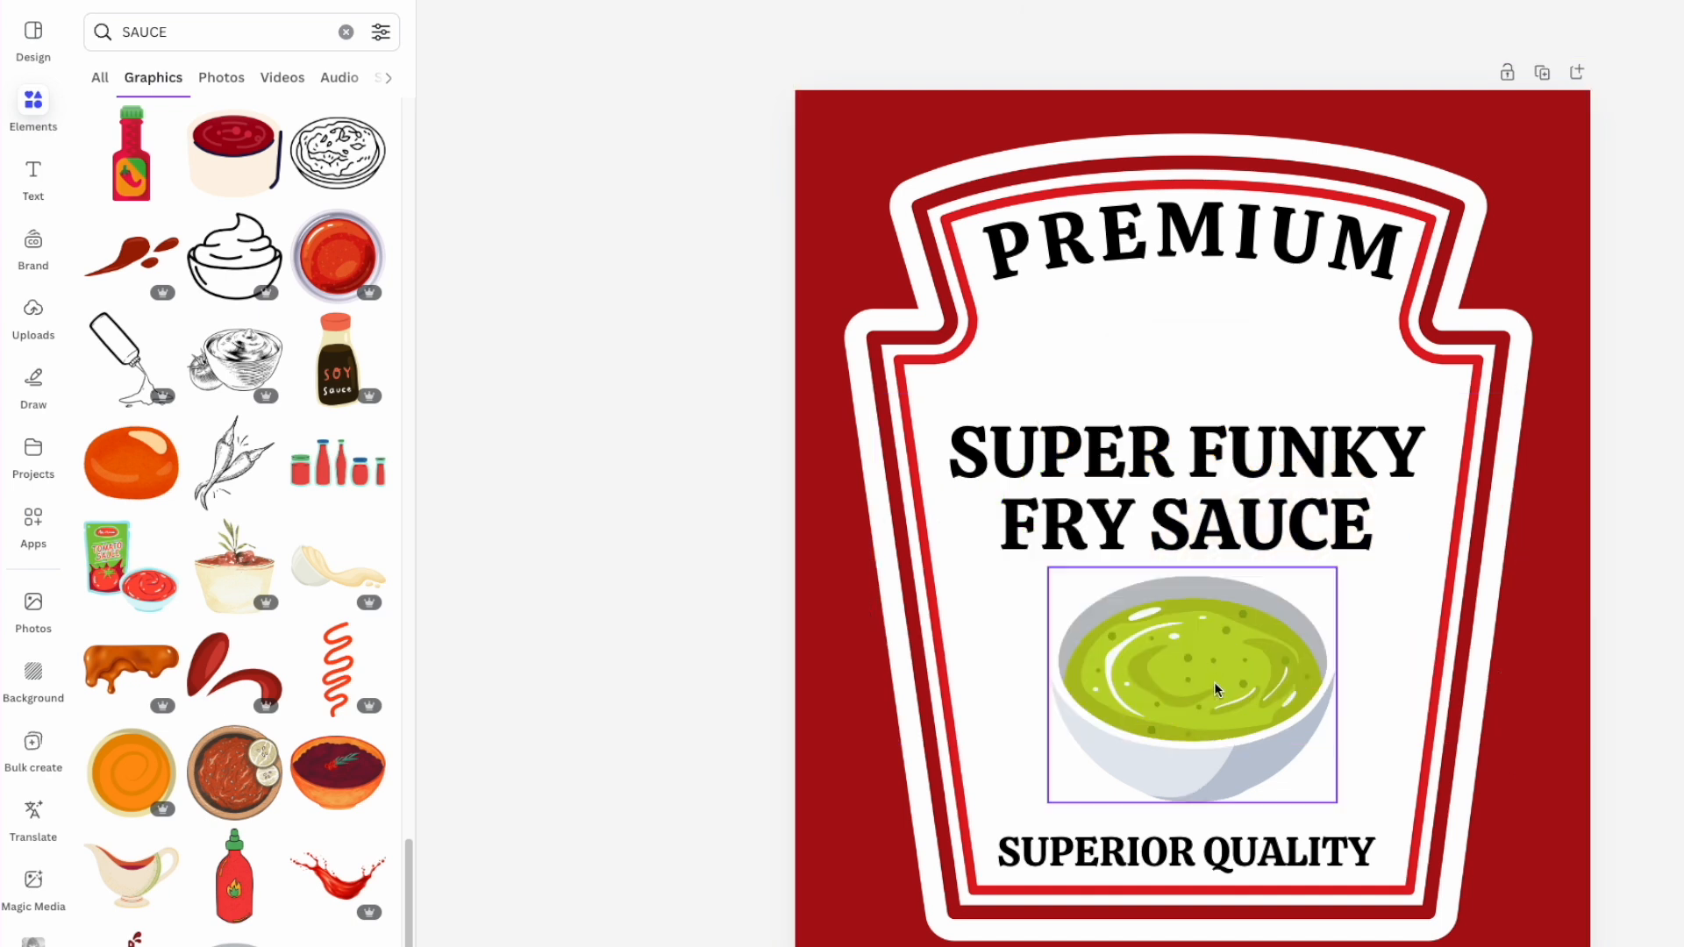
{"action": "scroll", "coordinate": [342, 798], "scroll_direction": "down", "scroll_amount": 1}
{"action": "left_click", "coordinate": [311, 810]}
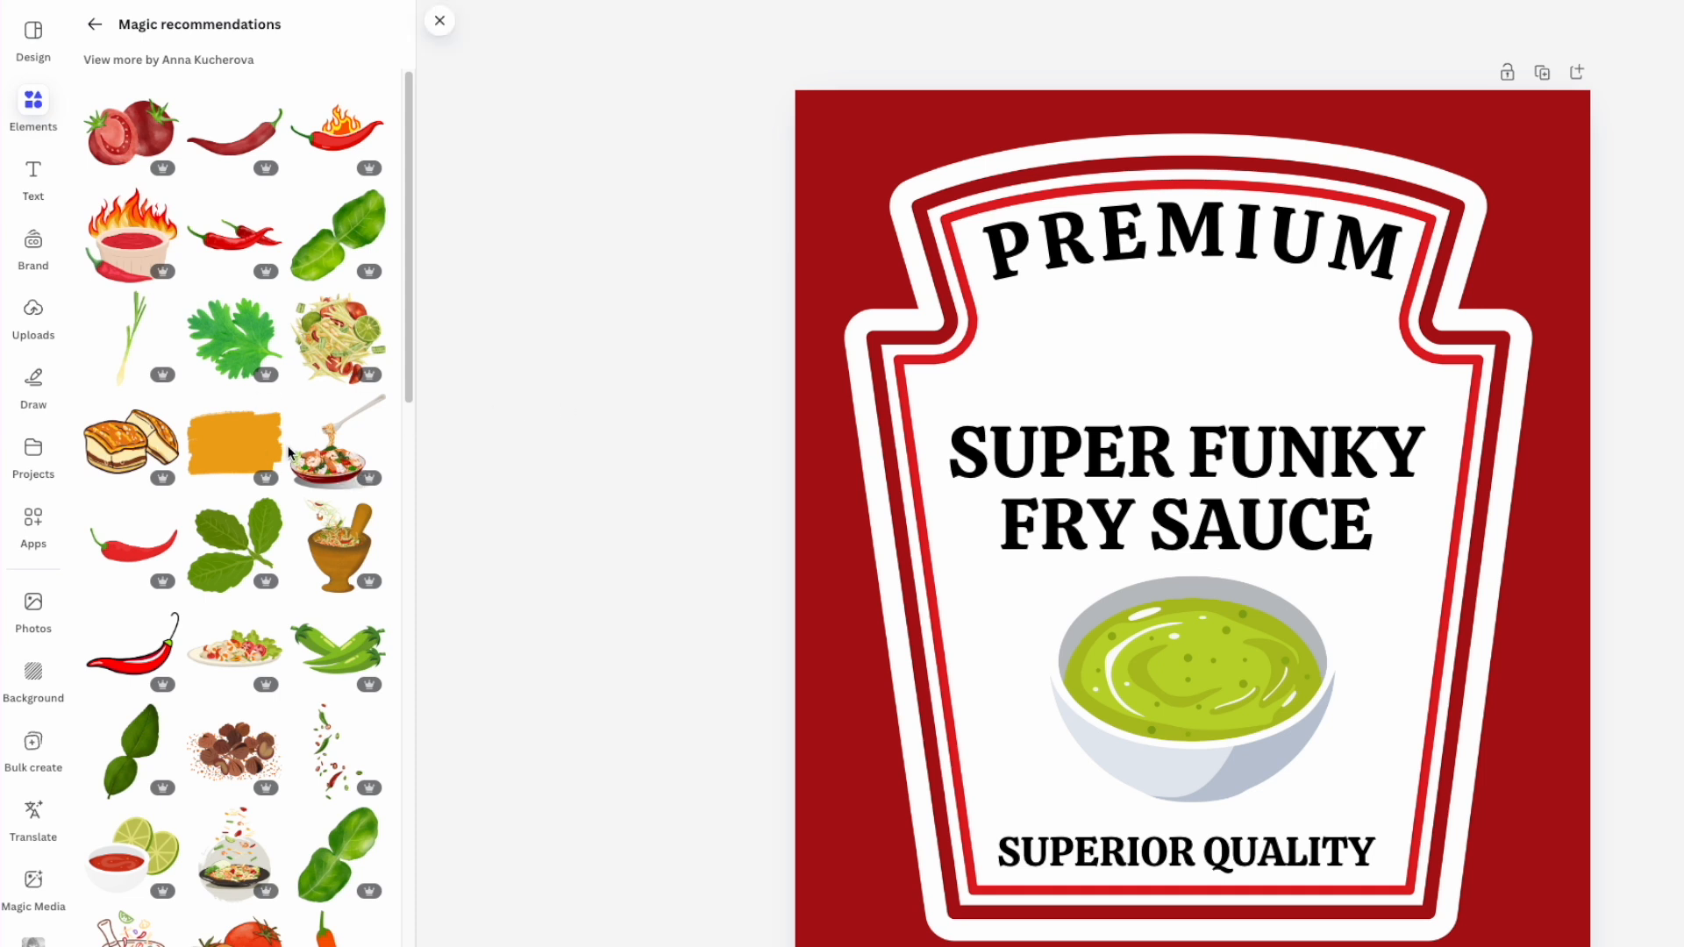
{"action": "left_click", "coordinate": [344, 643]}
{"action": "left_click_drag", "start_coordinate": [1300, 601], "coordinate": [1353, 671]}
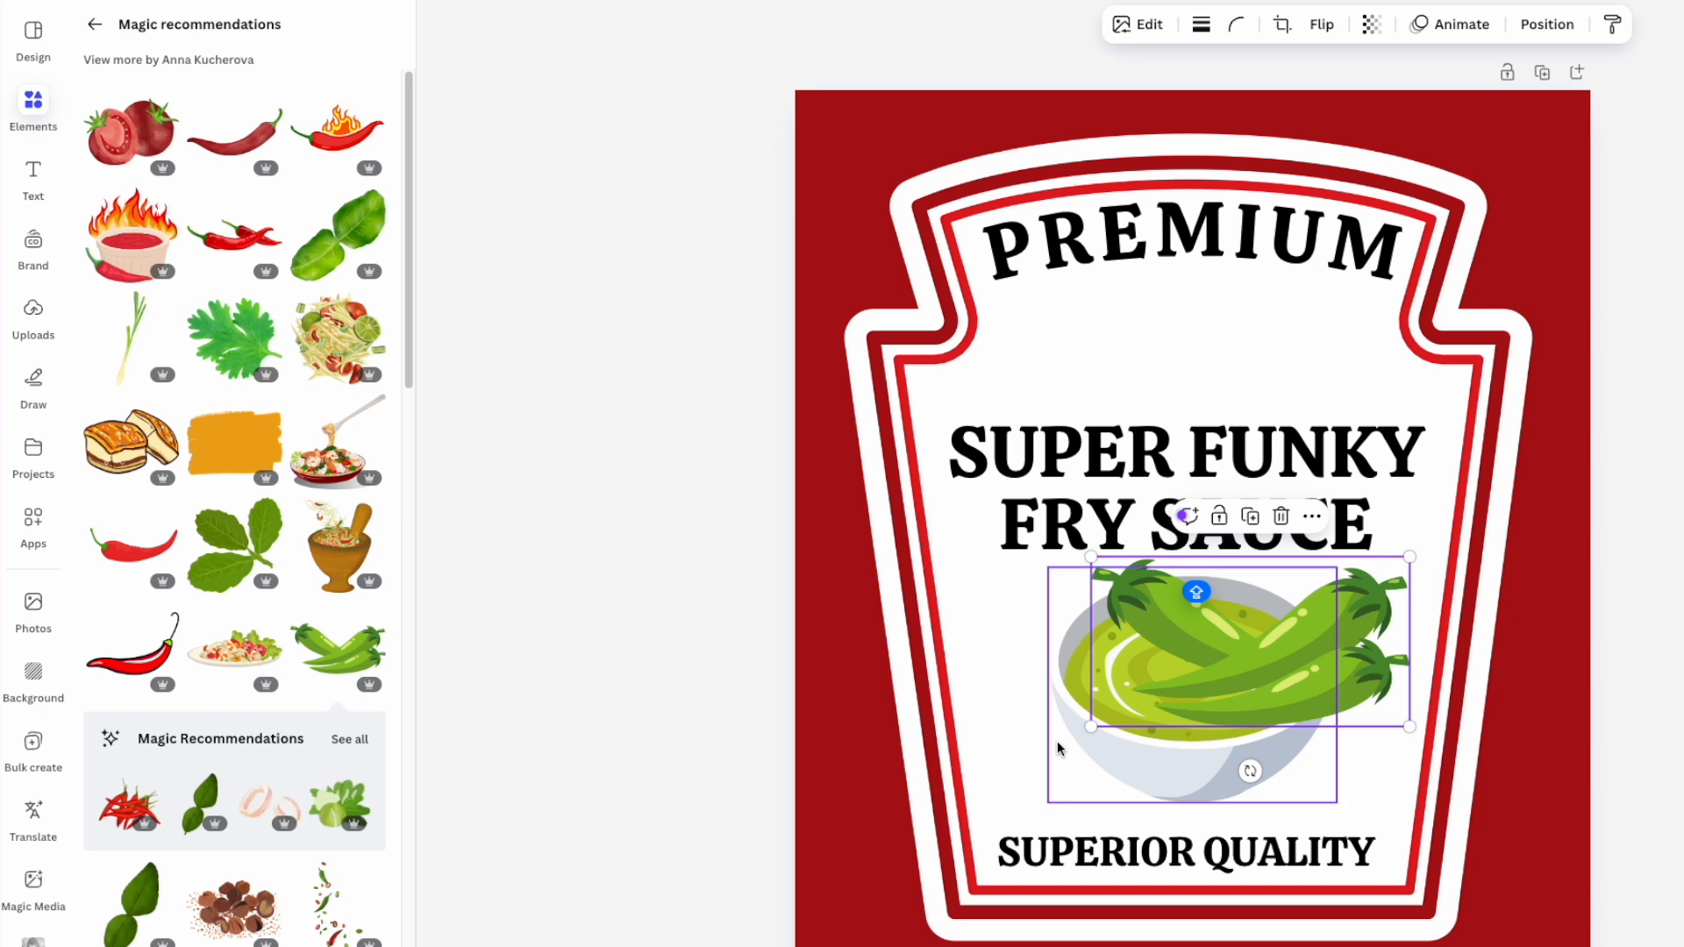
{"action": "left_click", "coordinate": [1061, 690]}
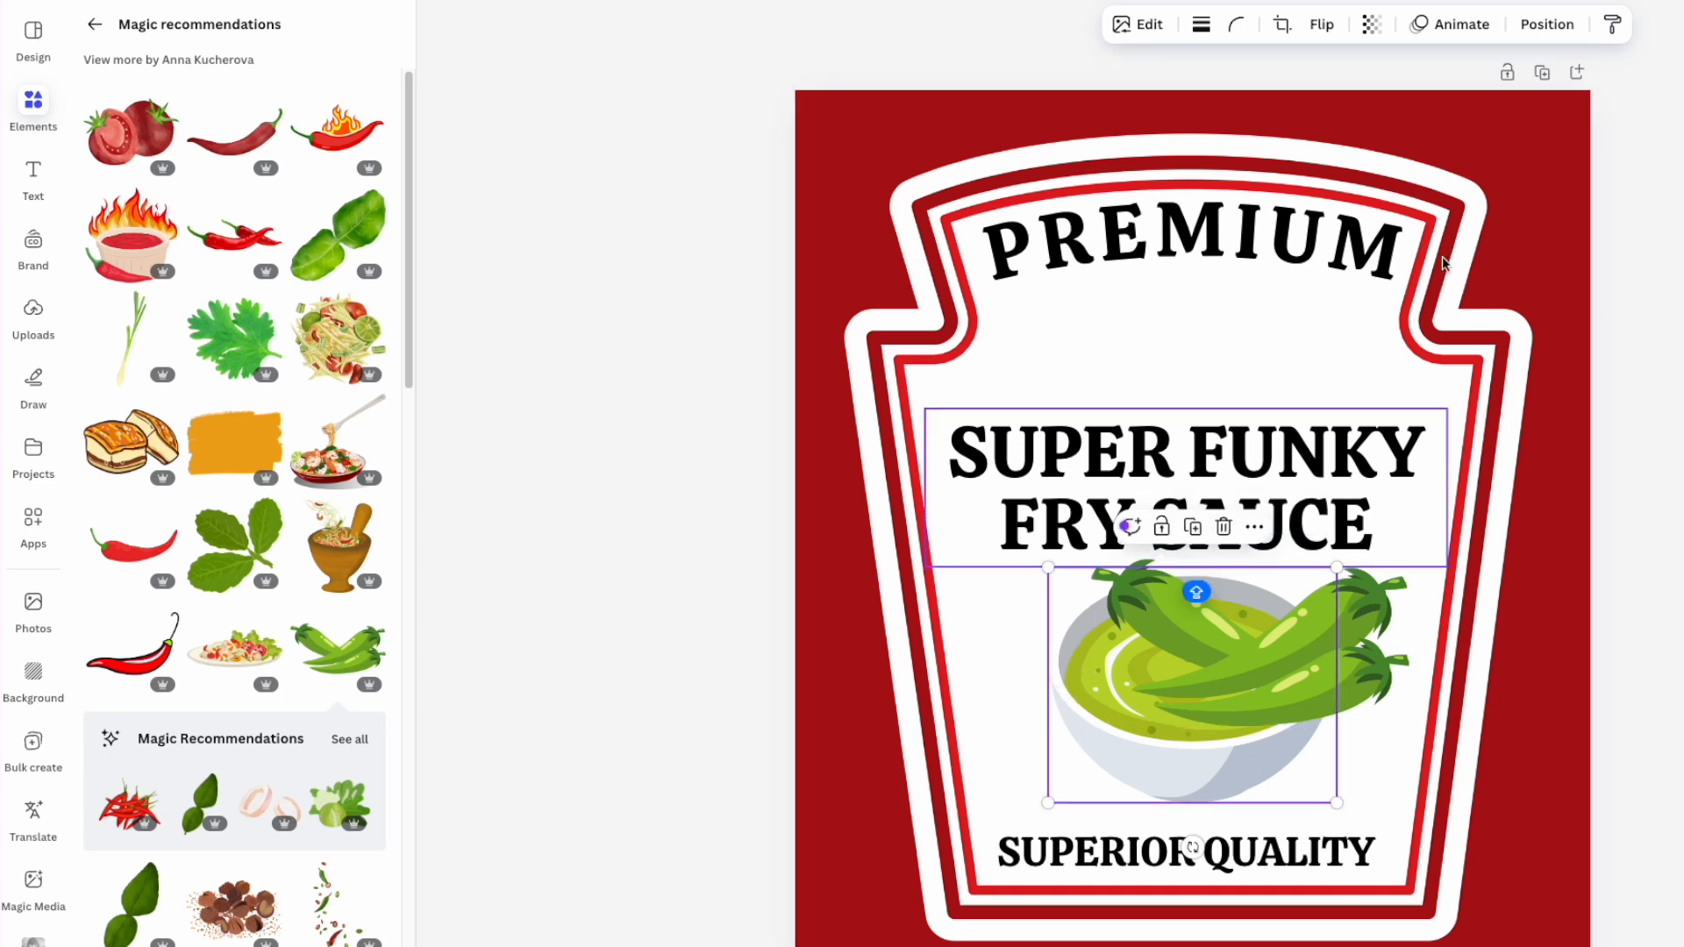
- Bring the sauce bowl to the front and shift it slightly left
{"action": "left_click", "coordinate": [1547, 25]}
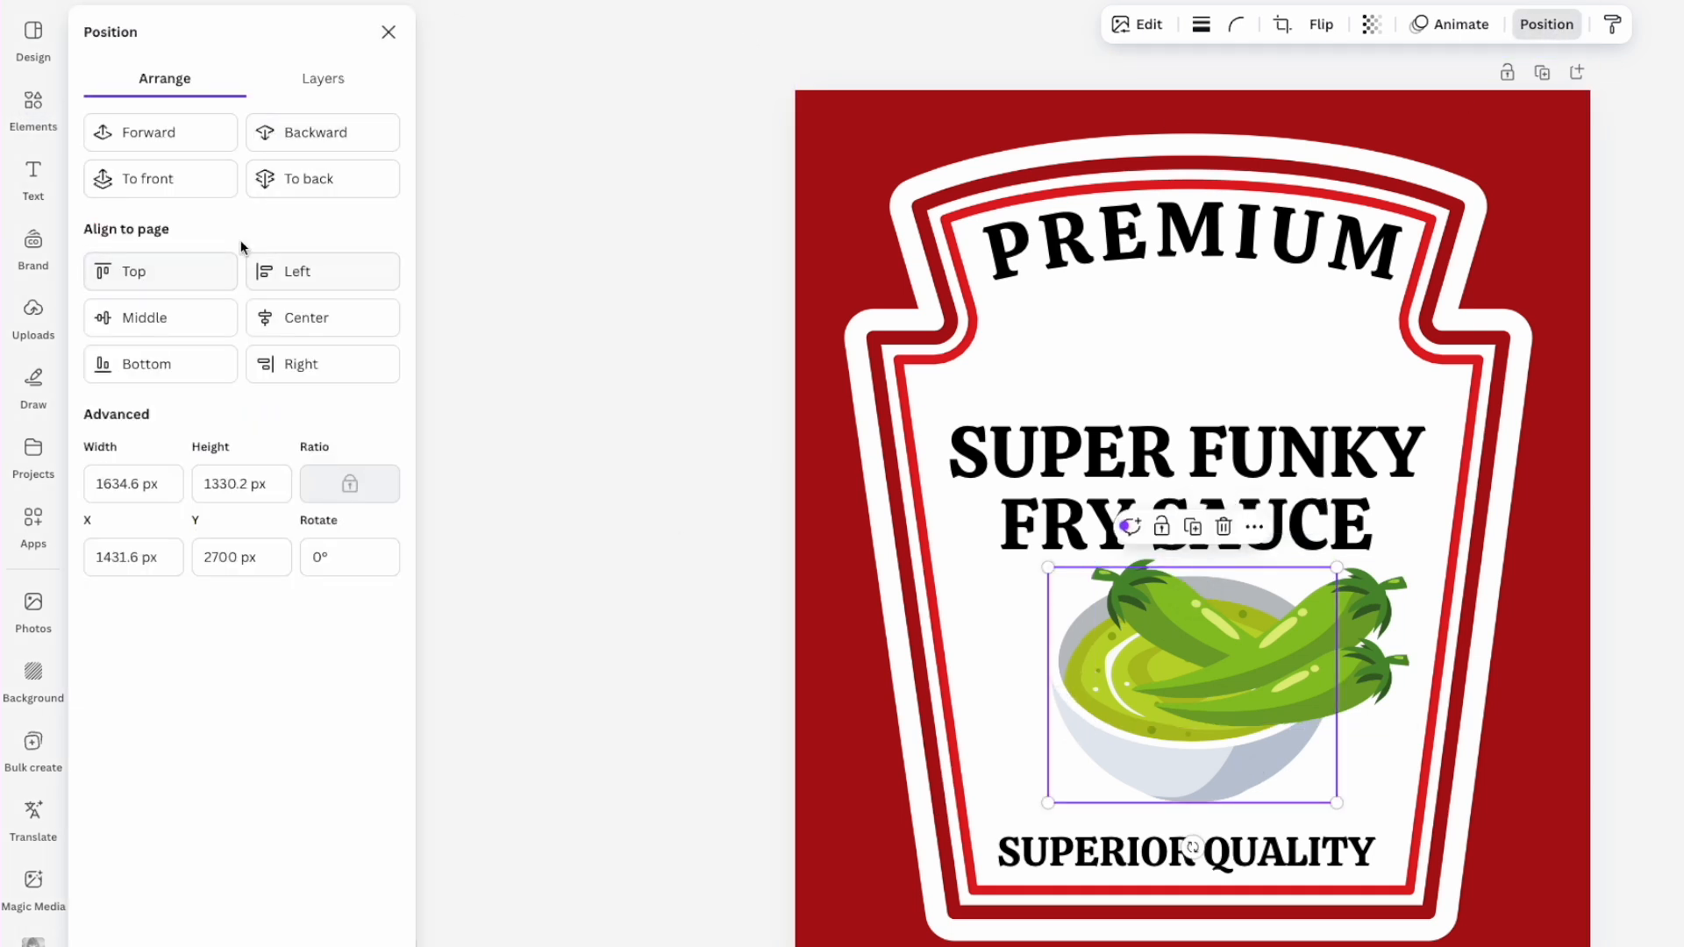
{"action": "left_click", "coordinate": [164, 178]}
{"action": "left_click_drag", "start_coordinate": [1298, 733], "coordinate": [1256, 722]}
- Mirror the chili bunch horizontally and tuck chilies behind both sides of the bowl
{"action": "left_click_drag", "start_coordinate": [1365, 718], "coordinate": [1207, 675]}
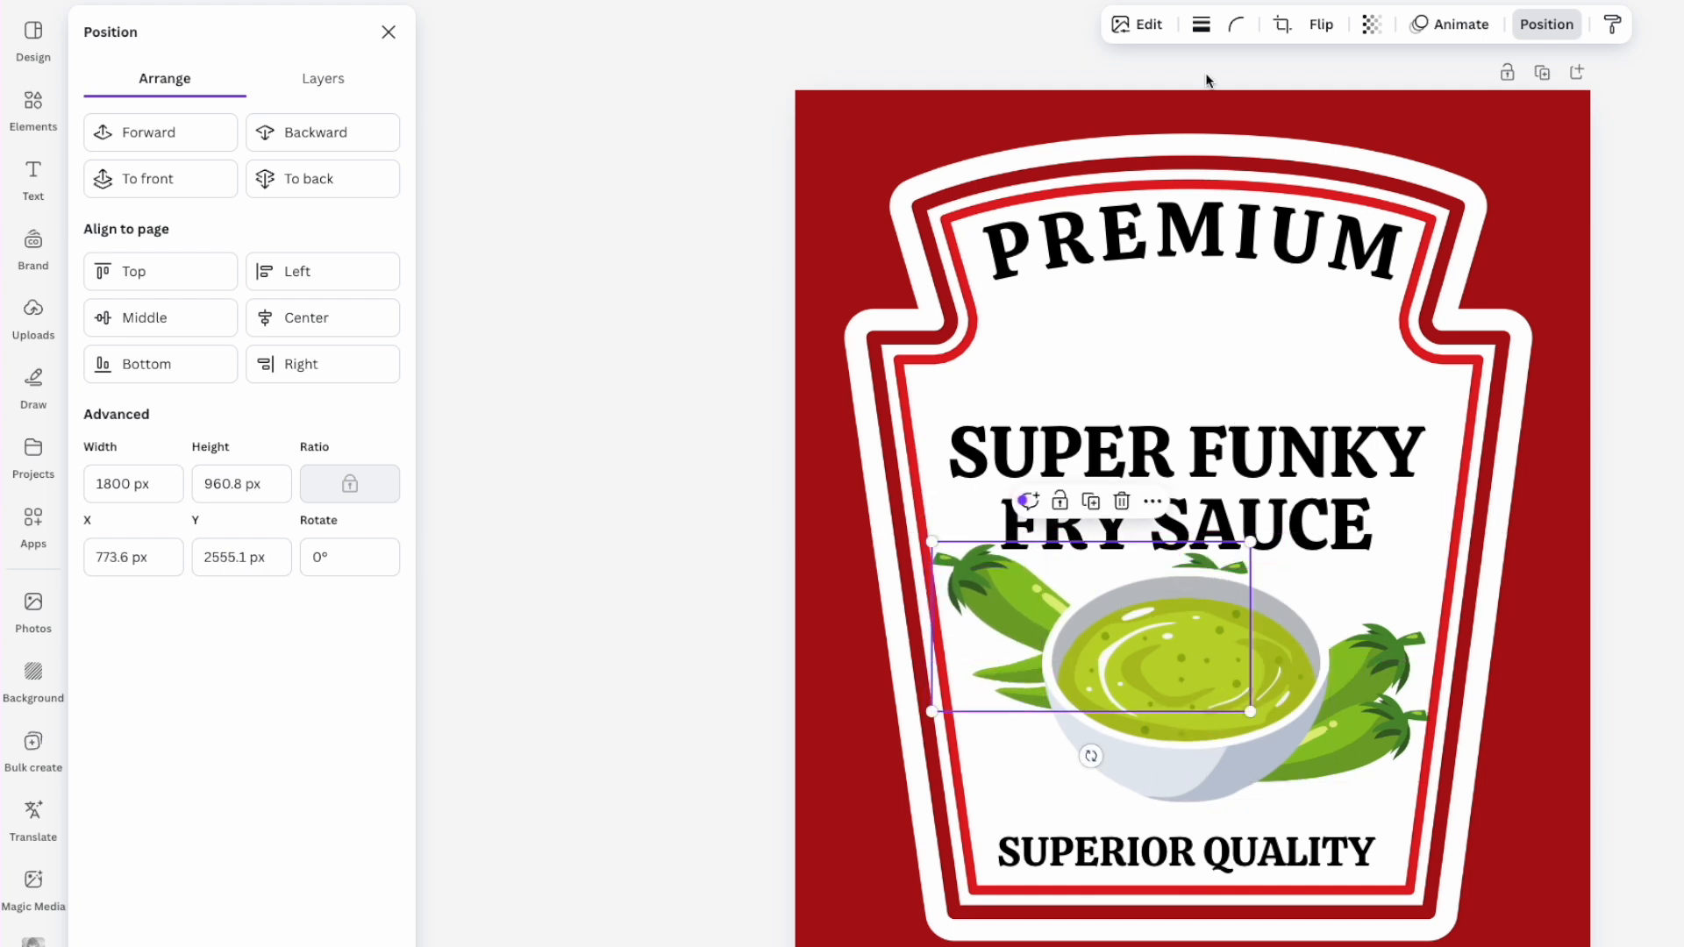
{"action": "left_click", "coordinate": [1316, 26]}
{"action": "left_click", "coordinate": [1300, 75]}
{"action": "left_click_drag", "start_coordinate": [990, 623], "coordinate": [1012, 696]}
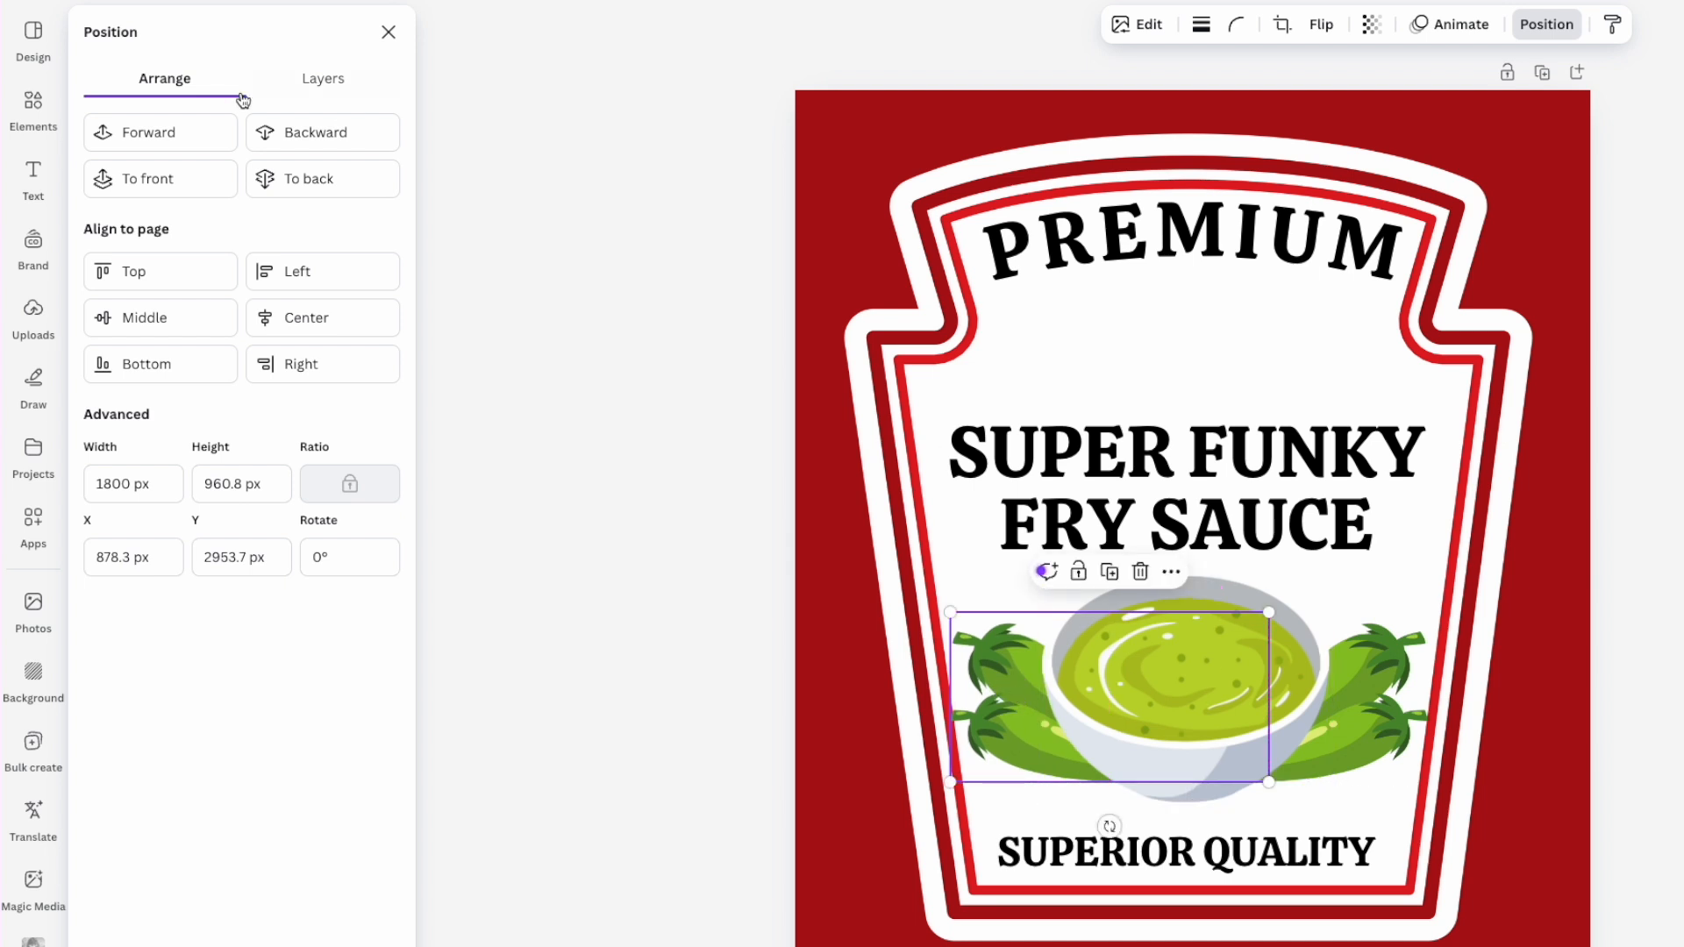
{"action": "left_click", "coordinate": [767, 136]}
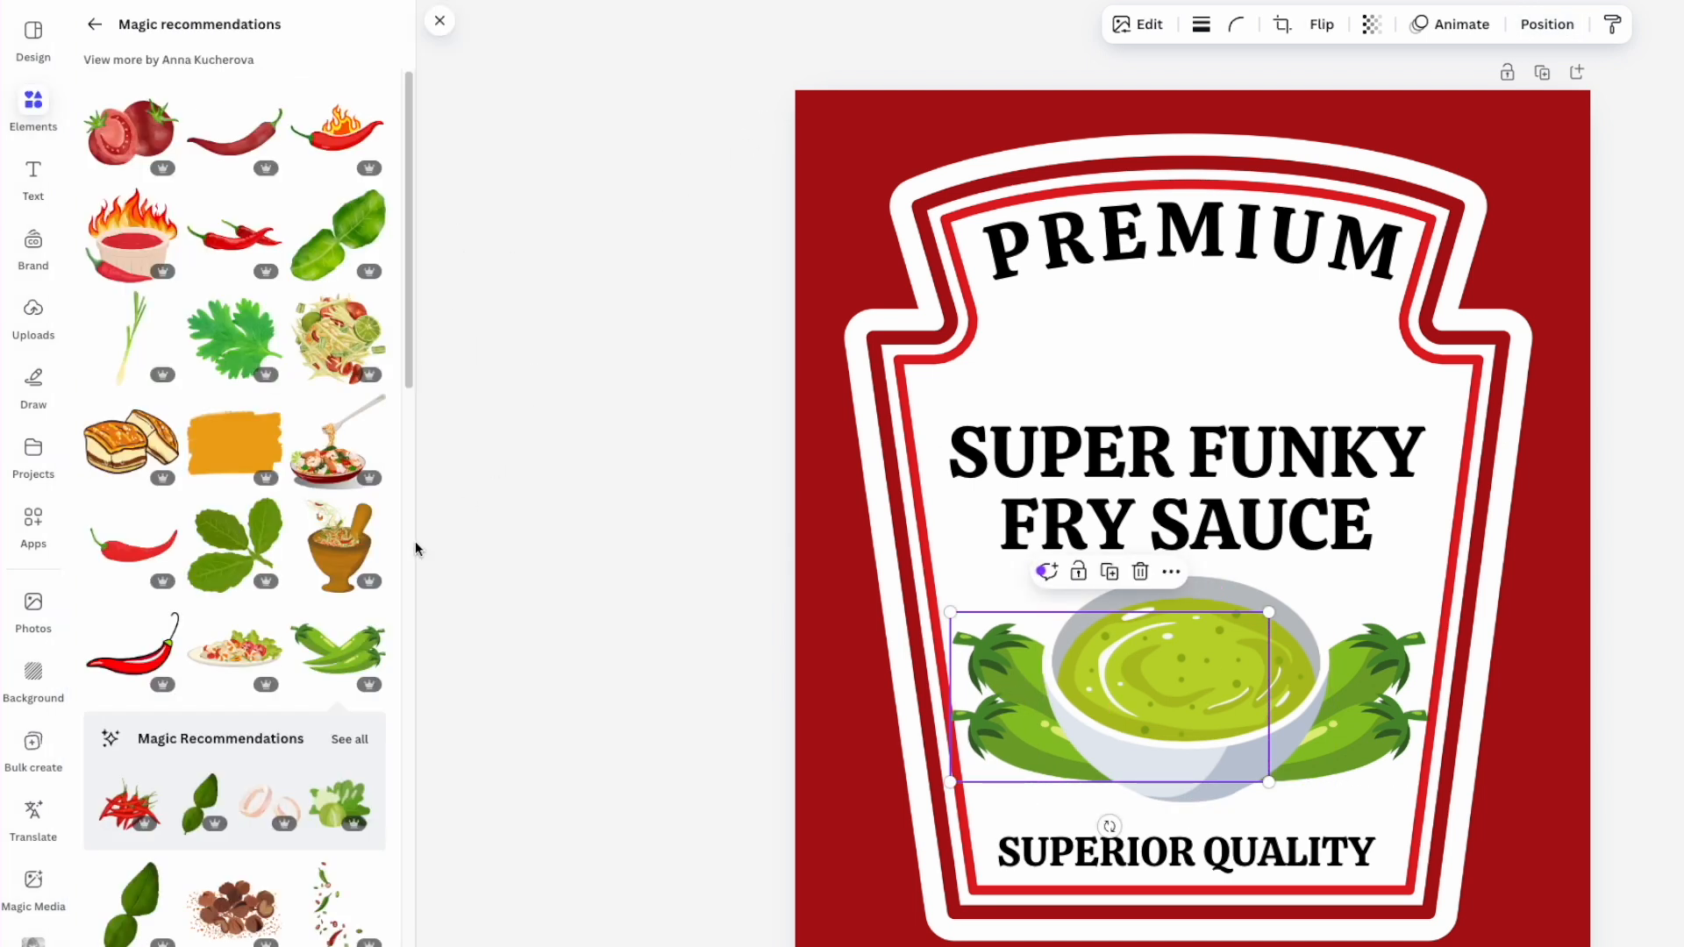
- Add a small cilantro sprig, after discarding onion rings, at the bowl's right side
{"action": "scroll", "coordinate": [222, 597], "scroll_direction": "down", "scroll_amount": 1}
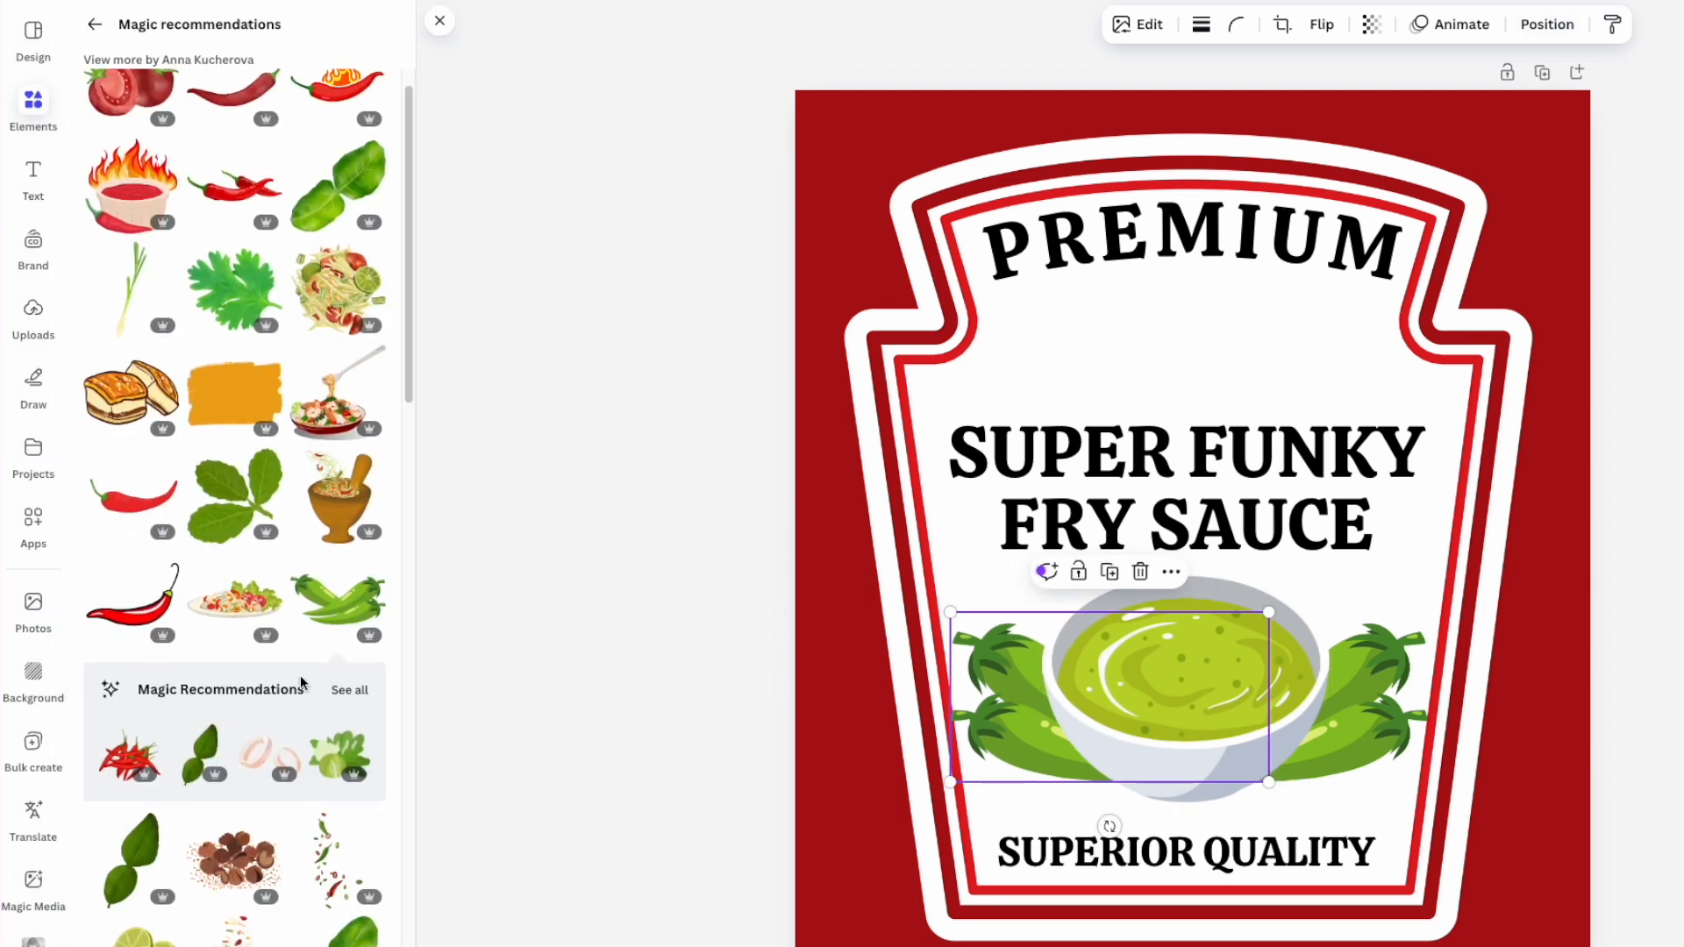
{"action": "scroll", "coordinate": [316, 693], "scroll_direction": "down", "scroll_amount": 3}
{"action": "left_click", "coordinate": [262, 507]}
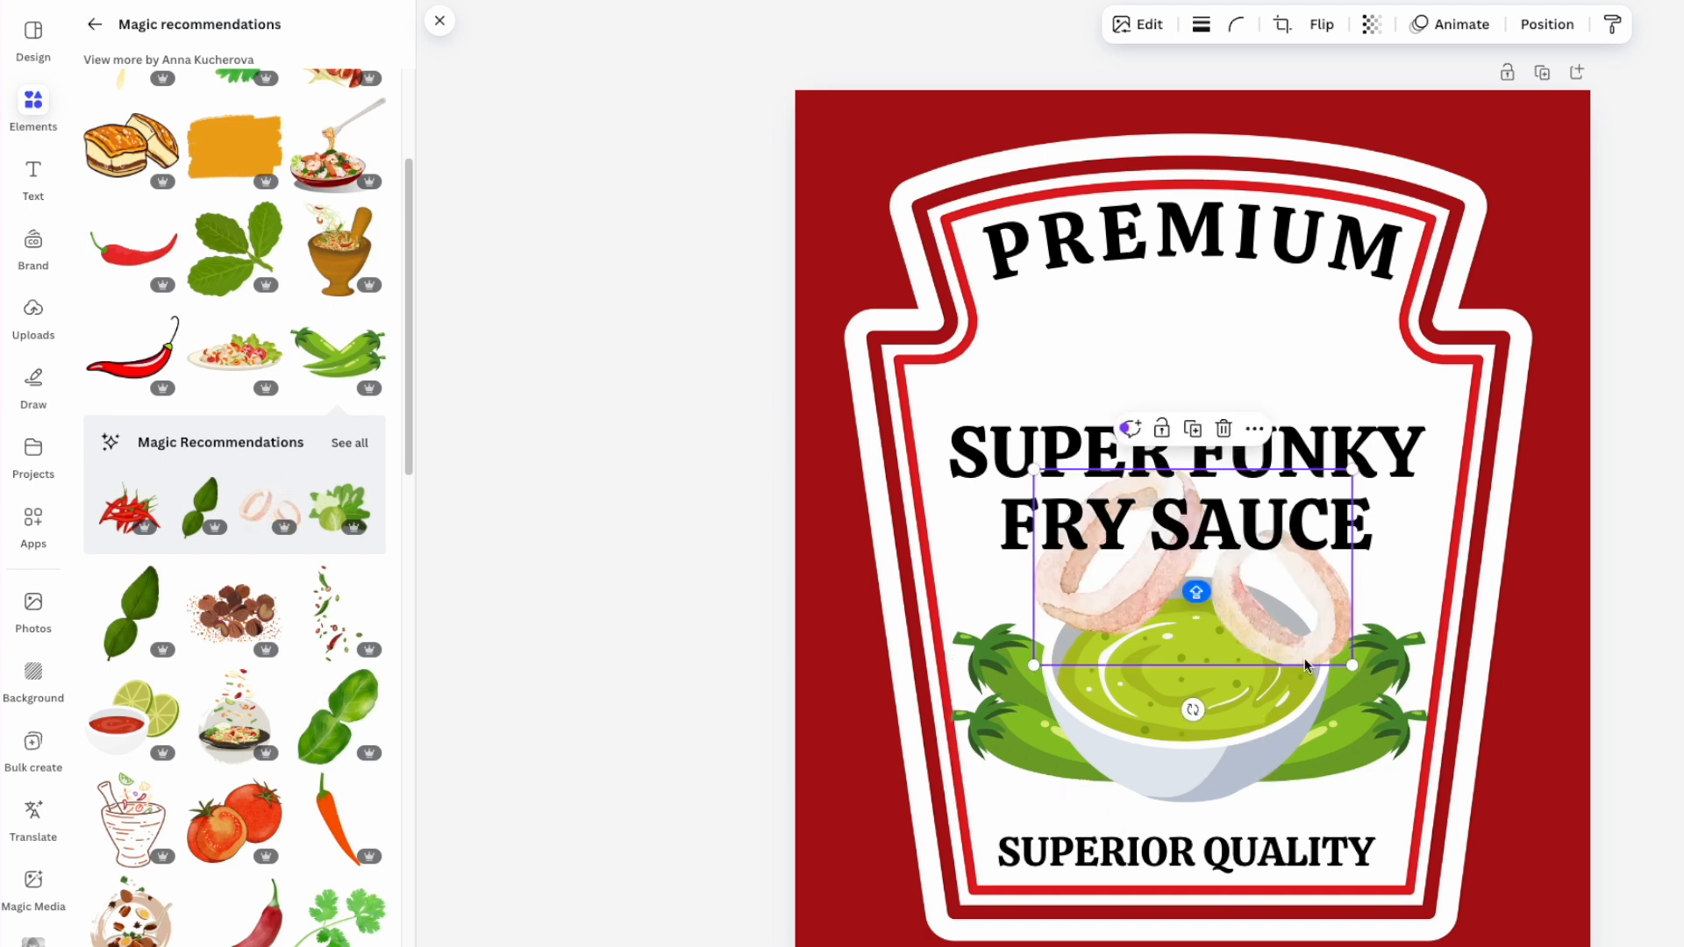
{"action": "key", "text": "Delete"}
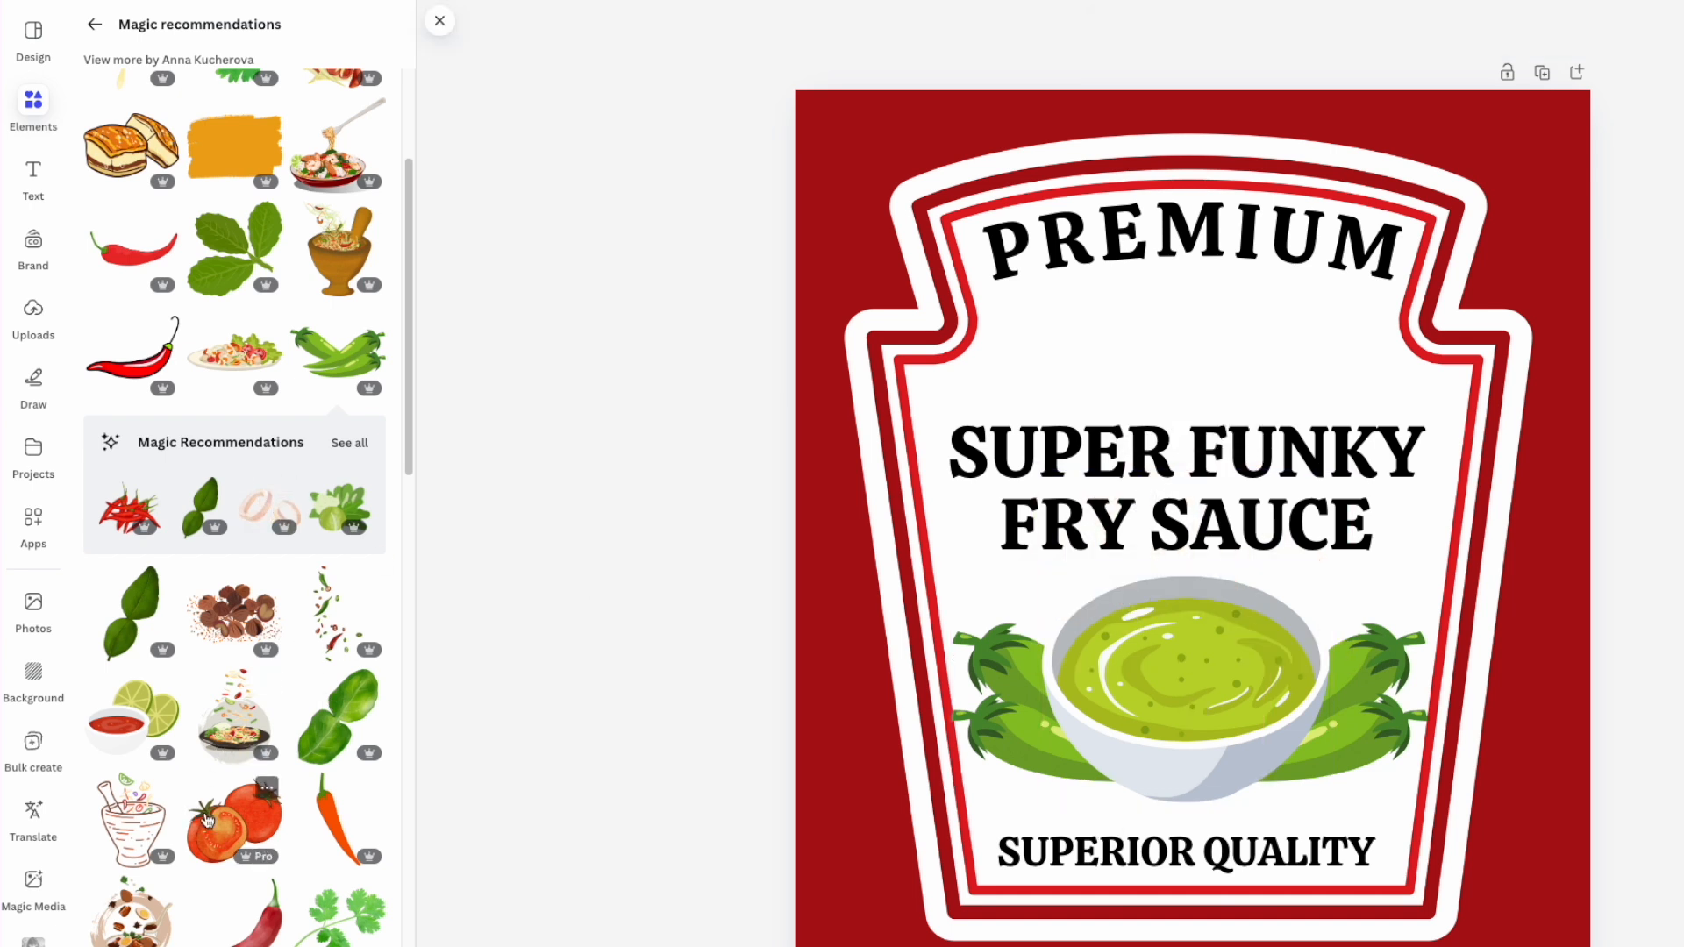
{"action": "scroll", "coordinate": [207, 820], "scroll_direction": "down", "scroll_amount": 1}
{"action": "left_click", "coordinate": [339, 807]}
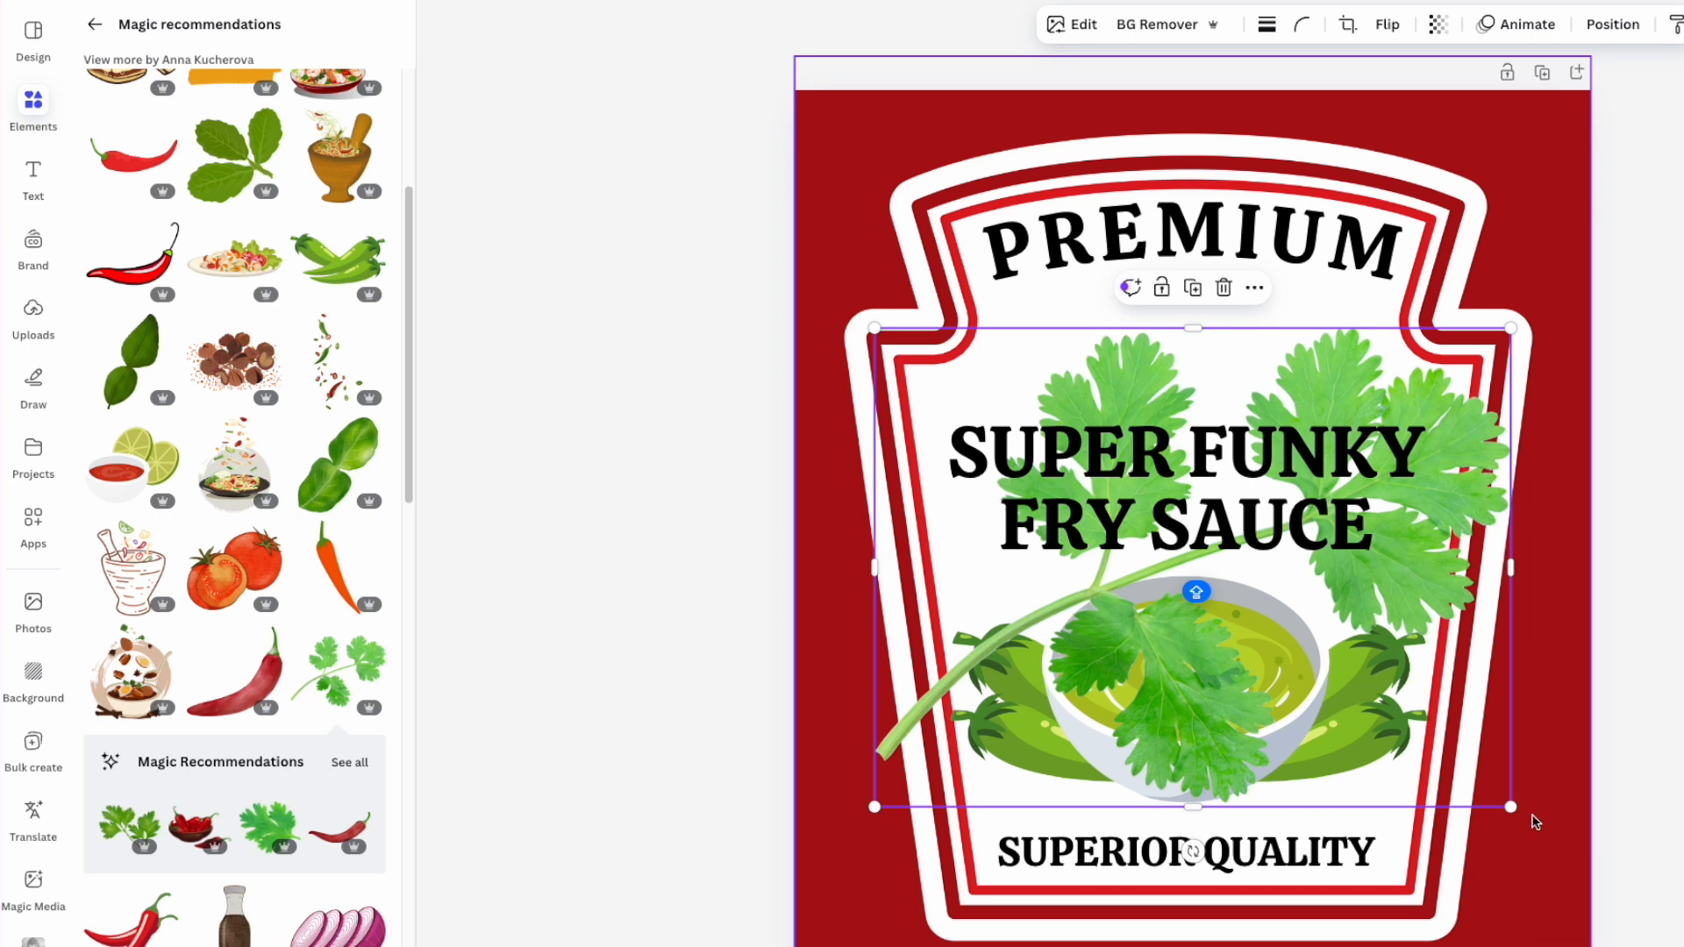
{"action": "left_click_drag", "start_coordinate": [1510, 807], "coordinate": [1050, 459]}
{"action": "left_click_drag", "start_coordinate": [906, 423], "coordinate": [1234, 647]}
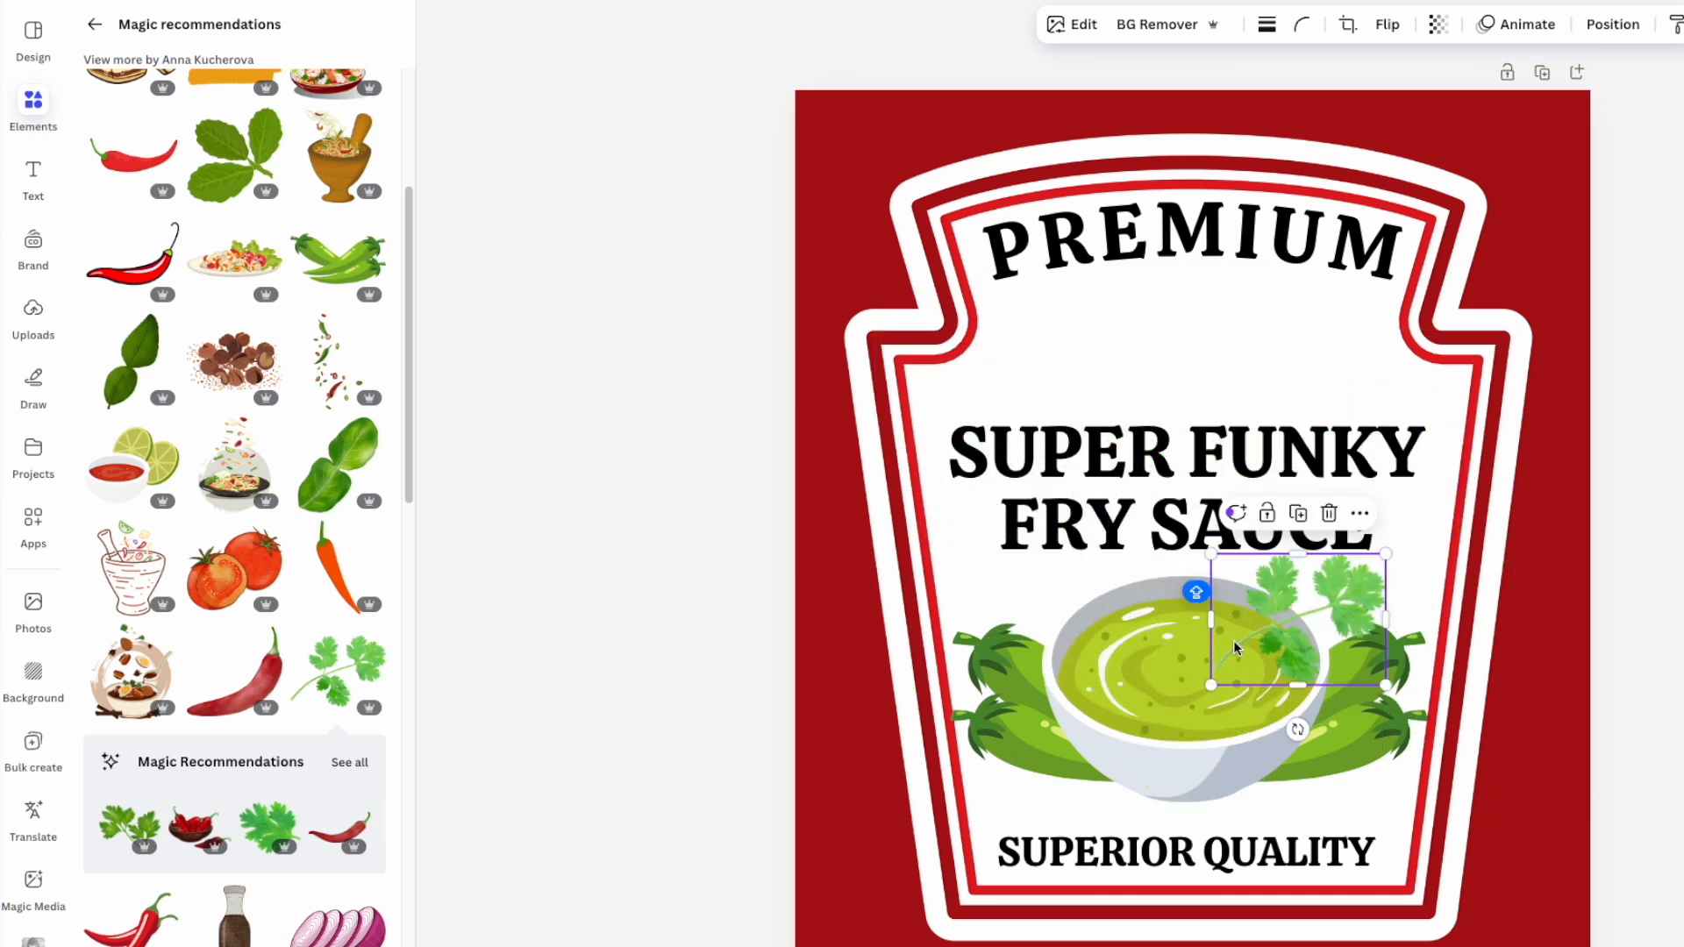
- Copy the cilantro sprig to the bowl's left side, mirrored horizontally
{"action": "left_click_drag", "start_coordinate": [1329, 603], "coordinate": [1127, 614]}
{"action": "left_click", "coordinate": [1386, 24]}
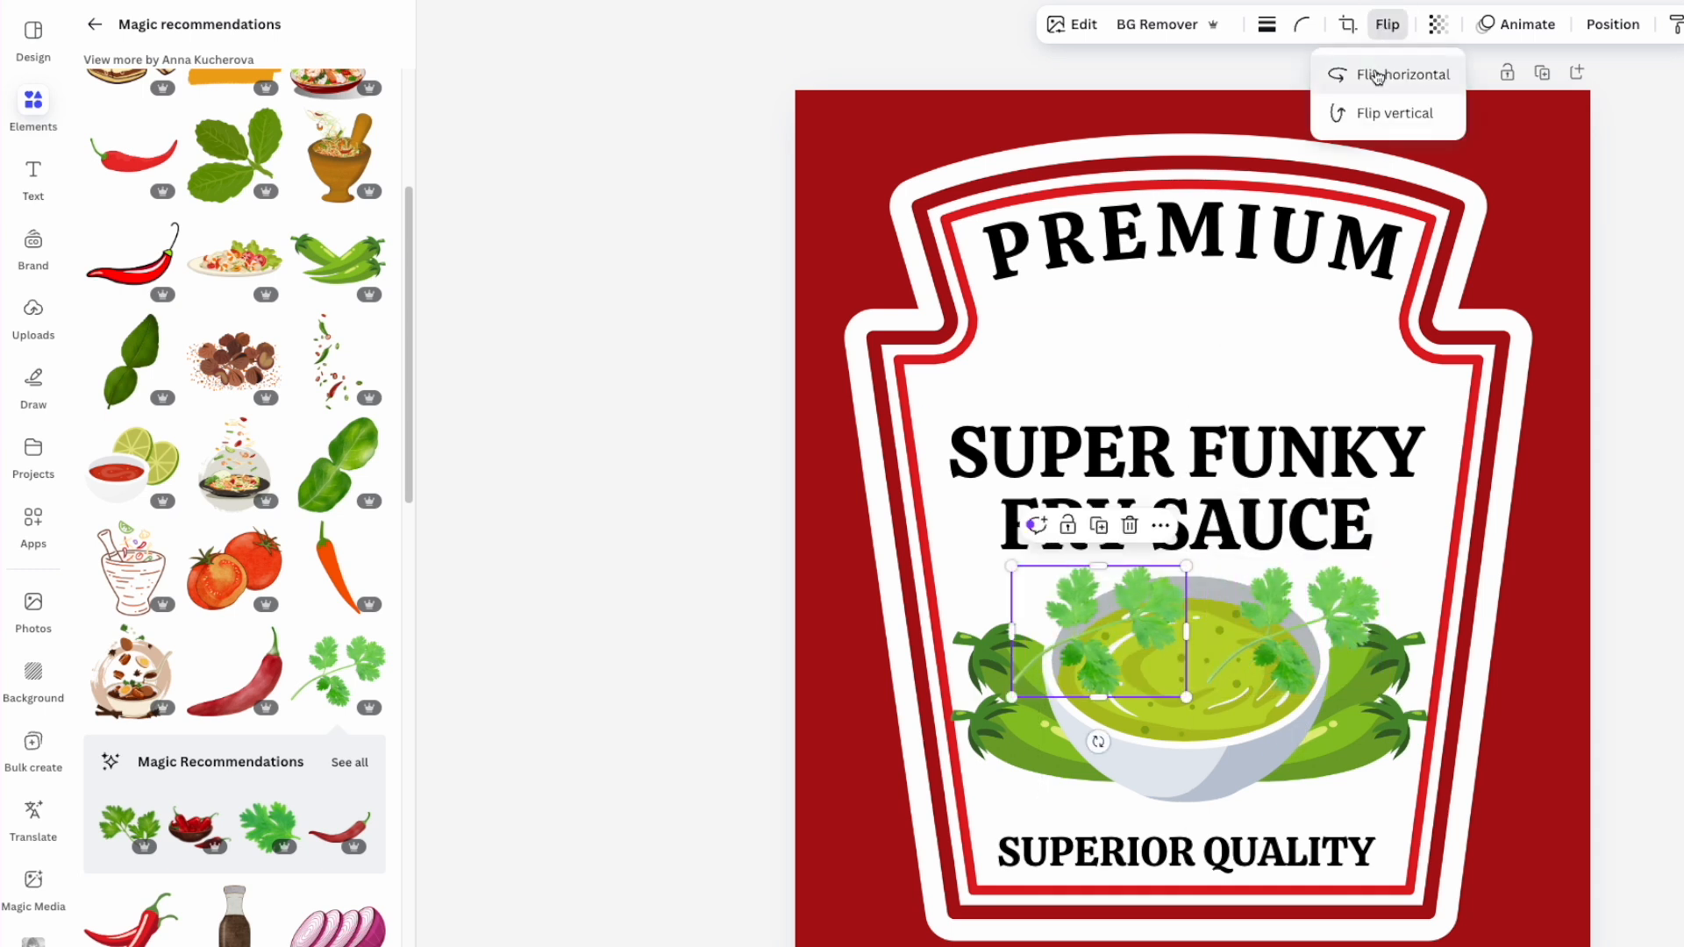
{"action": "left_click", "coordinate": [1374, 71]}
{"action": "left_click", "coordinate": [1035, 614]}
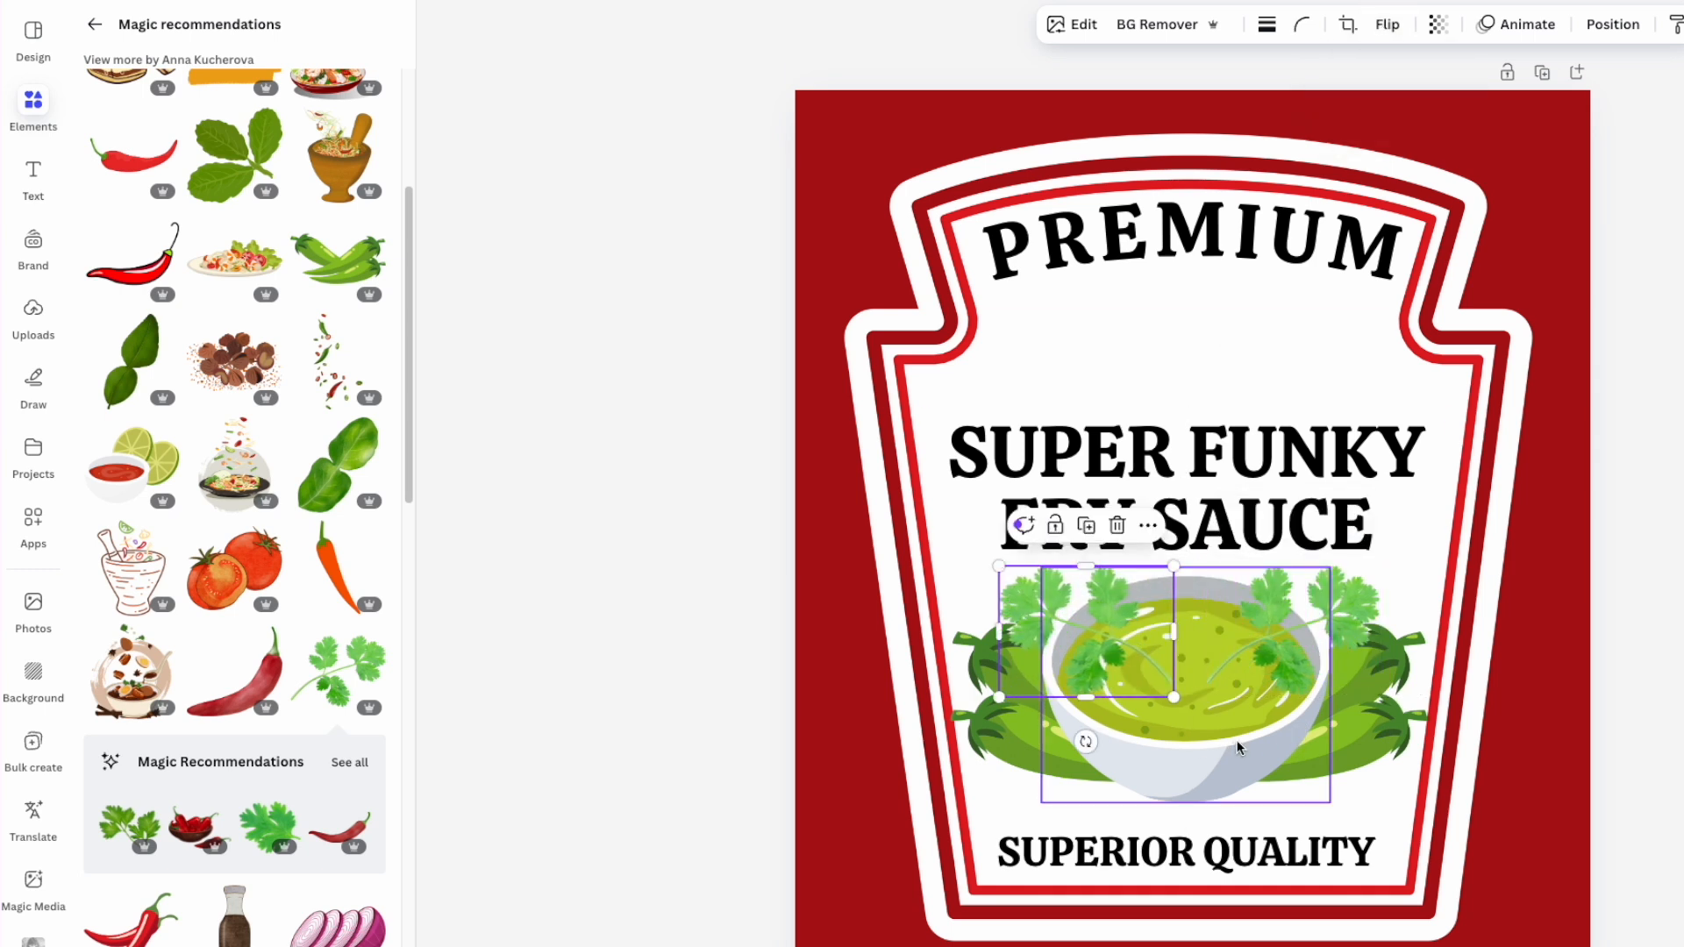
- Bring the sauce bowl in front of the cilantro sprigs
{"action": "left_click", "coordinate": [1199, 747]}
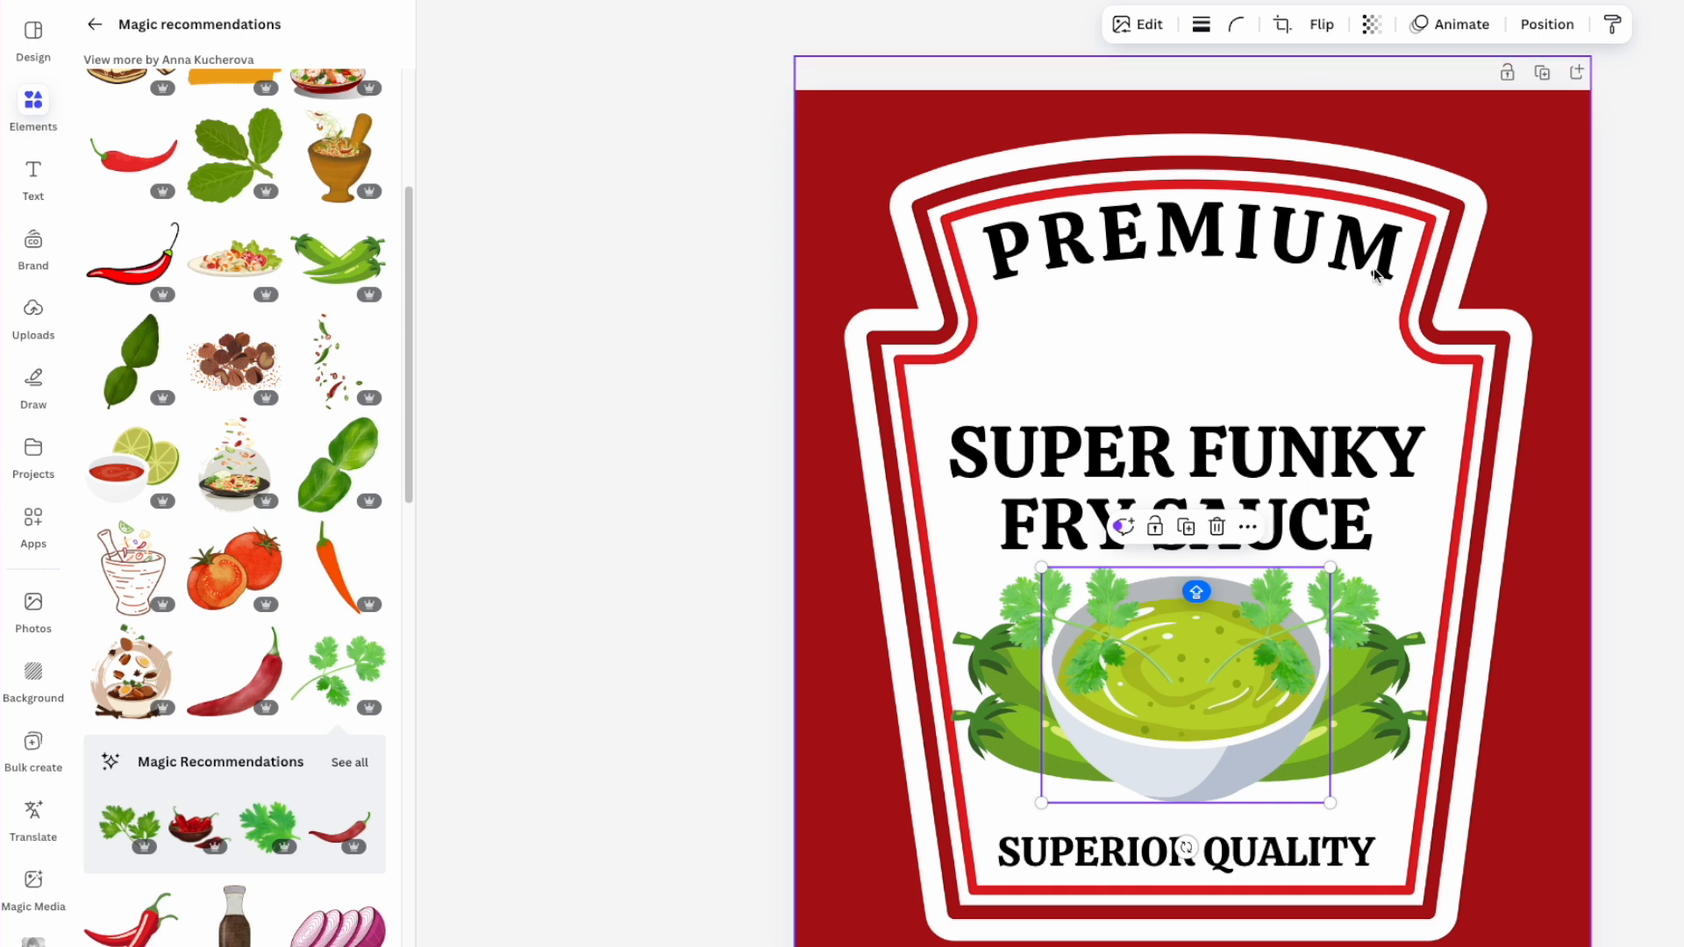
{"action": "left_click", "coordinate": [1548, 24]}
{"action": "left_click", "coordinate": [181, 175]}
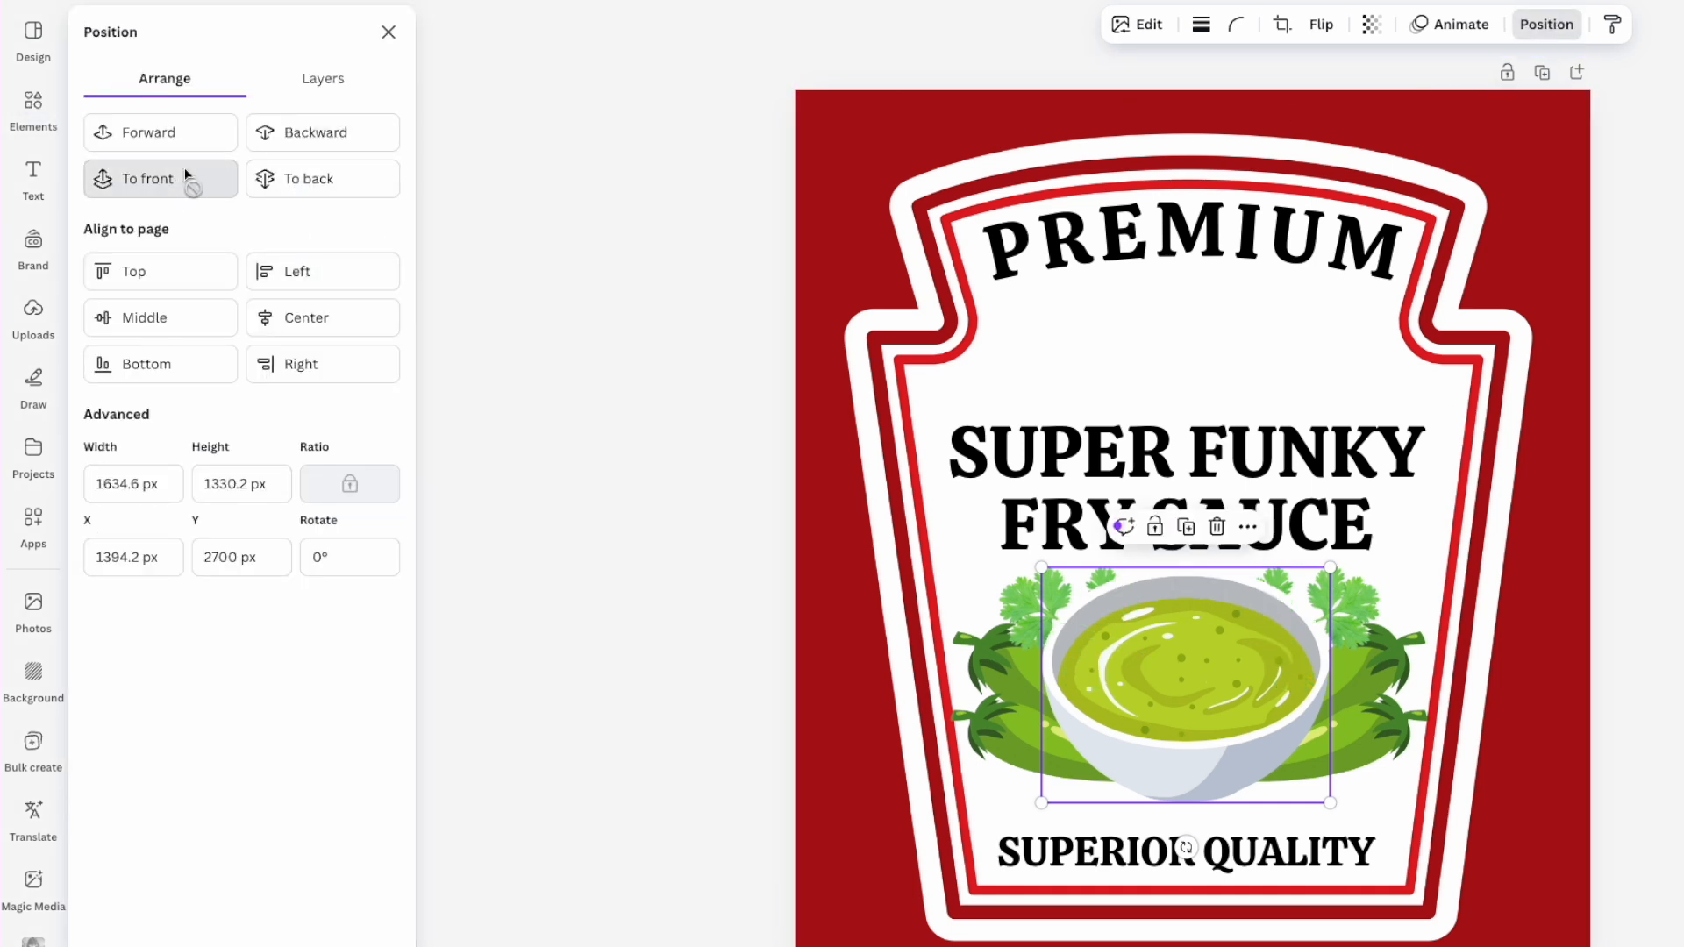
{"action": "left_click", "coordinate": [1639, 439]}
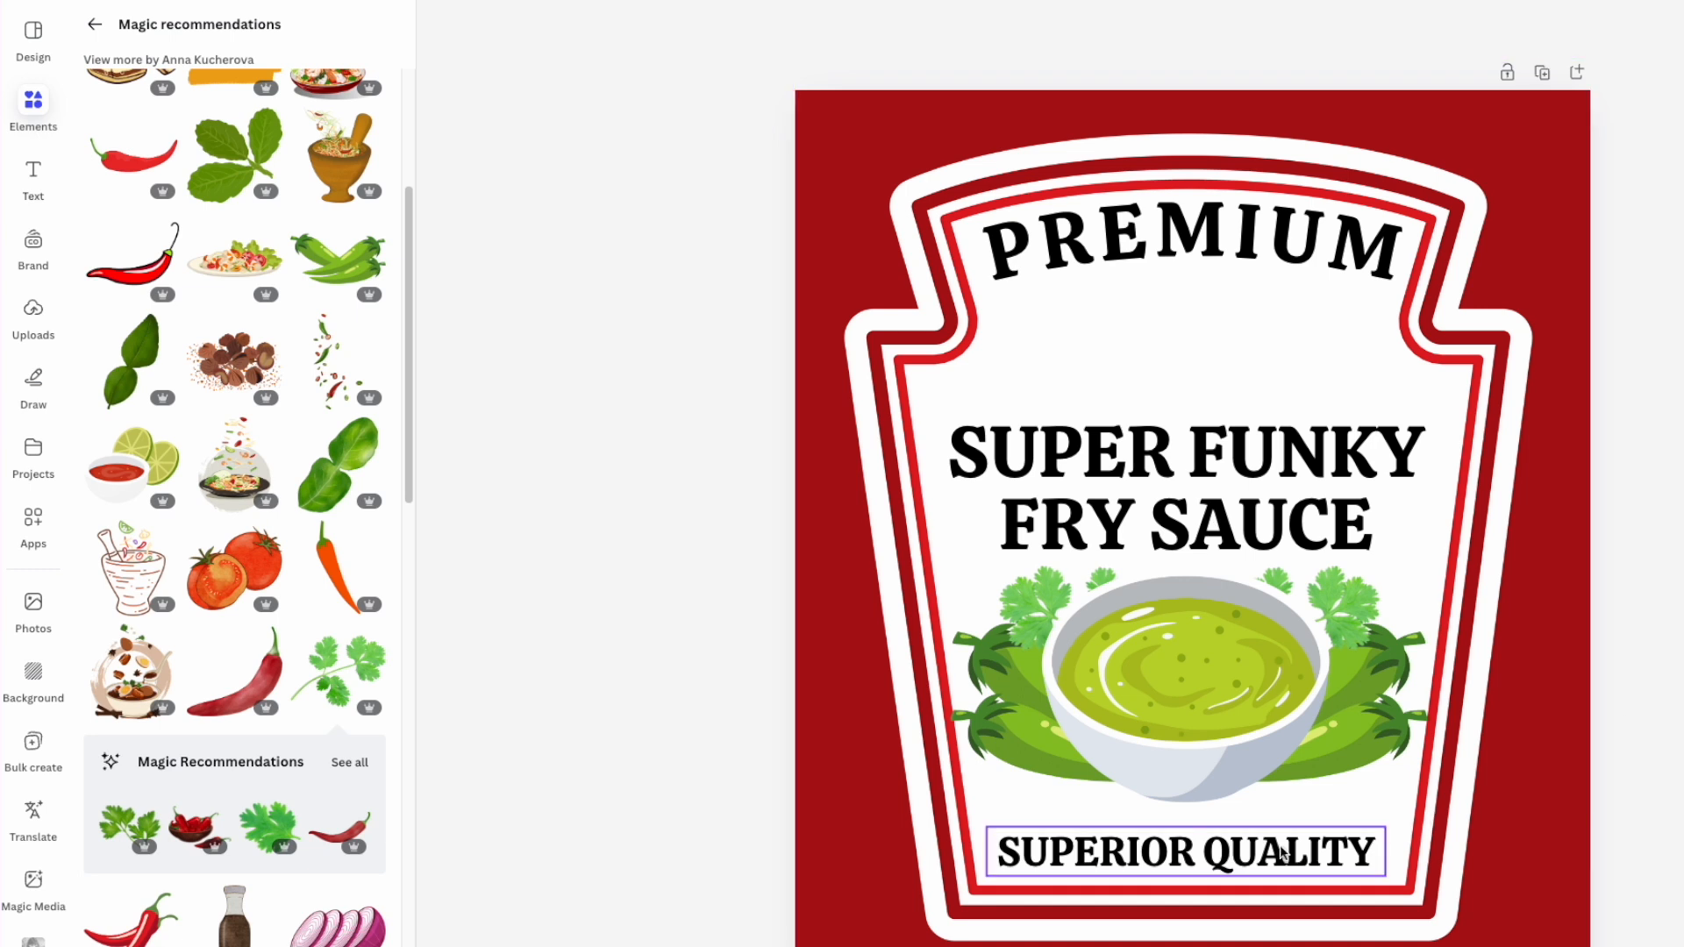
- Set the SUPERIOR QUALITY text colour to the dark red #ad1014 swatch
{"action": "left_click", "coordinate": [1184, 850]}
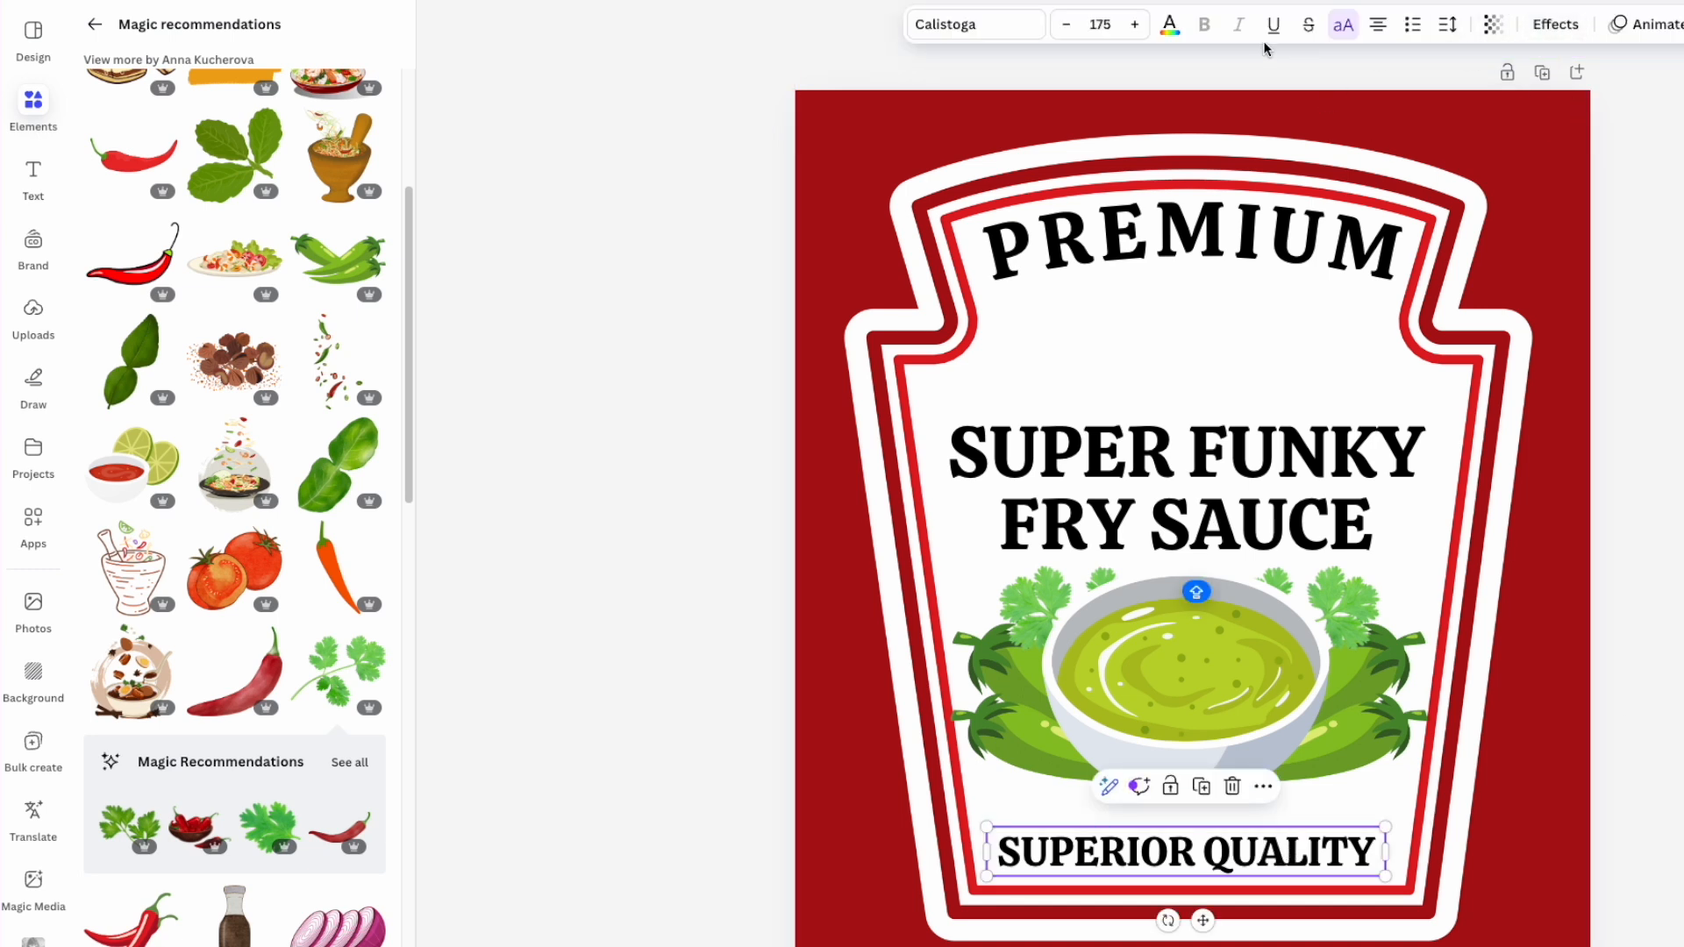
{"action": "left_click", "coordinate": [1170, 26]}
{"action": "left_click", "coordinate": [215, 180]}
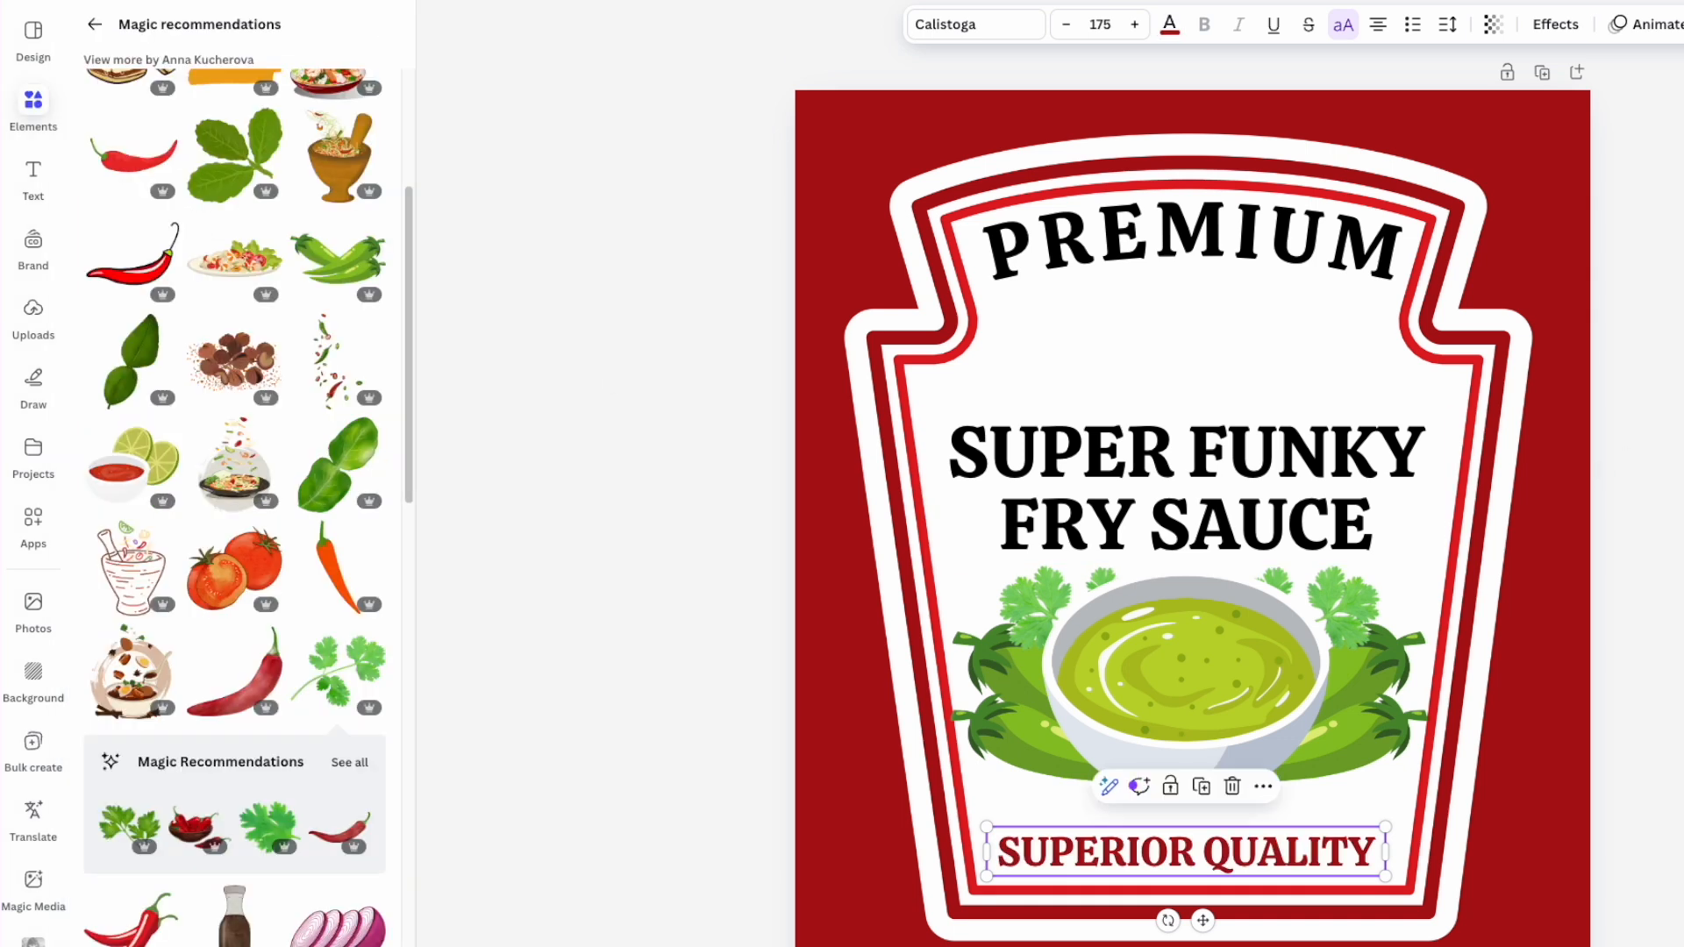
- Nudge the right pepper slightly down, then drag a copy of SUPERIOR QUALITY up under PREMIUM
{"action": "left_click", "coordinate": [1638, 561]}
{"action": "left_click_drag", "start_coordinate": [1358, 734], "coordinate": [1357, 749]}
{"action": "left_click", "coordinate": [1018, 743]}
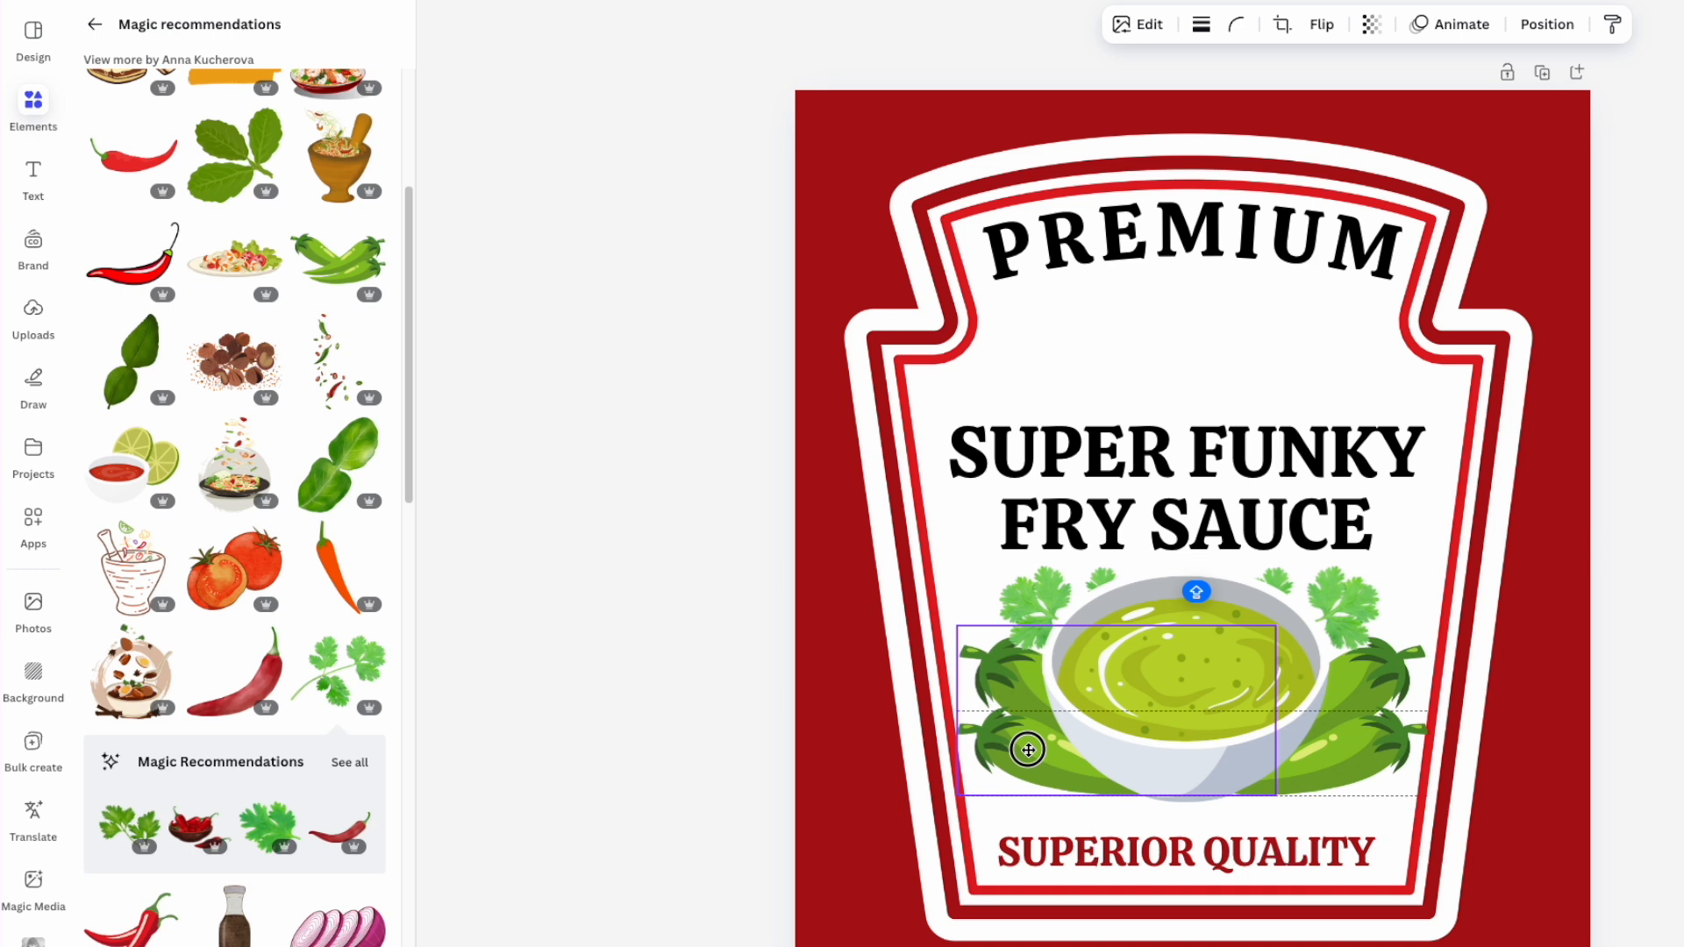
{"action": "left_click", "coordinate": [1527, 276]}
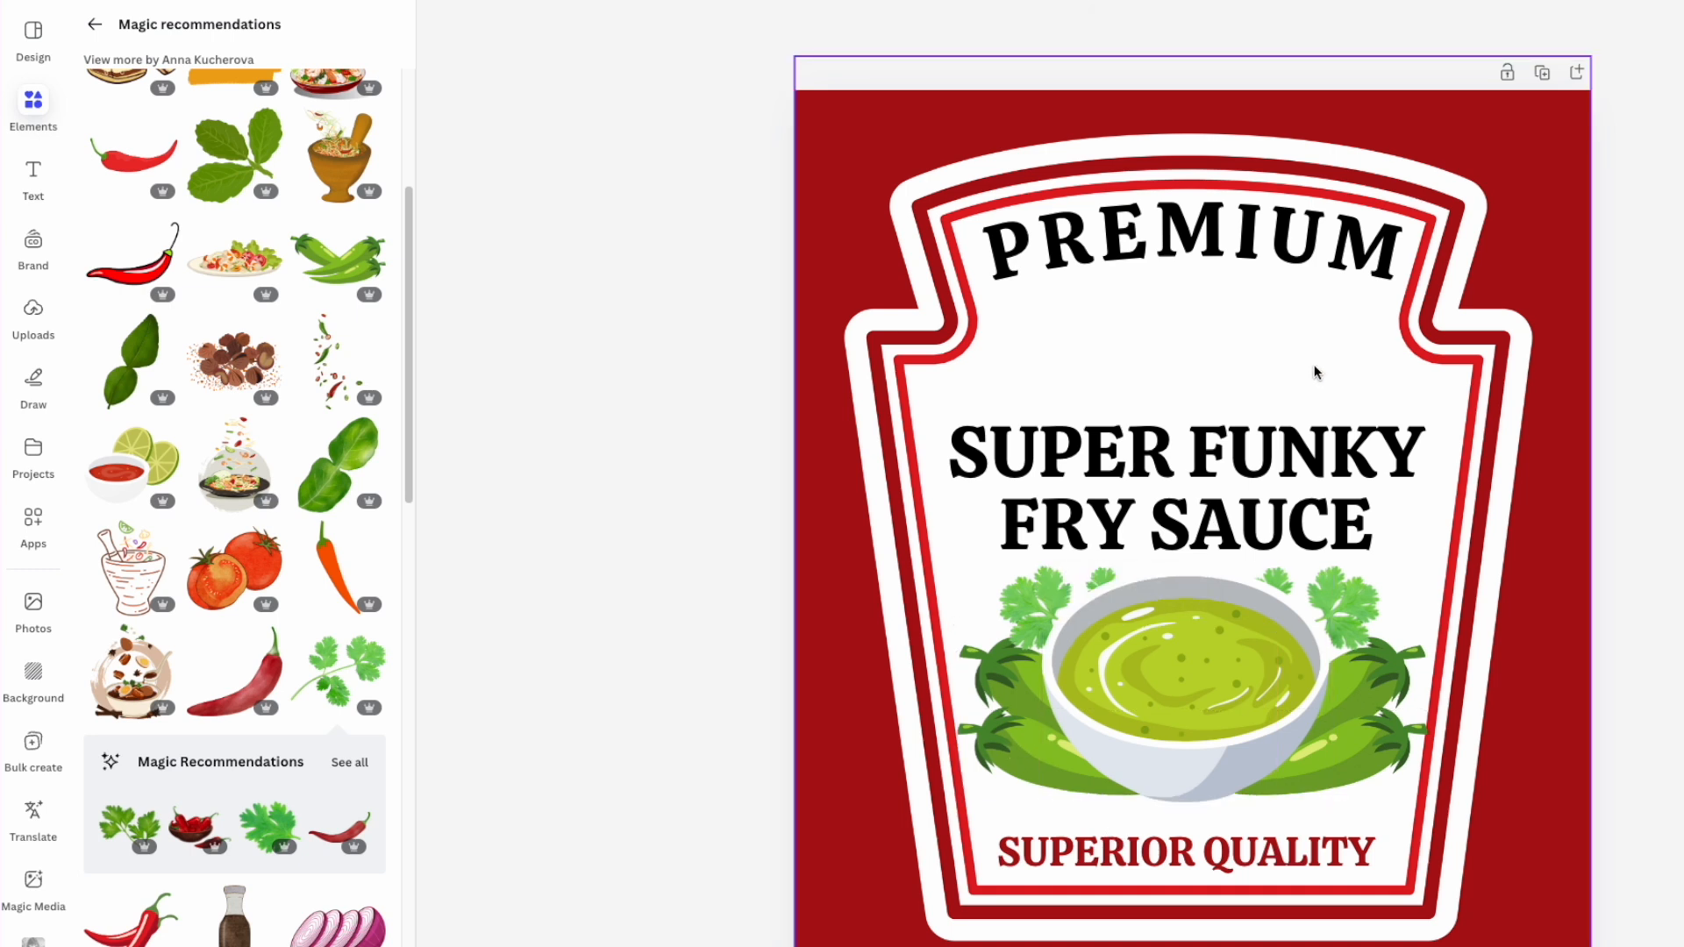
{"action": "left_click", "coordinate": [1269, 864]}
{"action": "left_click_drag", "start_coordinate": [1269, 863], "coordinate": [1260, 351]}
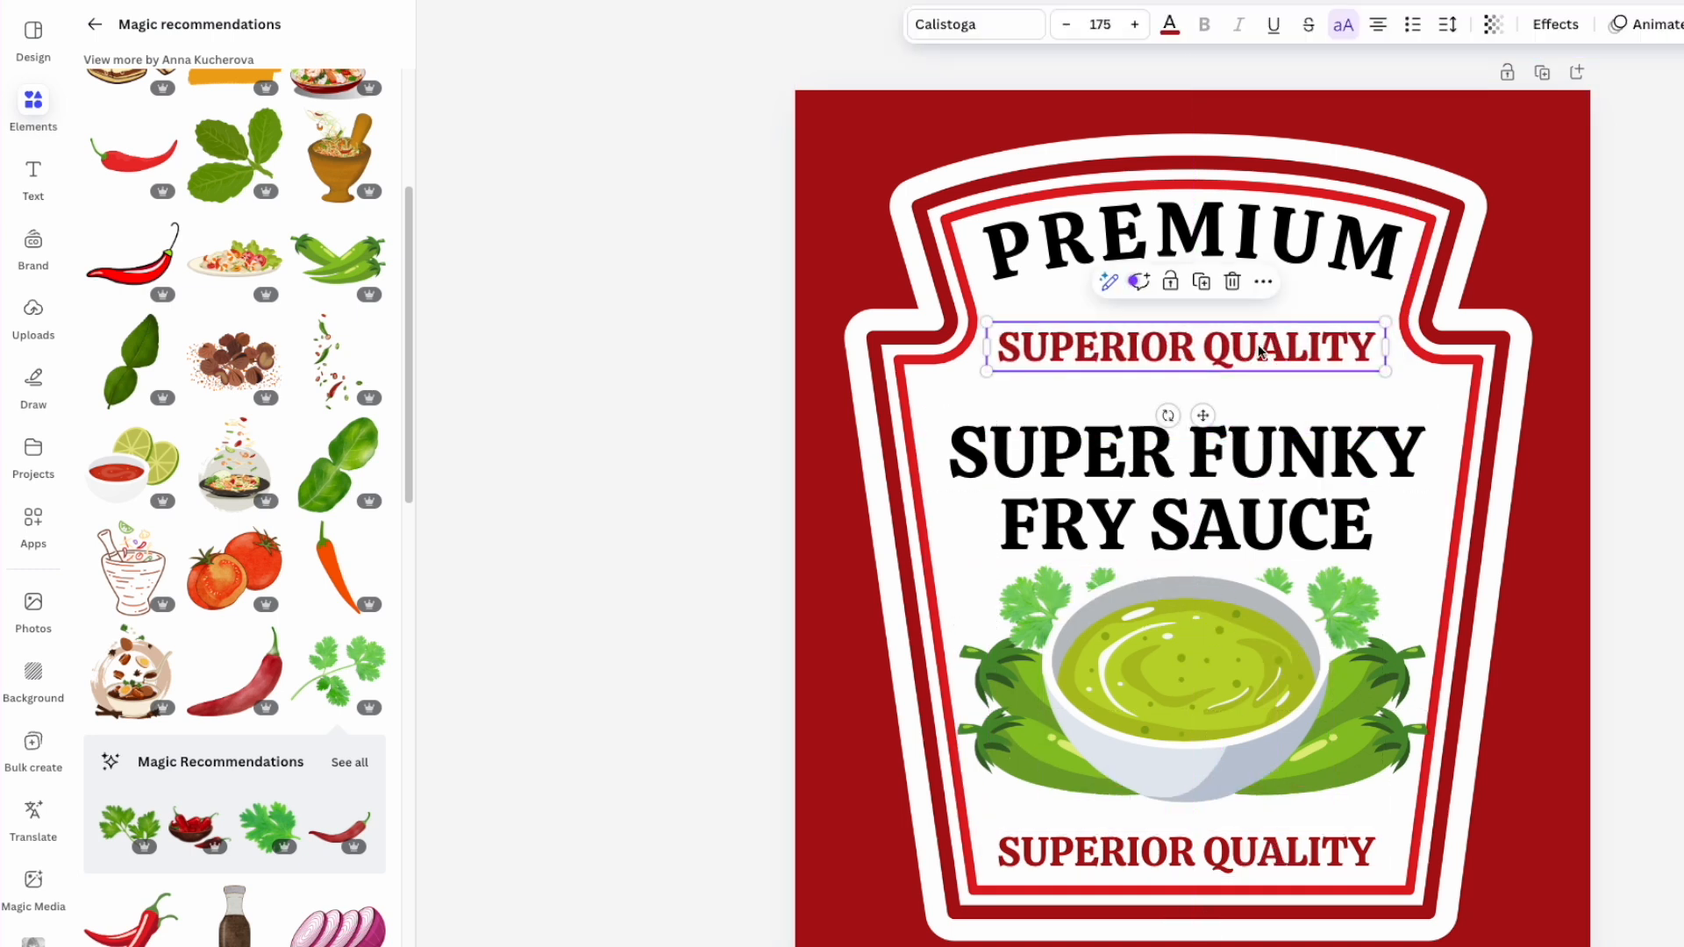
- Retype the copied line as 'EXTRA HOT', narrow its box and position it beneath PREMIUM
{"action": "double_click", "coordinate": [1259, 350]}
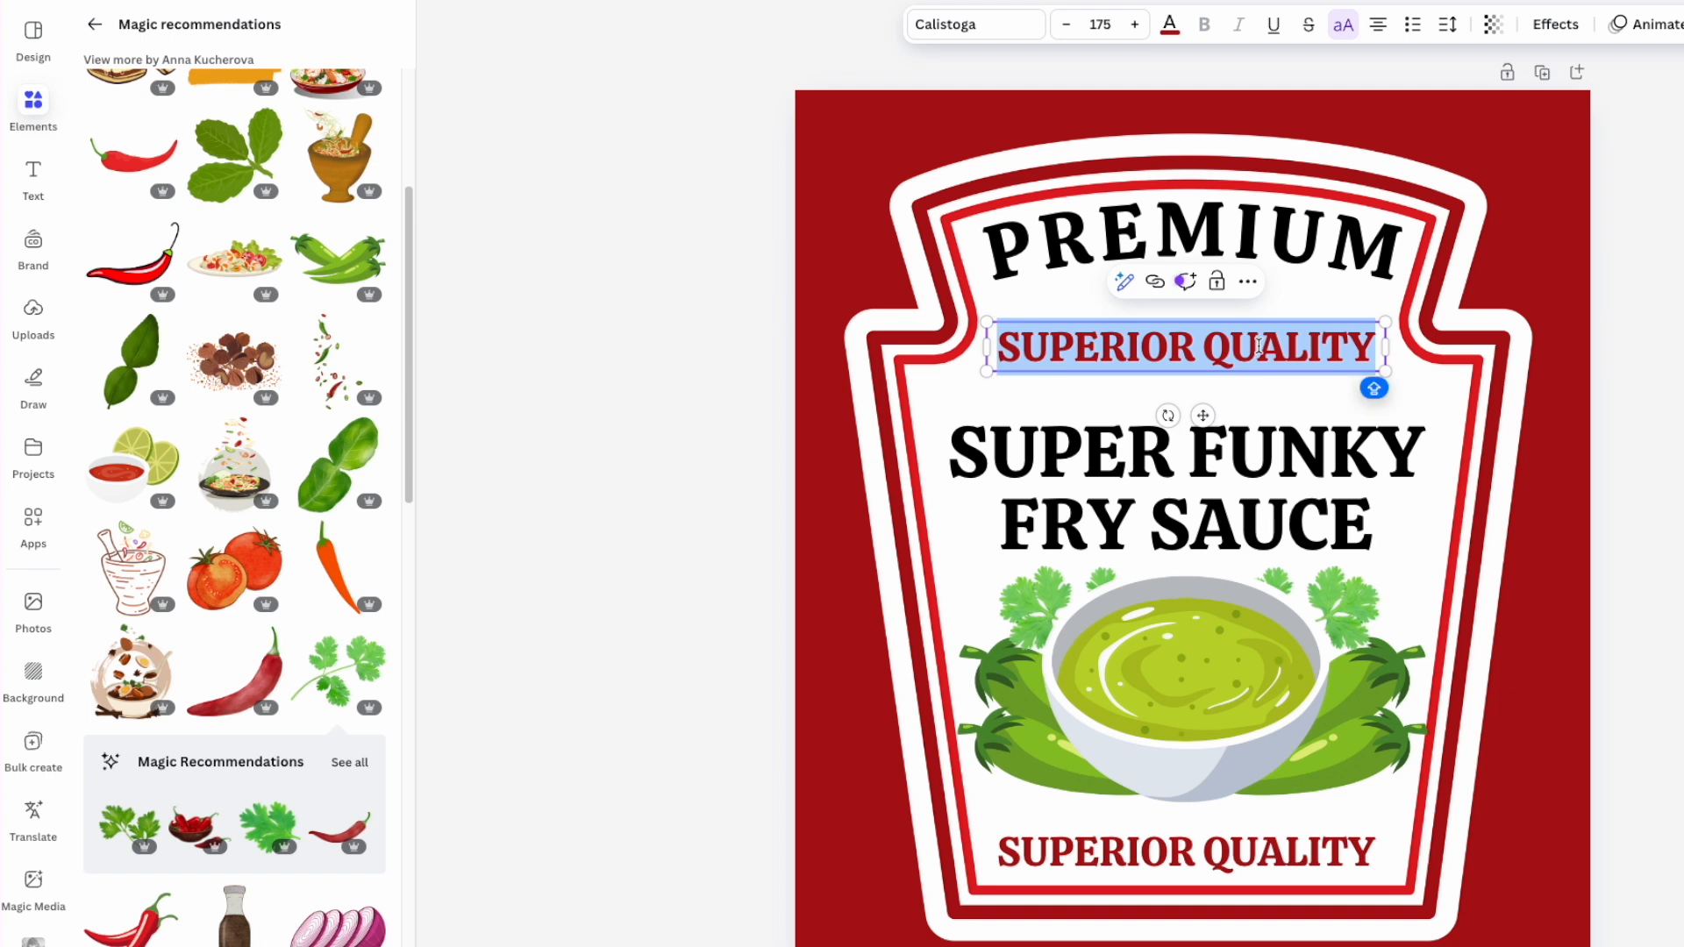
{"action": "type", "text": "E"}
{"action": "key", "text": "BackSpace"}
{"action": "type", "text": "EXTR"}
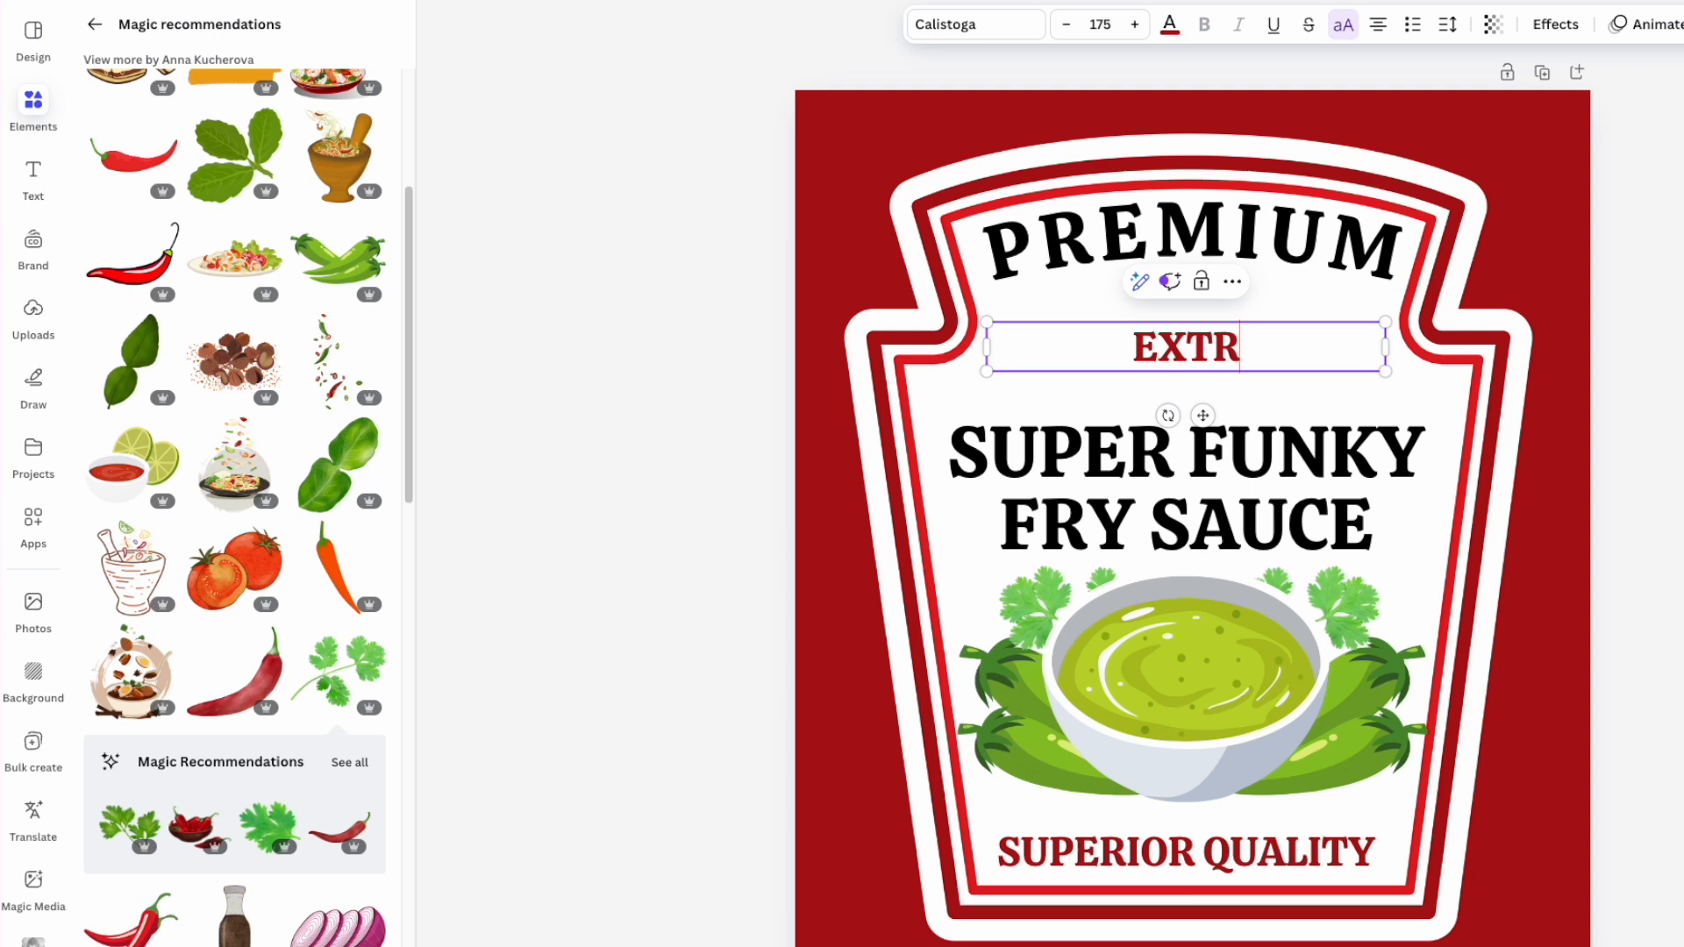
{"action": "key", "text": "BackSpace"}
{"action": "type", "text": "A"}
{"action": "key", "text": "BackSpace"}
{"action": "type", "text": "RA HOT"}
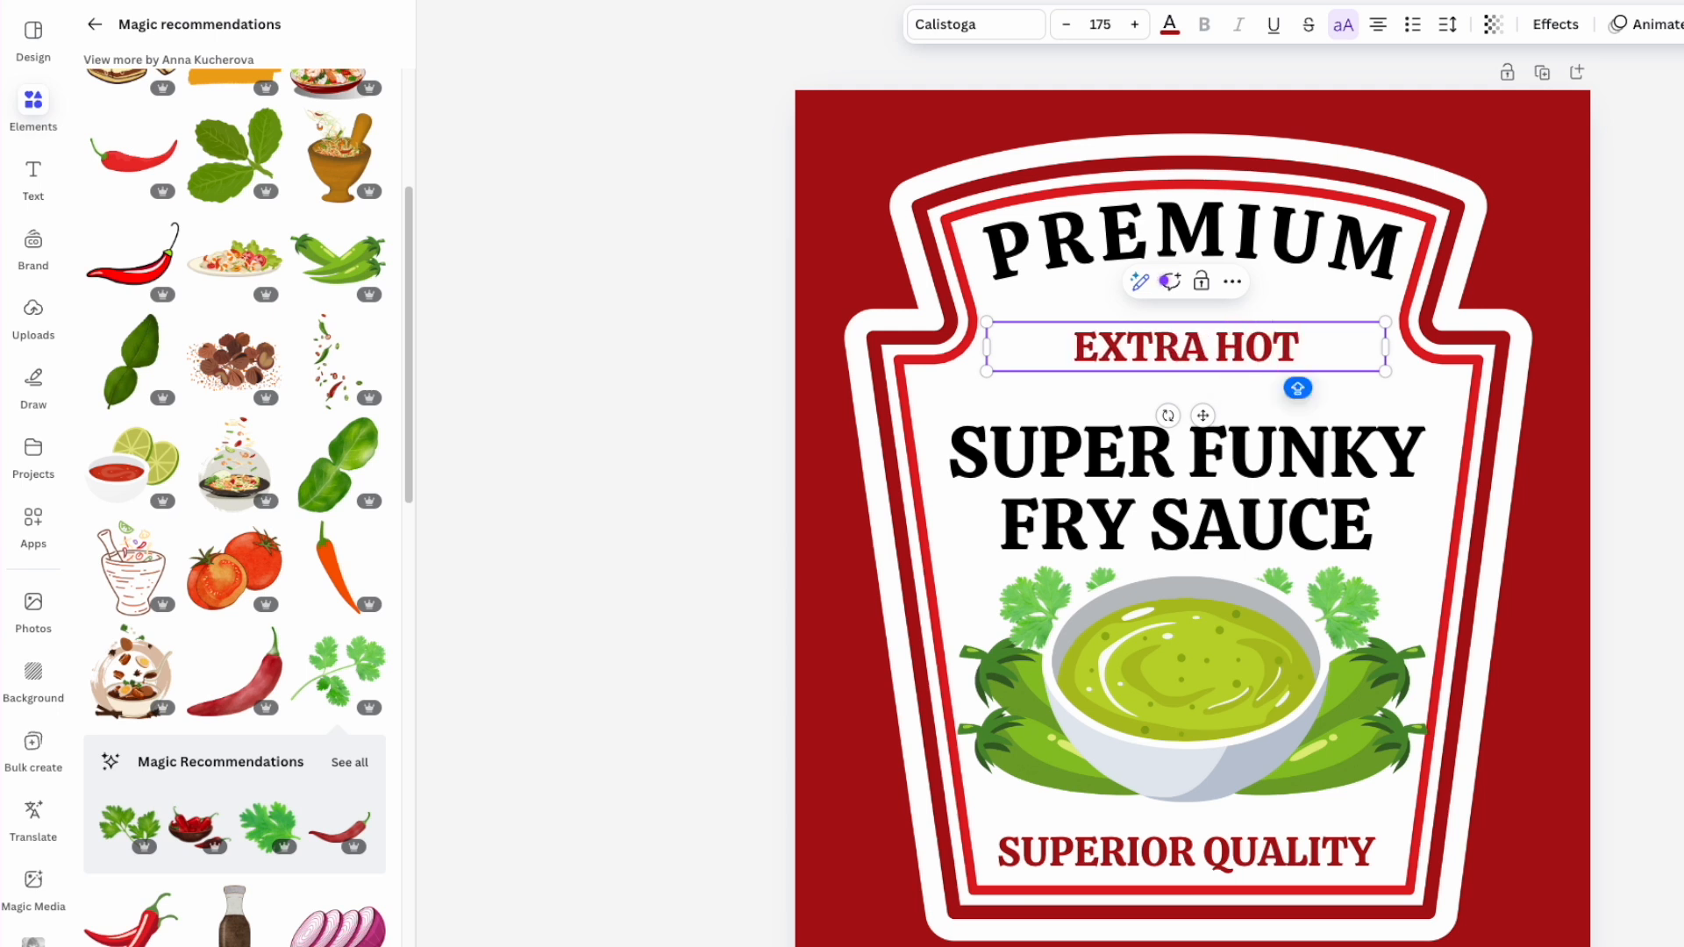
{"action": "left_click_drag", "start_coordinate": [1386, 346], "coordinate": [1385, 404]}
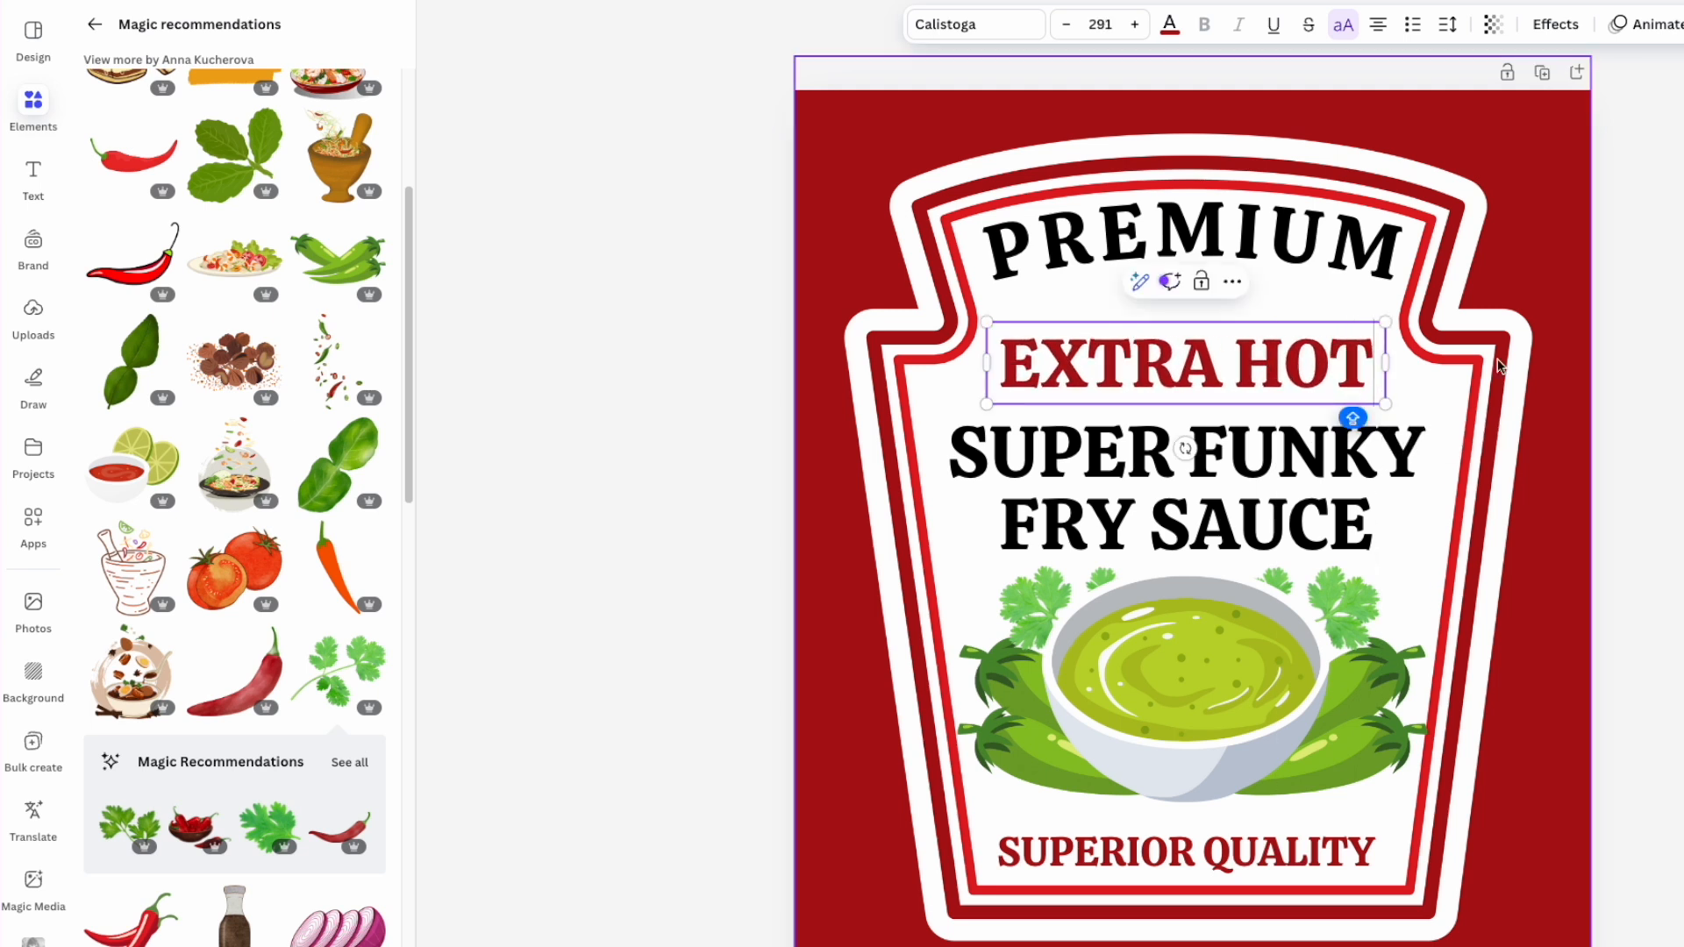
{"action": "left_click_drag", "start_coordinate": [1273, 368], "coordinate": [1278, 365]}
- Check the EXTRA HOT text colour in the colour picker, leaving it red
{"action": "left_click", "coordinate": [679, 230]}
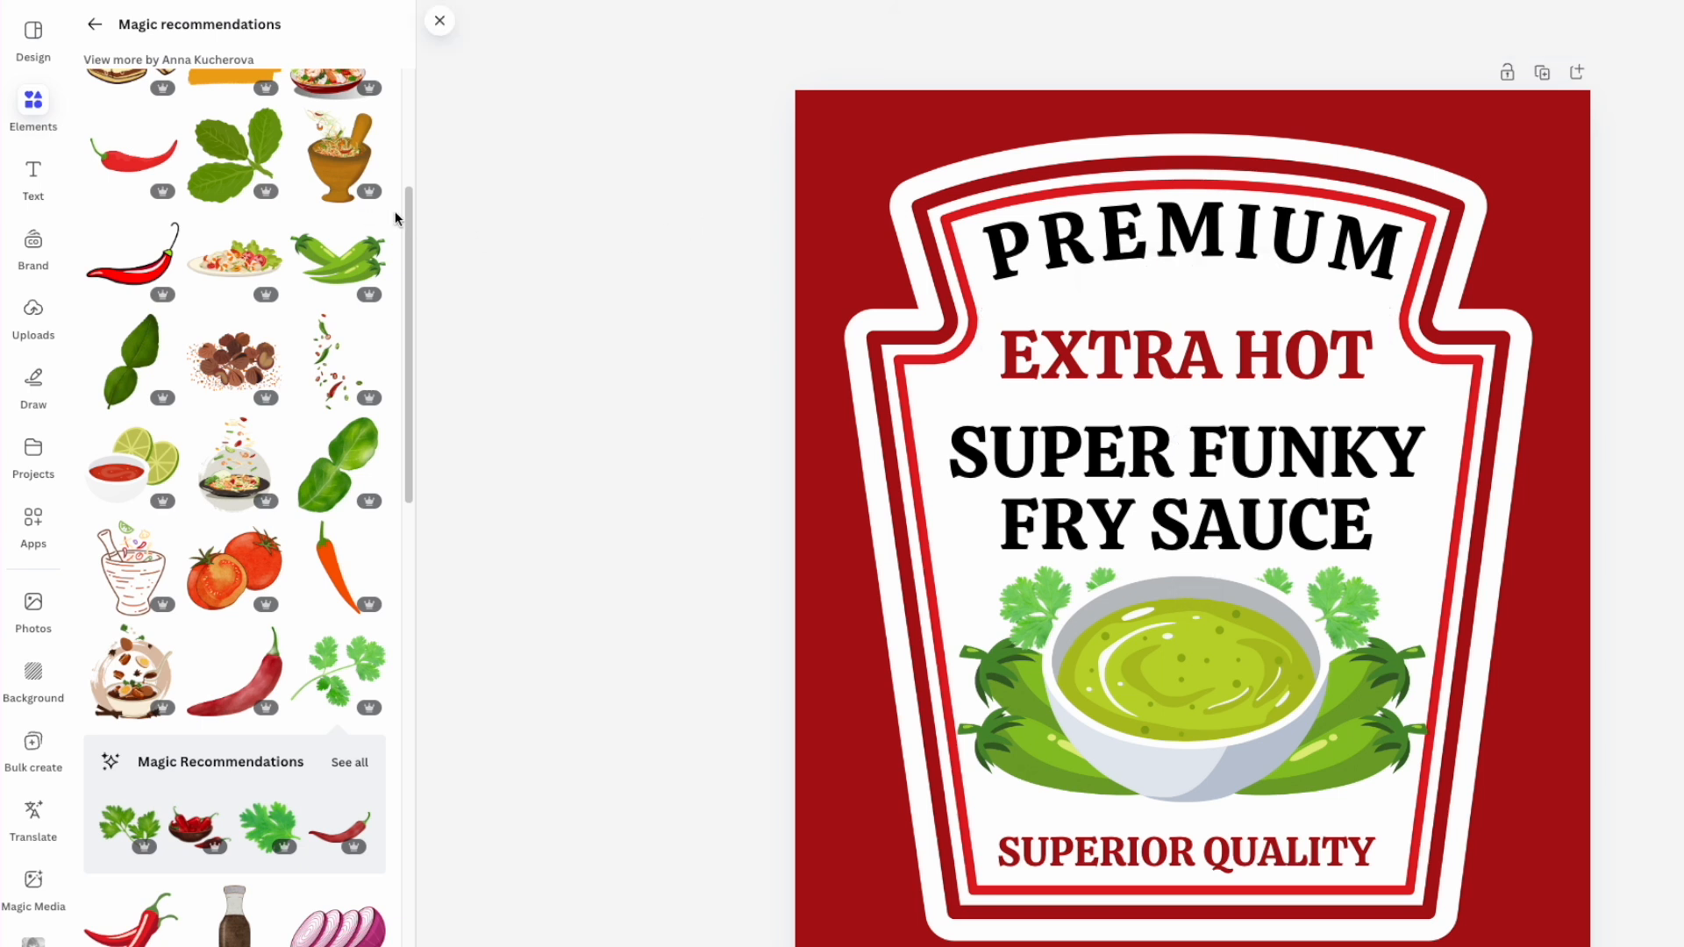
{"action": "left_click", "coordinate": [1133, 347]}
{"action": "left_click", "coordinate": [1169, 26]}
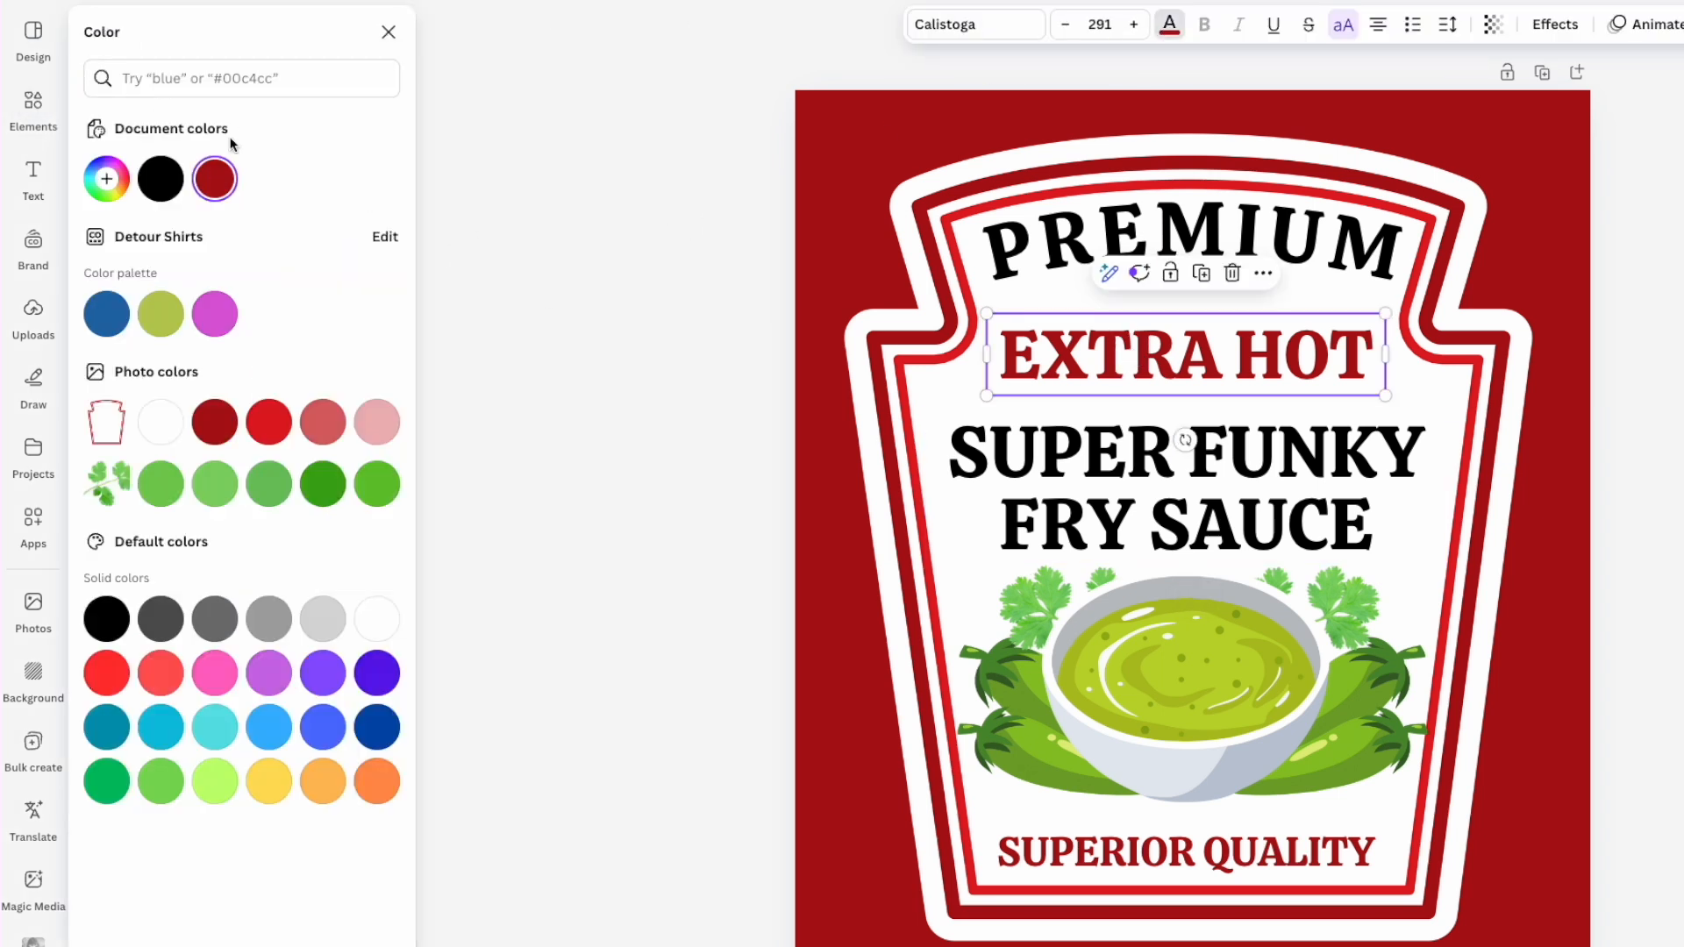
{"action": "left_click", "coordinate": [106, 179]}
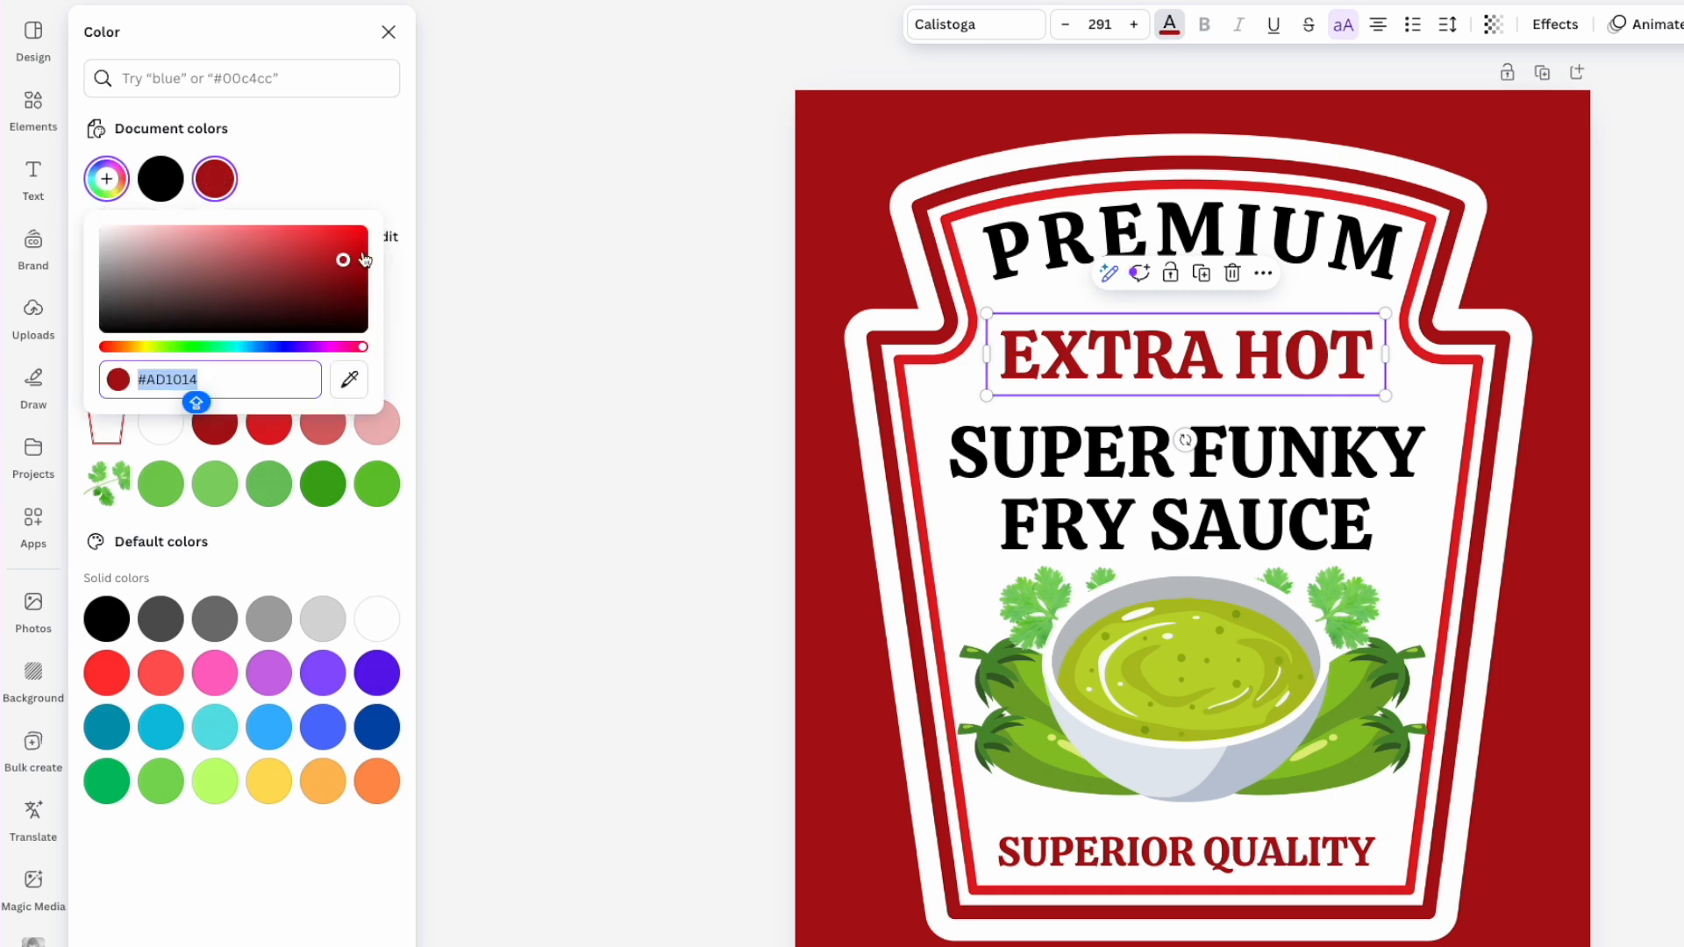
{"action": "left_click", "coordinate": [689, 136]}
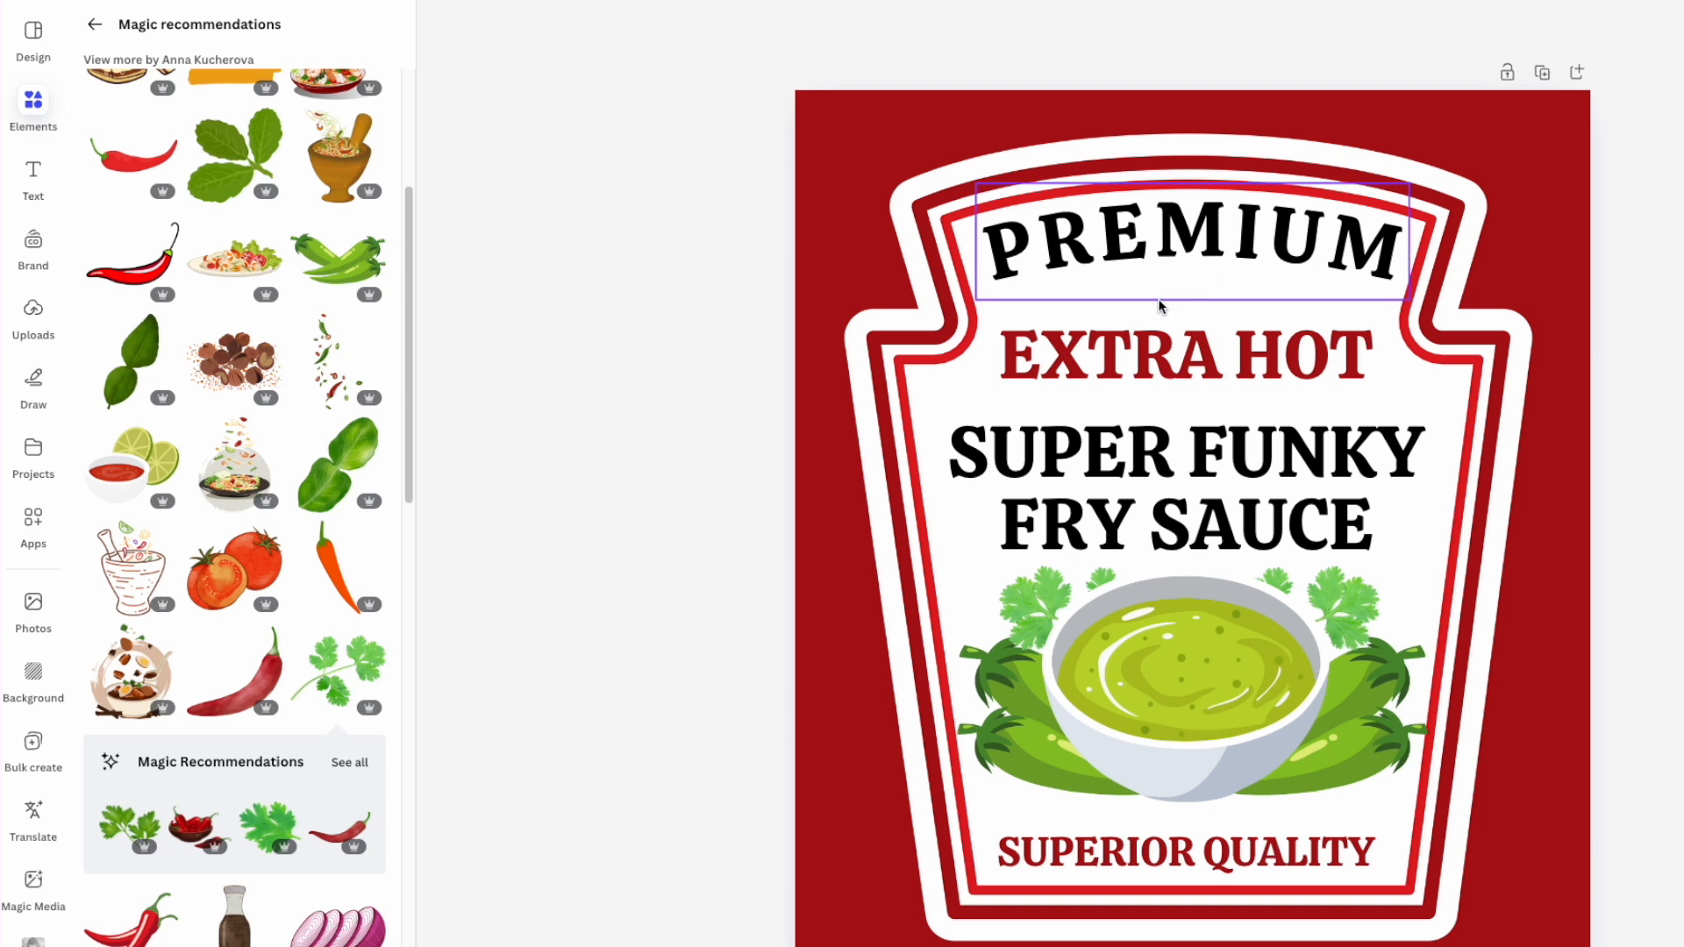
- Search Elements for FLAMES and place the flame border graphic under PREMIUM
{"action": "scroll", "coordinate": [263, 324], "scroll_direction": "up", "scroll_amount": 5}
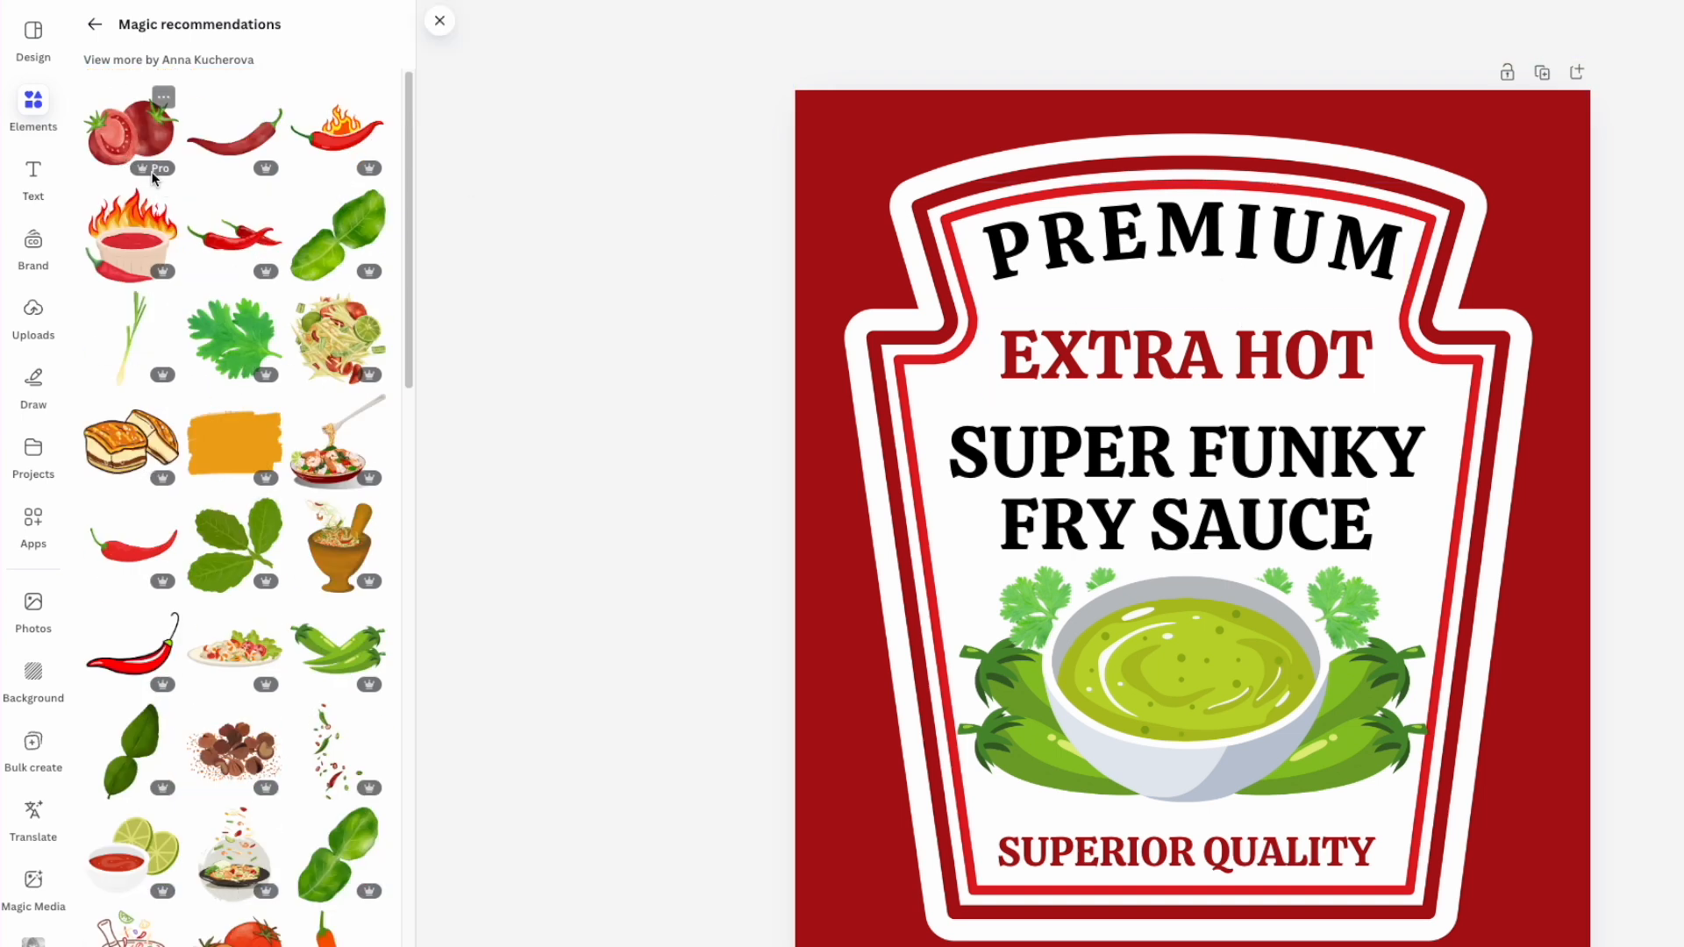
{"action": "left_click", "coordinate": [95, 23]}
{"action": "left_click", "coordinate": [143, 31]}
{"action": "double_click", "coordinate": [143, 32]}
{"action": "type", "text": "FLAMES"}
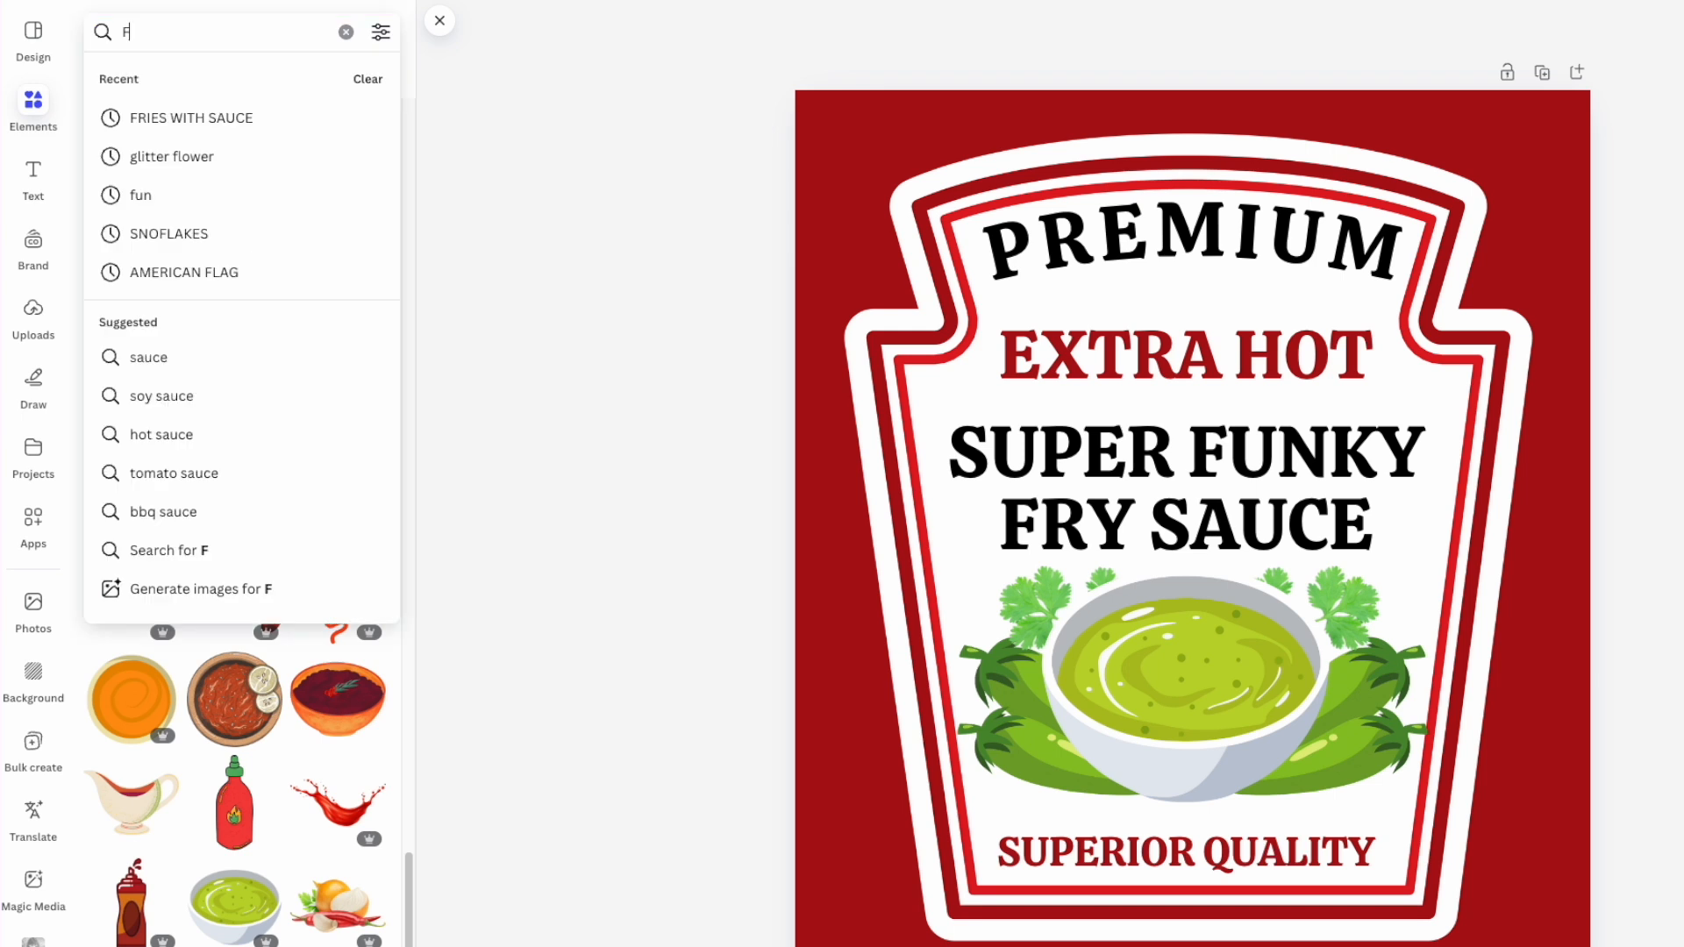
{"action": "key", "text": "Return"}
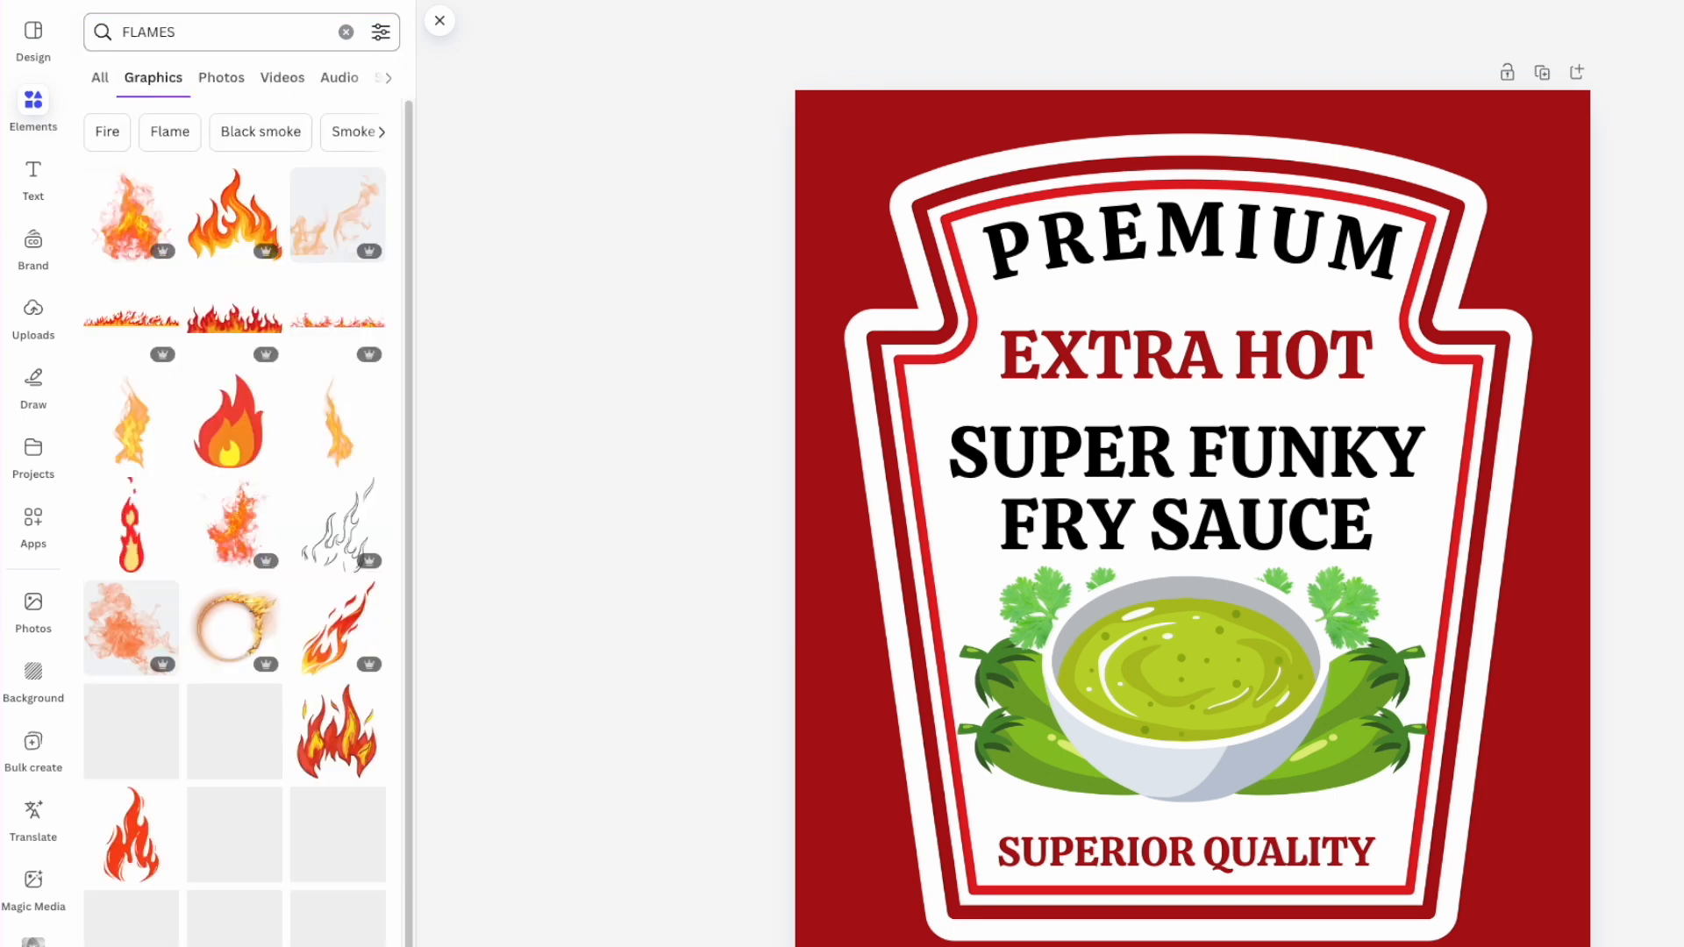
{"action": "left_click", "coordinate": [235, 317]}
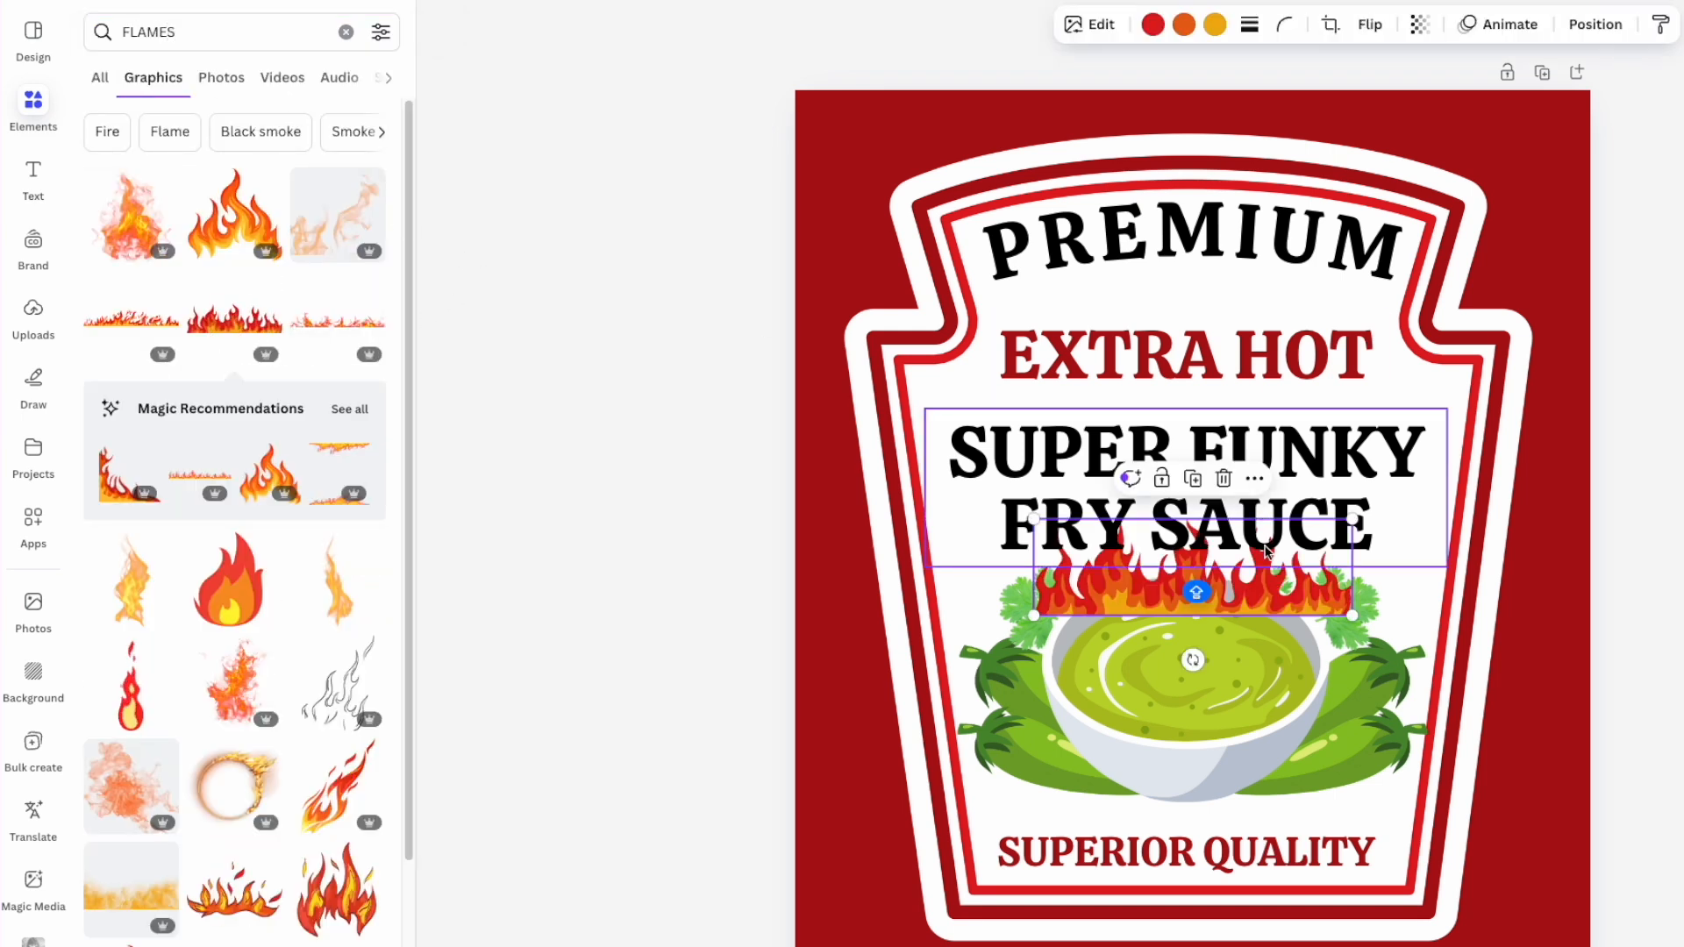
{"action": "left_click_drag", "start_coordinate": [1269, 586], "coordinate": [1296, 482]}
- Shrink EXTRA HOT by its corner and centre it beneath the flames
{"action": "left_click", "coordinate": [1279, 391]}
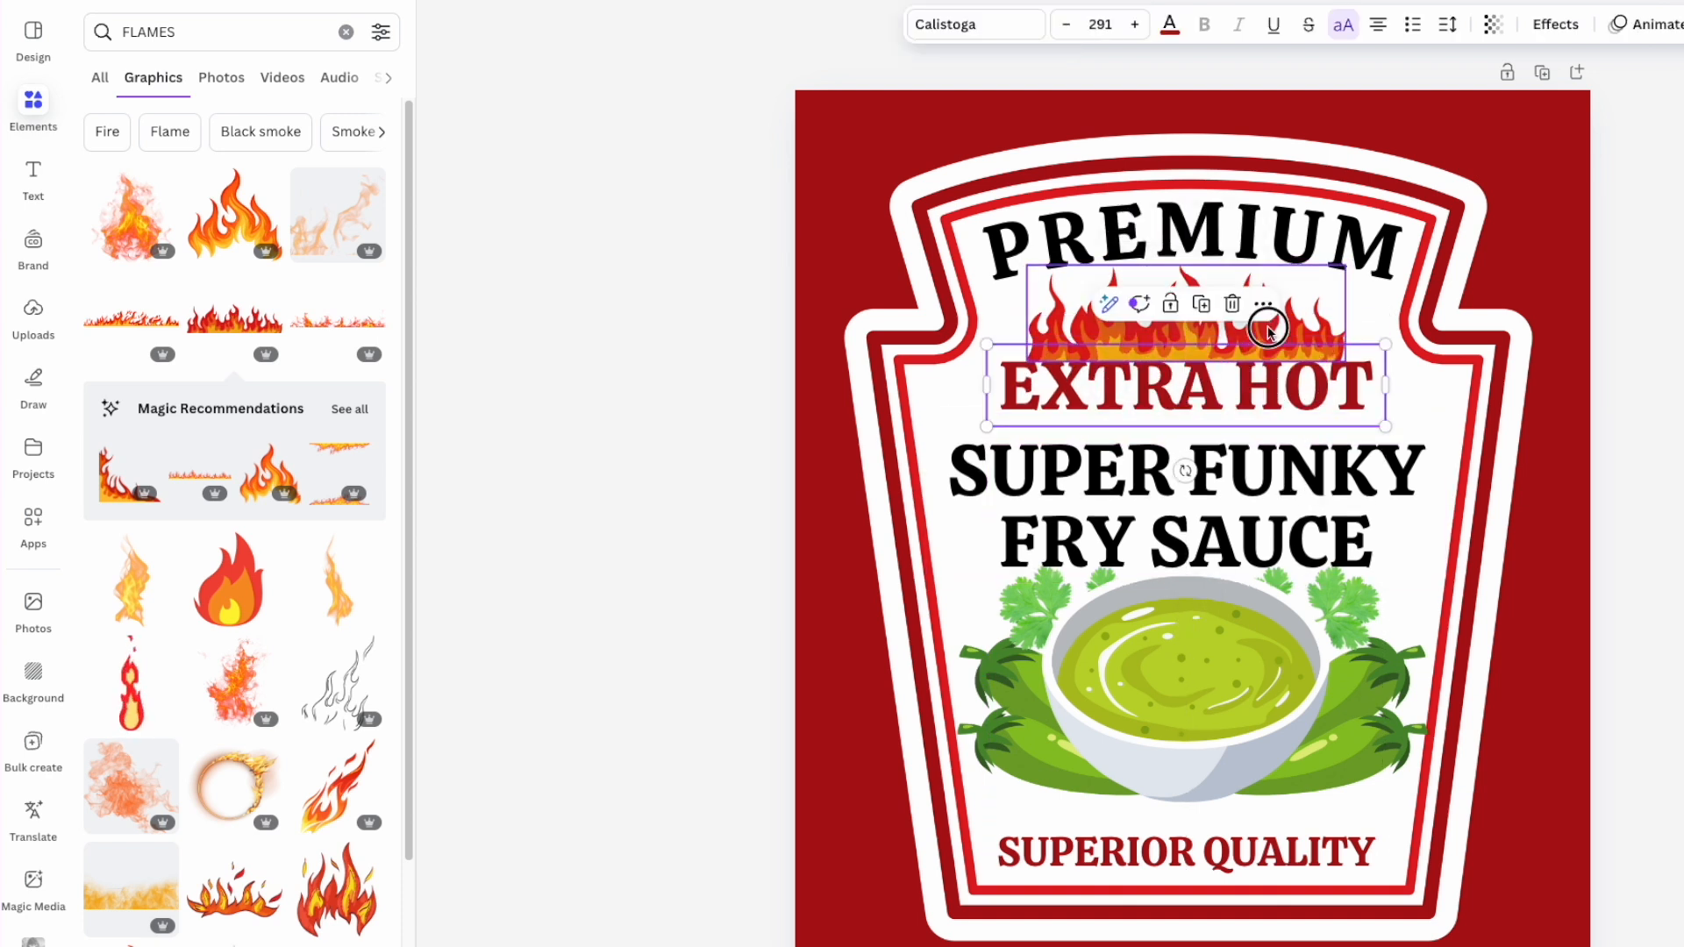
{"action": "left_click", "coordinate": [1265, 303]}
{"action": "left_click", "coordinate": [1462, 299]}
{"action": "left_click", "coordinate": [1311, 382]}
{"action": "left_click_drag", "start_coordinate": [1384, 426], "coordinate": [1312, 410]}
{"action": "left_click_drag", "start_coordinate": [1218, 379], "coordinate": [1251, 400]}
{"action": "left_click", "coordinate": [1503, 518]}
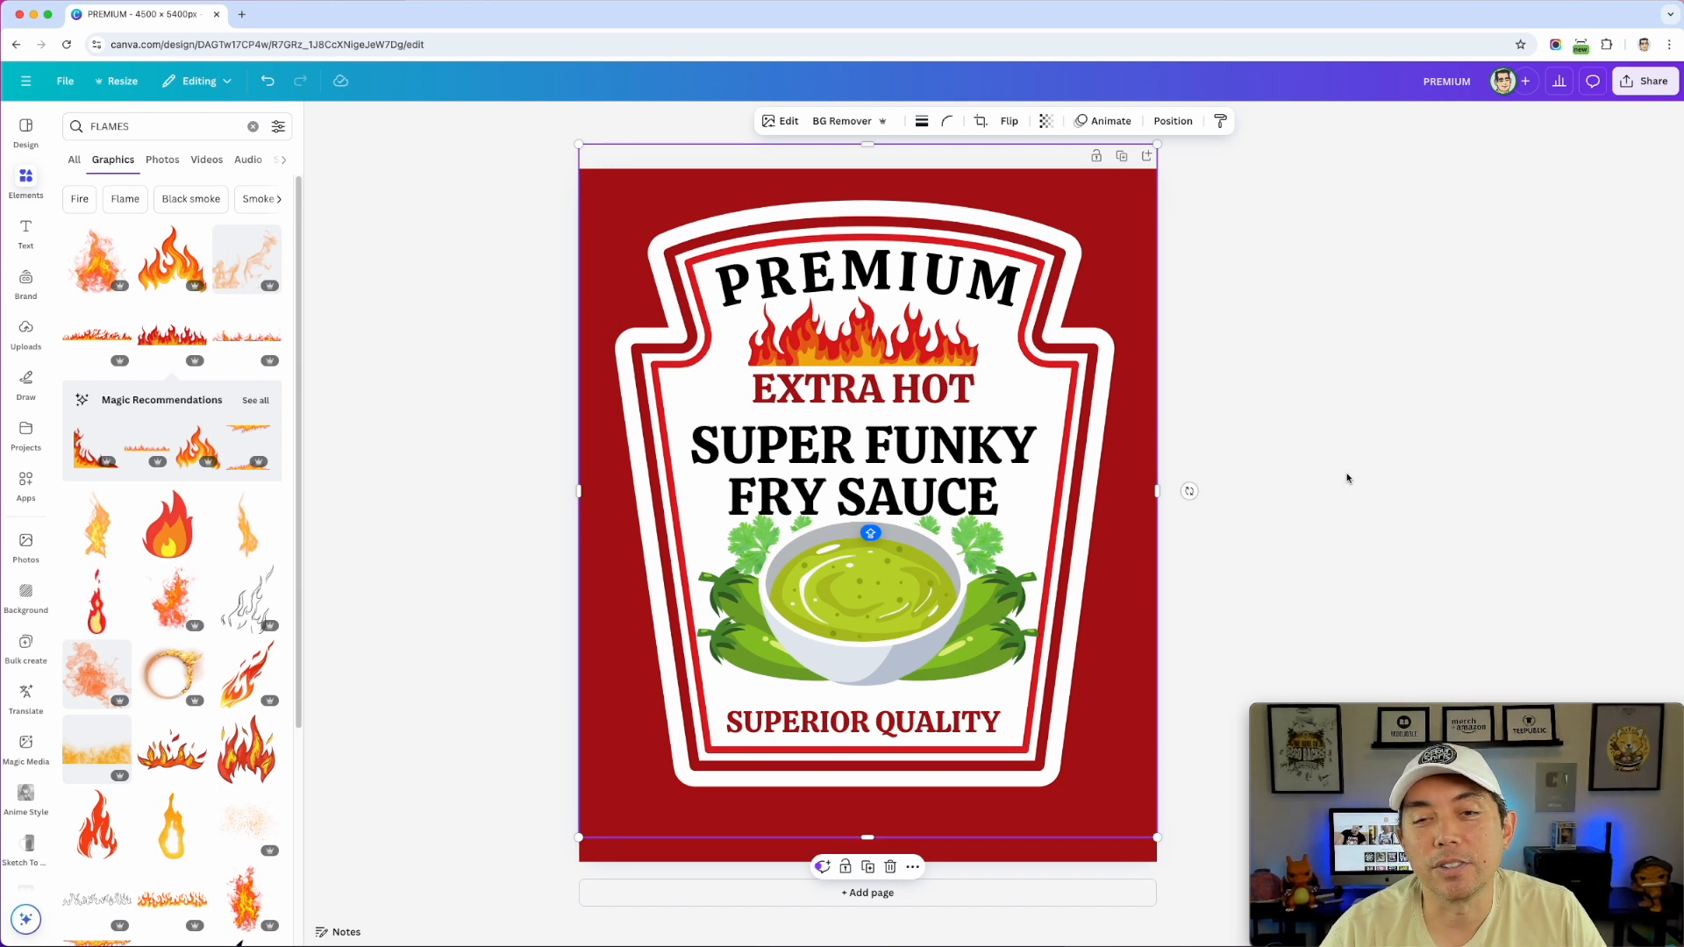
{"action": "left_click", "coordinate": [1338, 290]}
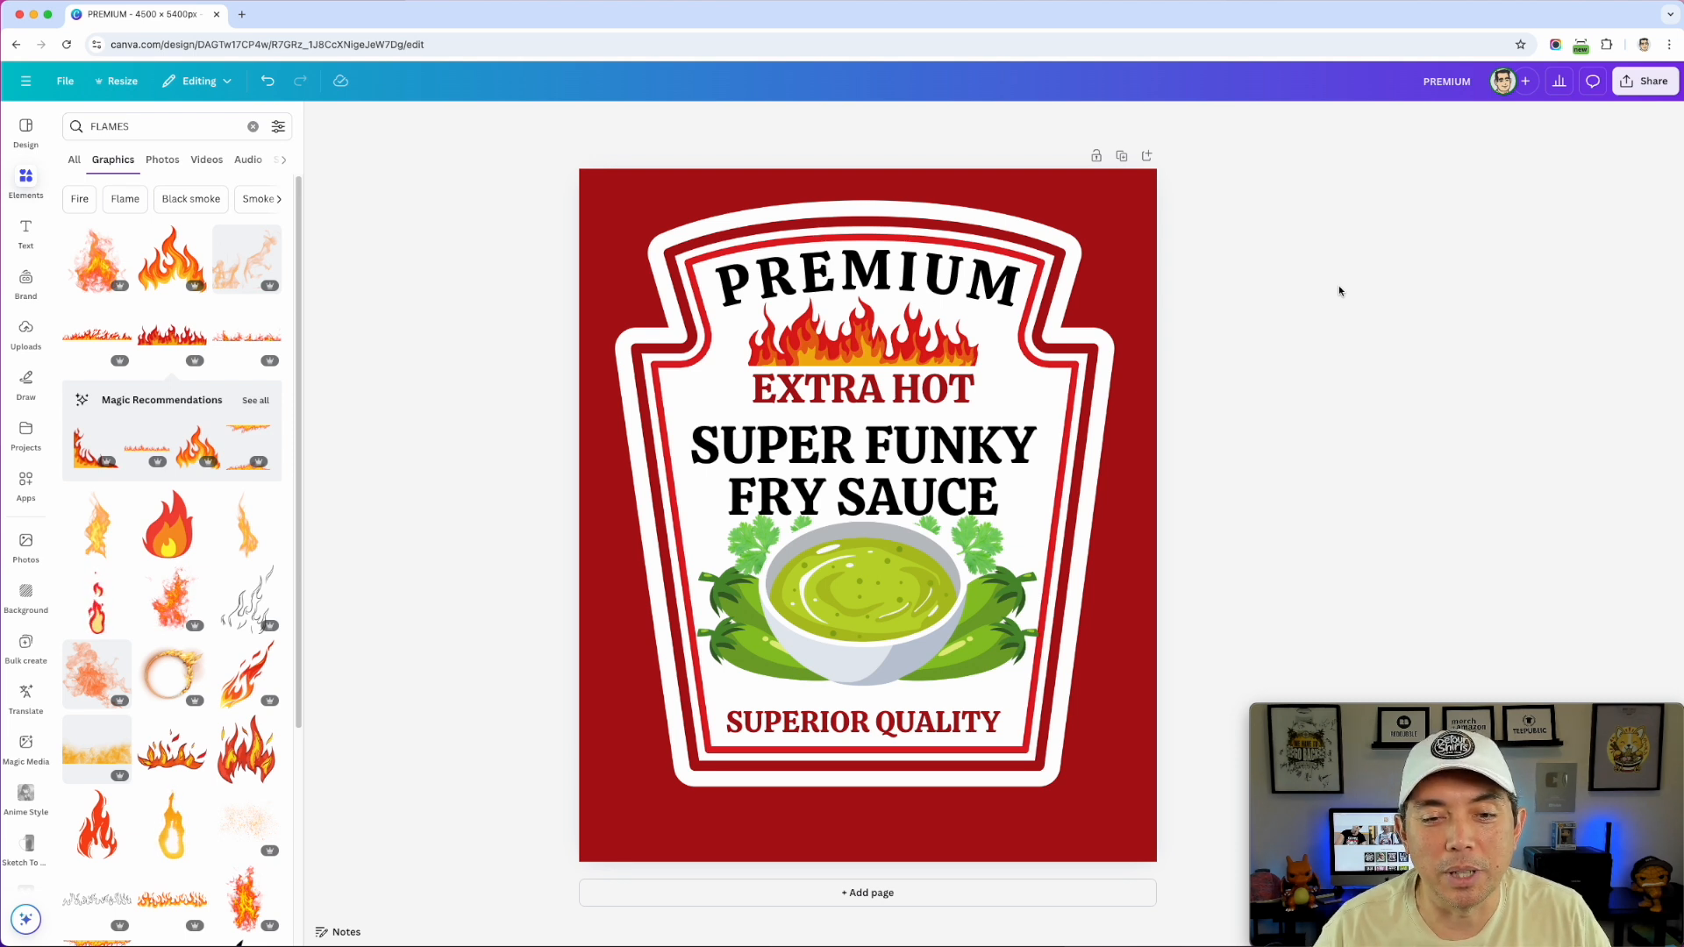
{"action": "left_click", "coordinate": [921, 472]}
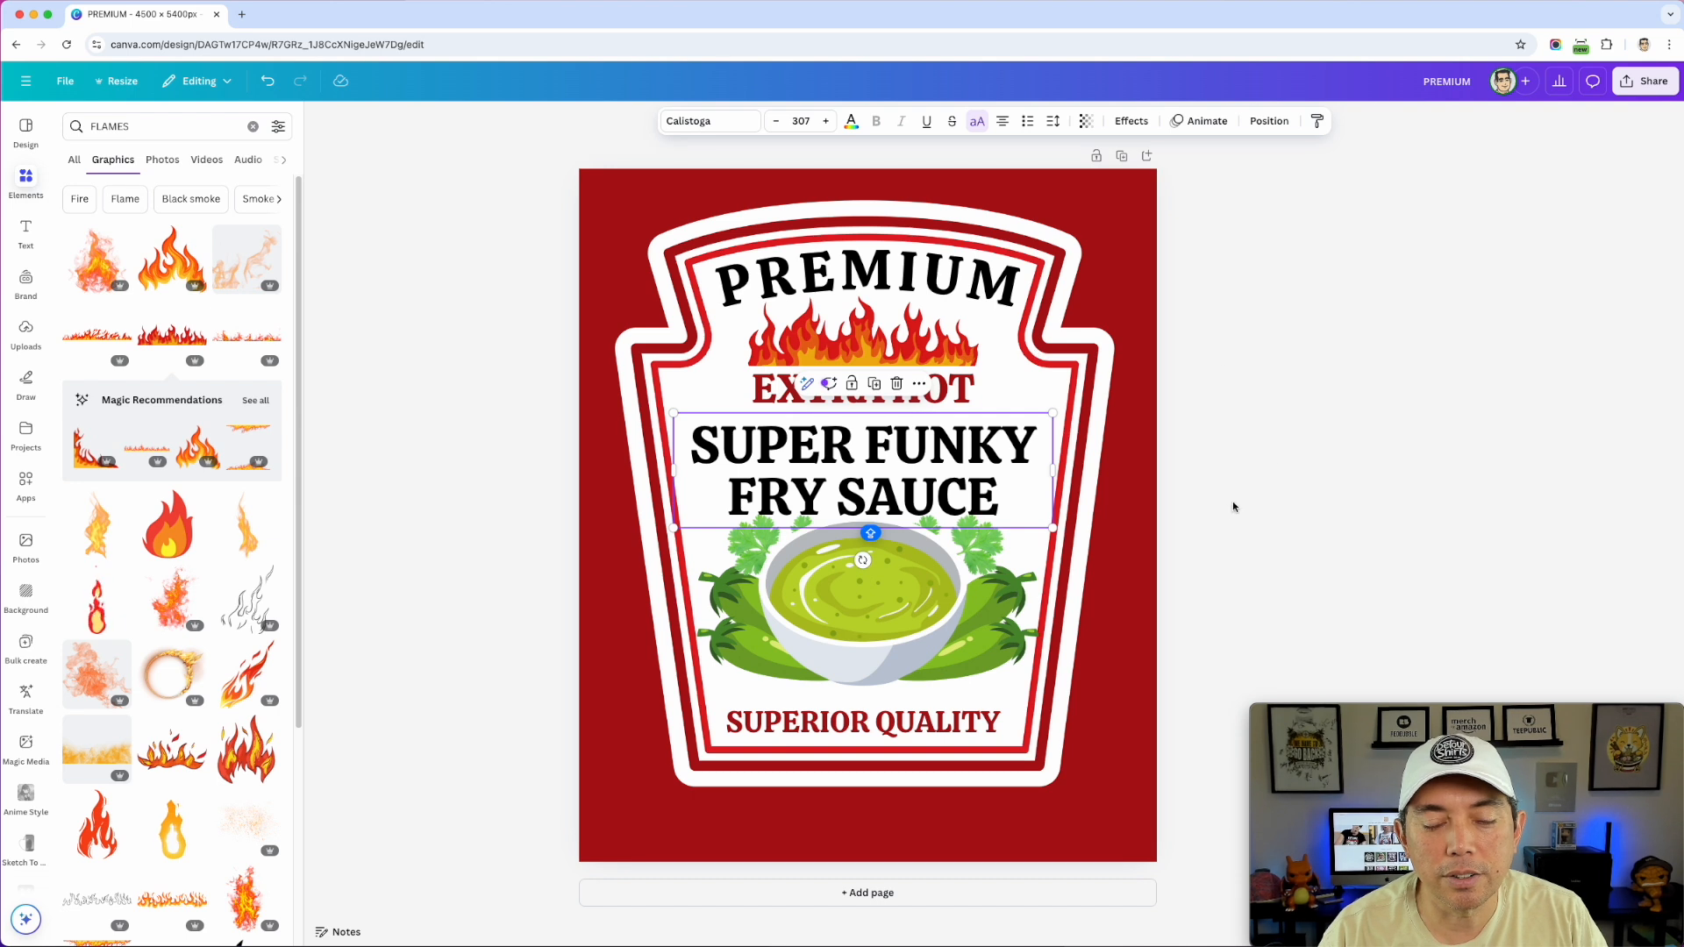
{"action": "left_click", "coordinate": [1247, 568]}
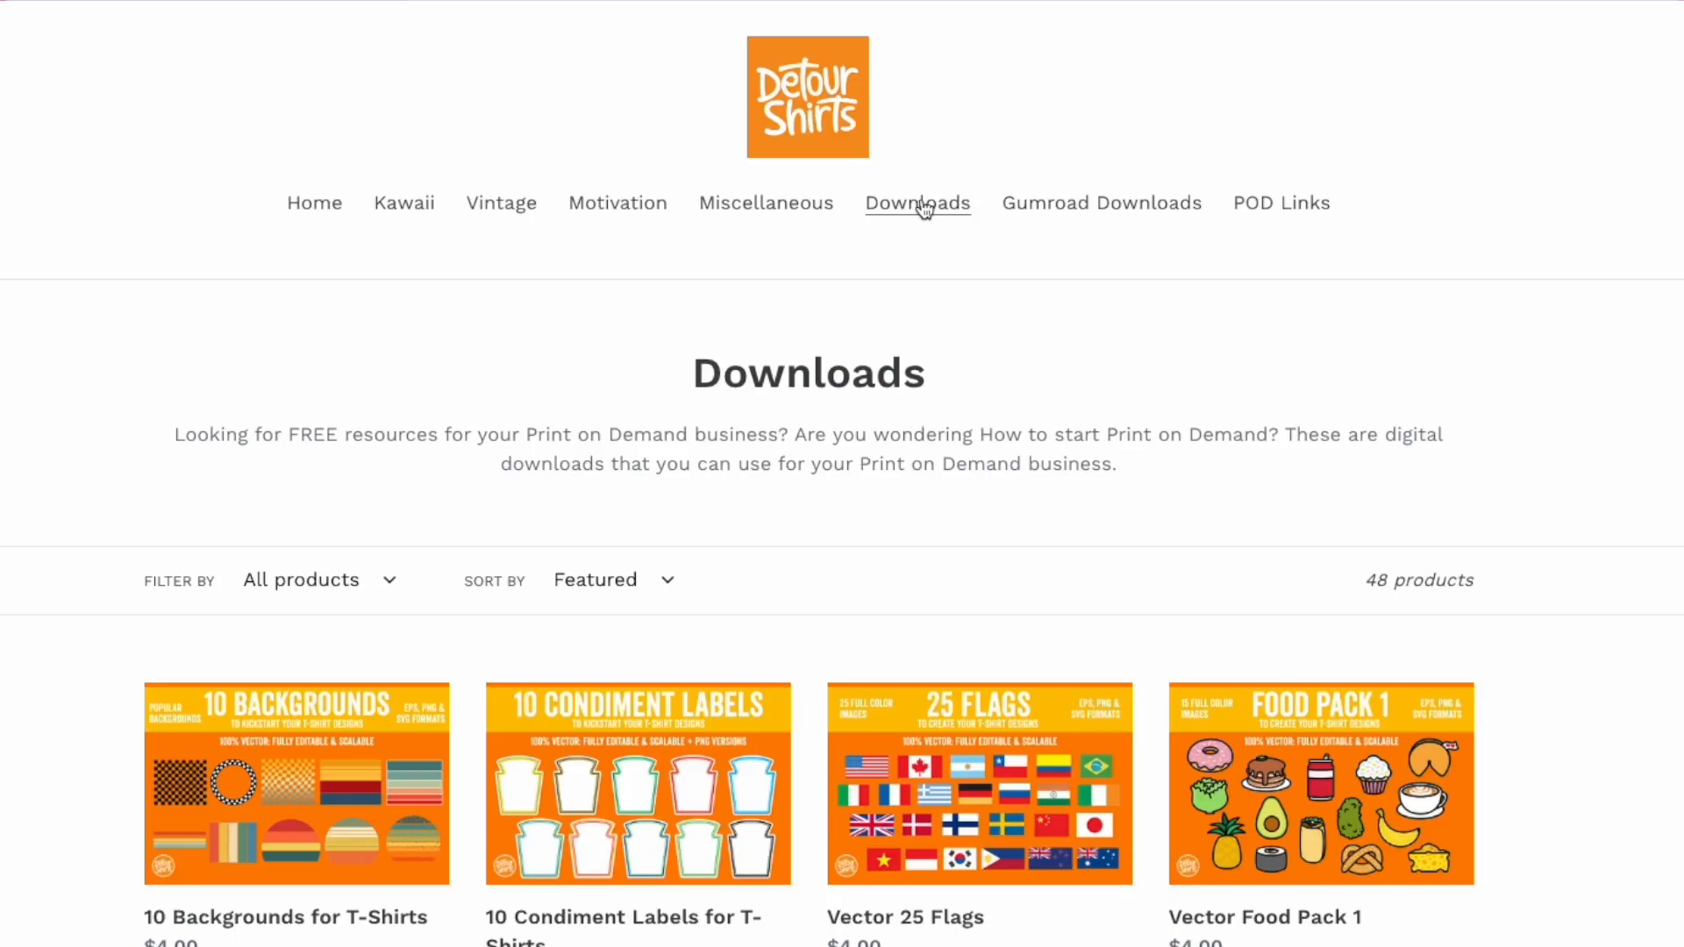
- Open the 10 Condiment Labels for T-Shirts product page from Downloads
{"action": "left_click", "coordinate": [599, 761]}
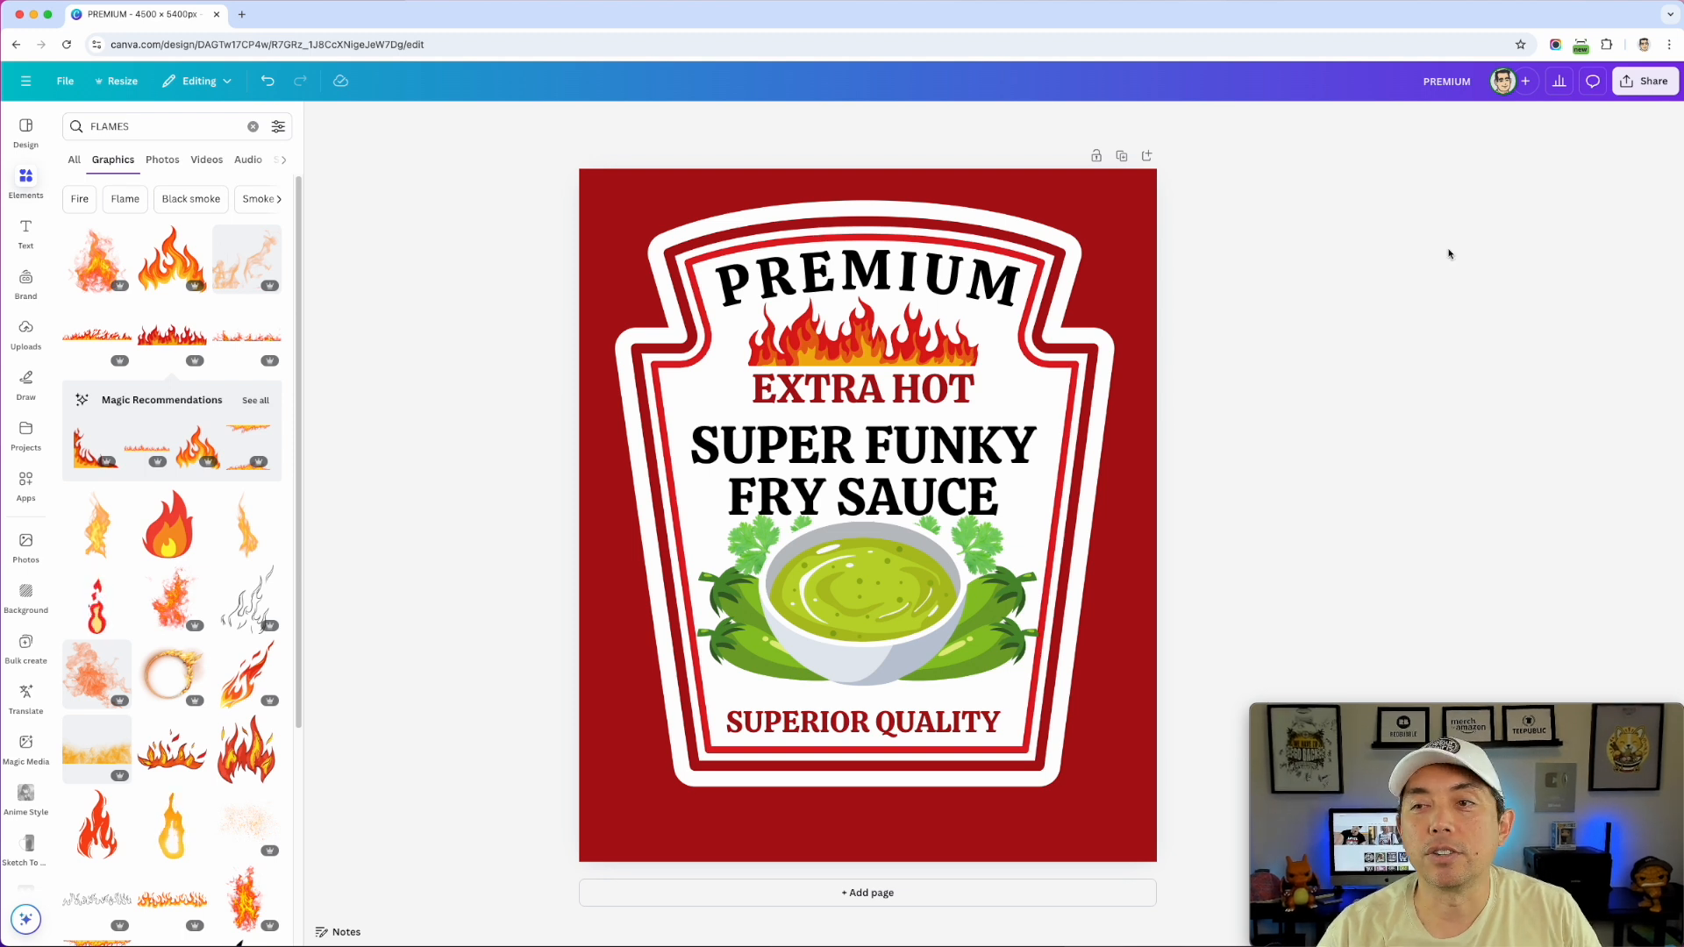
- Export the label via Share > Download as a PNG with Transparent background ticked
{"action": "left_click", "coordinate": [1639, 80]}
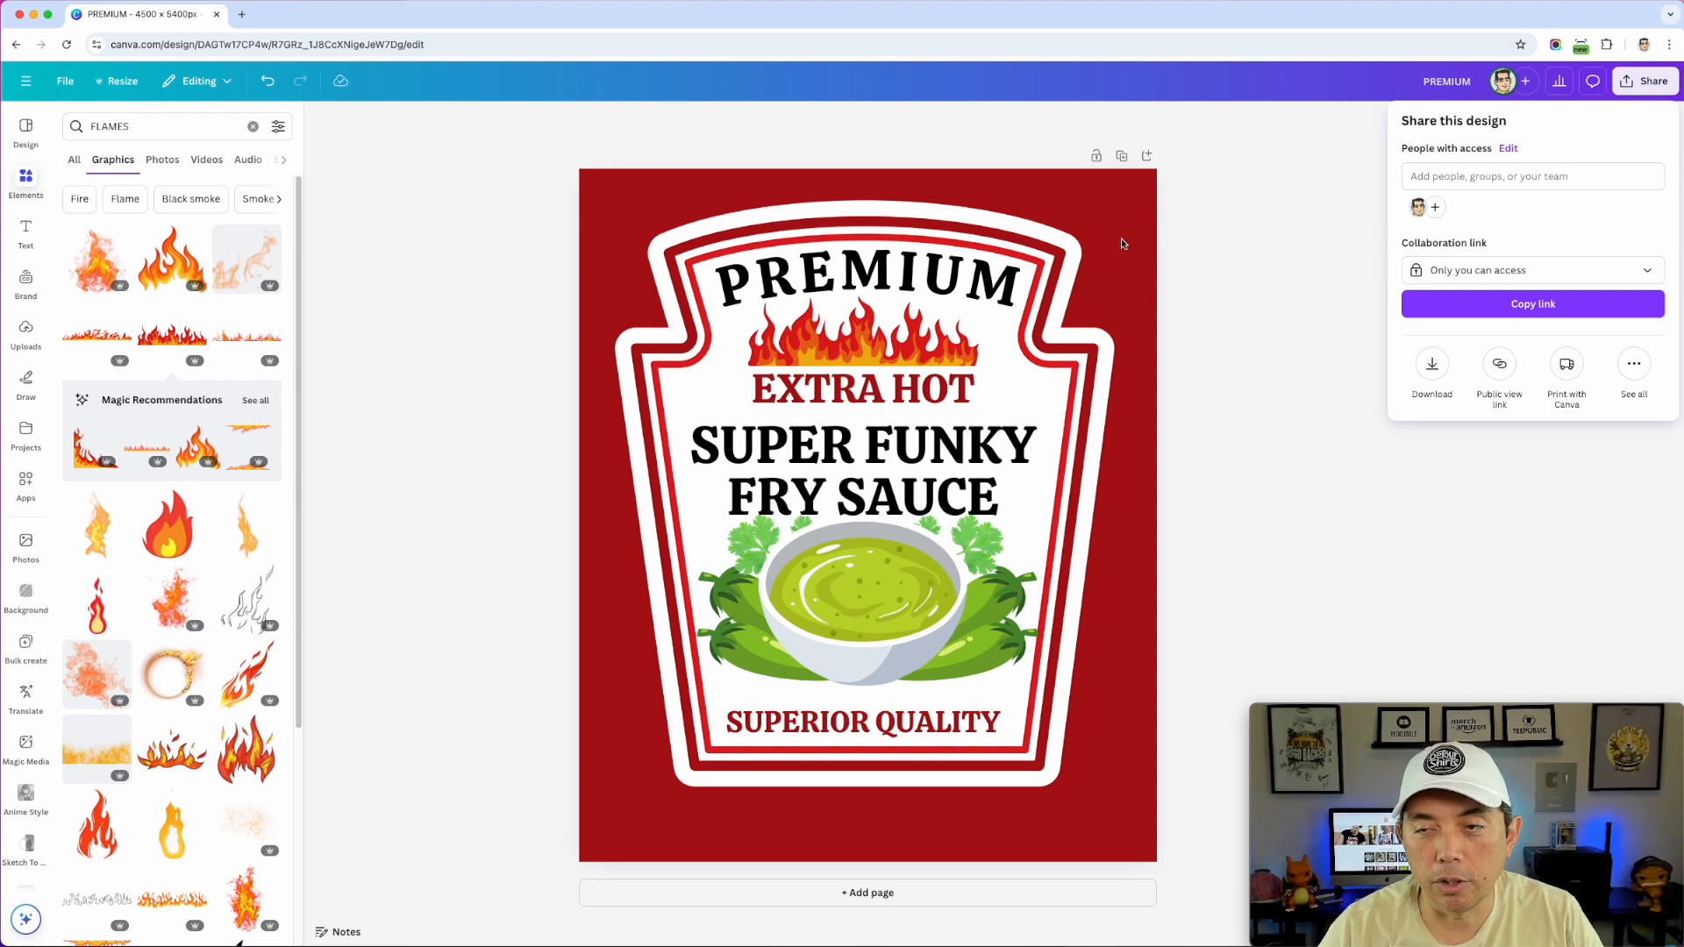
{"action": "left_click", "coordinate": [1436, 367]}
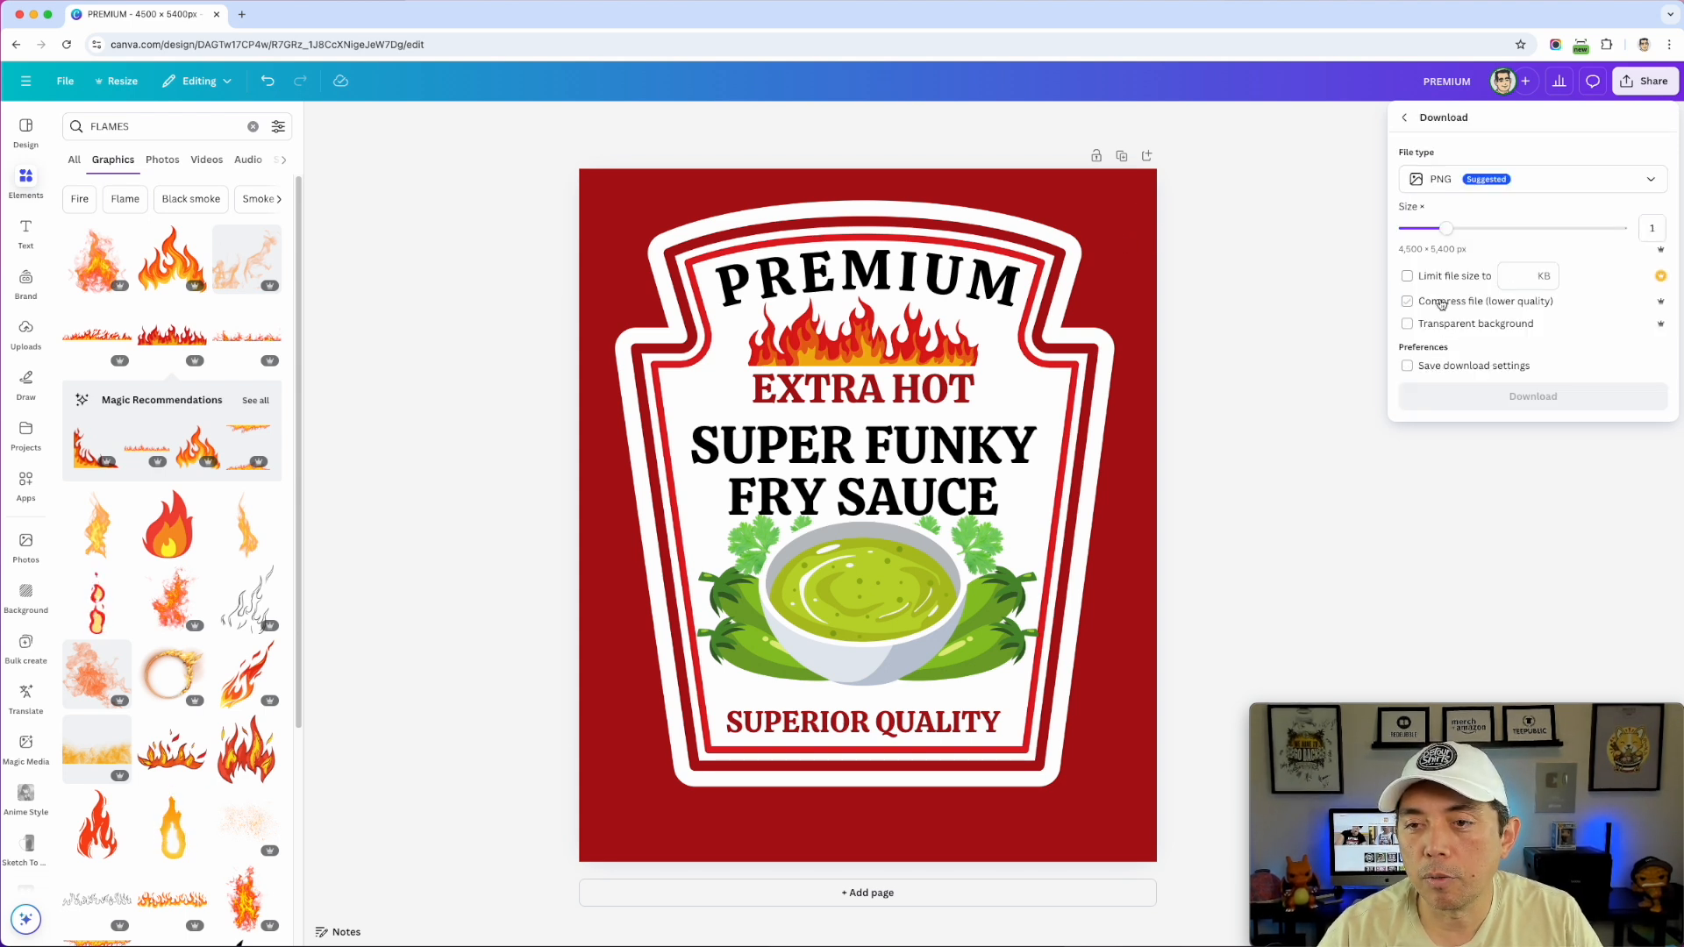
{"action": "left_click", "coordinate": [1404, 325]}
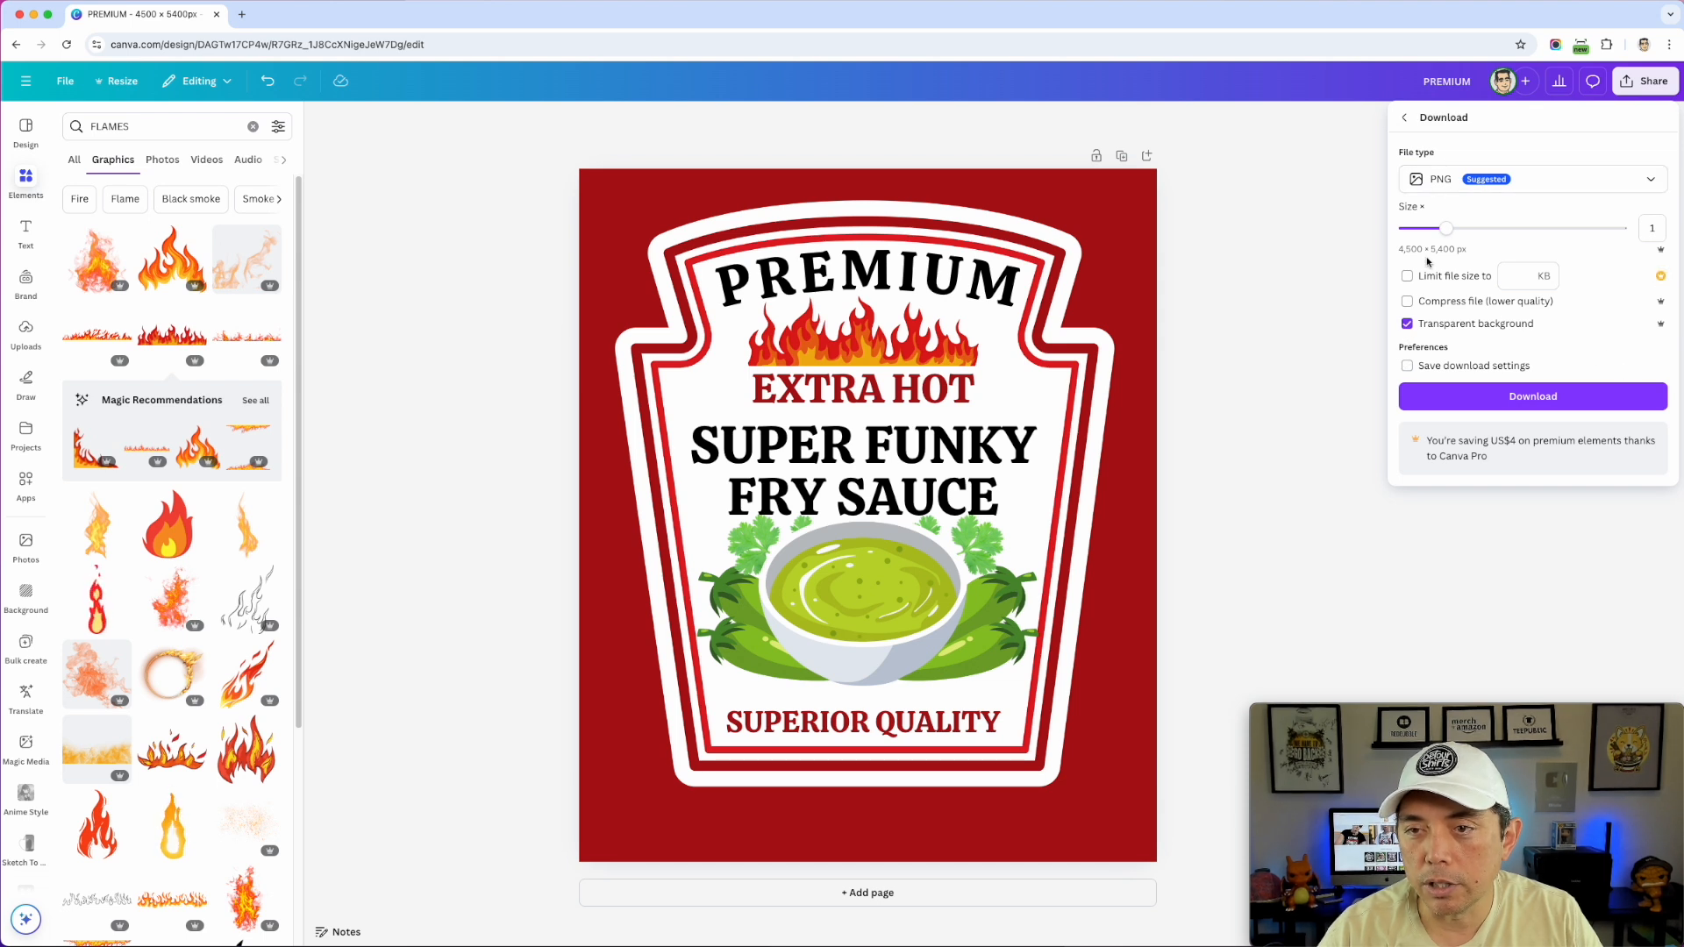
{"action": "left_click", "coordinate": [1506, 399]}
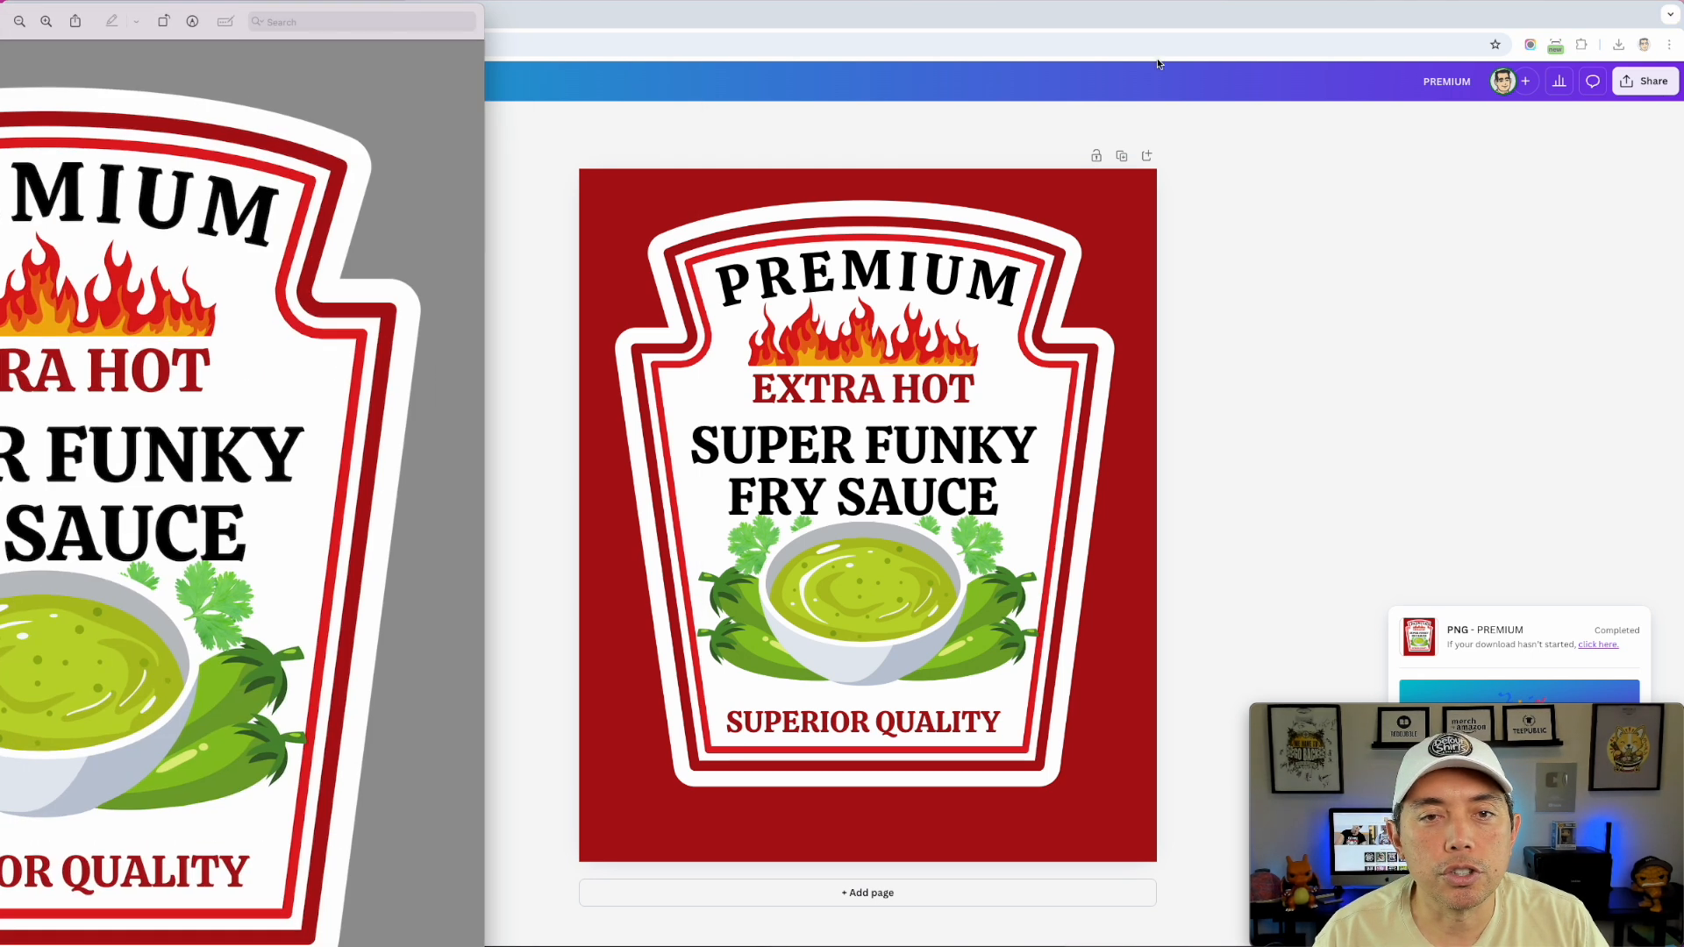
- Centre and resize the Preview window, inspect PREMIUM.png, then close it
{"action": "left_click_drag", "start_coordinate": [98, 6], "coordinate": [808, 11]}
{"action": "left_click_drag", "start_coordinate": [323, 9], "coordinate": [477, 127]}
{"action": "left_click_drag", "start_coordinate": [693, 133], "coordinate": [643, 41]}
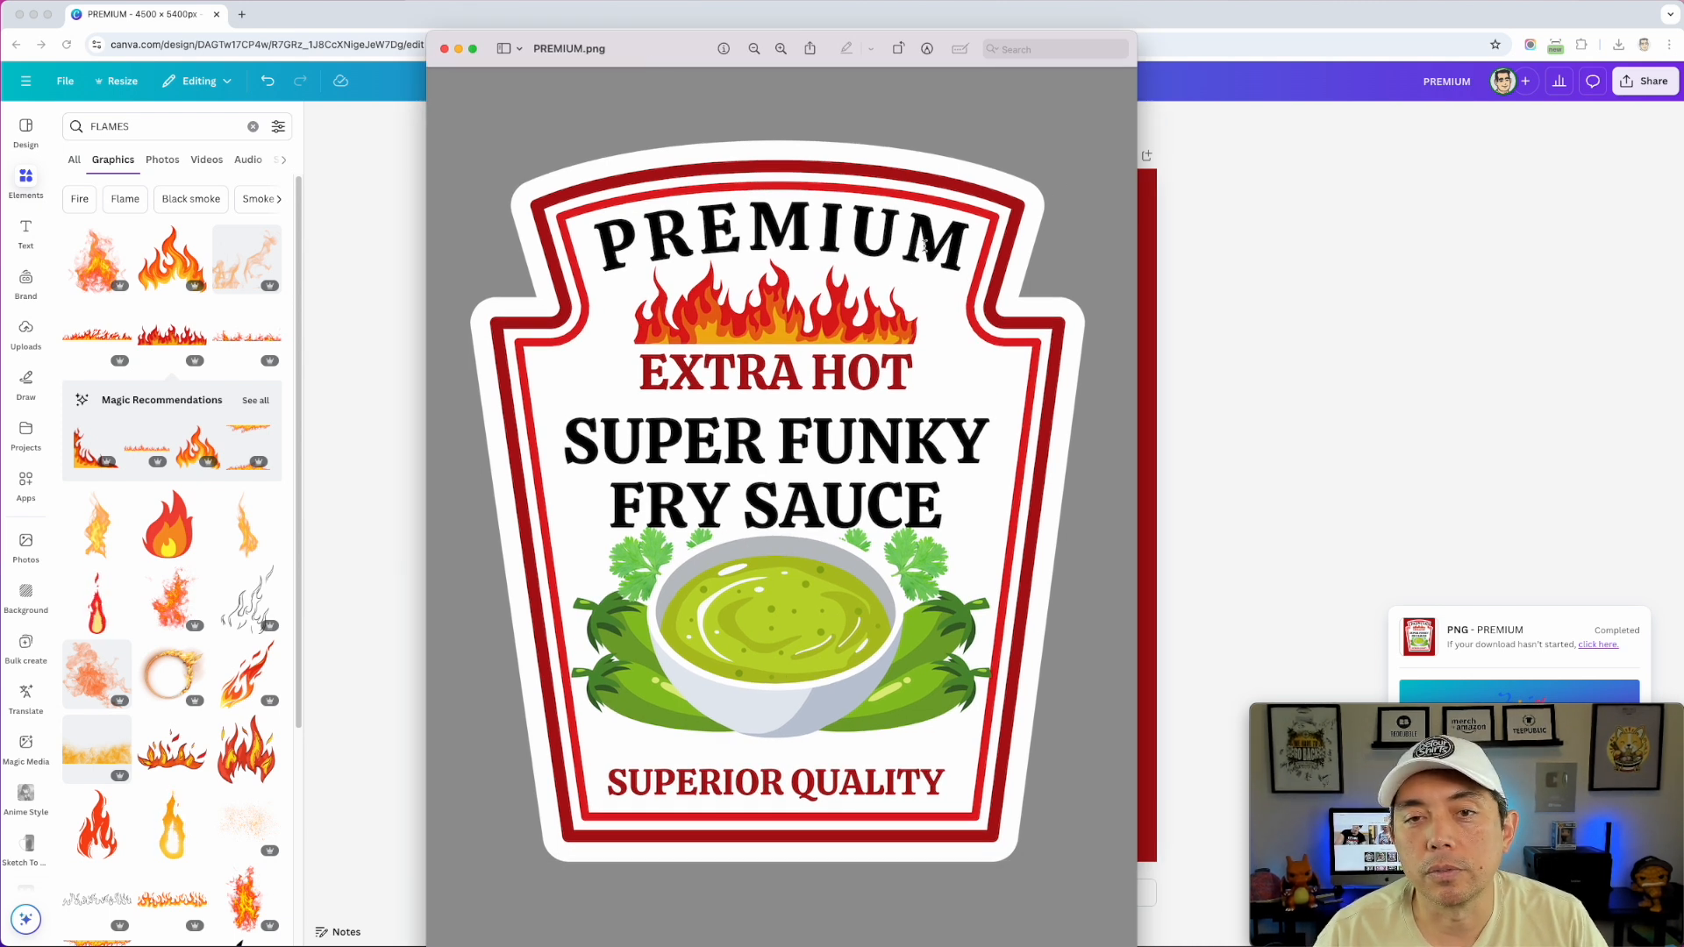
{"action": "left_click", "coordinate": [445, 49]}
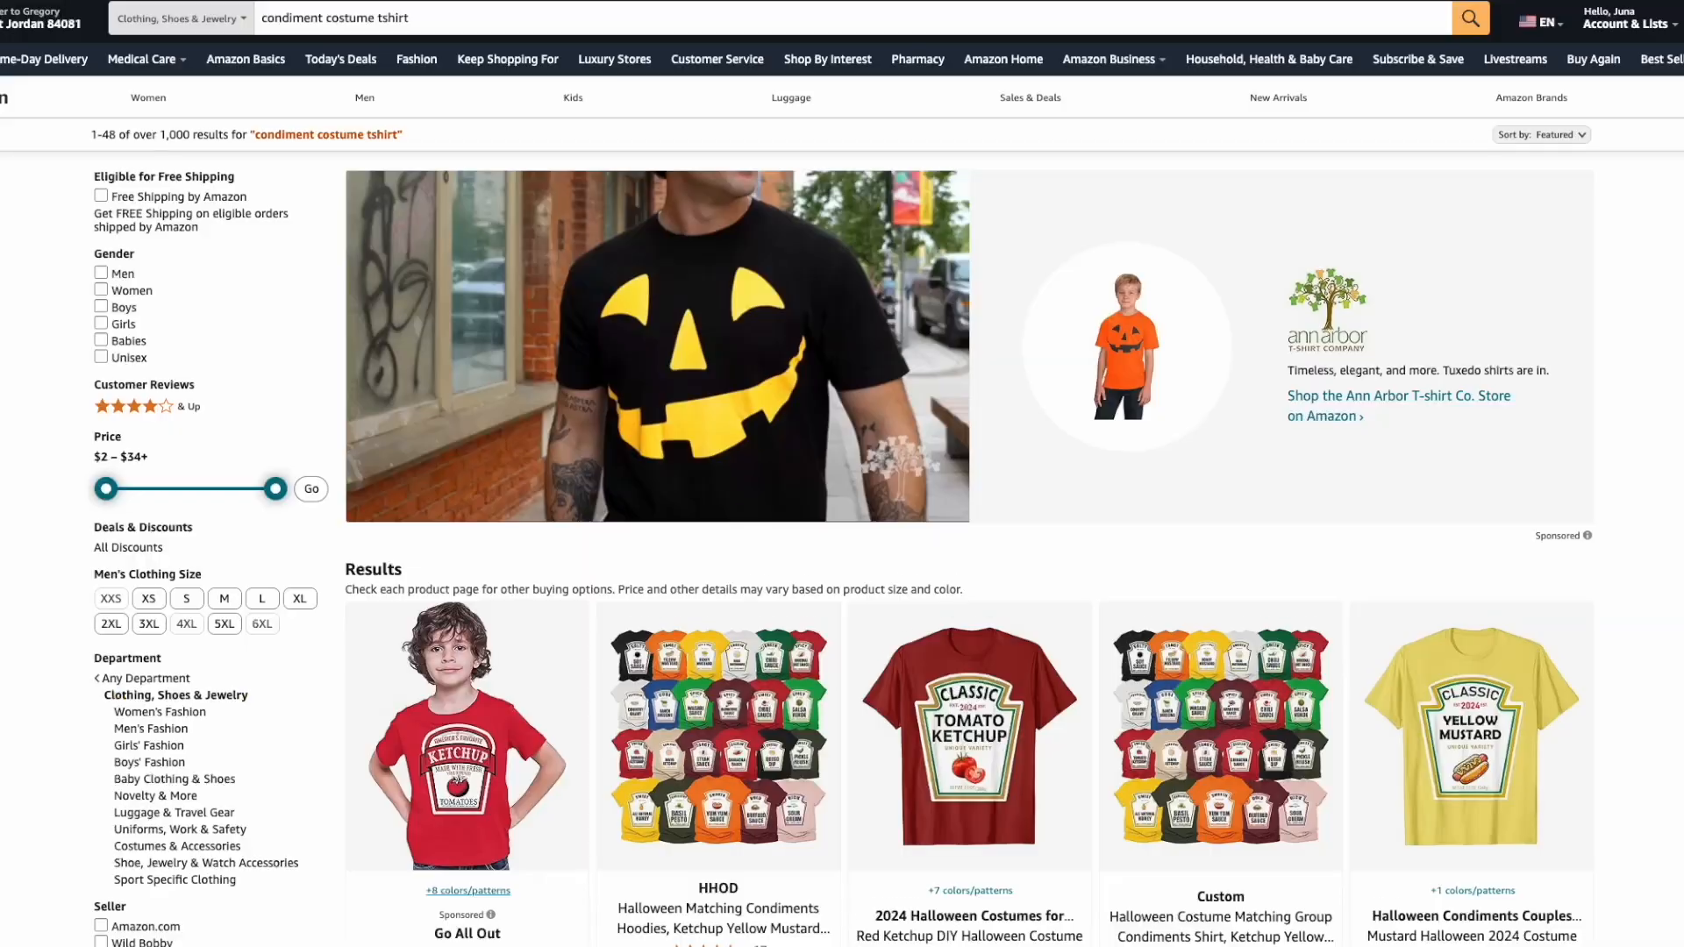
- Scroll the Amazon results down to the Customers frequently viewed T-shirt row
{"action": "scroll", "coordinate": [842, 473], "scroll_direction": "down", "scroll_amount": 4}
{"action": "scroll", "coordinate": [842, 473], "scroll_direction": "down", "scroll_amount": 12}
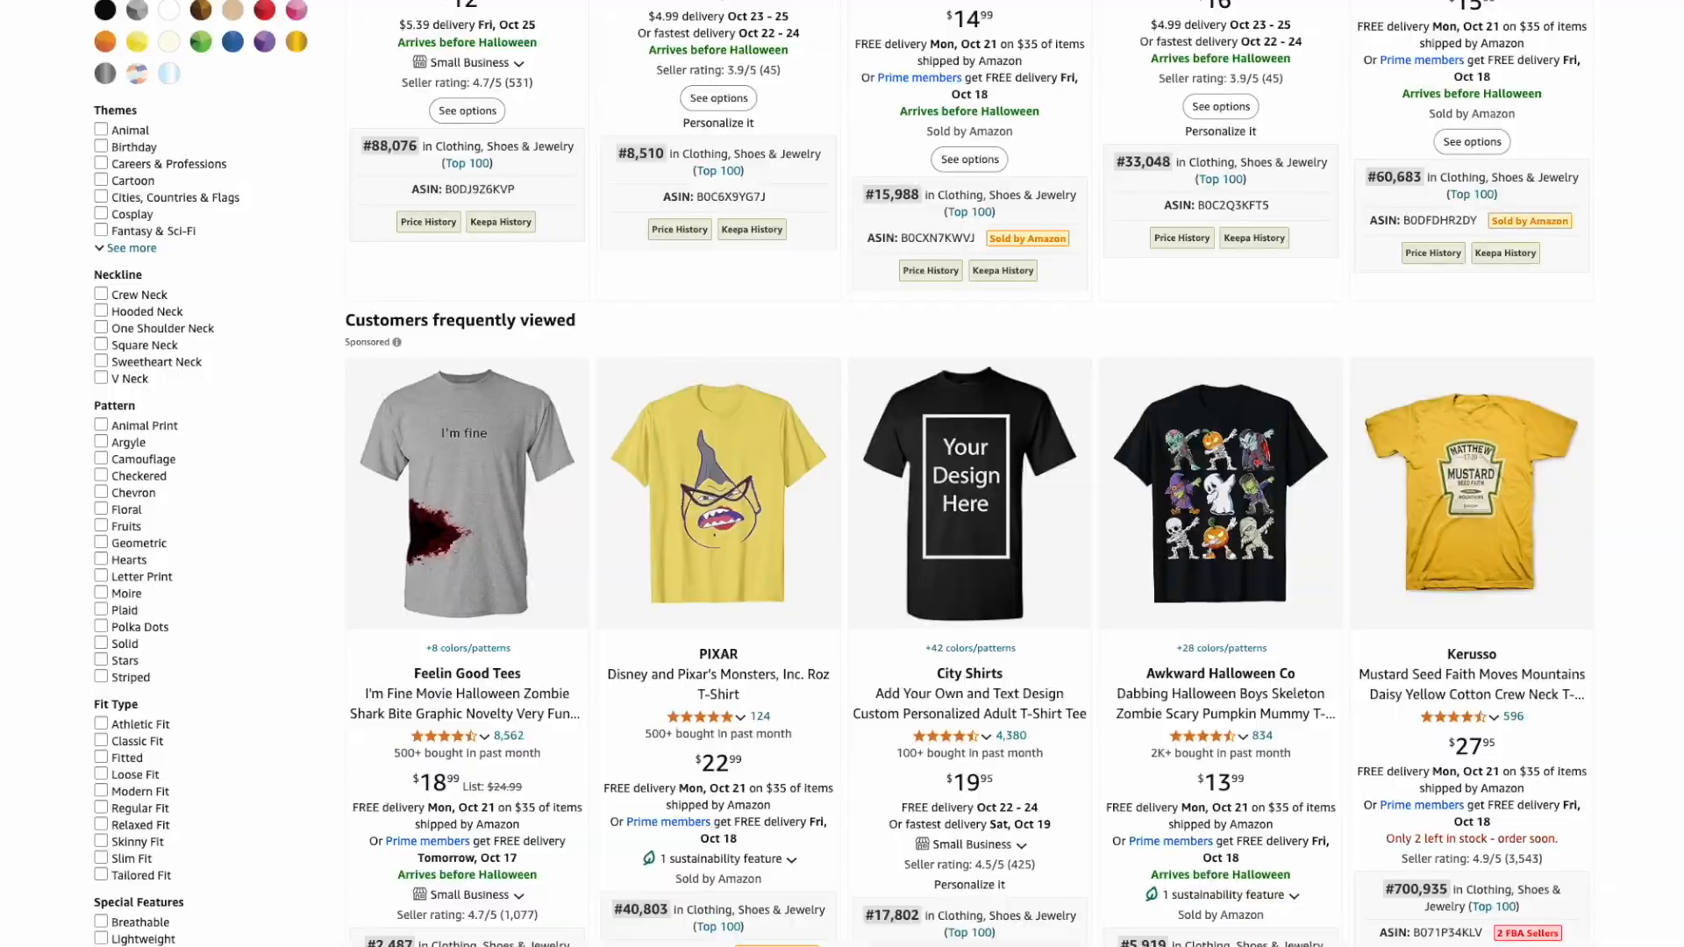